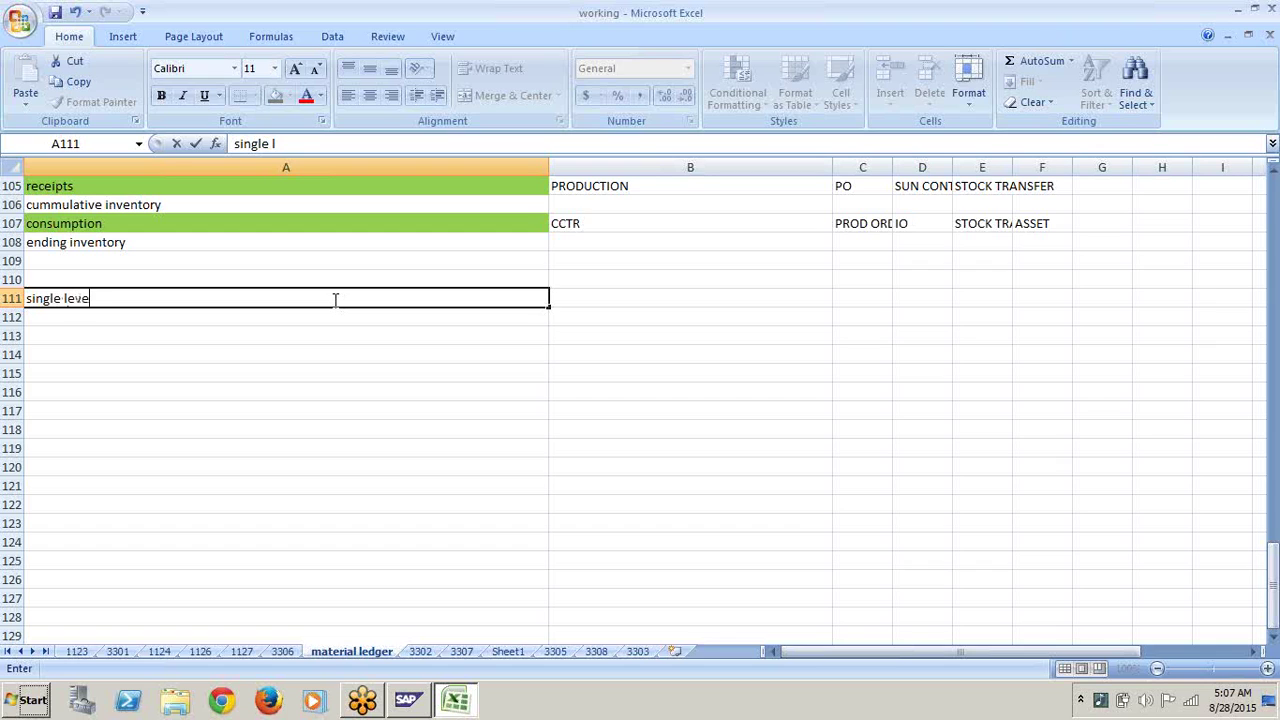
Step: Complete the cell A111 heading as "single level price determination" and fill the cell yellow
{"action": "type", "text": "ice determination"}
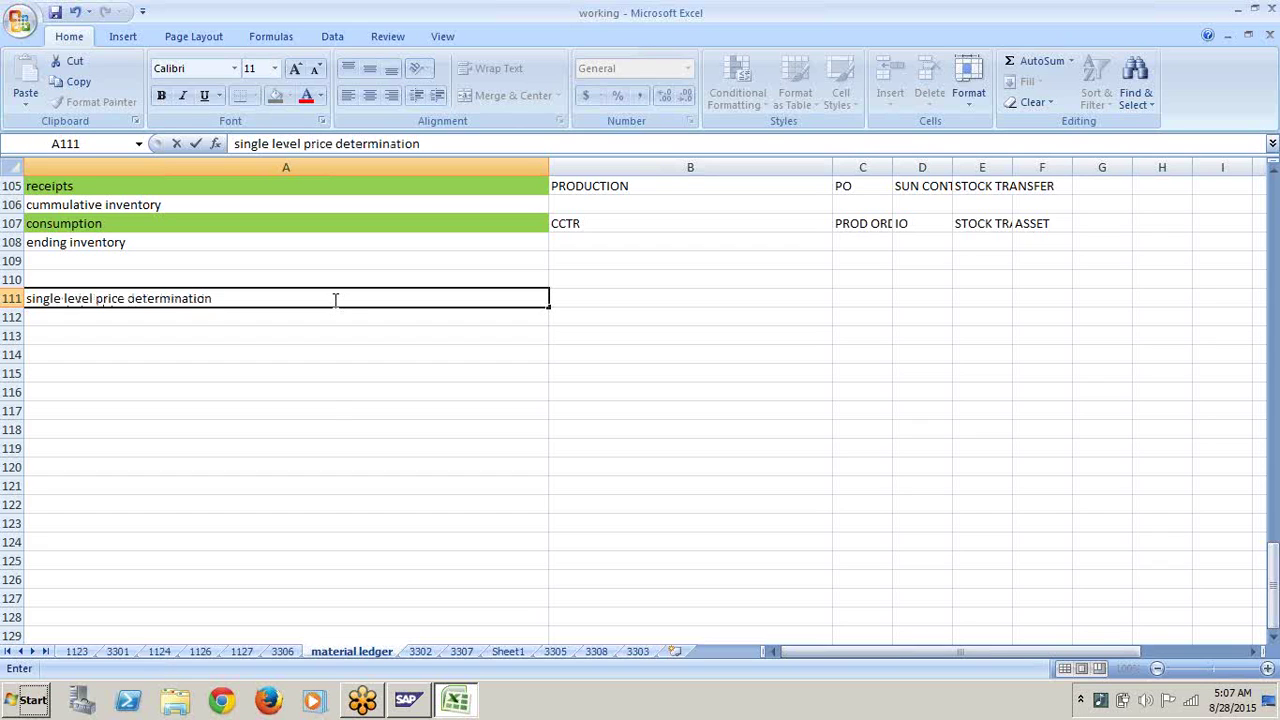
{"action": "key", "text": "ctrl+Return"}
{"action": "left_click", "coordinate": [329, 414]}
{"action": "left_click", "coordinate": [337, 299]}
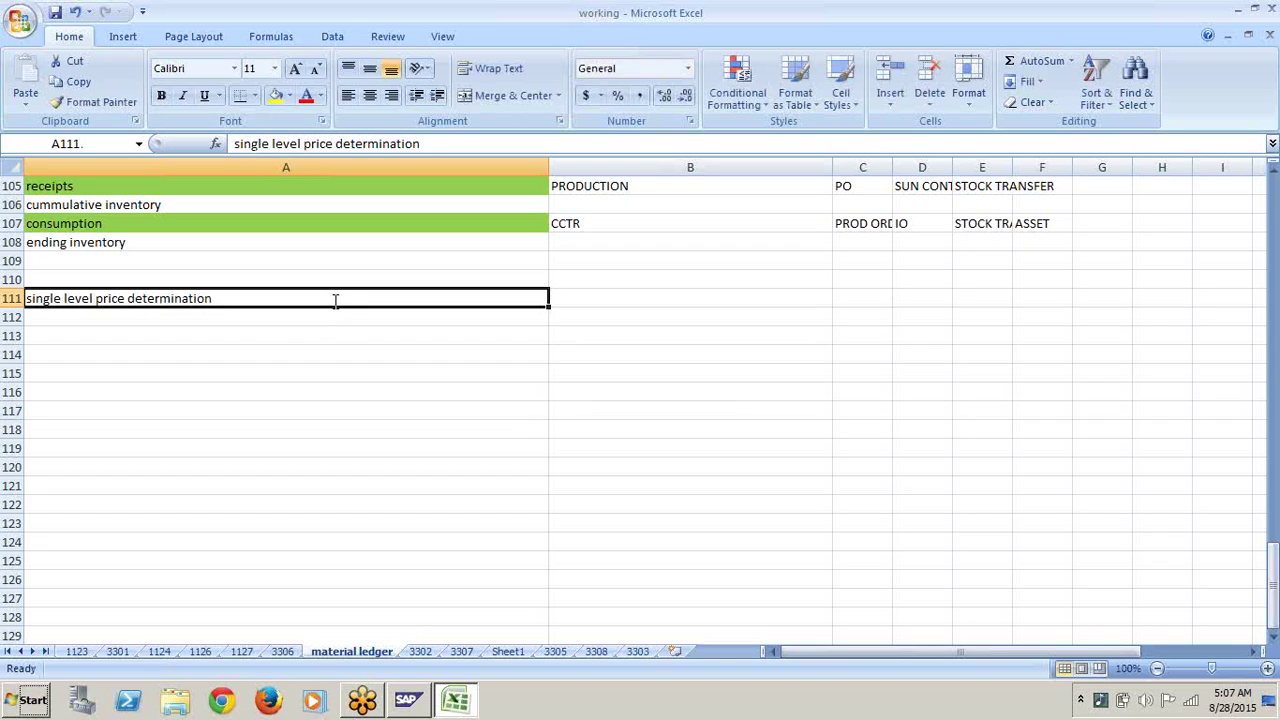
{"action": "left_click", "coordinate": [274, 95]}
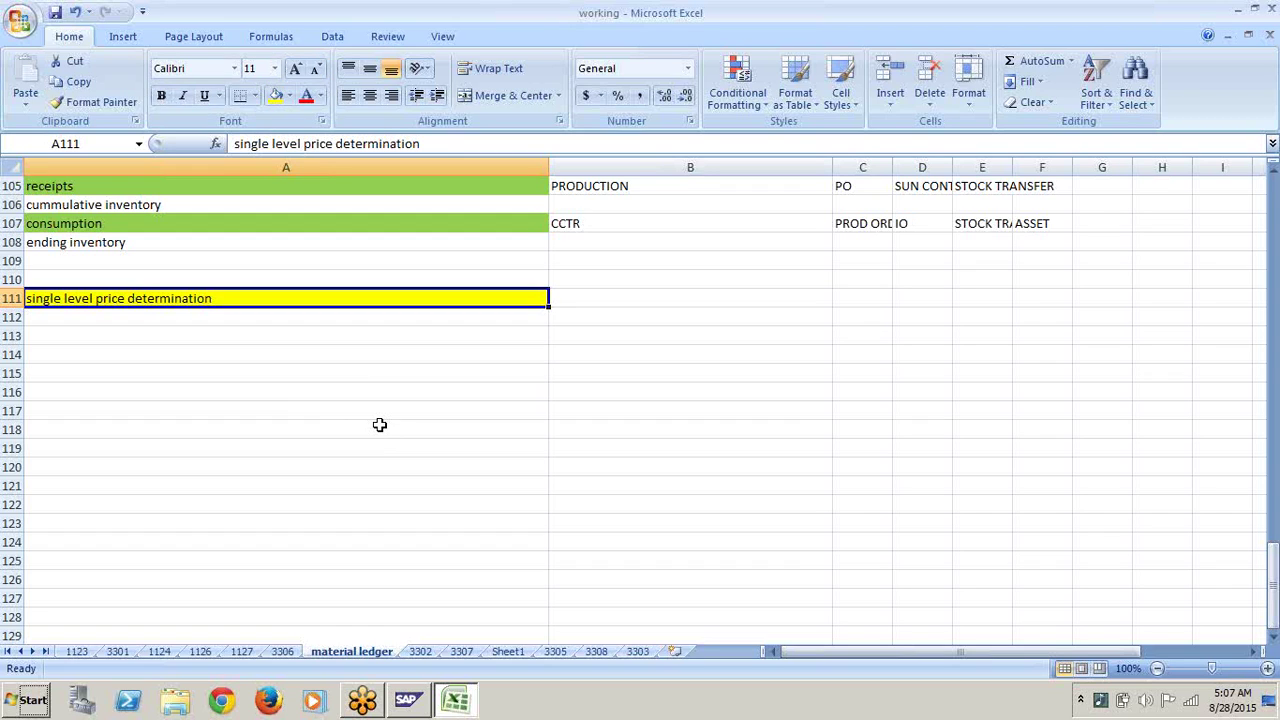
Step: Enter the text "specific material" in cell A112, directly below the heading
{"action": "key", "text": "Down"}
{"action": "type", "text": "spe"}
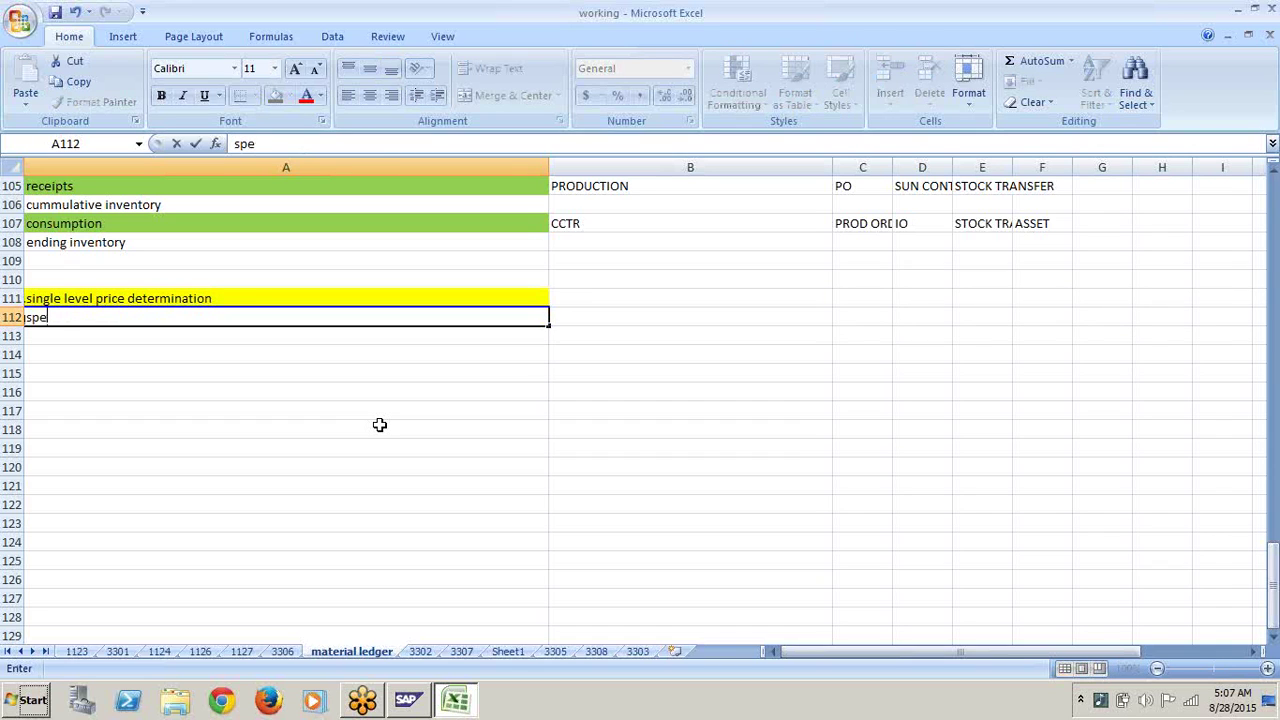
{"action": "type", "text": "cific materi"}
{"action": "left_click", "coordinate": [380, 427]}
{"action": "type", "text": "a"}
{"action": "key", "text": "Escape"}
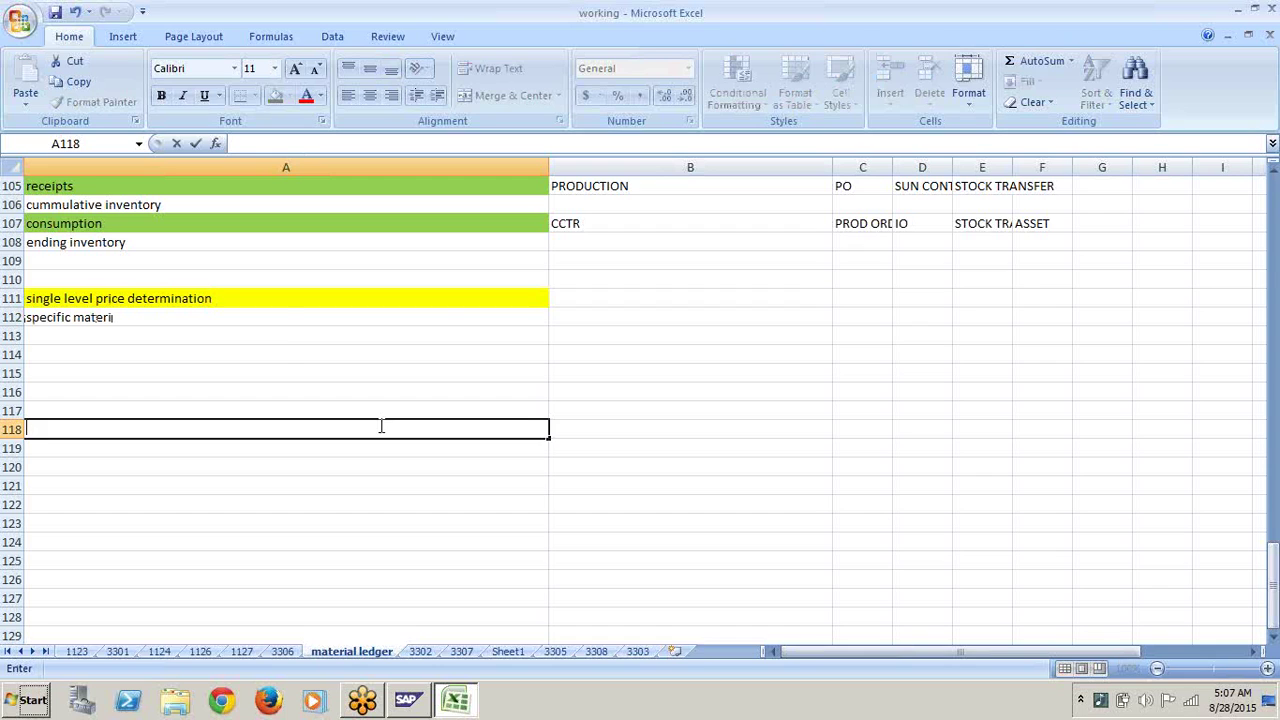
{"action": "left_click", "coordinate": [292, 318]}
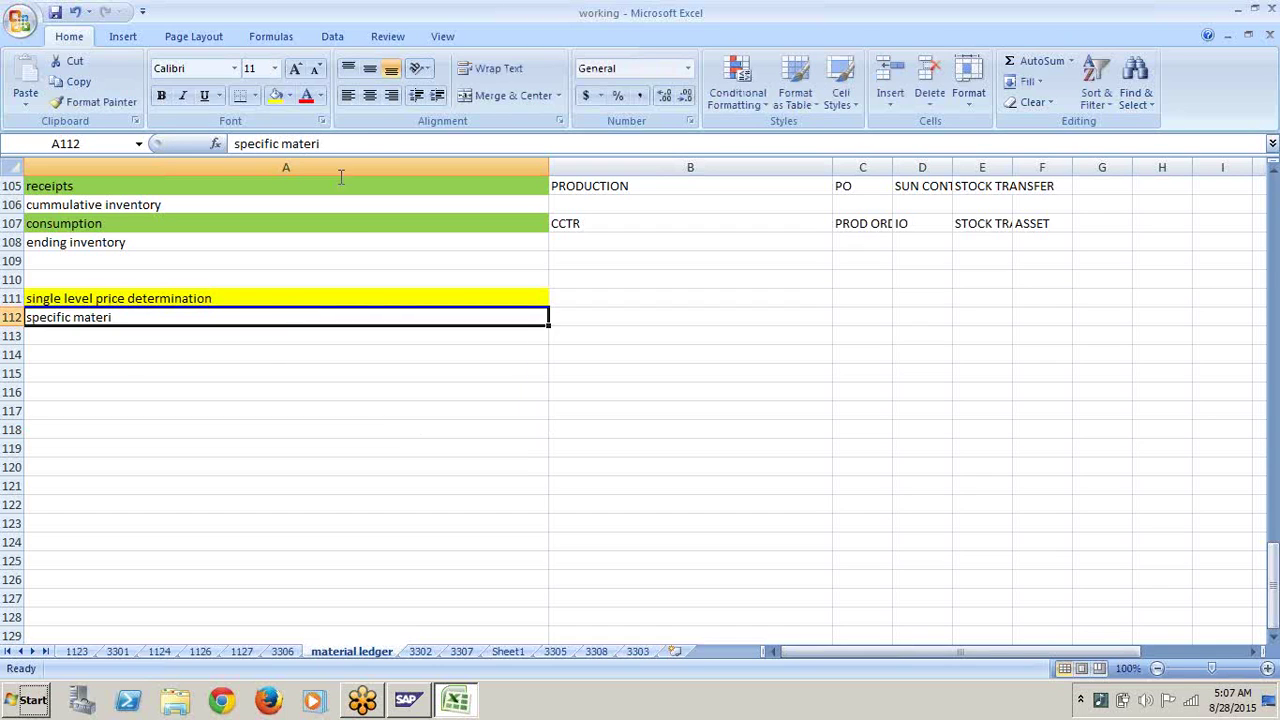
{"action": "left_click", "coordinate": [364, 145]}
{"action": "type", "text": "al"}
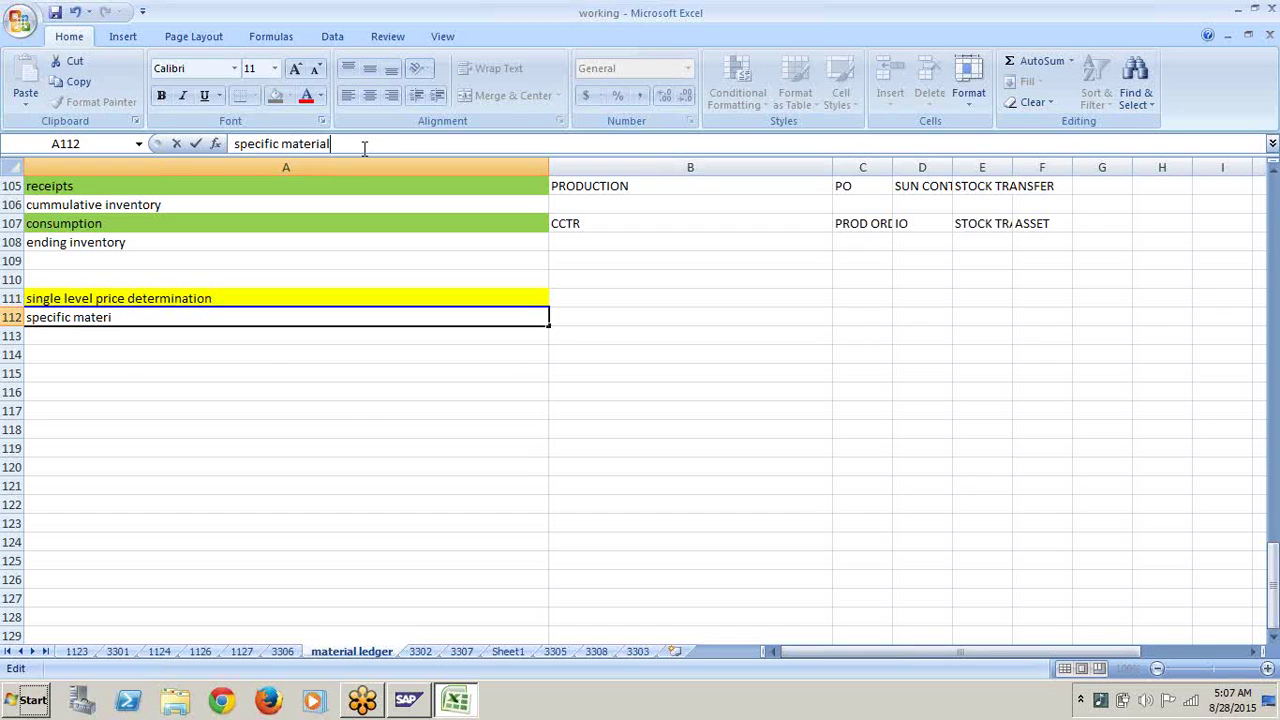
Step: Continue the A112 text with "price differences calculat", correcting the missing f in "differences"
{"action": "type", "text": " price differences"}
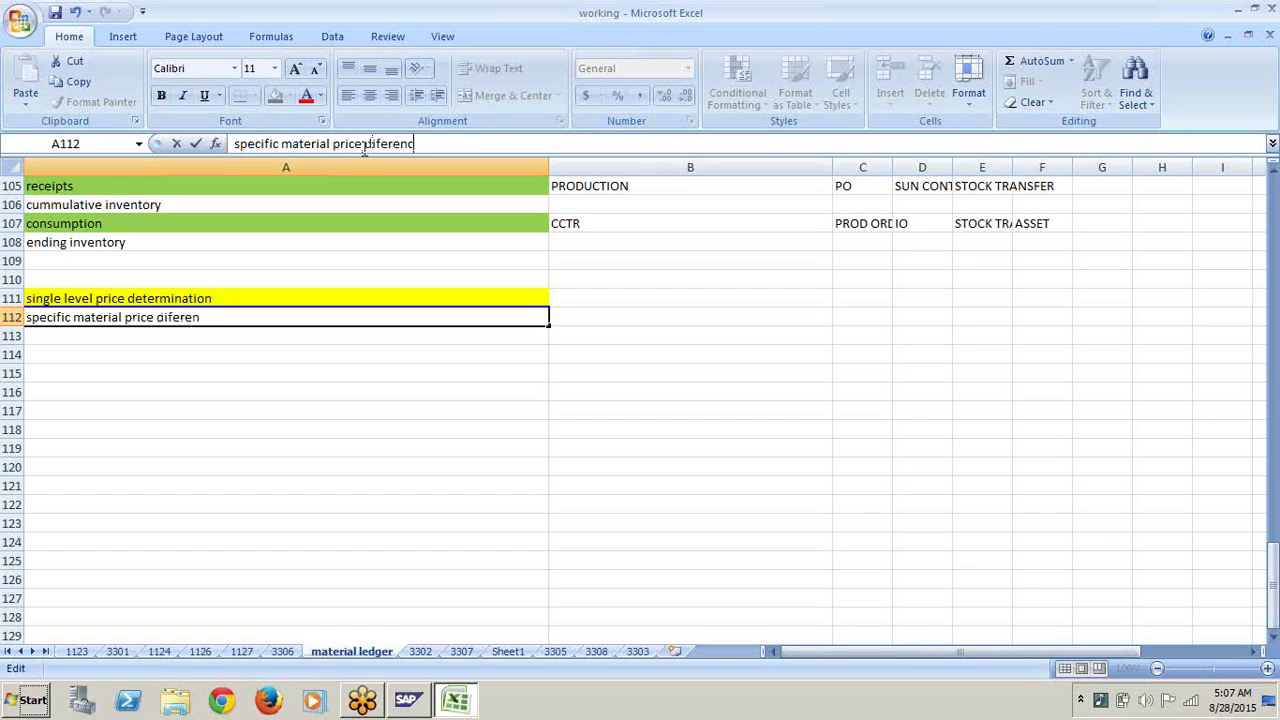
{"action": "key", "text": "Left"}
{"action": "key", "text": "Left"}
{"action": "key", "text": "Left"}
{"action": "key", "text": "Left"}
{"action": "key", "text": "Left"}
{"action": "key", "text": "Left"}
{"action": "key", "text": "Left"}
{"action": "type", "text": "f"}
{"action": "key", "text": "End"}
{"action": "type", "text": "cal"}
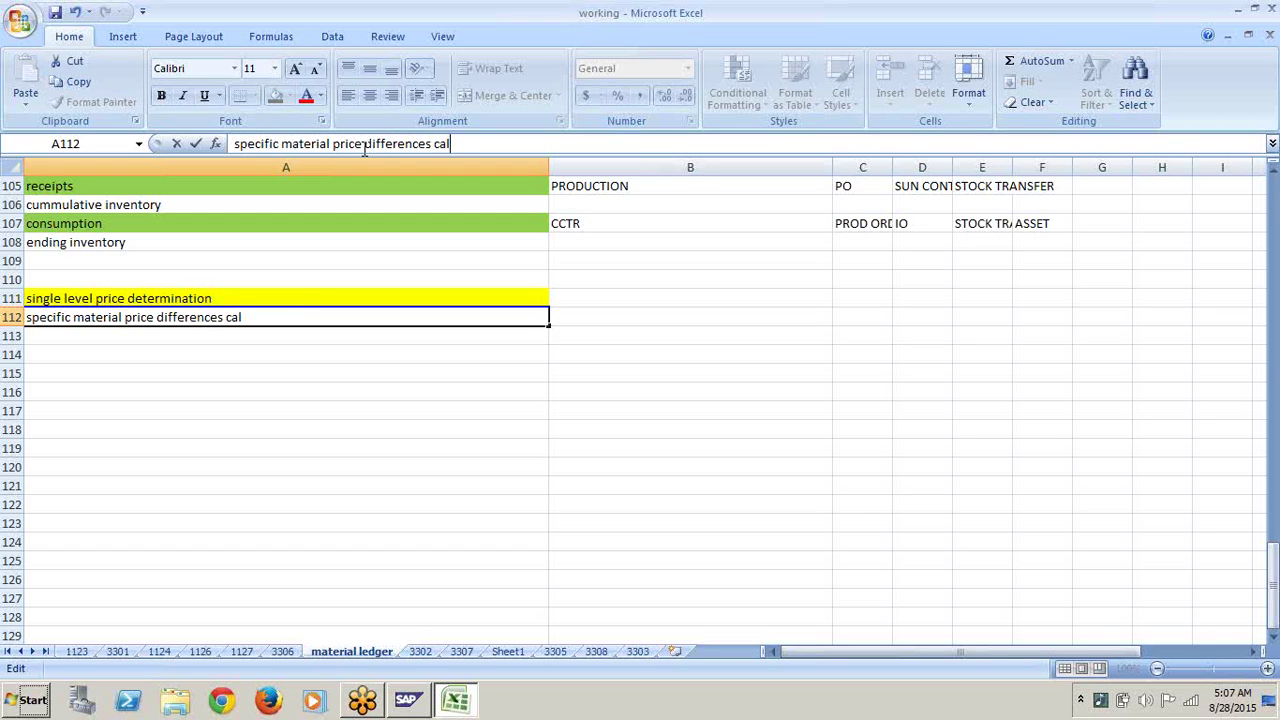
{"action": "type", "text": "culat"}
Step: Extend the A112 text so it ends with "calculated and determin", removing the stray "and" typed after the price word
{"action": "left_click", "coordinate": [365, 143]}
{"action": "type", "text": "ed "}
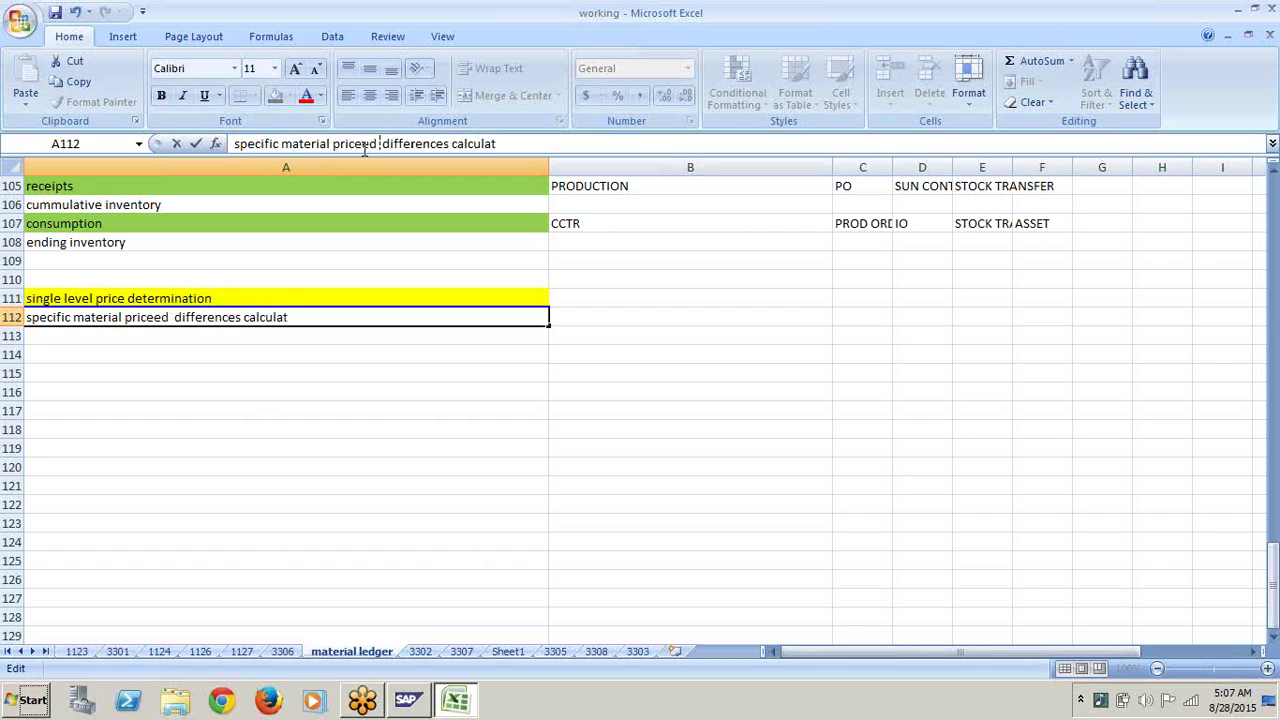
{"action": "type", "text": "and"}
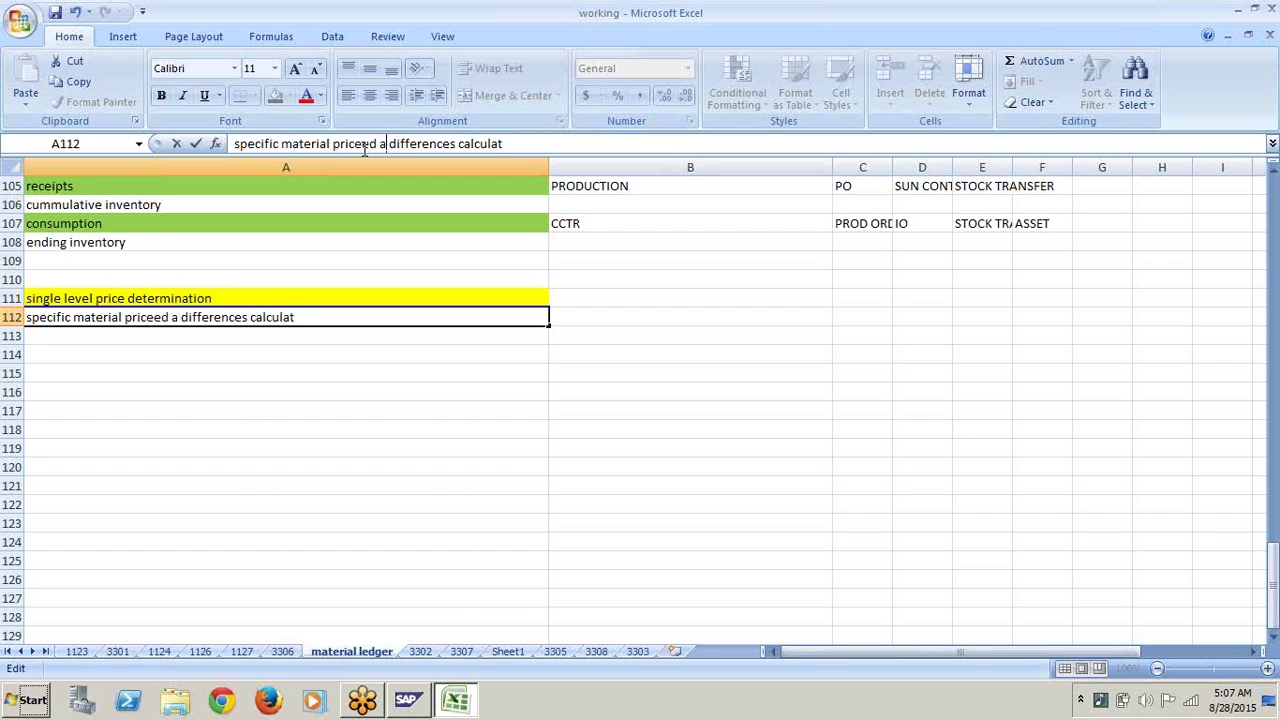
{"action": "key", "text": "BackSpace"}
{"action": "key", "text": "BackSpace"}
{"action": "key", "text": "BackSpace"}
{"action": "key", "text": "BackSpace"}
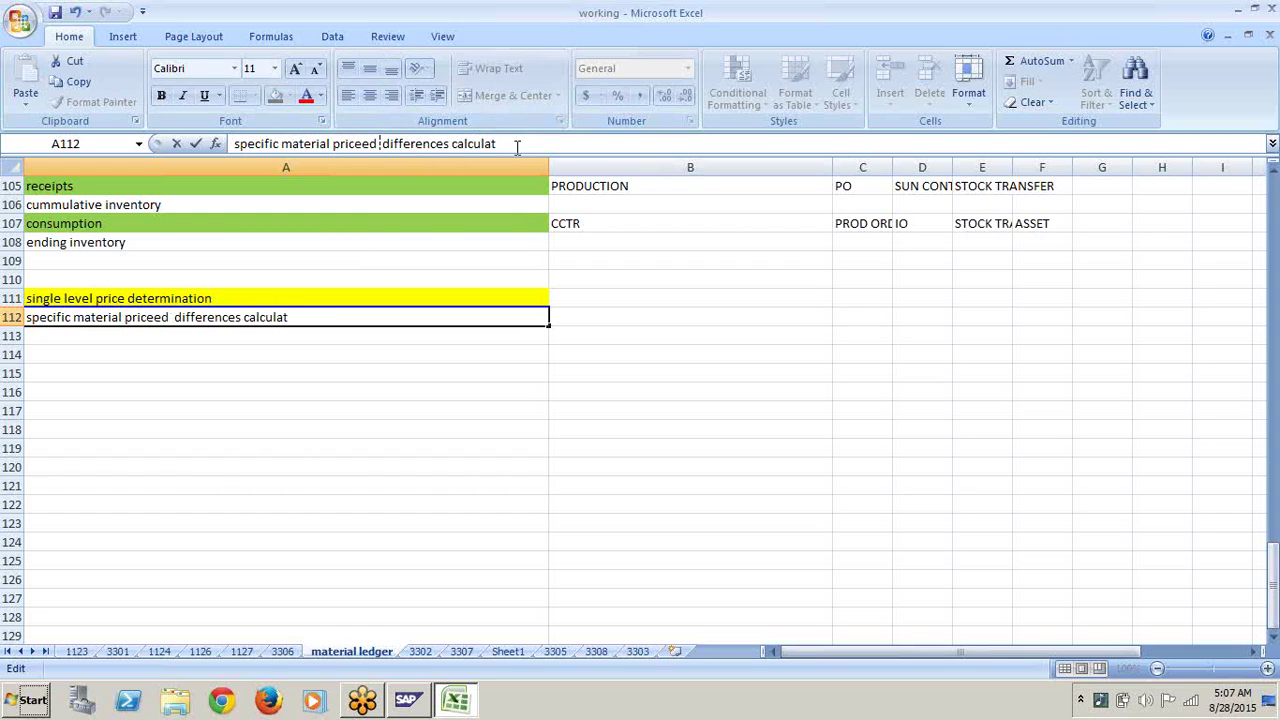
{"action": "left_click", "coordinate": [516, 144]}
{"action": "type", "text": "ed esand determin"}
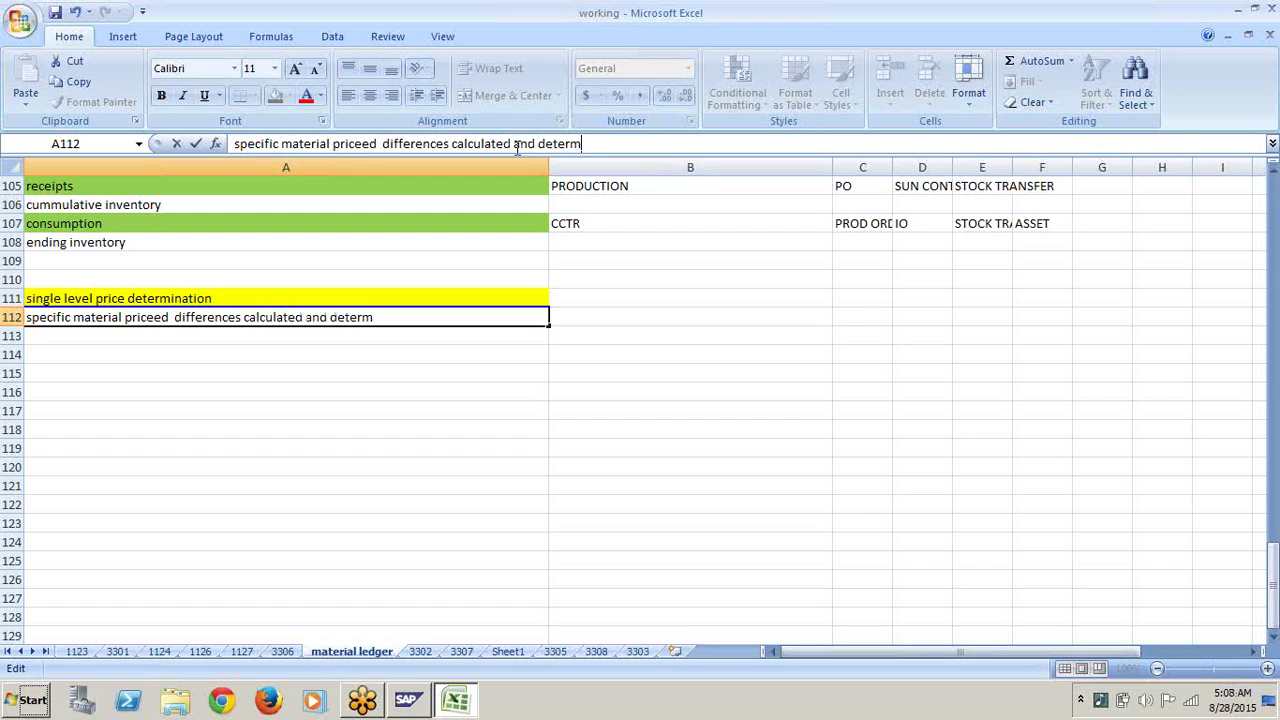
Step: Finish the last word of the A112 text as "determines", clearing the "es" misplaced before "and"
{"action": "left_click", "coordinate": [516, 144]}
{"action": "type", "text": "es"}
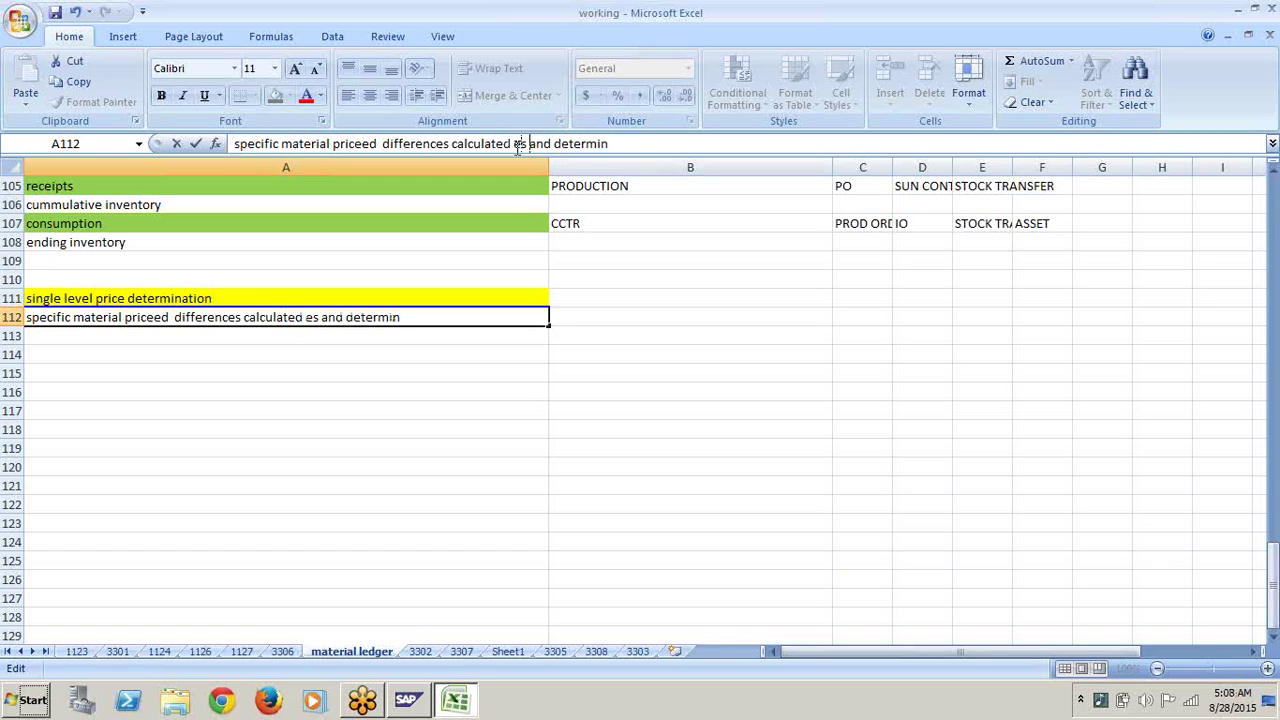
{"action": "key", "text": "BackSpace"}
{"action": "key", "text": "BackSpace"}
{"action": "key", "text": "BackSpace"}
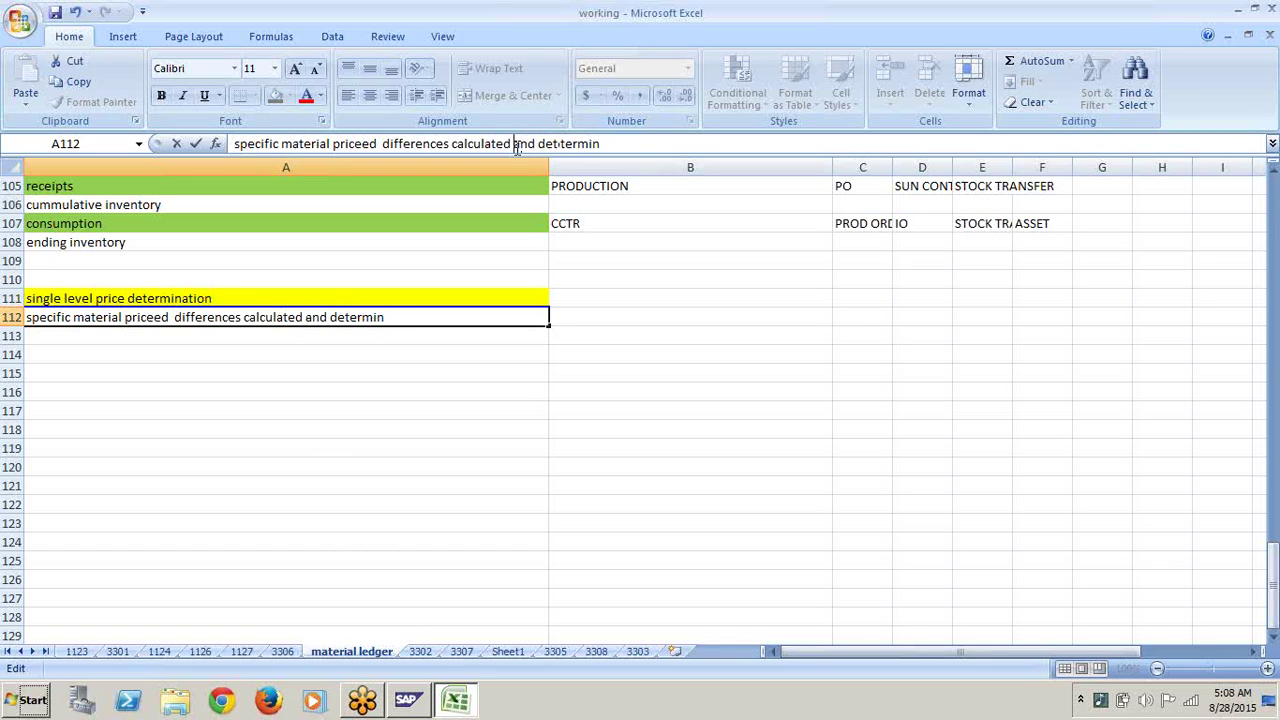
{"action": "left_click", "coordinate": [607, 147]}
{"action": "type", "text": "es"}
Step: Enter "which portion will b allocated to consumption" in cell A113, recovering the overwritten beginning of the sentence
{"action": "left_click", "coordinate": [409, 344]}
{"action": "type", "text": "whi"}
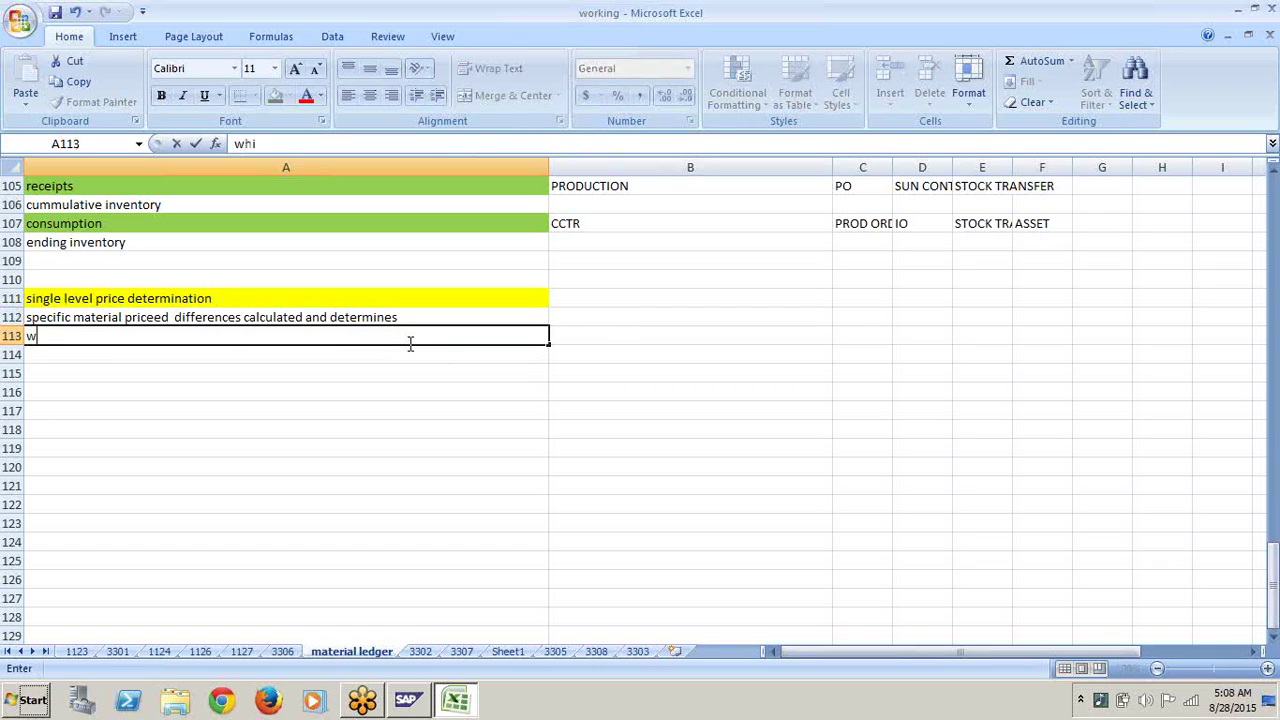
{"action": "type", "text": "ch portion w"}
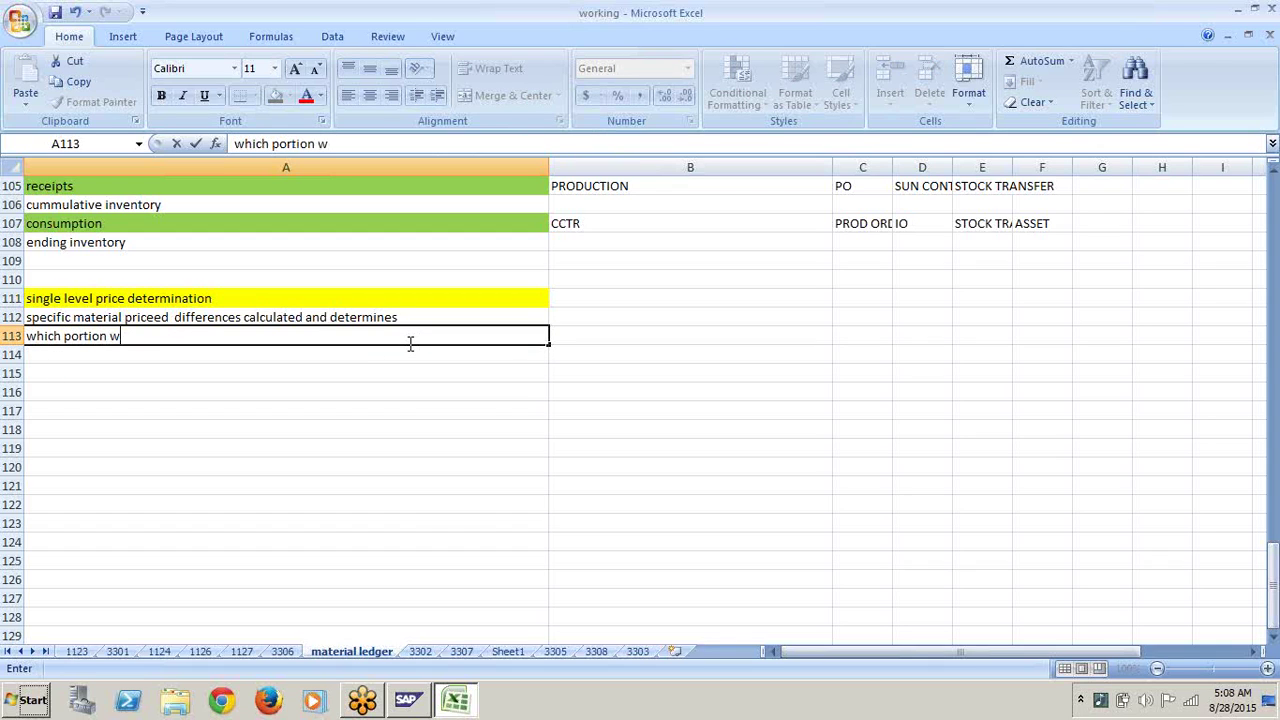
{"action": "type", "text": "ill b allocated"}
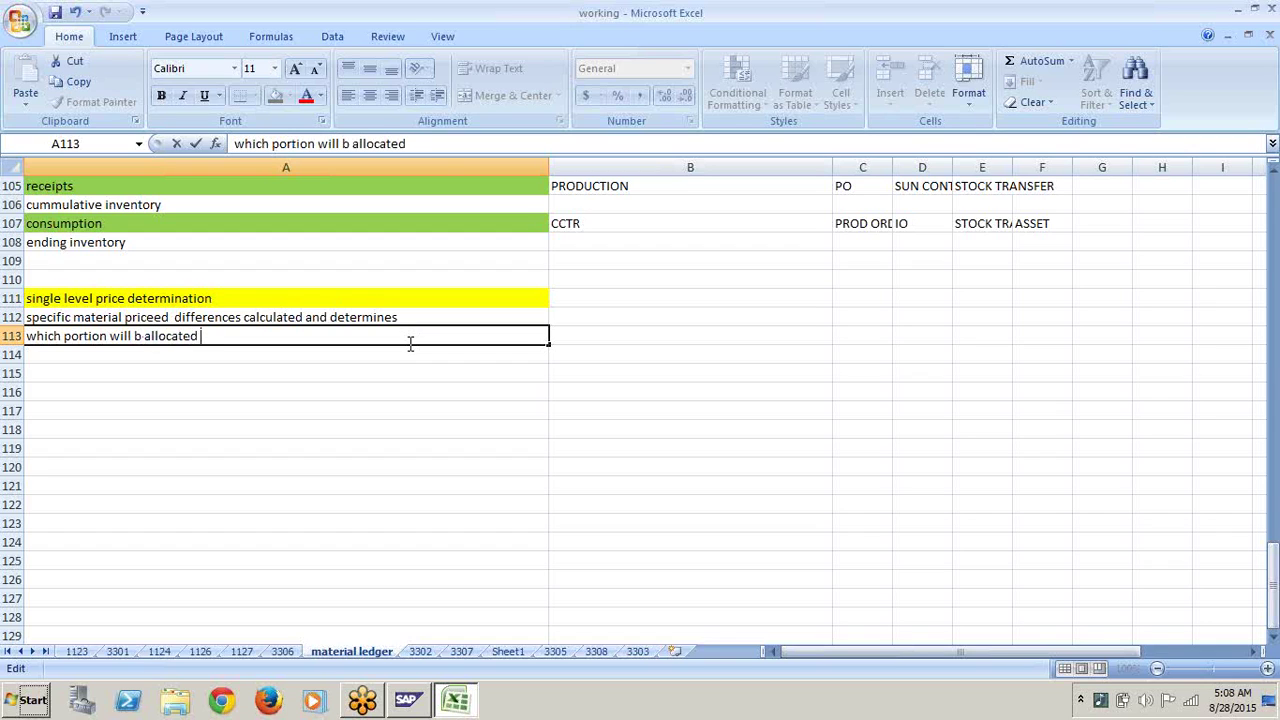
{"action": "type", "text": " to con"}
{"action": "key", "text": "ctrl+Return"}
{"action": "type", "text": "umptio"}
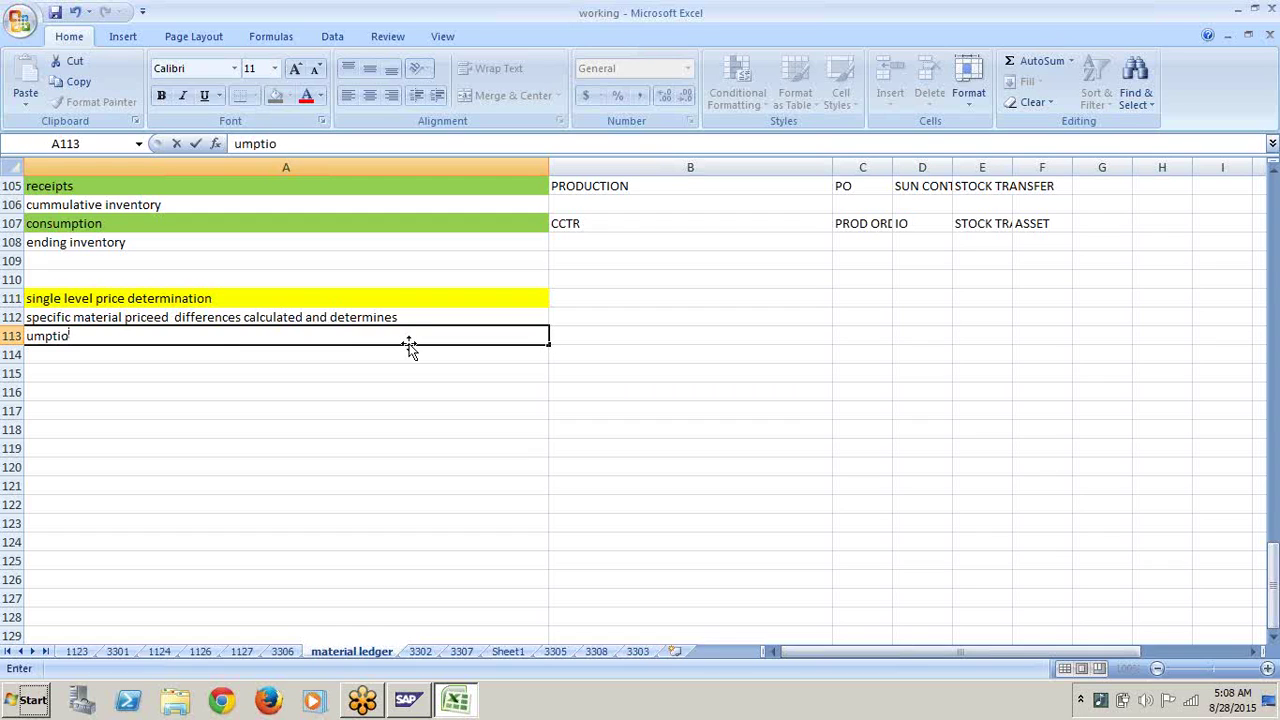
{"action": "key", "text": "ctrl+z"}
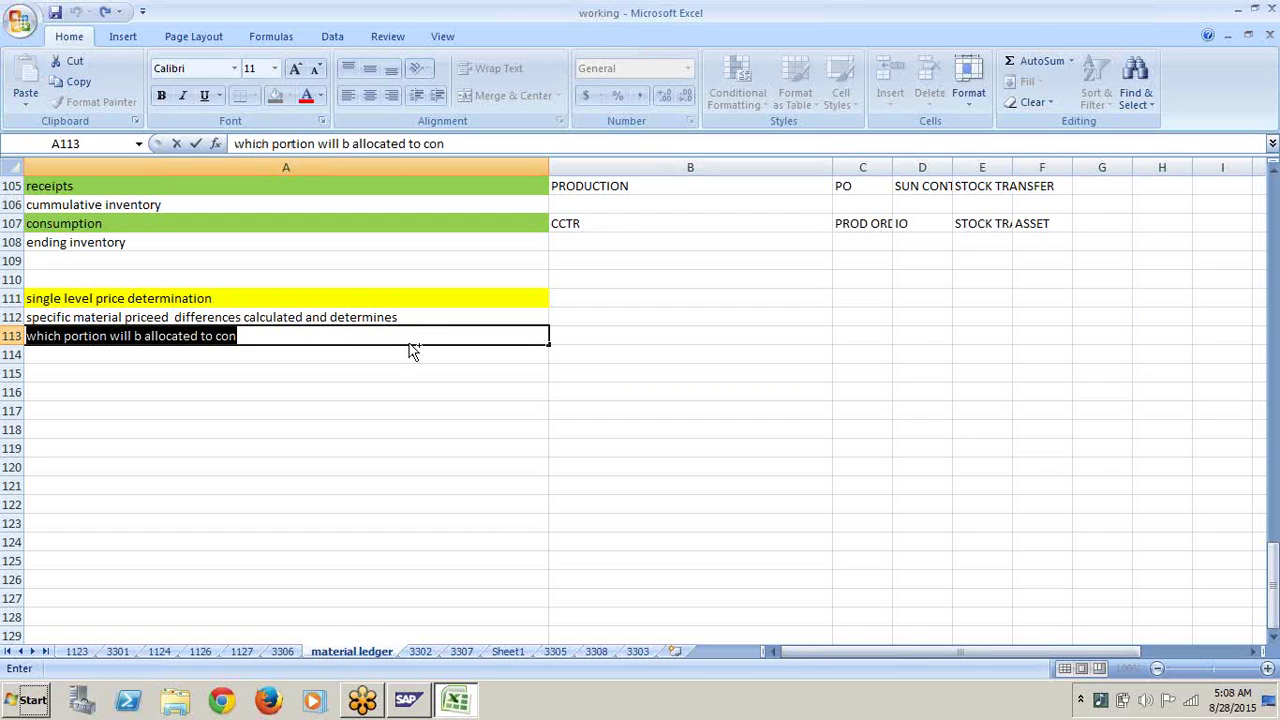
{"action": "left_click", "coordinate": [372, 338]}
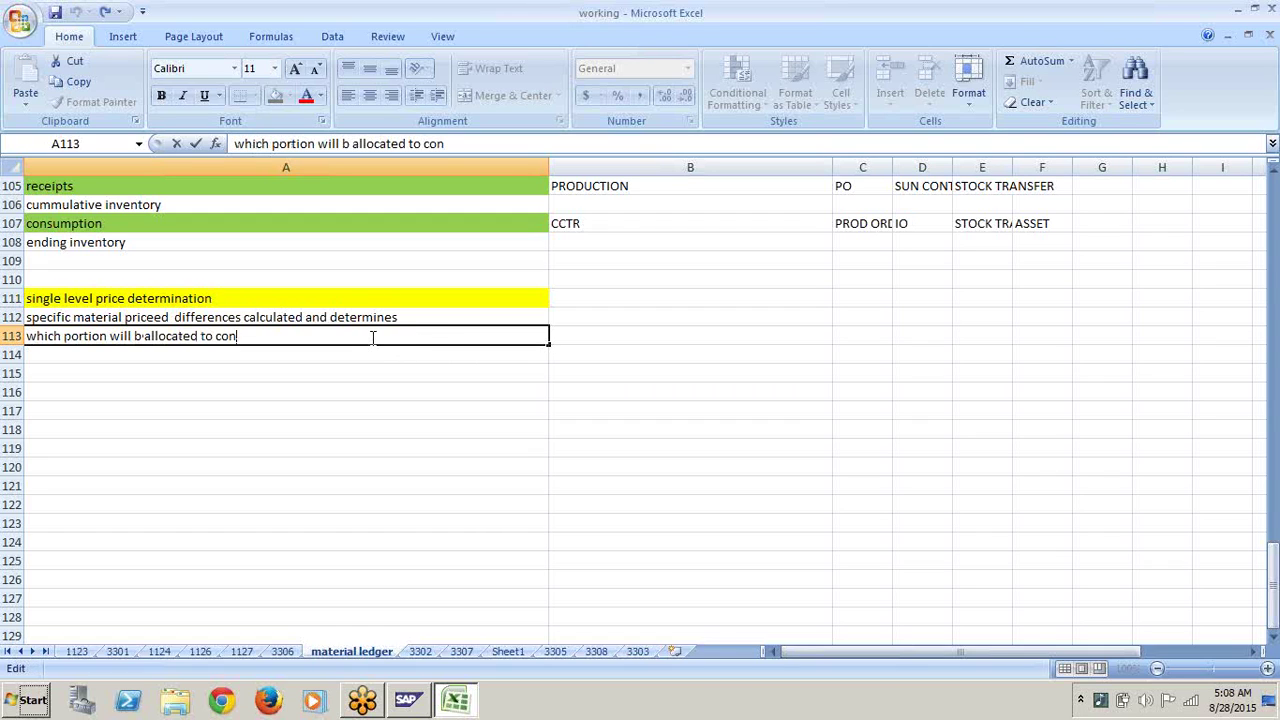
{"action": "type", "text": "sumption"}
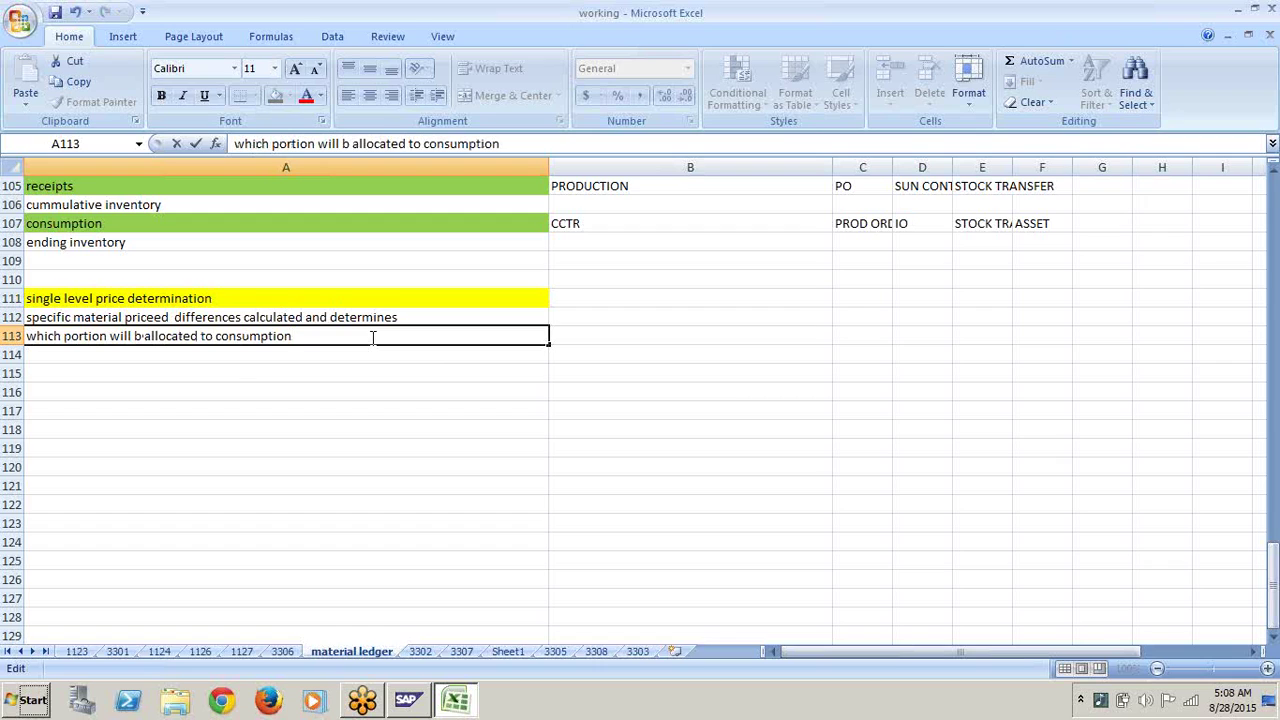
Step: Replace the word "which" with "what" at the start of the A113 text
{"action": "left_click", "coordinate": [271, 143]}
{"action": "key", "text": "BackSpace"}
{"action": "key", "text": "BackSpace"}
{"action": "key", "text": "BackSpace"}
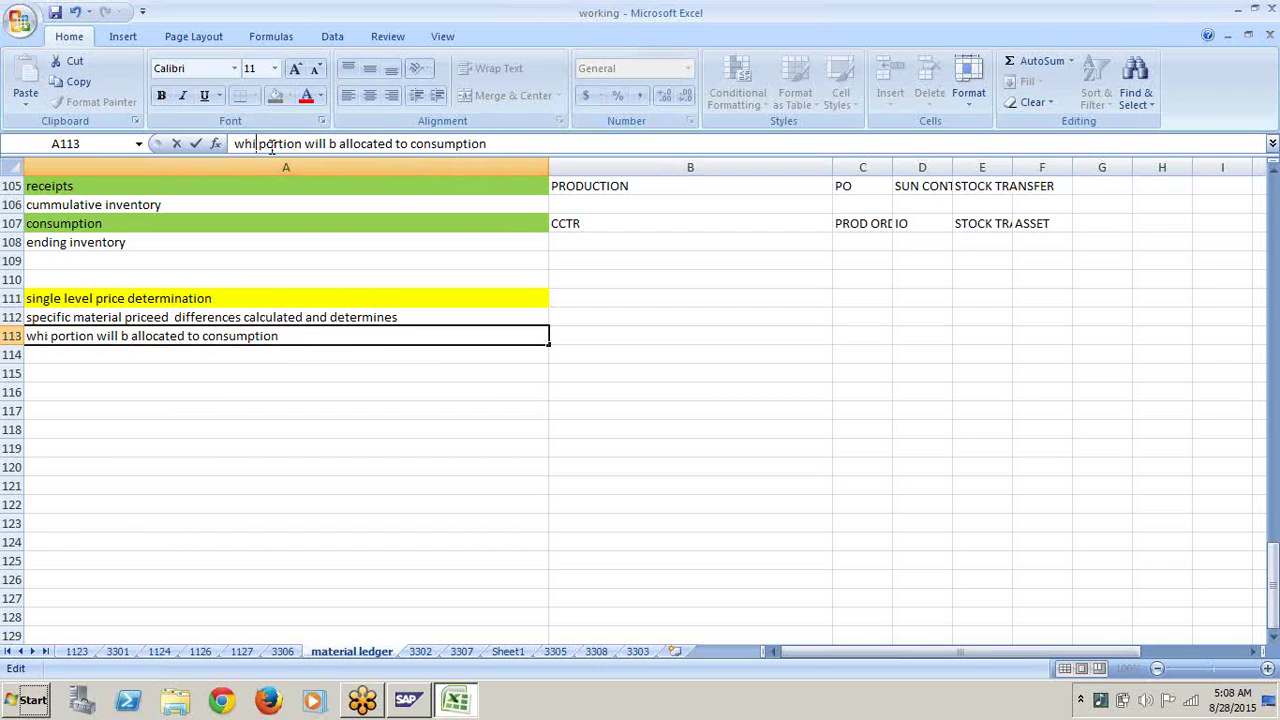
{"action": "type", "text": "at"}
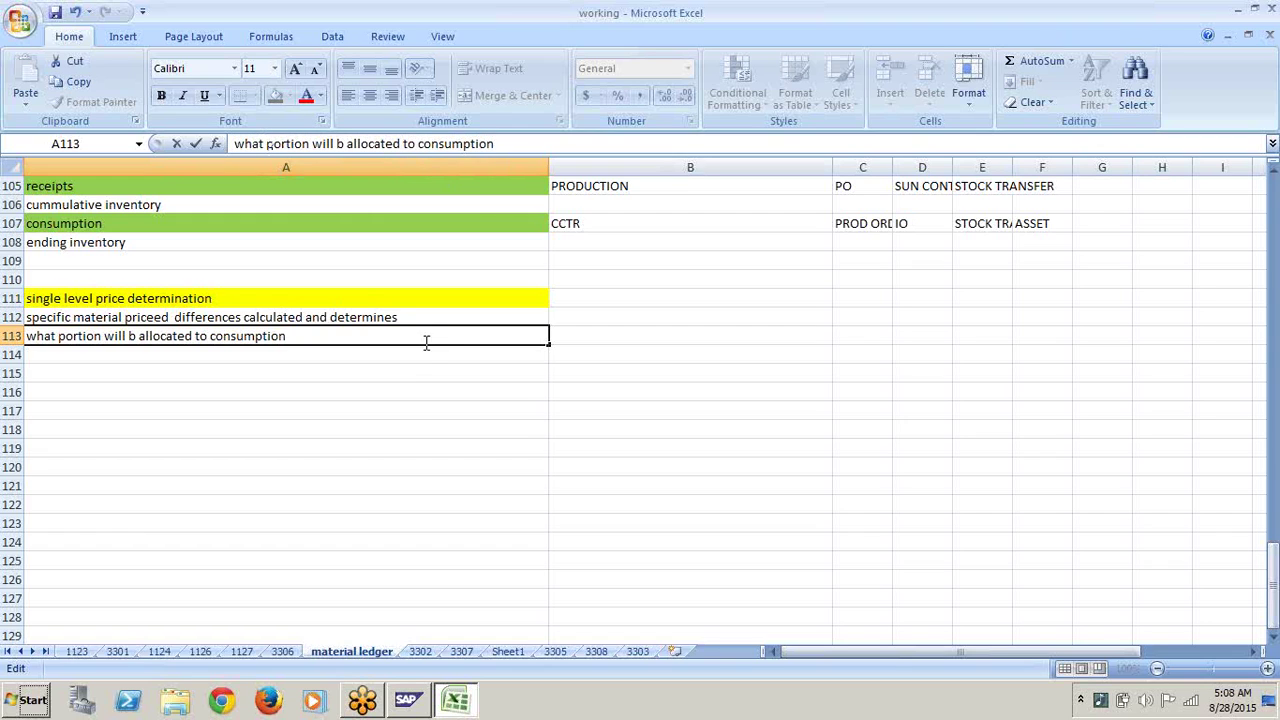
Step: Append "and what portion" to the end of the A113 text
{"action": "left_click", "coordinate": [547, 143]}
{"action": "type", "text": "and what portin"}
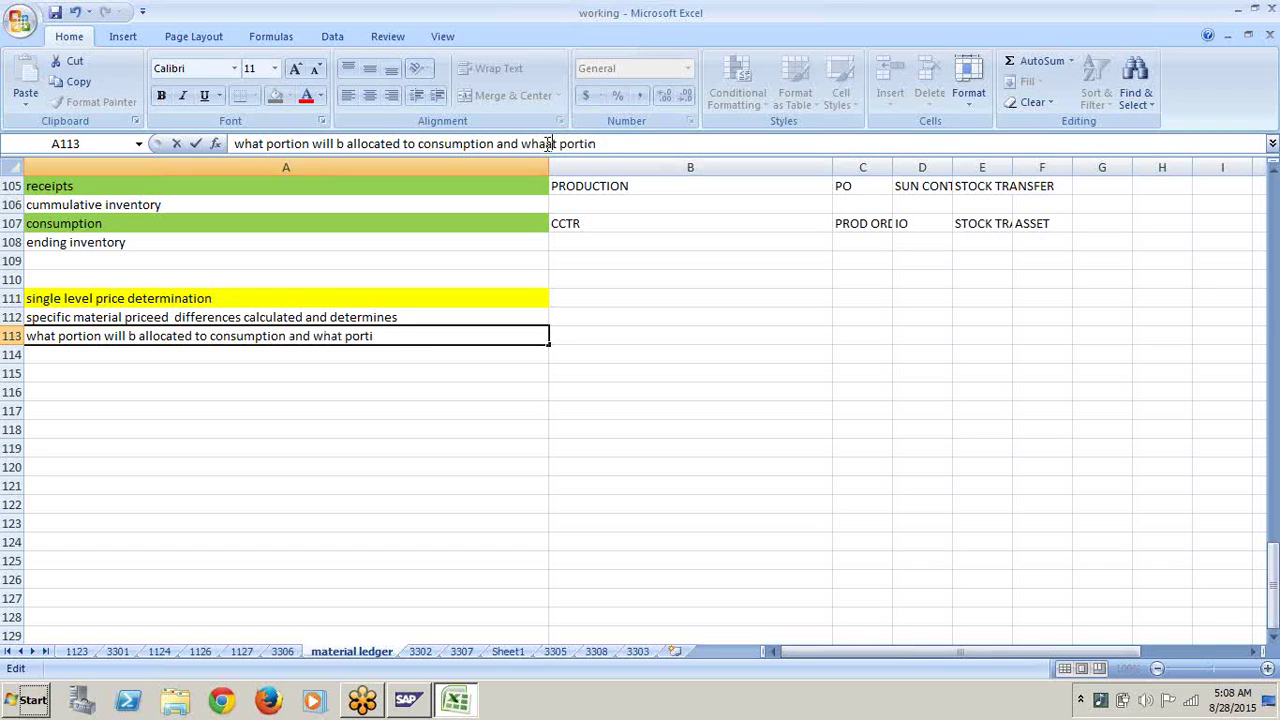
{"action": "key", "text": "BackSpace"}
{"action": "type", "text": "on"}
{"action": "left_click", "coordinate": [548, 143]}
{"action": "type", "text": "allocated"}
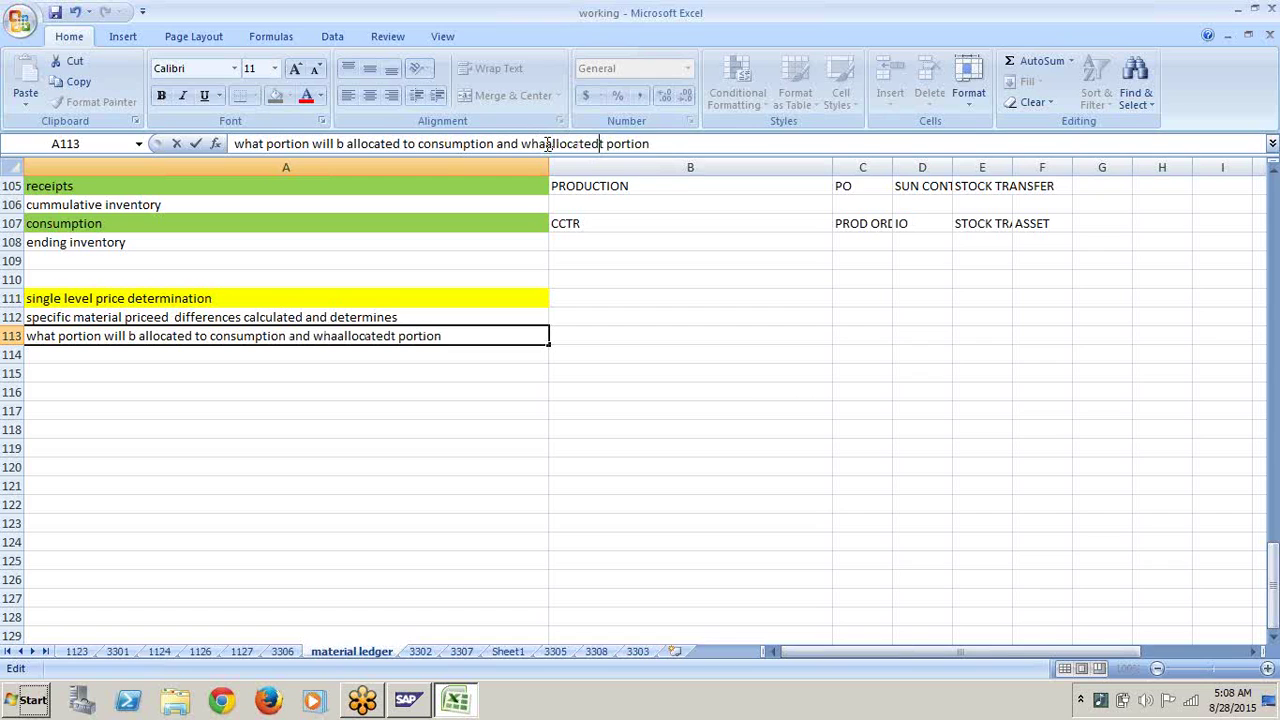
{"action": "type", "text": " to nex"}
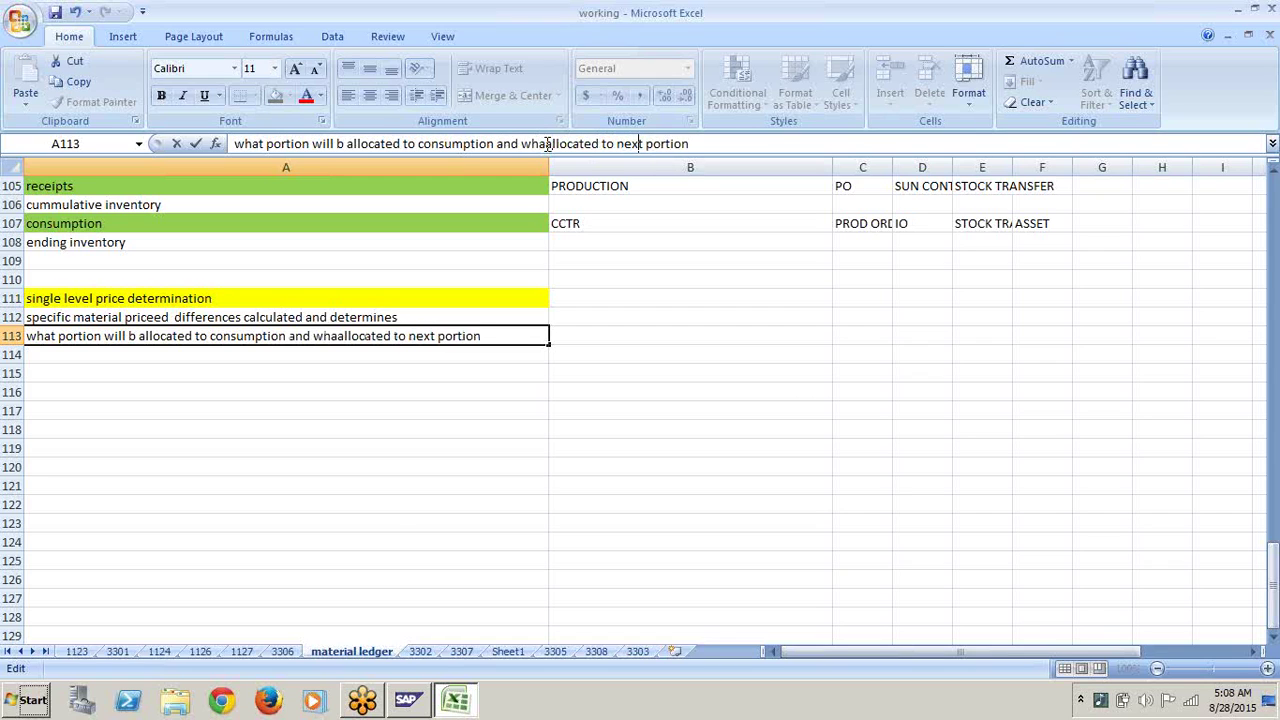
{"action": "type", "text": "t level"}
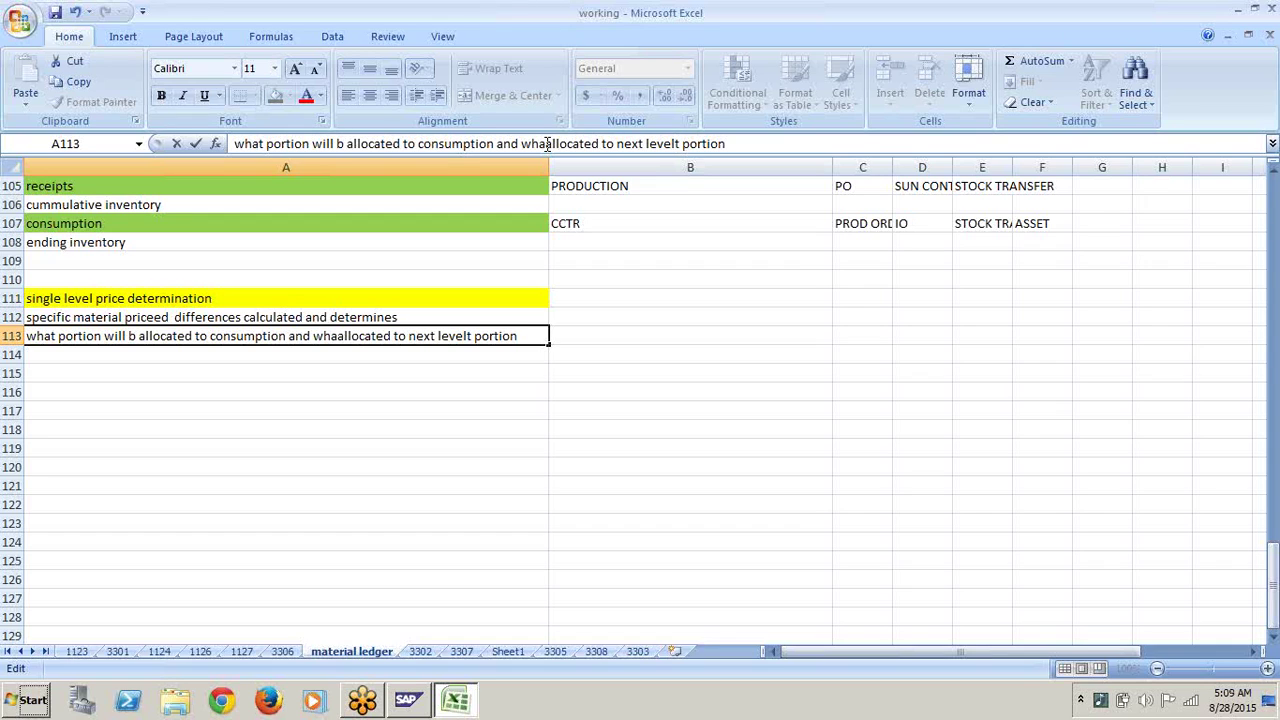
{"action": "key", "text": "BackSpace"}
{"action": "key", "text": "BackSpace"}
{"action": "key", "text": "BackSpace"}
{"action": "key", "text": "BackSpace"}
{"action": "key", "text": "BackSpace"}
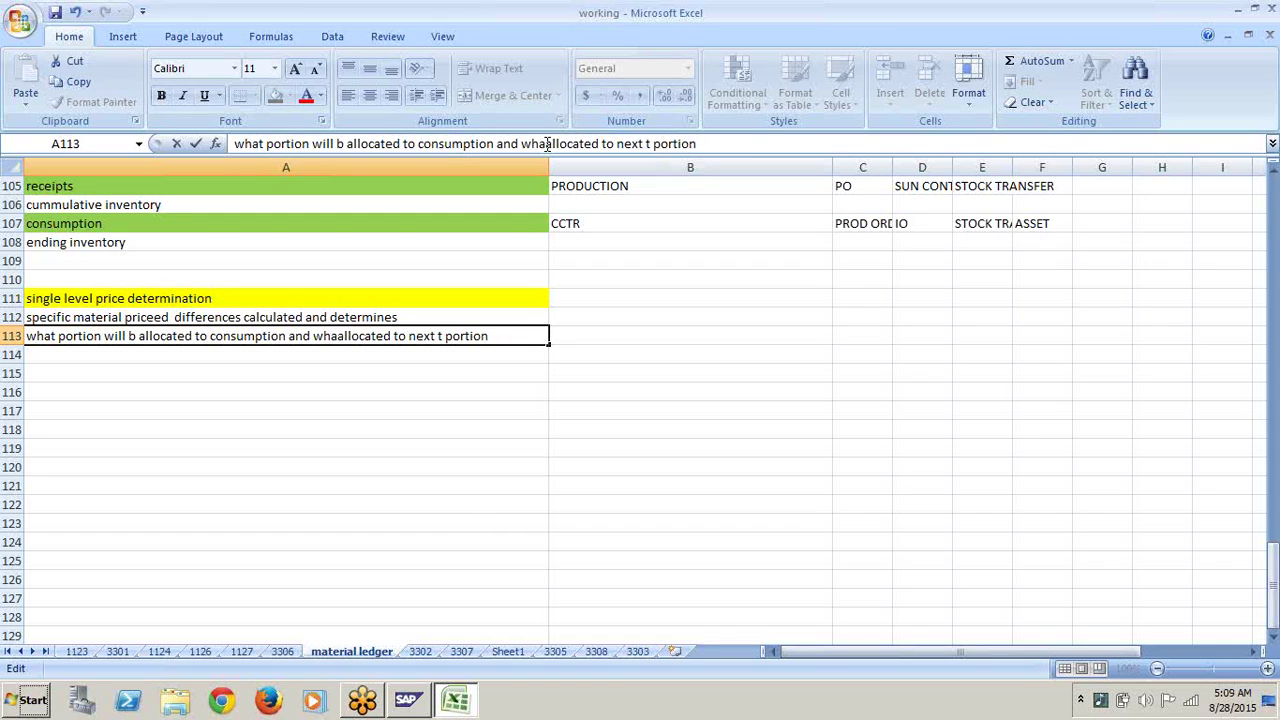
{"action": "type", "text": "o"}
{"action": "key", "text": "BackSpace"}
{"action": "left_click", "coordinate": [615, 144]}
{"action": "key", "text": "BackSpace"}
{"action": "key", "text": "BackSpace"}
{"action": "key", "text": "BackSpace"}
{"action": "key", "text": "BackSpace"}
{"action": "key", "text": "BackSpace"}
{"action": "key", "text": "BackSpace"}
{"action": "key", "text": "BackSpace"}
{"action": "key", "text": "BackSpace"}
{"action": "key", "text": "BackSpace"}
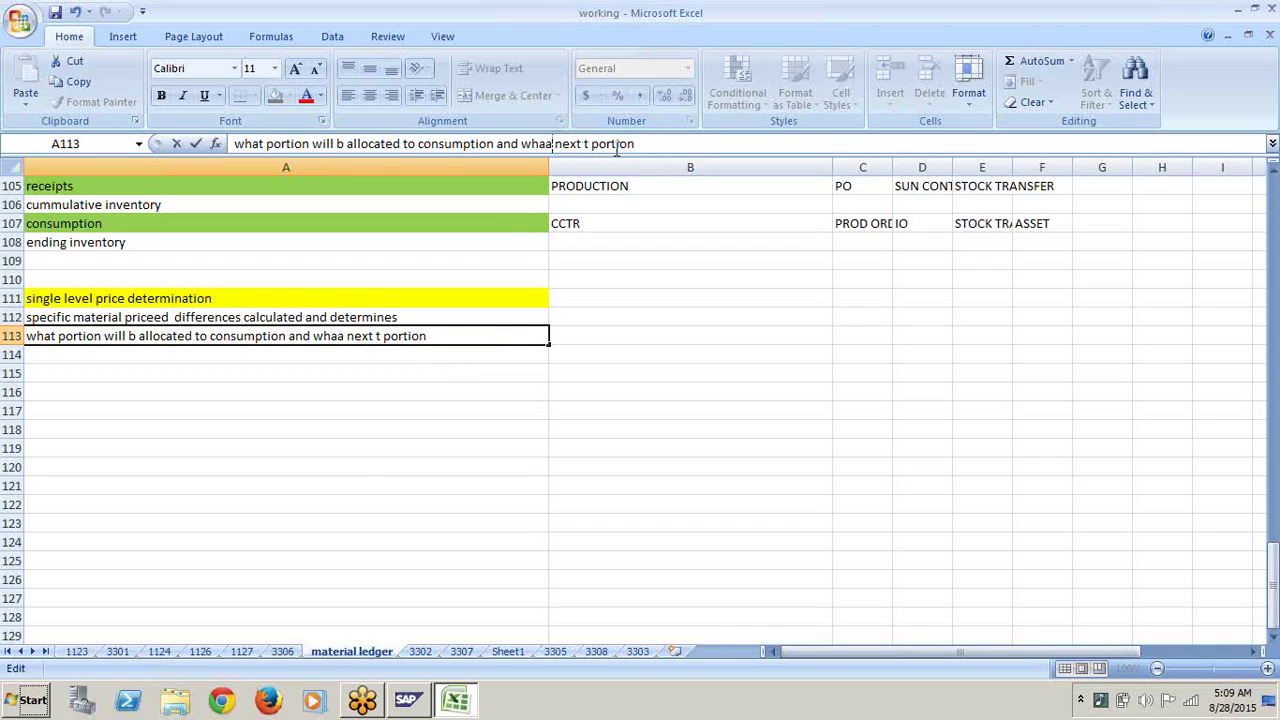
{"action": "key", "text": "BackSpace"}
{"action": "type", "text": "t"}
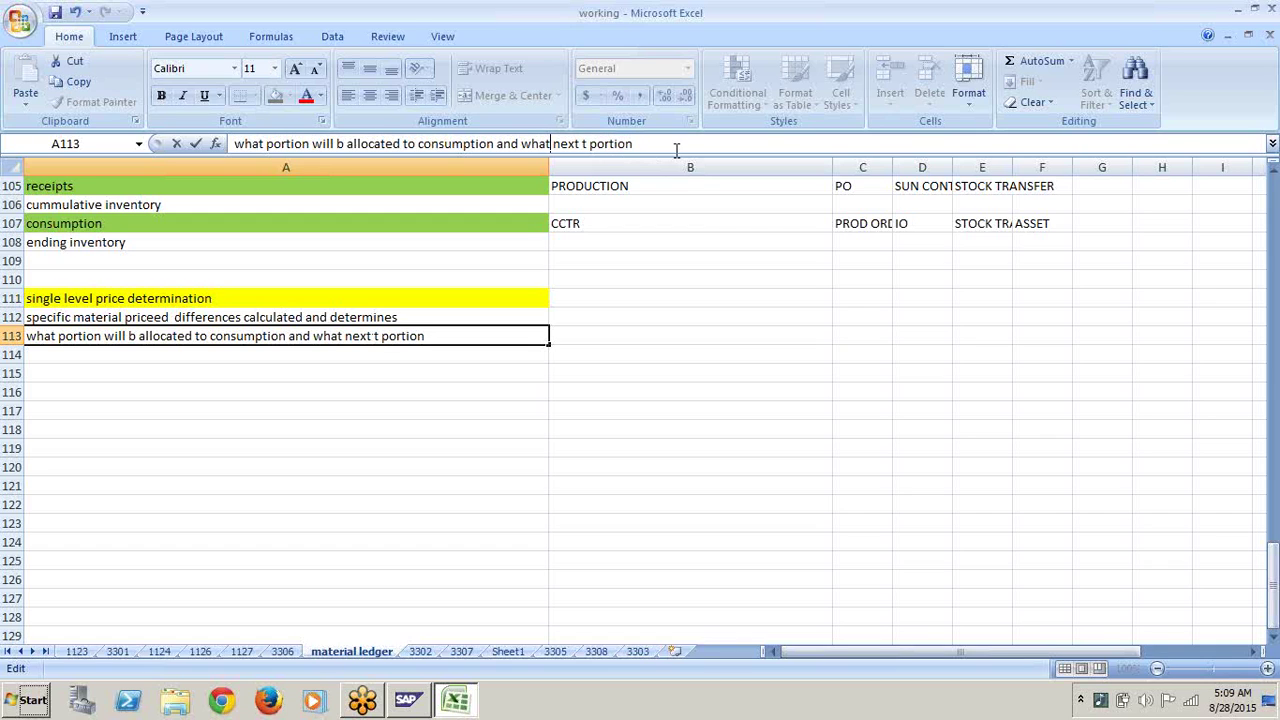
{"action": "left_click", "coordinate": [585, 145]}
{"action": "key", "text": "BackSpace"}
{"action": "key", "text": "BackSpace"}
{"action": "key", "text": "BackSpace"}
{"action": "key", "text": "BackSpace"}
{"action": "key", "text": "BackSpace"}
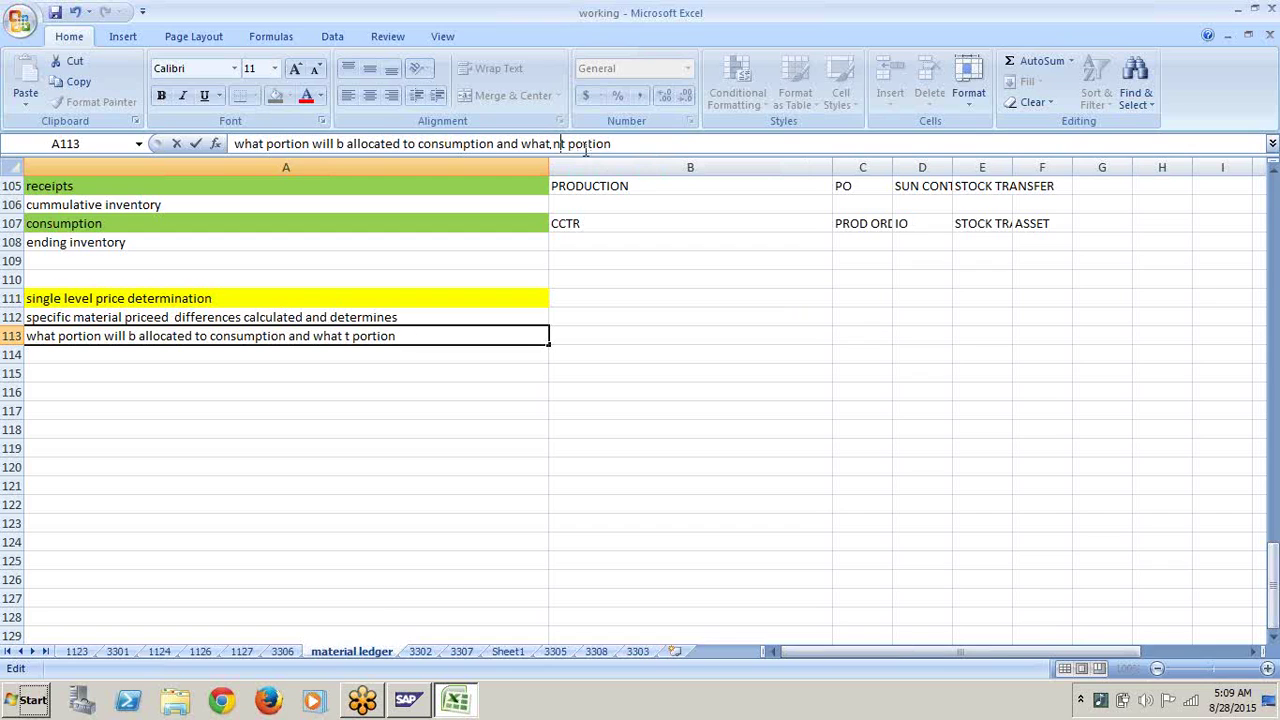
{"action": "key", "text": "Delete"}
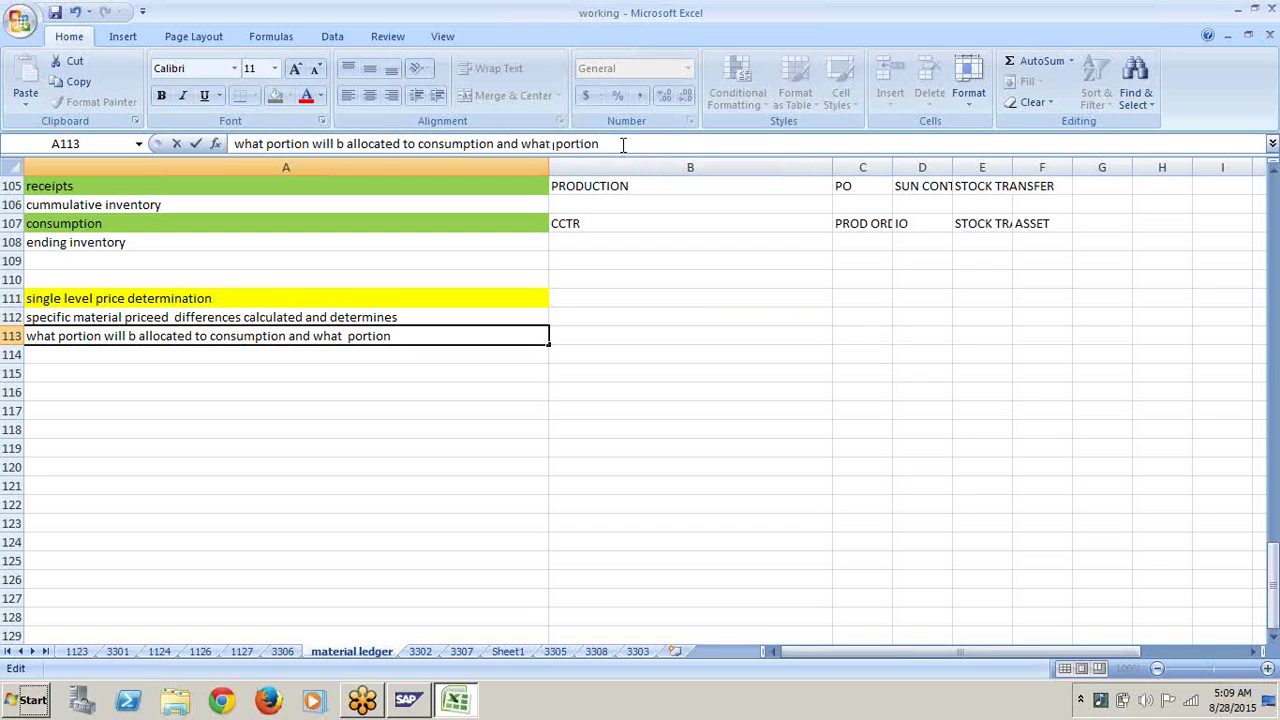
Step: Append "allocated to next level" to the end of the A113 text and commit the cell
{"action": "left_click", "coordinate": [622, 145]}
{"action": "type", "text": "allocated to next"}
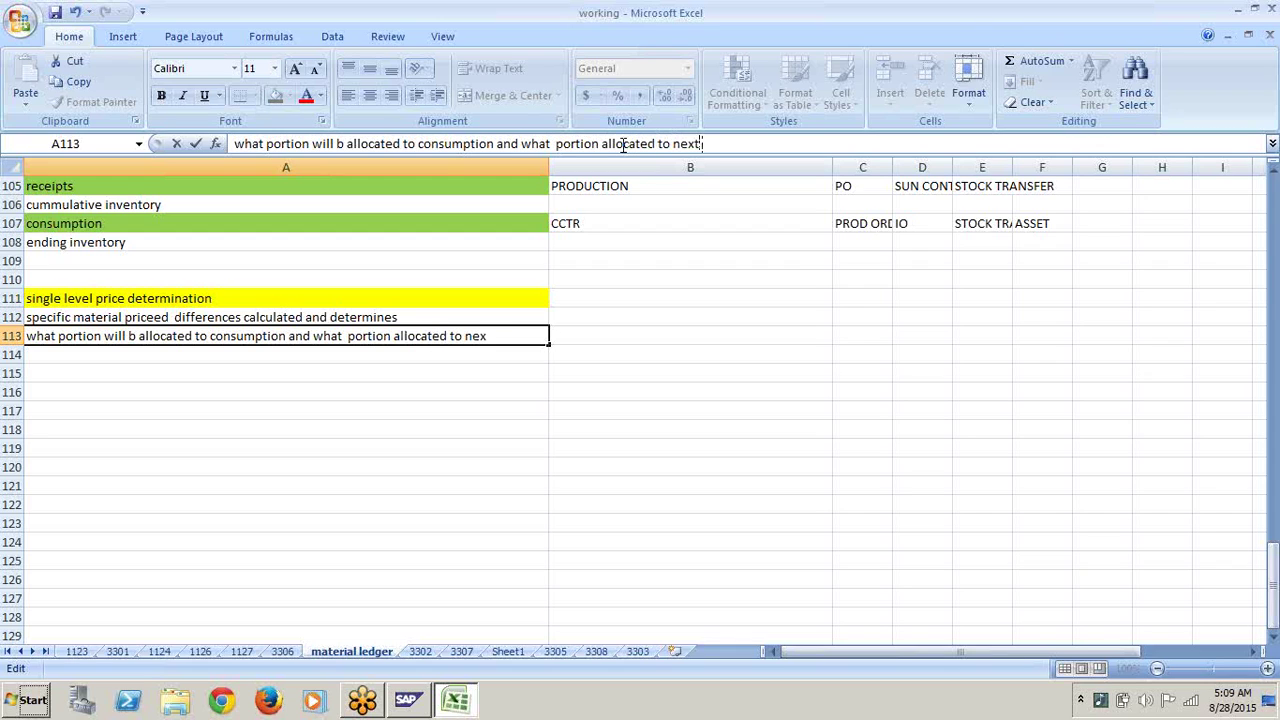
{"action": "type", "text": " level"}
{"action": "left_click", "coordinate": [486, 389]}
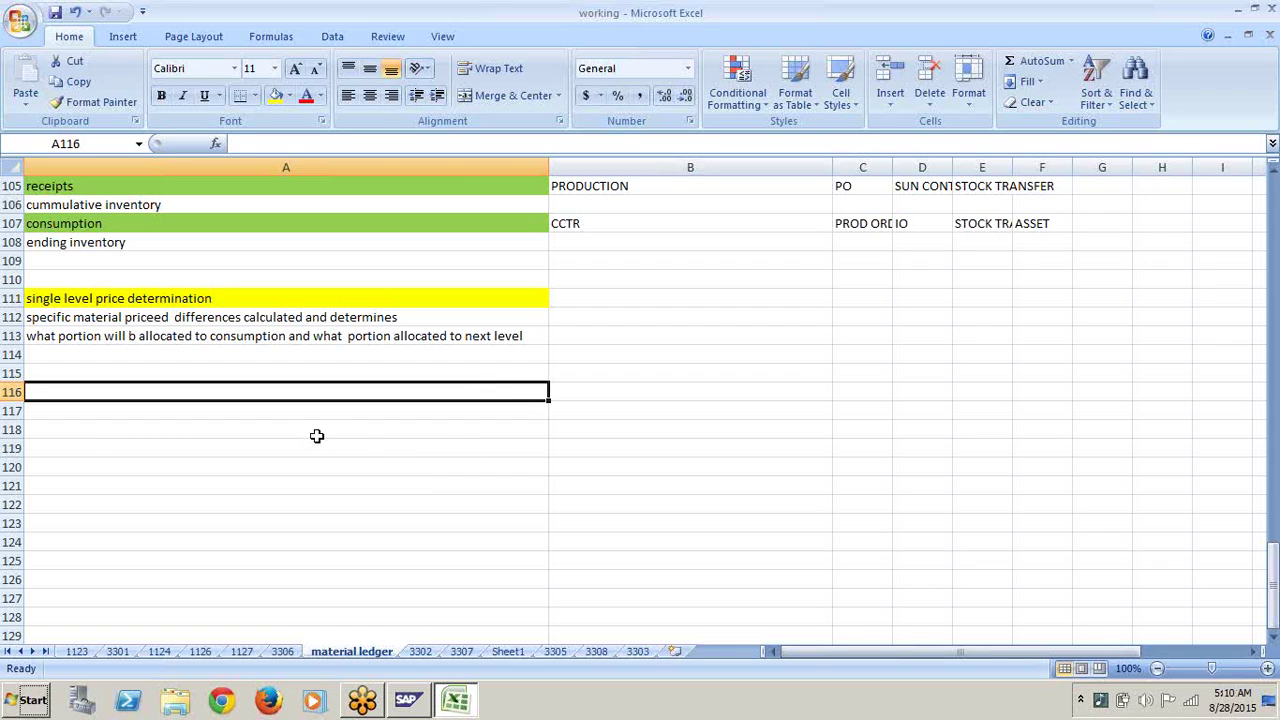
Step: Enter the finished material name FGX in cell A116 below the single level price determination notes
{"action": "type", "text": "F"}
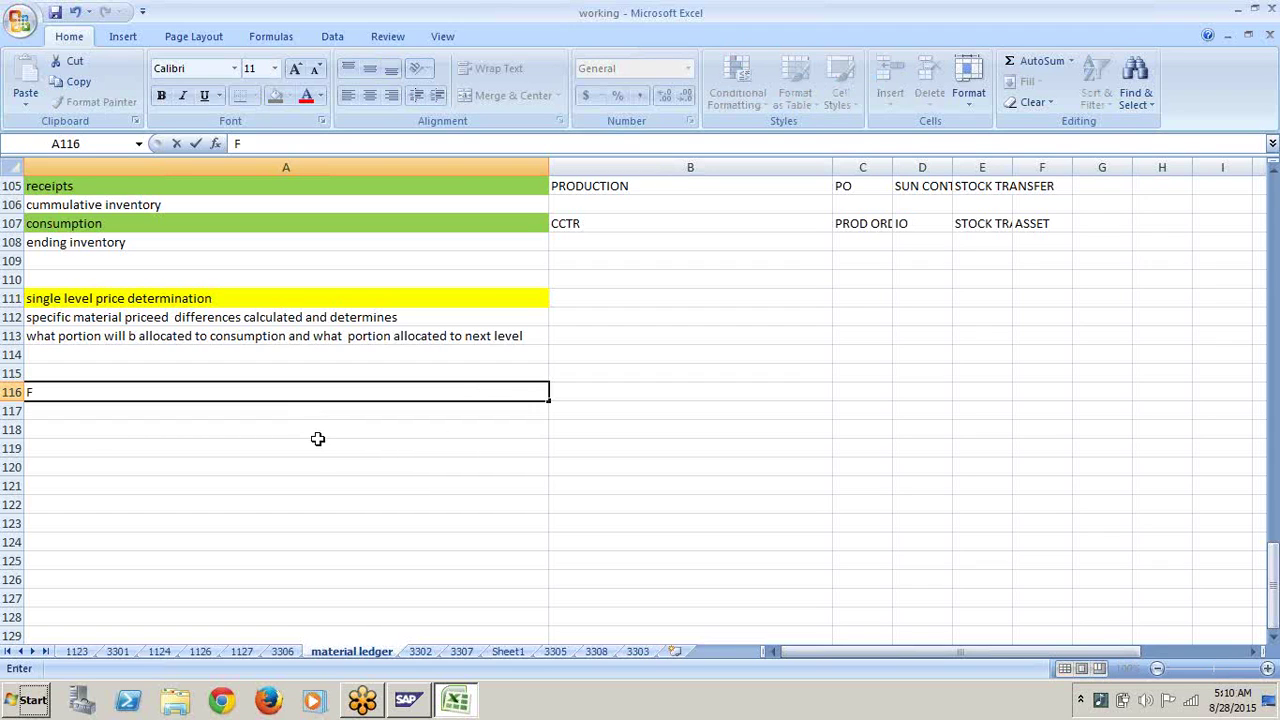
{"action": "type", "text": "GX"}
{"action": "left_click", "coordinate": [334, 482]}
{"action": "left_click", "coordinate": [315, 390]}
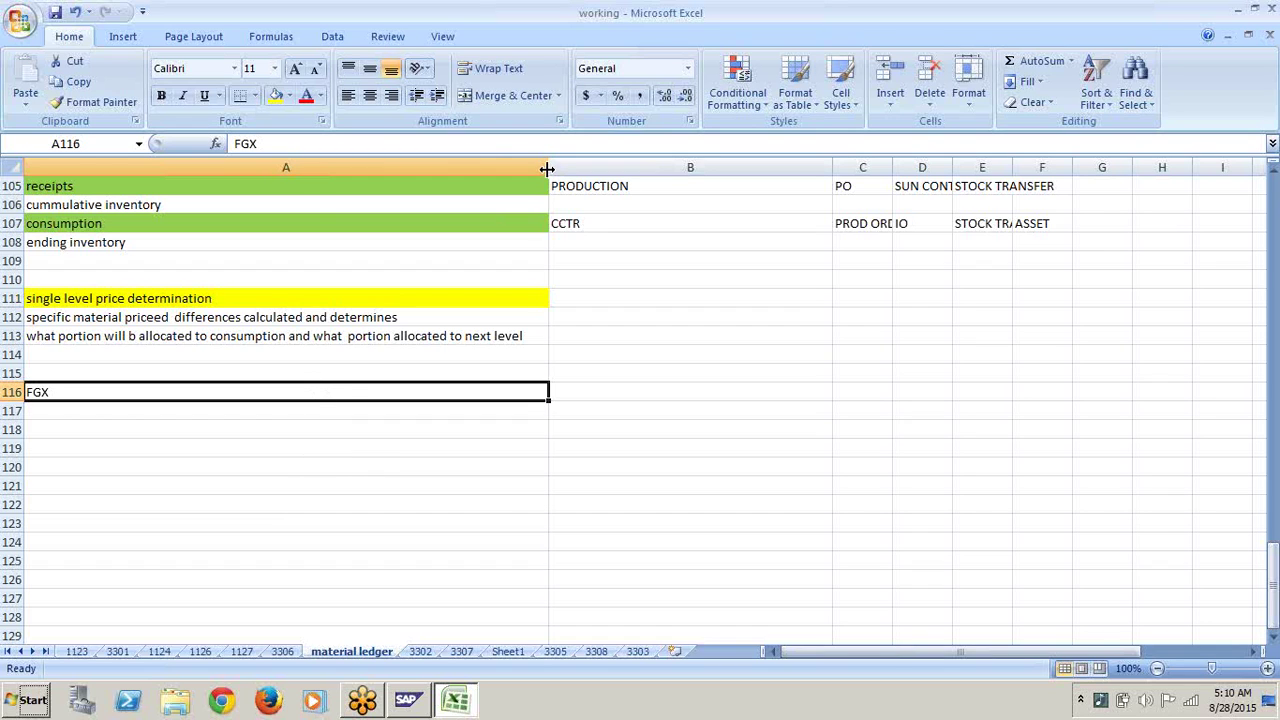
Step: Narrow column A to about a fifth of its width and column B to about half of its width
{"action": "left_click_drag", "start_coordinate": [548, 169], "coordinate": [207, 246]}
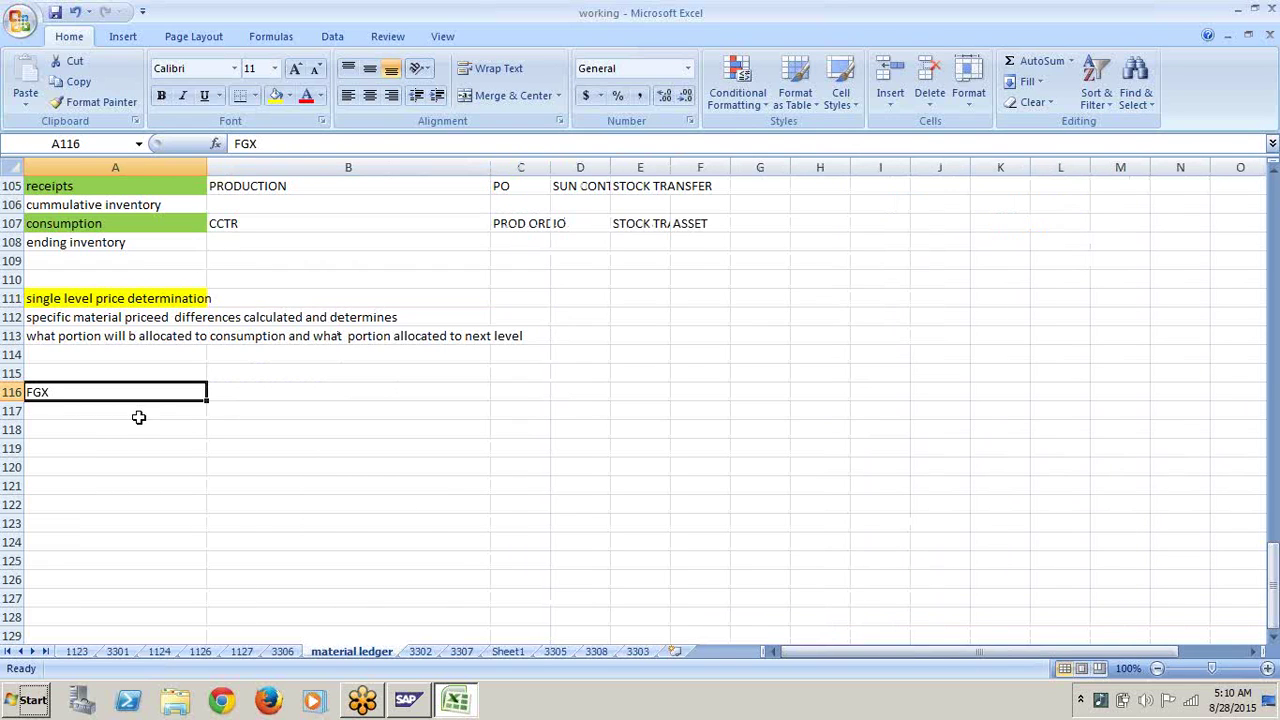
{"action": "left_click", "coordinate": [220, 409]}
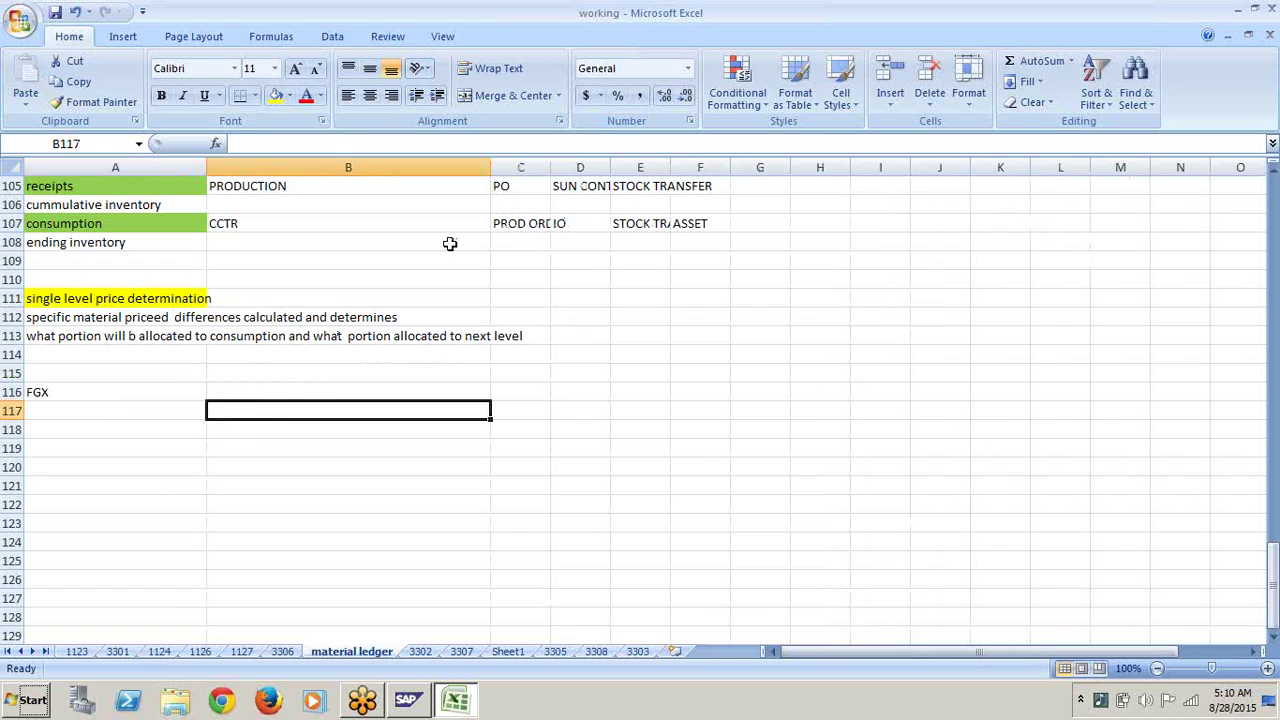
{"action": "left_click_drag", "start_coordinate": [435, 190], "coordinate": [338, 190]}
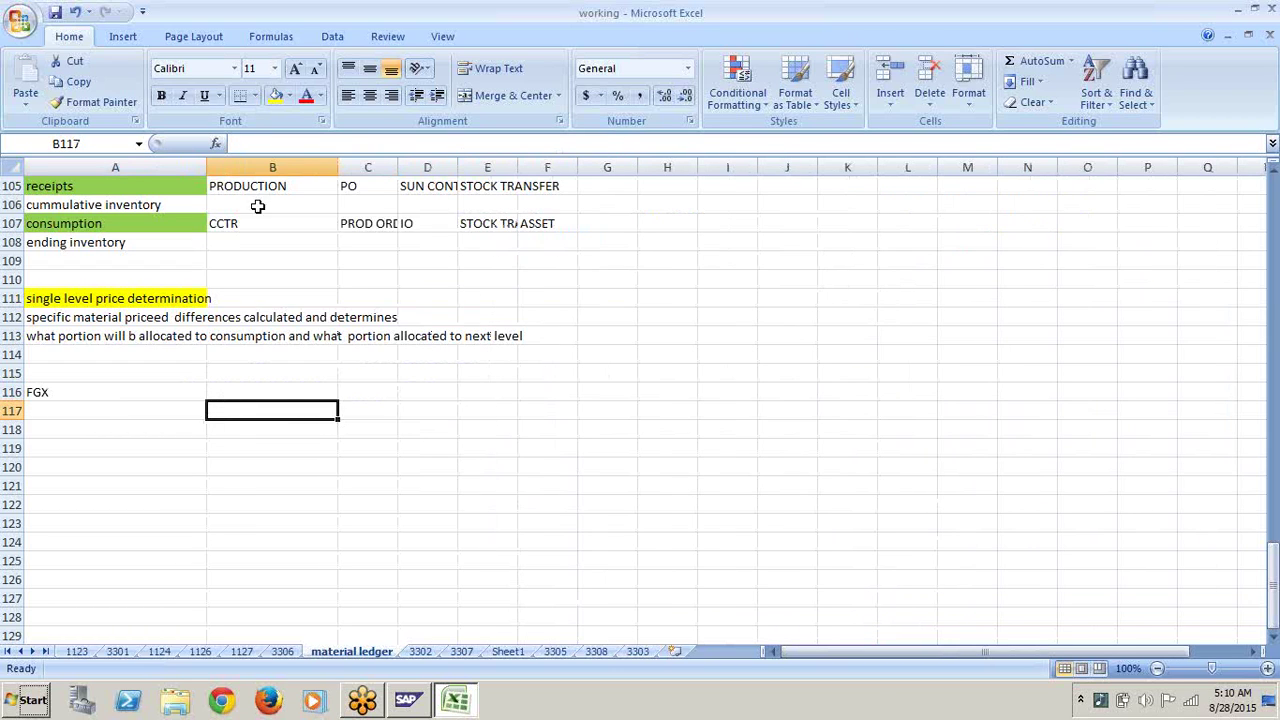
{"action": "left_click_drag", "start_coordinate": [207, 167], "coordinate": [123, 167]}
Step: Enter the quantity 1KG for FGX in cell B116
{"action": "left_click", "coordinate": [166, 392]}
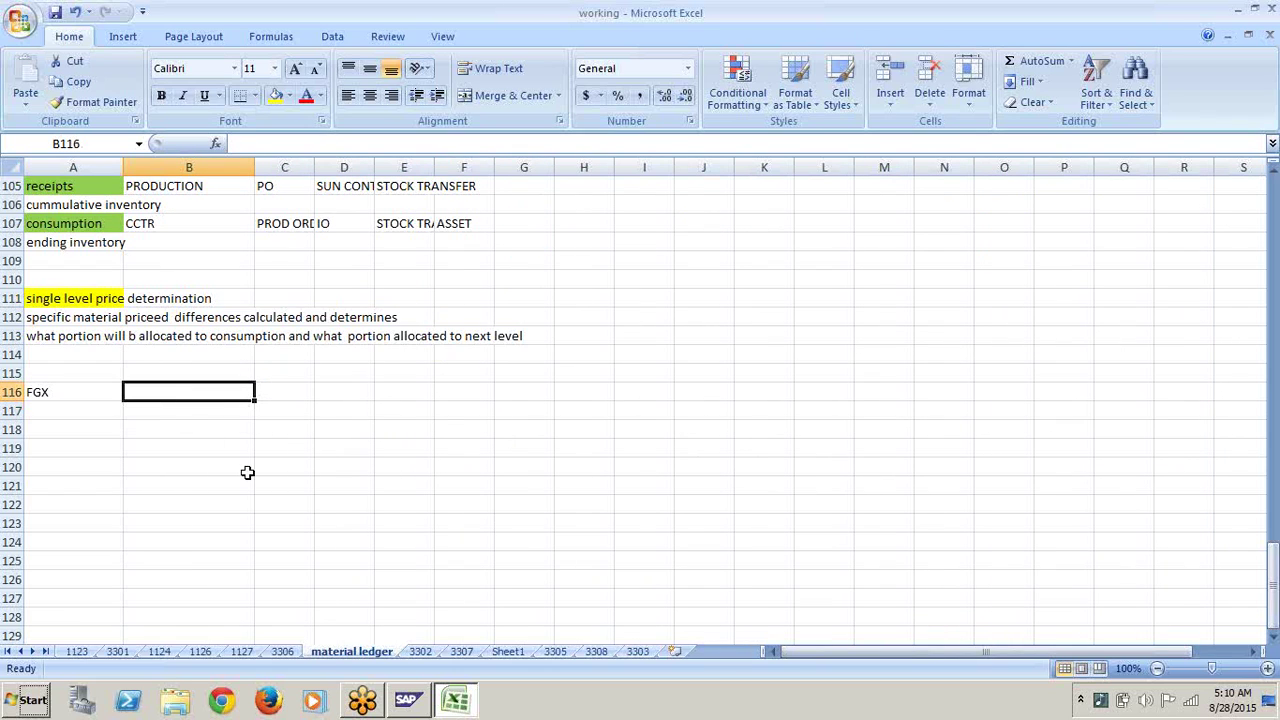
{"action": "type", "text": "1KG,"}
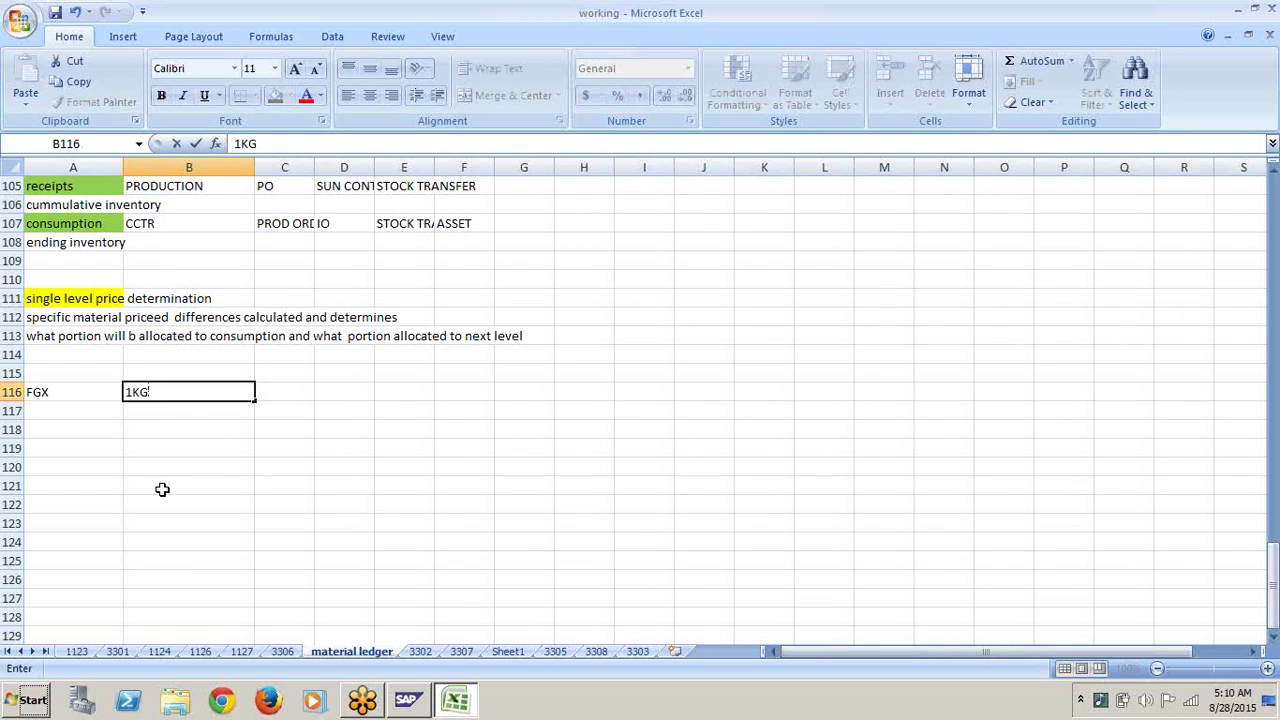
{"action": "left_click", "coordinate": [107, 485]}
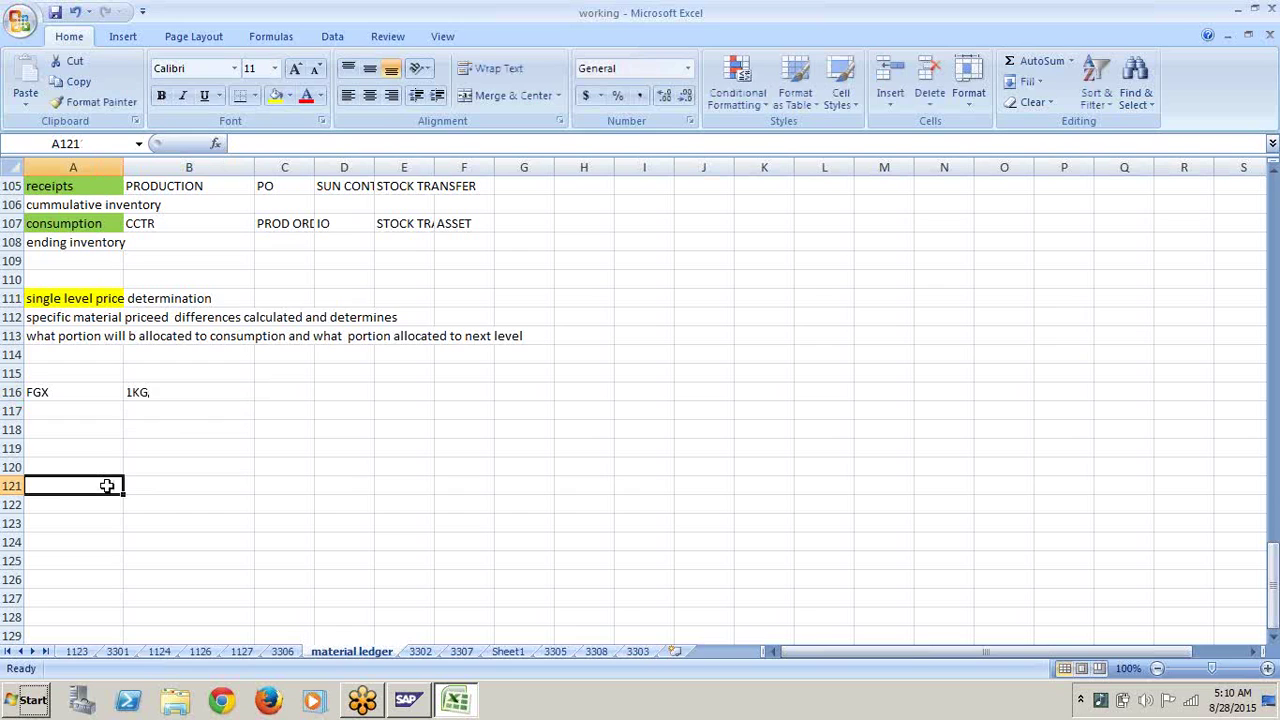
Step: Enter the component SFGX in cell B118 with the quantity 2 in C118
{"action": "left_click", "coordinate": [180, 419]}
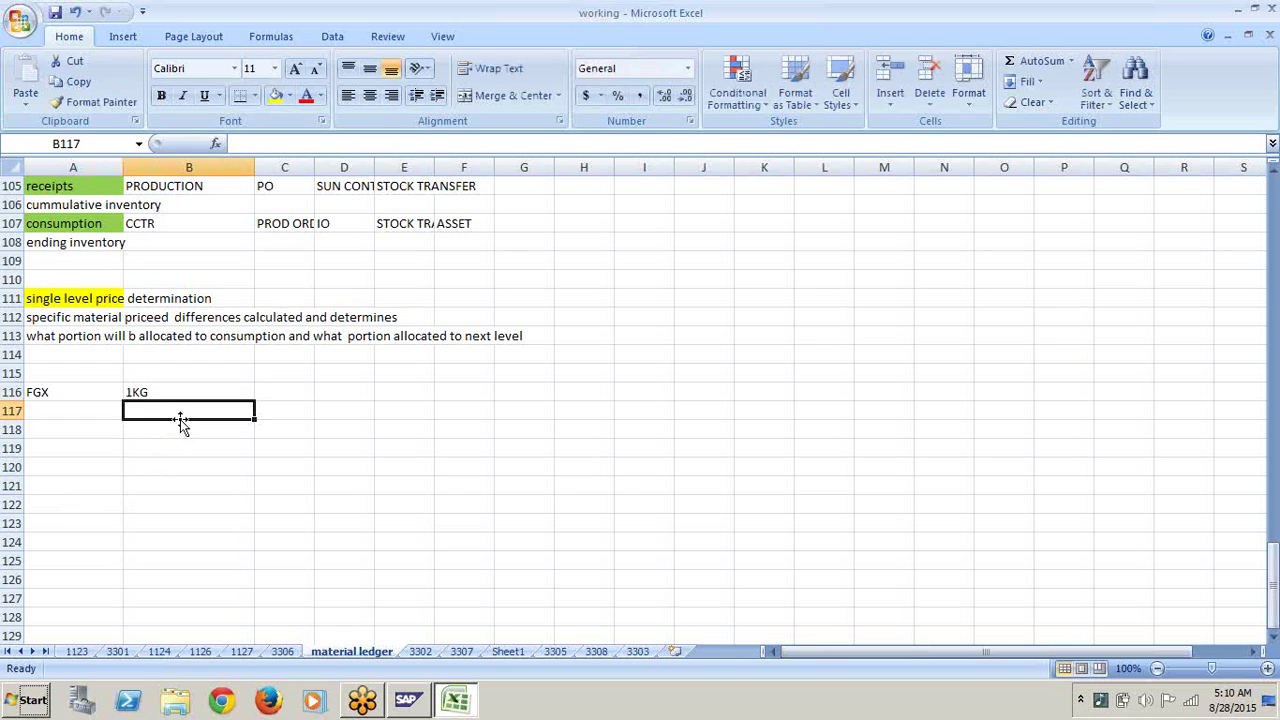
{"action": "left_click", "coordinate": [180, 421]}
{"action": "type", "text": "SFGX"}
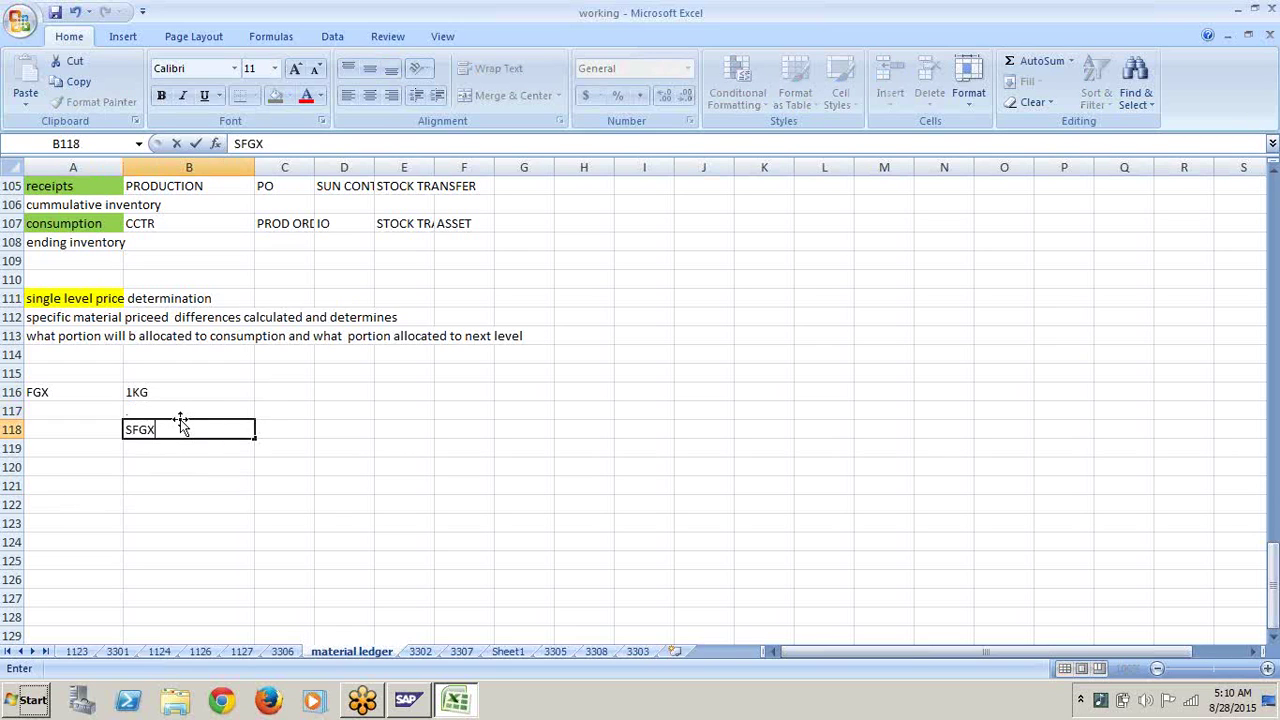
{"action": "left_click", "coordinate": [273, 429]}
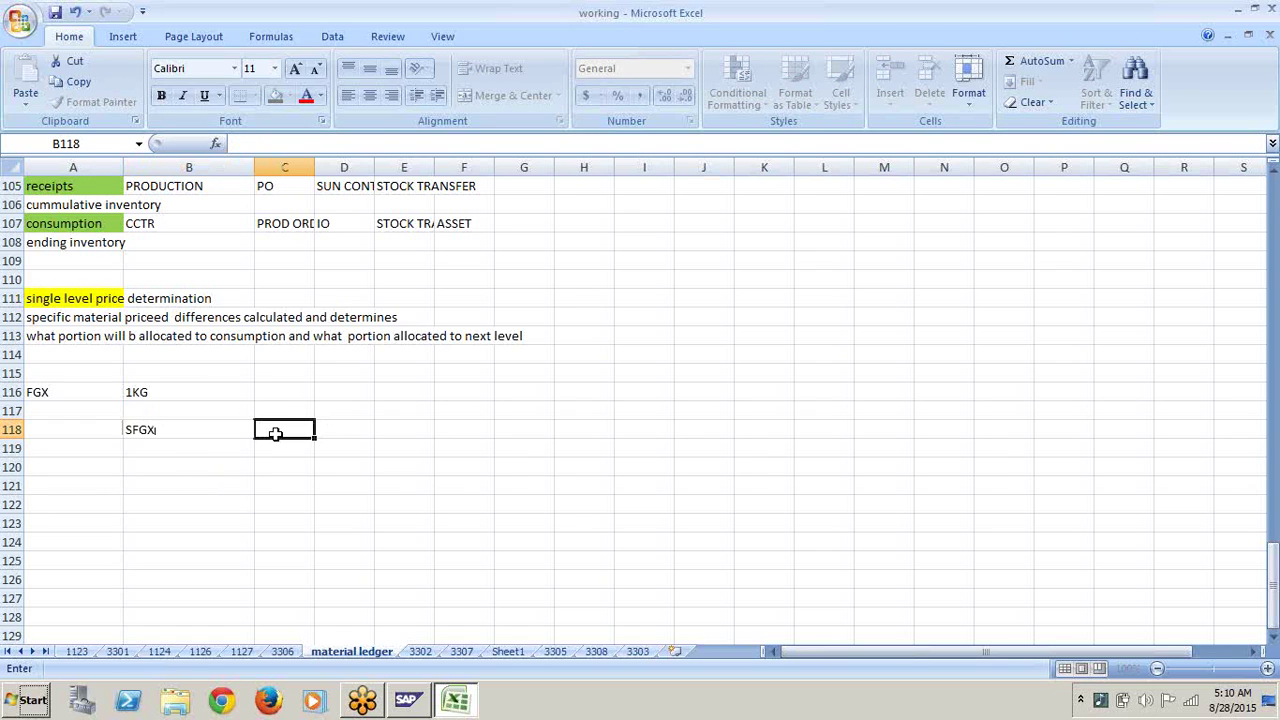
{"action": "type", "text": "2"}
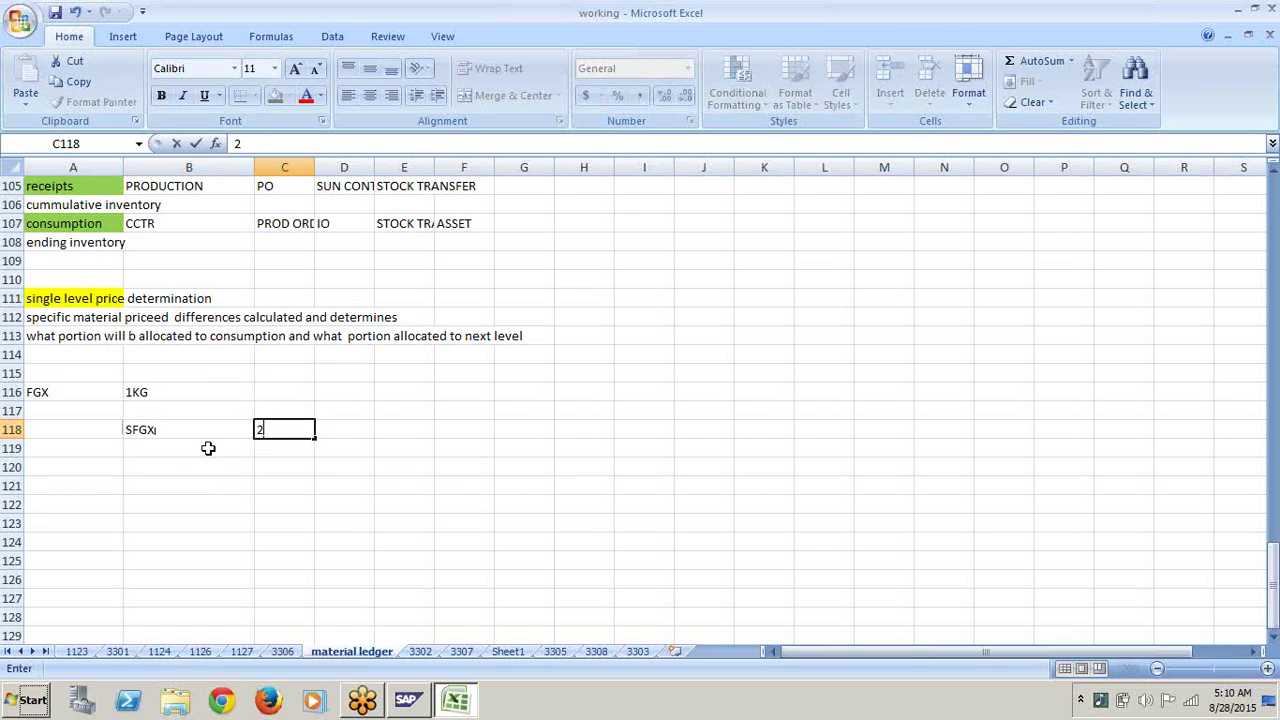
Step: Enter LABOUR in cell B119 below SFGX, completing its spelling, with the quantity 2 in C119
{"action": "left_click", "coordinate": [201, 447]}
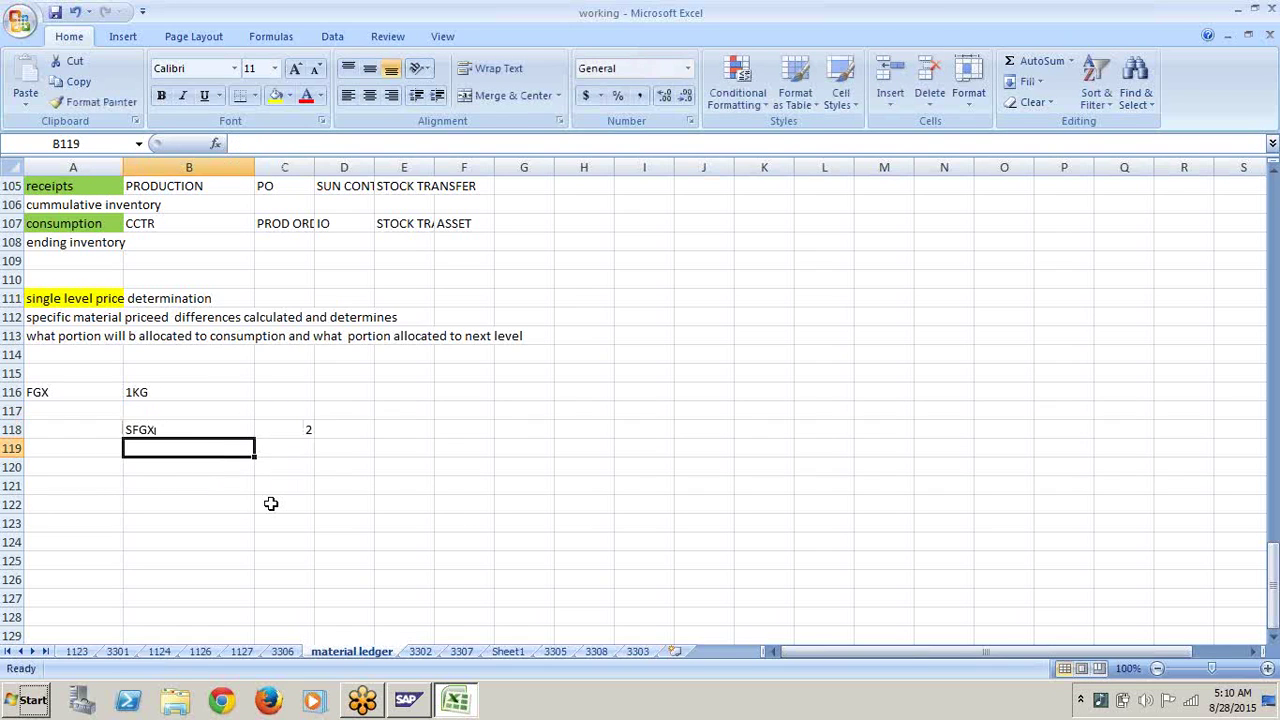
{"action": "type", "text": "LABOU"}
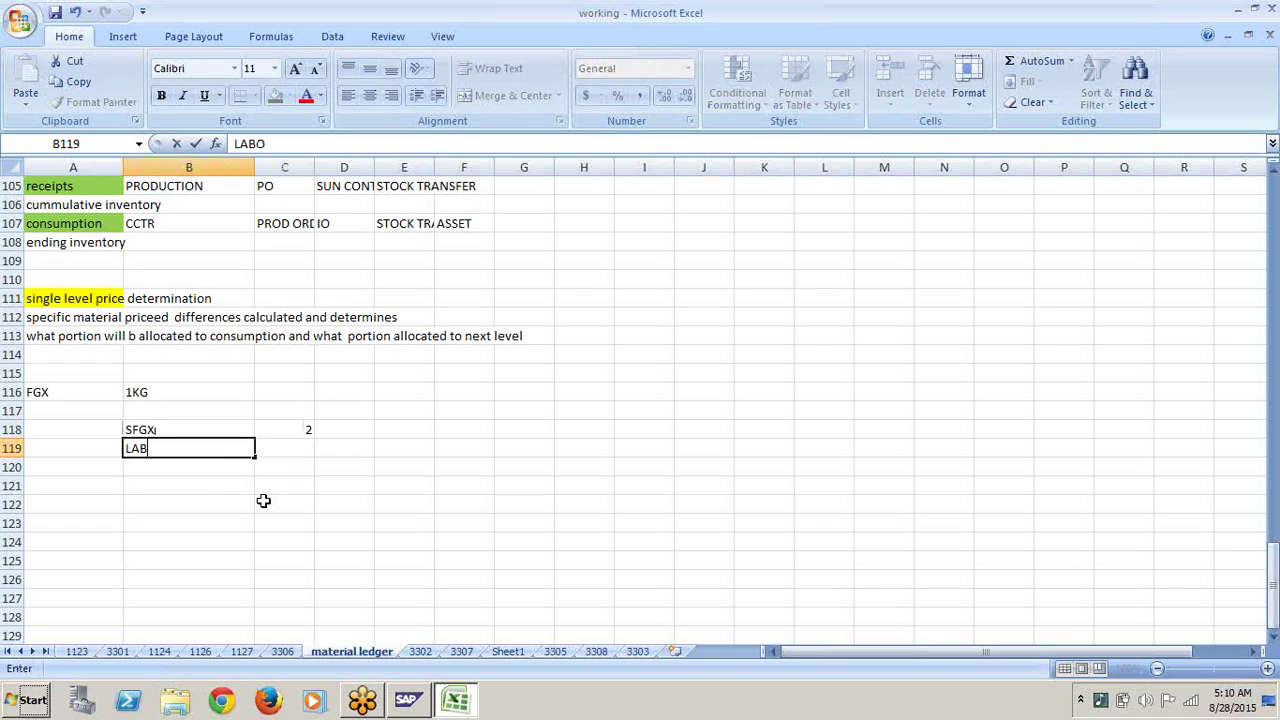
{"action": "left_click", "coordinate": [265, 503]}
{"action": "type", "text": "R"}
{"action": "key", "text": "BackSpace"}
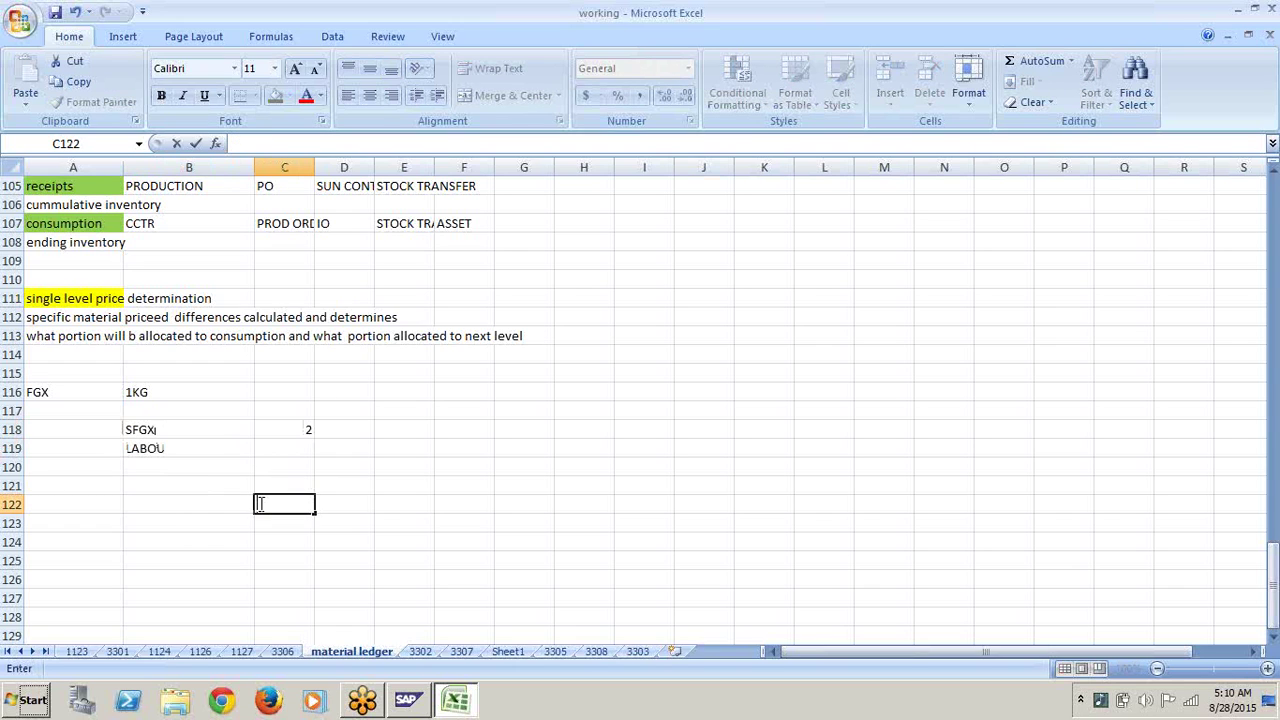
{"action": "left_click", "coordinate": [225, 452]}
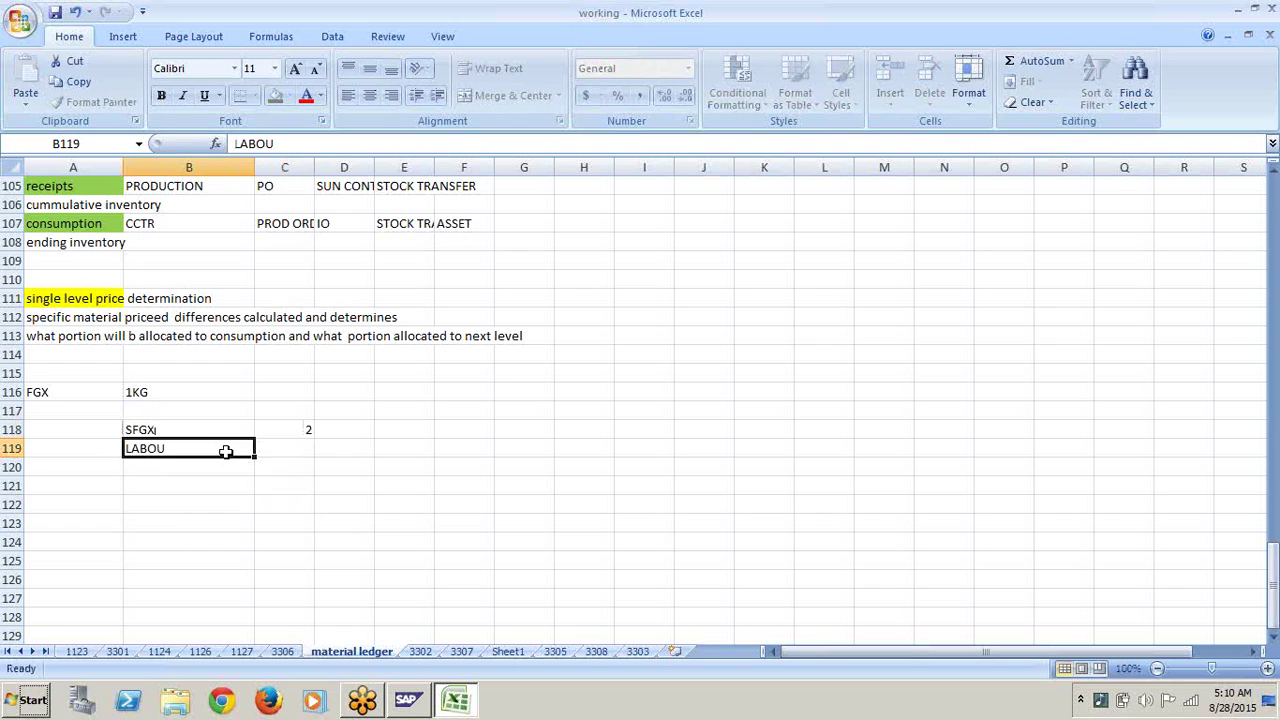
{"action": "left_click", "coordinate": [307, 153]}
{"action": "type", "text": "R"}
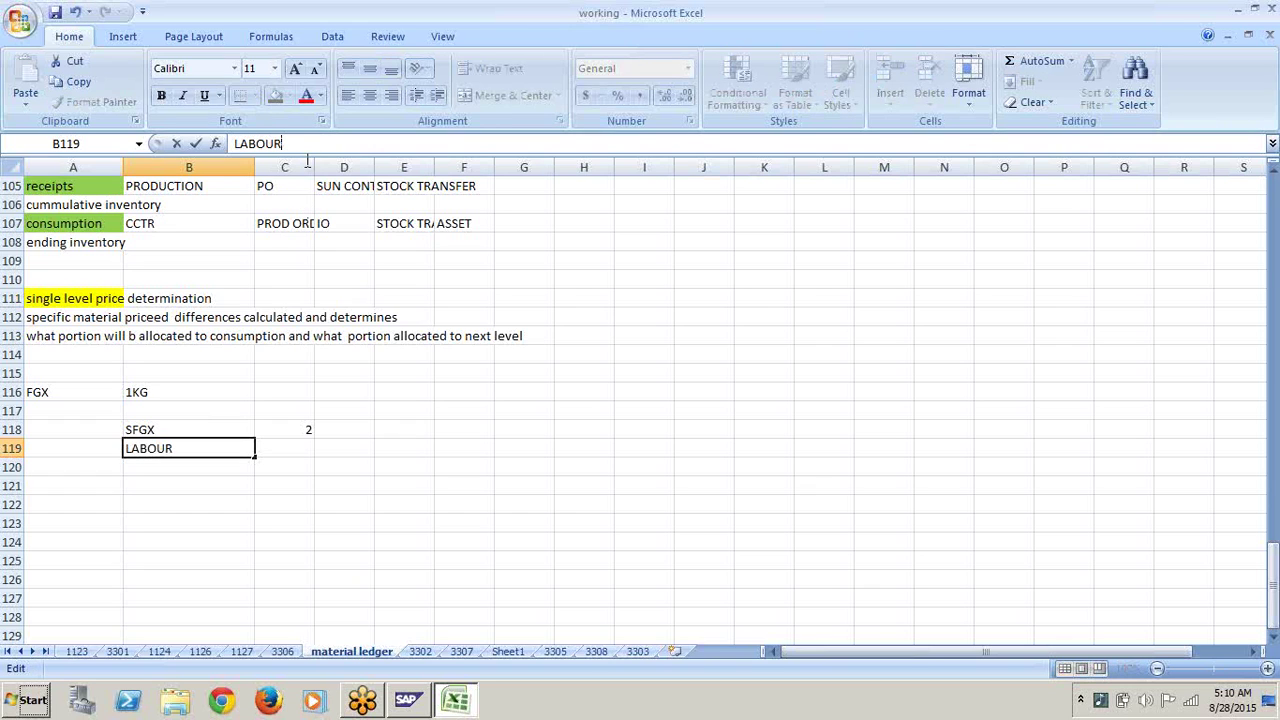
{"action": "key", "text": "Tab"}
{"action": "type", "text": "2"}
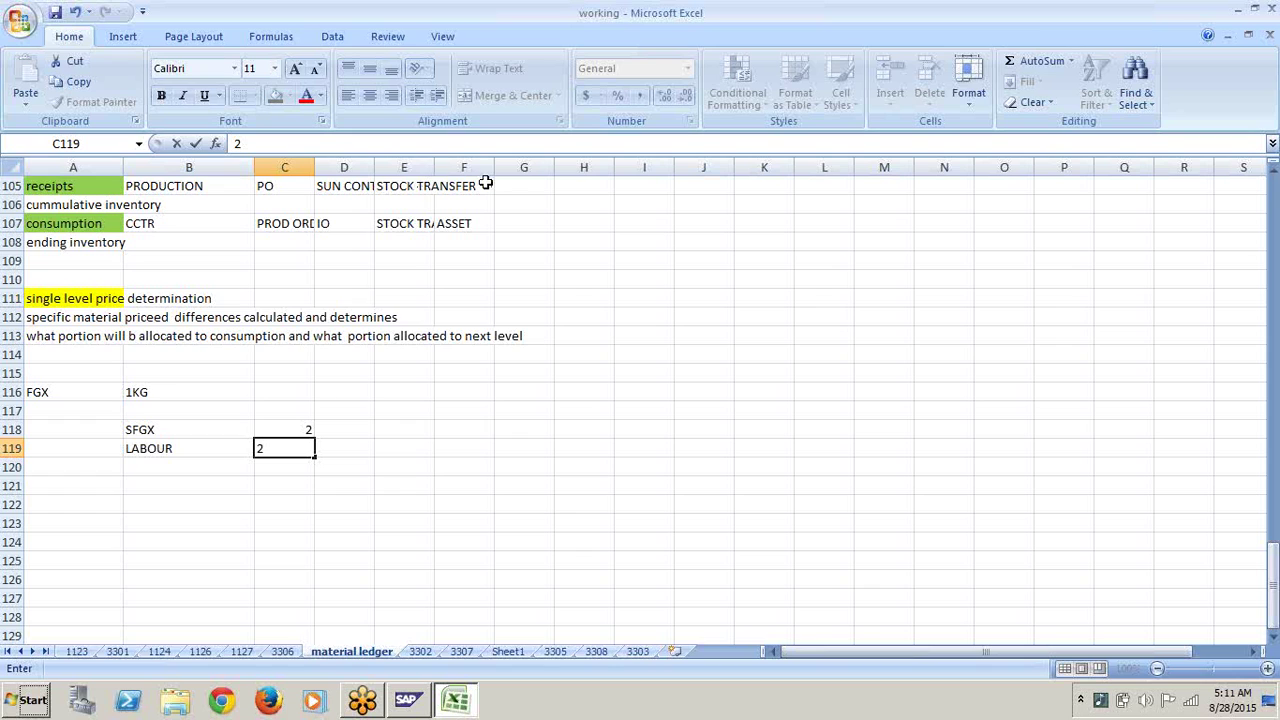
Step: Enter the rates 600 for SFGX in cell D118 and 500 for LABOUR in D119
{"action": "left_click", "coordinate": [347, 432]}
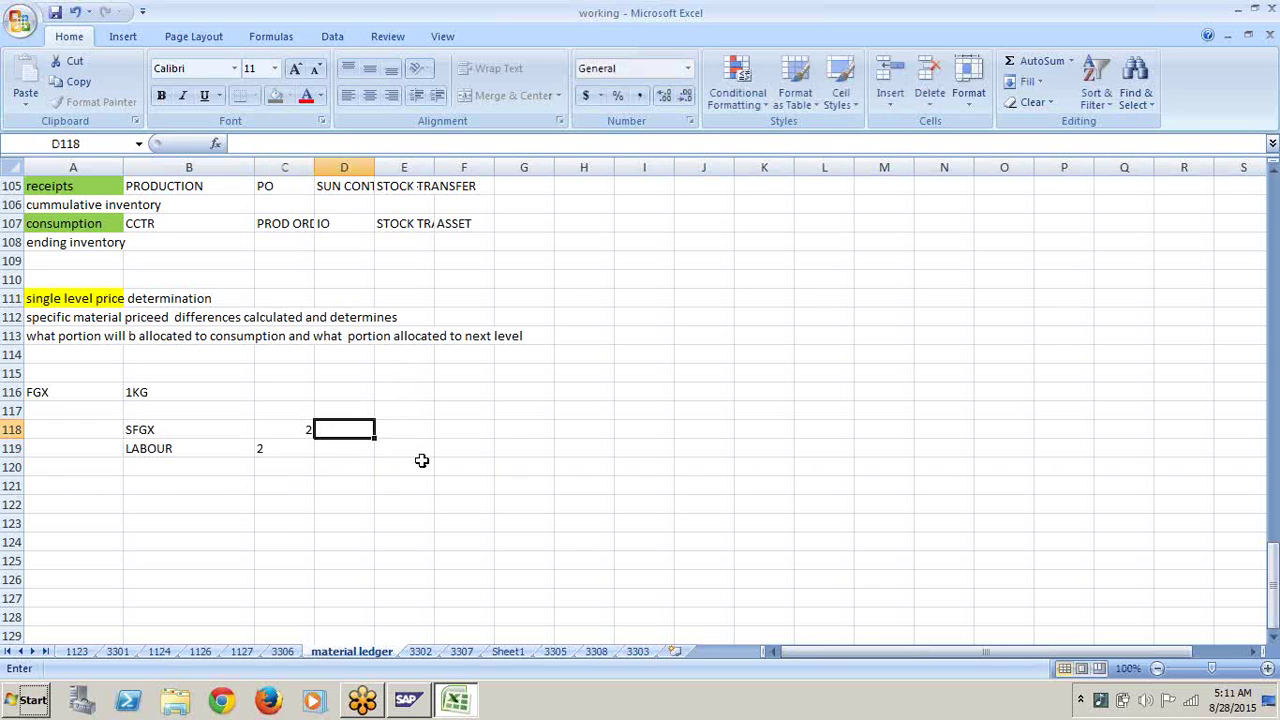
{"action": "type", "text": "600"}
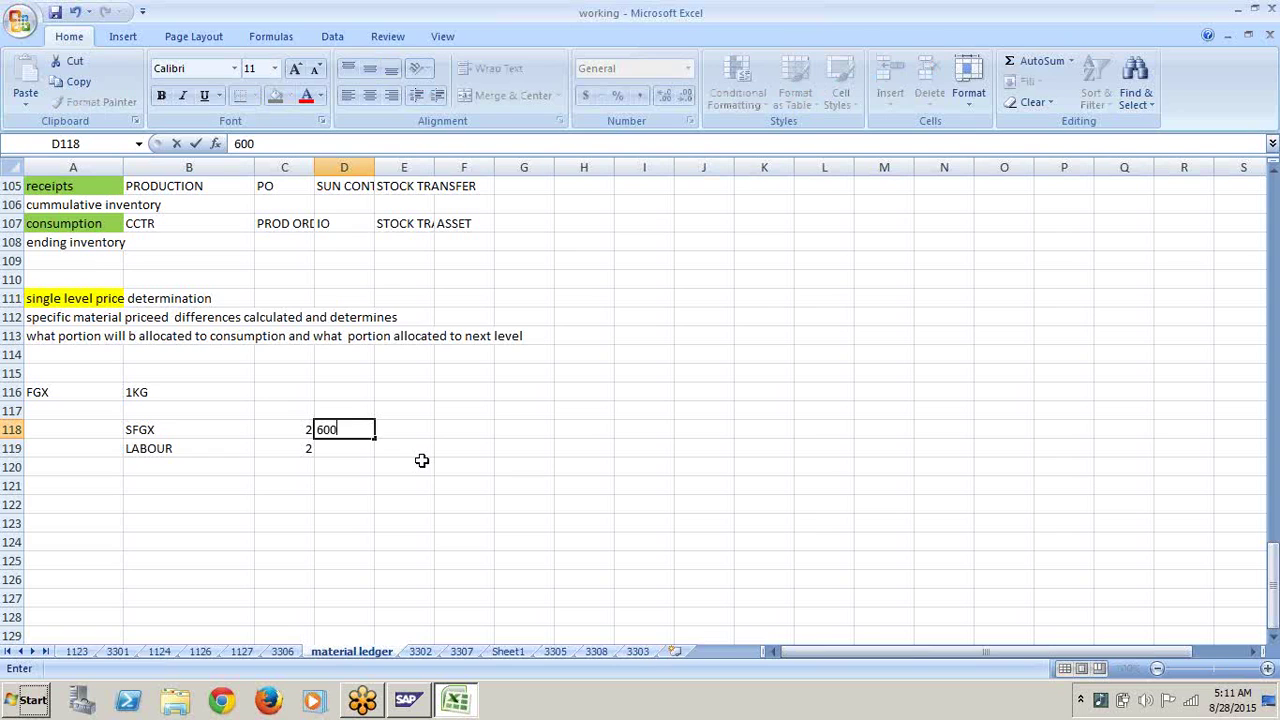
{"action": "key", "text": "Return"}
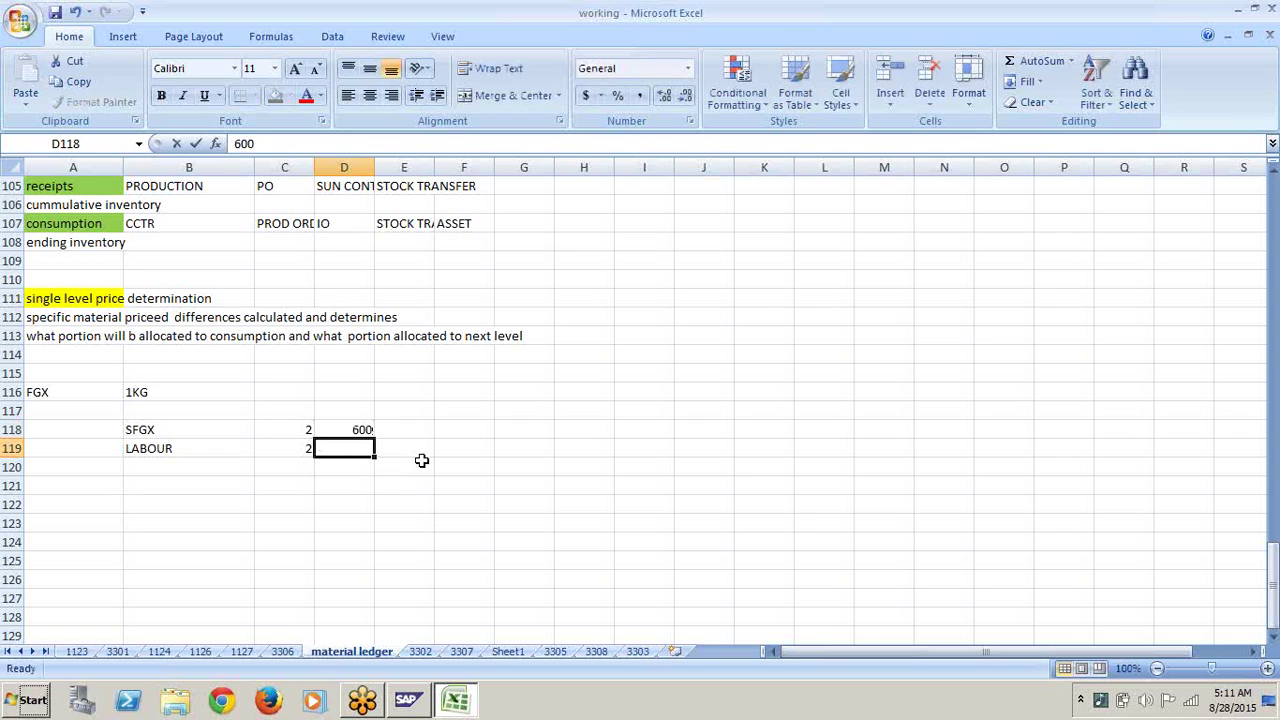
{"action": "type", "text": "500"}
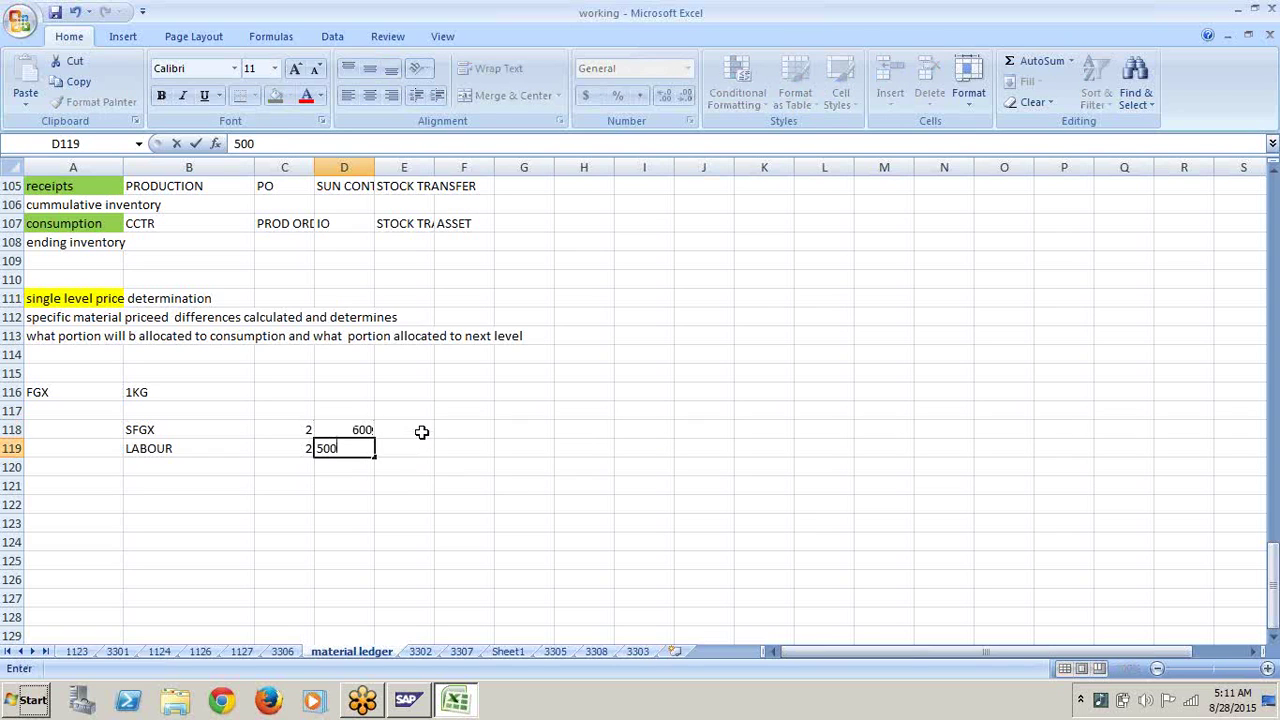
Step: Enter the amounts 1200 for SFGX in cell E118 and 1000 for LABOUR in E119
{"action": "left_click", "coordinate": [422, 430]}
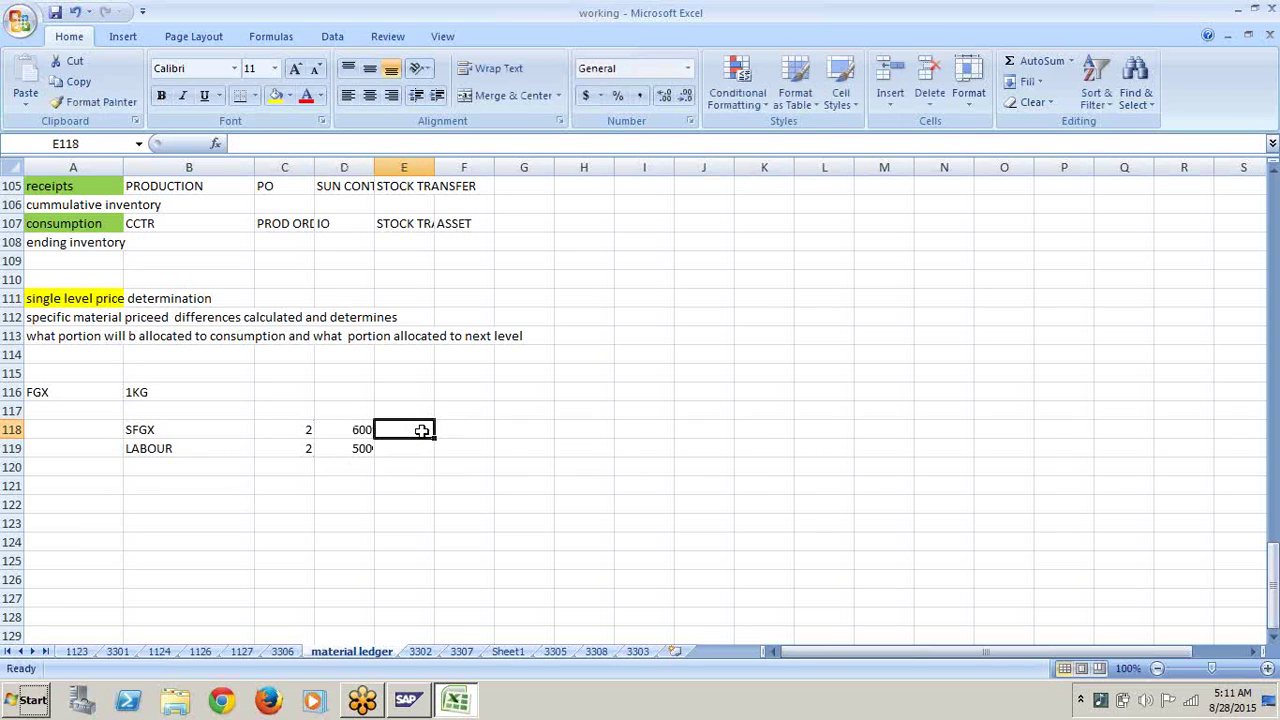
{"action": "type", "text": "1200"}
{"action": "key", "text": "Return"}
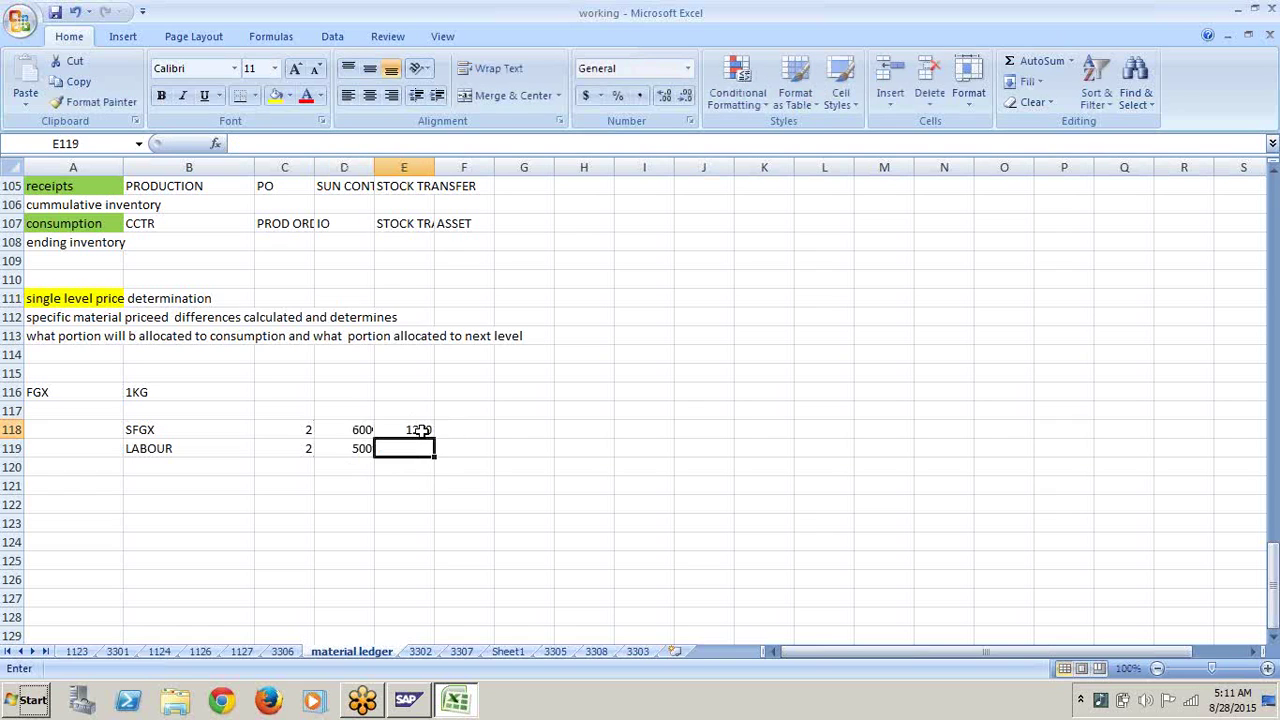
{"action": "type", "text": "1000"}
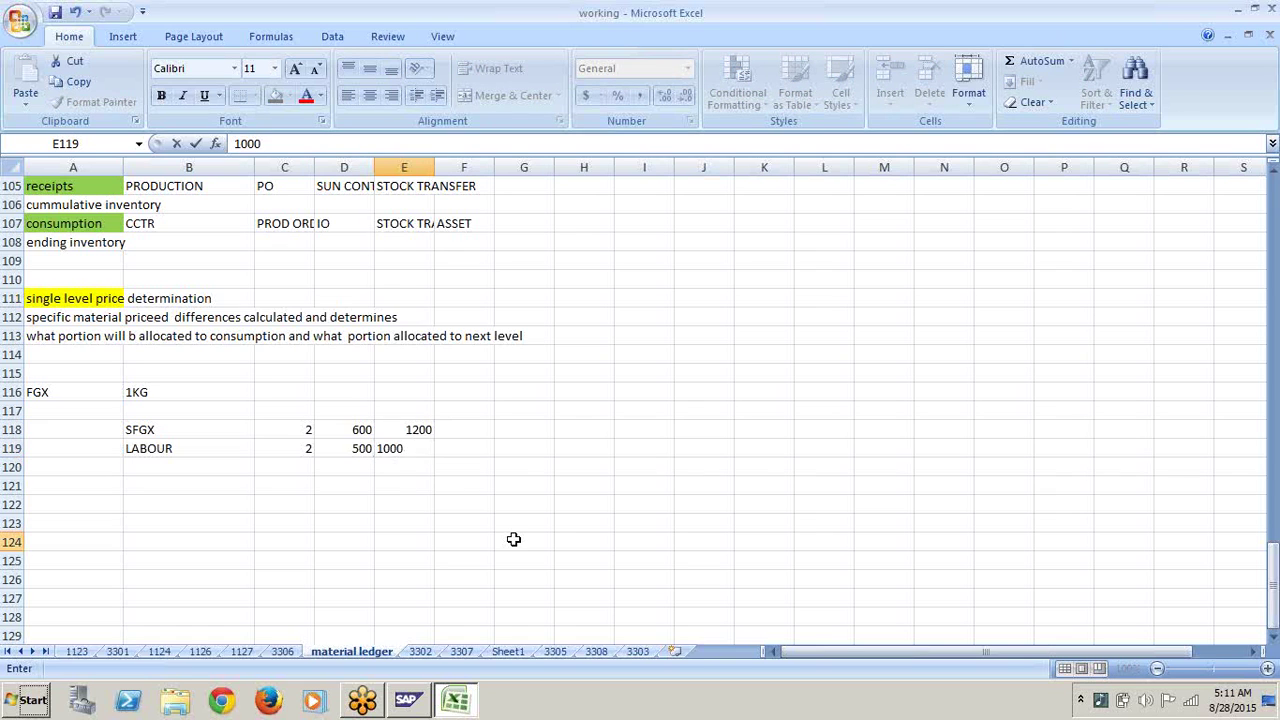
{"action": "left_click", "coordinate": [513, 539]}
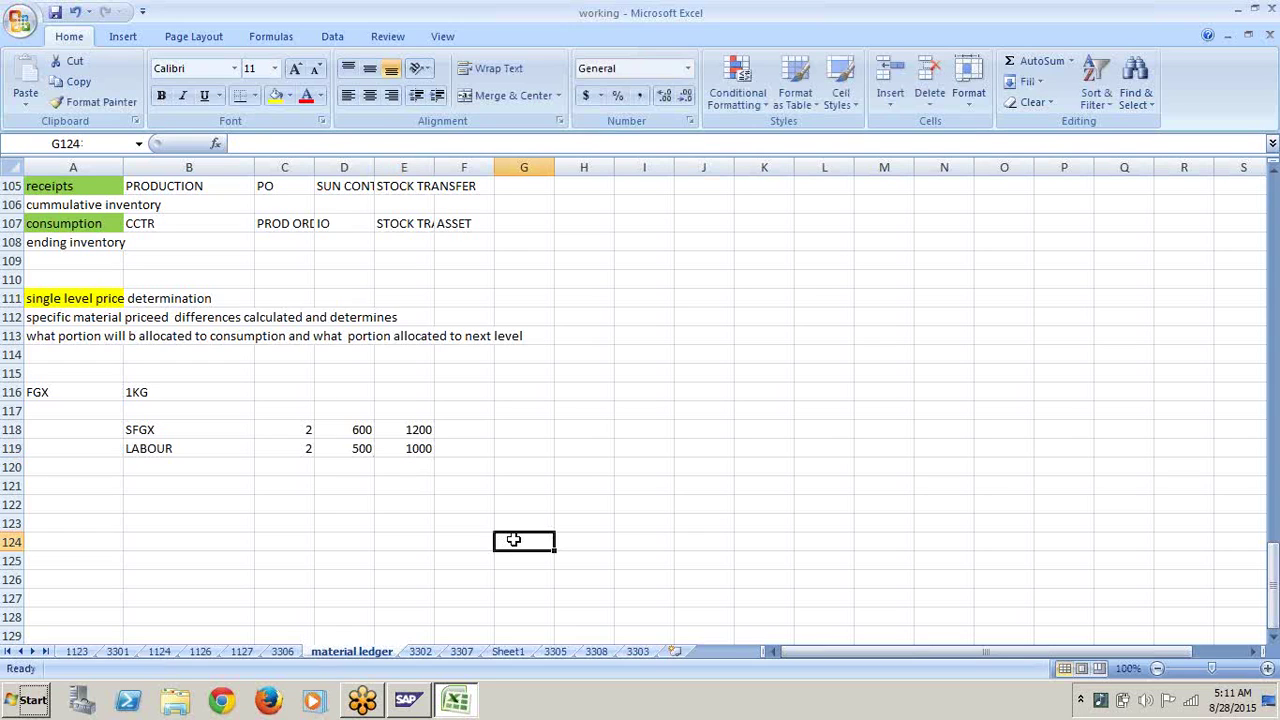
Step: Total the SFGX and LABOUR amounts of E118:E119 in cell E120 with AutoSum
{"action": "left_click", "coordinate": [419, 468]}
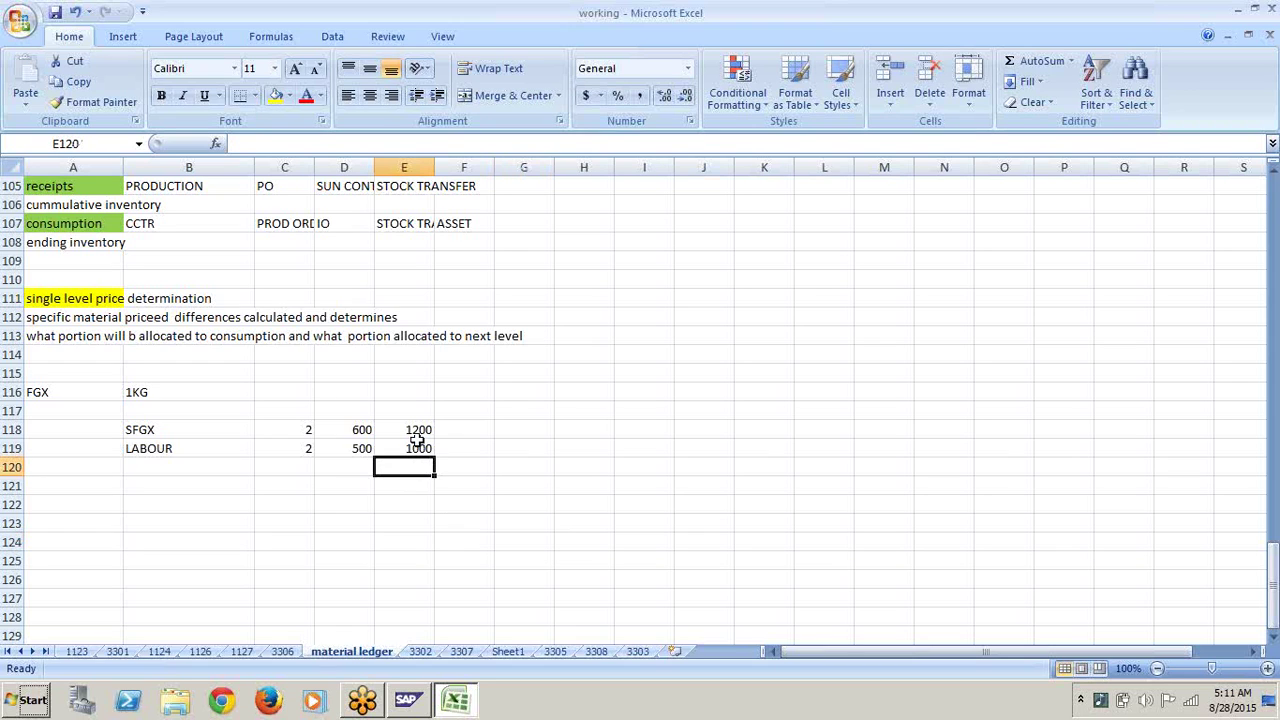
{"action": "left_click_drag", "start_coordinate": [418, 429], "coordinate": [418, 460]}
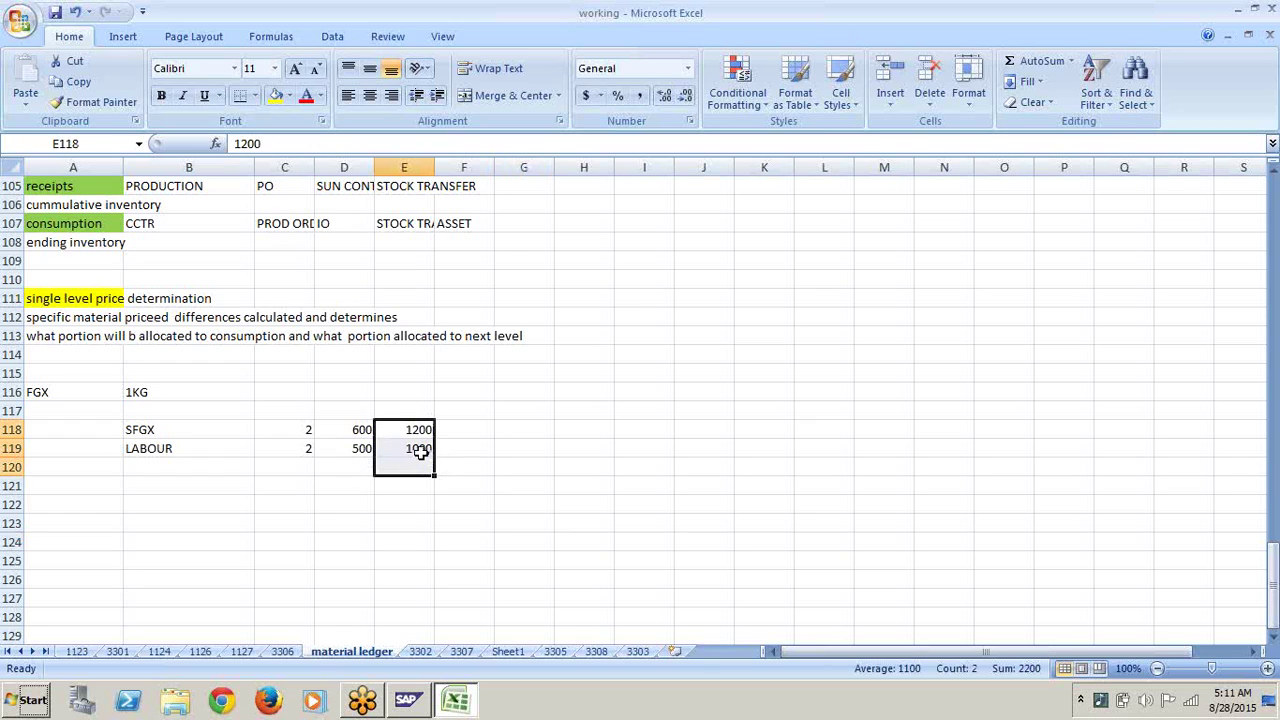
{"action": "left_click", "coordinate": [1040, 61]}
{"action": "left_click", "coordinate": [562, 543]}
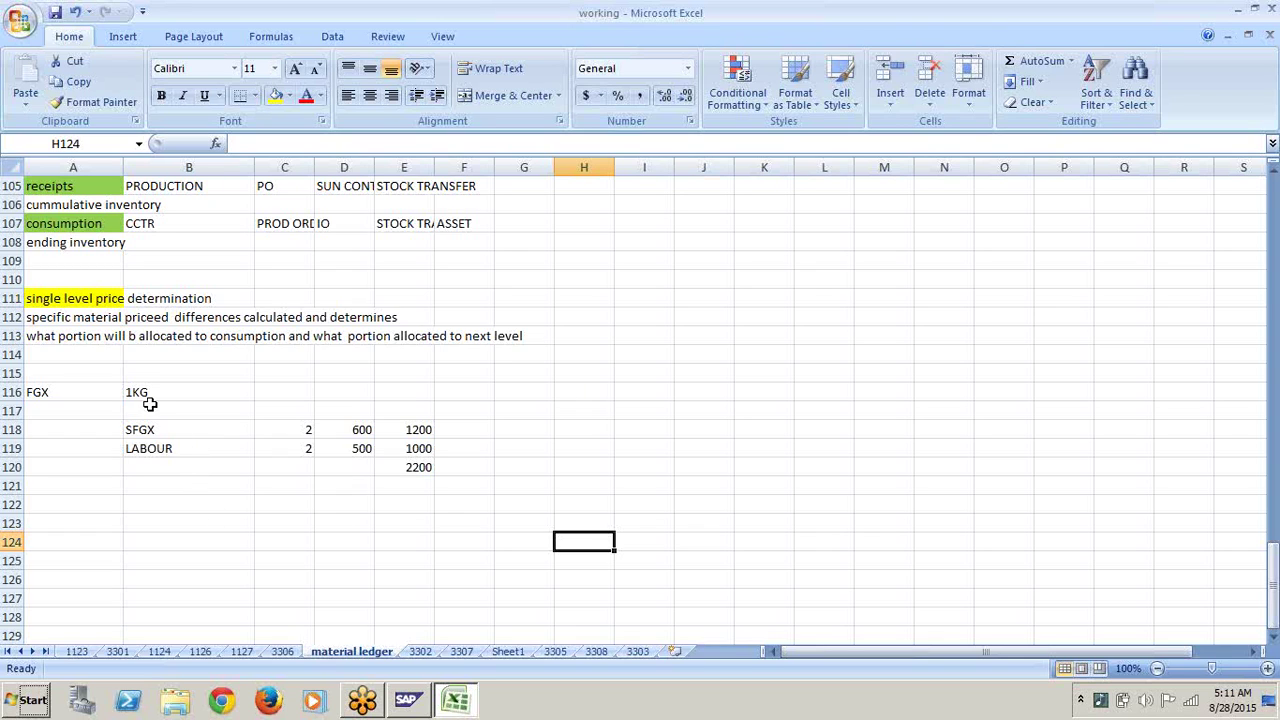
Step: Enter the heading PLAN in cell A115 above FGX and fill the cell yellow
{"action": "left_click", "coordinate": [114, 378]}
{"action": "type", "text": "PLAN"}
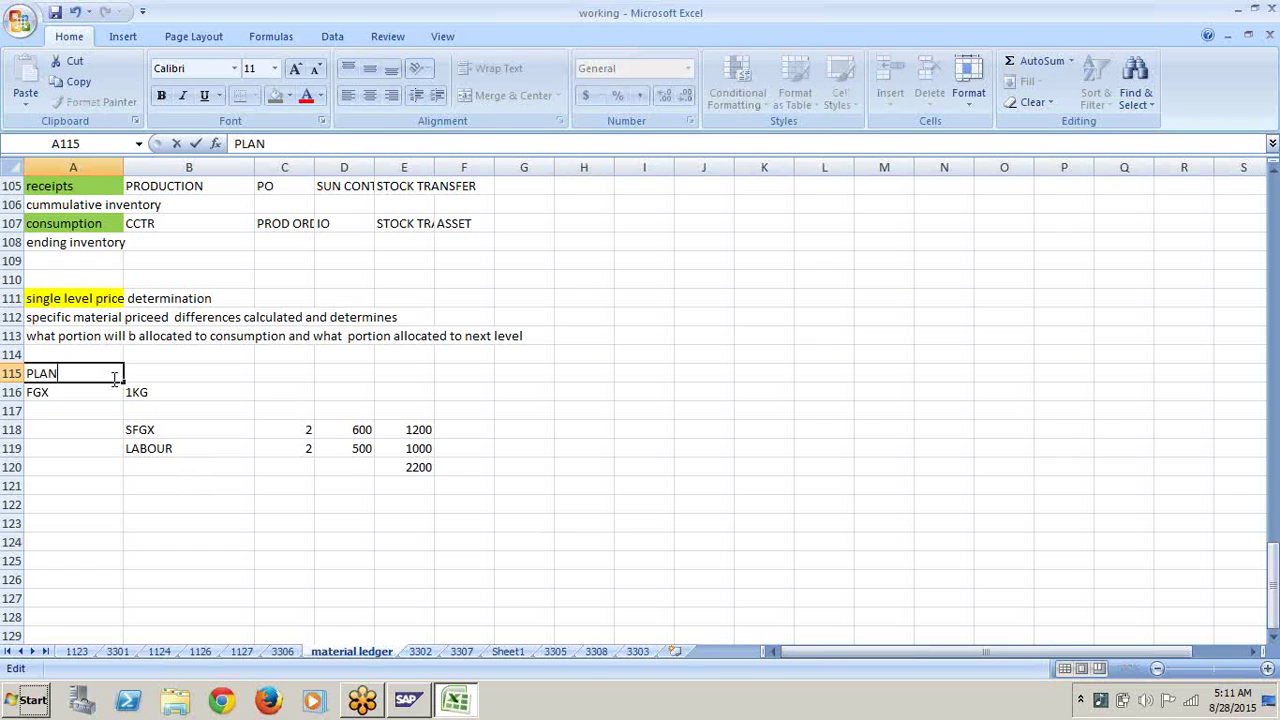
{"action": "left_click", "coordinate": [183, 566]}
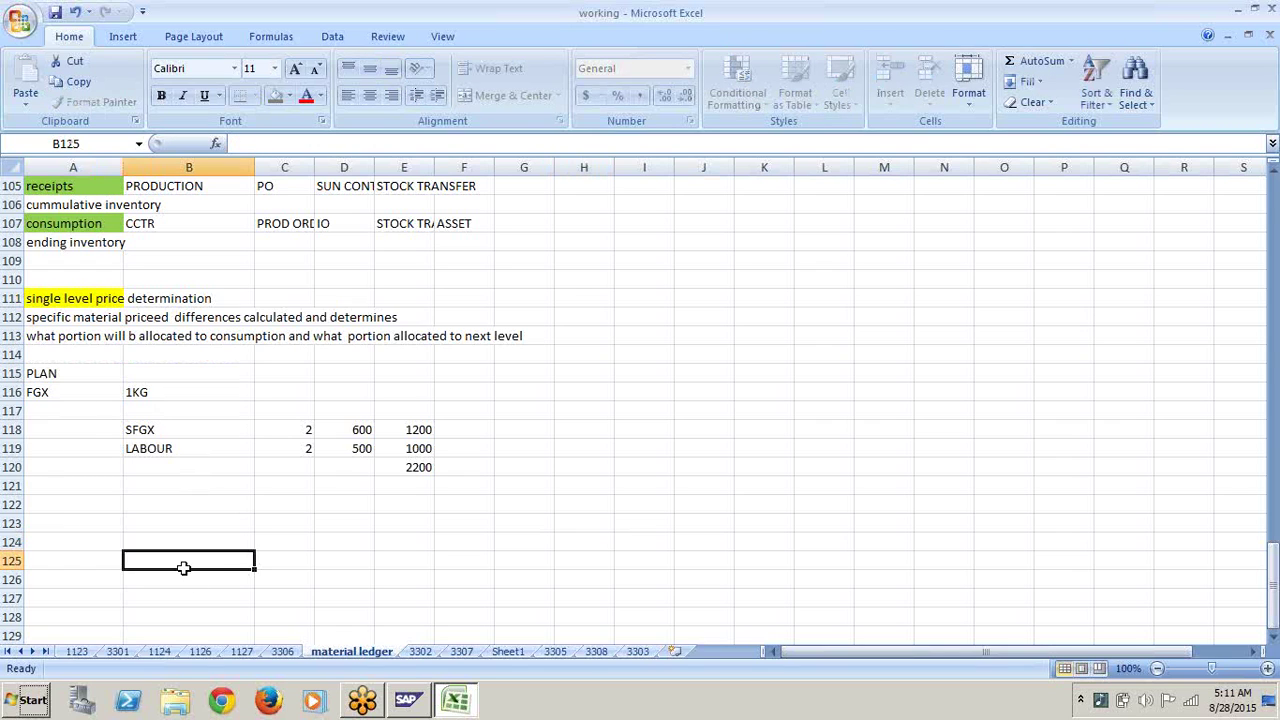
{"action": "left_click", "coordinate": [93, 376]}
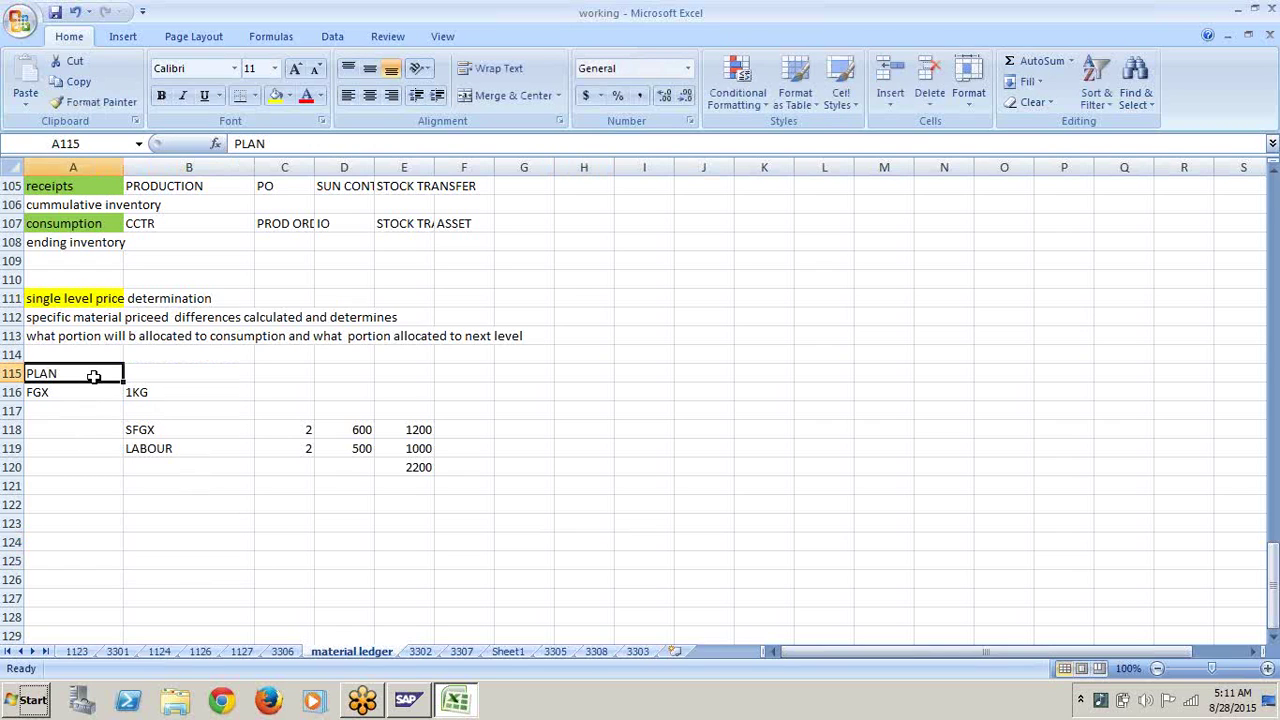
{"action": "left_click", "coordinate": [280, 95]}
{"action": "left_click", "coordinate": [218, 538]}
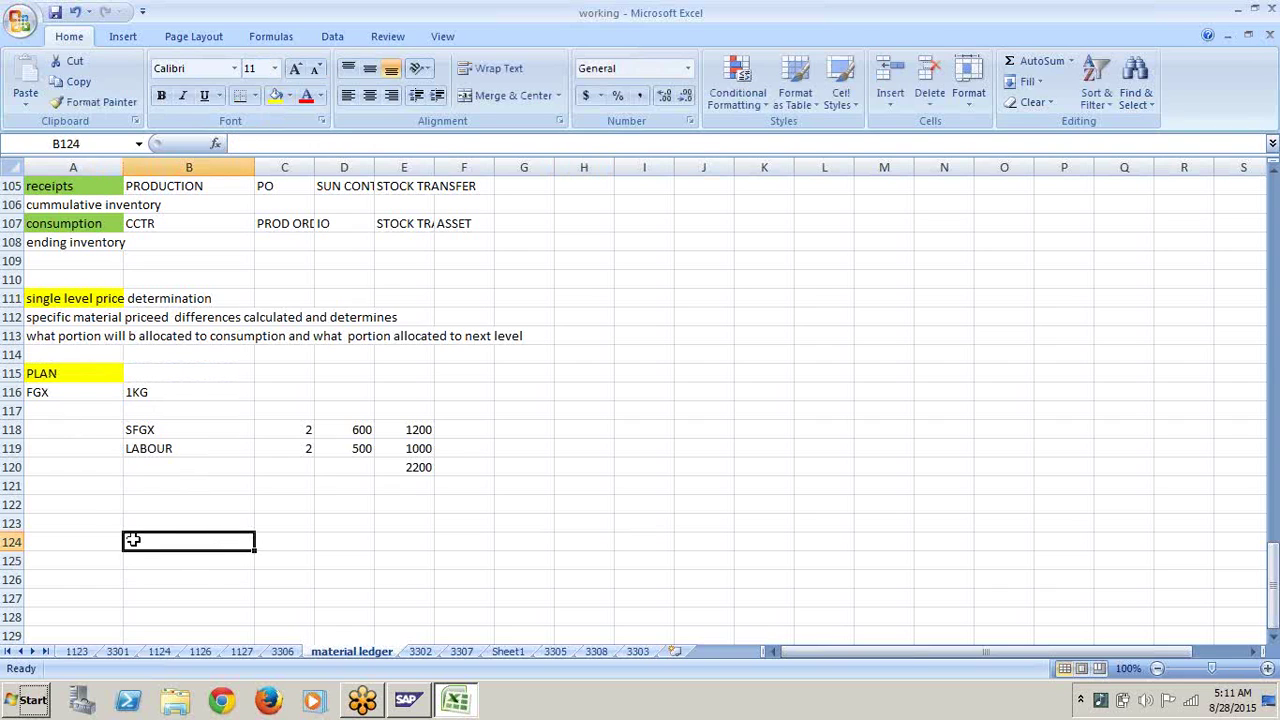
Step: Enter SFGX in cell A122 as the start of the next material block below the FGX costing
{"action": "left_click", "coordinate": [86, 505]}
{"action": "type", "text": "SFGX"}
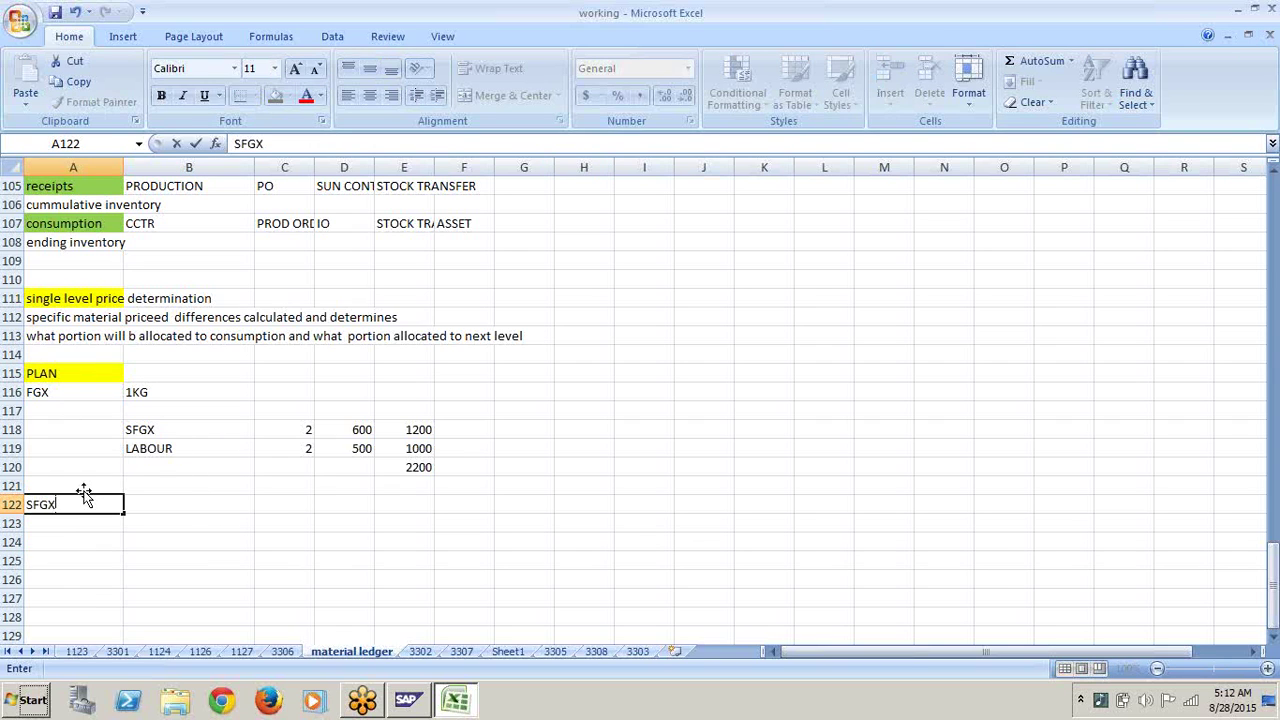
{"action": "left_click", "coordinate": [165, 505]}
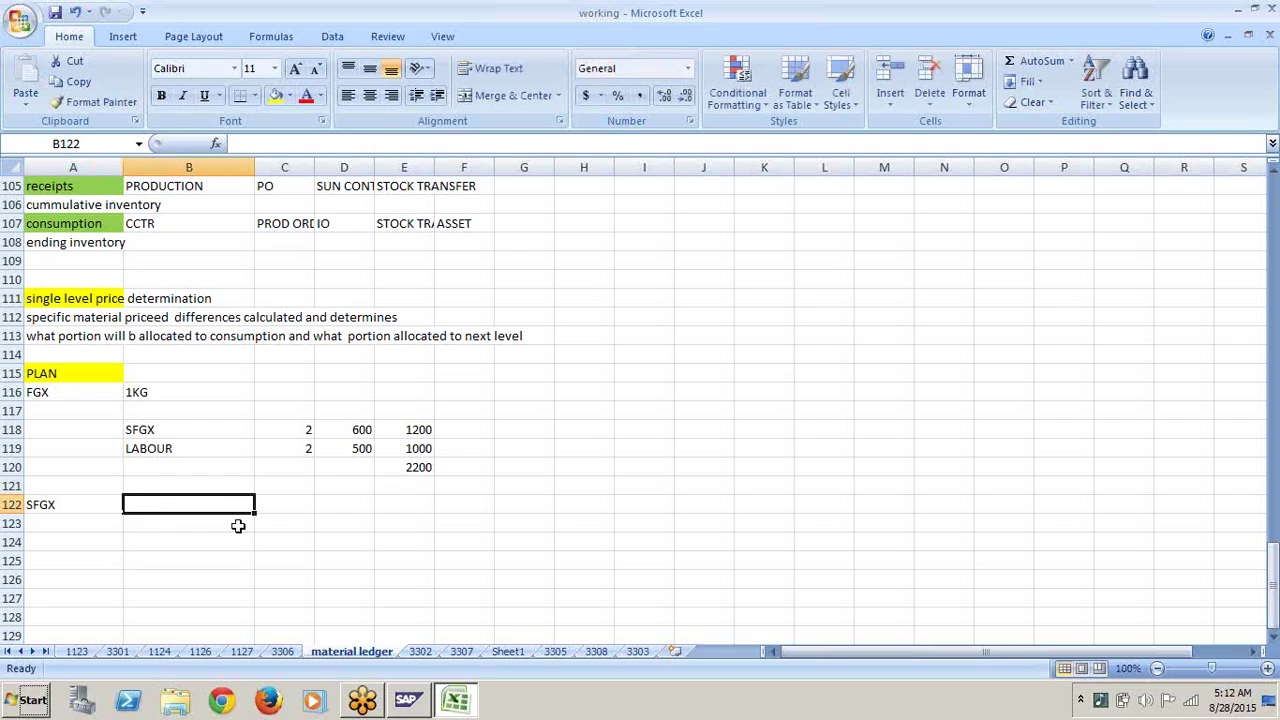
Step: Enter the quantity 1KG for SFGX in cell B122
{"action": "type", "text": "1K"}
{"action": "key", "text": "Return"}
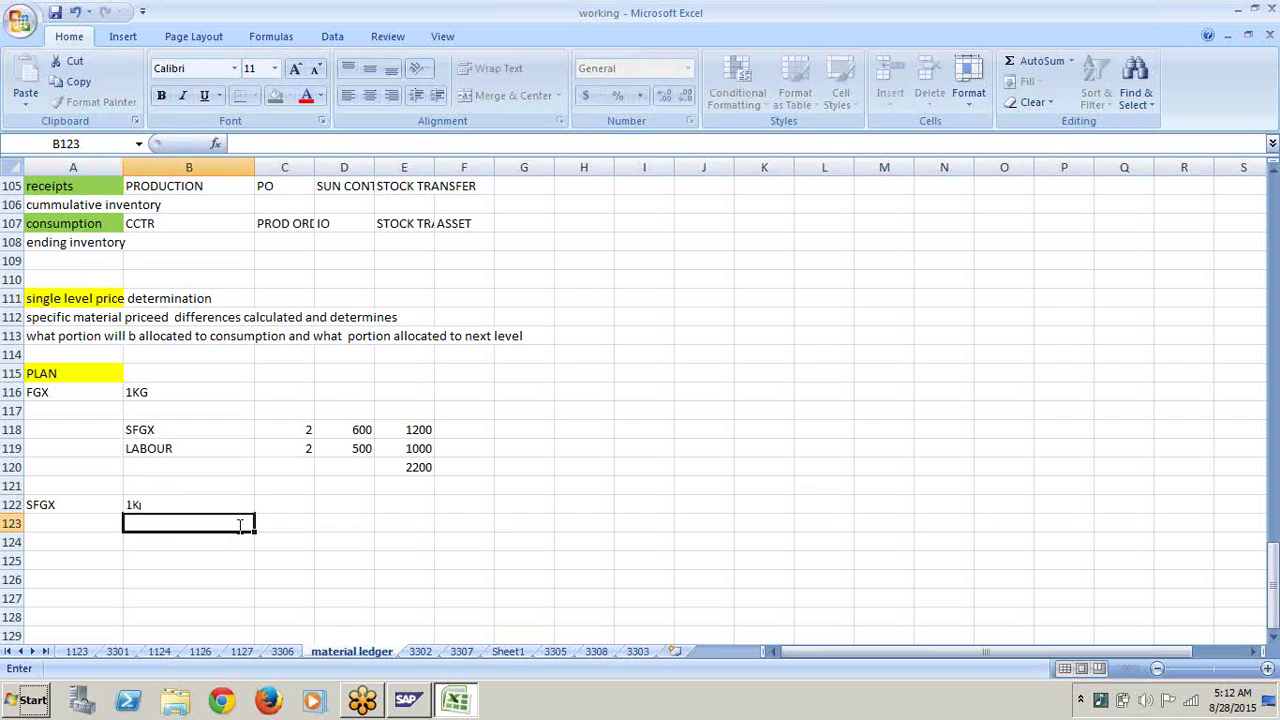
{"action": "type", "text": "G"}
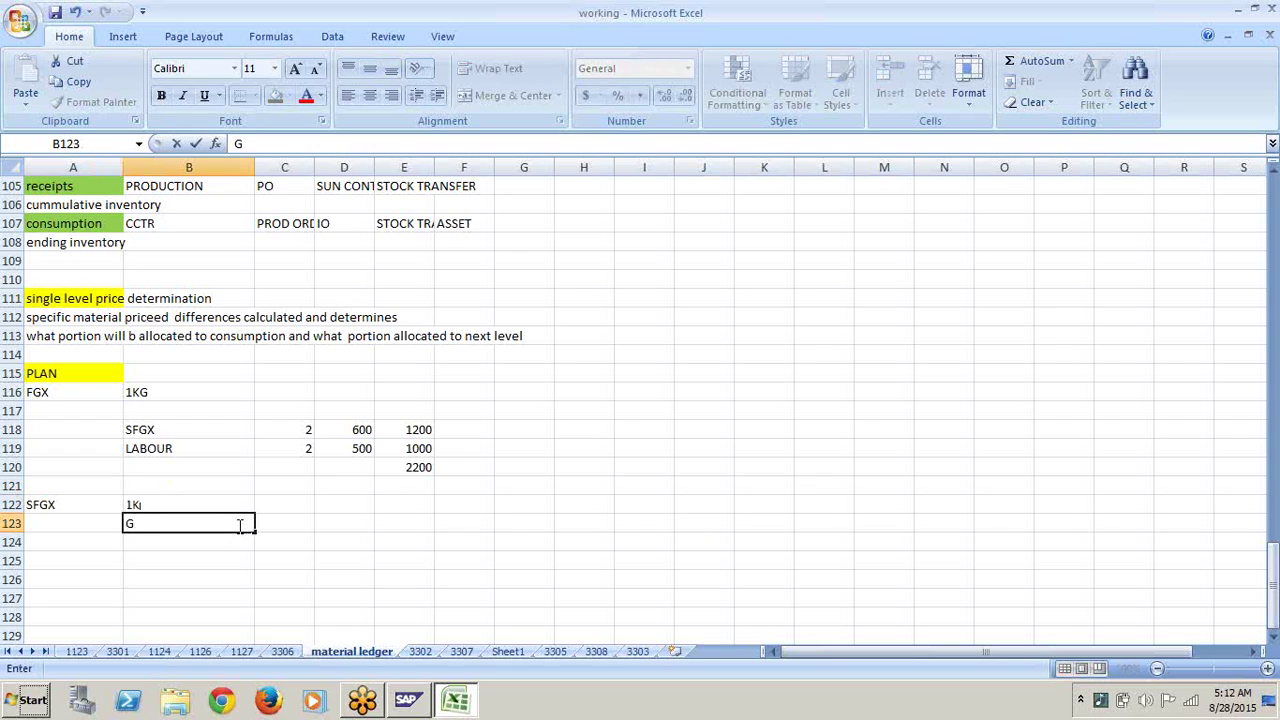
{"action": "key", "text": "BackSpace"}
{"action": "left_click", "coordinate": [241, 507]}
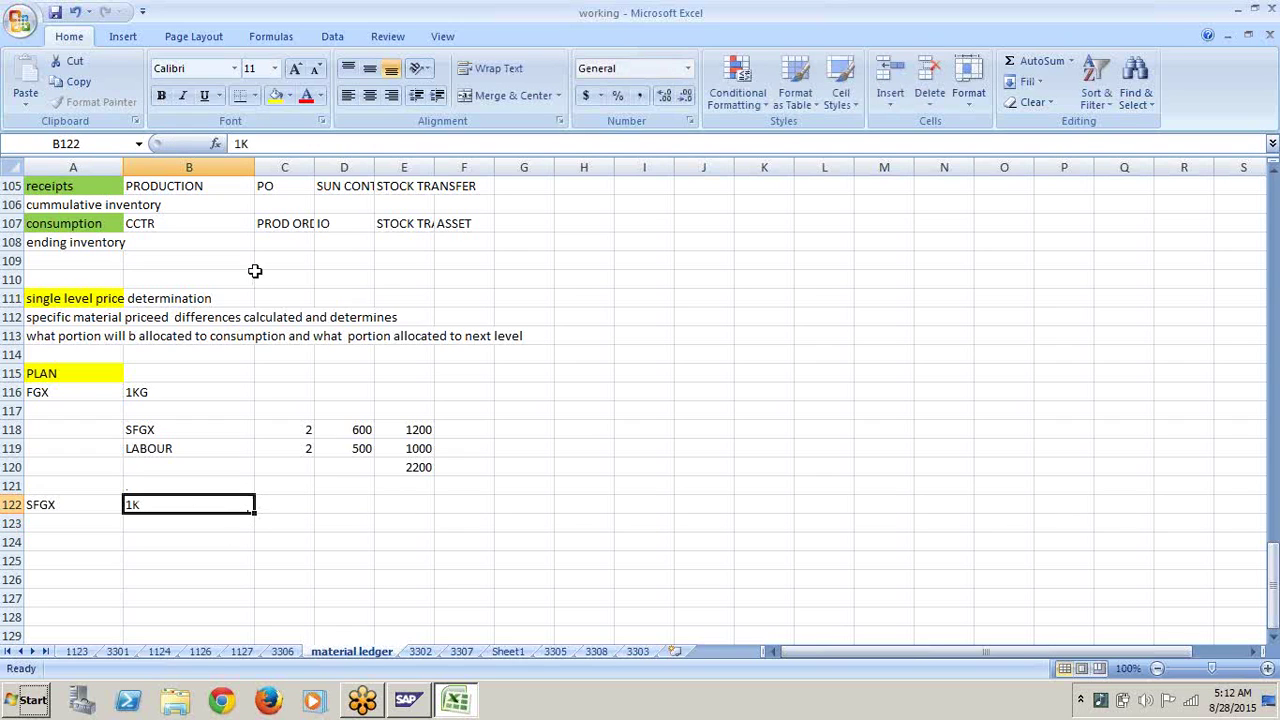
{"action": "left_click", "coordinate": [260, 144]}
{"action": "type", "text": "G"}
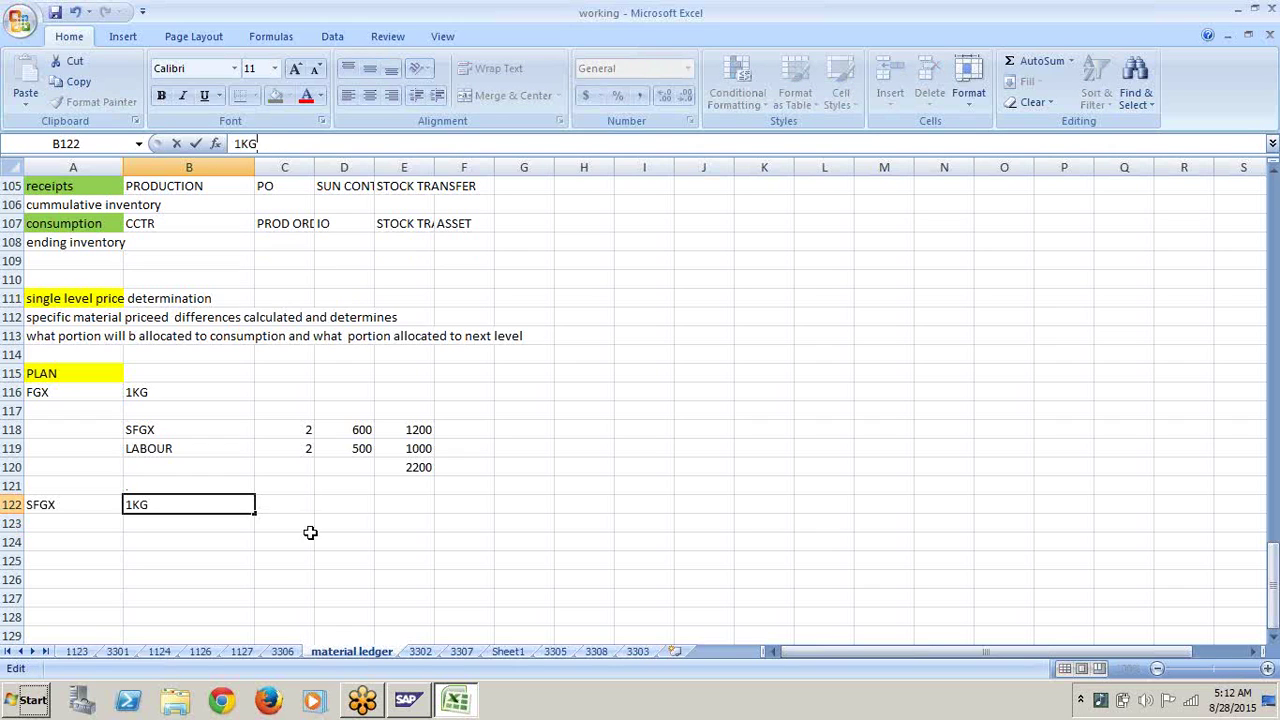
{"action": "left_click", "coordinate": [306, 576]}
Step: Enter the SFGX price 600 in cell D122, matching the SFGX rate in the FGX costing
{"action": "left_click", "coordinate": [362, 431]}
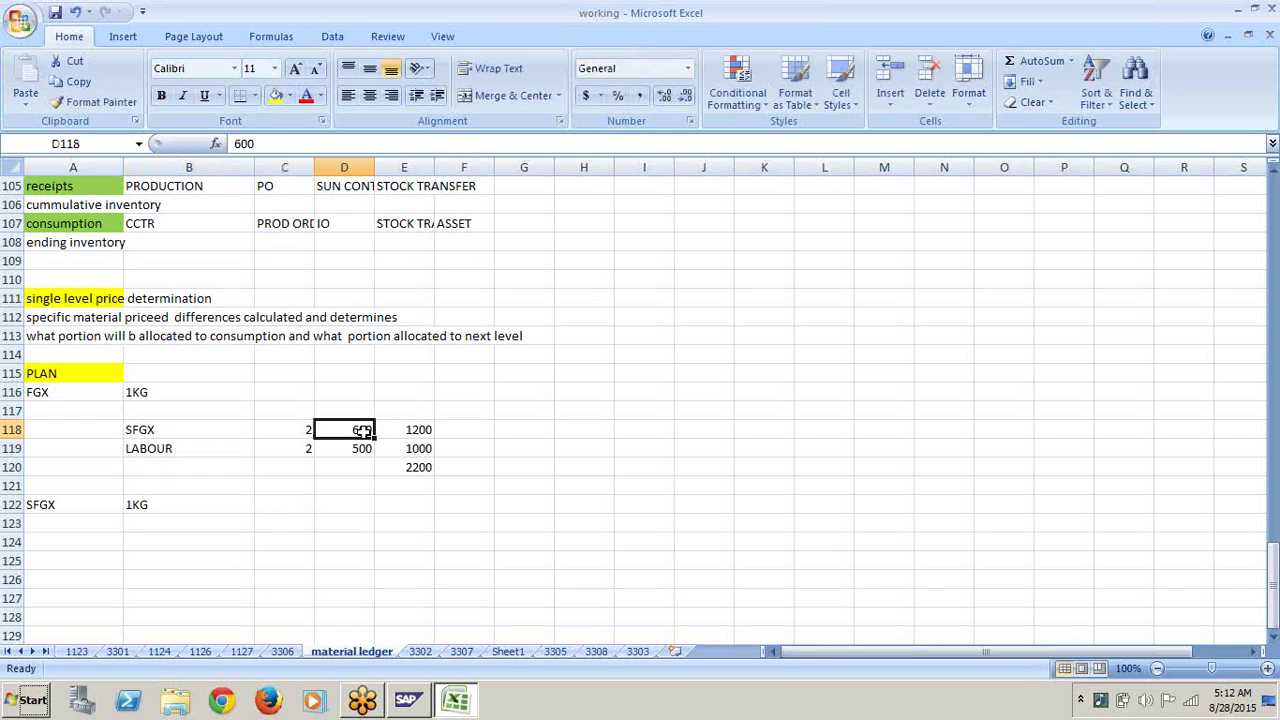
{"action": "left_click", "coordinate": [343, 506]}
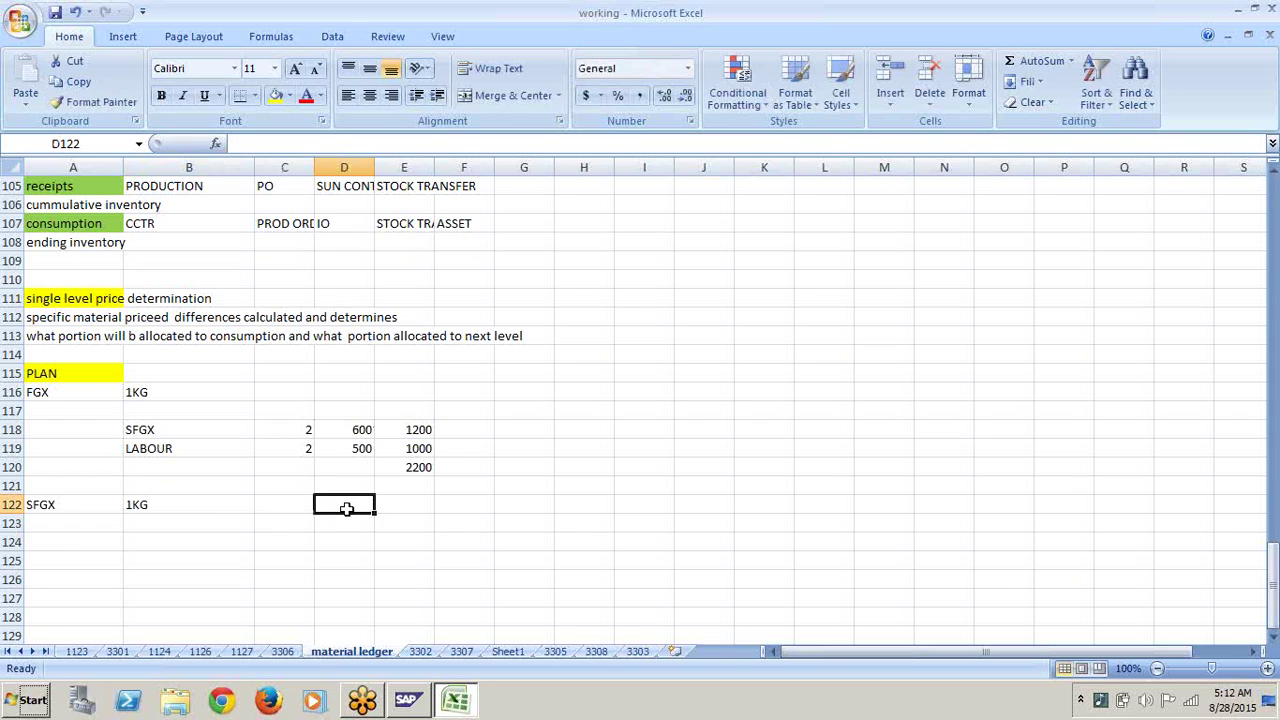
{"action": "type", "text": "60"}
{"action": "left_click", "coordinate": [435, 580]}
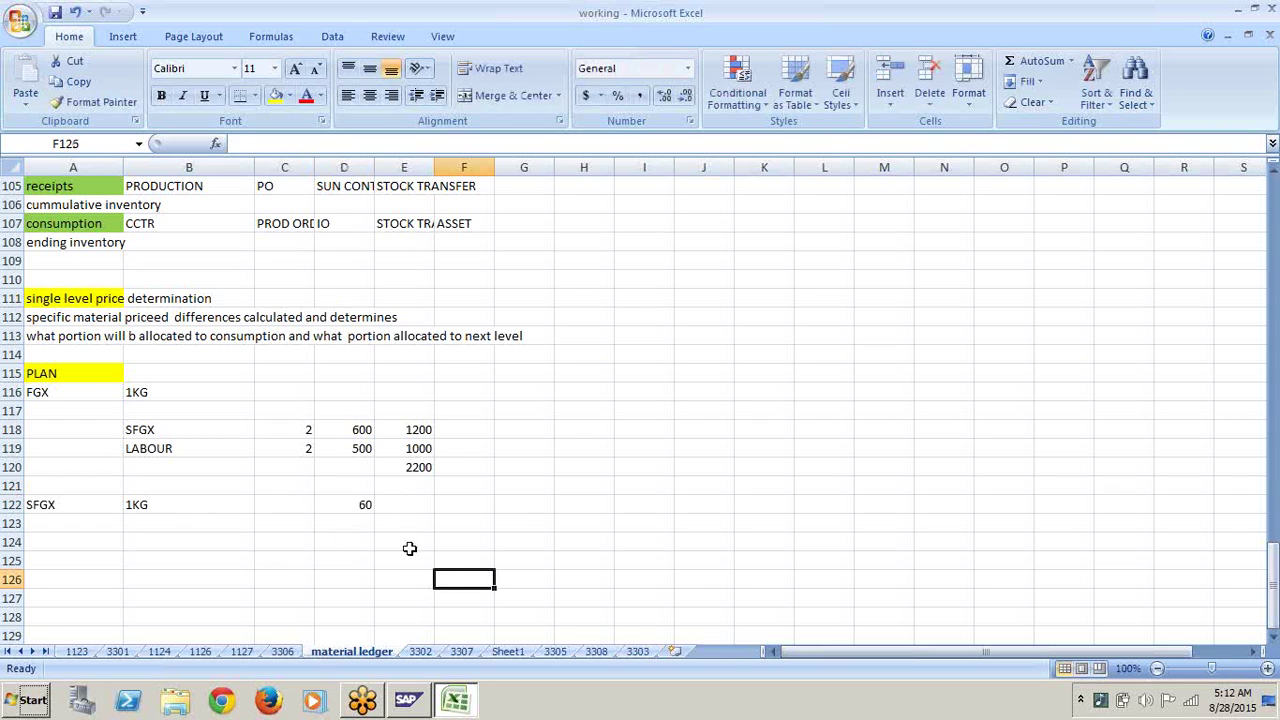
{"action": "left_click", "coordinate": [362, 505]}
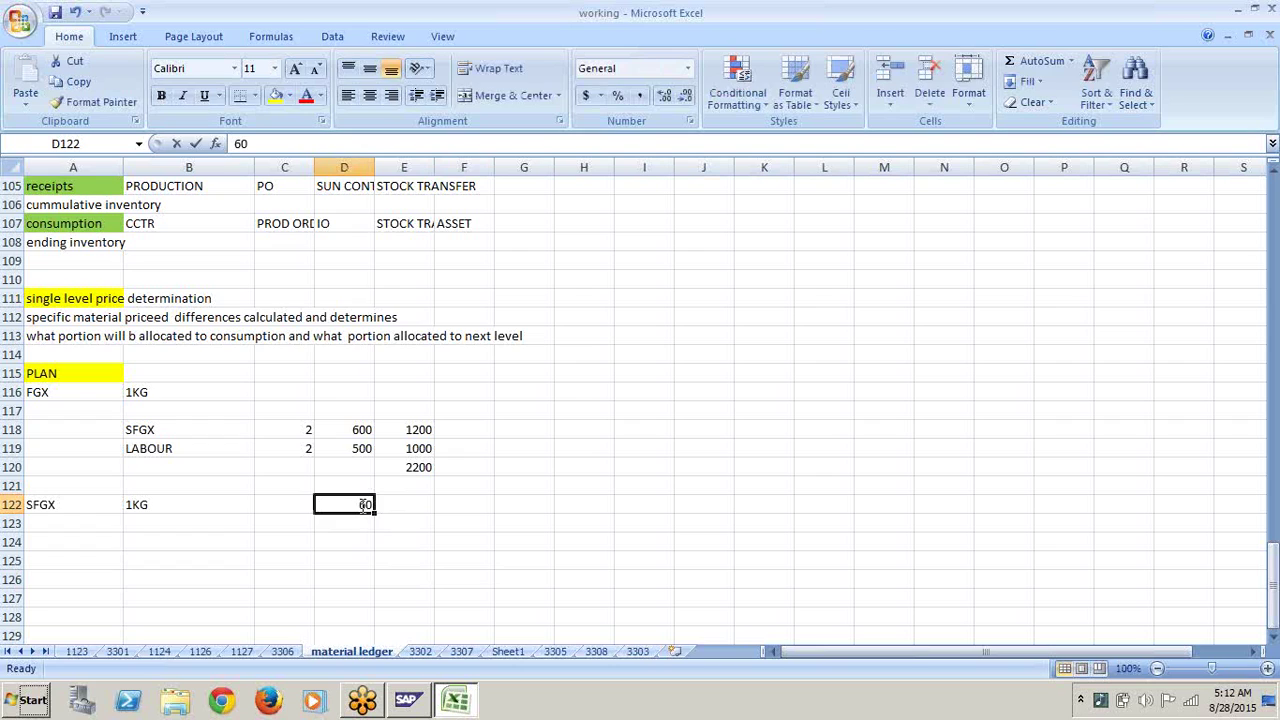
{"action": "type", "text": "600"}
{"action": "left_click", "coordinate": [298, 548]}
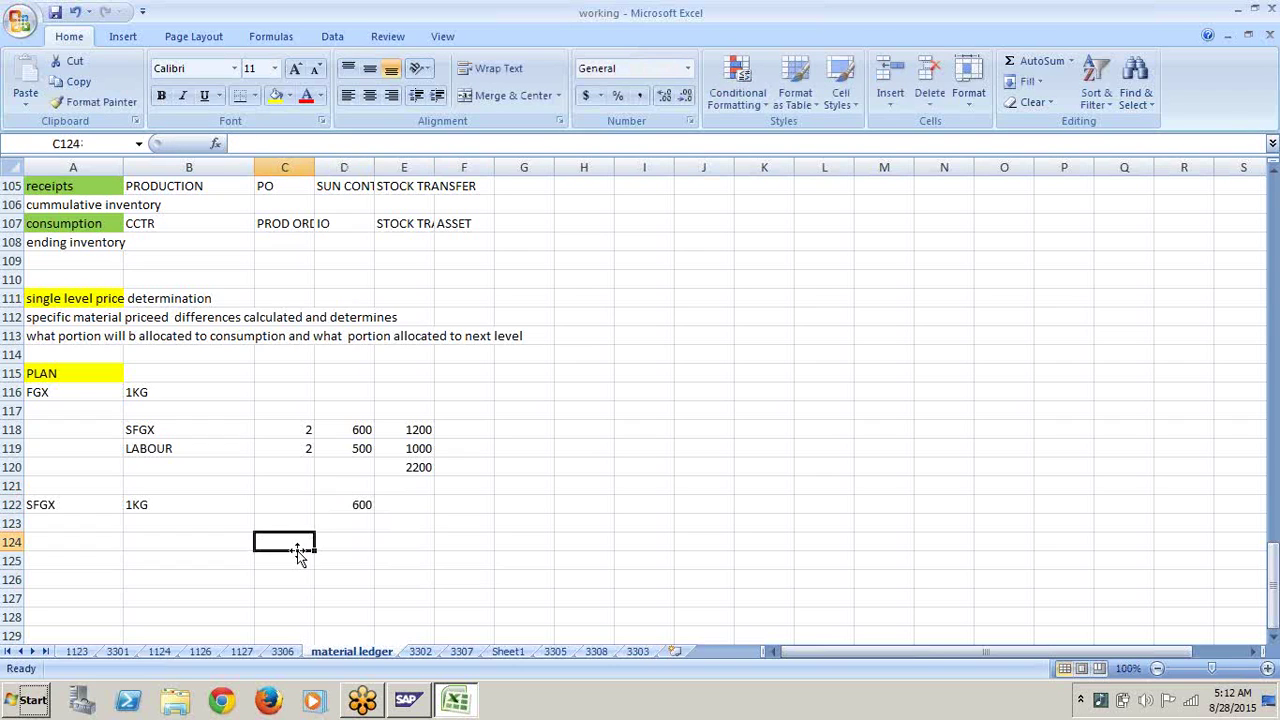
Step: Fill row 124 under SFGX with the component RMX in column B, quantity 1, rate 100 and amount 100
{"action": "left_click", "coordinate": [168, 539]}
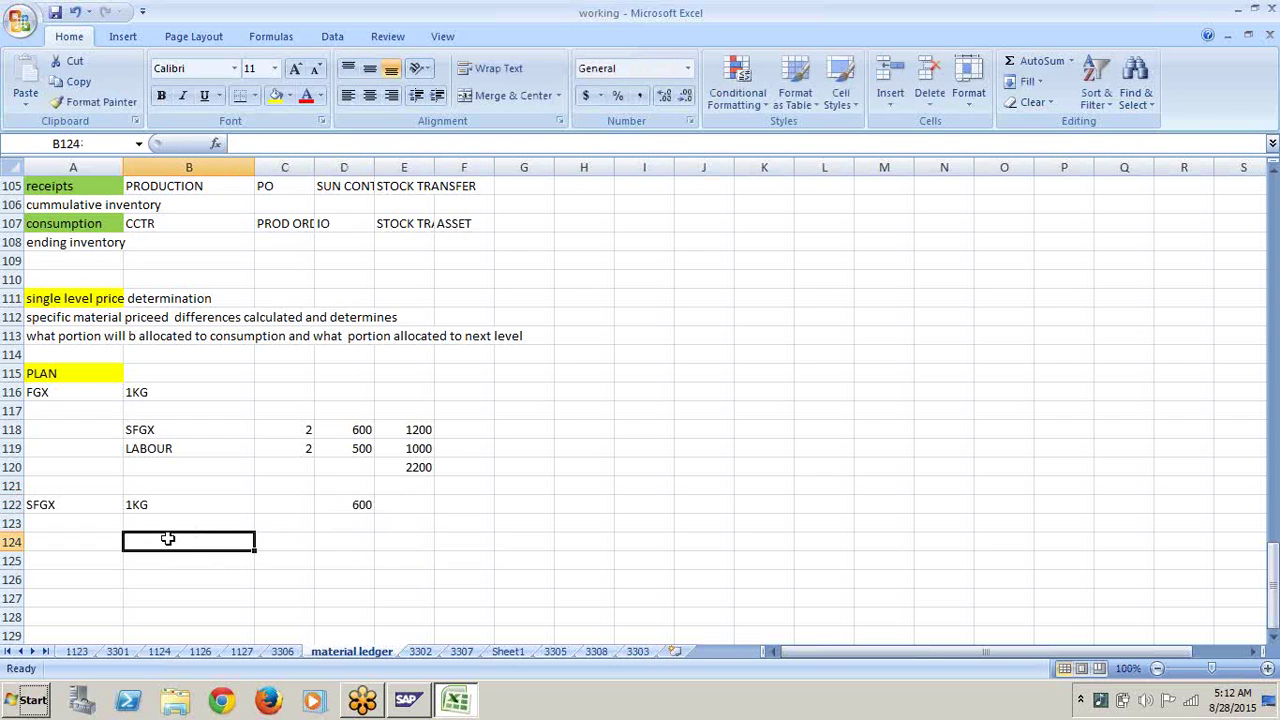
{"action": "type", "text": "RMX"}
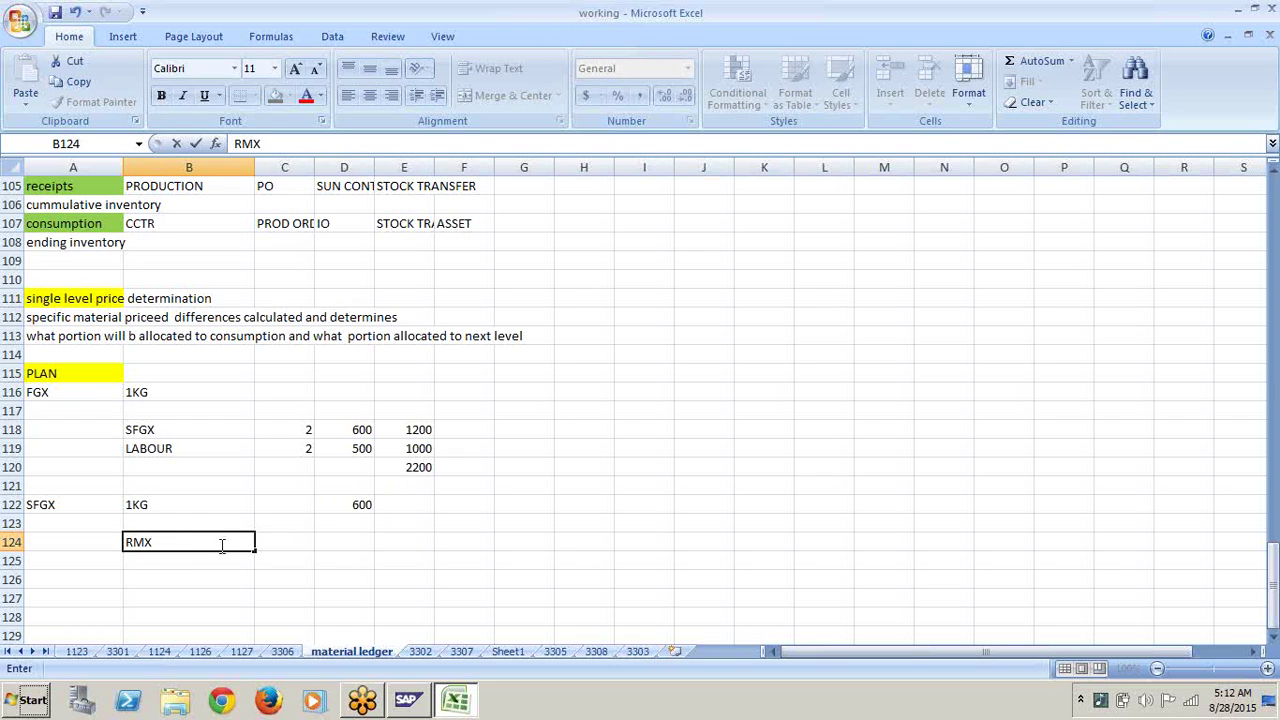
{"action": "left_click", "coordinate": [276, 542]}
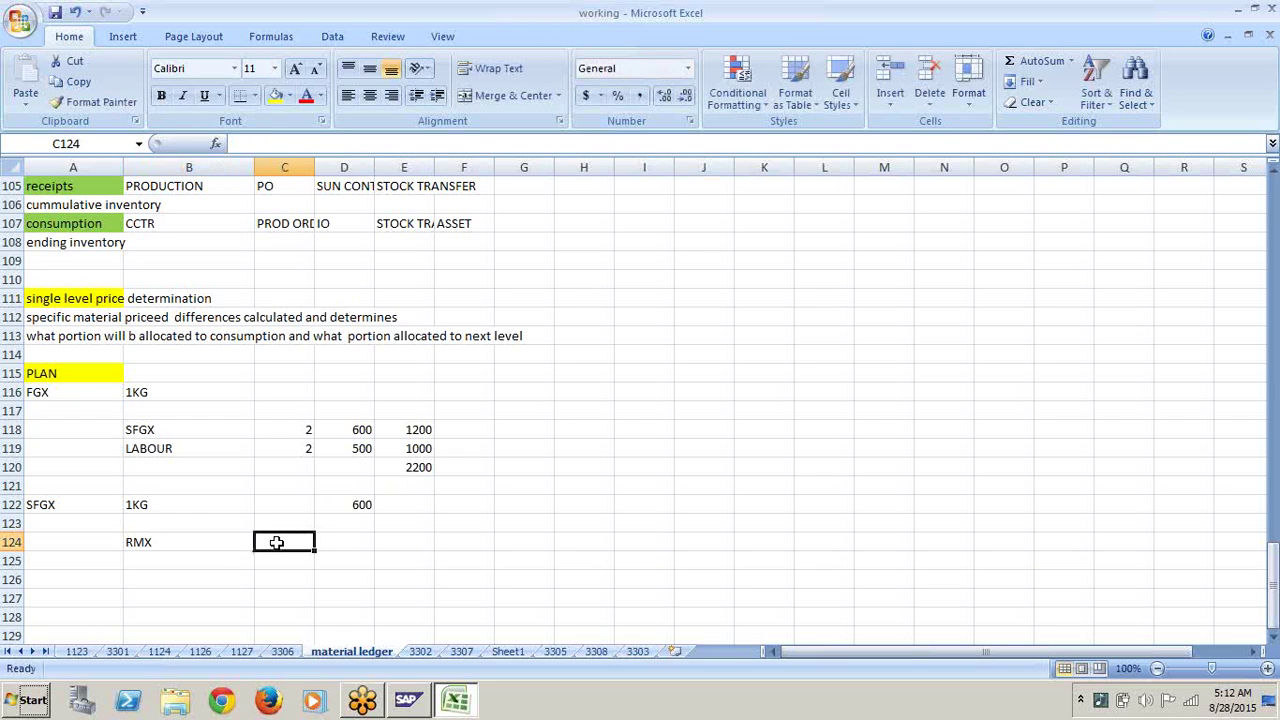
{"action": "type", "text": "1"}
{"action": "left_click", "coordinate": [334, 544]}
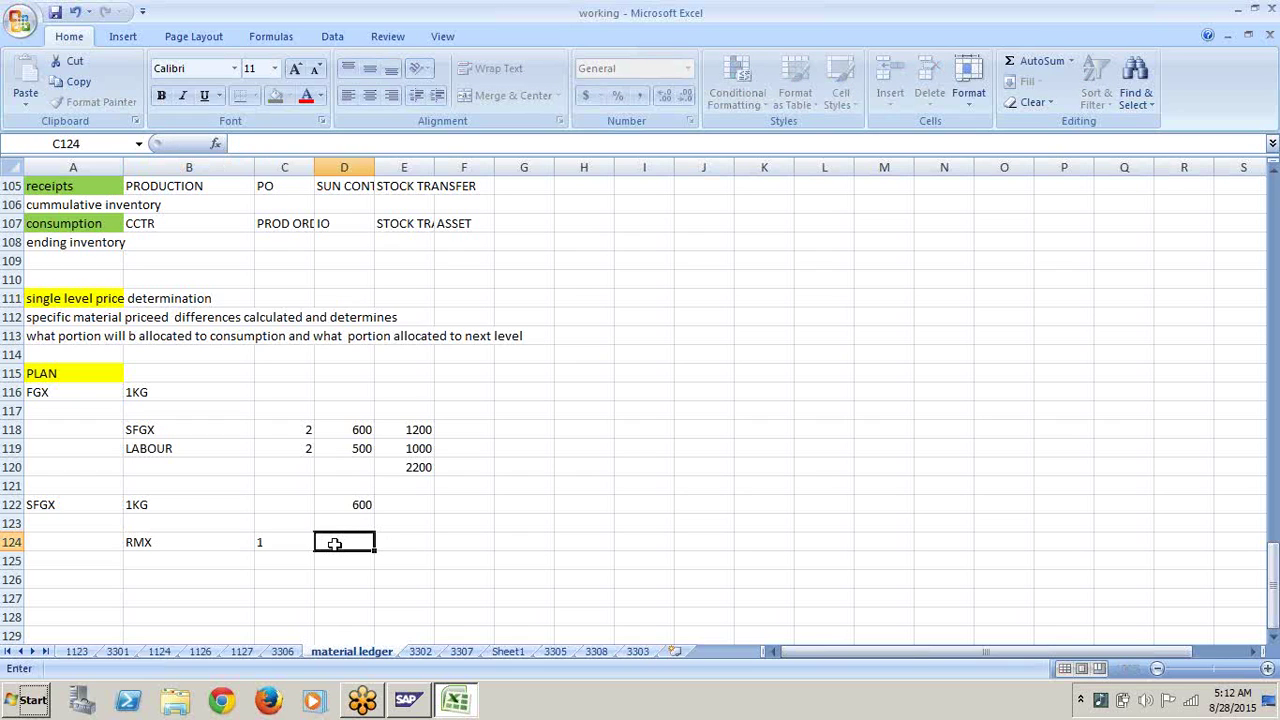
{"action": "type", "text": "100"}
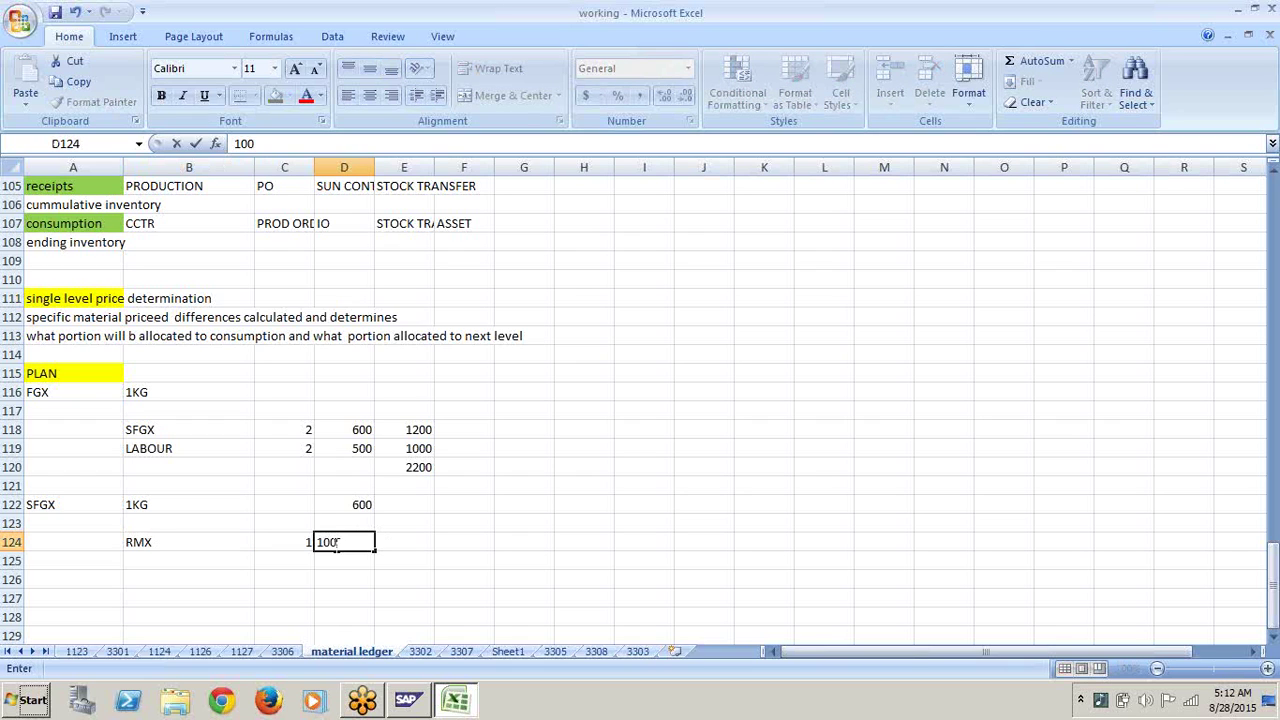
{"action": "left_click", "coordinate": [404, 543]}
{"action": "type", "text": "10"}
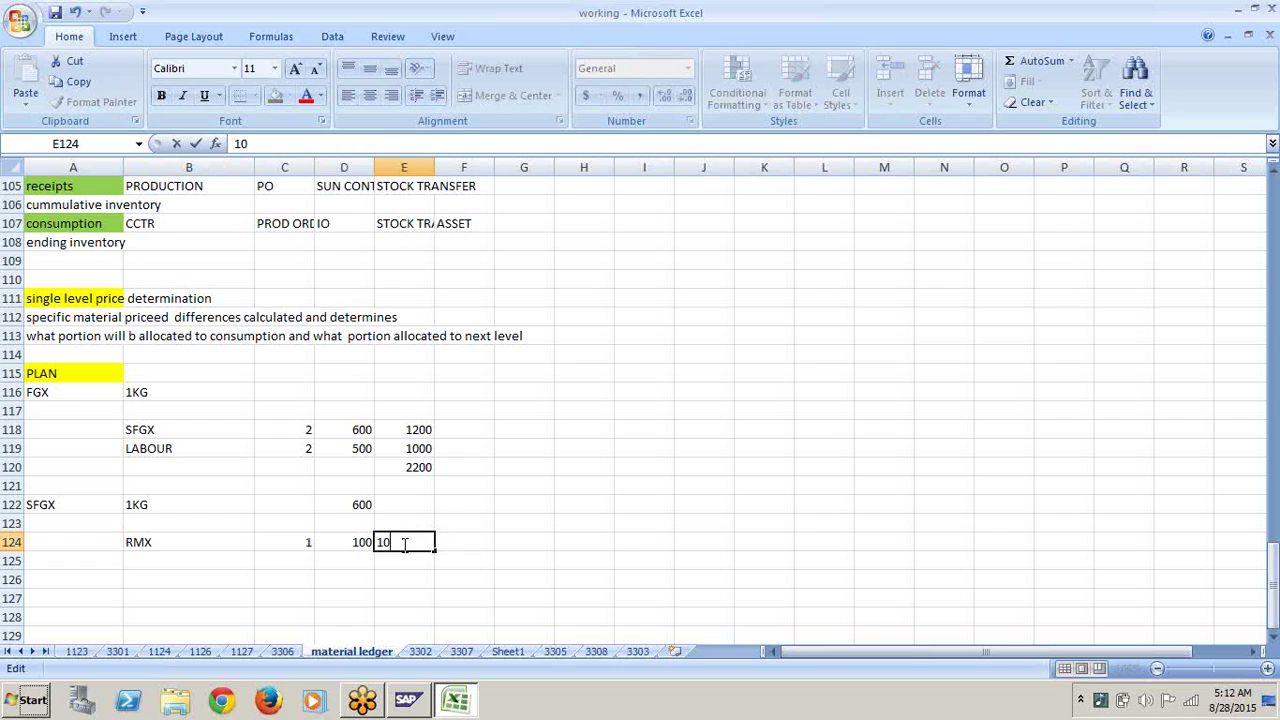
{"action": "type", "text": "0"}
Step: Fill row 125 with LABOUR in column B, quantity 1, rate 500 and amount 500
{"action": "left_click", "coordinate": [233, 561]}
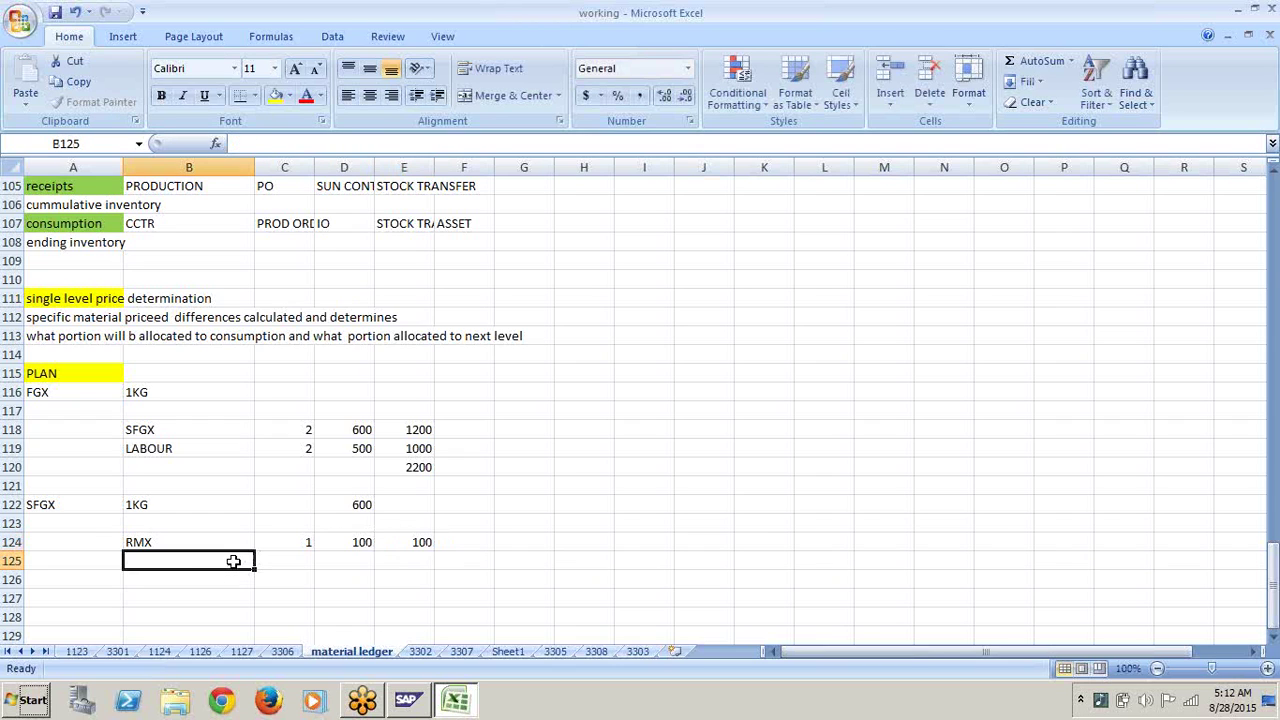
{"action": "type", "text": "LABOUR"}
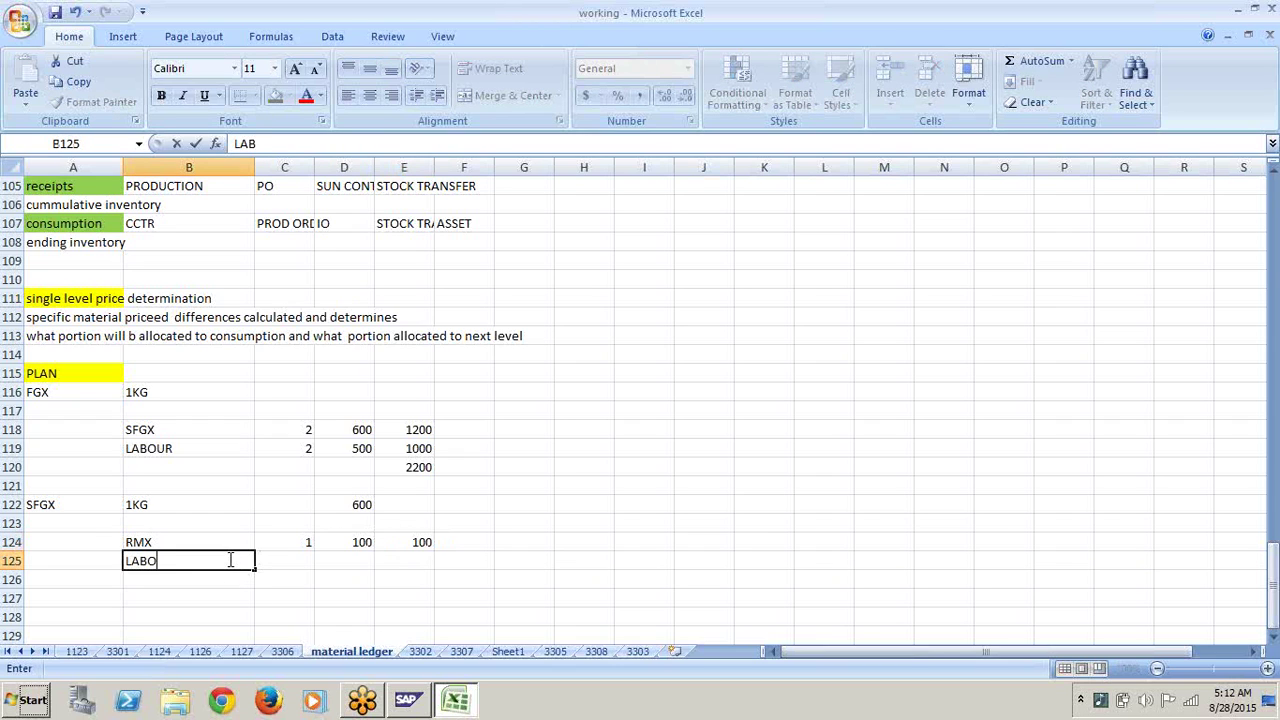
{"action": "left_click", "coordinate": [291, 562]}
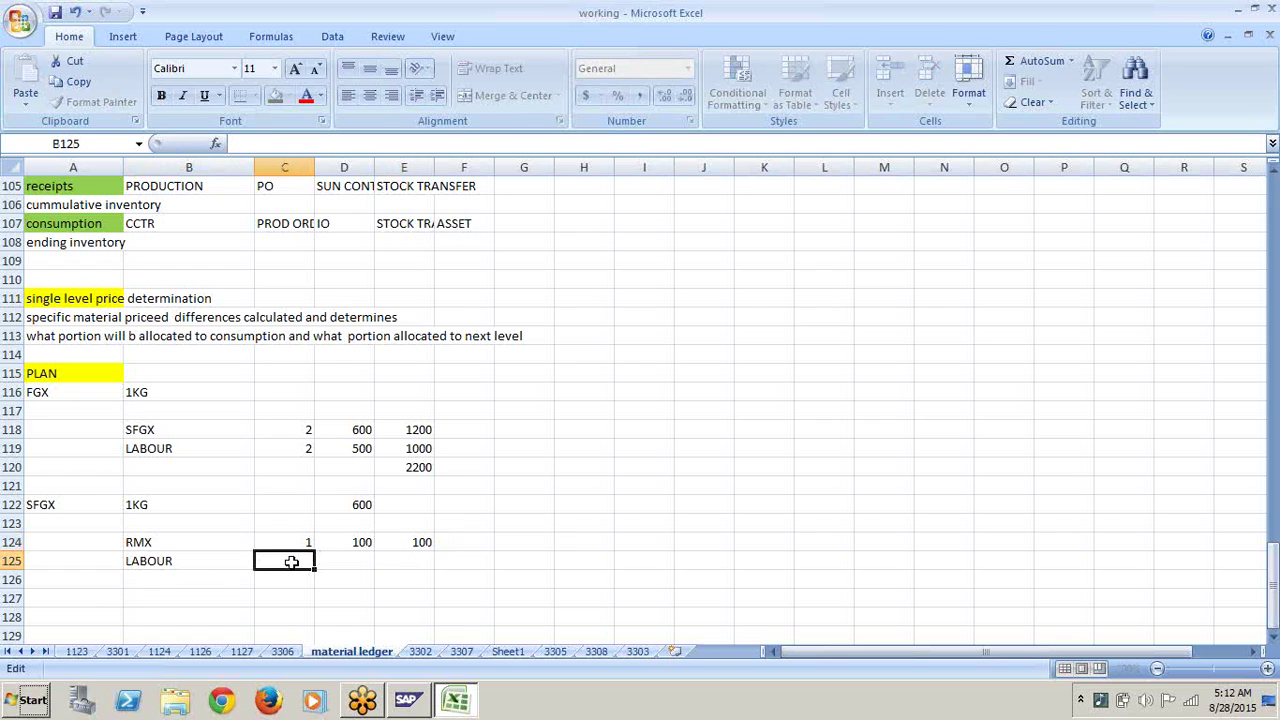
{"action": "type", "text": "1"}
{"action": "key", "text": "Tab"}
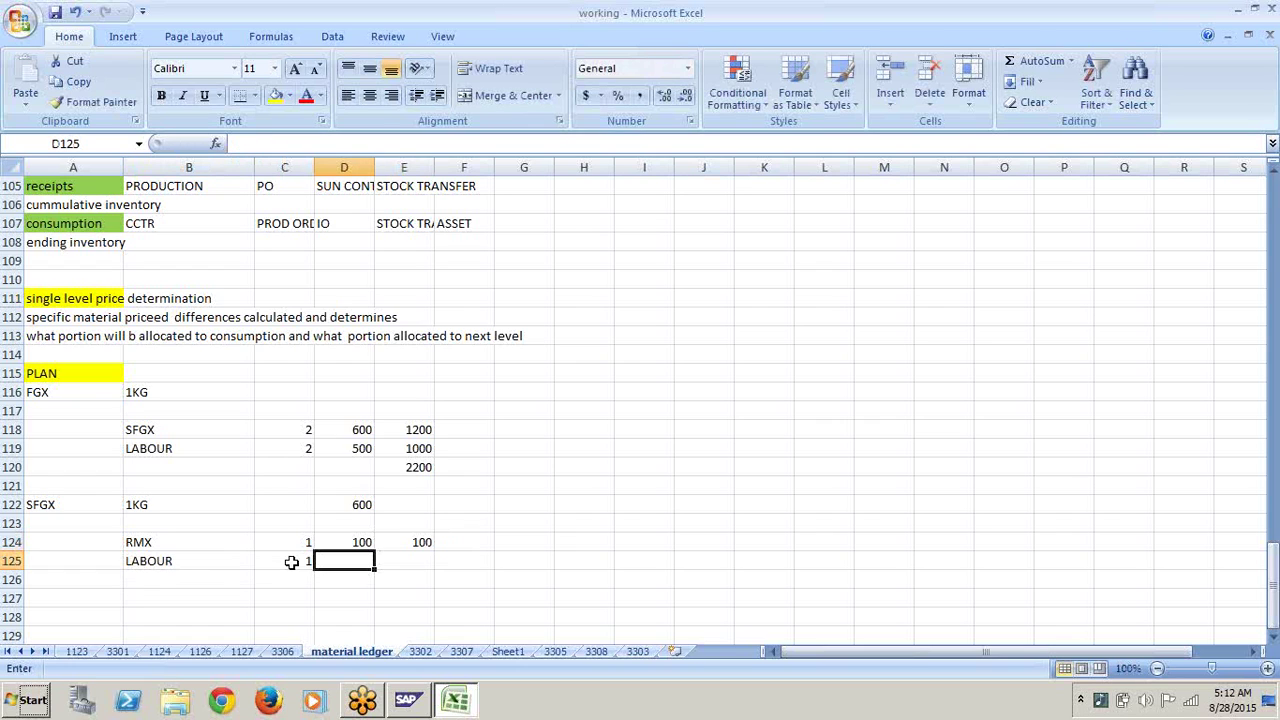
{"action": "type", "text": "500"}
{"action": "left_click", "coordinate": [395, 563]}
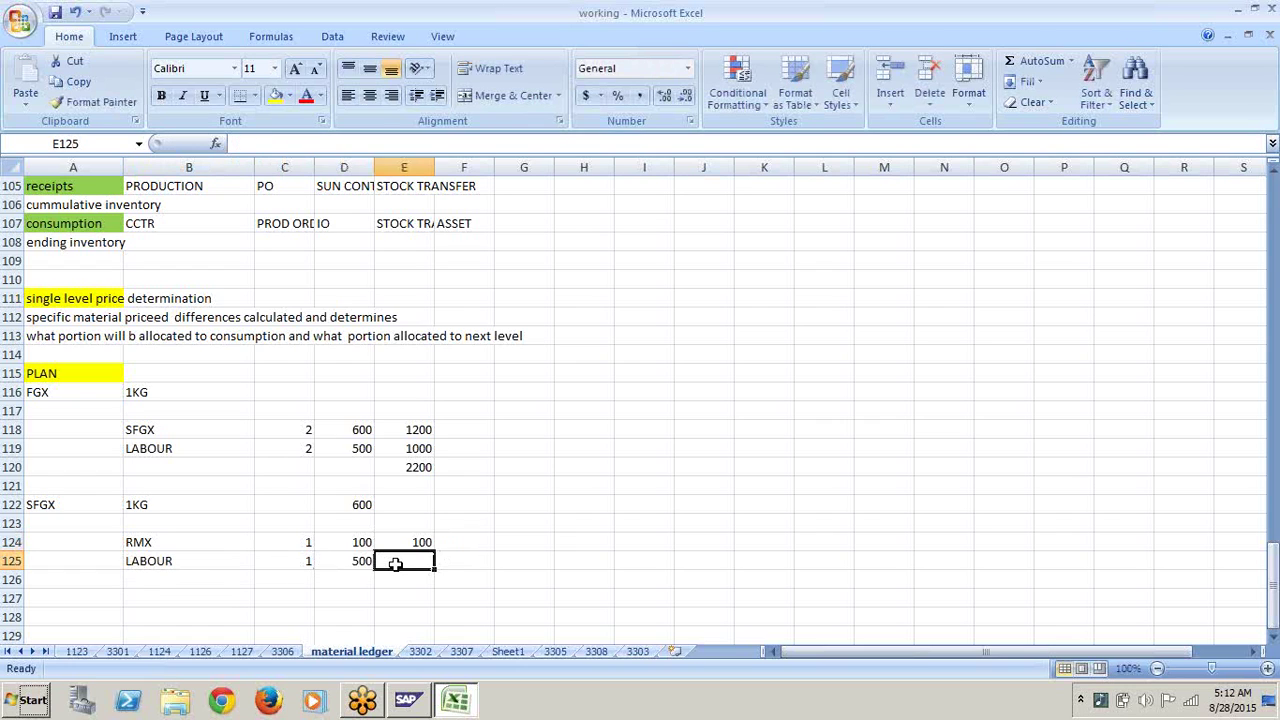
{"action": "type", "text": "500"}
Step: Enter 600 in cell E126 as the total of the SFGX cost components
{"action": "left_click", "coordinate": [409, 581]}
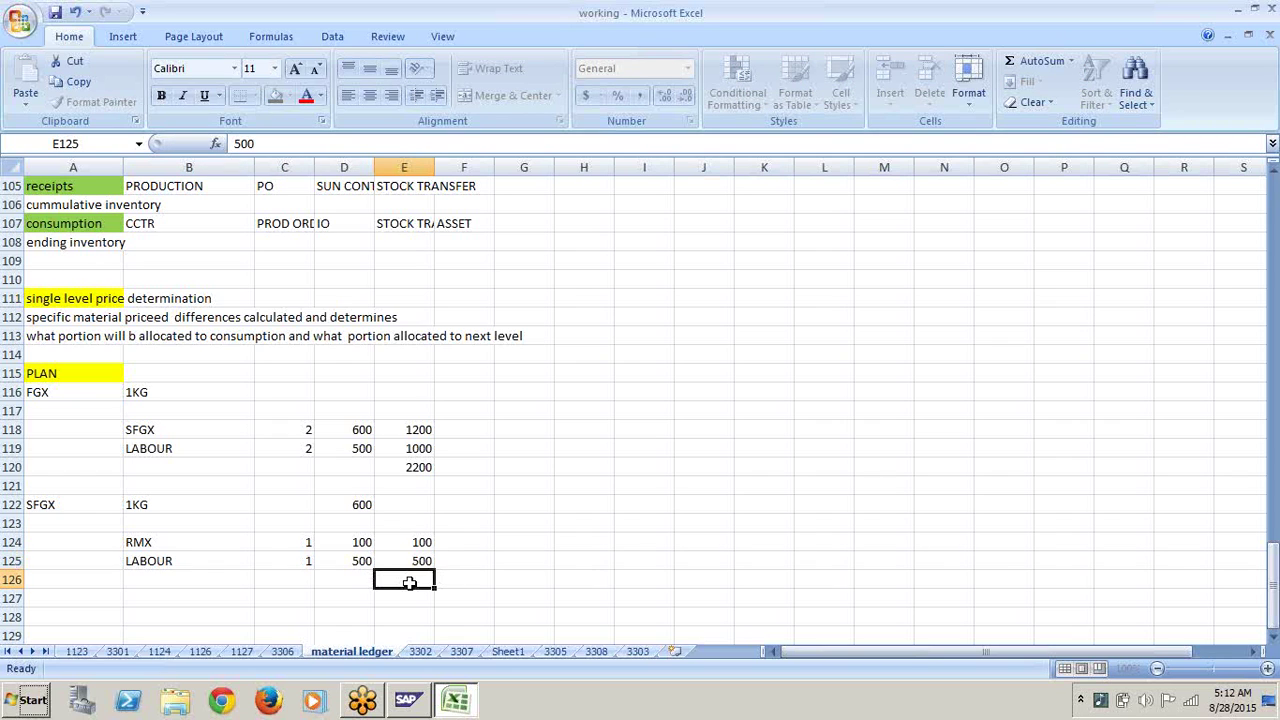
{"action": "type", "text": "600"}
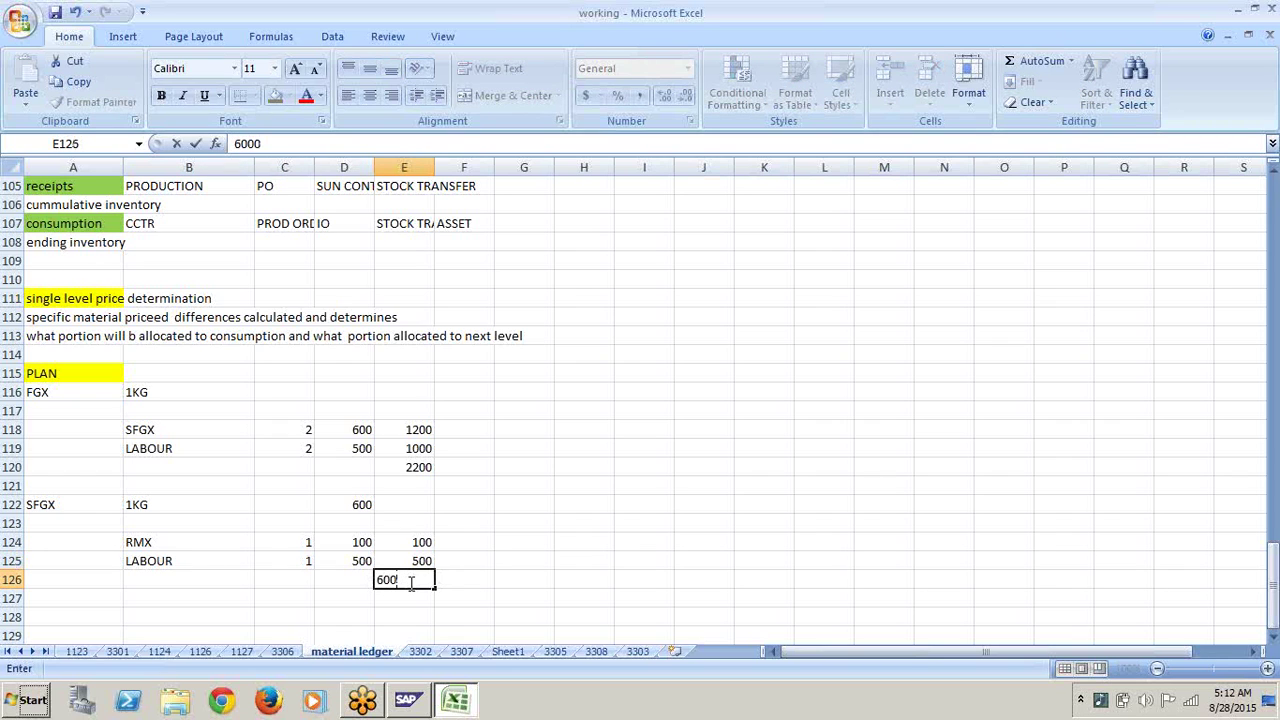
{"action": "key", "text": "Return"}
{"action": "key", "text": "Right"}
{"action": "key", "text": "Right"}
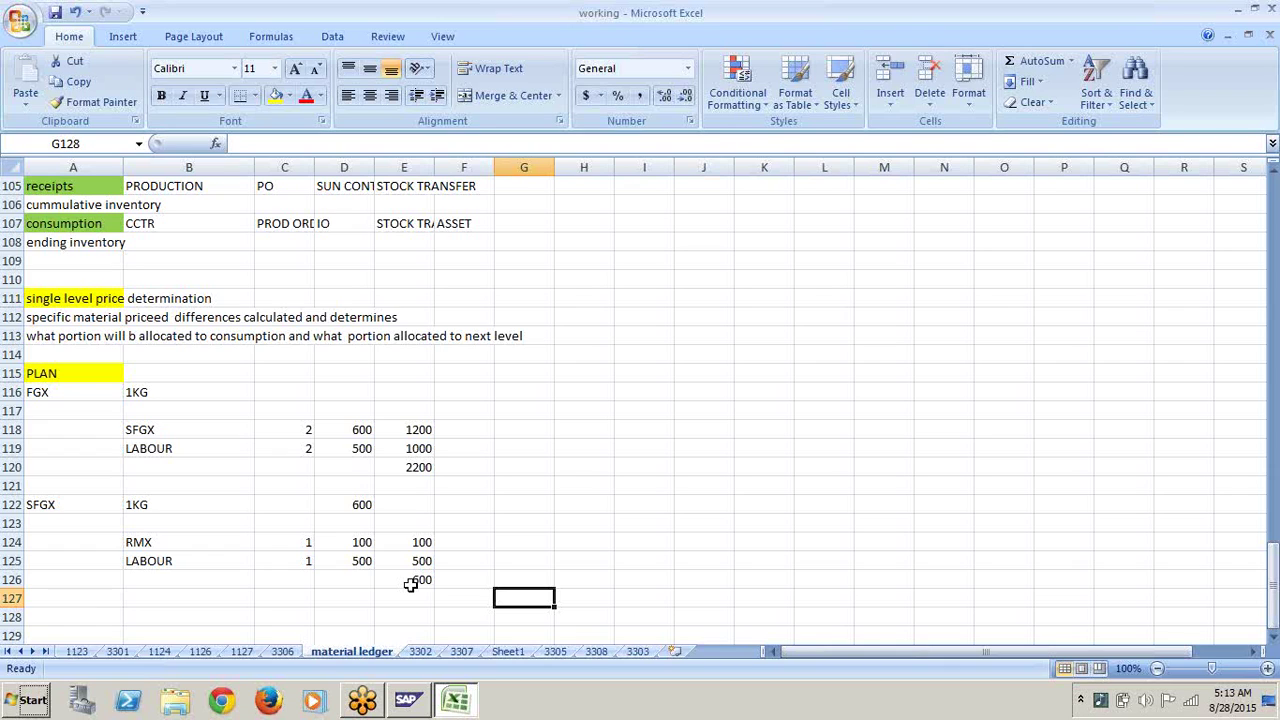
Step: Enter RMX in cell A129 as the start of a raw material block below the SFGX costing
{"action": "key", "text": "Down"}
{"action": "key", "text": "Down"}
{"action": "key", "text": "Down"}
{"action": "key", "text": "Down"}
{"action": "key", "text": "Down"}
{"action": "key", "text": "Down"}
{"action": "key", "text": "Down"}
{"action": "key", "text": "Down"}
{"action": "key", "text": "Down"}
{"action": "key", "text": "Down"}
{"action": "key", "text": "Down"}
{"action": "key", "text": "Down"}
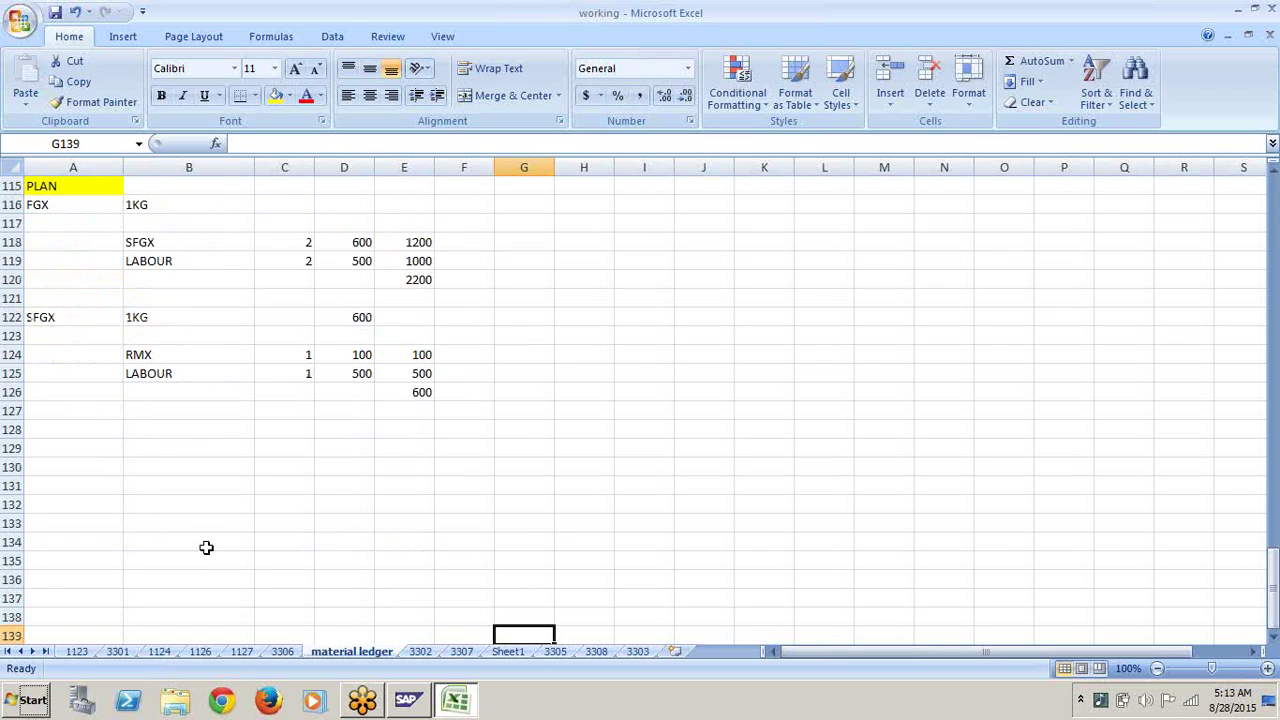
{"action": "left_click", "coordinate": [94, 442]}
{"action": "type", "text": "RMX"}
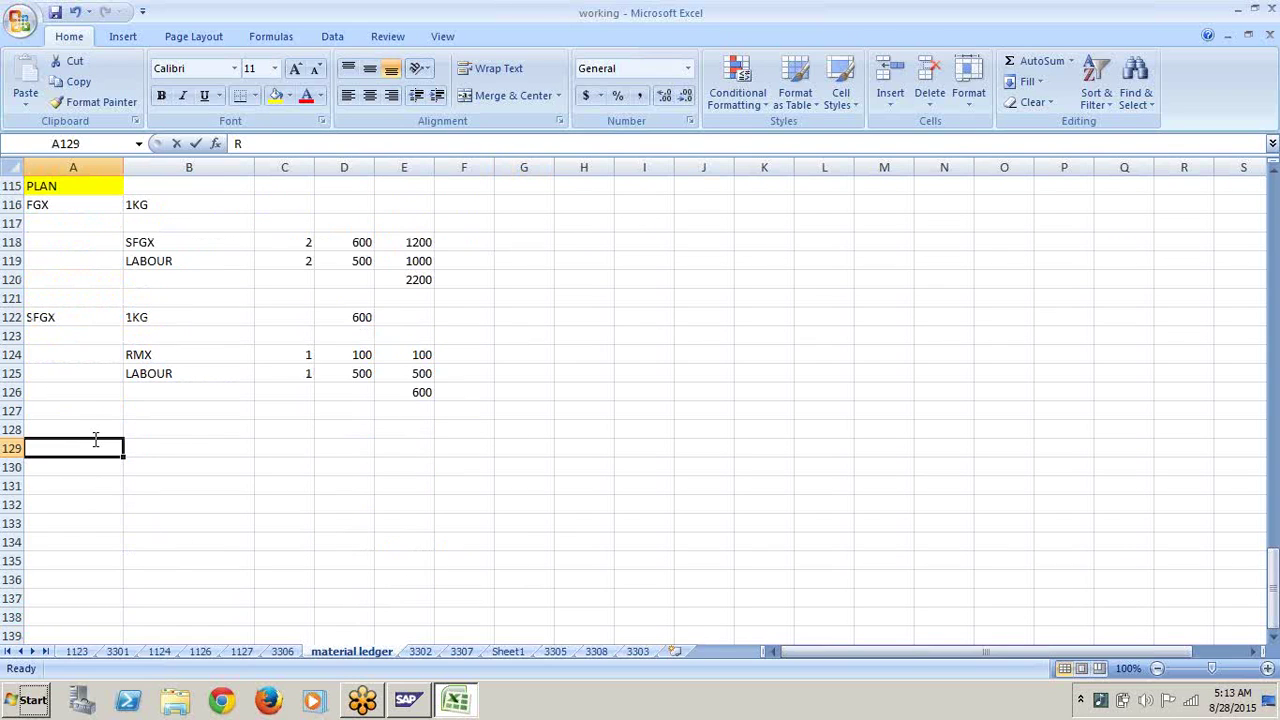
{"action": "key", "text": "Down"}
{"action": "key", "text": "Down"}
{"action": "key", "text": "Down"}
{"action": "key", "text": "Down"}
{"action": "key", "text": "Right"}
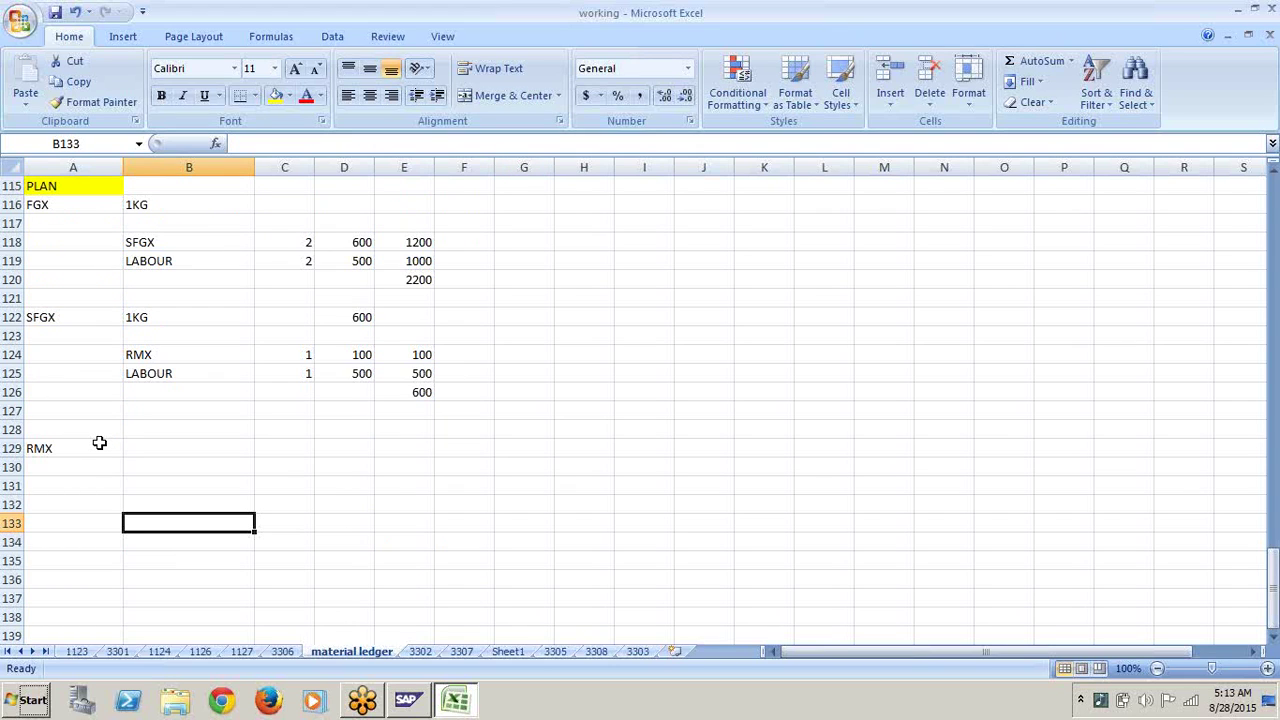
Step: Enter the RMX quantity 10 in cell C129 and leave B129 empty
{"action": "left_click", "coordinate": [350, 358]}
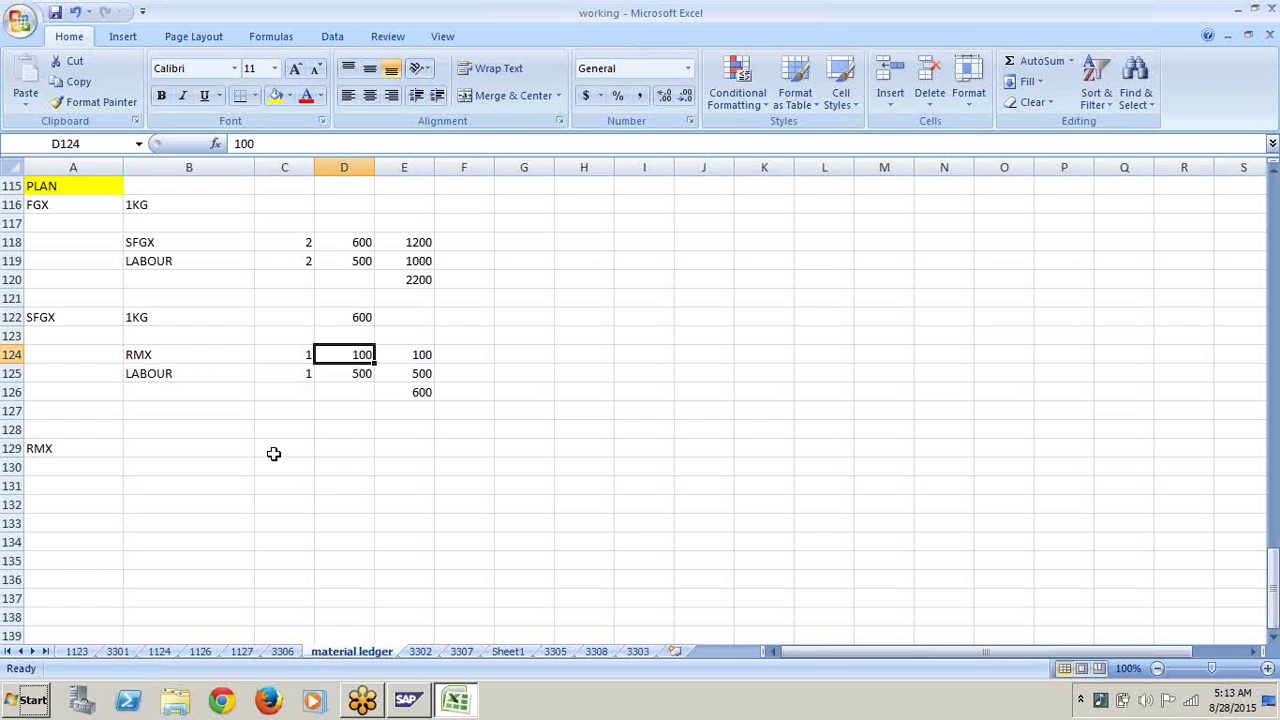
{"action": "left_click", "coordinate": [216, 470]}
{"action": "left_click", "coordinate": [225, 444]}
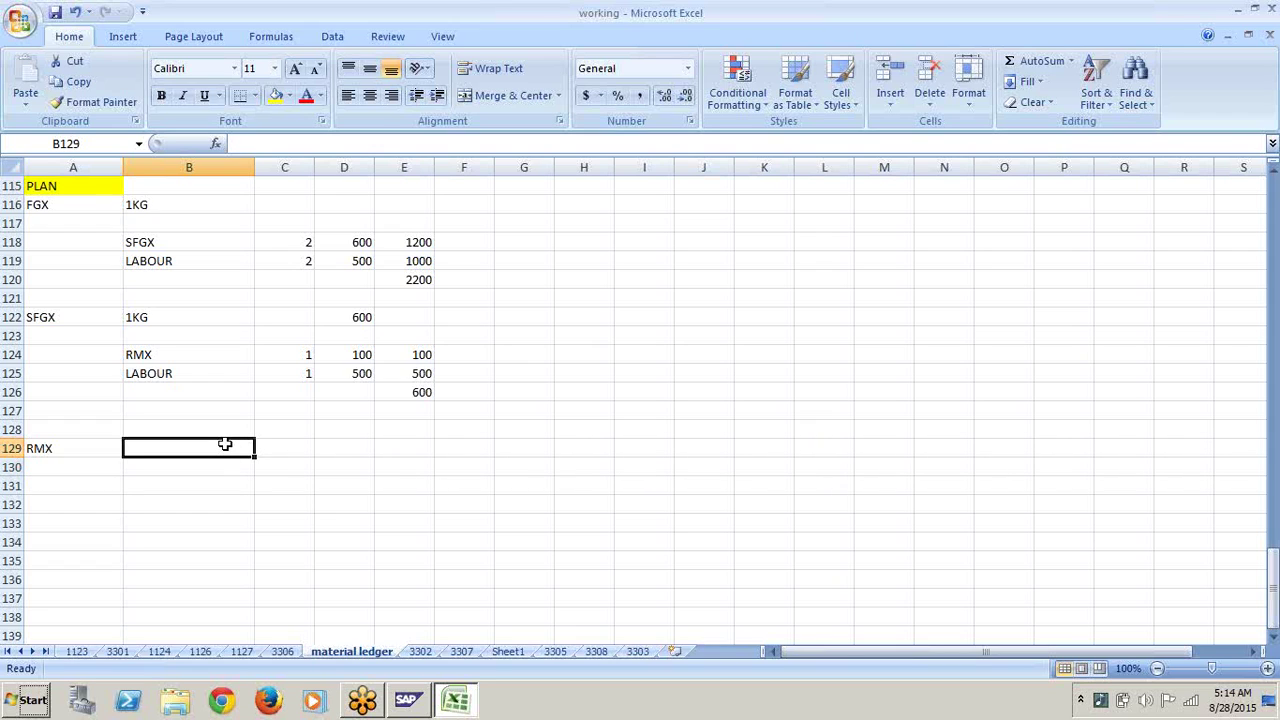
{"action": "type", "text": "10"}
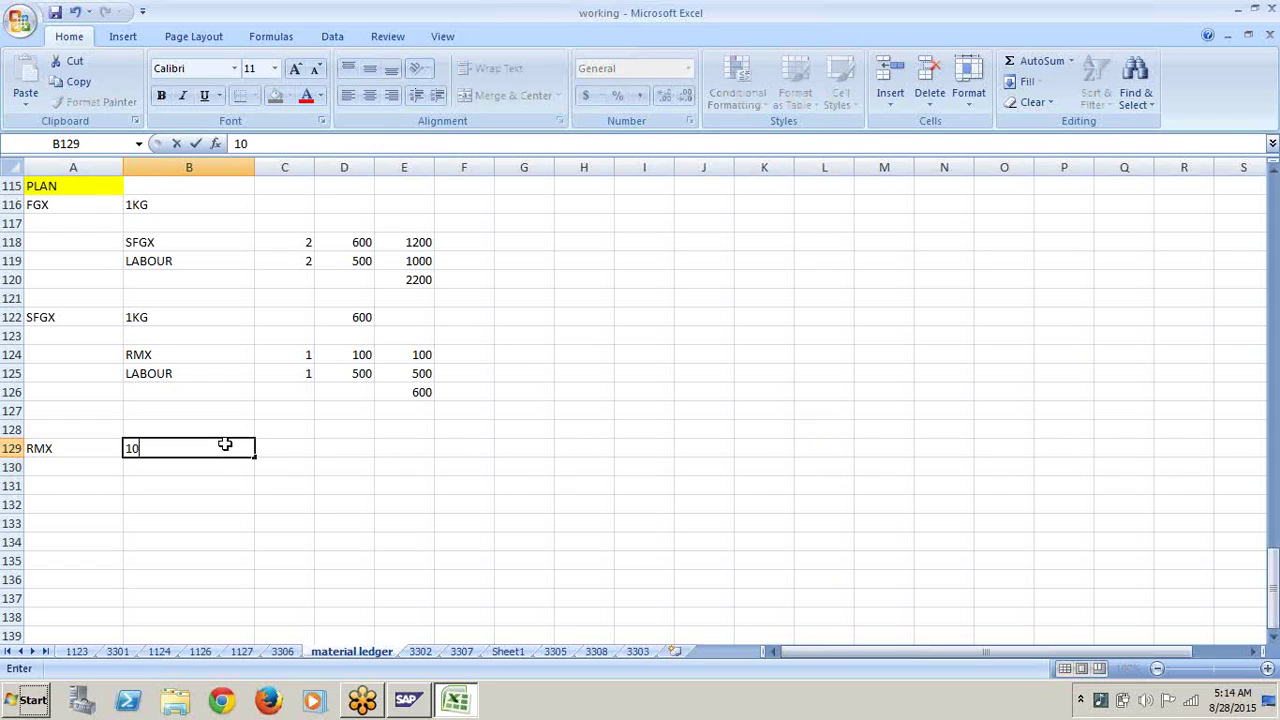
{"action": "left_click", "coordinate": [307, 447]}
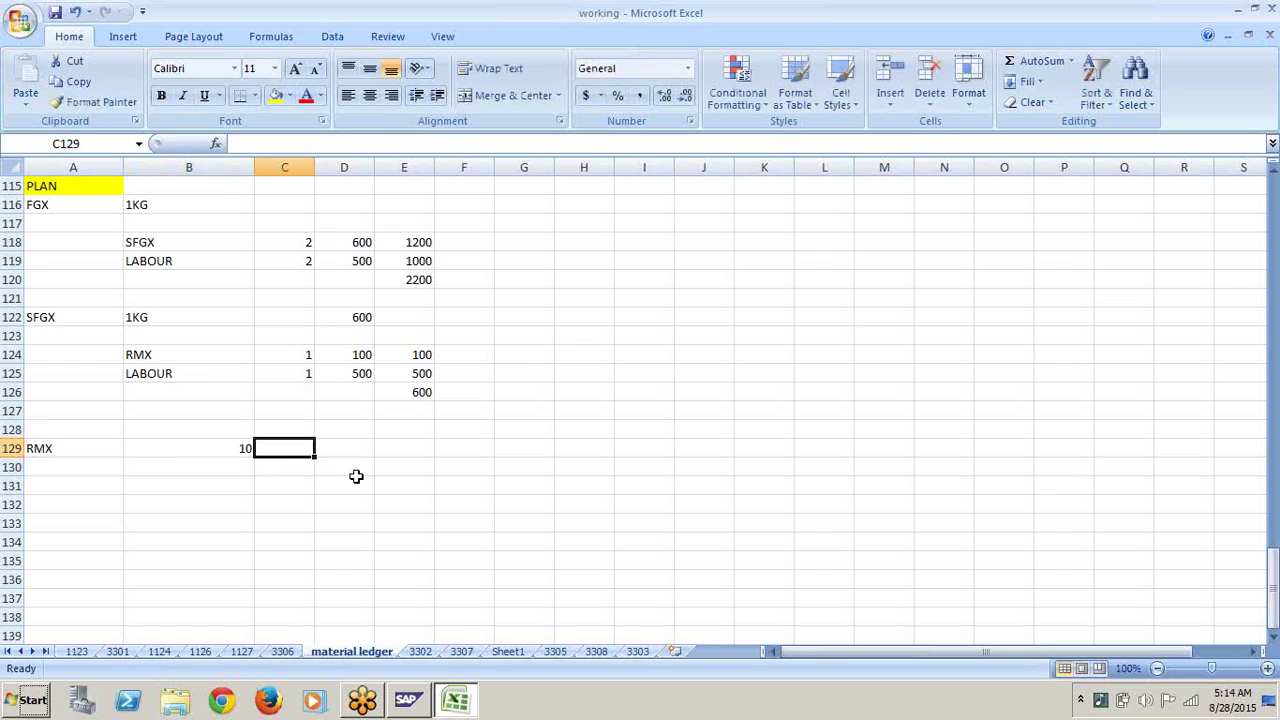
{"action": "left_click", "coordinate": [228, 451]}
{"action": "key", "text": "Right"}
{"action": "type", "text": "10"}
{"action": "key", "text": "Right"}
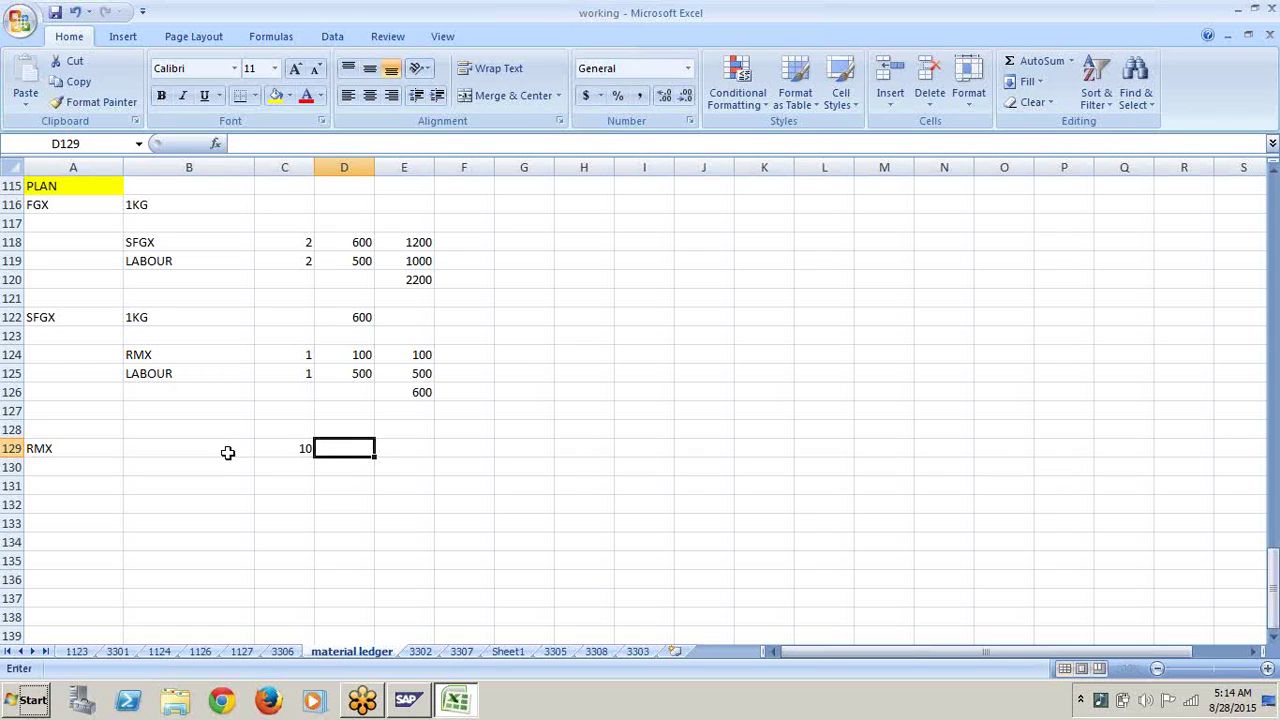
Step: Enter the rate 100 in cell D129 and the amount 10000 in E129 for RMX
{"action": "type", "text": "100"}
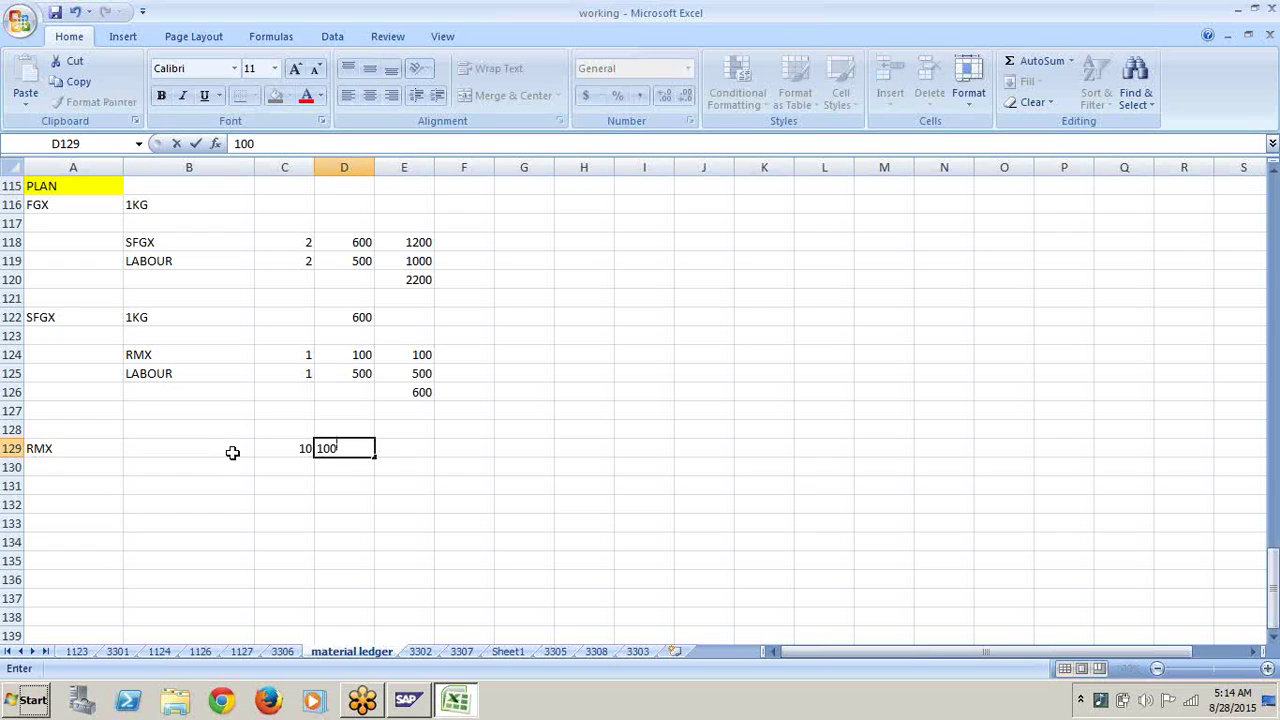
{"action": "left_click", "coordinate": [406, 448]}
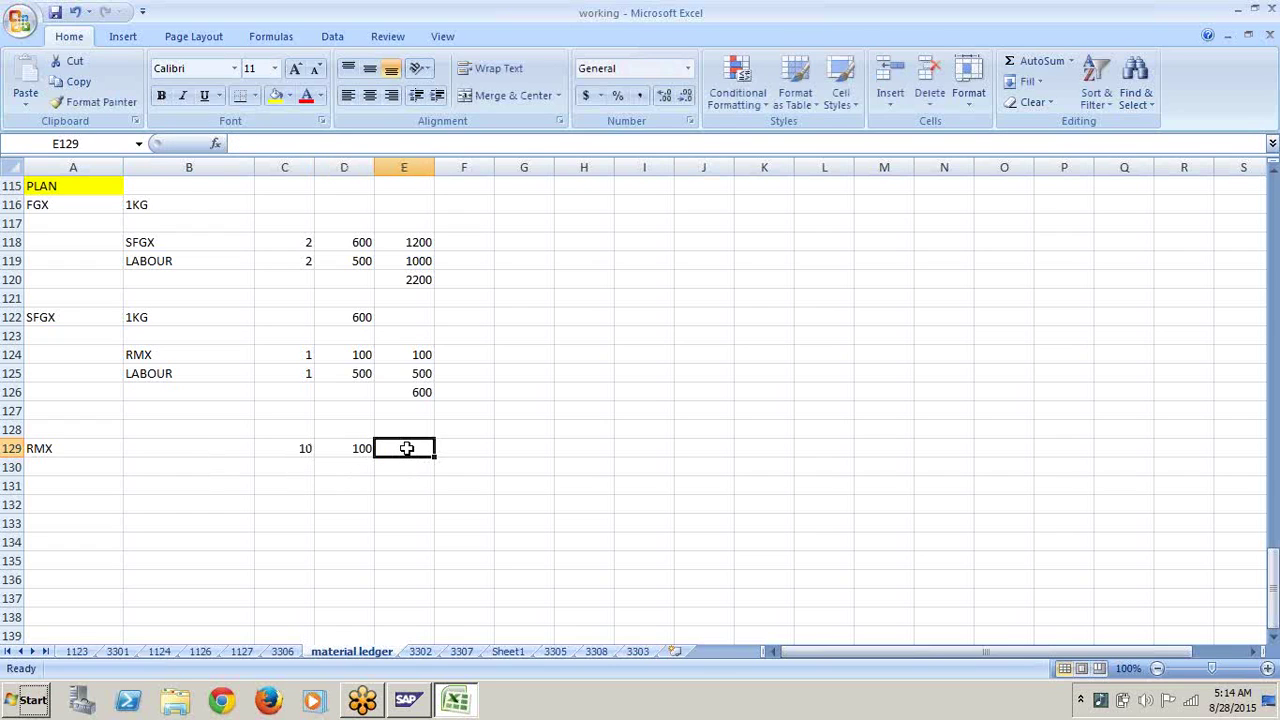
{"action": "type", "text": "10000"}
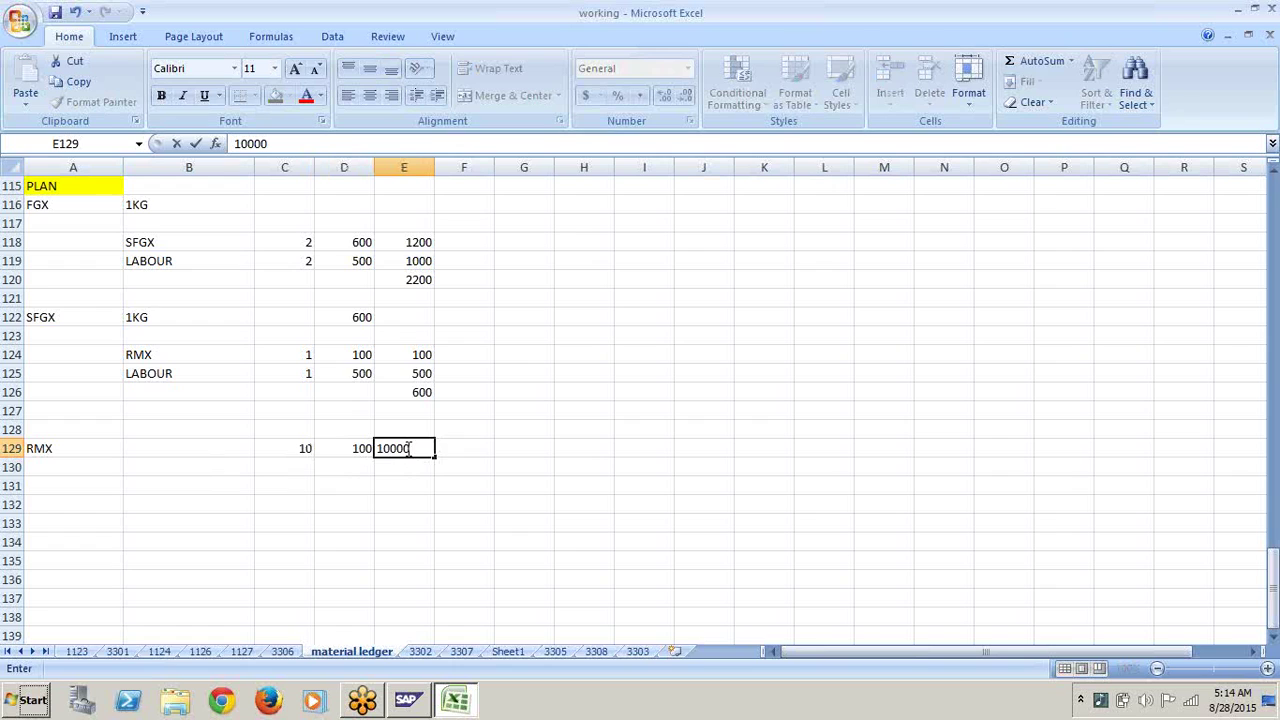
{"action": "left_click", "coordinate": [475, 506]}
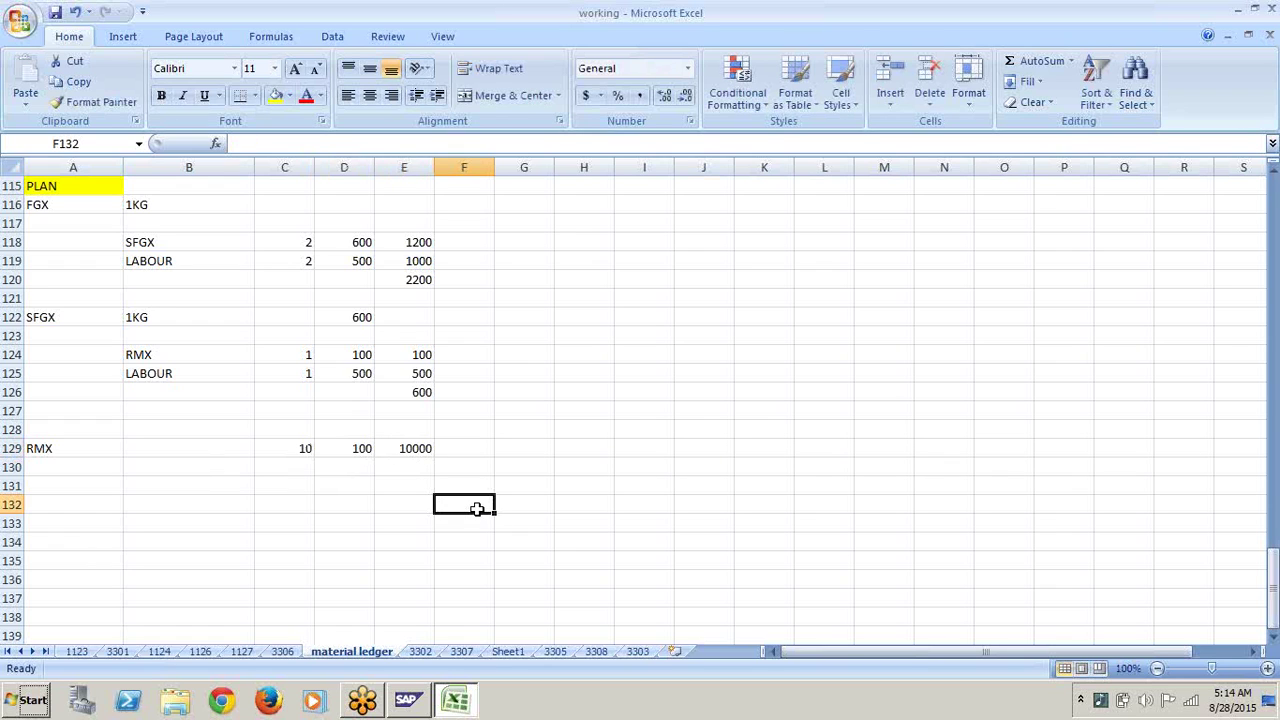
Step: Correct the RMX amount in cell E129 to 1000
{"action": "left_click", "coordinate": [424, 448]}
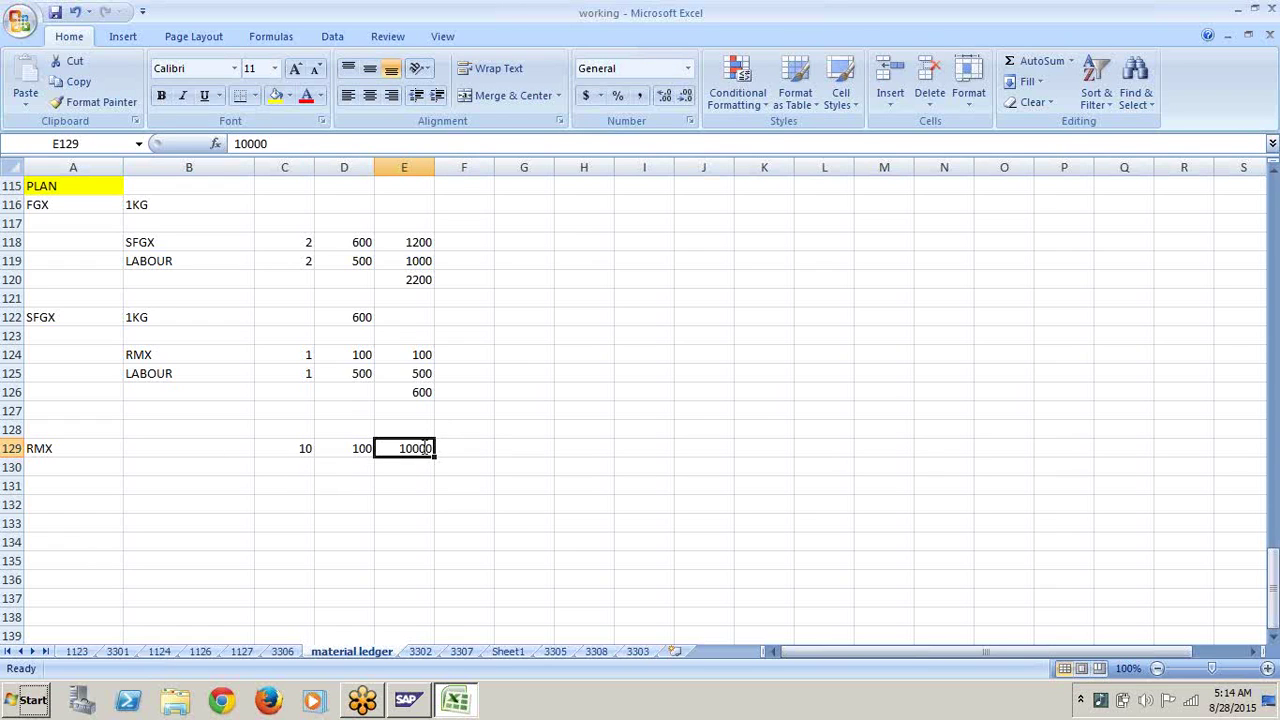
{"action": "type", "text": "1000"}
{"action": "left_click", "coordinate": [476, 482]}
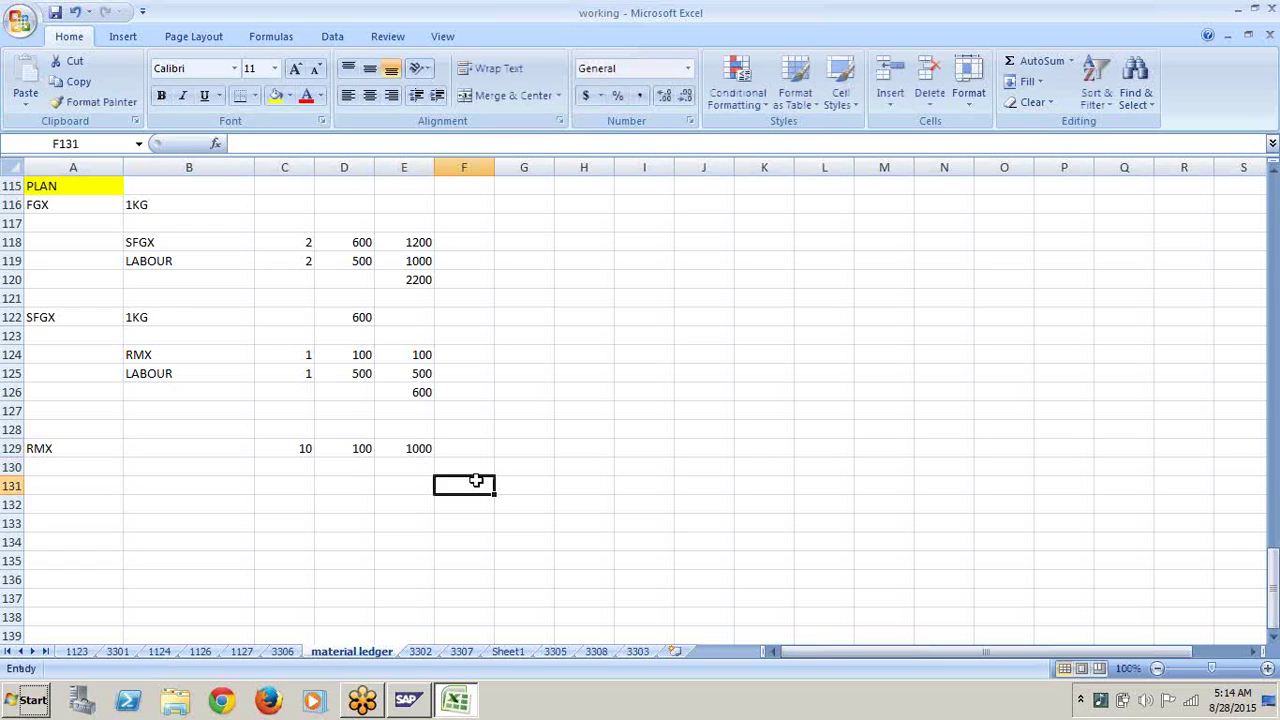
{"action": "left_click", "coordinate": [332, 358]}
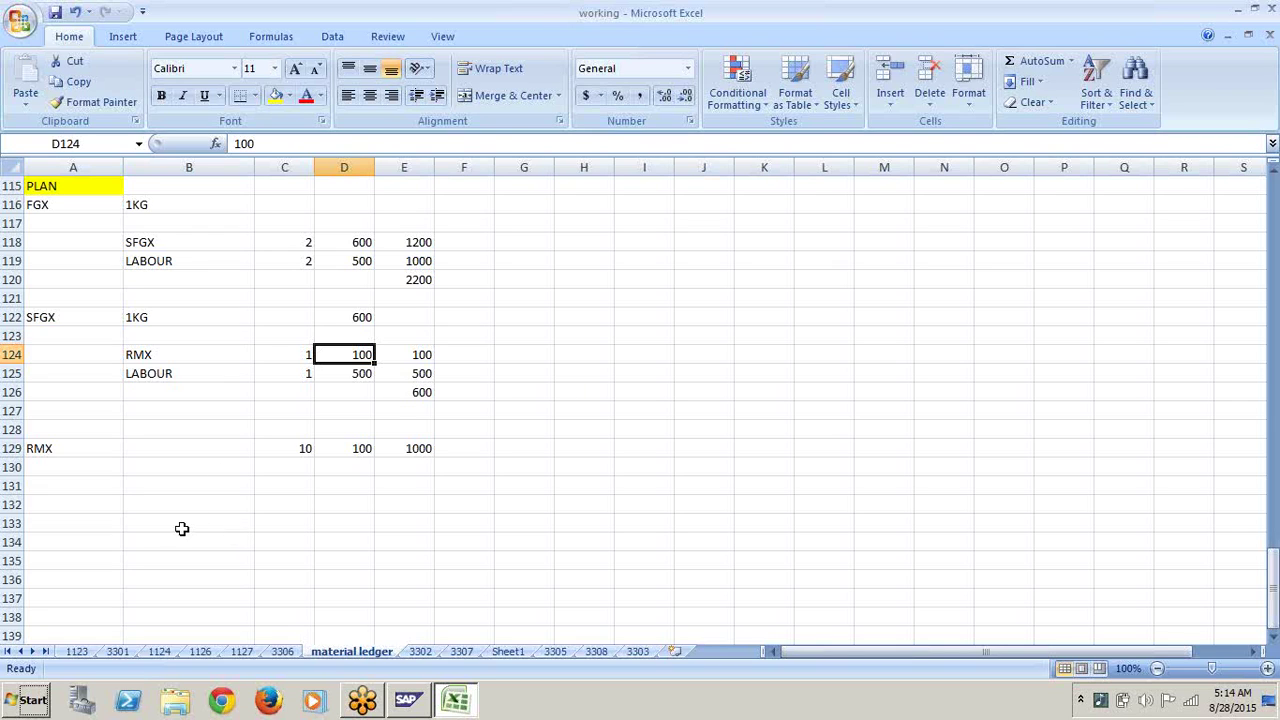
Step: Enter the heading ACTUAL in cell A133 below the plan figures and fill the cell with yellow
{"action": "left_click", "coordinate": [68, 523]}
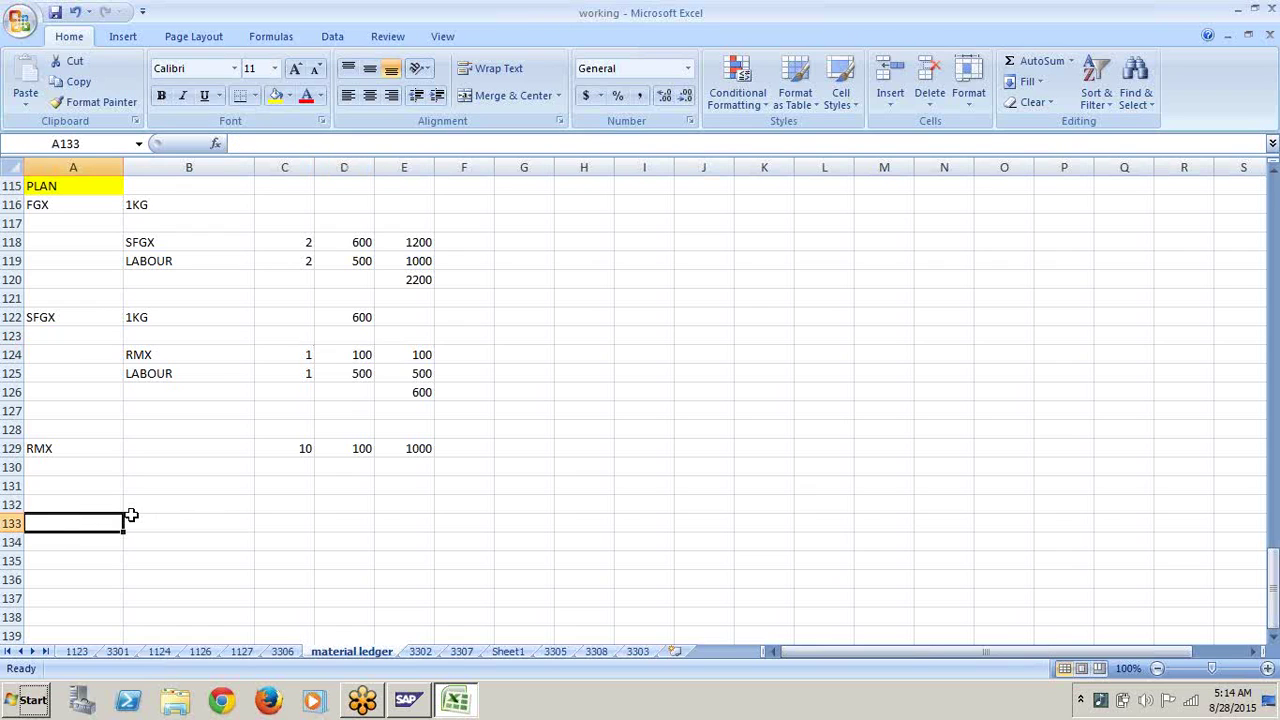
{"action": "type", "text": "ACTUAL"}
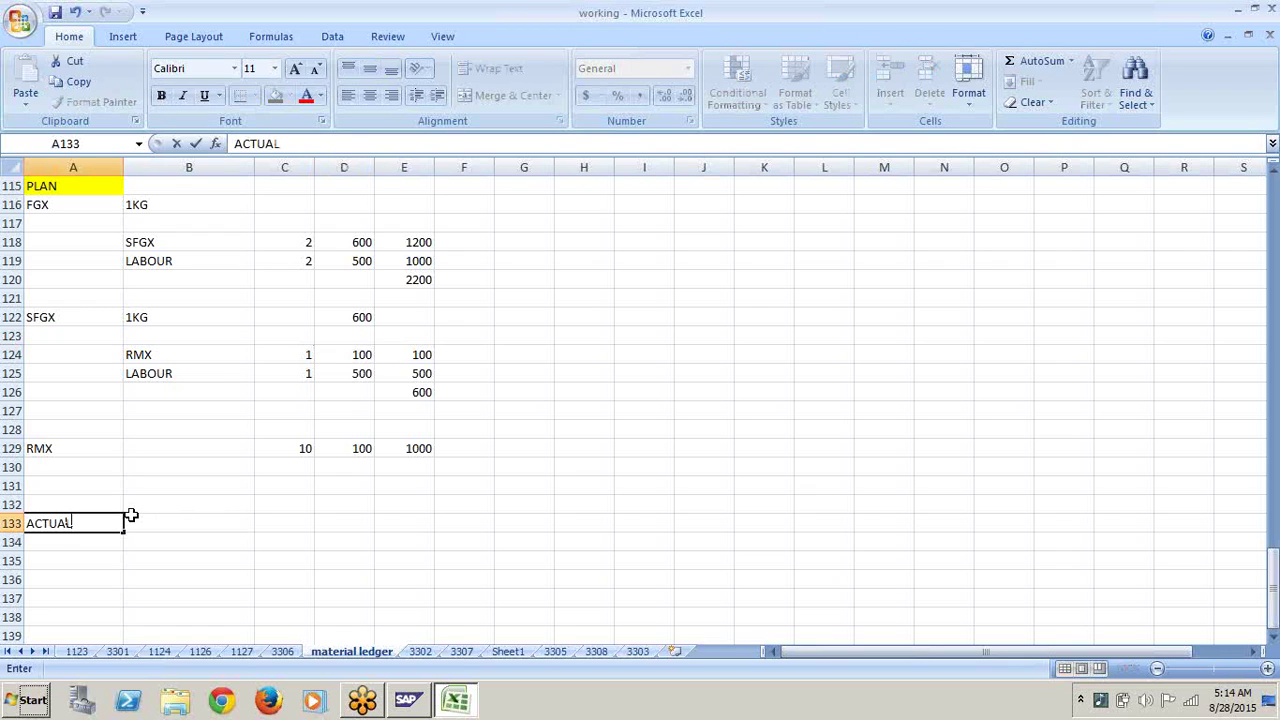
{"action": "left_click", "coordinate": [172, 563]}
{"action": "left_click", "coordinate": [88, 523]}
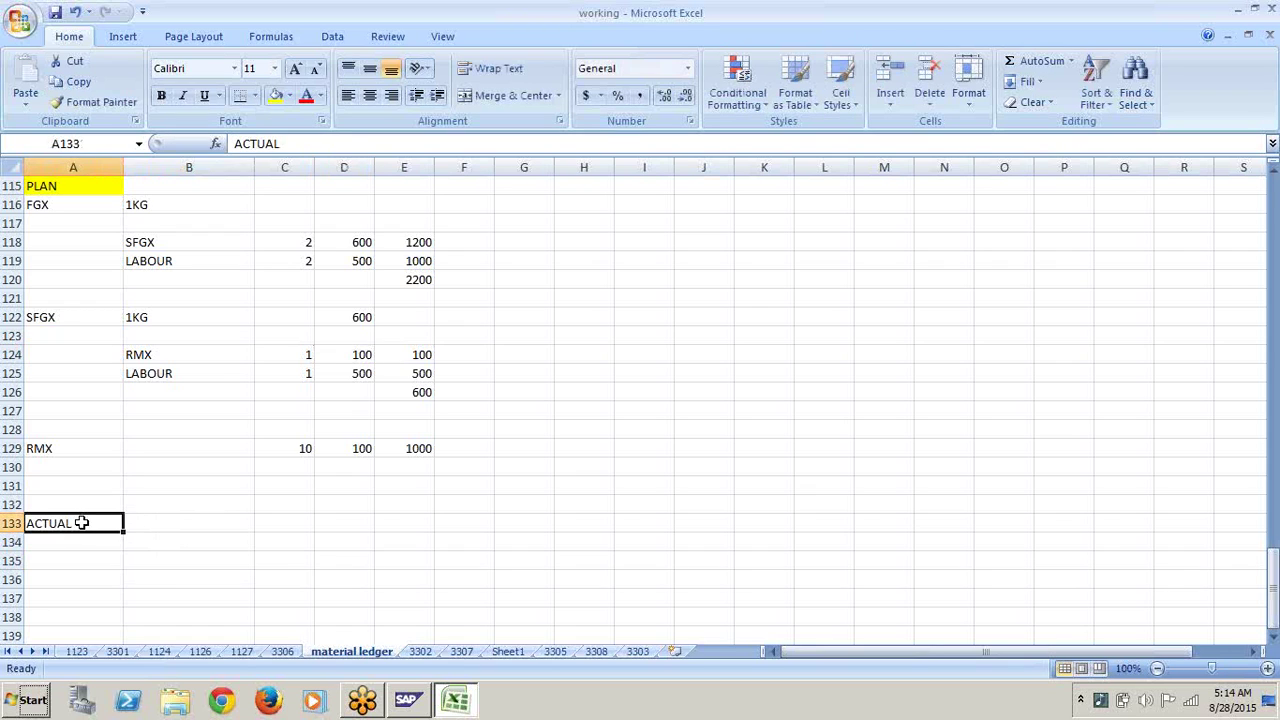
{"action": "left_click", "coordinate": [277, 101]}
{"action": "left_click", "coordinate": [260, 541]}
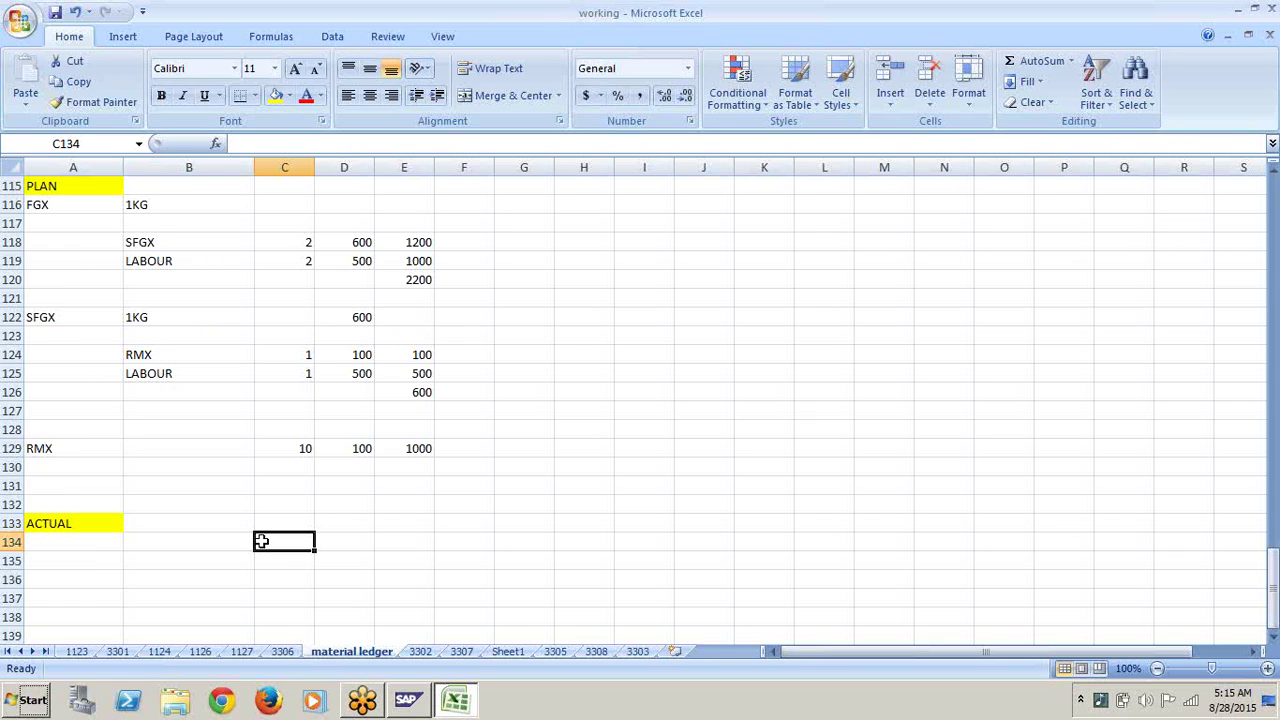
Step: Enter SFGX in cell A136 under the ACTUAL heading, with the produced quantity 8KG in B136
{"action": "left_click", "coordinate": [75, 576]}
{"action": "type", "text": "SFGX"}
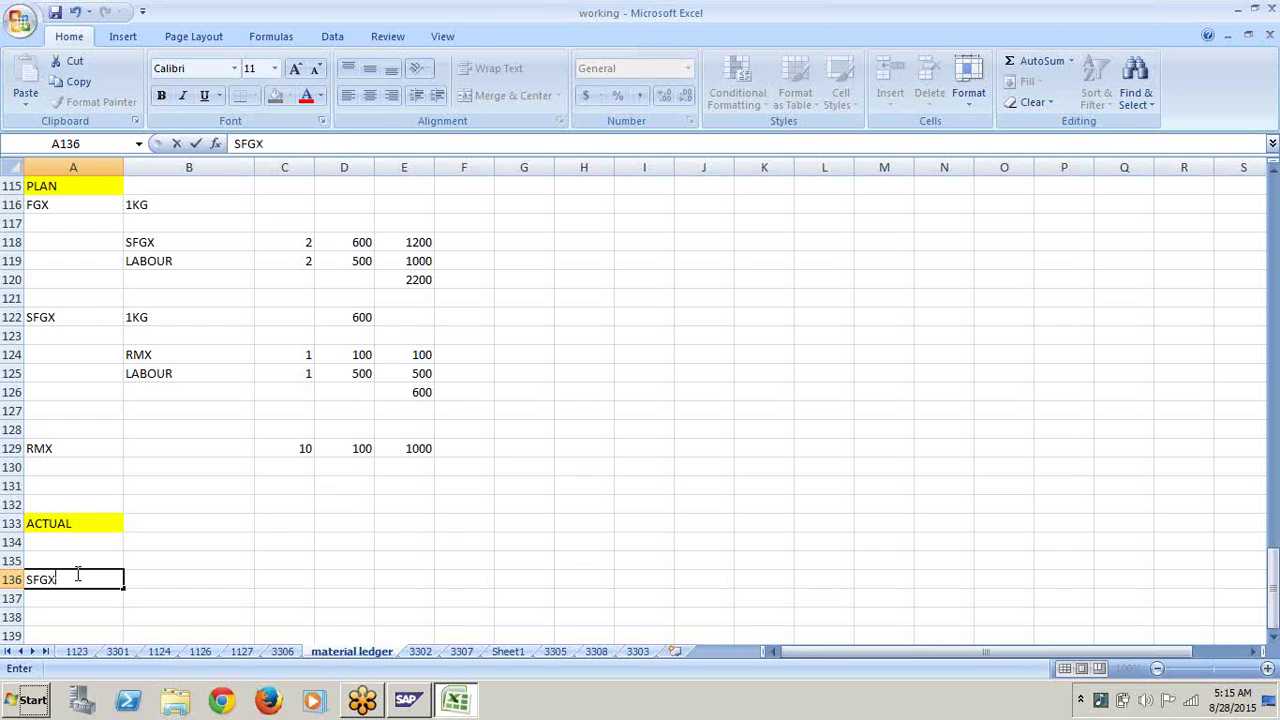
{"action": "key", "text": "Return"}
{"action": "key", "text": "Return"}
{"action": "key", "text": "Return"}
{"action": "key", "text": "Return"}
{"action": "key", "text": "Return"}
{"action": "key", "text": "Return"}
{"action": "key", "text": "Return"}
{"action": "key", "text": "Return"}
{"action": "key", "text": "Return"}
{"action": "key", "text": "Return"}
{"action": "key", "text": "Return"}
{"action": "key", "text": "Return"}
{"action": "key", "text": "Return"}
{"action": "key", "text": "Return"}
{"action": "key", "text": "Return"}
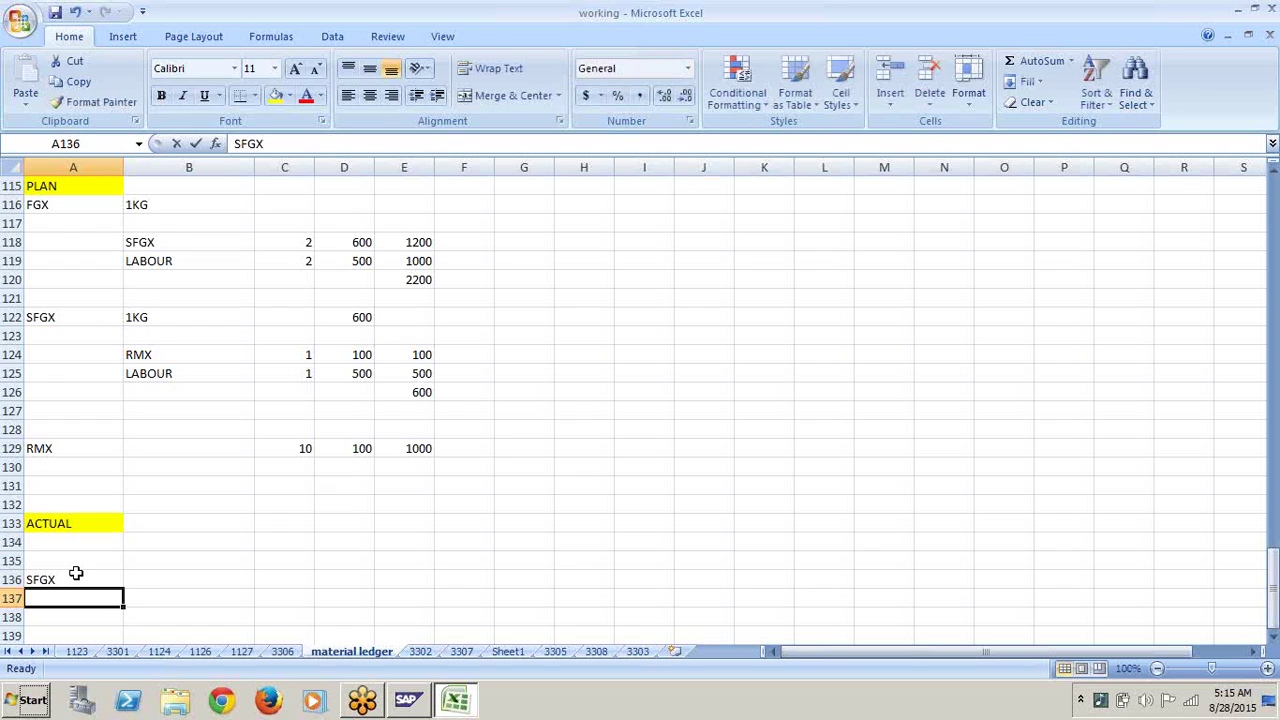
{"action": "left_click", "coordinate": [180, 353]}
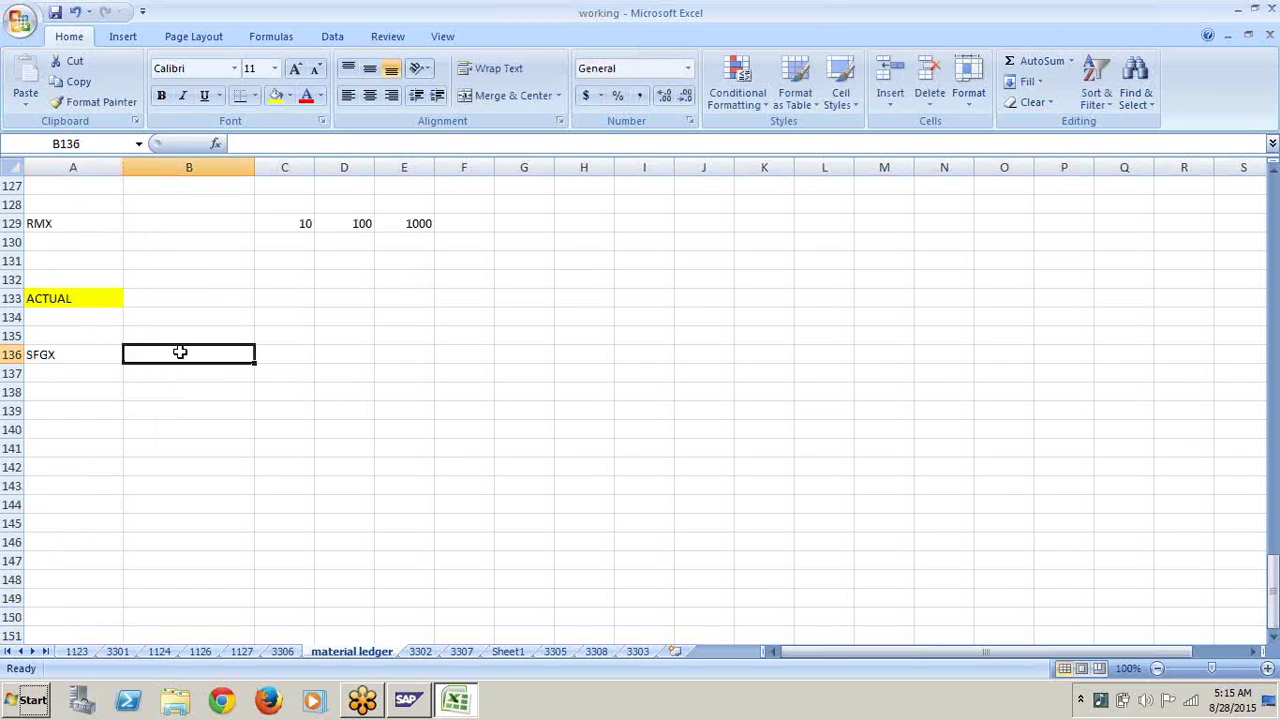
{"action": "type", "text": "8"}
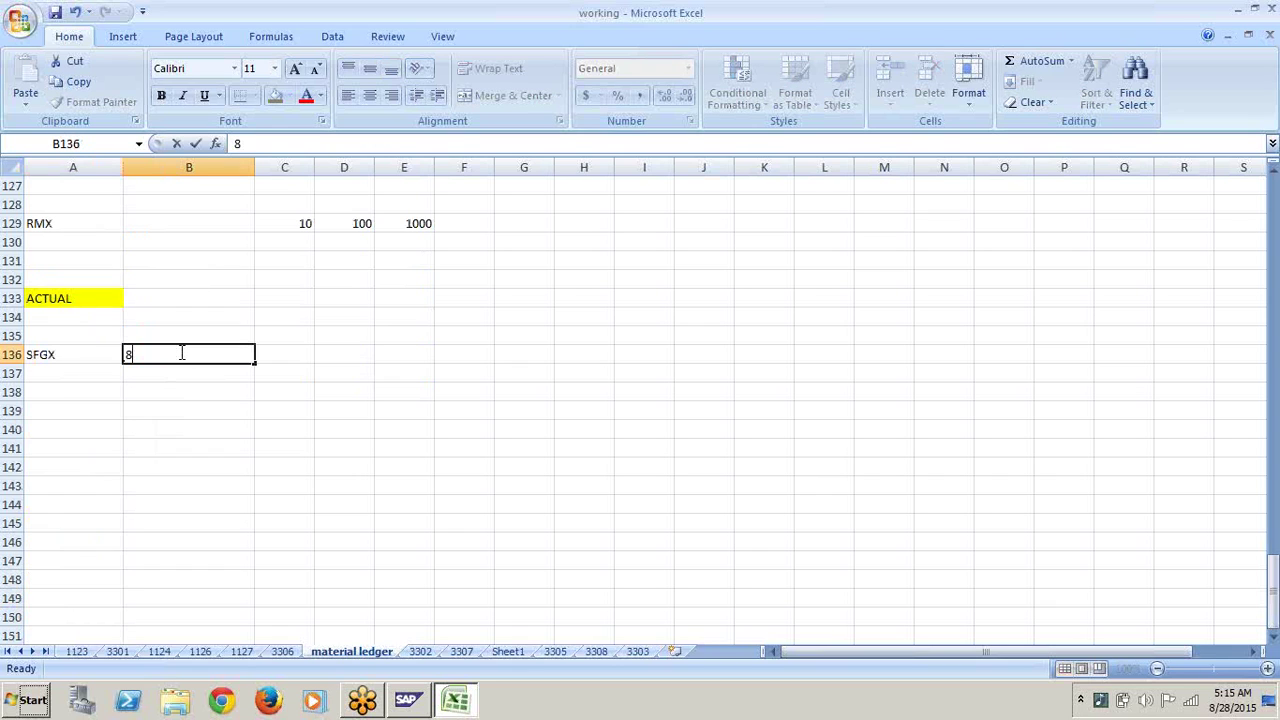
{"action": "type", "text": "KG"}
Step: Add an RMX consumption line in B138:E138 with quantity 9, rate 100 and amount 900
{"action": "left_click", "coordinate": [189, 393]}
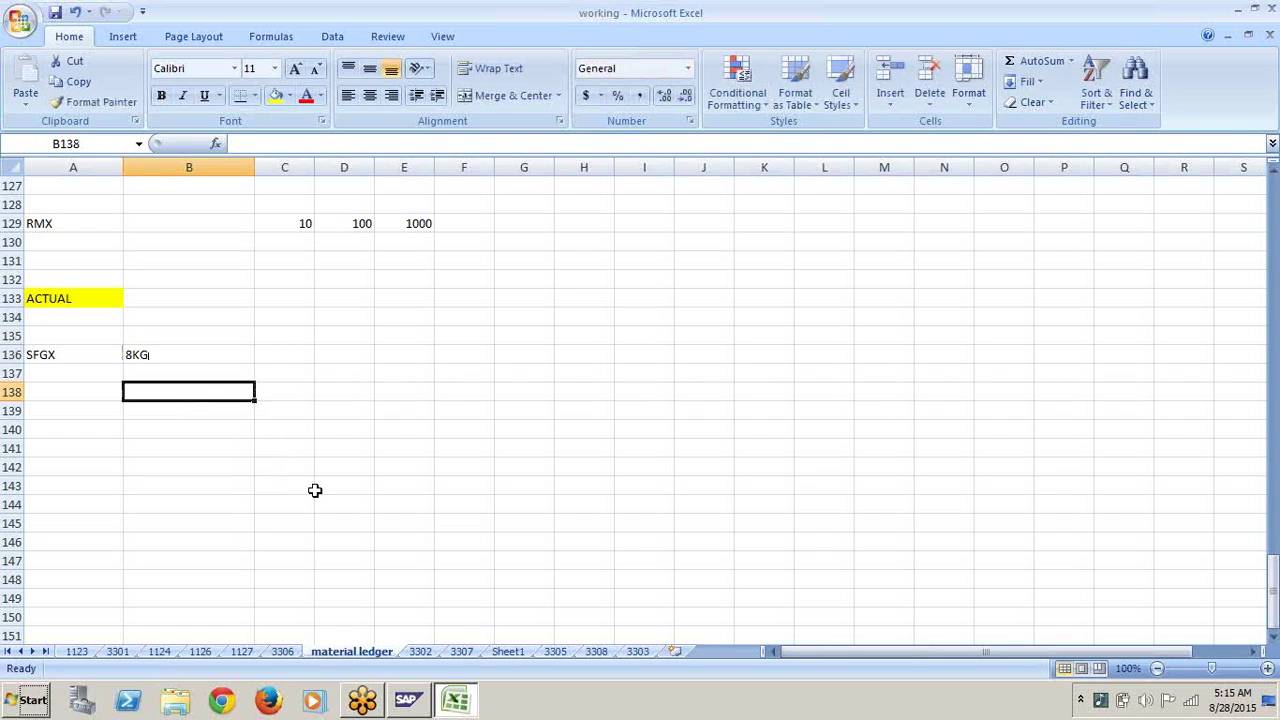
{"action": "type", "text": "RMX"}
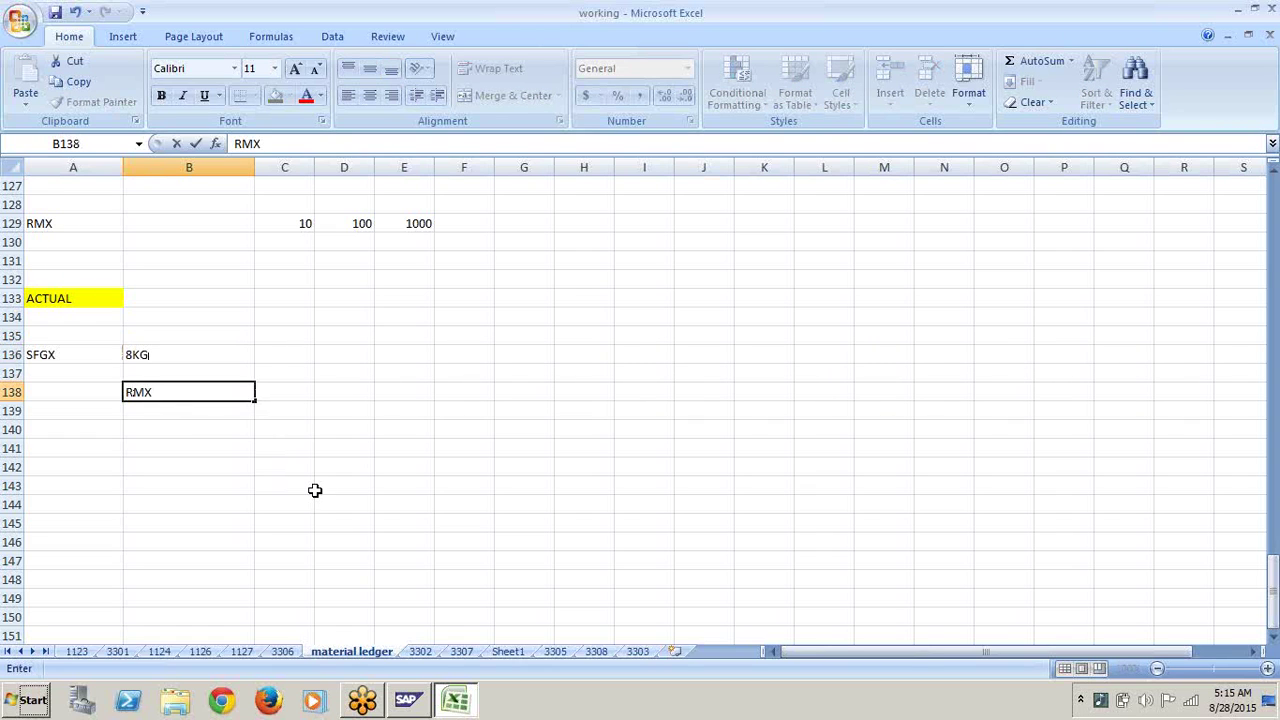
{"action": "left_click", "coordinate": [357, 506]}
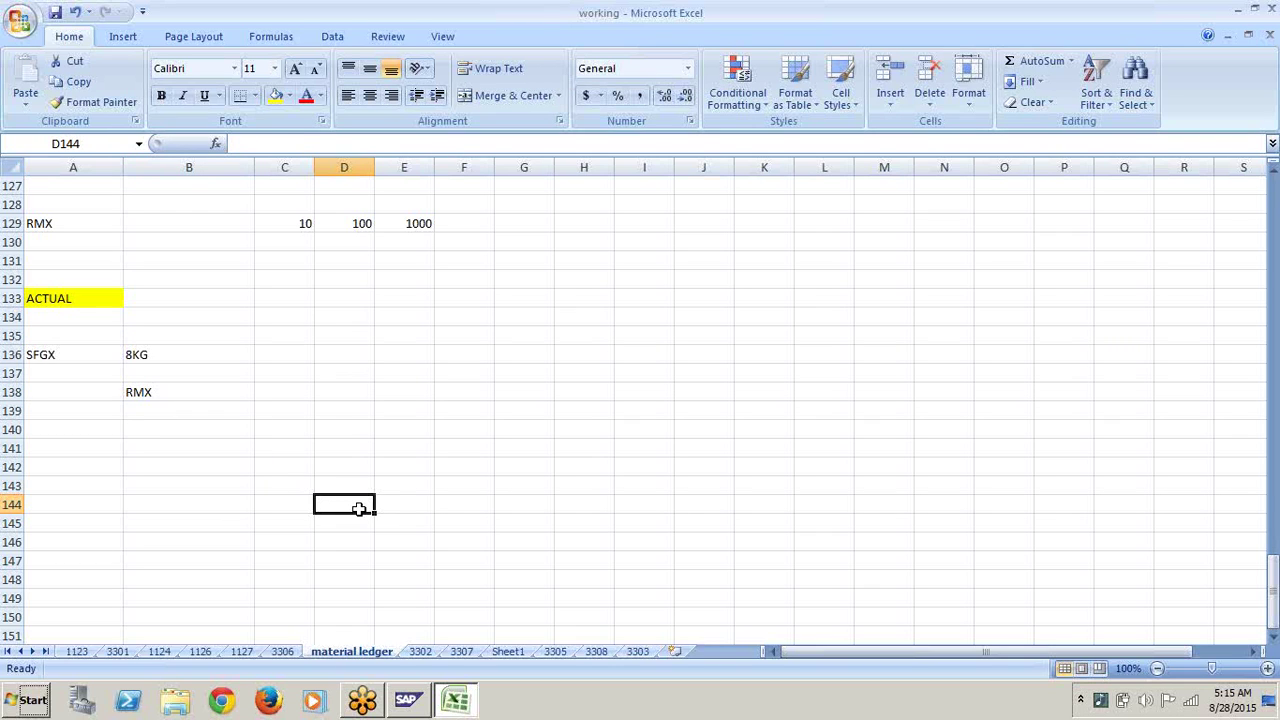
{"action": "left_click", "coordinate": [294, 394]}
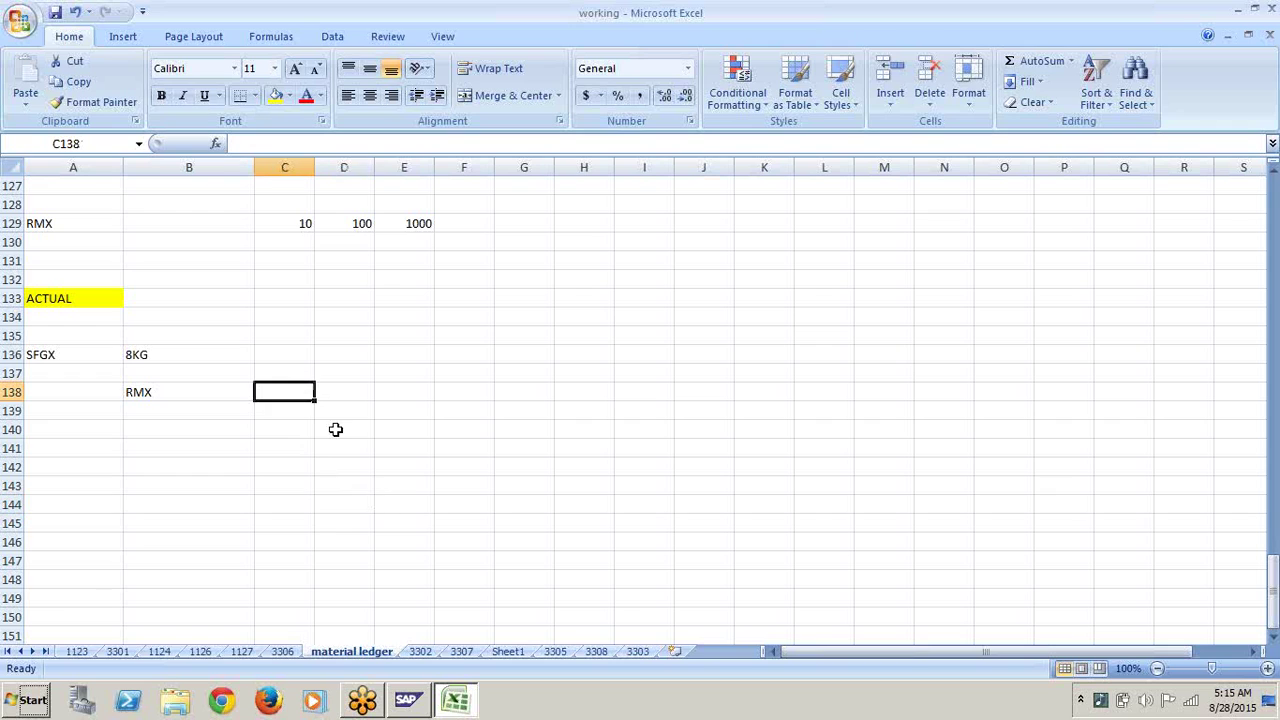
{"action": "type", "text": "9"}
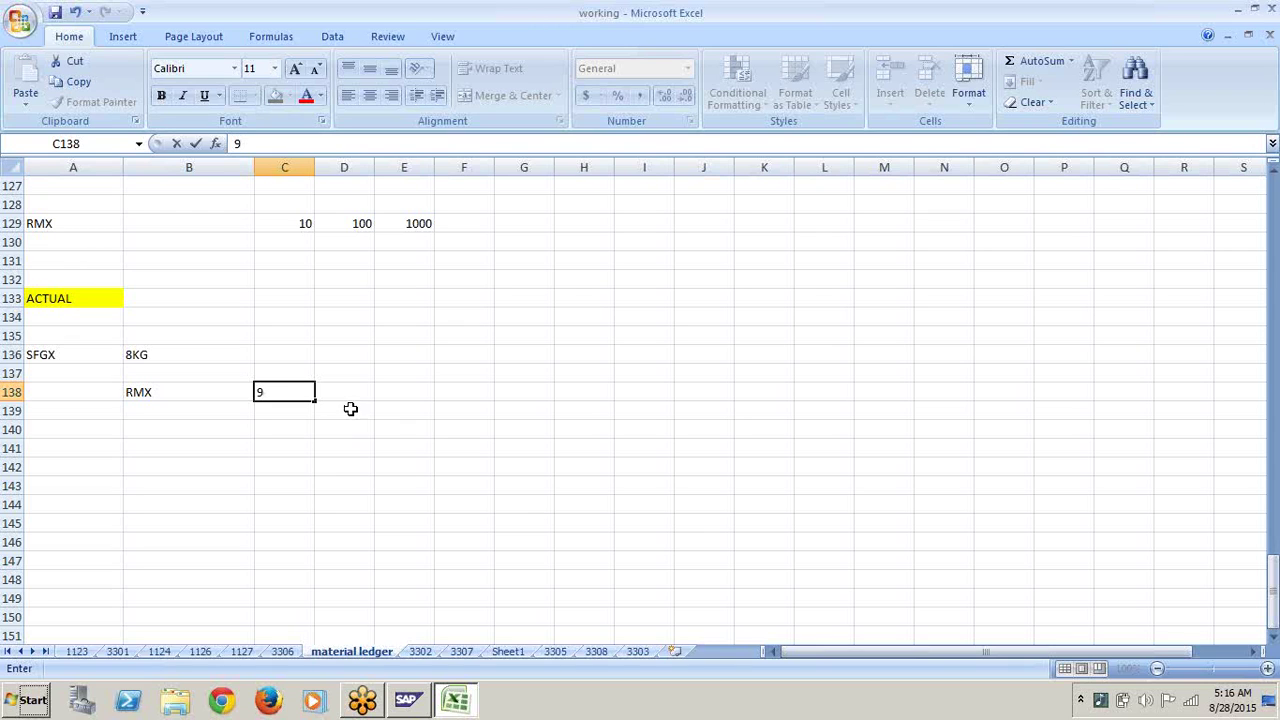
{"action": "left_click", "coordinate": [355, 391]}
{"action": "type", "text": "100"}
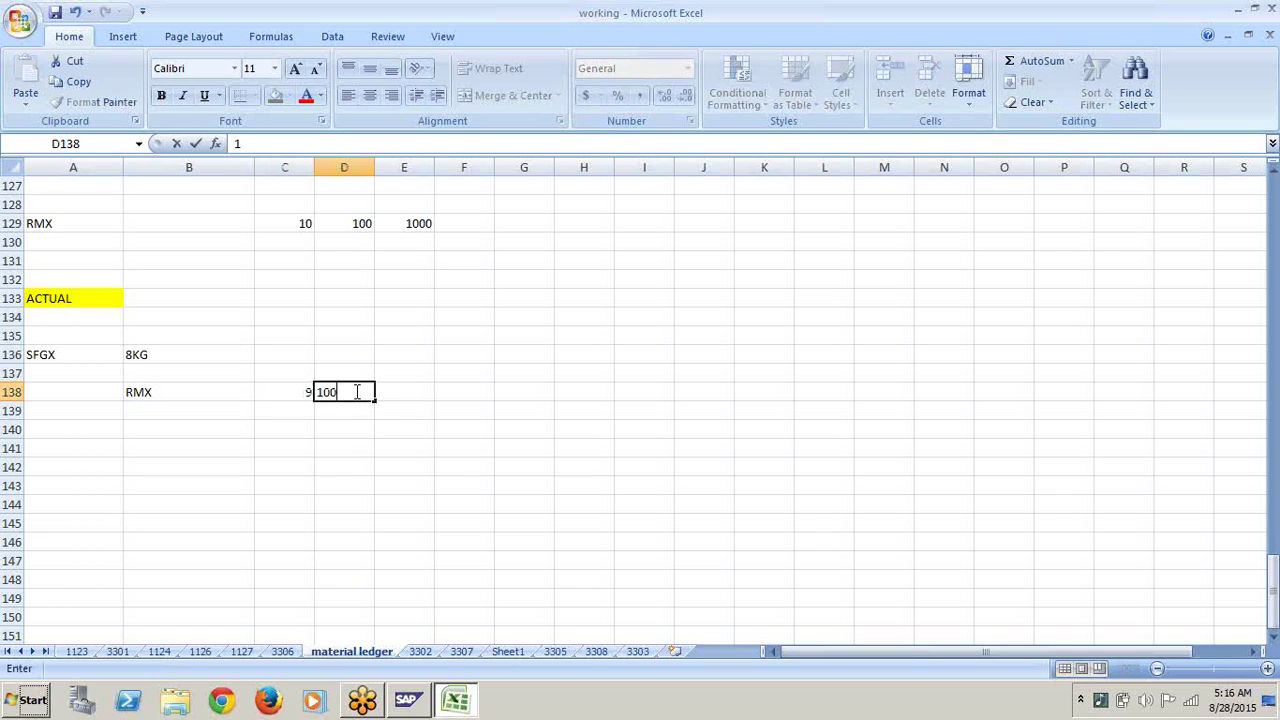
{"action": "left_click", "coordinate": [410, 396]}
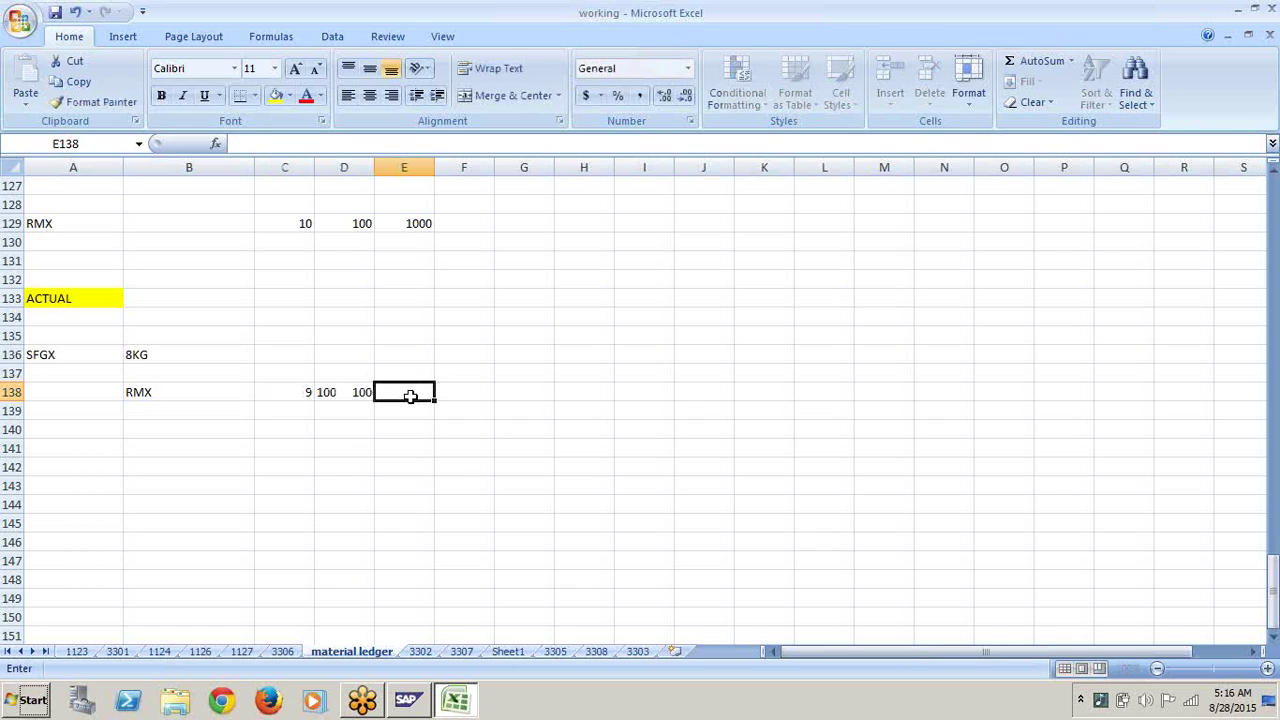
{"action": "type", "text": "900"}
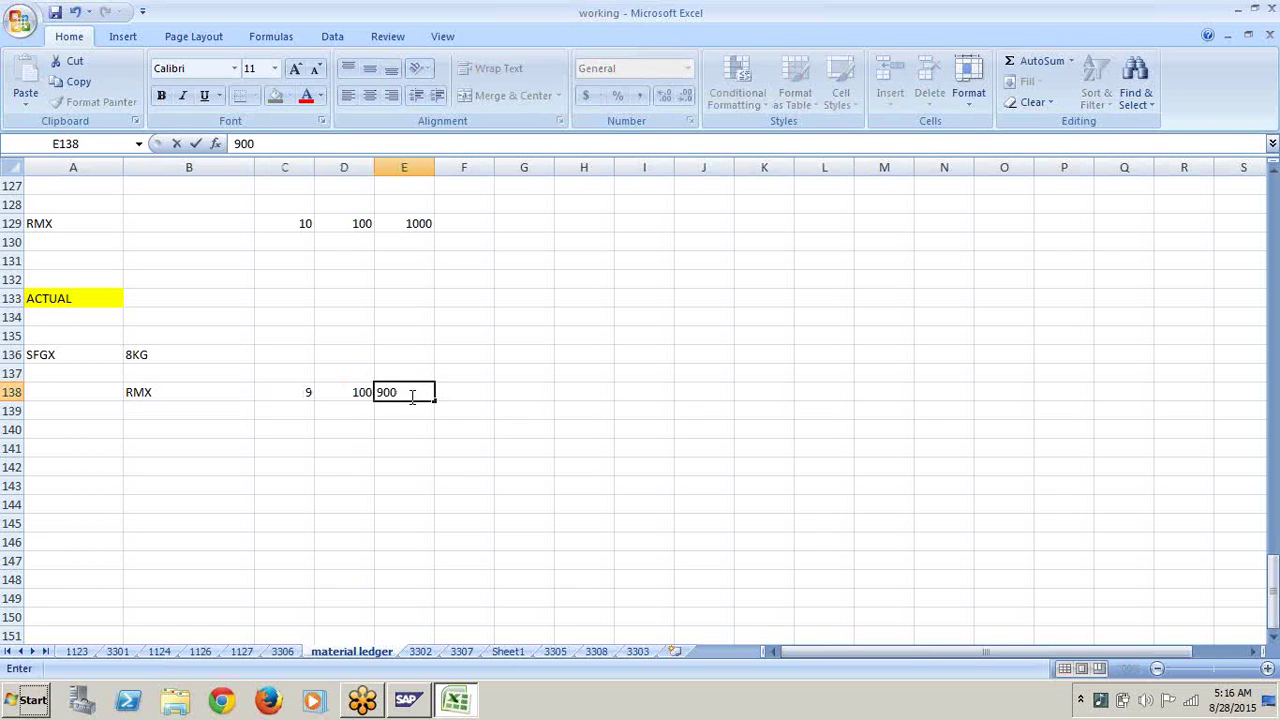
{"action": "left_click", "coordinate": [397, 469]}
Step: Add a LABOUR line in B139:E139 with quantity 12, rate 500 and amount 6000
{"action": "left_click", "coordinate": [200, 415]}
{"action": "type", "text": "LABOUR"}
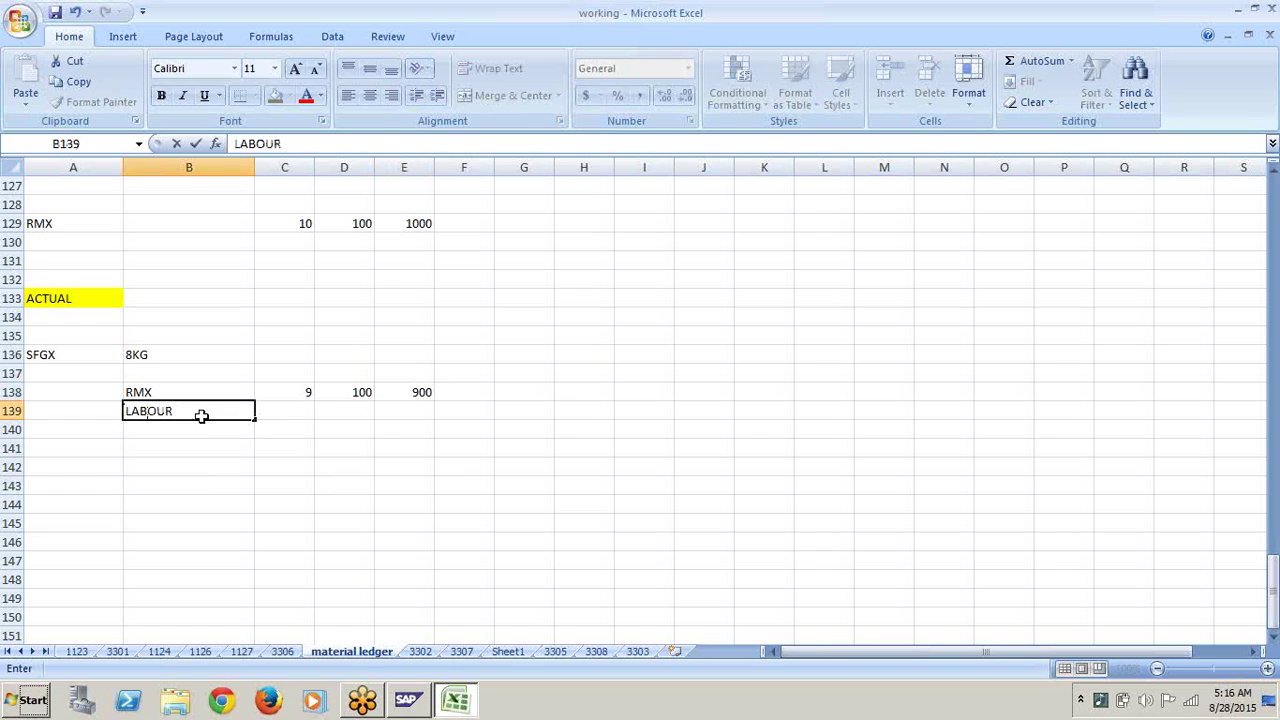
{"action": "left_click", "coordinate": [193, 356]}
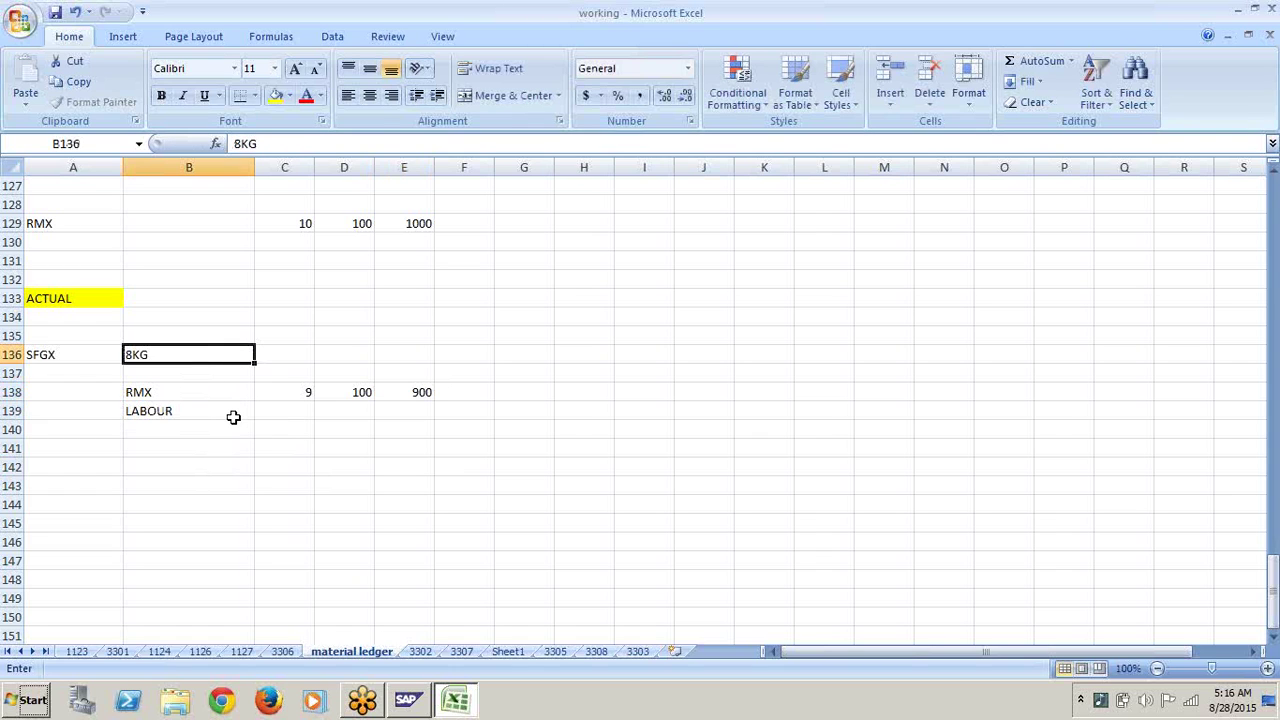
{"action": "key", "text": "Up"}
{"action": "key", "text": "Up"}
{"action": "key", "text": "Up"}
{"action": "key", "text": "Up"}
{"action": "key", "text": "Up"}
{"action": "key", "text": "Up"}
{"action": "key", "text": "Up"}
{"action": "key", "text": "Up"}
{"action": "key", "text": "Up"}
{"action": "key", "text": "Up"}
{"action": "key", "text": "Up"}
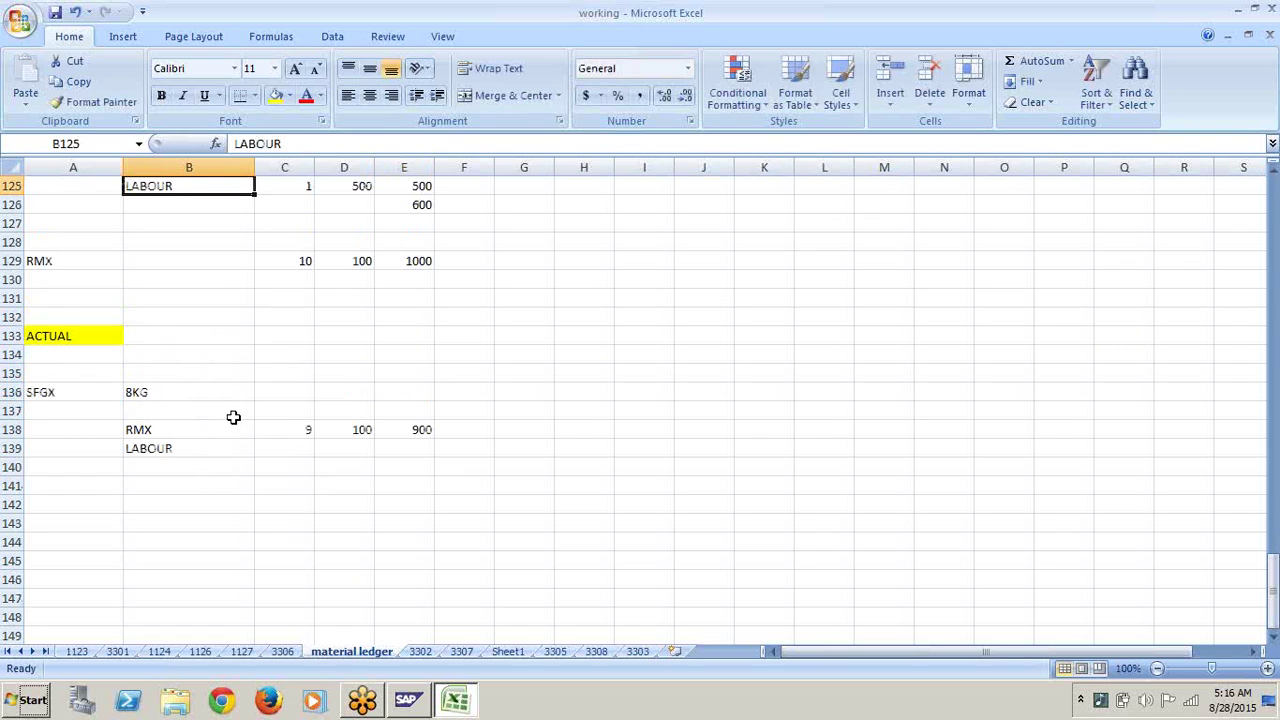
{"action": "left_click", "coordinate": [290, 449]}
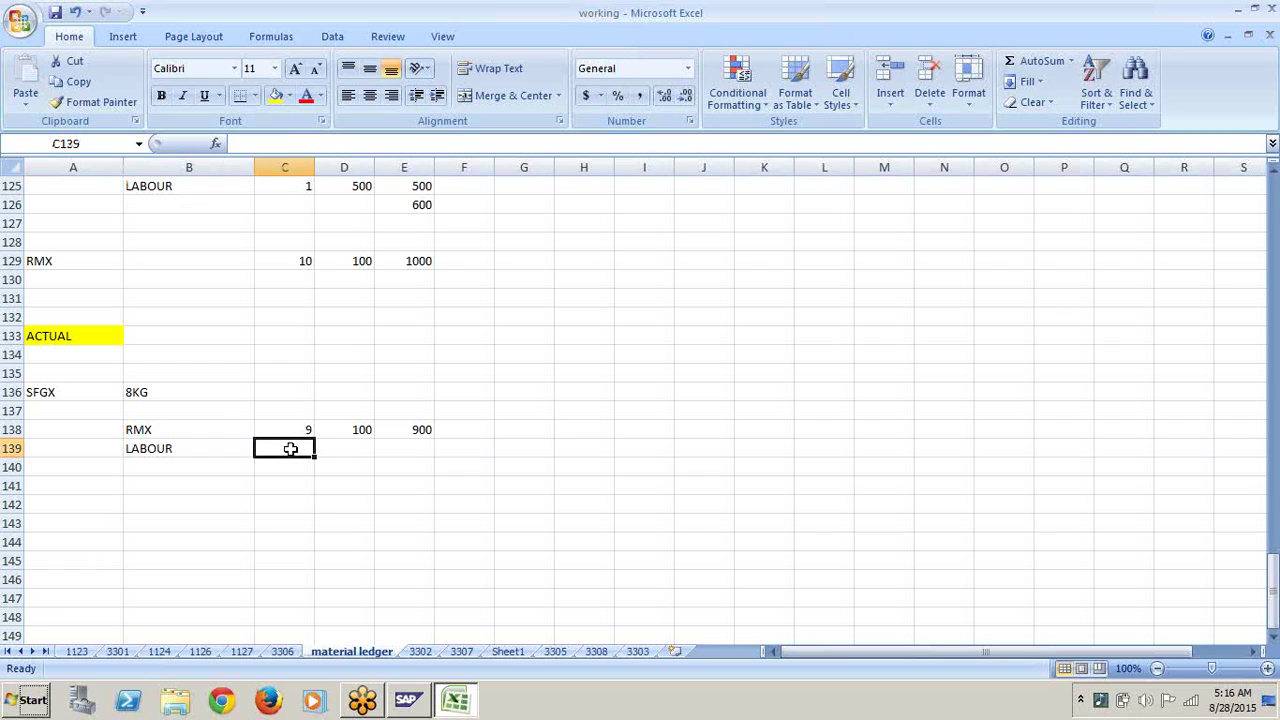
{"action": "type", "text": "12"}
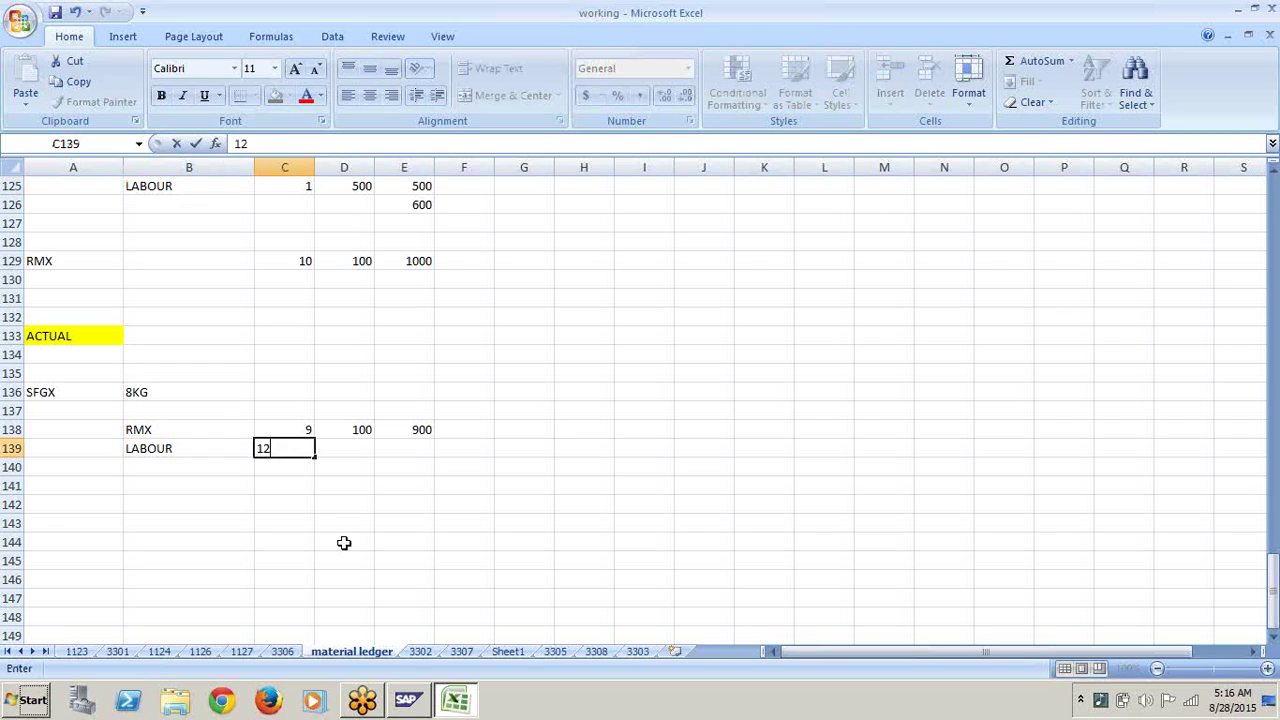
{"action": "left_click", "coordinate": [358, 449]}
{"action": "type", "text": "500"}
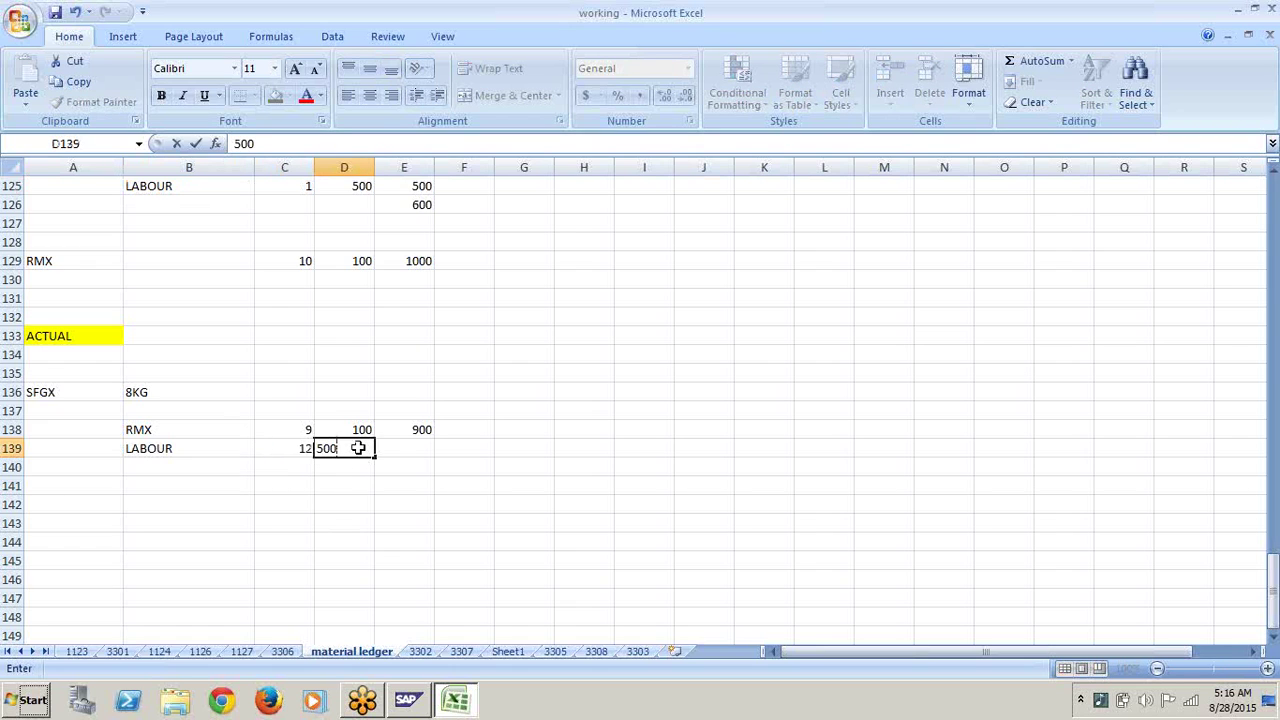
{"action": "key", "text": "Tab"}
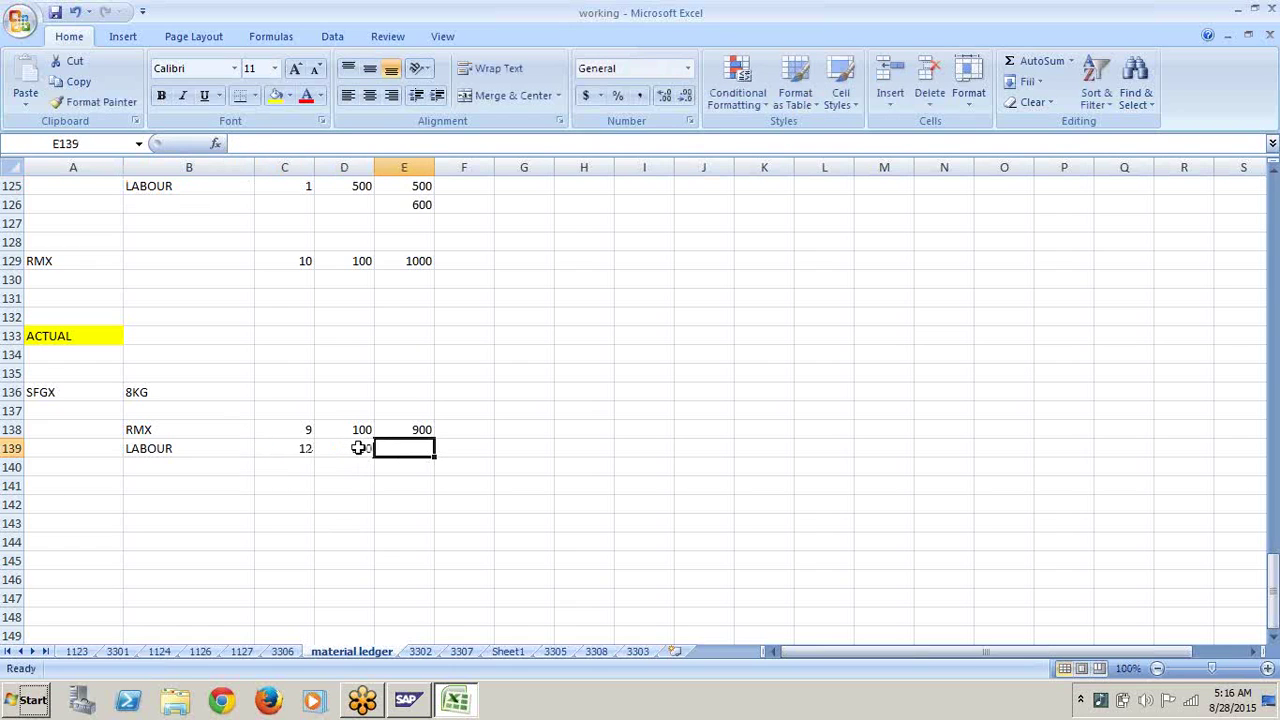
{"action": "type", "text": "6000"}
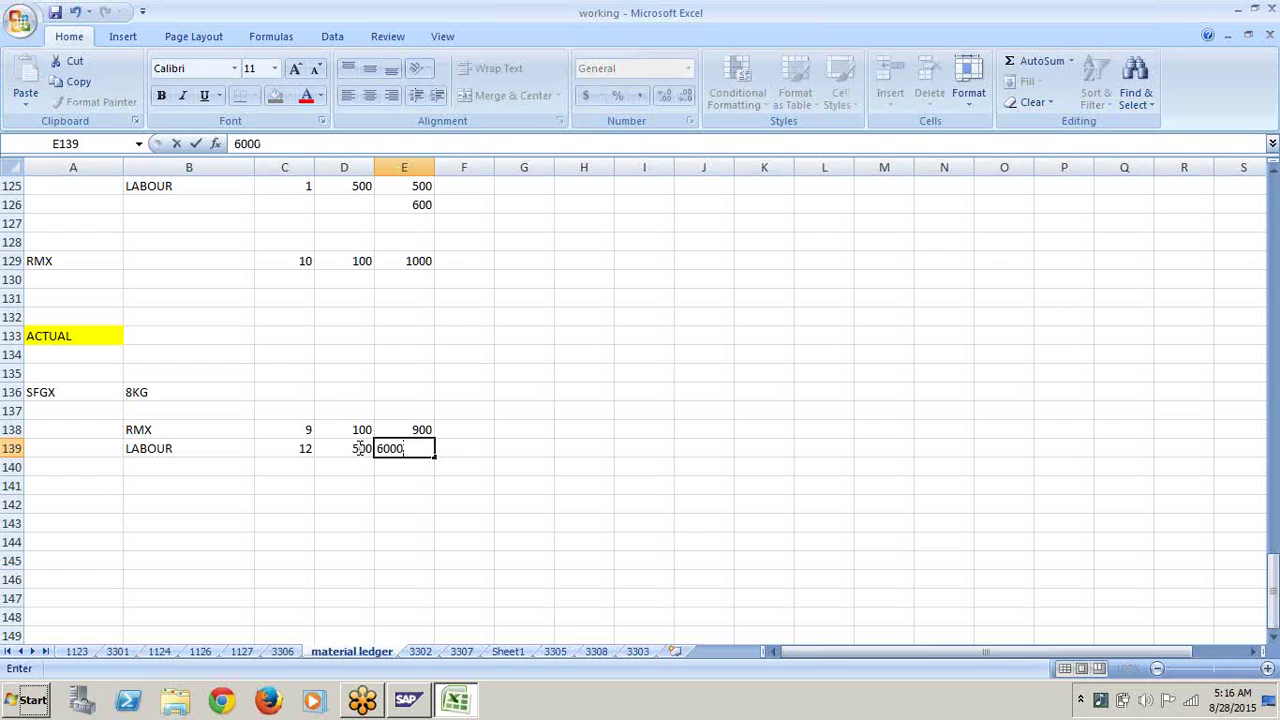
{"action": "left_click", "coordinate": [407, 524]}
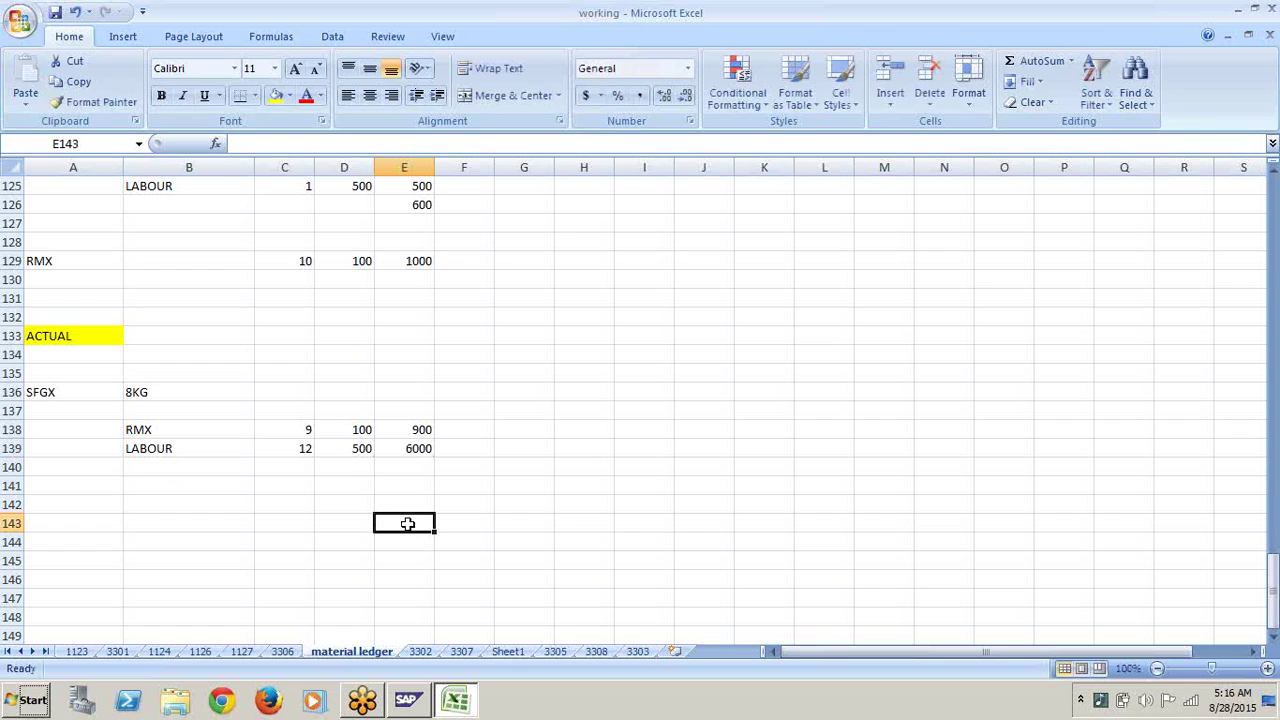
Step: Total the actual RMX and LABOUR amounts in cell E140 with AutoSum
{"action": "left_click_drag", "start_coordinate": [421, 430], "coordinate": [421, 467]}
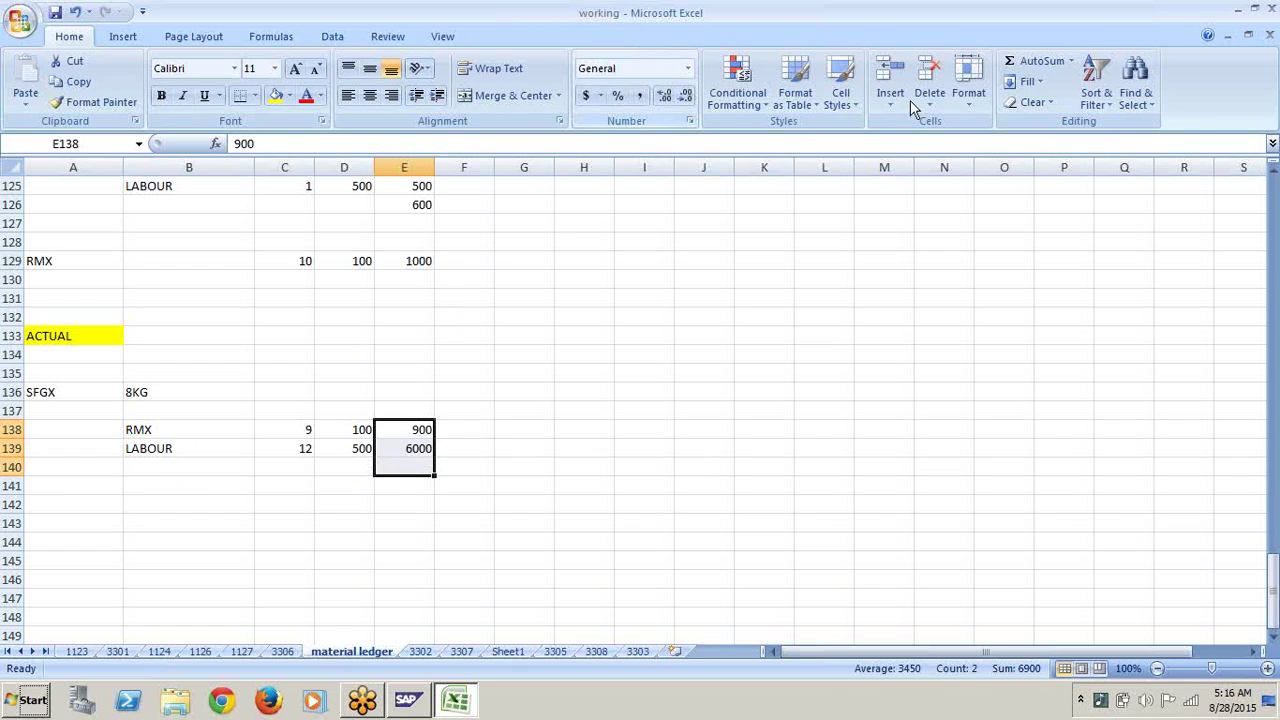
{"action": "left_click", "coordinate": [1042, 62]}
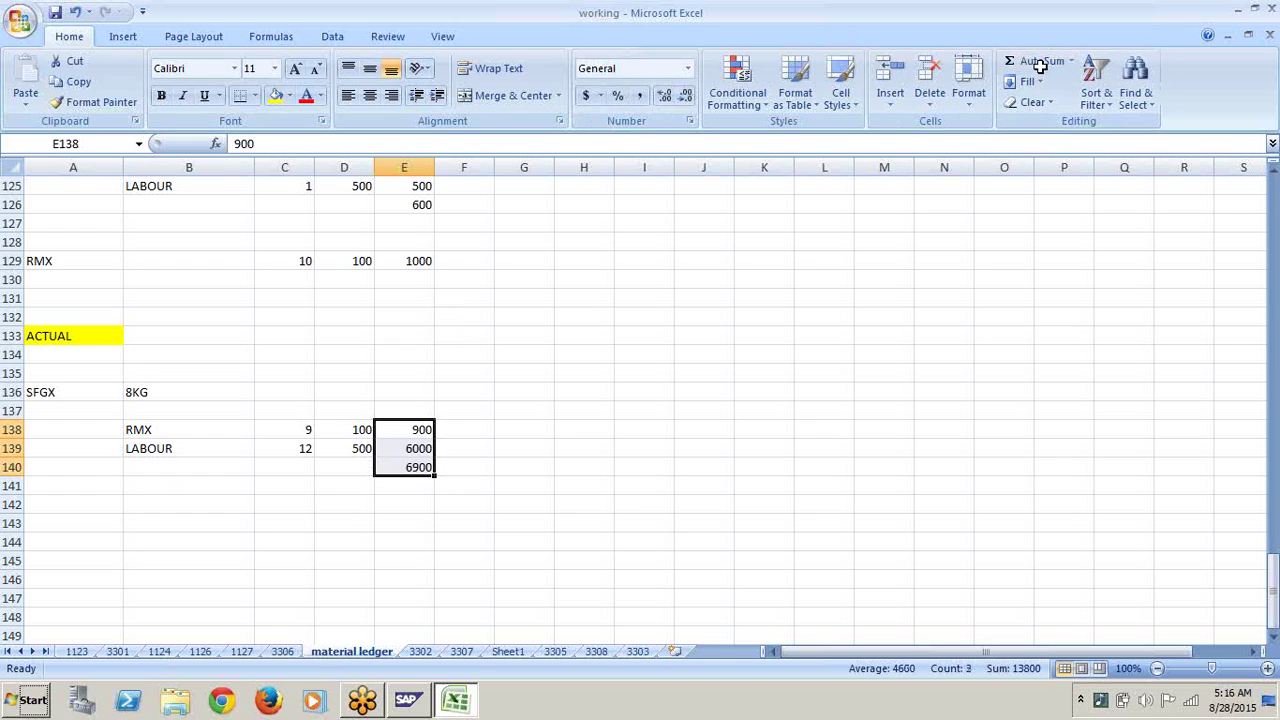
{"action": "left_click", "coordinate": [630, 496]}
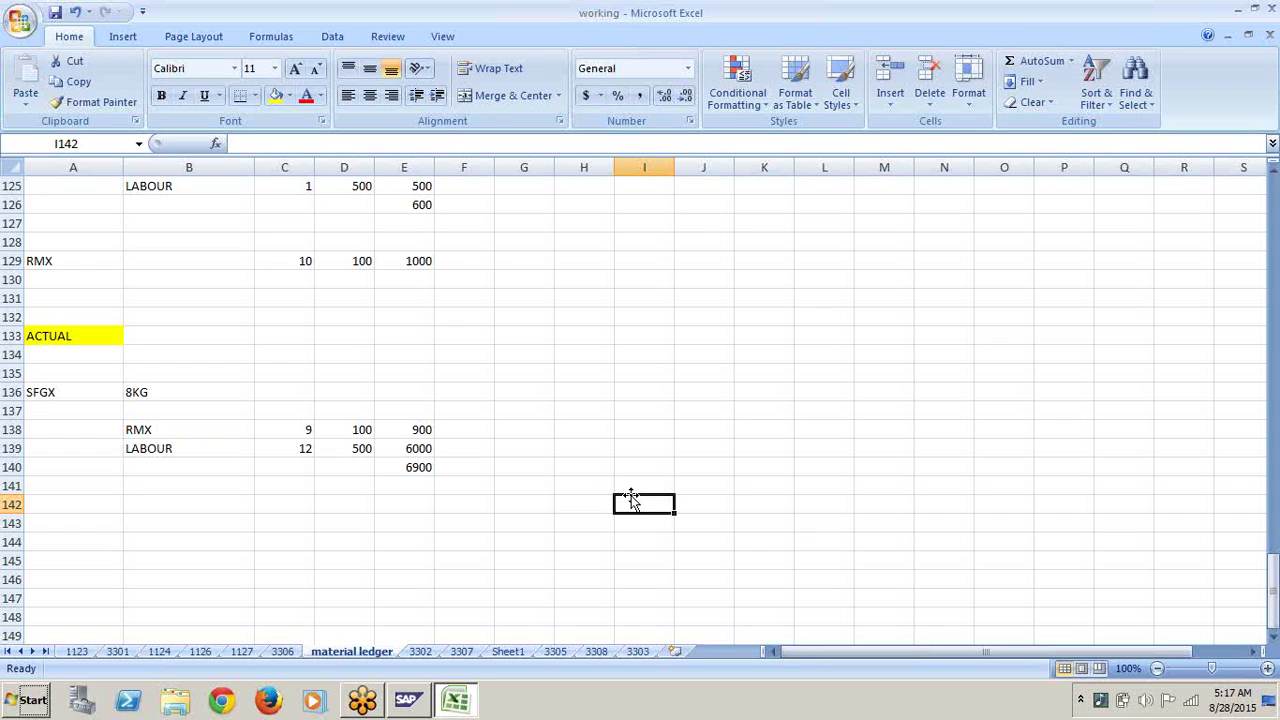
Step: Compare the planned SFGX unit cost in E126 with the actual total in E140 and the produced quantity in B136
{"action": "left_click", "coordinate": [400, 206]}
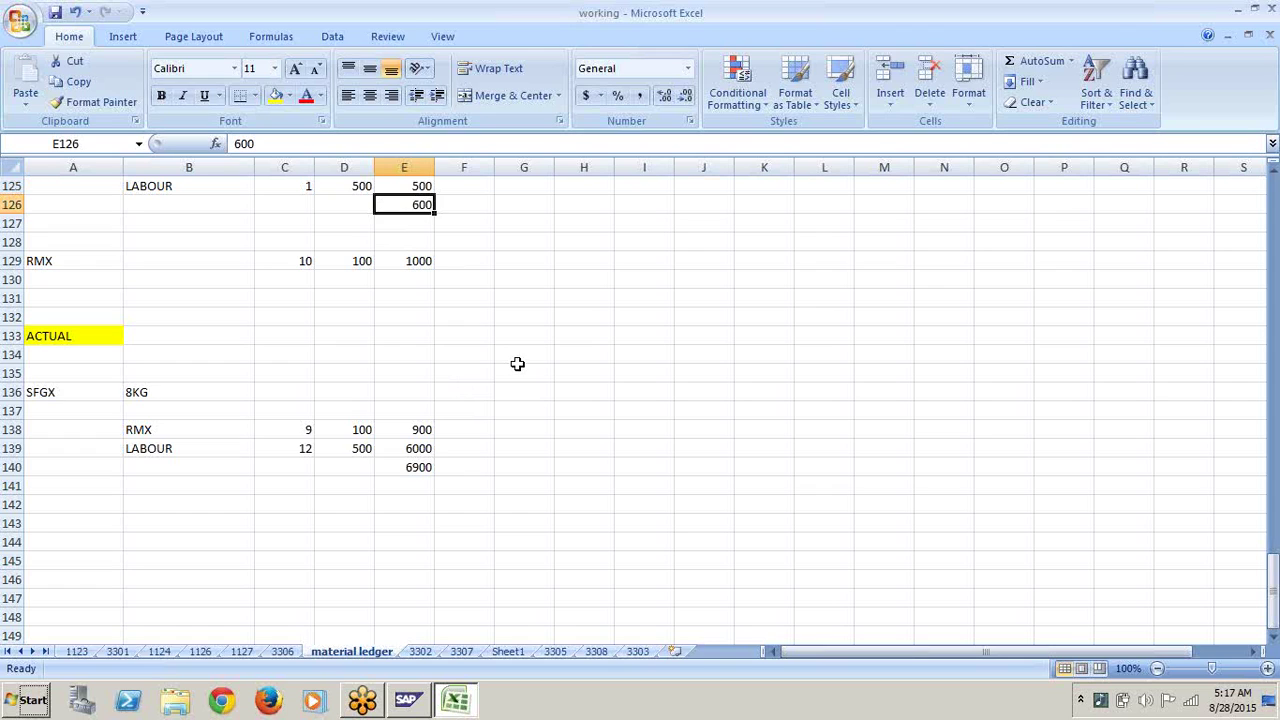
{"action": "left_click", "coordinate": [424, 468]}
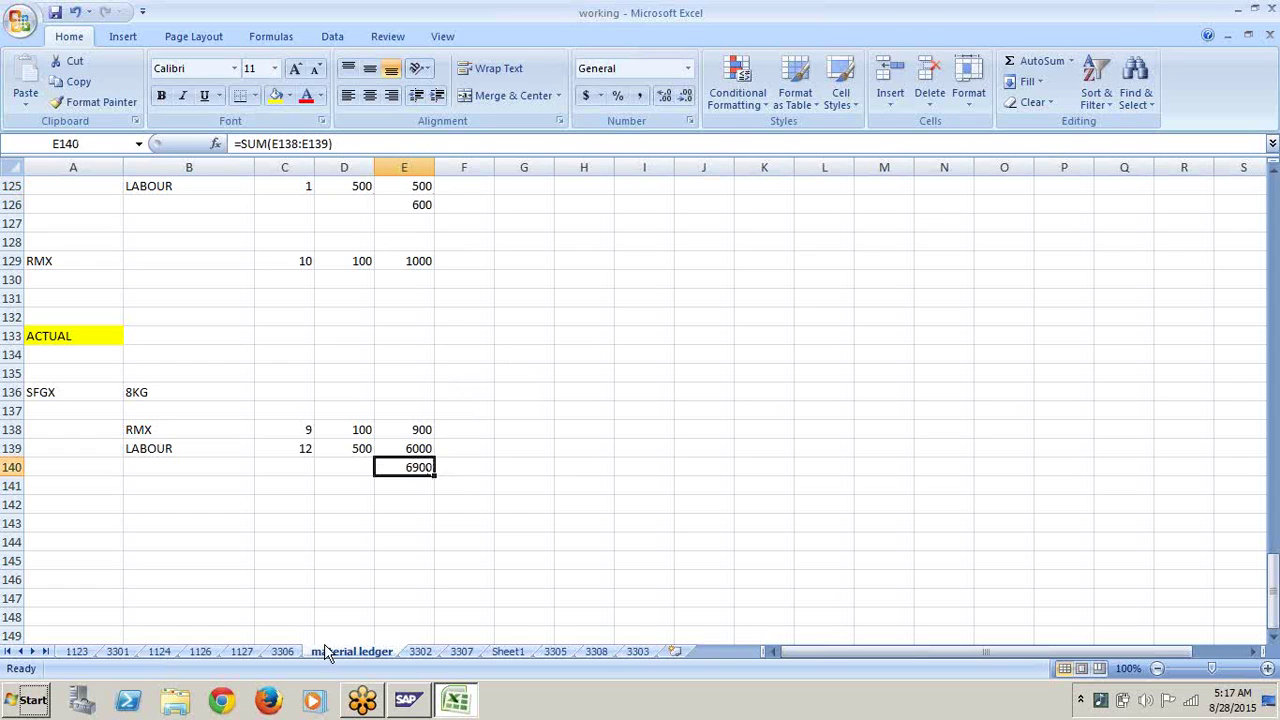
{"action": "left_click", "coordinate": [194, 392]}
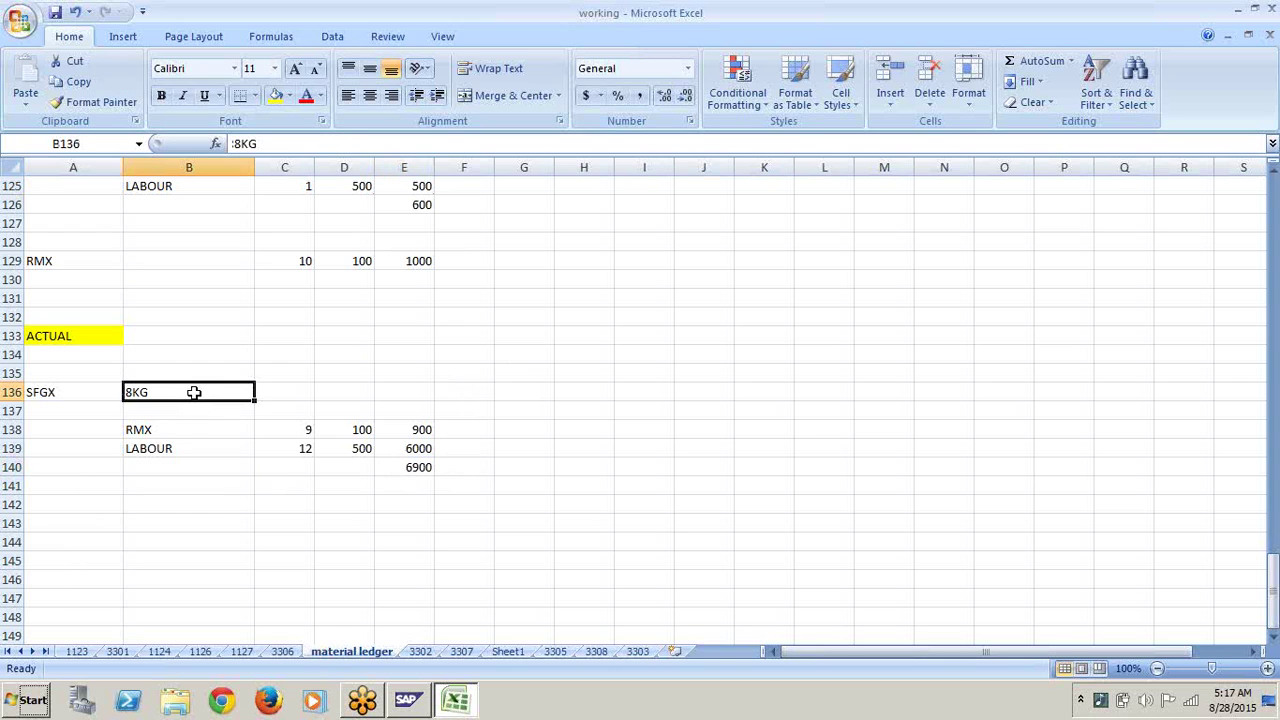
{"action": "left_click", "coordinate": [238, 487]}
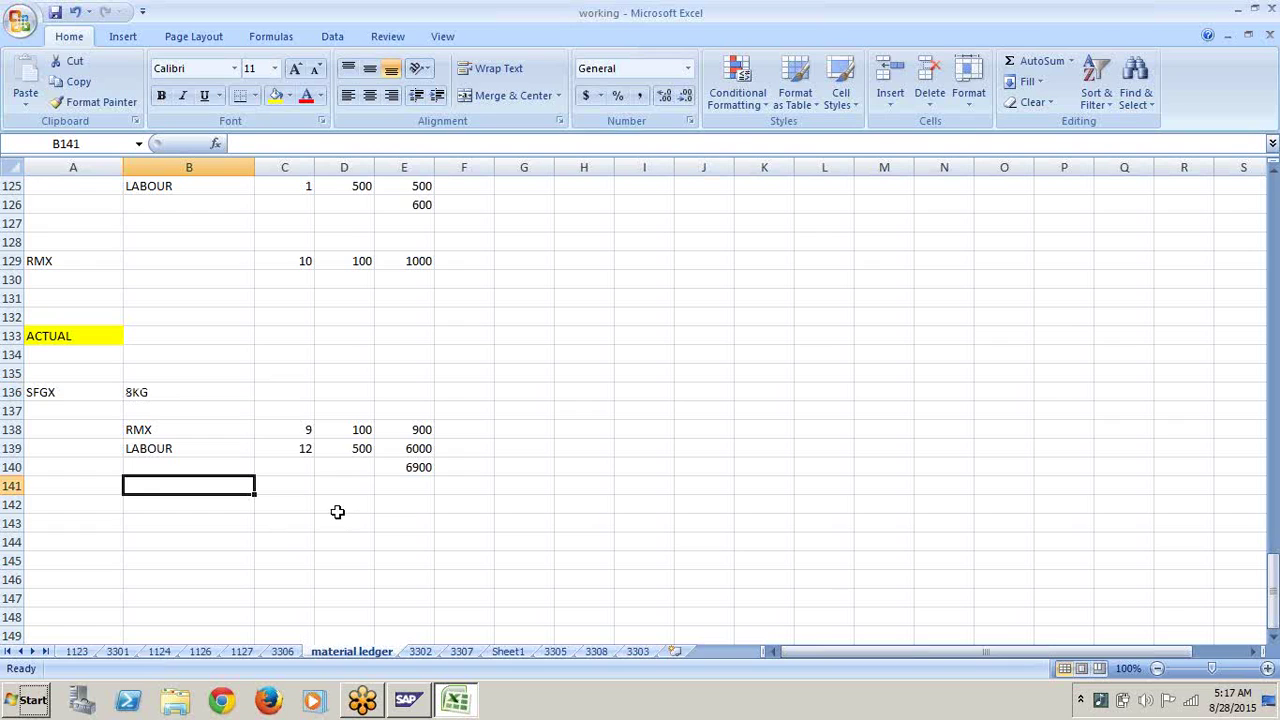
Step: Add a PALN line in B142:E142 with quantity 8, rate 600 and amount 4800
{"action": "left_click", "coordinate": [298, 497]}
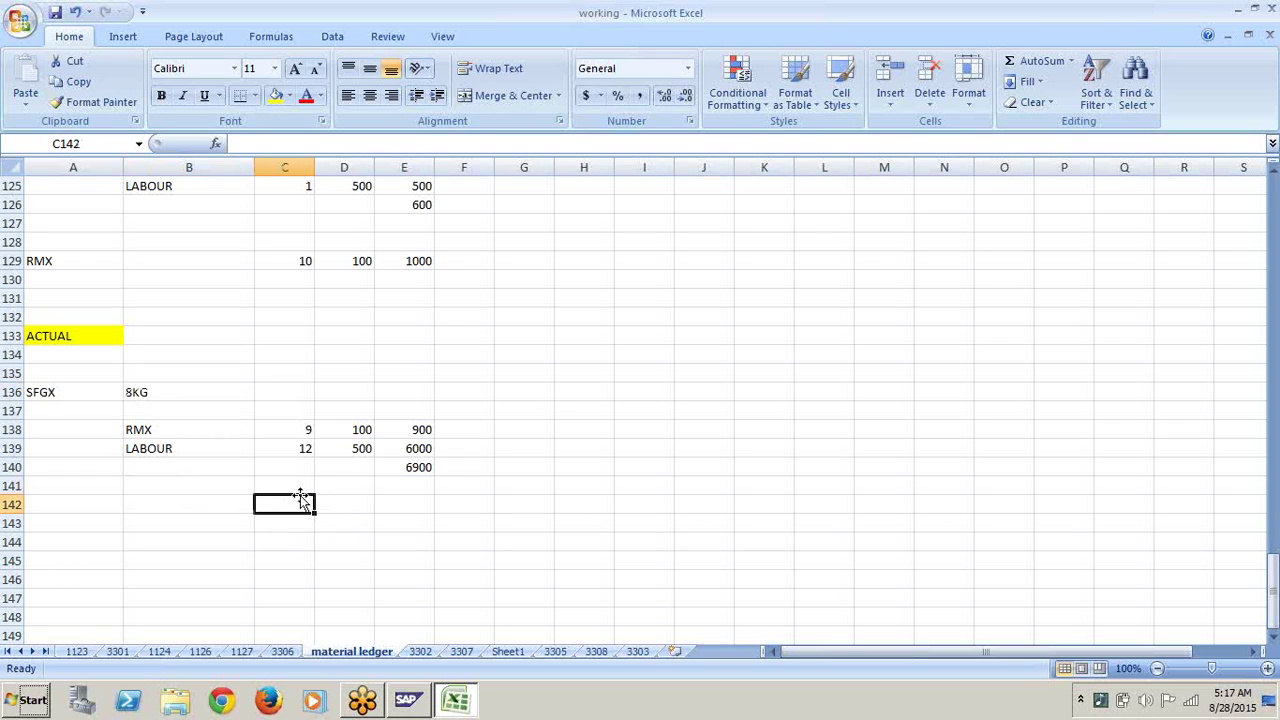
{"action": "left_click", "coordinate": [233, 507]}
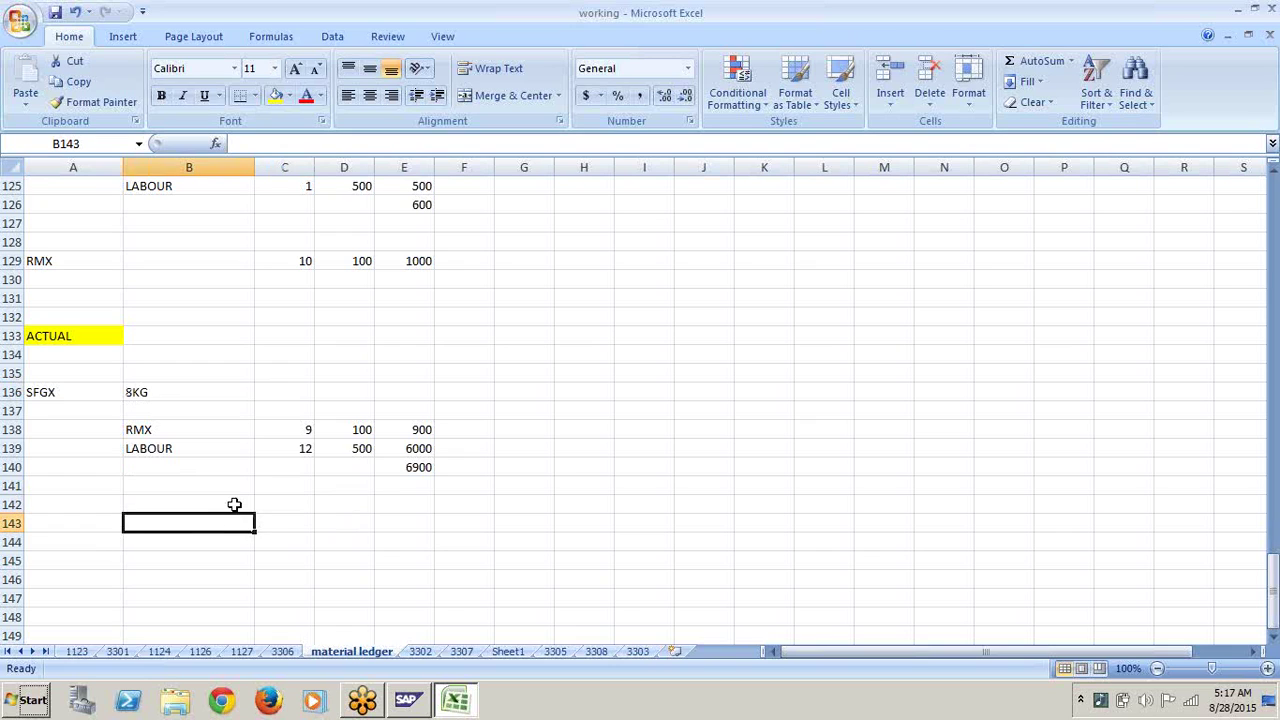
{"action": "type", "text": "PALN"}
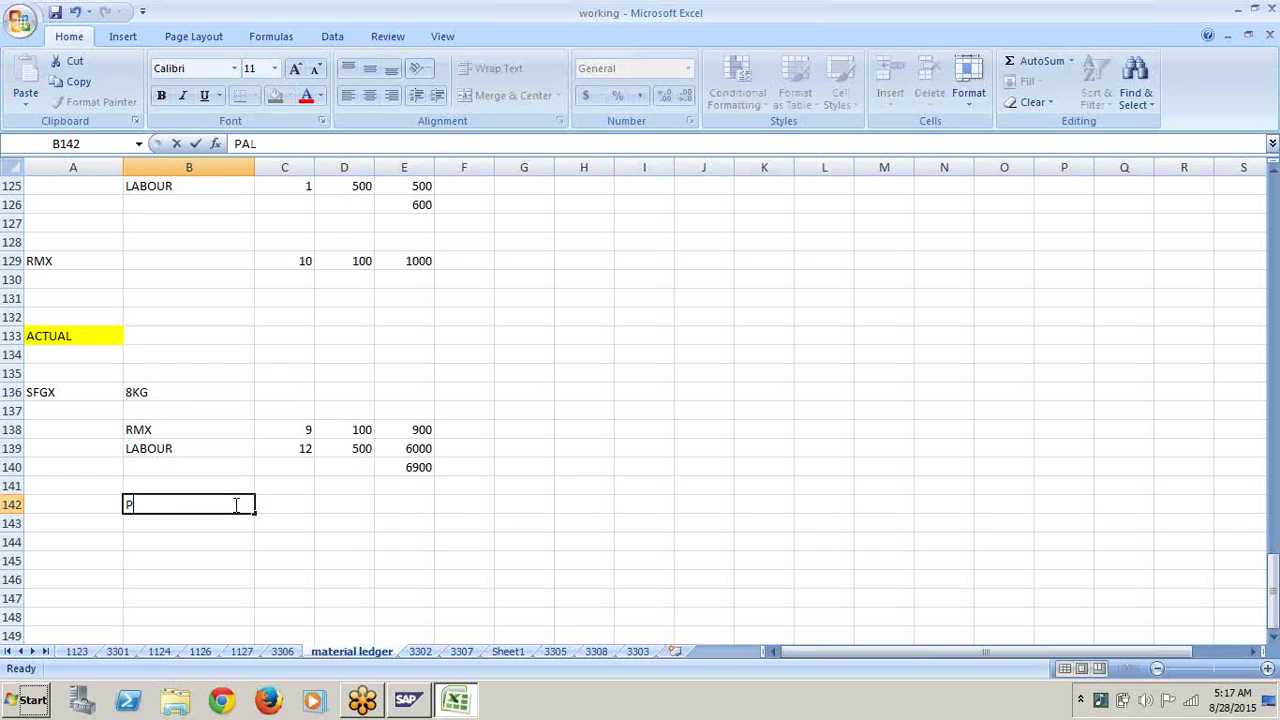
{"action": "left_click", "coordinate": [286, 511]}
{"action": "type", "text": "8"}
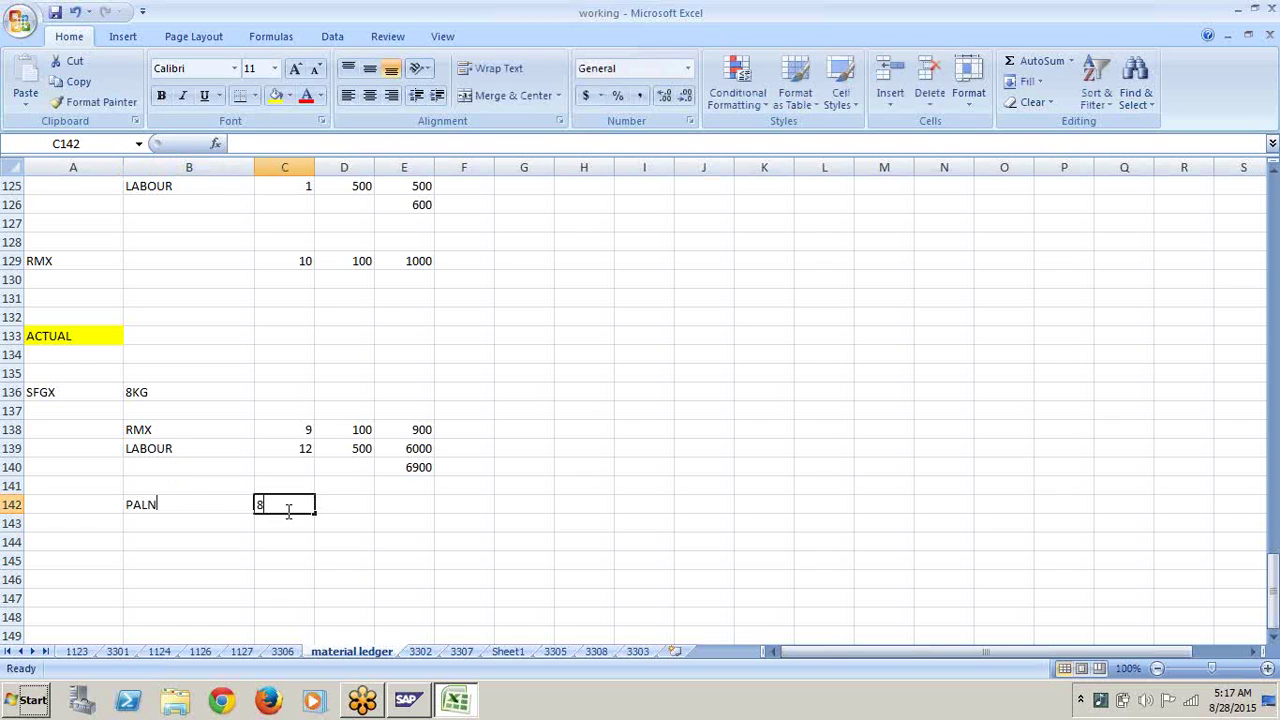
{"action": "key", "text": "Tab"}
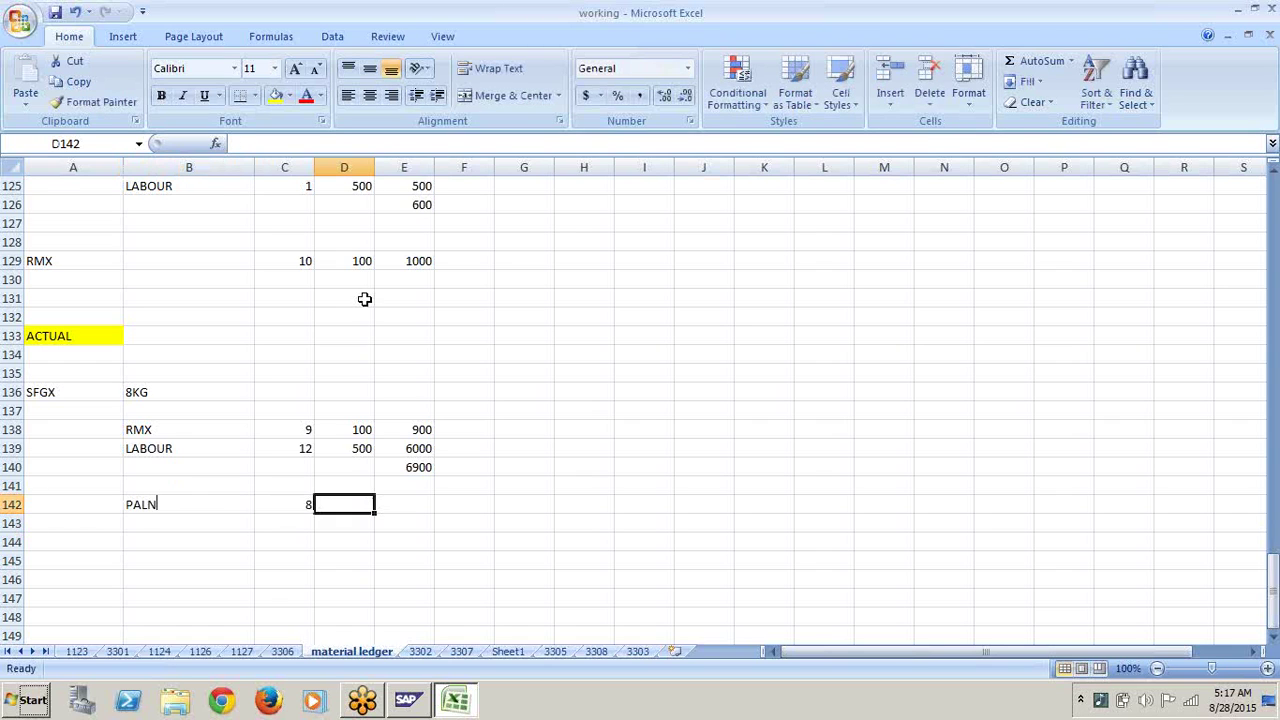
{"action": "left_click", "coordinate": [410, 205]}
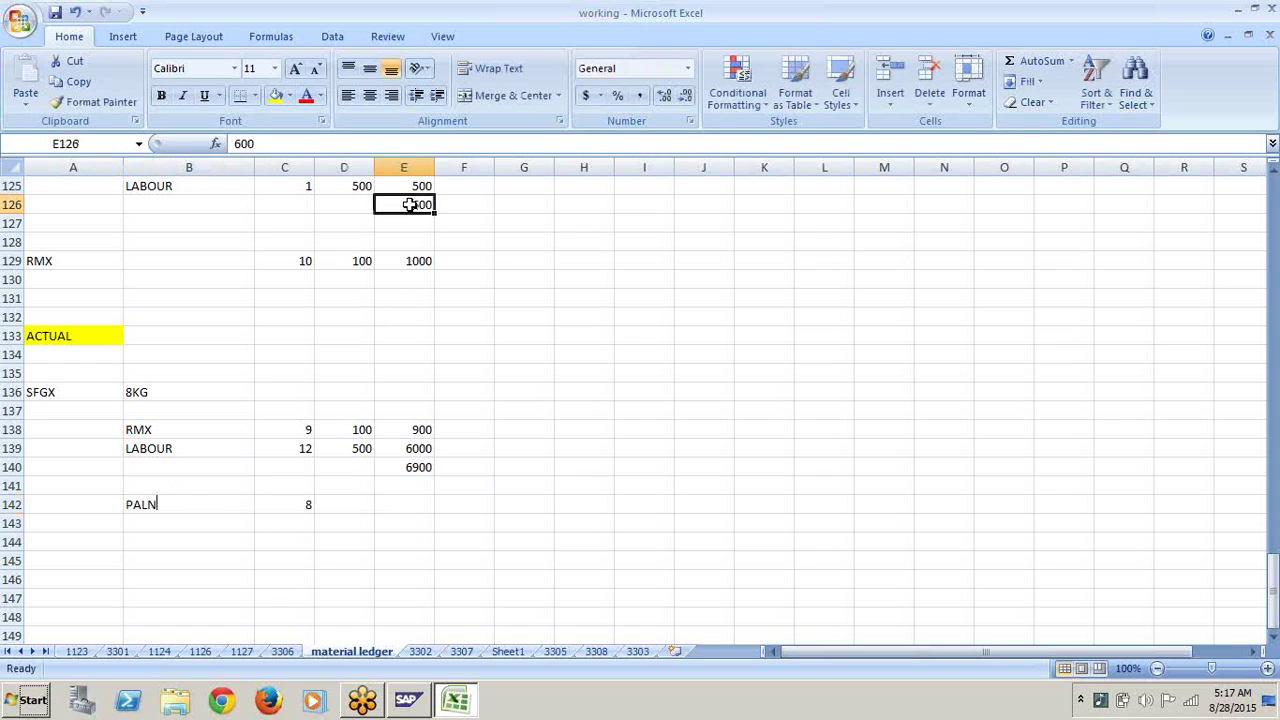
{"action": "left_click", "coordinate": [362, 505]}
{"action": "type", "text": "600"}
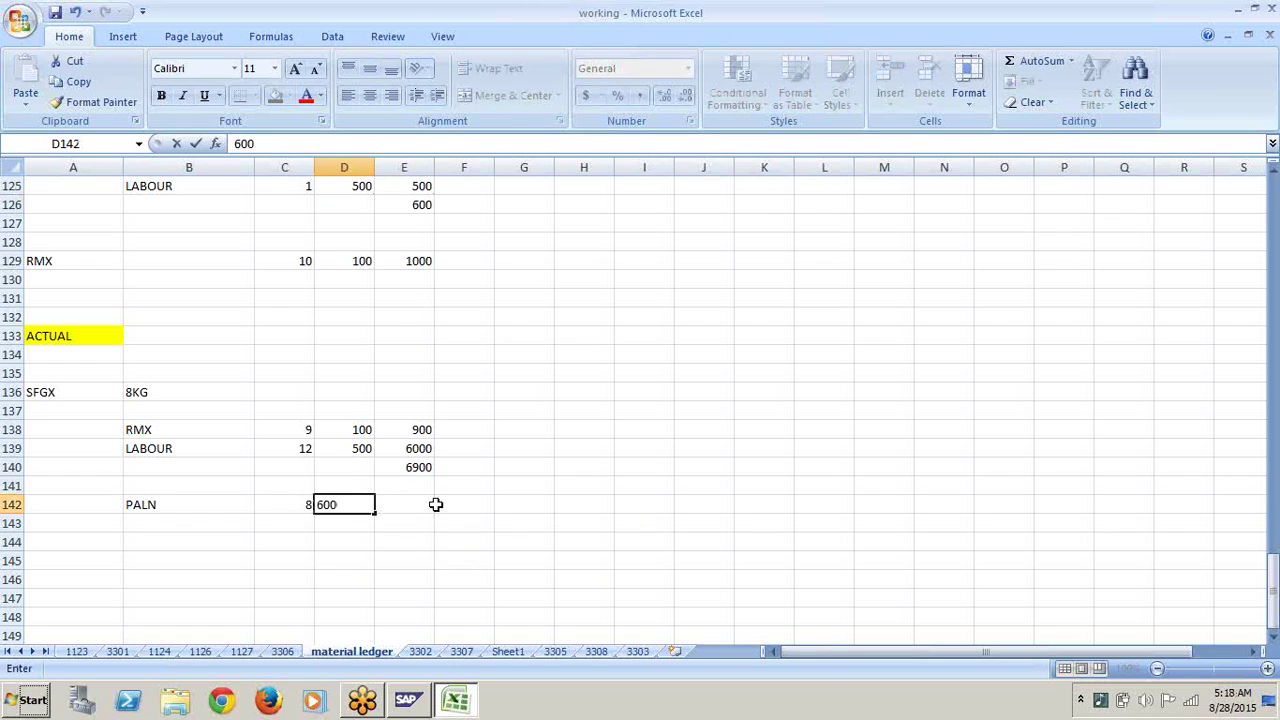
{"action": "left_click", "coordinate": [434, 505]}
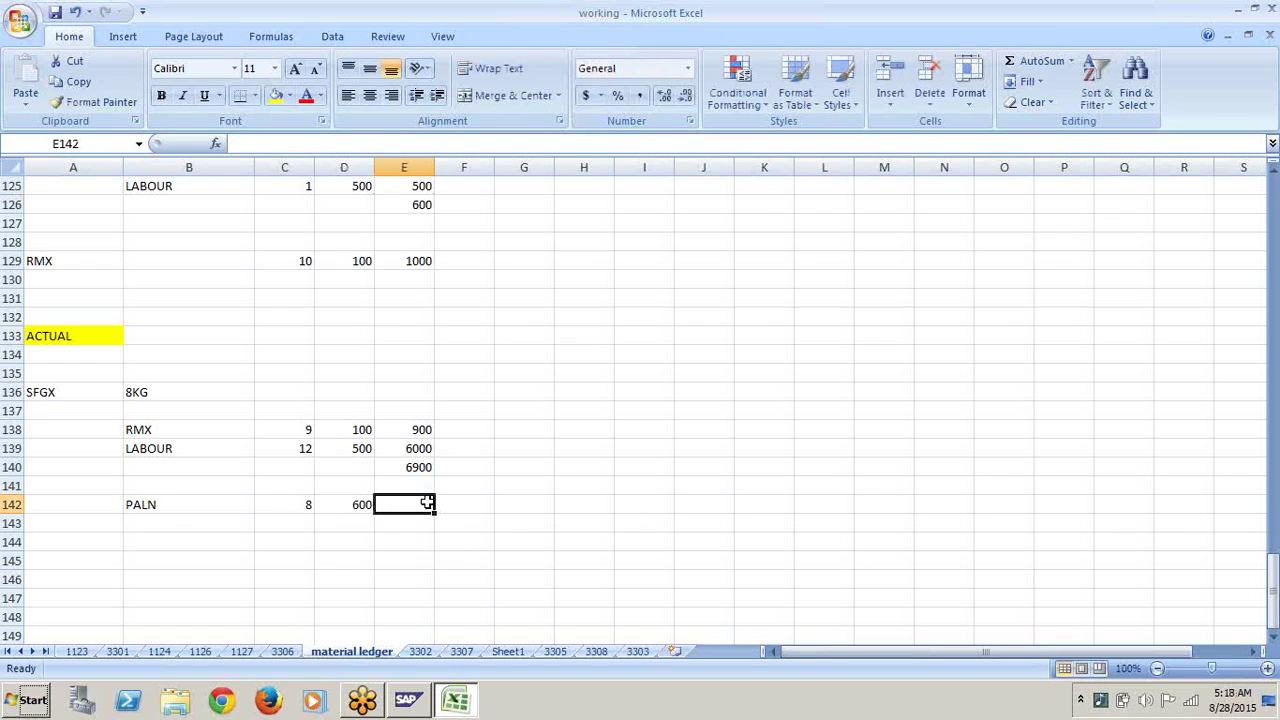
{"action": "type", "text": "4800"}
{"action": "key", "text": "Return"}
{"action": "key", "text": "Return"}
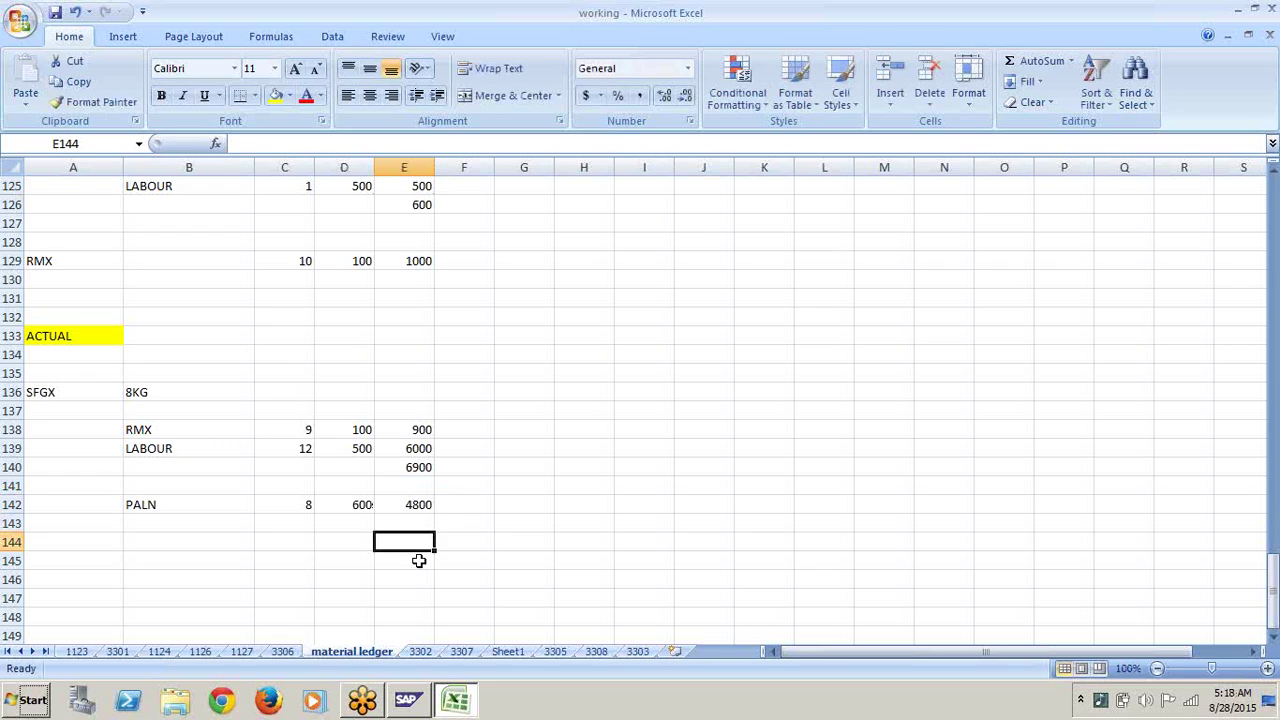
Step: Calculate the difference between the actual total and the planned amount in E143 with the formula =E140-E142
{"action": "key", "text": "Up"}
{"action": "type", "text": "="}
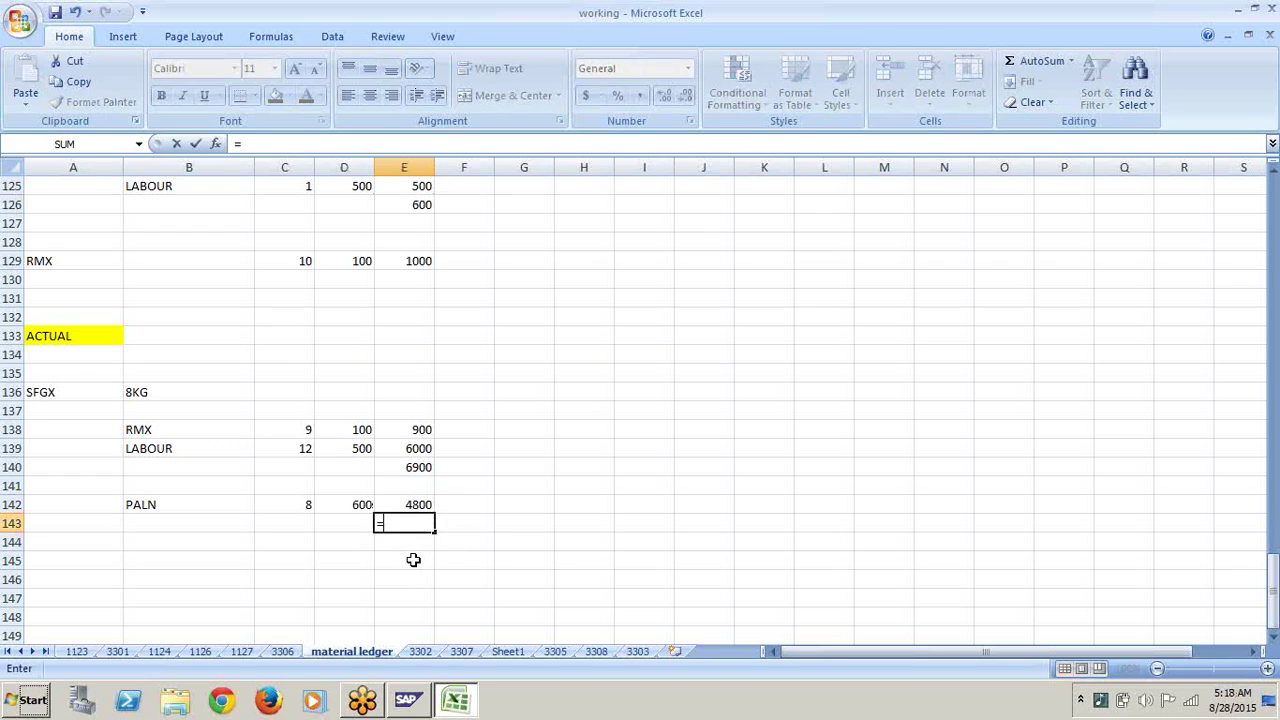
{"action": "left_click", "coordinate": [415, 467]}
{"action": "type", "text": "-"}
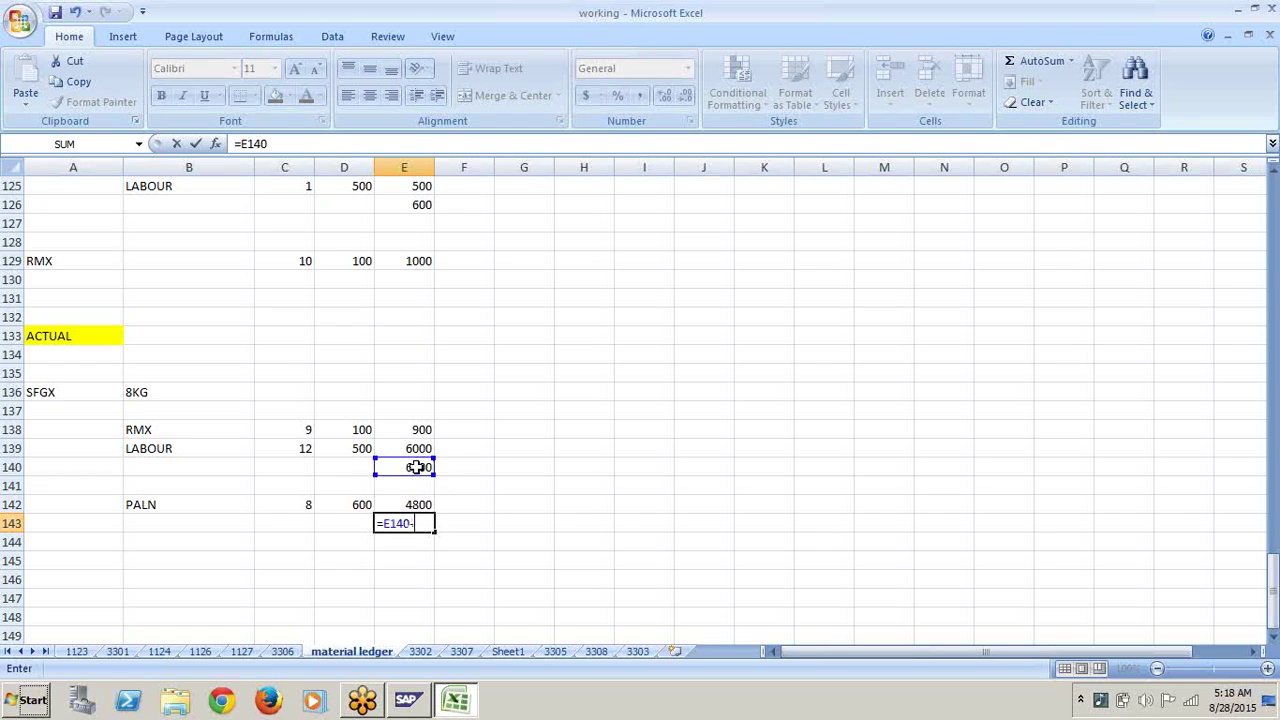
{"action": "left_click", "coordinate": [415, 503]}
{"action": "key", "text": "Return"}
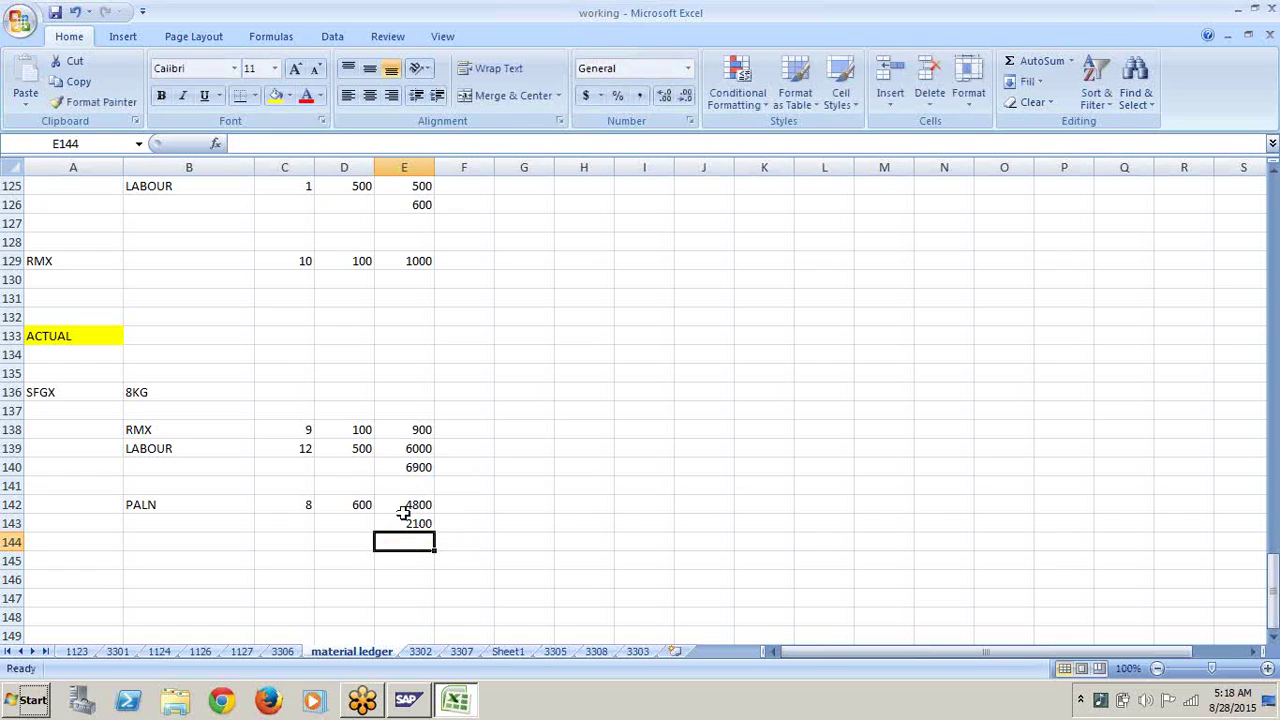
{"action": "left_click", "coordinate": [420, 527]}
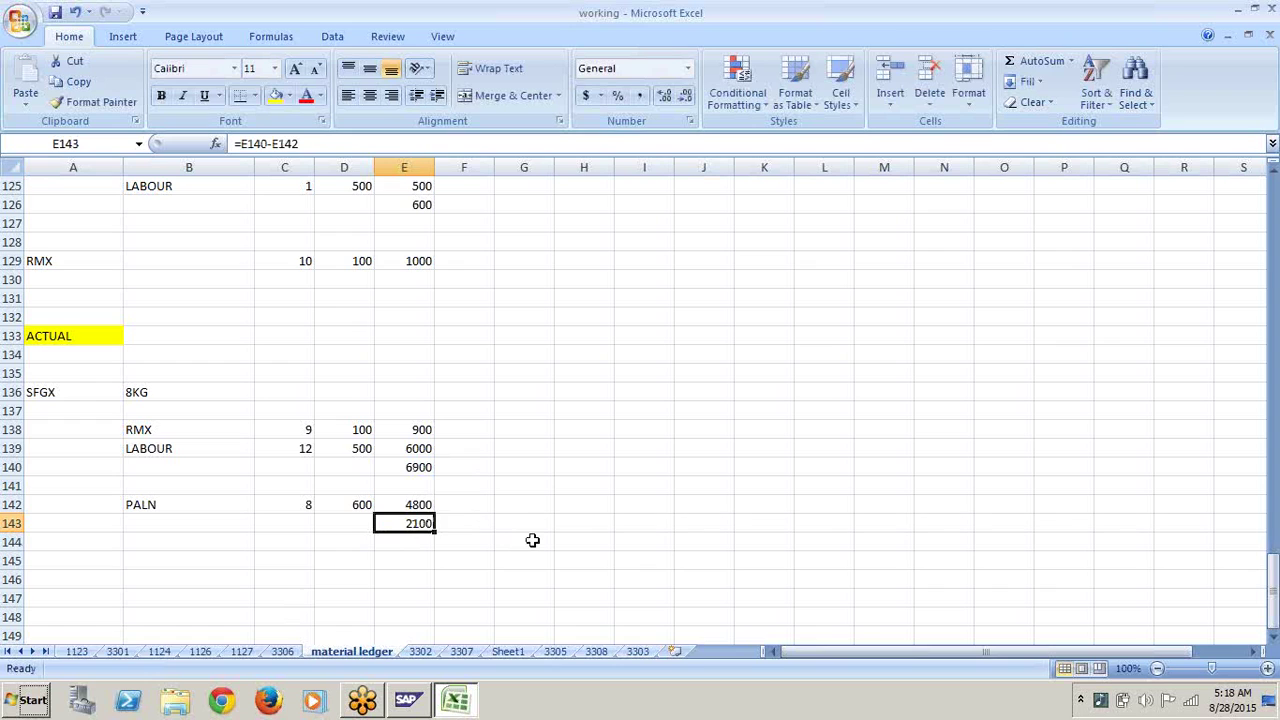
Step: Label the difference PROD VARIANCE in B143 and highlight its amount in E143 in yellow
{"action": "left_click", "coordinate": [205, 527]}
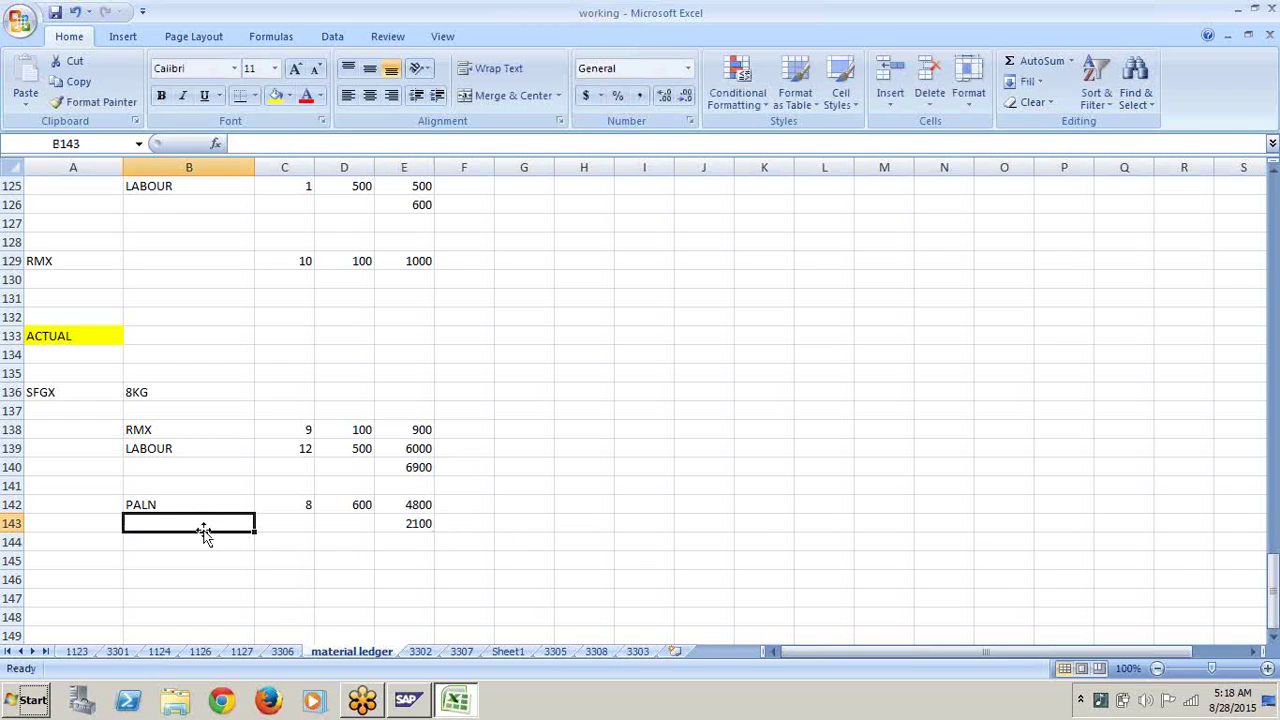
{"action": "type", "text": "PROD VA"}
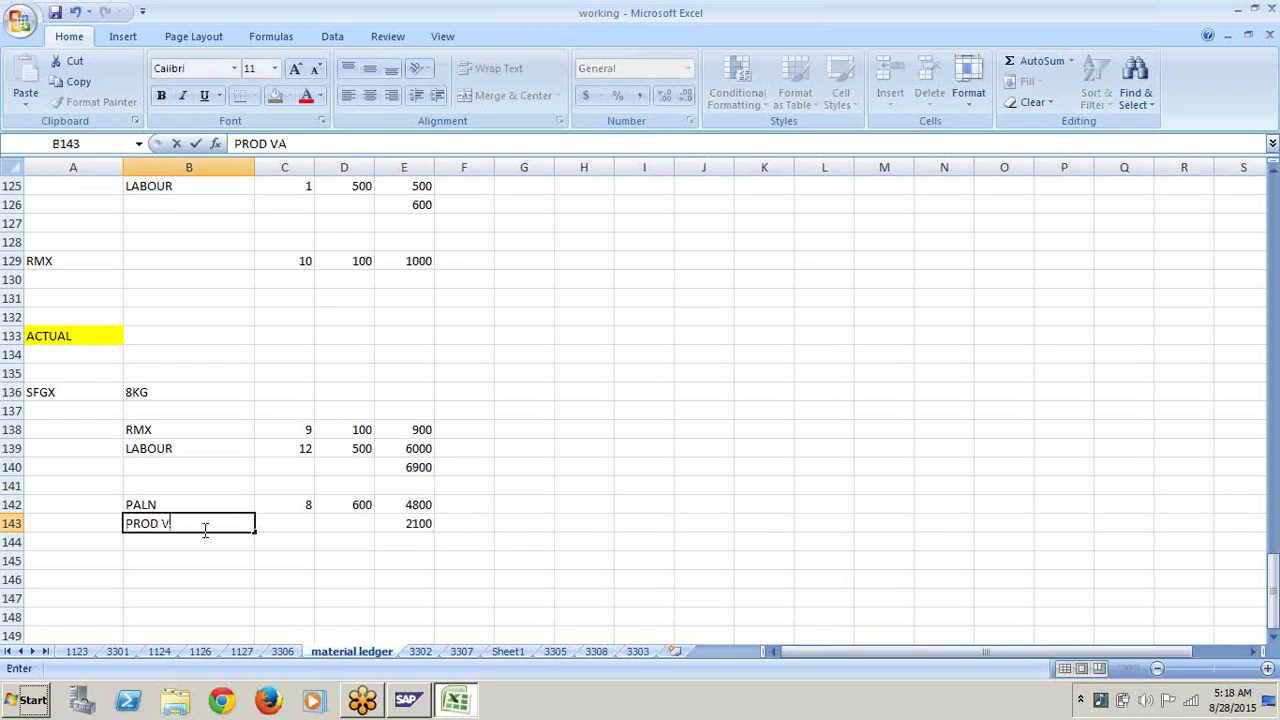
{"action": "type", "text": "RIANCE"}
{"action": "left_click", "coordinate": [290, 559]}
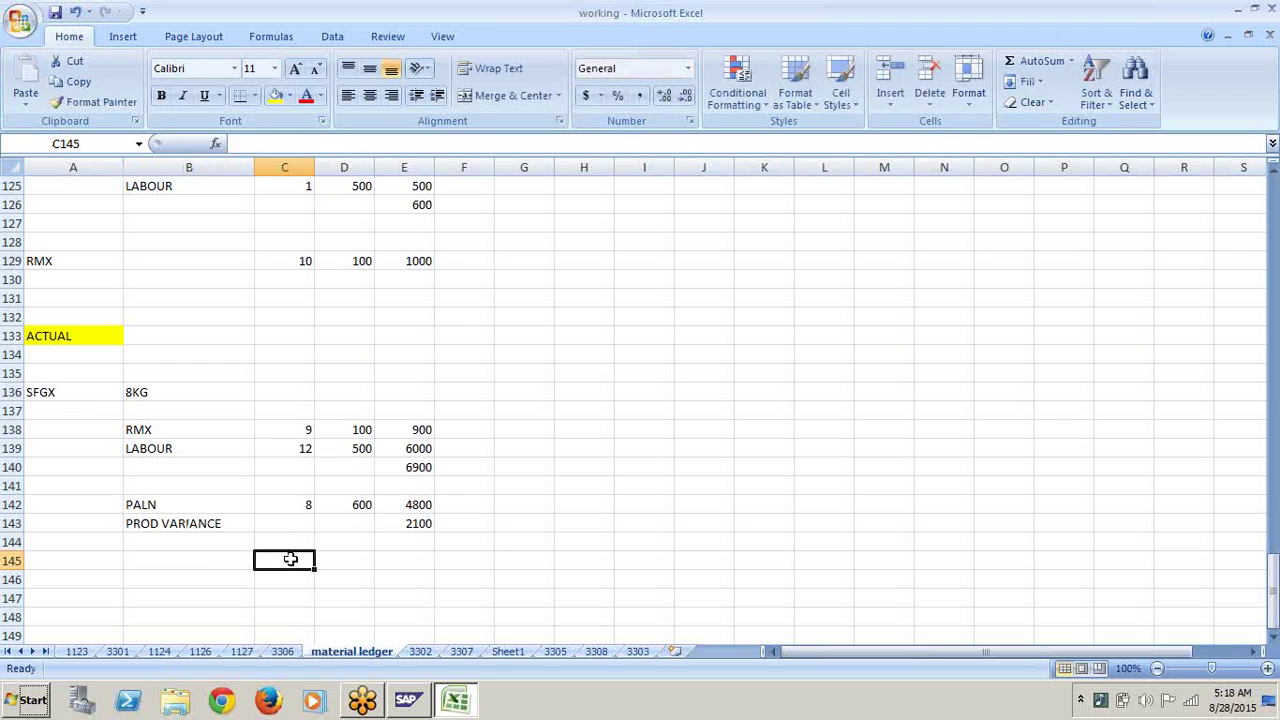
{"action": "left_click", "coordinate": [418, 524]}
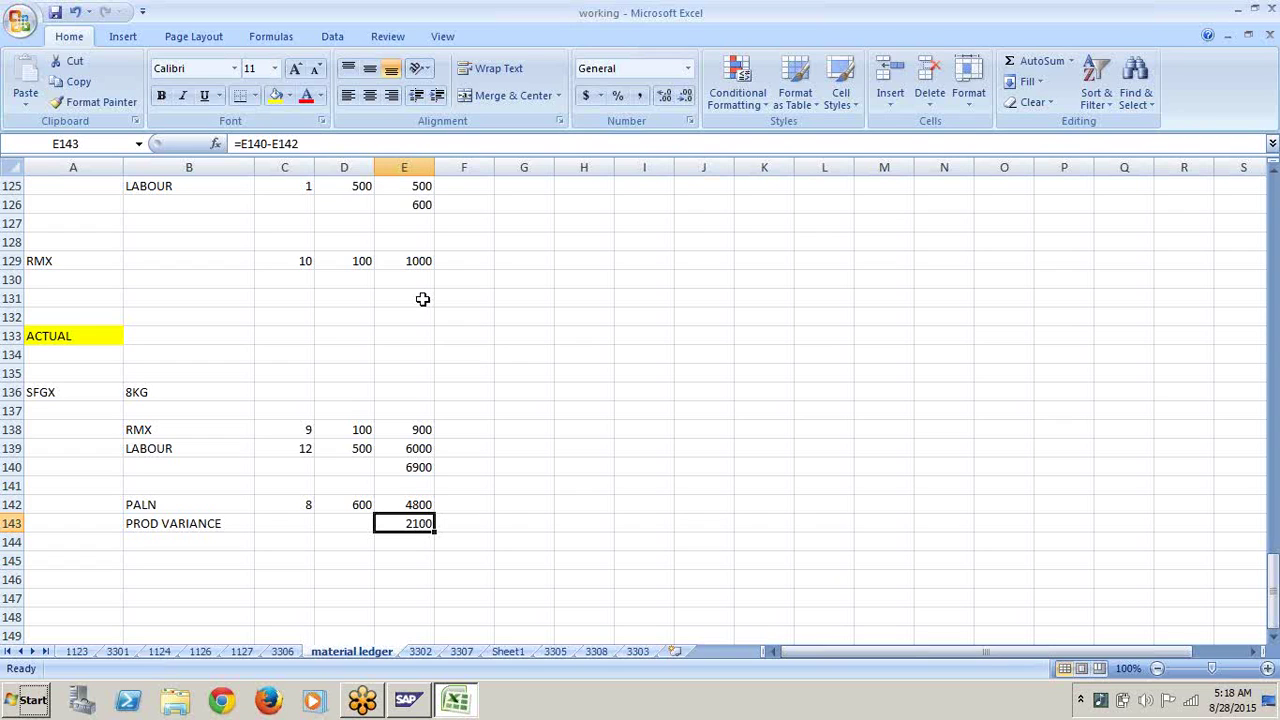
{"action": "left_click", "coordinate": [274, 96]}
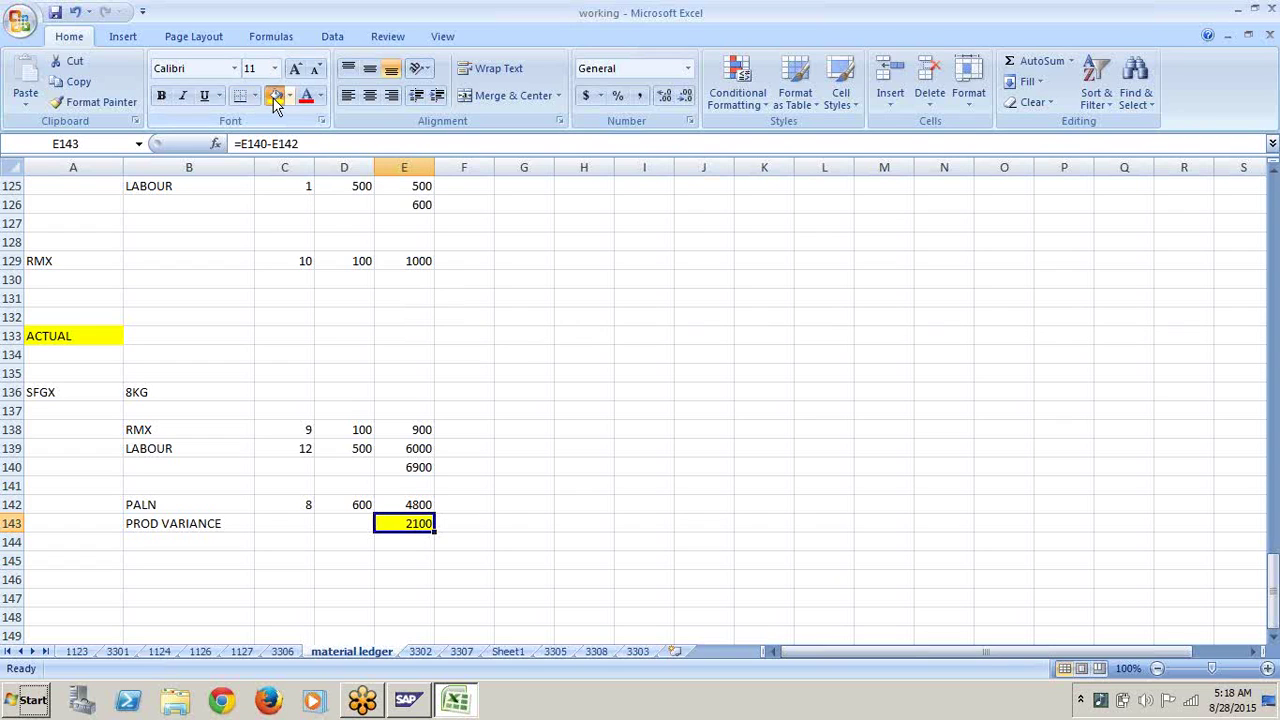
Step: Start the actual FGX block with FGX in A146 and the produced quantity 2KG in B146
{"action": "left_click", "coordinate": [268, 575]}
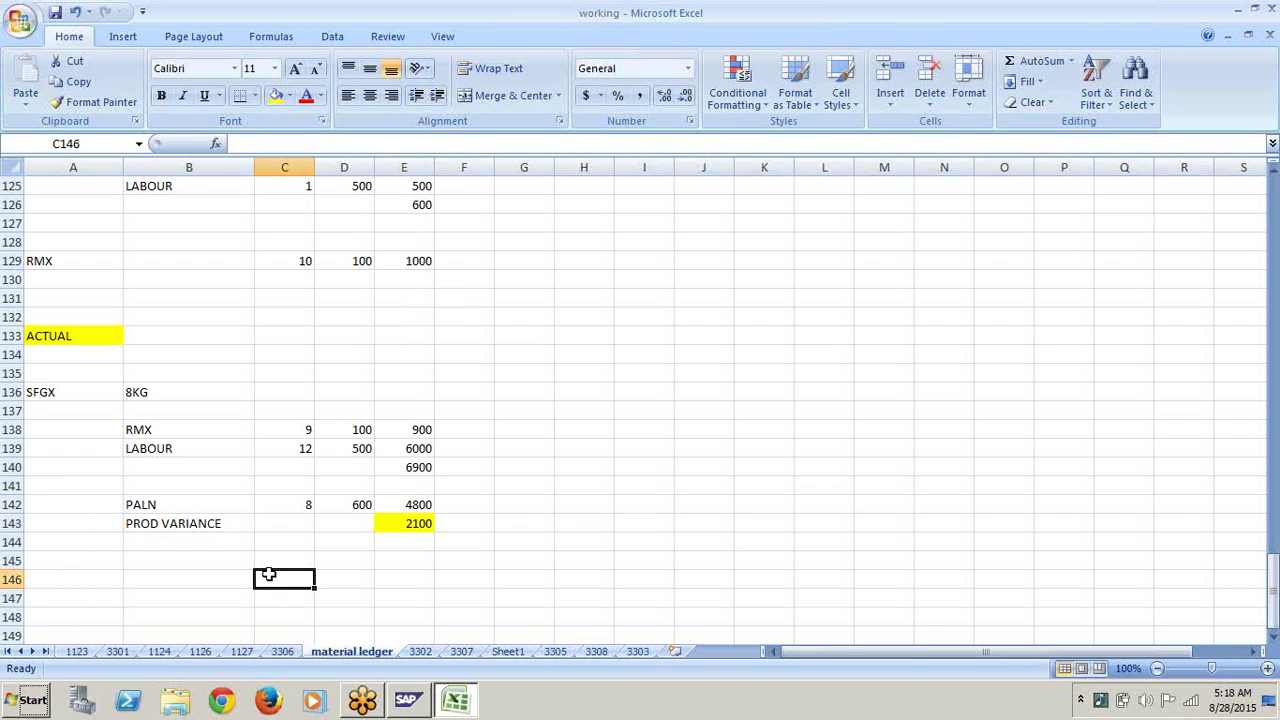
{"action": "left_click", "coordinate": [87, 583]}
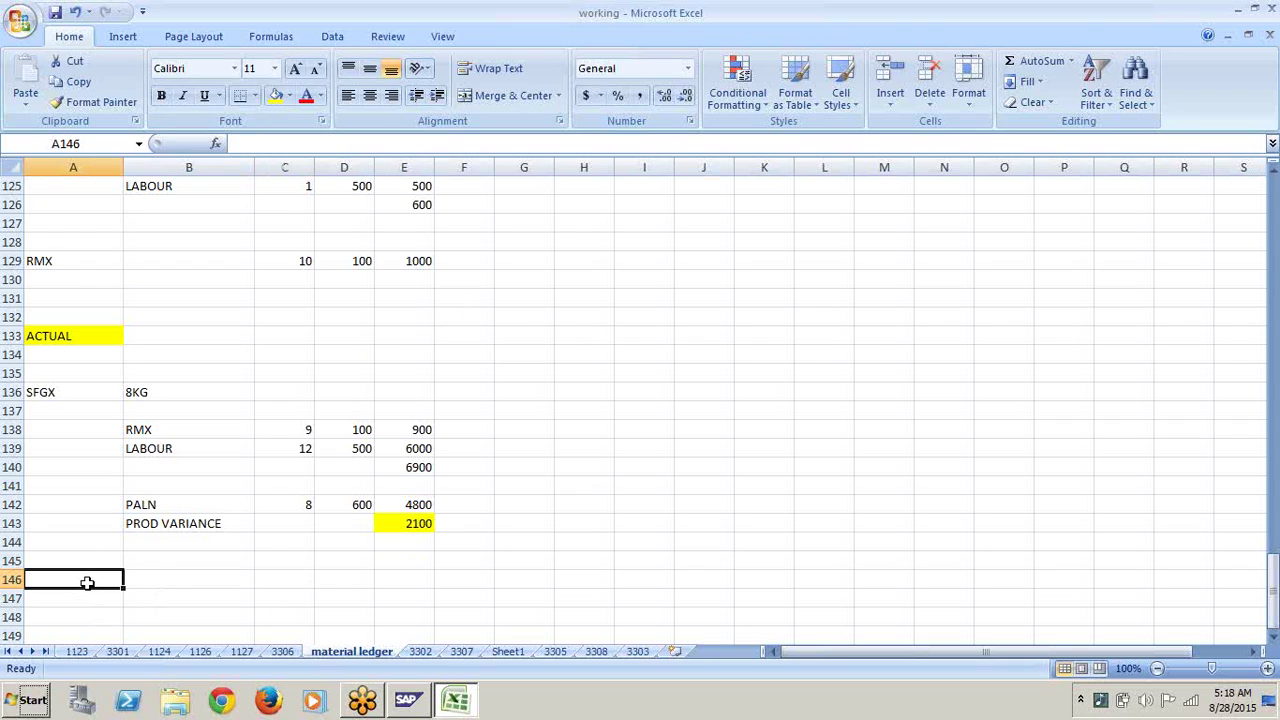
{"action": "type", "text": "FGX"}
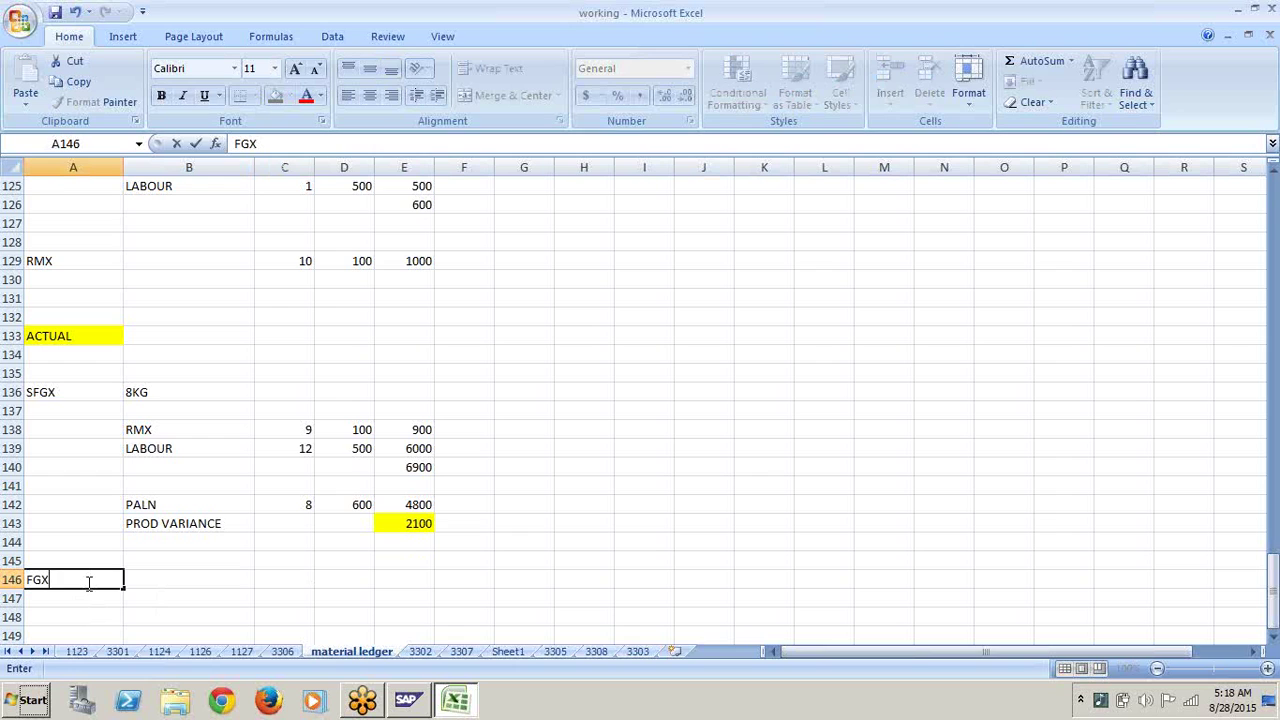
{"action": "left_click", "coordinate": [206, 597]}
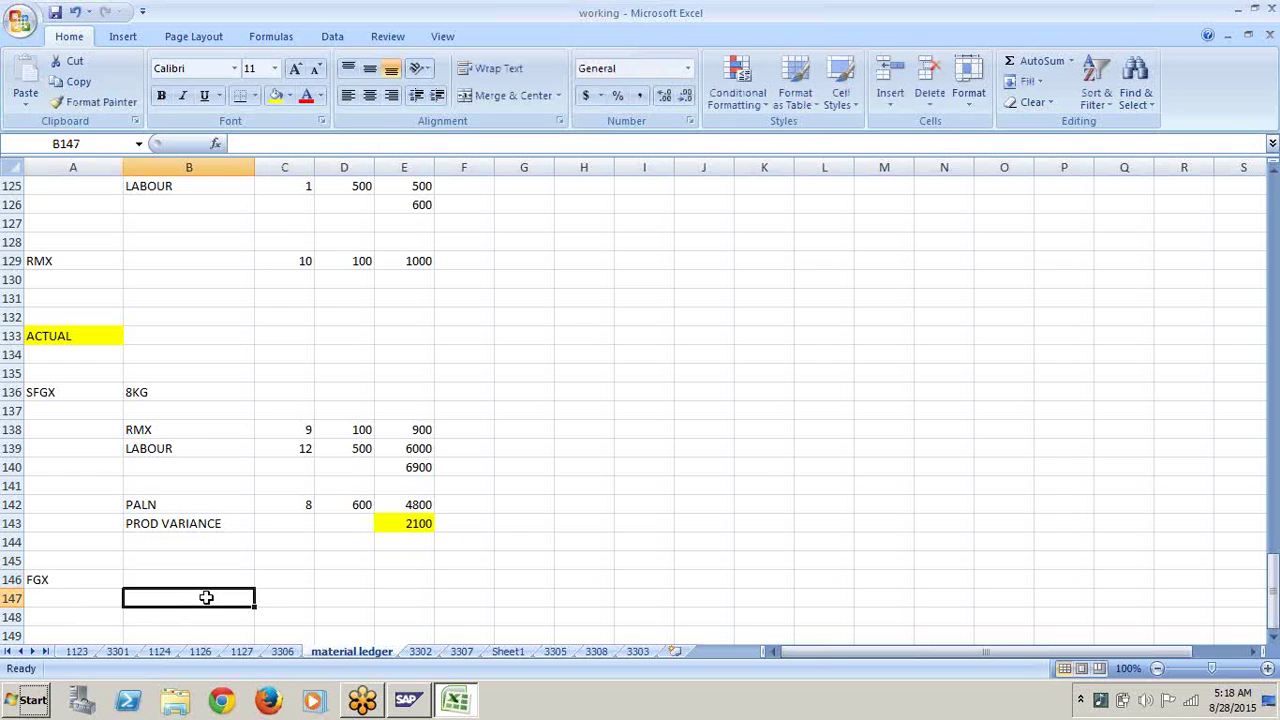
{"action": "key", "text": "Down"}
{"action": "key", "text": "Down"}
{"action": "key", "text": "Down"}
{"action": "key", "text": "Down"}
{"action": "key", "text": "Down"}
{"action": "key", "text": "Down"}
{"action": "key", "text": "Down"}
{"action": "key", "text": "Down"}
{"action": "key", "text": "Down"}
{"action": "key", "text": "Down"}
{"action": "key", "text": "Down"}
{"action": "key", "text": "Down"}
{"action": "key", "text": "Down"}
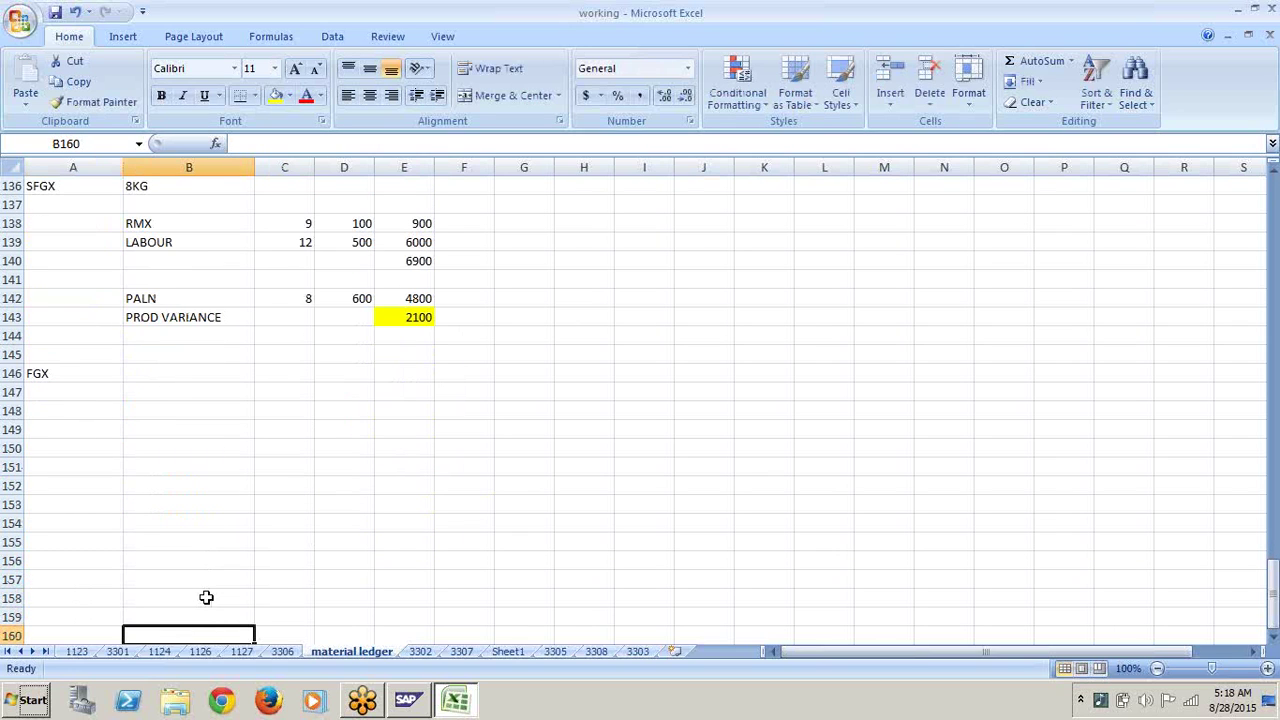
{"action": "left_click", "coordinate": [186, 394]}
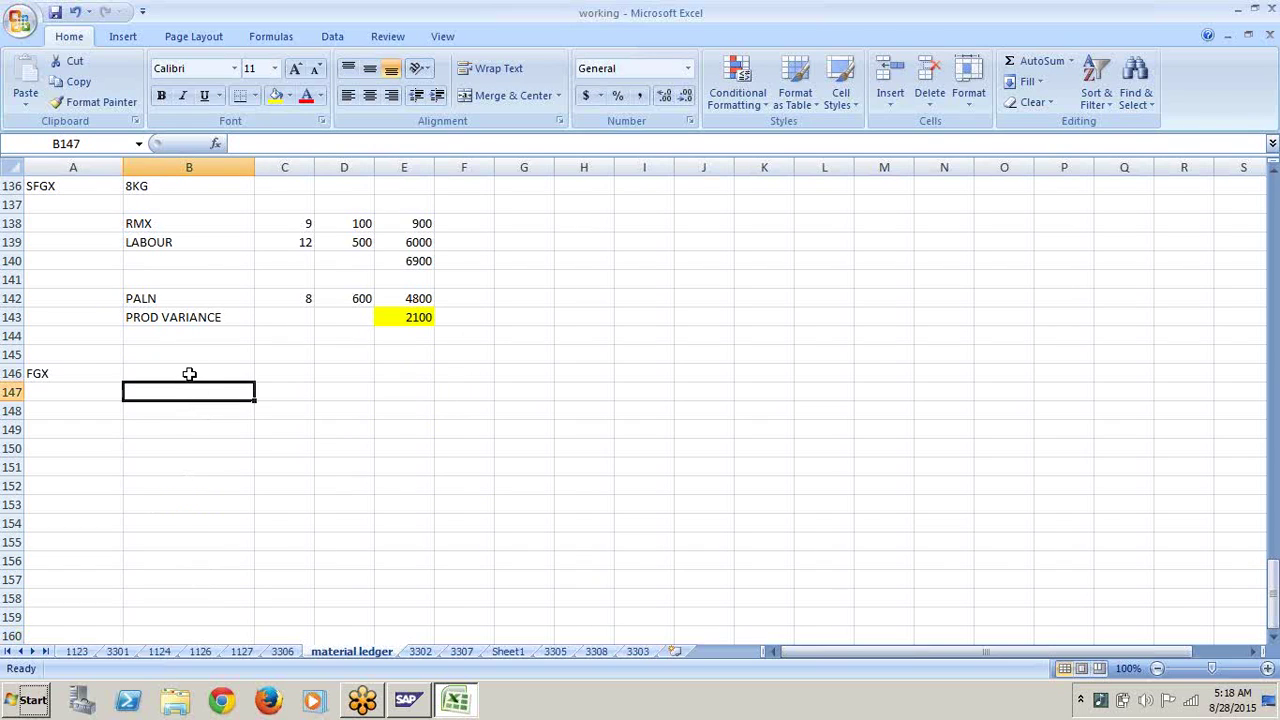
{"action": "left_click", "coordinate": [189, 373]}
{"action": "type", "text": "2"}
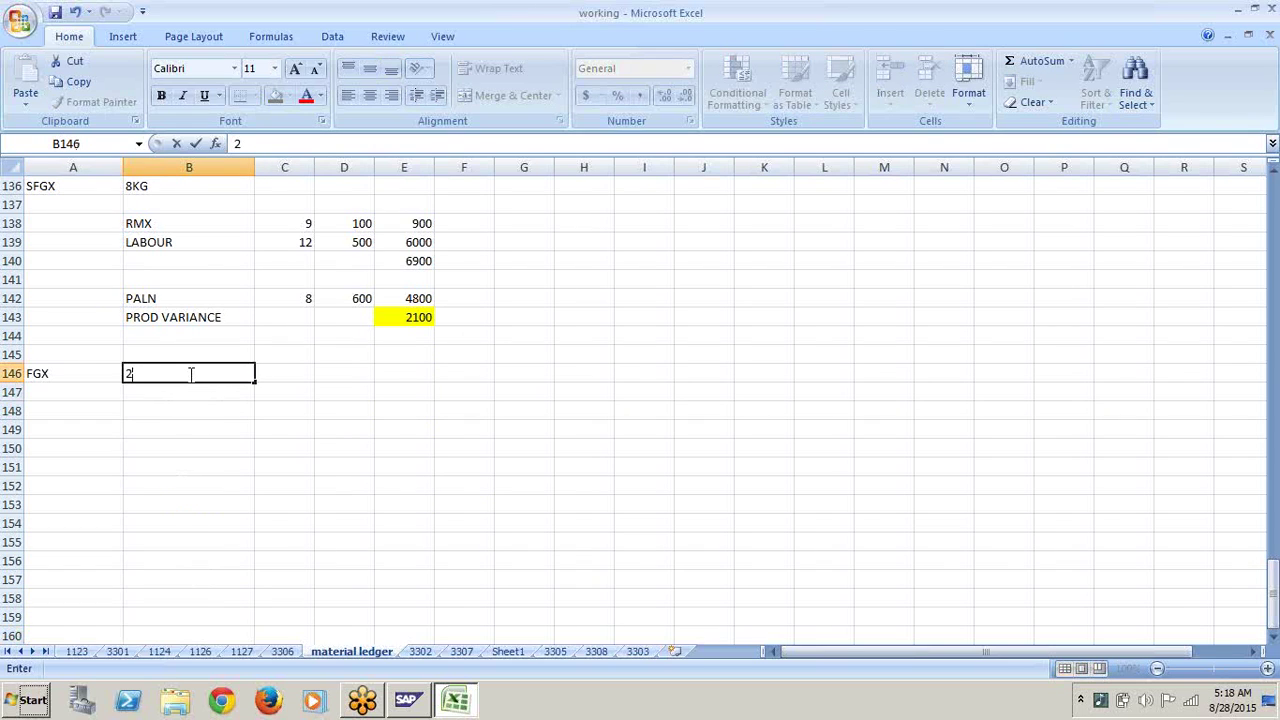
{"action": "type", "text": "KG"}
{"action": "left_click", "coordinate": [187, 479]}
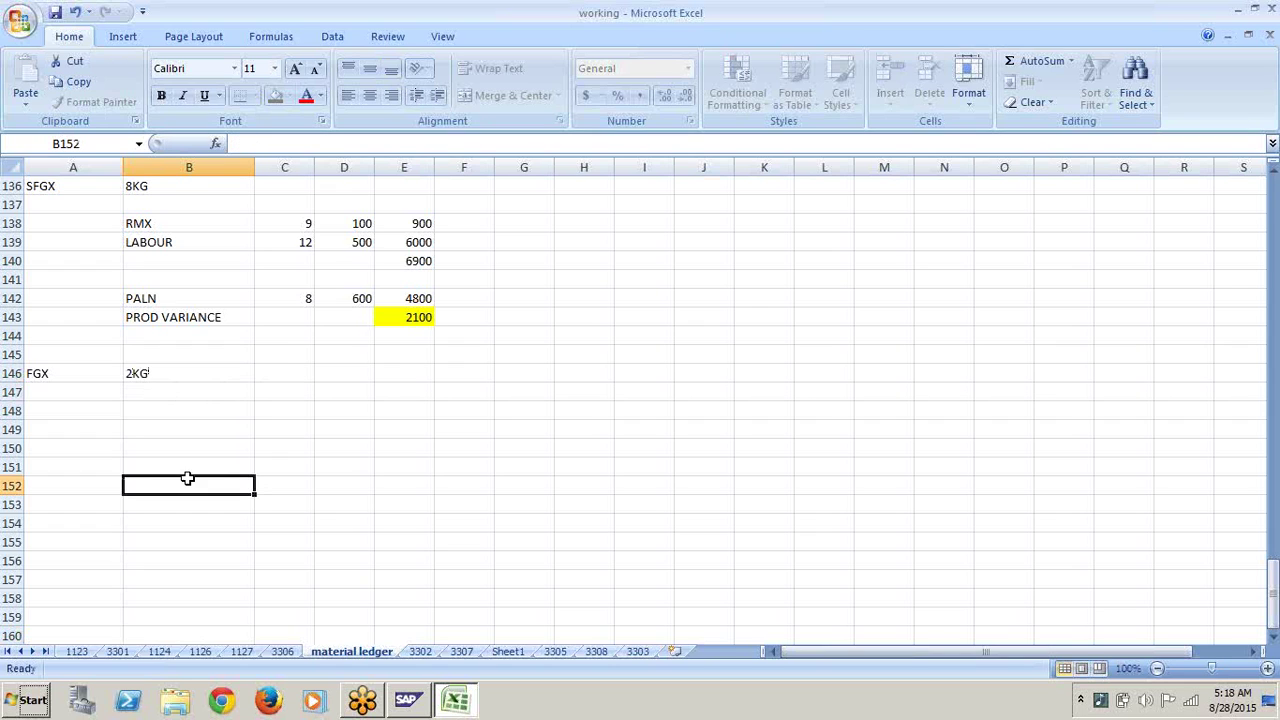
Step: Enter SFGX in B148 as the component consumed for the actual FGX production
{"action": "left_click", "coordinate": [185, 410]}
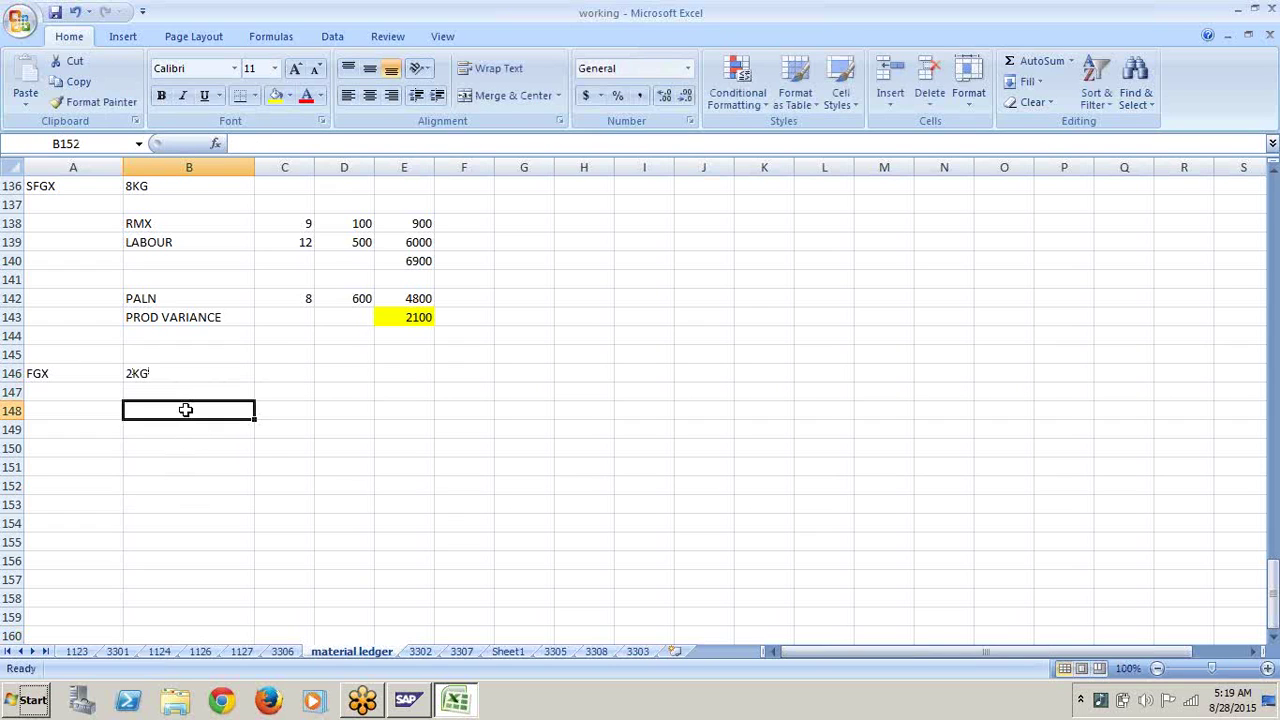
{"action": "type", "text": "SFGX"}
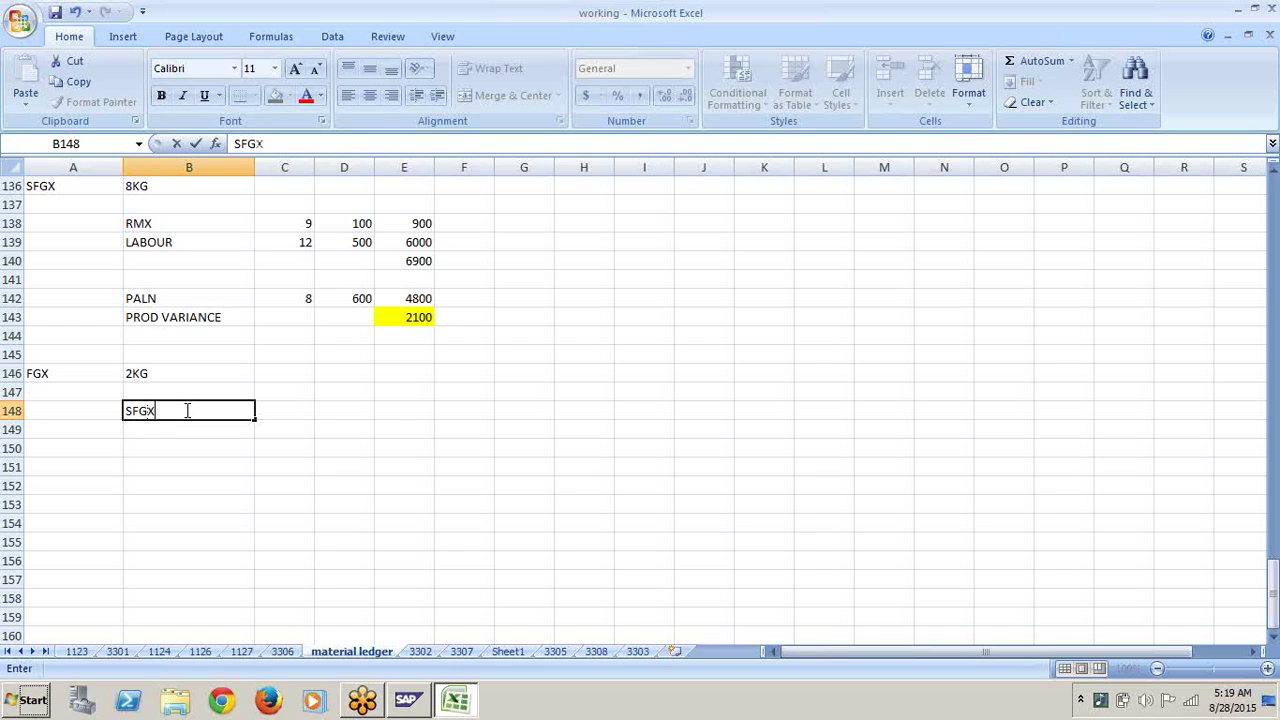
{"action": "left_click", "coordinate": [286, 466]}
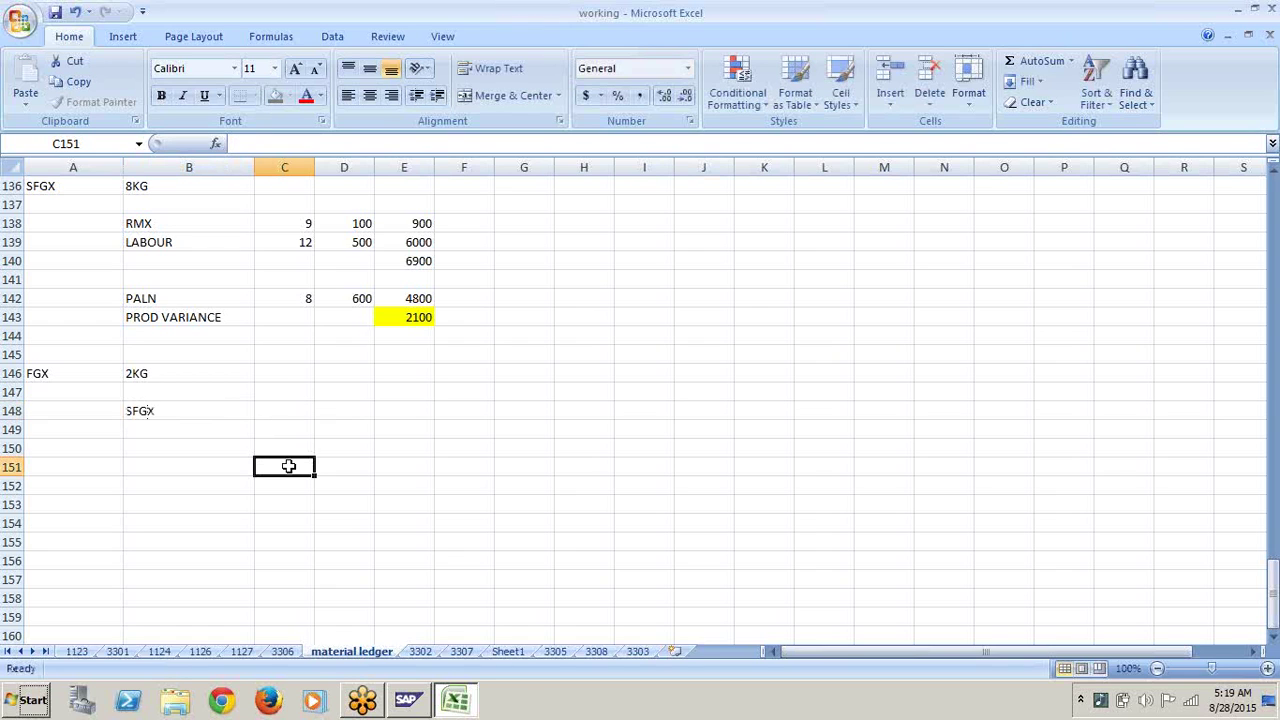
Step: Set the actual SFGX consumption quantity in C148 to 5
{"action": "left_click", "coordinate": [292, 414]}
{"action": "key", "text": "Up"}
{"action": "key", "text": "Up"}
{"action": "key", "text": "Up"}
{"action": "key", "text": "Up"}
{"action": "key", "text": "Up"}
{"action": "key", "text": "Up"}
{"action": "key", "text": "Up"}
{"action": "key", "text": "Up"}
{"action": "key", "text": "Up"}
{"action": "key", "text": "Up"}
{"action": "key", "text": "Up"}
{"action": "key", "text": "Up"}
{"action": "key", "text": "Up"}
{"action": "key", "text": "Up"}
{"action": "key", "text": "Up"}
{"action": "key", "text": "Up"}
{"action": "key", "text": "Up"}
{"action": "key", "text": "Up"}
{"action": "key", "text": "Up"}
{"action": "key", "text": "Up"}
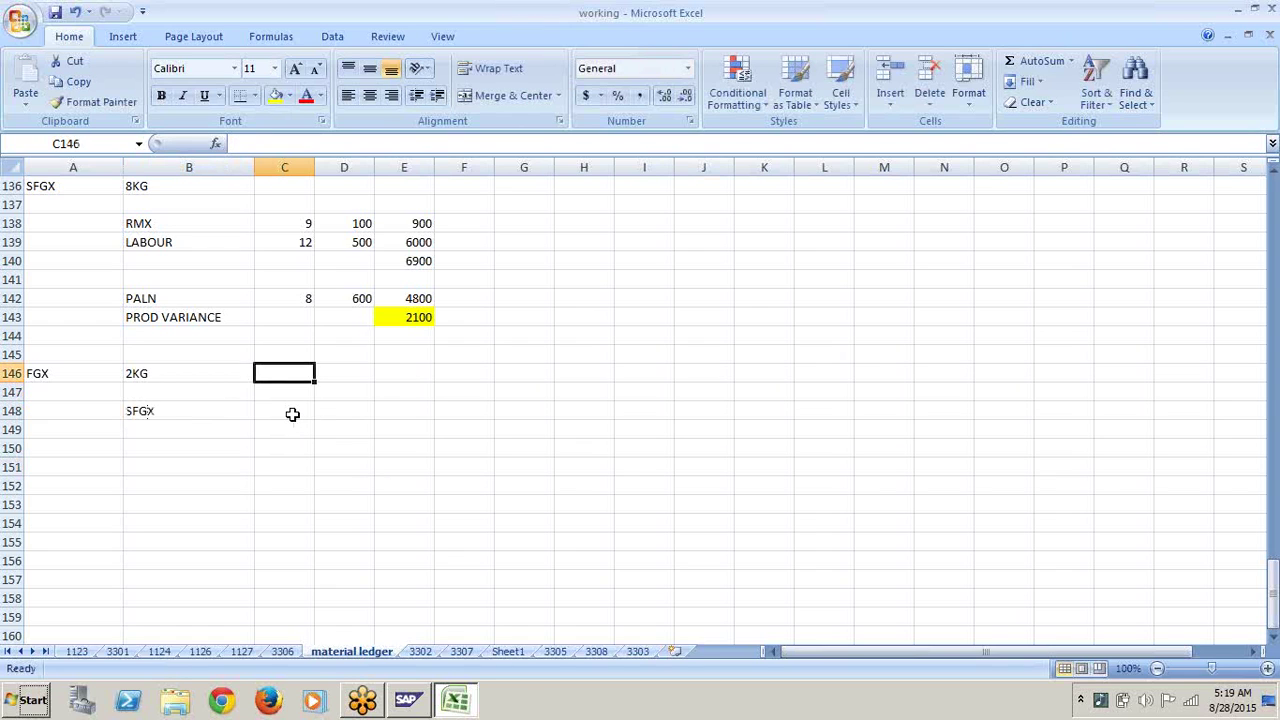
{"action": "key", "text": "Down"}
{"action": "key", "text": "Down"}
{"action": "key", "text": "Down"}
{"action": "key", "text": "Down"}
{"action": "key", "text": "Down"}
{"action": "key", "text": "Down"}
{"action": "key", "text": "Down"}
{"action": "key", "text": "Down"}
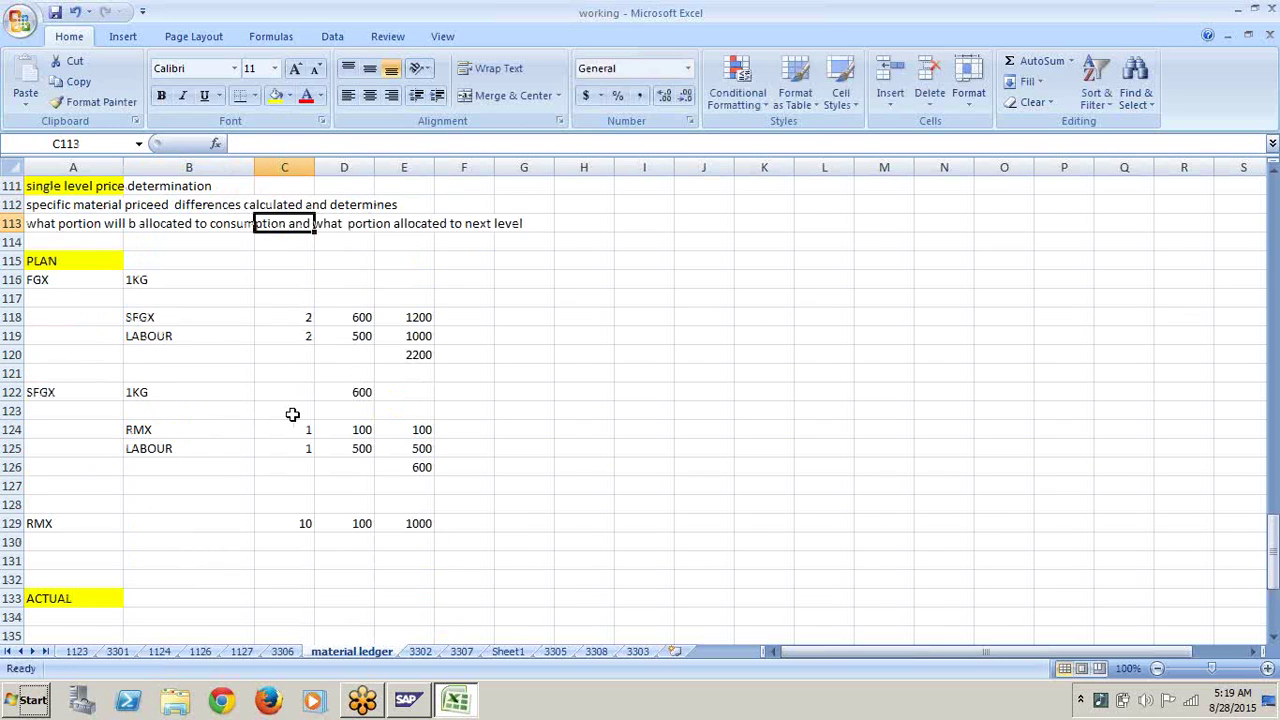
{"action": "key", "text": "Down"}
{"action": "key", "text": "Down"}
{"action": "key", "text": "Down"}
{"action": "key", "text": "Down"}
{"action": "key", "text": "Down"}
{"action": "key", "text": "Down"}
{"action": "key", "text": "Down"}
{"action": "key", "text": "Down"}
{"action": "key", "text": "Down"}
{"action": "key", "text": "Down"}
{"action": "key", "text": "Down"}
{"action": "key", "text": "Down"}
{"action": "key", "text": "Down"}
{"action": "key", "text": "Down"}
{"action": "key", "text": "Down"}
{"action": "key", "text": "Down"}
{"action": "key", "text": "Down"}
{"action": "key", "text": "Down"}
{"action": "key", "text": "Down"}
{"action": "key", "text": "Down"}
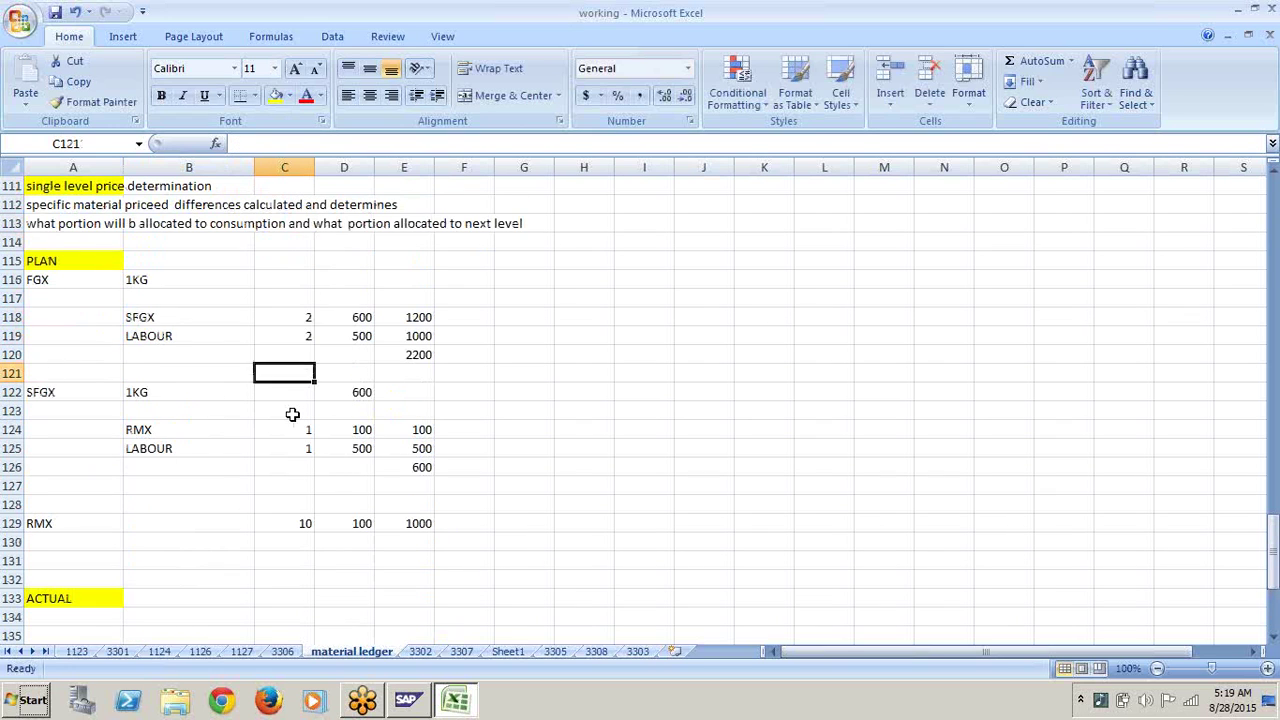
{"action": "key", "text": "Up"}
{"action": "key", "text": "Up"}
{"action": "key", "text": "Up"}
{"action": "key", "text": "Up"}
{"action": "key", "text": "Up"}
{"action": "key", "text": "Up"}
{"action": "key", "text": "Up"}
{"action": "key", "text": "Up"}
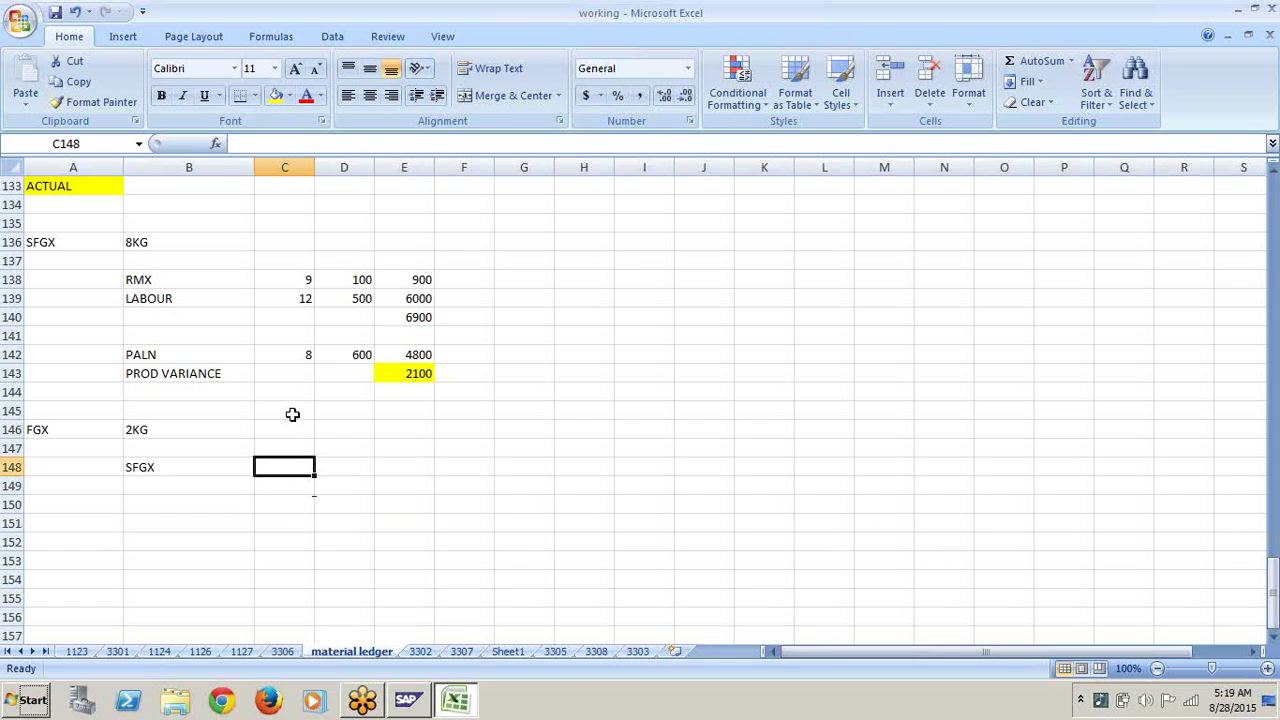
{"action": "type", "text": "5"}
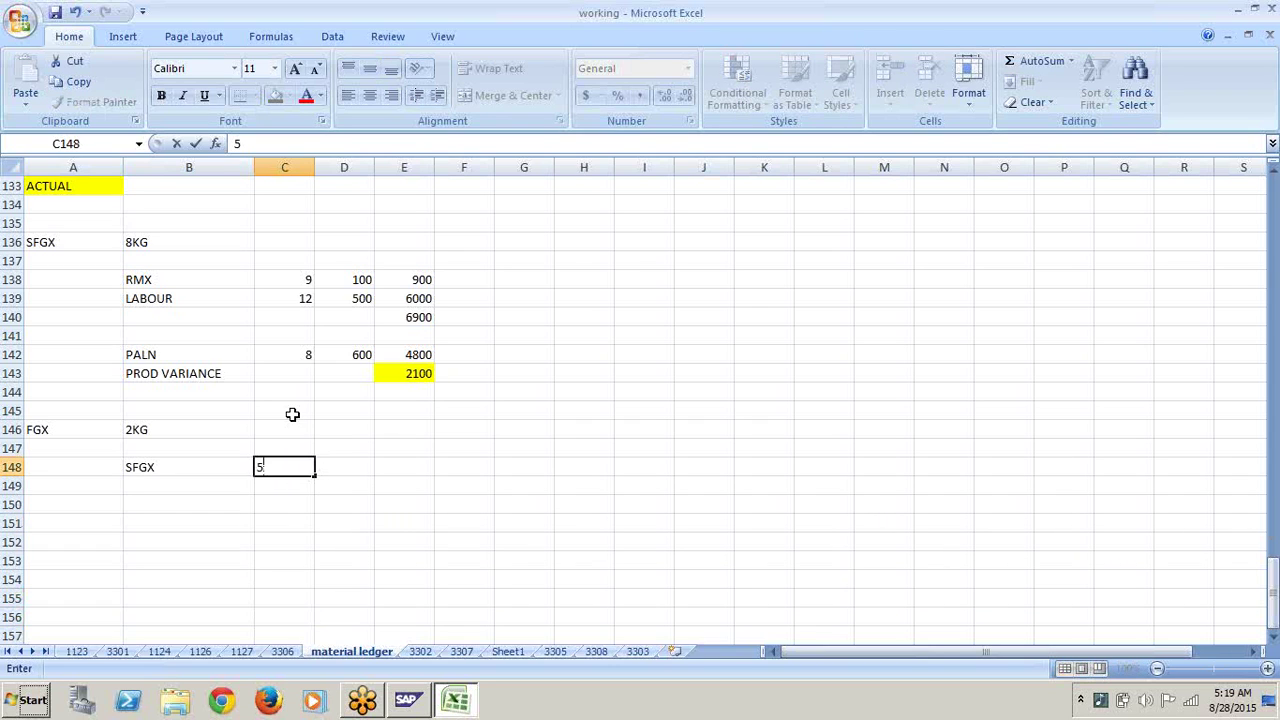
{"action": "left_click", "coordinate": [346, 468]}
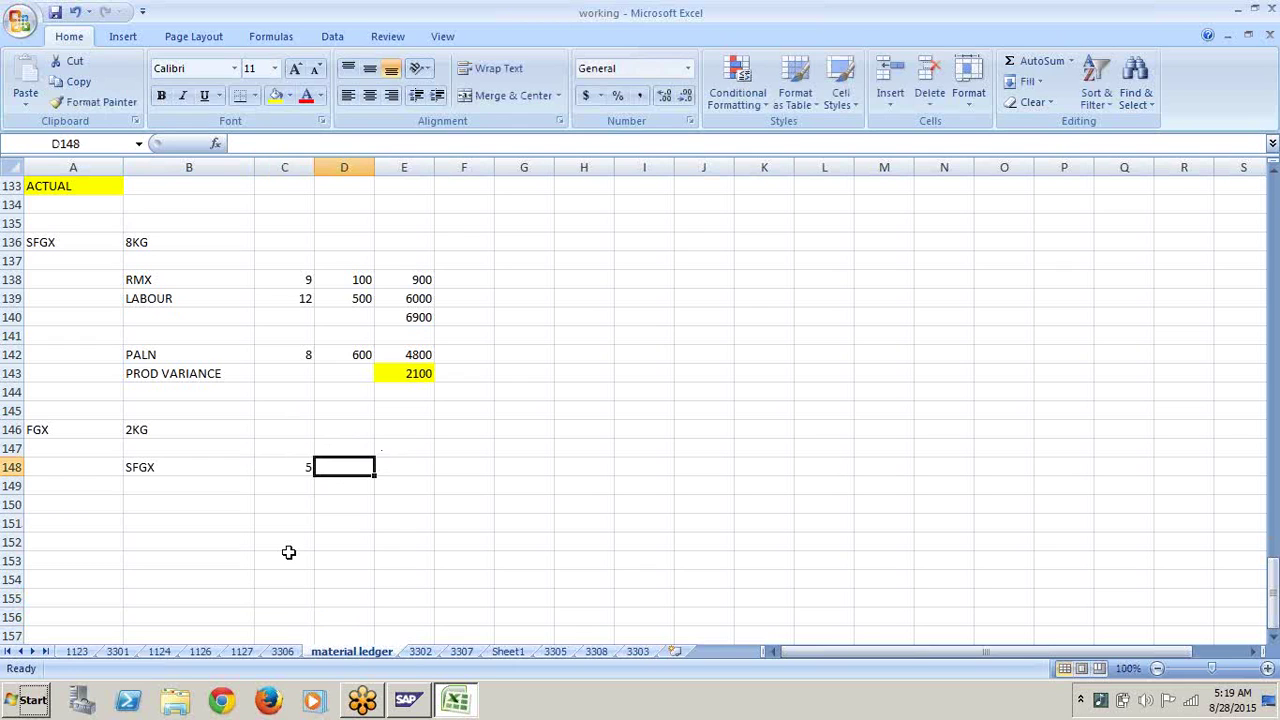
Step: Highlight the planned SFGX unit cost in E126 in yellow
{"action": "key", "text": "Up"}
{"action": "key", "text": "Up"}
{"action": "key", "text": "Up"}
{"action": "key", "text": "Up"}
{"action": "key", "text": "Up"}
{"action": "key", "text": "Up"}
{"action": "key", "text": "Up"}
{"action": "key", "text": "Up"}
{"action": "key", "text": "Up"}
{"action": "key", "text": "Up"}
{"action": "key", "text": "Up"}
{"action": "key", "text": "Up"}
{"action": "key", "text": "Up"}
{"action": "key", "text": "Up"}
{"action": "key", "text": "Up"}
{"action": "key", "text": "Up"}
{"action": "key", "text": "Up"}
{"action": "key", "text": "Up"}
{"action": "key", "text": "Up"}
{"action": "key", "text": "Up"}
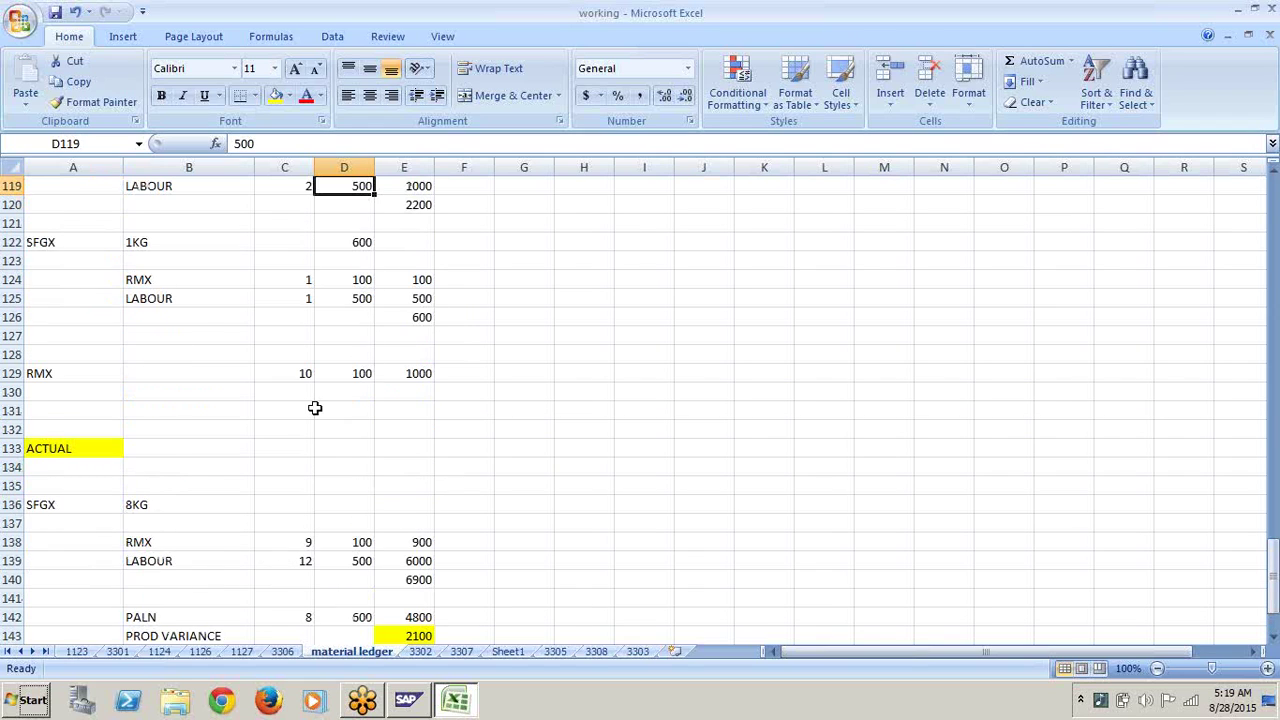
{"action": "left_click", "coordinate": [421, 318]}
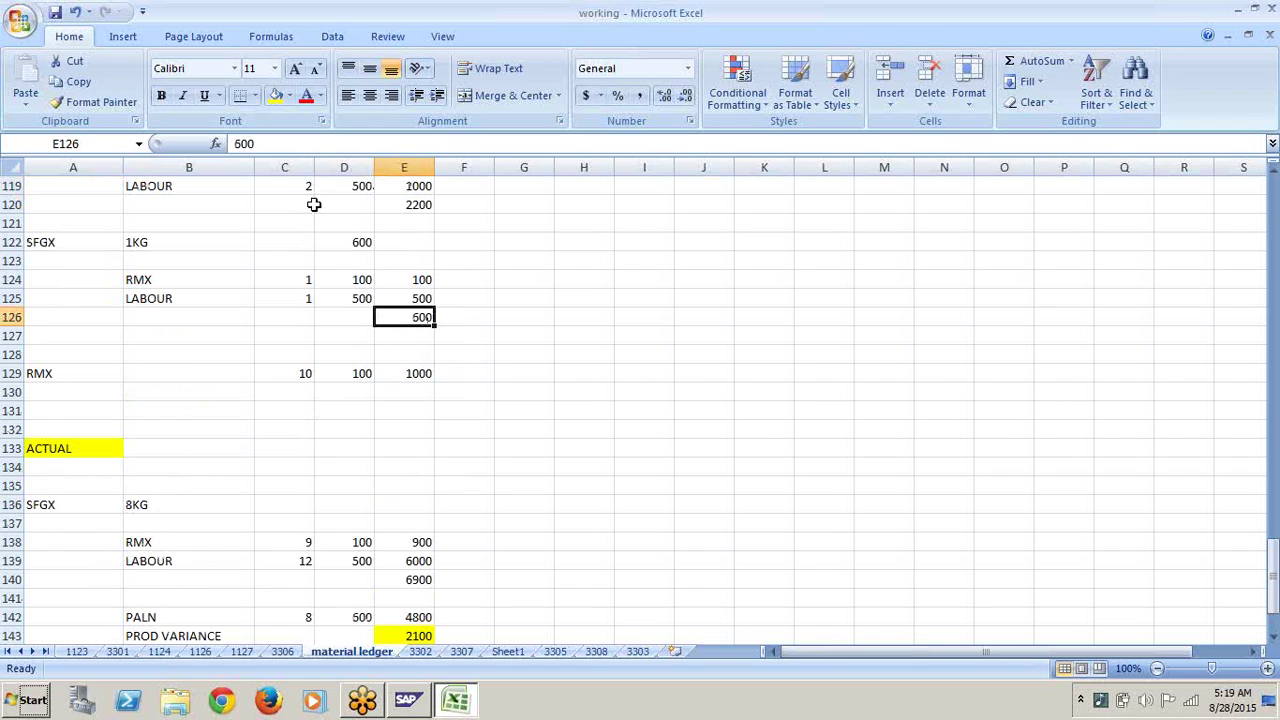
{"action": "left_click", "coordinate": [276, 98]}
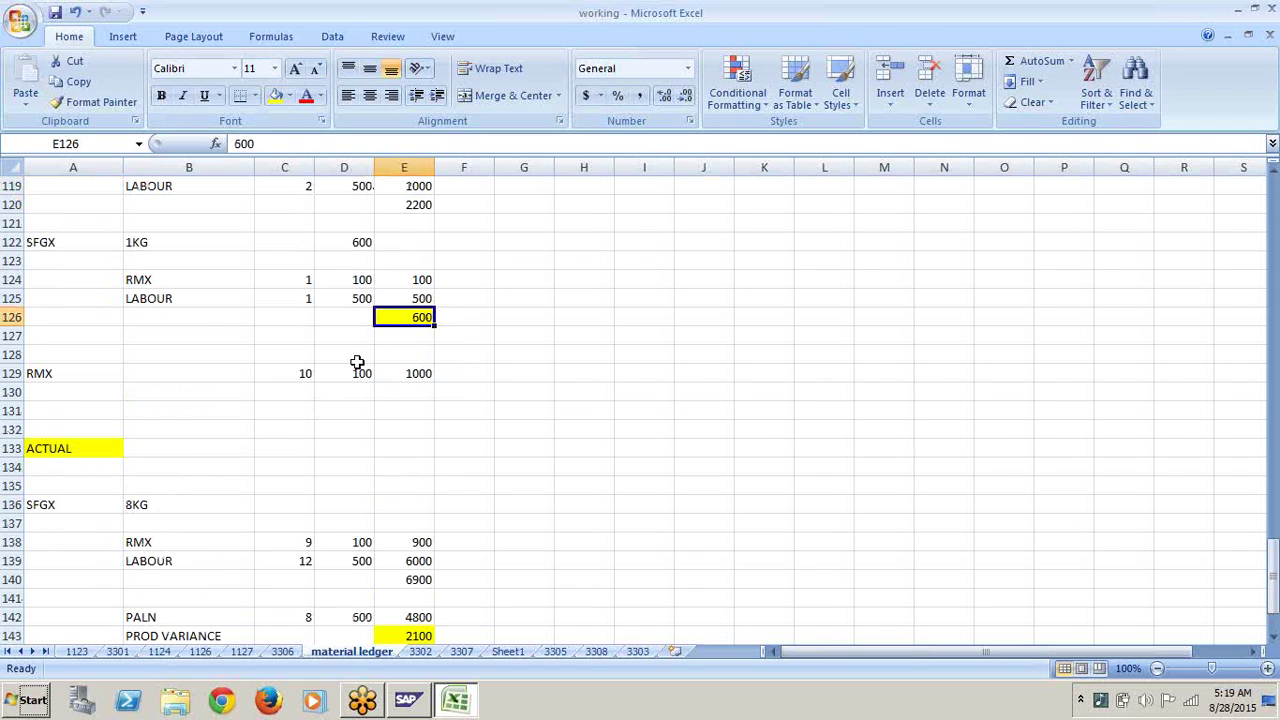
Step: Set the SFGX price for the actual FGX production in D148 to 600
{"action": "key", "text": "Down"}
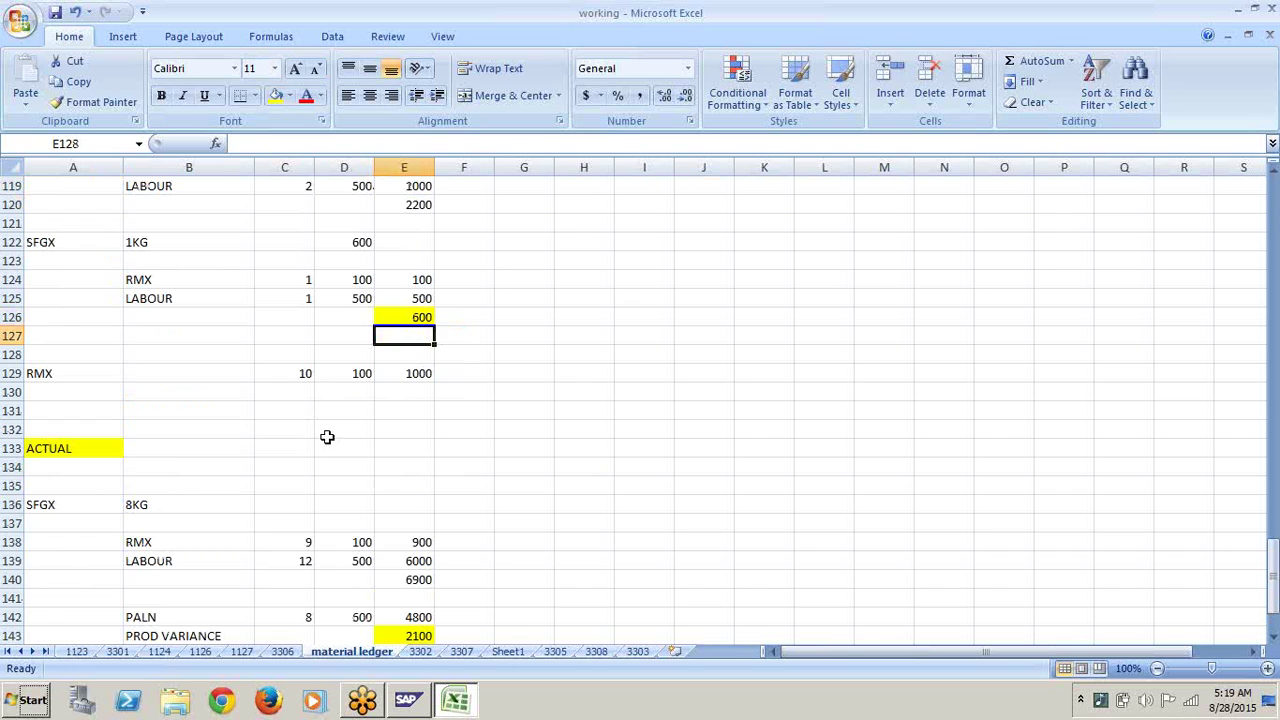
{"action": "key", "text": "Down"}
{"action": "key", "text": "Down"}
{"action": "key", "text": "Down"}
{"action": "key", "text": "Down"}
{"action": "key", "text": "Down"}
{"action": "key", "text": "Down"}
{"action": "key", "text": "Down"}
{"action": "key", "text": "Down"}
{"action": "key", "text": "Down"}
{"action": "key", "text": "Down"}
{"action": "key", "text": "Down"}
{"action": "key", "text": "Down"}
{"action": "key", "text": "Down"}
{"action": "key", "text": "Down"}
{"action": "key", "text": "Down"}
{"action": "key", "text": "Down"}
{"action": "key", "text": "Down"}
{"action": "key", "text": "Down"}
{"action": "key", "text": "Down"}
{"action": "key", "text": "Down"}
{"action": "left_click", "coordinate": [334, 428]}
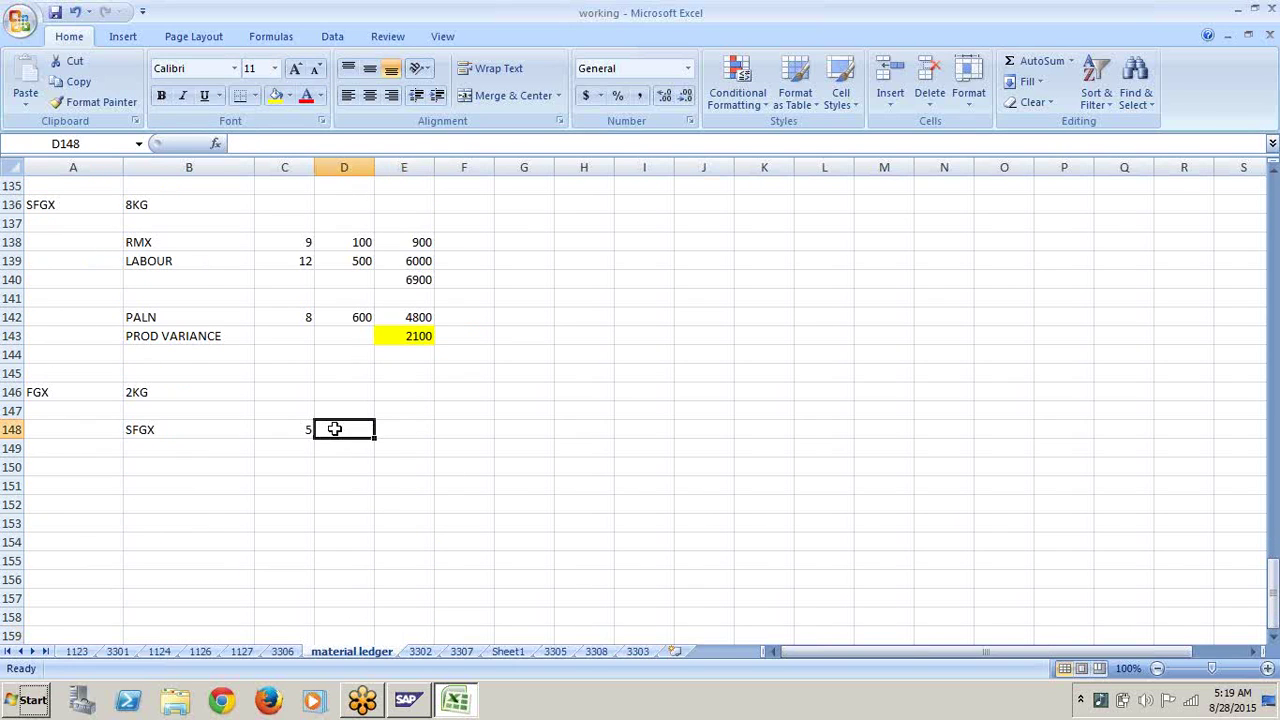
{"action": "type", "text": "600"}
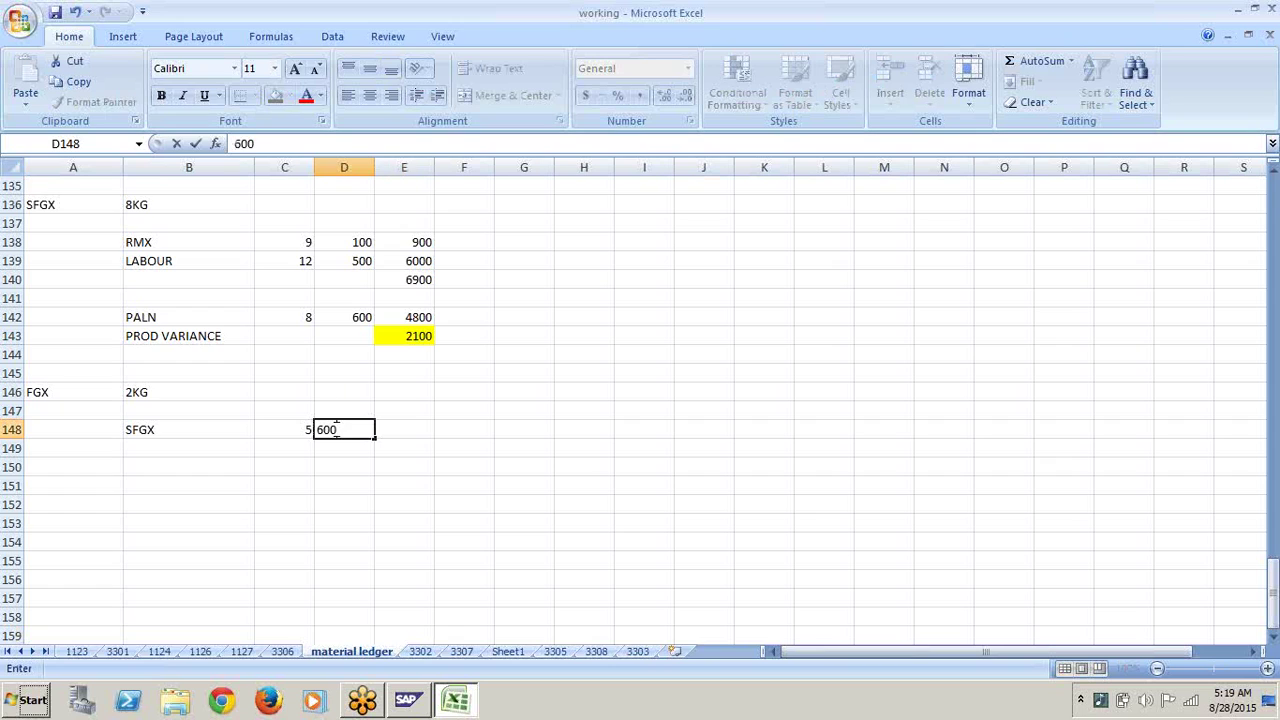
{"action": "key", "text": "Right"}
Step: Enter 3000 in E148 as the SFGX consumption amount for FGX
{"action": "key", "text": "Down"}
{"action": "key", "text": "Down"}
{"action": "key", "text": "Down"}
{"action": "key", "text": "Down"}
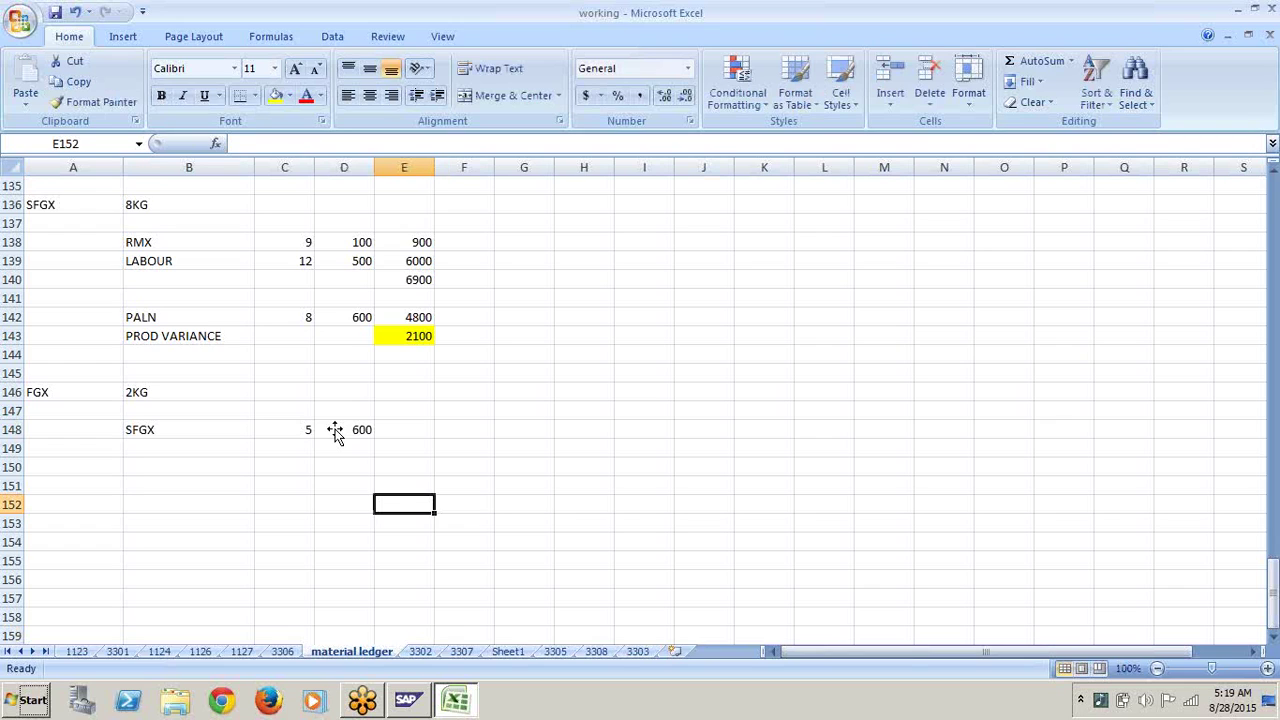
{"action": "left_click", "coordinate": [418, 335]}
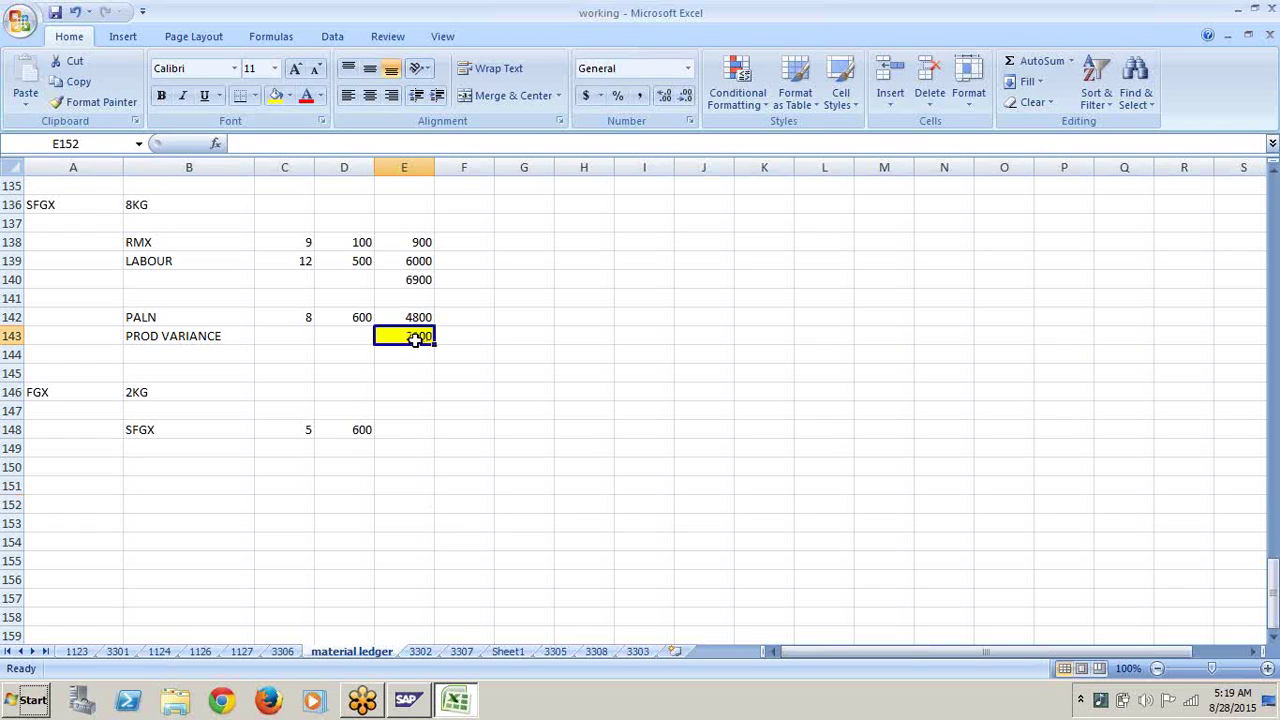
{"action": "left_click", "coordinate": [404, 429]}
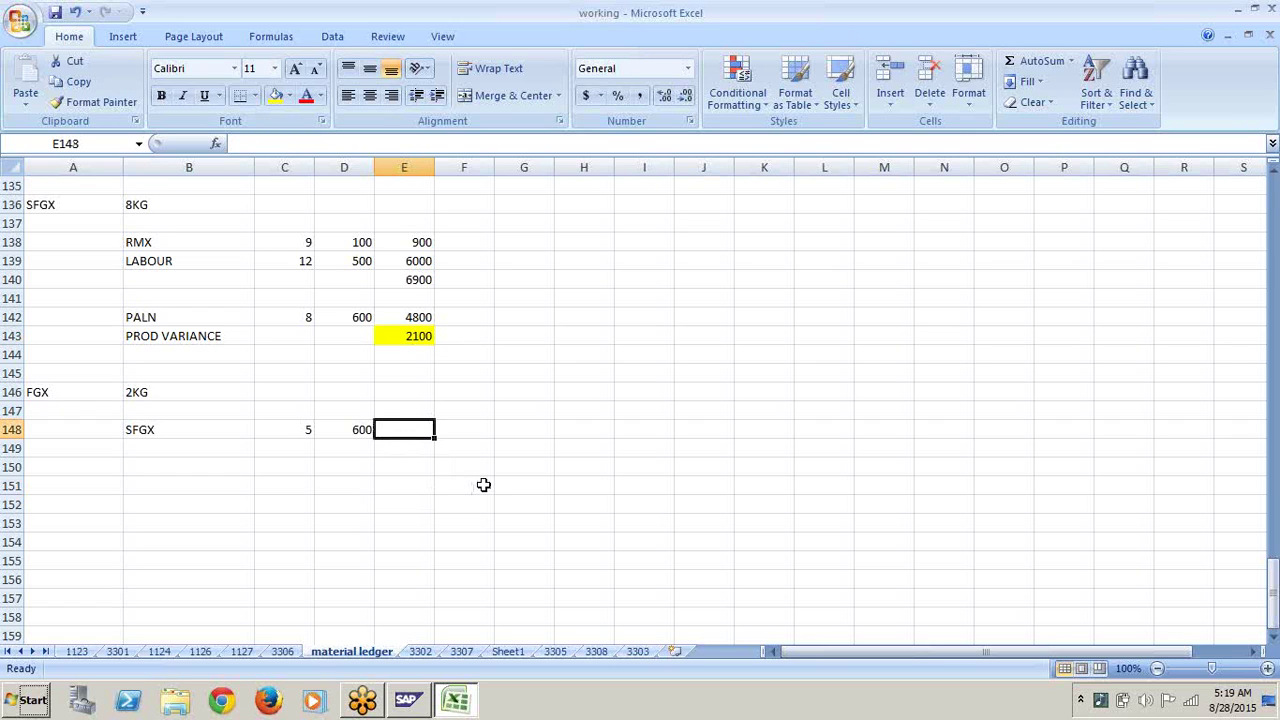
{"action": "type", "text": "3000"}
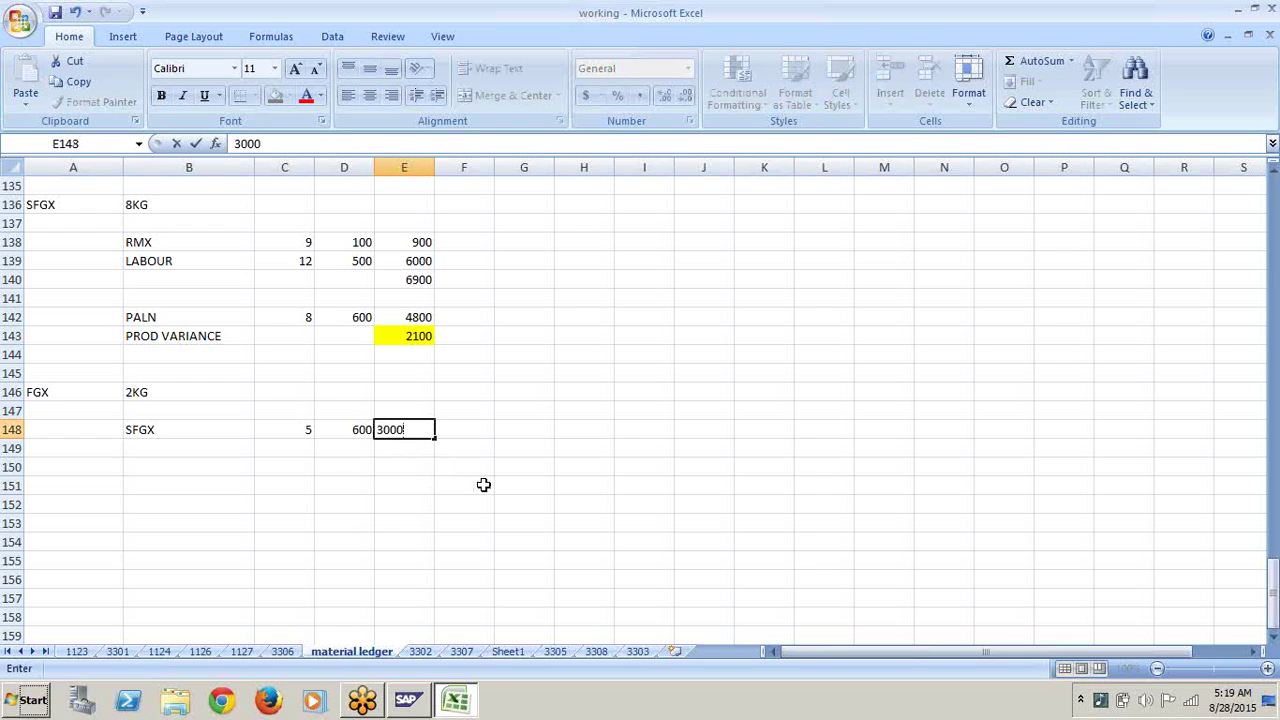
Step: Label the next cost component of the actual FGX block LABOUR in B149
{"action": "left_click", "coordinate": [205, 453]}
{"action": "type", "text": "LAB"}
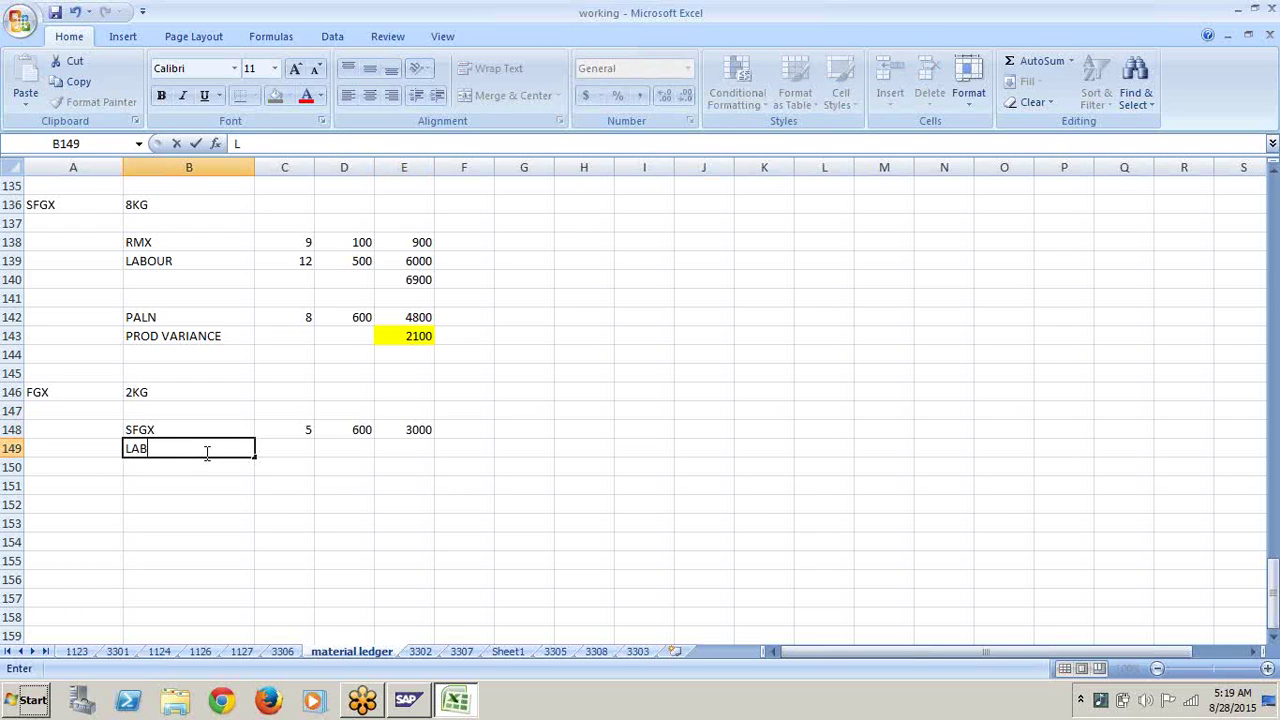
{"action": "type", "text": "OUR"}
{"action": "left_click", "coordinate": [302, 465]}
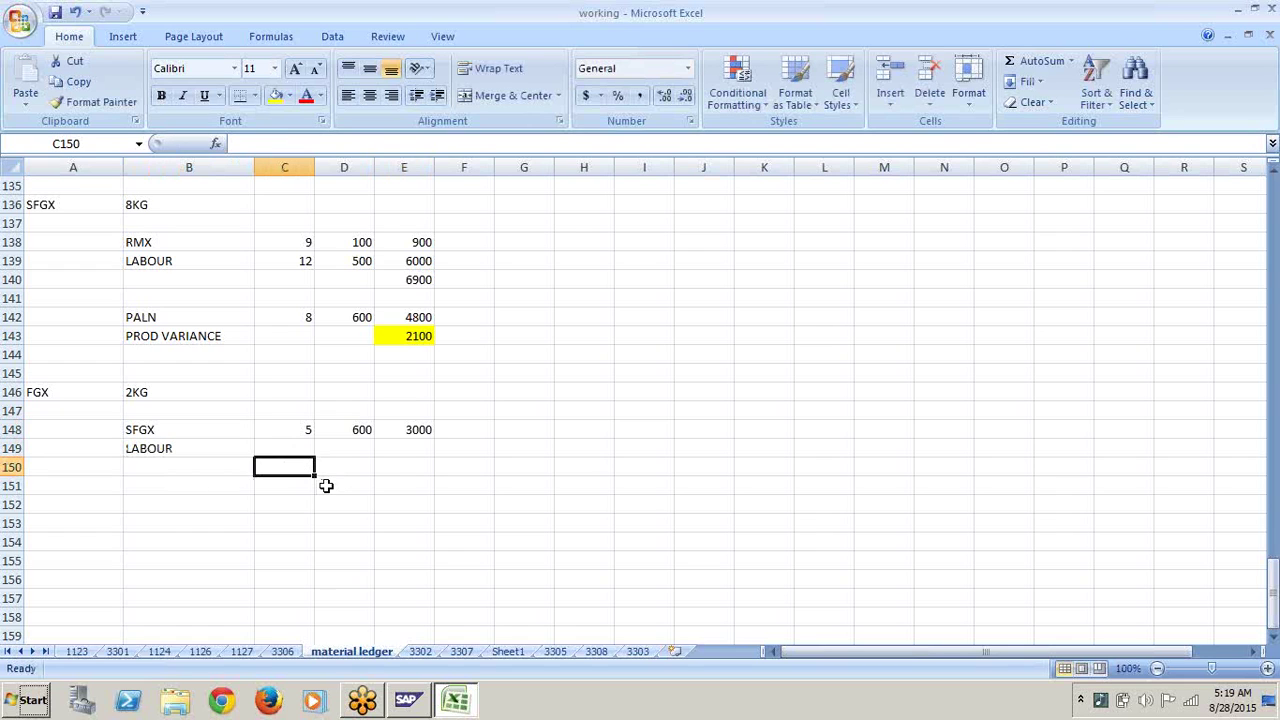
Step: Check the planned FGX labour quantity in C119 and enter 10 as the actual labour quantity in C149
{"action": "key", "text": "Up"}
{"action": "key", "text": "Up"}
{"action": "key", "text": "Up"}
{"action": "key", "text": "Up"}
{"action": "key", "text": "Up"}
{"action": "key", "text": "Up"}
{"action": "key", "text": "Up"}
{"action": "key", "text": "Up"}
{"action": "key", "text": "Up"}
{"action": "key", "text": "Up"}
{"action": "key", "text": "Up"}
{"action": "key", "text": "Up"}
{"action": "scroll", "coordinate": [326, 485], "scroll_direction": "up", "scroll_amount": 8}
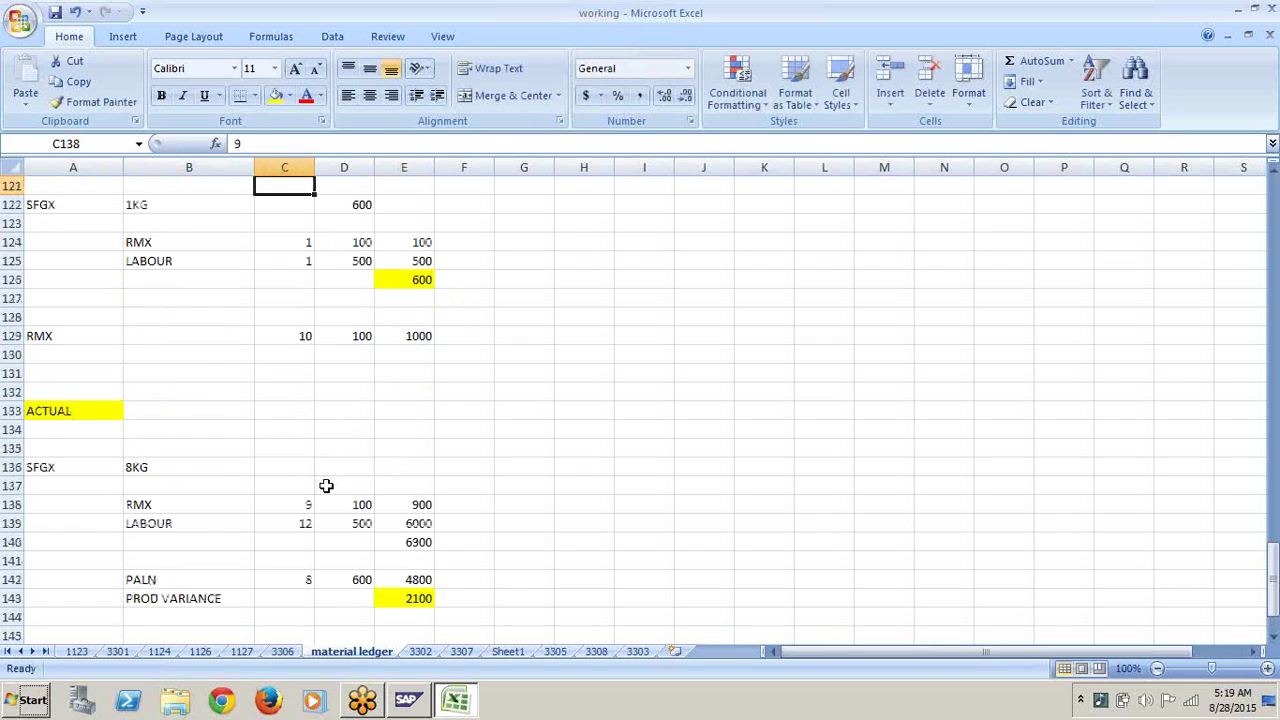
{"action": "left_click", "coordinate": [288, 318]}
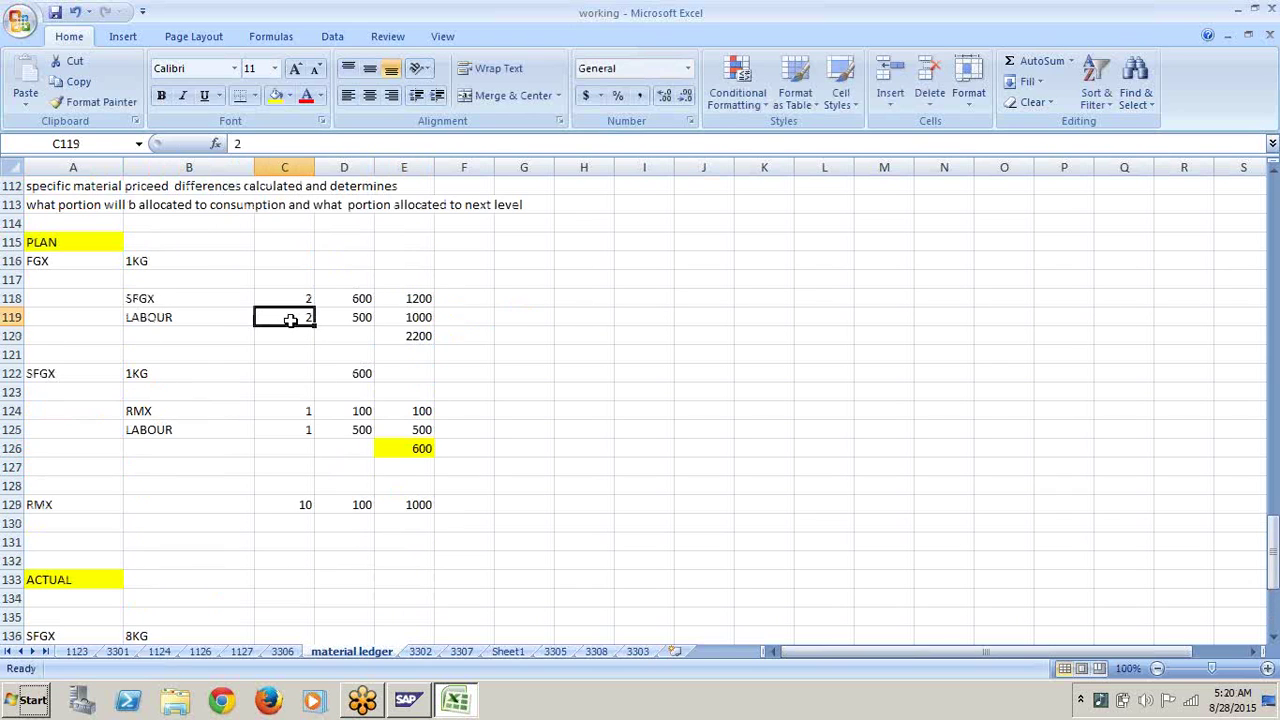
{"action": "key", "text": "Down"}
{"action": "key", "text": "Down"}
{"action": "key", "text": "Down"}
{"action": "key", "text": "Down"}
{"action": "key", "text": "Down"}
{"action": "key", "text": "Down"}
{"action": "key", "text": "Down"}
{"action": "key", "text": "Down"}
{"action": "key", "text": "Down"}
{"action": "key", "text": "Down"}
{"action": "key", "text": "Down"}
{"action": "key", "text": "Down"}
{"action": "key", "text": "Down"}
{"action": "key", "text": "Down"}
{"action": "key", "text": "Down"}
{"action": "key", "text": "Down"}
{"action": "key", "text": "Down"}
{"action": "key", "text": "Down"}
{"action": "key", "text": "Down"}
{"action": "key", "text": "Down"}
{"action": "key", "text": "Down"}
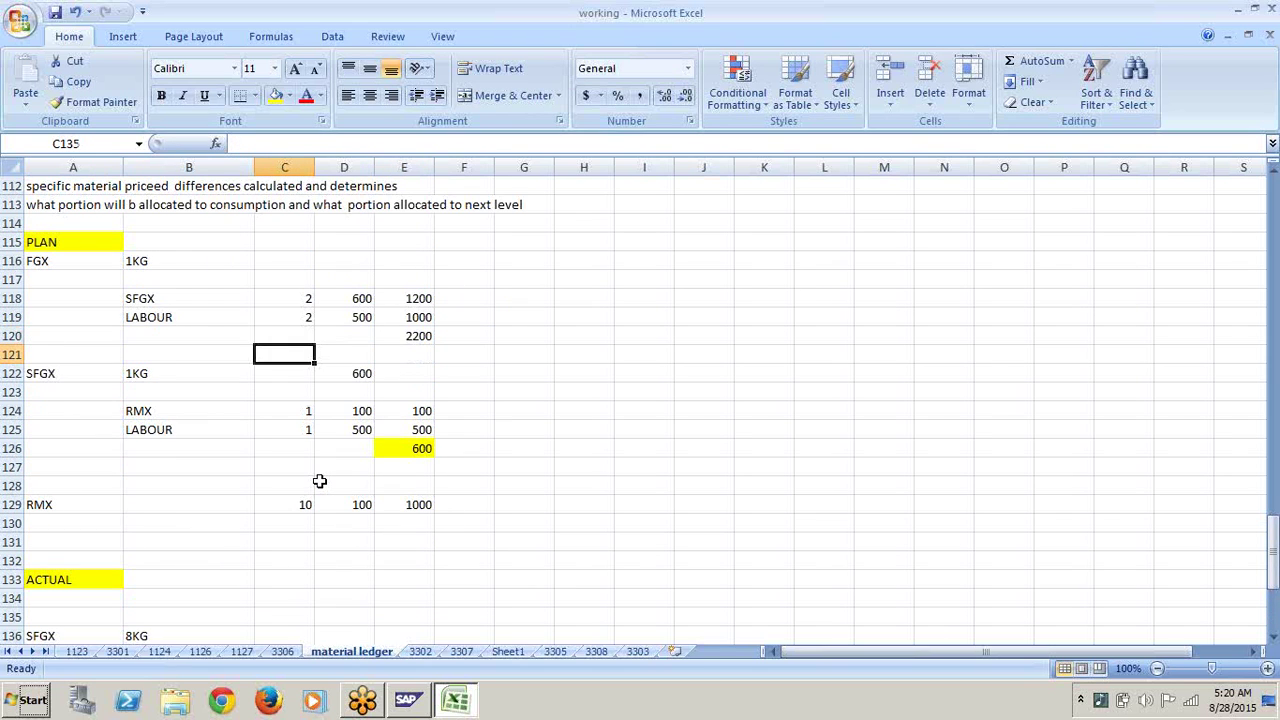
{"action": "left_click", "coordinate": [297, 487]}
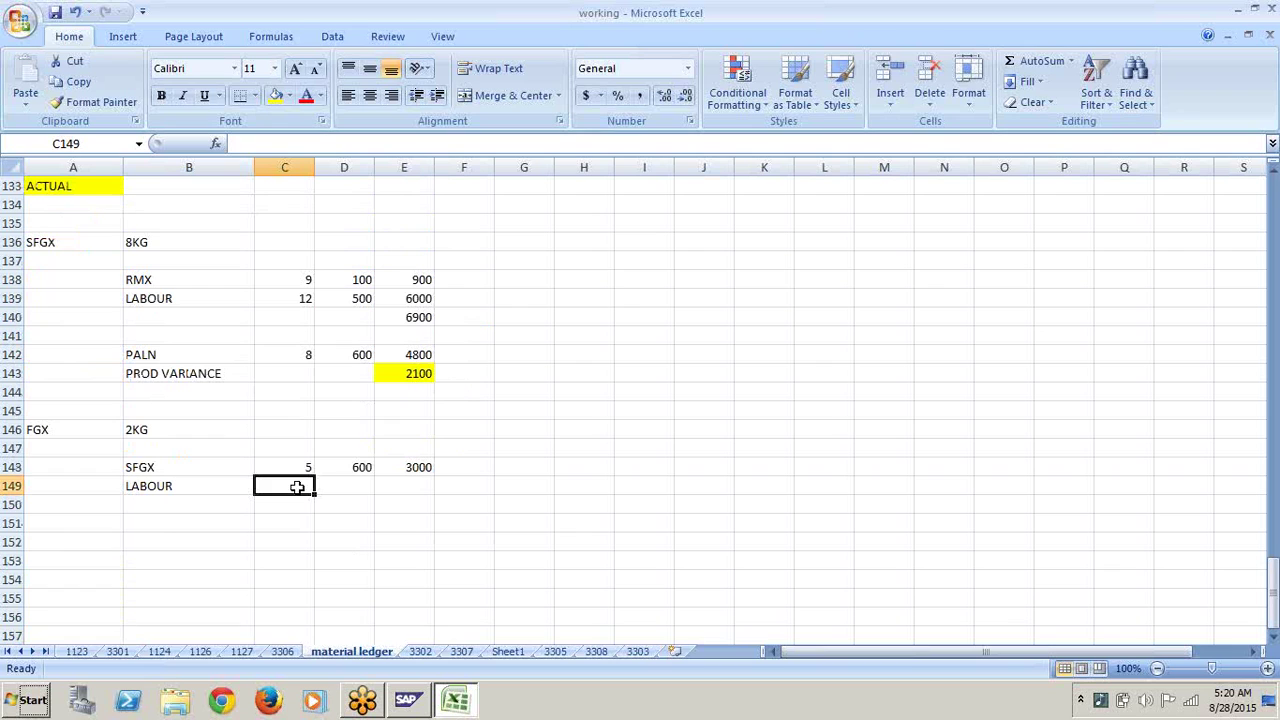
{"action": "type", "text": "10"}
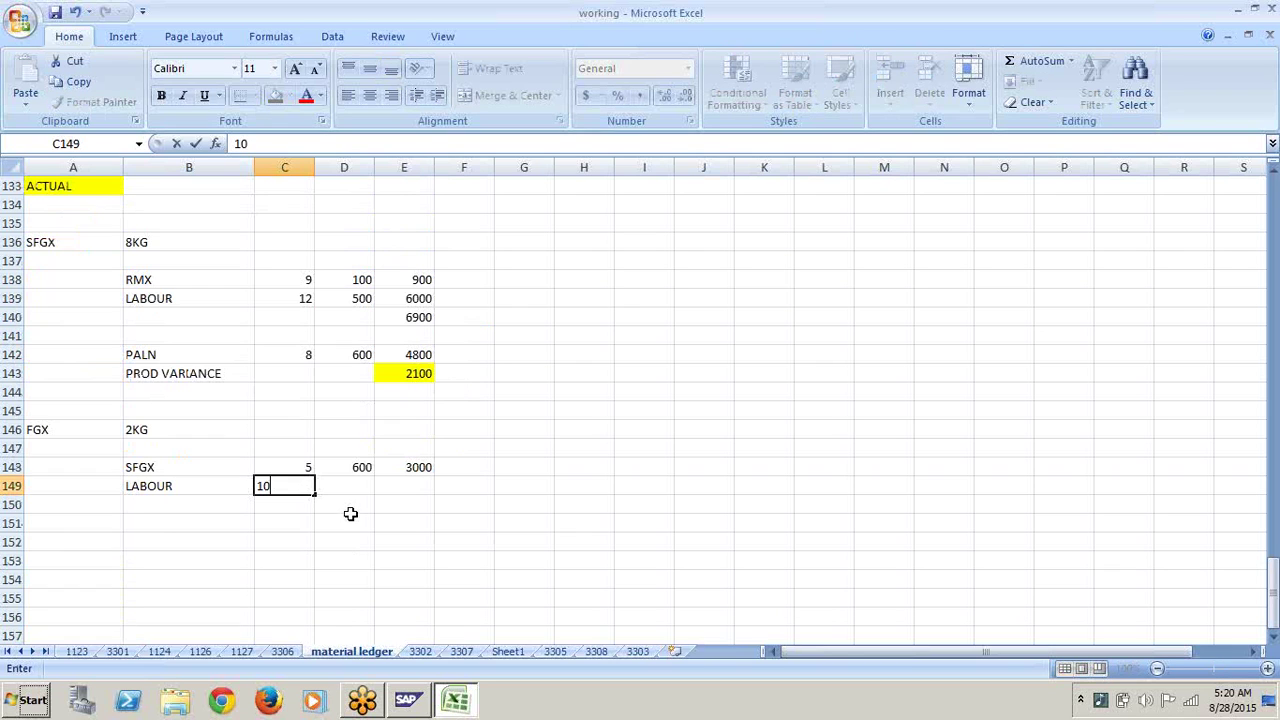
{"action": "left_click", "coordinate": [350, 504]}
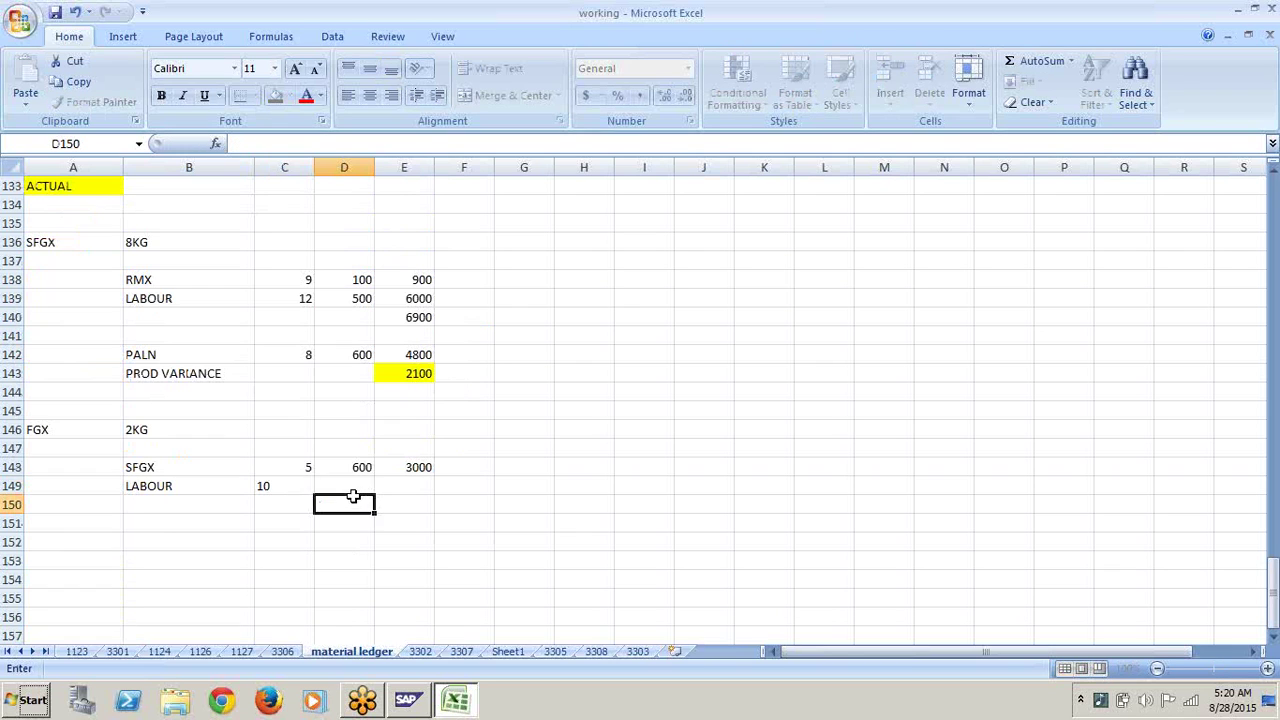
Step: Check the planned rates and set the actual FGX labour rate in D149 to 500
{"action": "key", "text": "Up"}
{"action": "key", "text": "Up"}
{"action": "key", "text": "Up"}
{"action": "key", "text": "Up"}
{"action": "key", "text": "Up"}
{"action": "key", "text": "Up"}
{"action": "key", "text": "Up"}
{"action": "key", "text": "Up"}
{"action": "key", "text": "Up"}
{"action": "key", "text": "Up"}
{"action": "key", "text": "Up"}
{"action": "key", "text": "Up"}
{"action": "key", "text": "Up"}
{"action": "key", "text": "Up"}
{"action": "key", "text": "Up"}
{"action": "key", "text": "Up"}
{"action": "key", "text": "Up"}
{"action": "key", "text": "Up"}
{"action": "key", "text": "Up"}
{"action": "key", "text": "Up"}
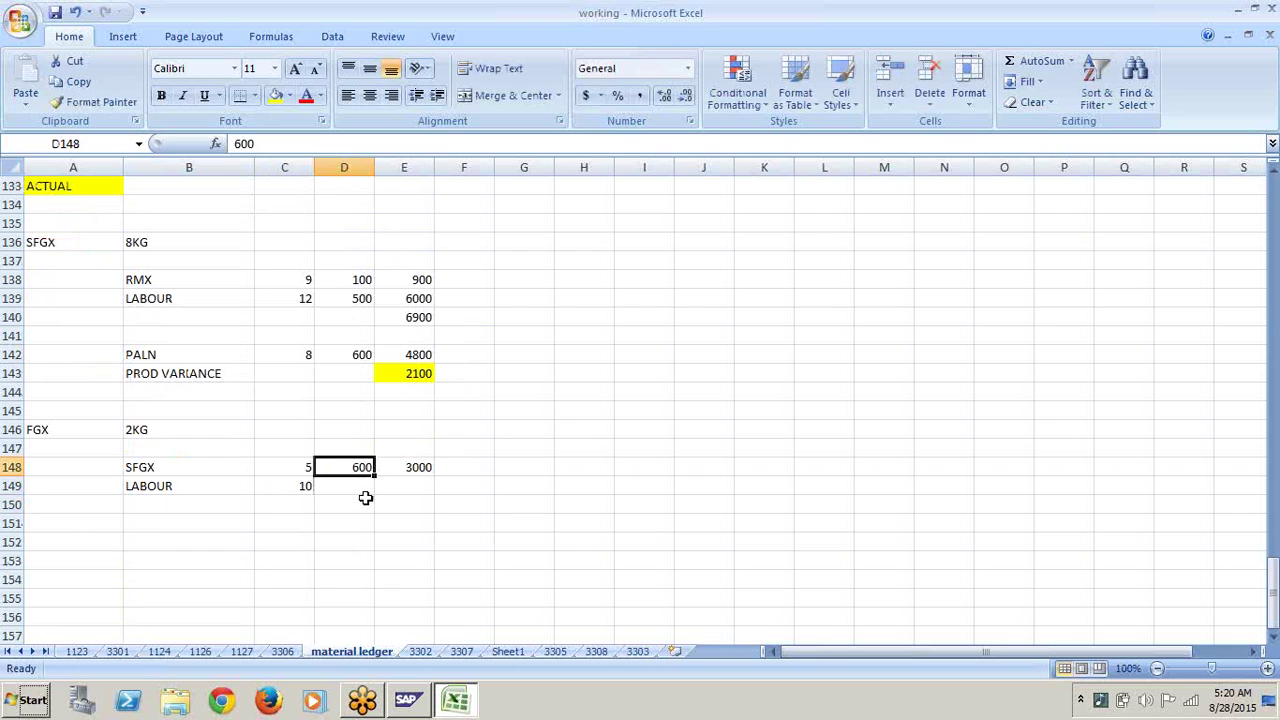
{"action": "key", "text": "Up"}
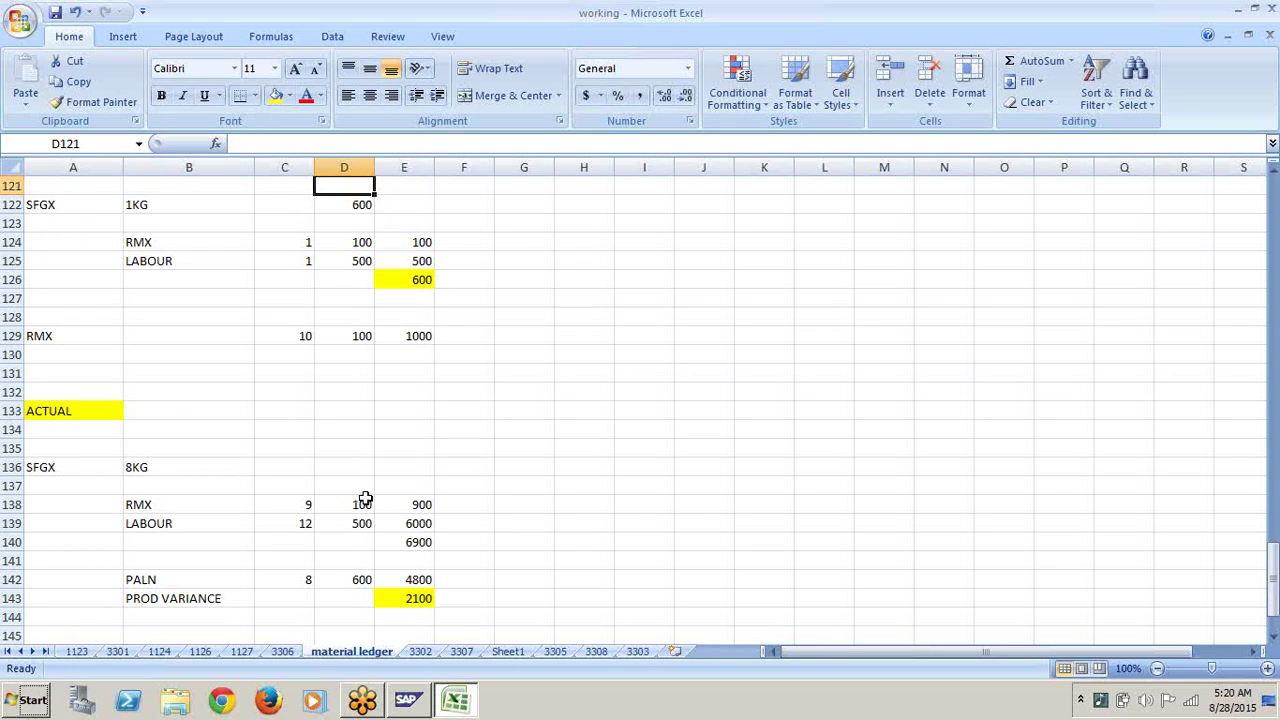
{"action": "key", "text": "Down"}
{"action": "key", "text": "Down"}
{"action": "key", "text": "Down"}
{"action": "key", "text": "Down"}
{"action": "key", "text": "Down"}
{"action": "key", "text": "Down"}
{"action": "key", "text": "Down"}
{"action": "key", "text": "Down"}
{"action": "key", "text": "Down"}
{"action": "key", "text": "Down"}
{"action": "key", "text": "Down"}
{"action": "key", "text": "Down"}
{"action": "key", "text": "Down"}
{"action": "key", "text": "Down"}
{"action": "key", "text": "Down"}
{"action": "key", "text": "Down"}
{"action": "key", "text": "Down"}
{"action": "key", "text": "Down"}
{"action": "key", "text": "Down"}
{"action": "key", "text": "Down"}
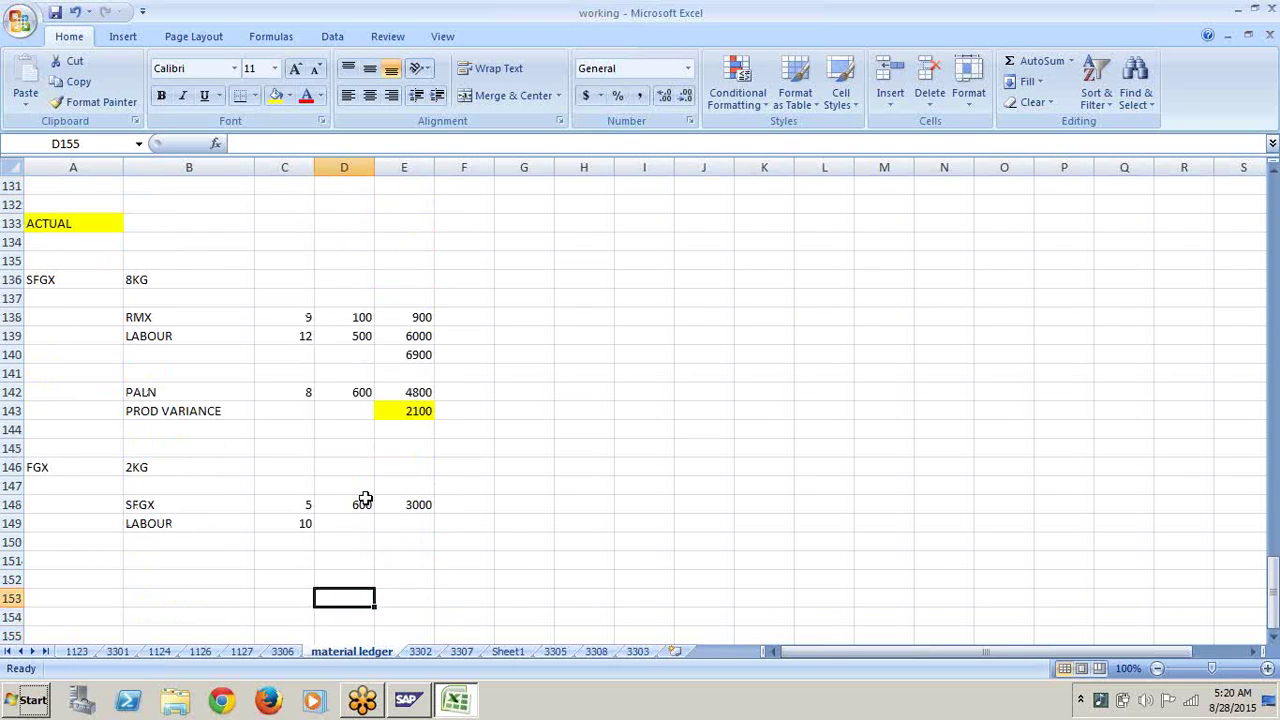
{"action": "key", "text": "Up"}
{"action": "key", "text": "Up"}
{"action": "key", "text": "Up"}
{"action": "key", "text": "Up"}
{"action": "type", "text": "500"}
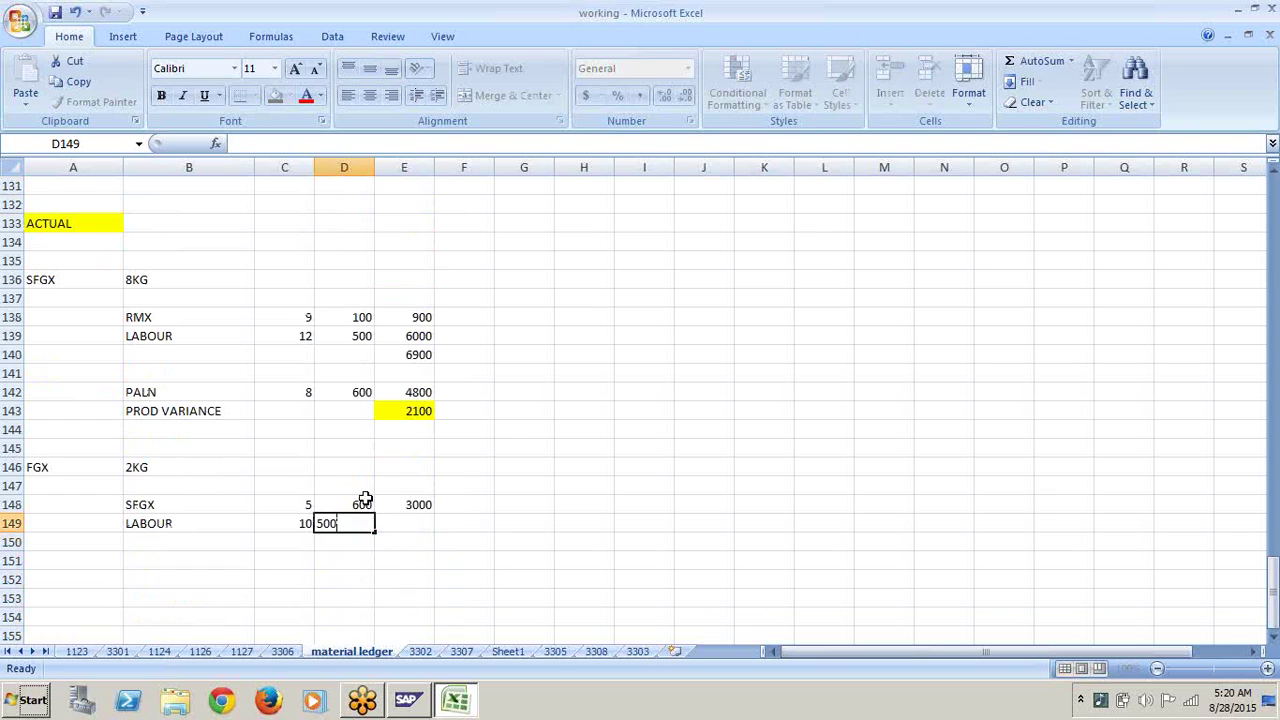
{"action": "key", "text": "Tab"}
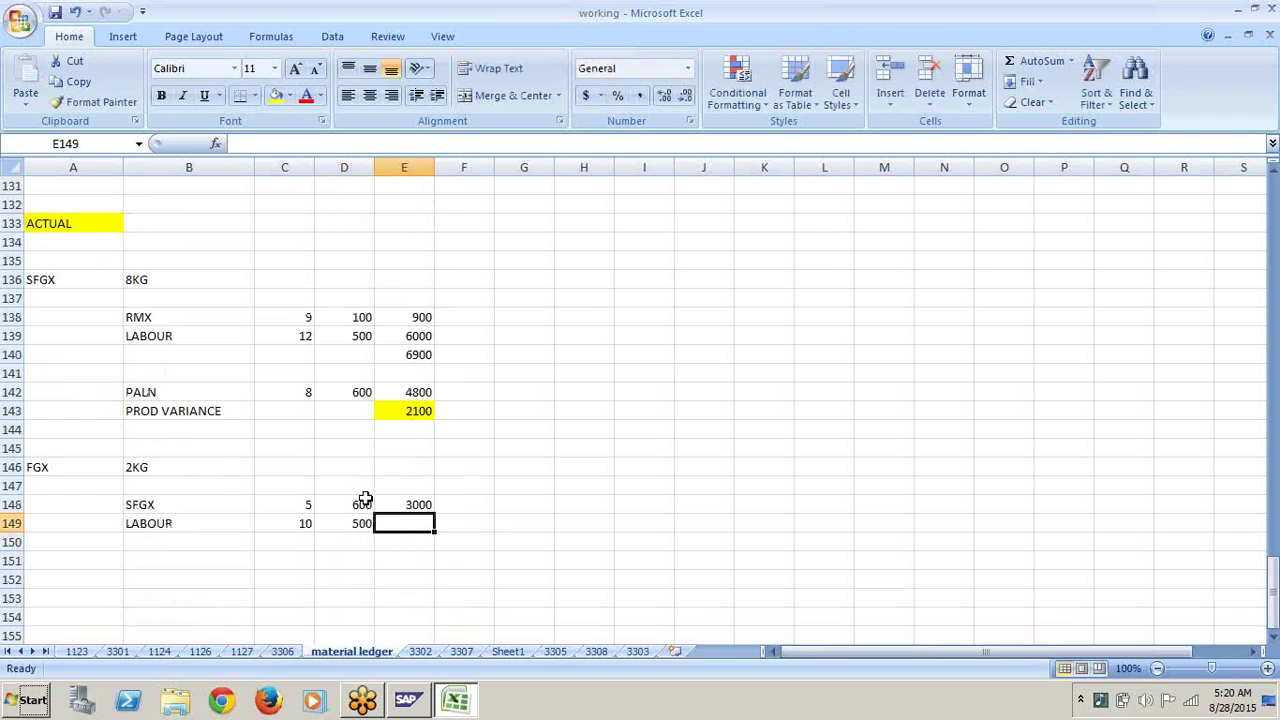
Step: Enter 5000 in E149 as the actual labour amount for FGX
{"action": "type", "text": "500"}
{"action": "left_click", "coordinate": [364, 490]}
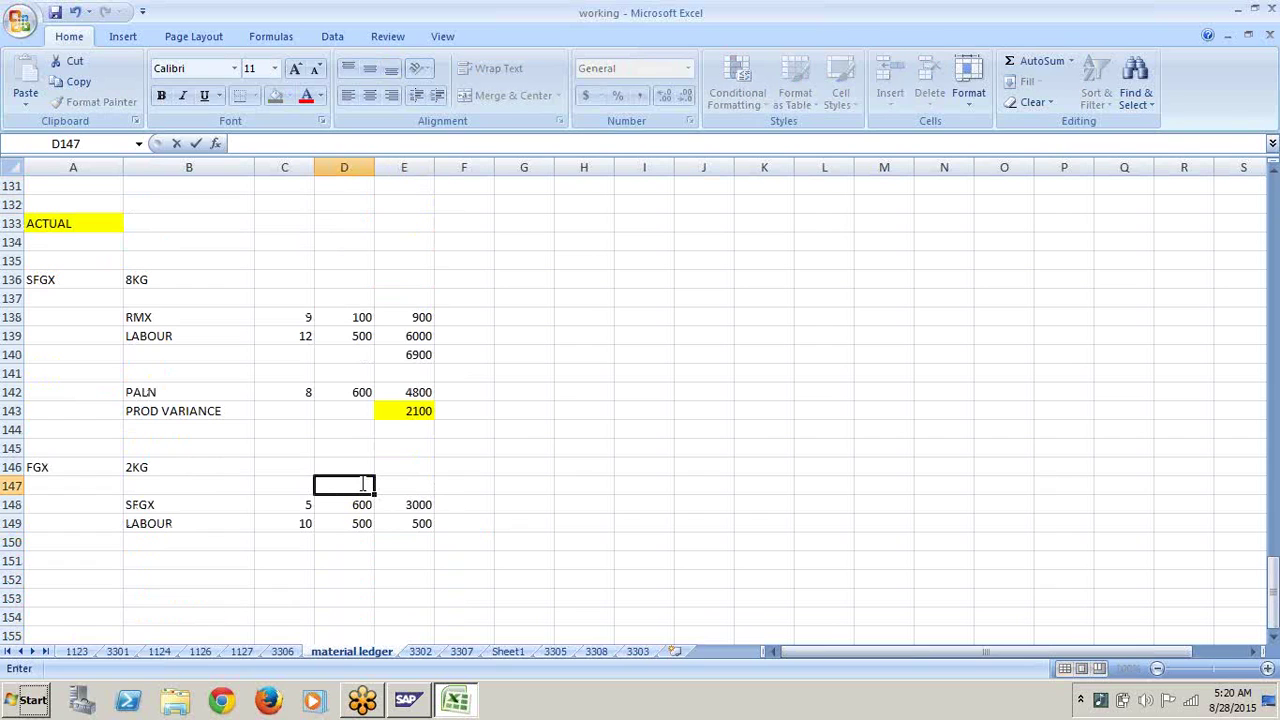
{"action": "left_click", "coordinate": [403, 523]}
{"action": "type", "text": "5000"}
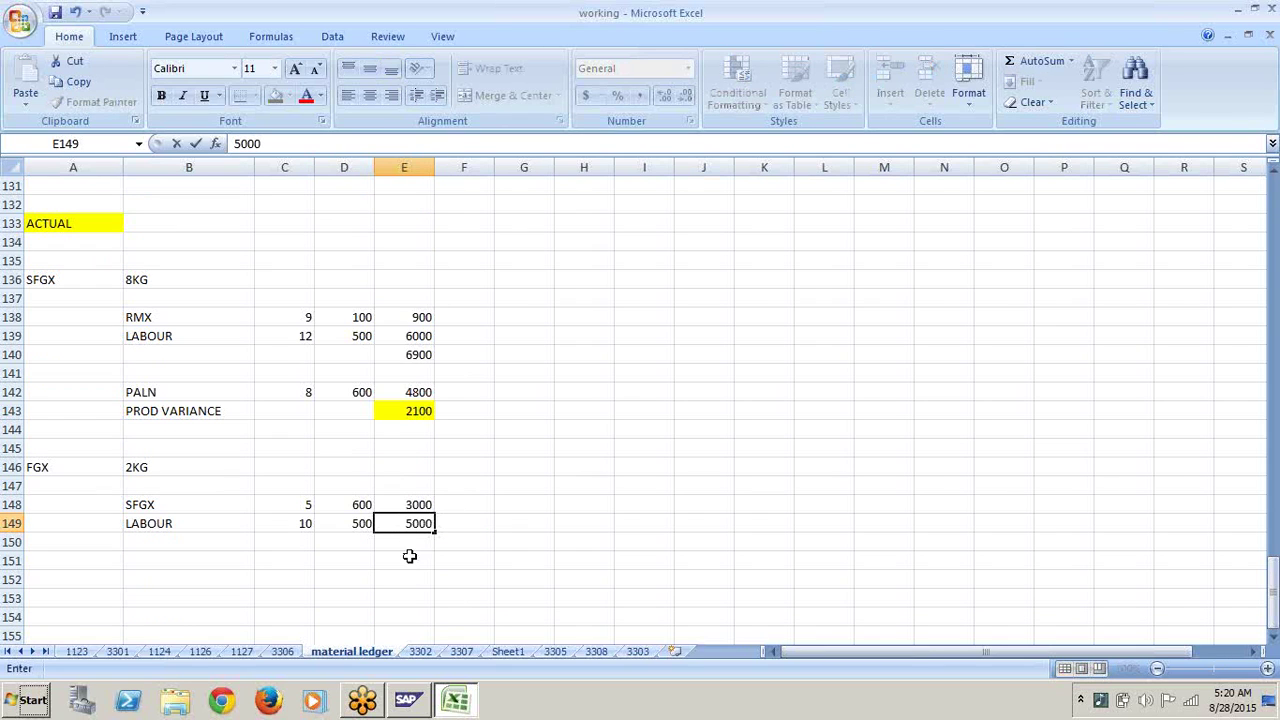
{"action": "key", "text": "Return"}
Step: Total the SFGX and labour amounts E148:E149 in E150 with AutoSum
{"action": "left_click_drag", "start_coordinate": [425, 510], "coordinate": [423, 538]}
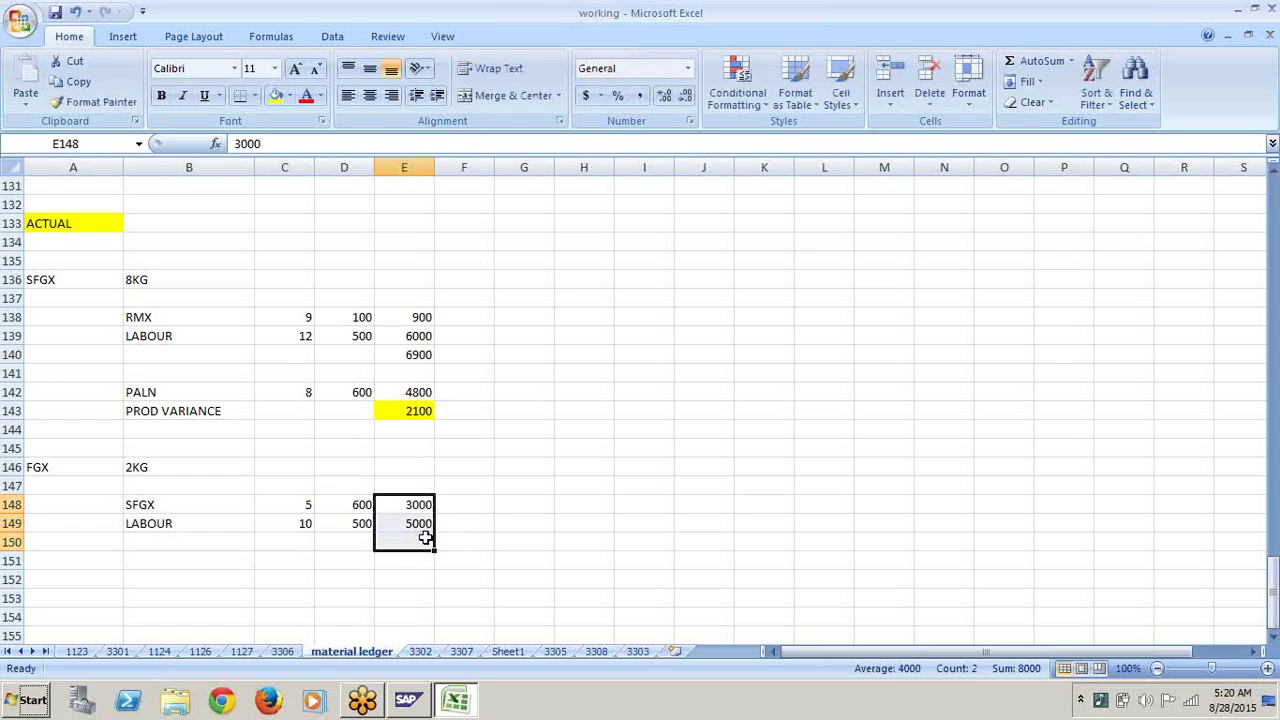
{"action": "left_click", "coordinate": [1008, 64]}
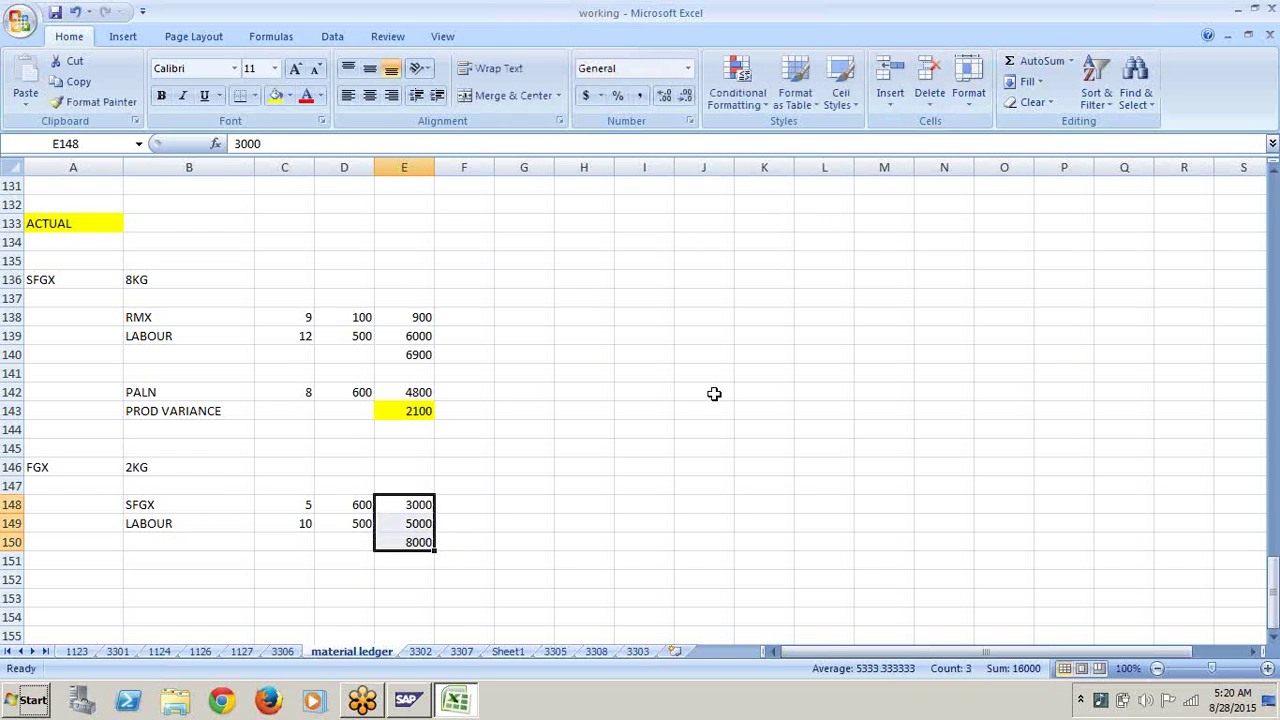
{"action": "left_click", "coordinate": [550, 566]}
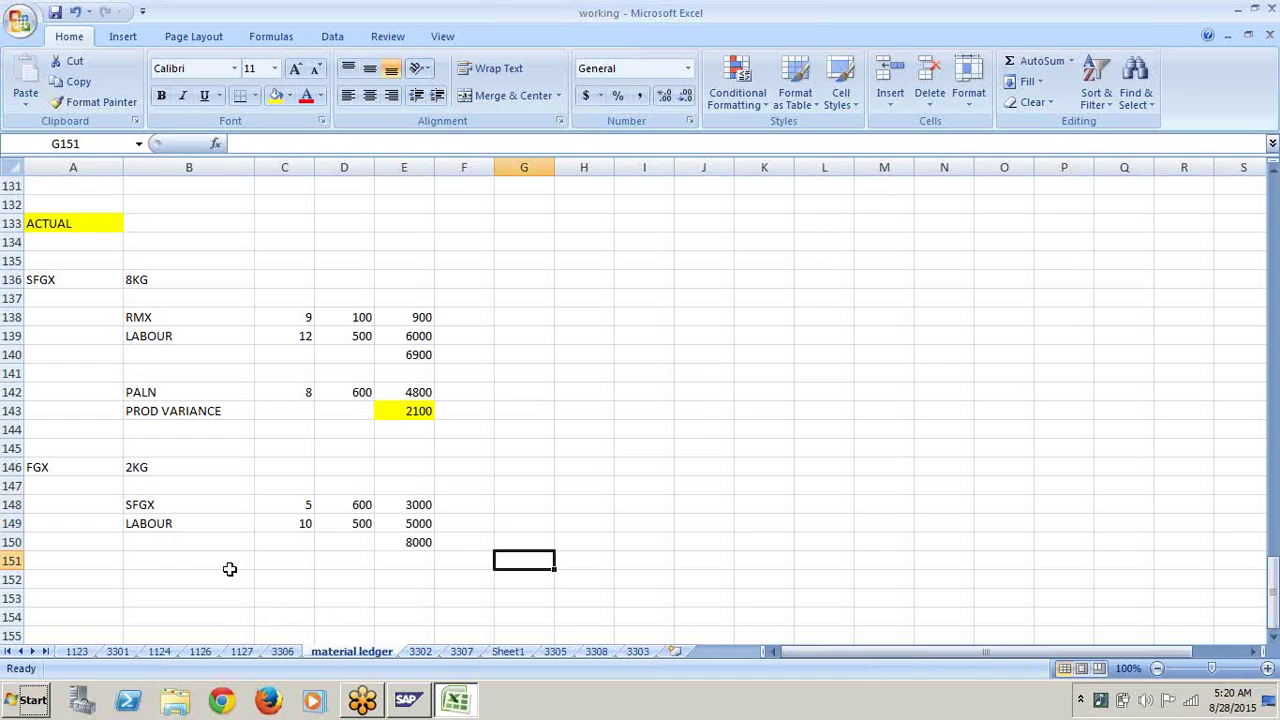
Step: Add a PLAN row below the actual FGX total, with PLAN in B151 and quantity 2 in C151
{"action": "left_click", "coordinate": [228, 564]}
{"action": "type", "text": "PLAN"}
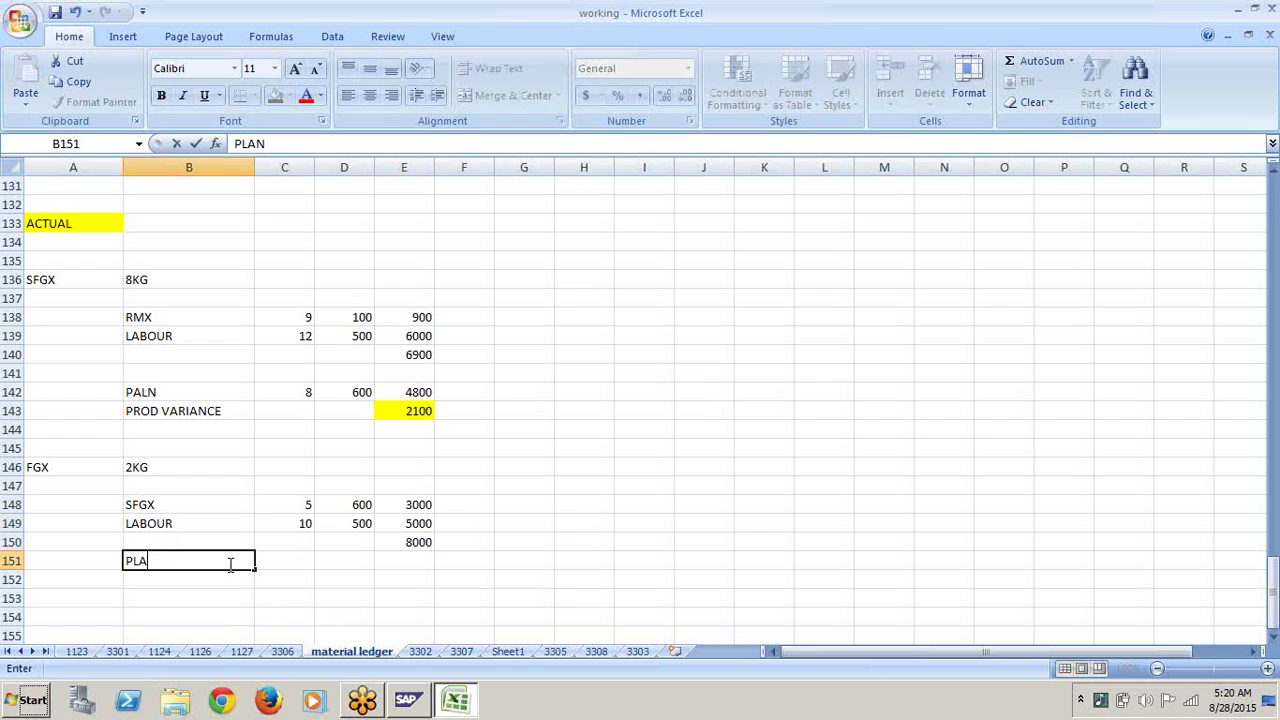
{"action": "left_click", "coordinate": [304, 561]}
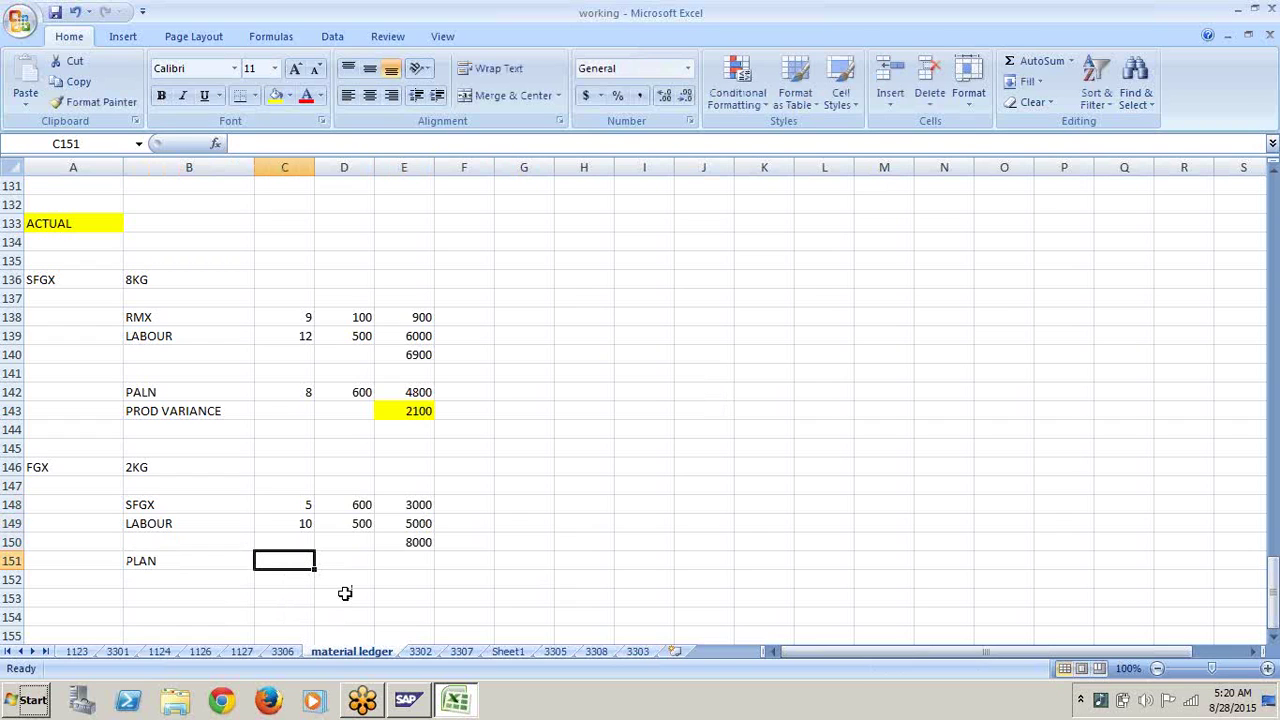
{"action": "type", "text": "2"}
{"action": "left_click", "coordinate": [343, 561]}
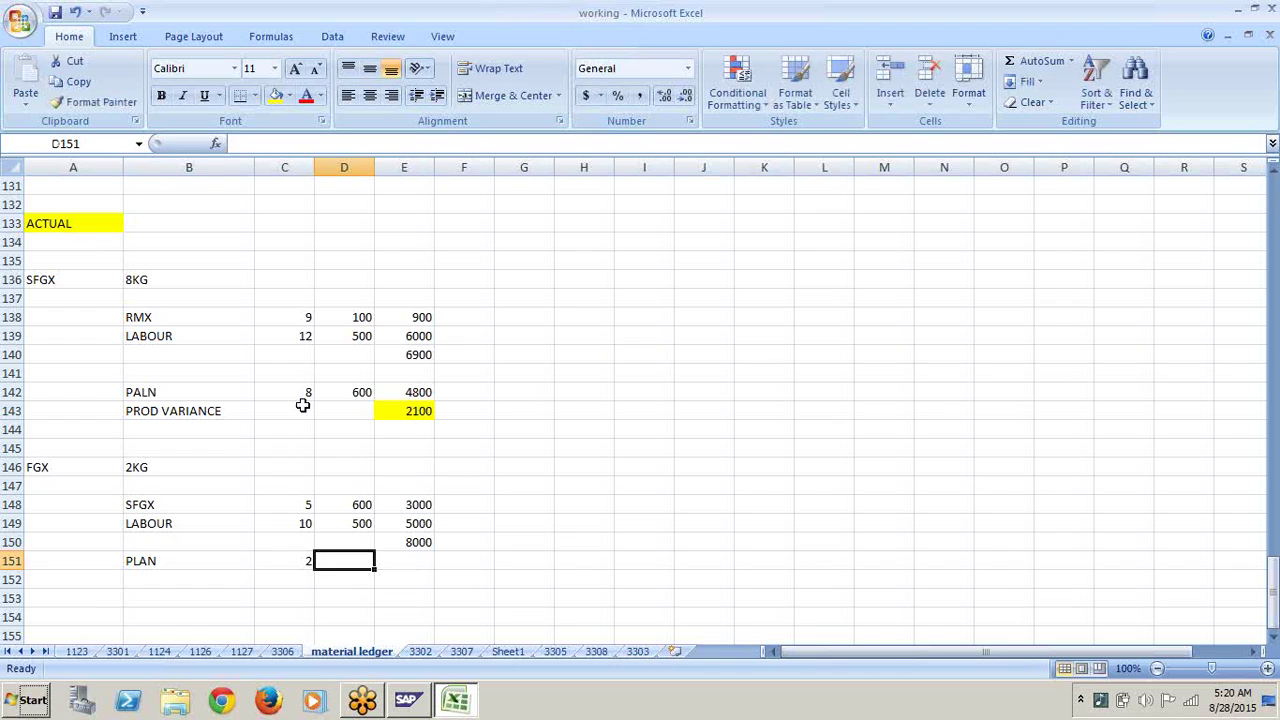
Step: Highlight the planned FGX total cost in E120 with yellow fill
{"action": "key", "text": "Up"}
{"action": "key", "text": "Up"}
{"action": "key", "text": "Up"}
{"action": "key", "text": "Up"}
{"action": "key", "text": "Up"}
{"action": "key", "text": "Up"}
{"action": "key", "text": "Up"}
{"action": "key", "text": "Up"}
{"action": "key", "text": "Up"}
{"action": "key", "text": "Up"}
{"action": "key", "text": "Up"}
{"action": "key", "text": "Up"}
{"action": "key", "text": "Up"}
{"action": "key", "text": "Up"}
{"action": "key", "text": "Up"}
{"action": "key", "text": "Up"}
{"action": "key", "text": "Up"}
{"action": "key", "text": "Up"}
{"action": "key", "text": "Up"}
{"action": "key", "text": "Up"}
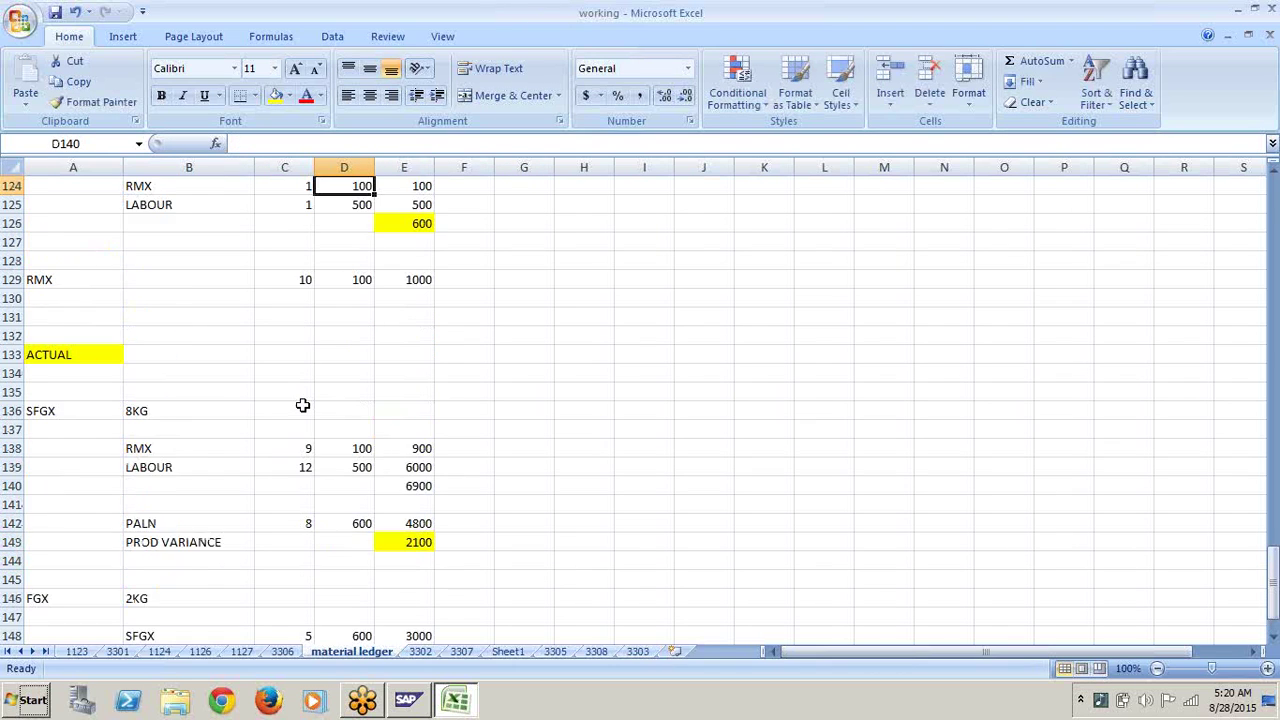
{"action": "key", "text": "Up"}
{"action": "key", "text": "Up"}
{"action": "key", "text": "Up"}
{"action": "key", "text": "Up"}
{"action": "key", "text": "Up"}
{"action": "key", "text": "Up"}
{"action": "key", "text": "Up"}
{"action": "key", "text": "Up"}
{"action": "key", "text": "Up"}
{"action": "left_click", "coordinate": [415, 281]}
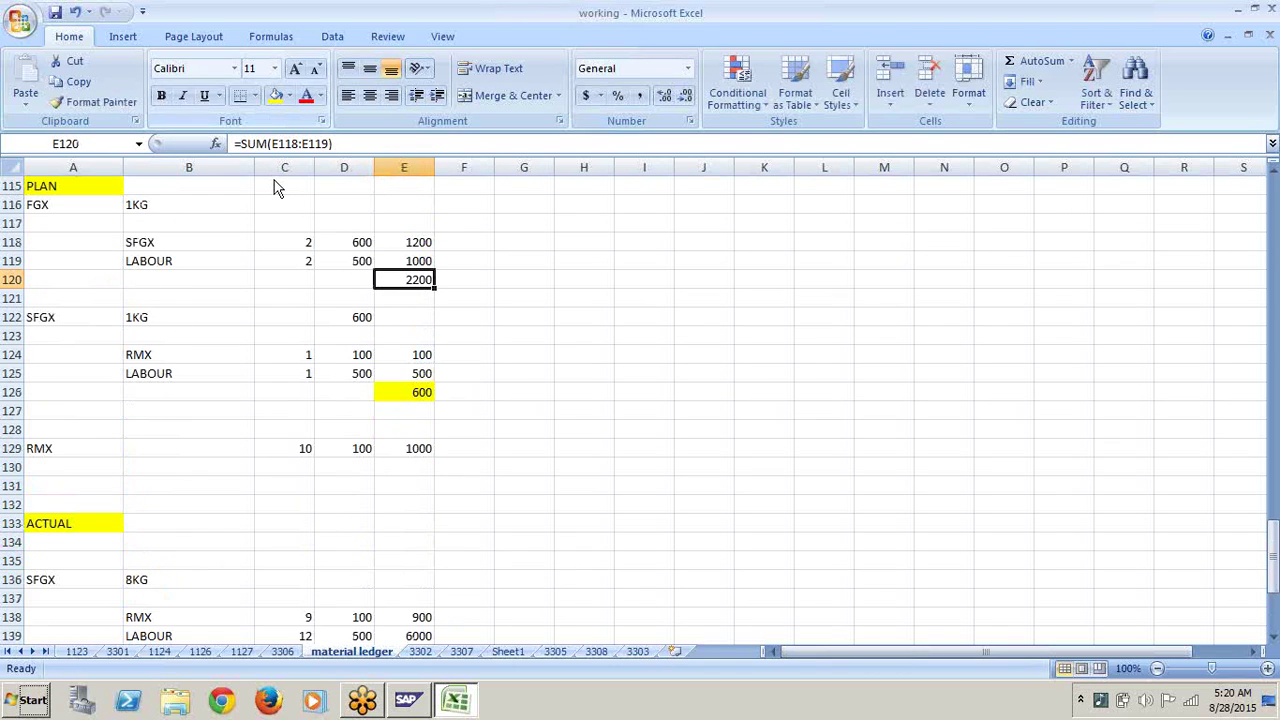
{"action": "left_click", "coordinate": [275, 95]}
Step: Complete the FGX PLAN row with rate 2200 in D151 and amount 4400 in E151
{"action": "left_click", "coordinate": [280, 458]}
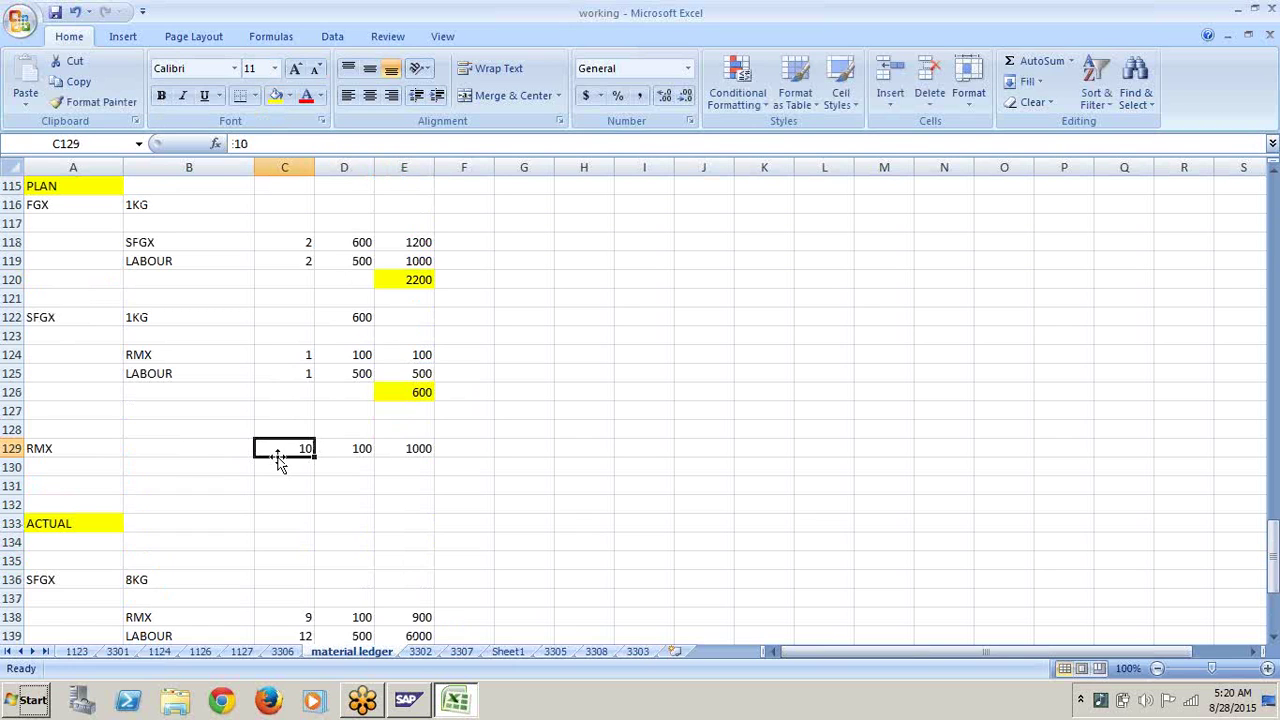
{"action": "key", "text": "Down"}
{"action": "key", "text": "Down"}
{"action": "key", "text": "Down"}
{"action": "key", "text": "Down"}
{"action": "key", "text": "Down"}
{"action": "key", "text": "Down"}
{"action": "key", "text": "Down"}
{"action": "key", "text": "Down"}
{"action": "key", "text": "Down"}
{"action": "key", "text": "Down"}
{"action": "key", "text": "Down"}
{"action": "key", "text": "Down"}
{"action": "key", "text": "Down"}
{"action": "key", "text": "Down"}
{"action": "key", "text": "Down"}
{"action": "key", "text": "Down"}
{"action": "key", "text": "Down"}
{"action": "key", "text": "Down"}
{"action": "key", "text": "Down"}
{"action": "key", "text": "Down"}
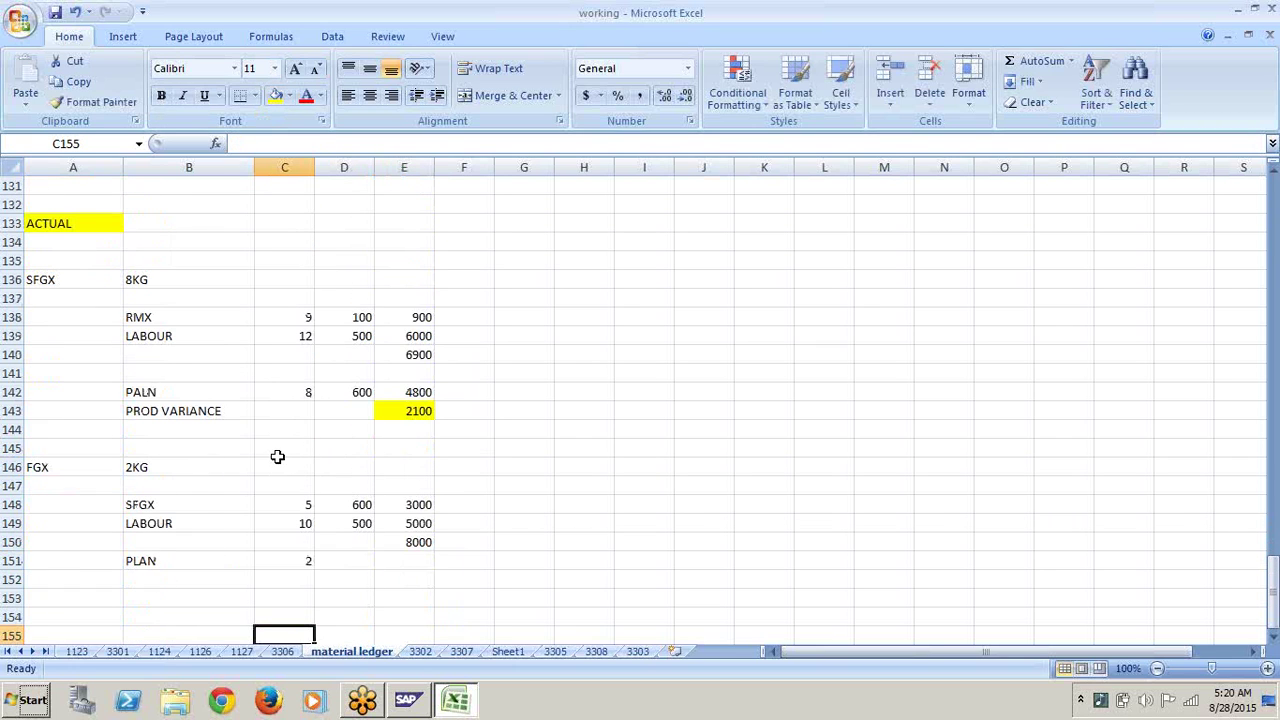
{"action": "left_click", "coordinate": [346, 556]}
{"action": "type", "text": "22"}
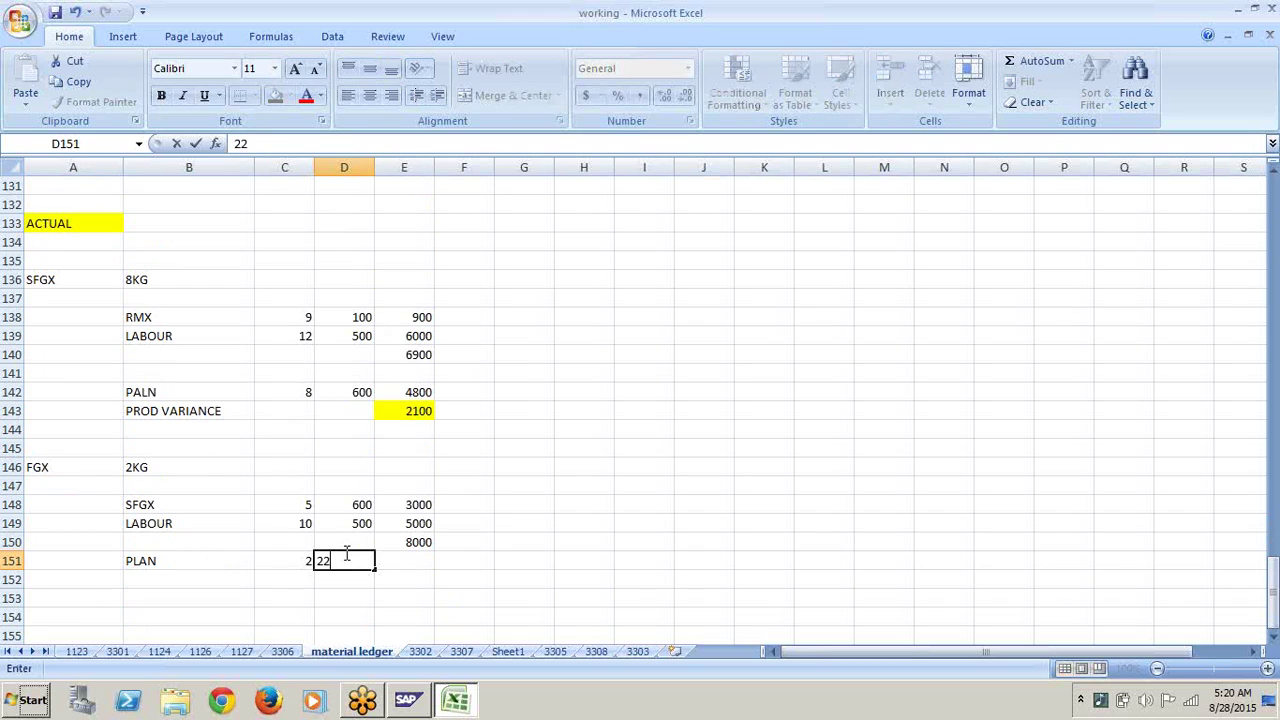
{"action": "type", "text": "00"}
{"action": "left_click", "coordinate": [414, 561]}
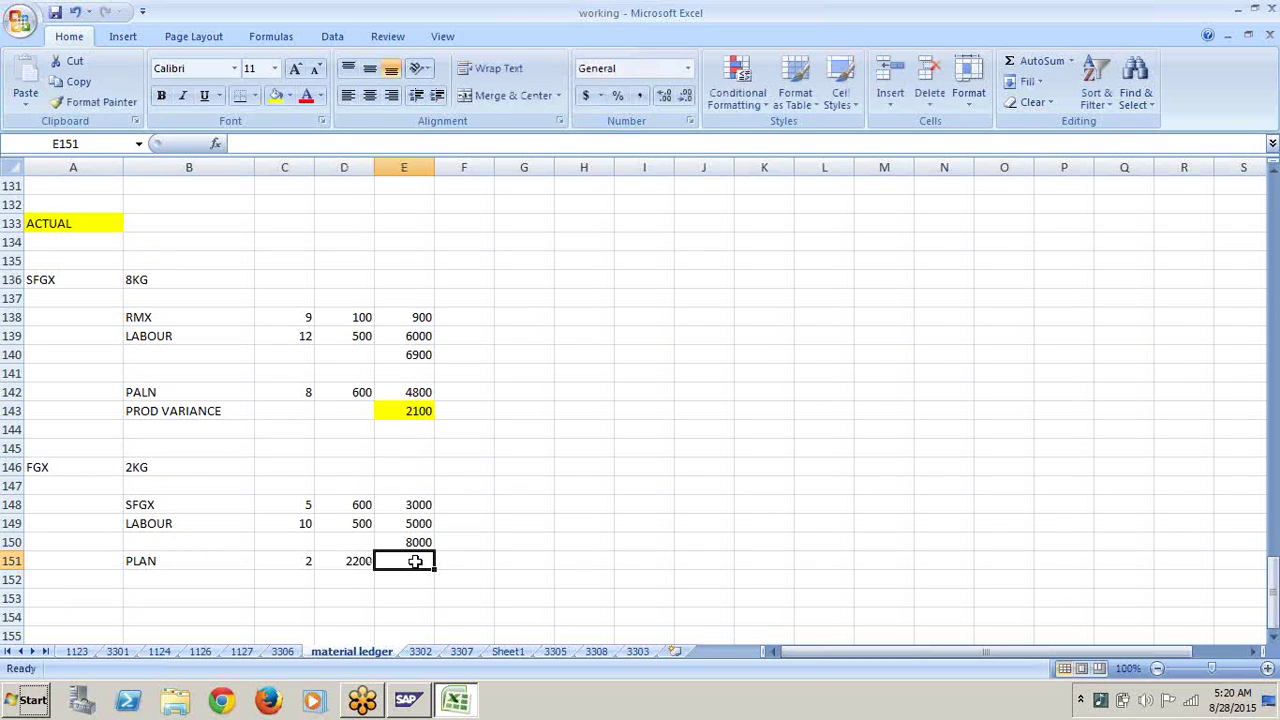
{"action": "type", "text": "4400"}
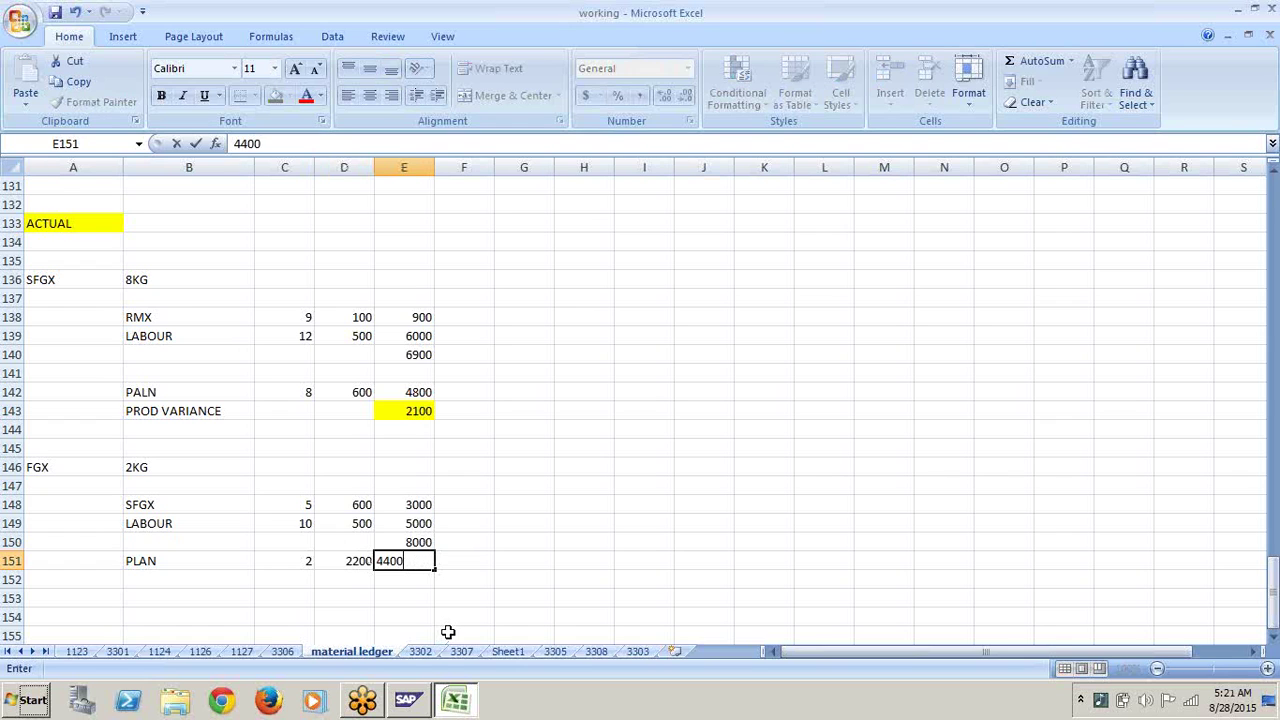
{"action": "left_click", "coordinate": [420, 600]}
Step: Calculate the FGX production variance in E152 with =E150-E151 and fill the cell yellow
{"action": "key", "text": "Down"}
{"action": "key", "text": "Down"}
{"action": "key", "text": "Down"}
{"action": "key", "text": "Down"}
{"action": "key", "text": "Down"}
{"action": "key", "text": "Down"}
{"action": "key", "text": "Down"}
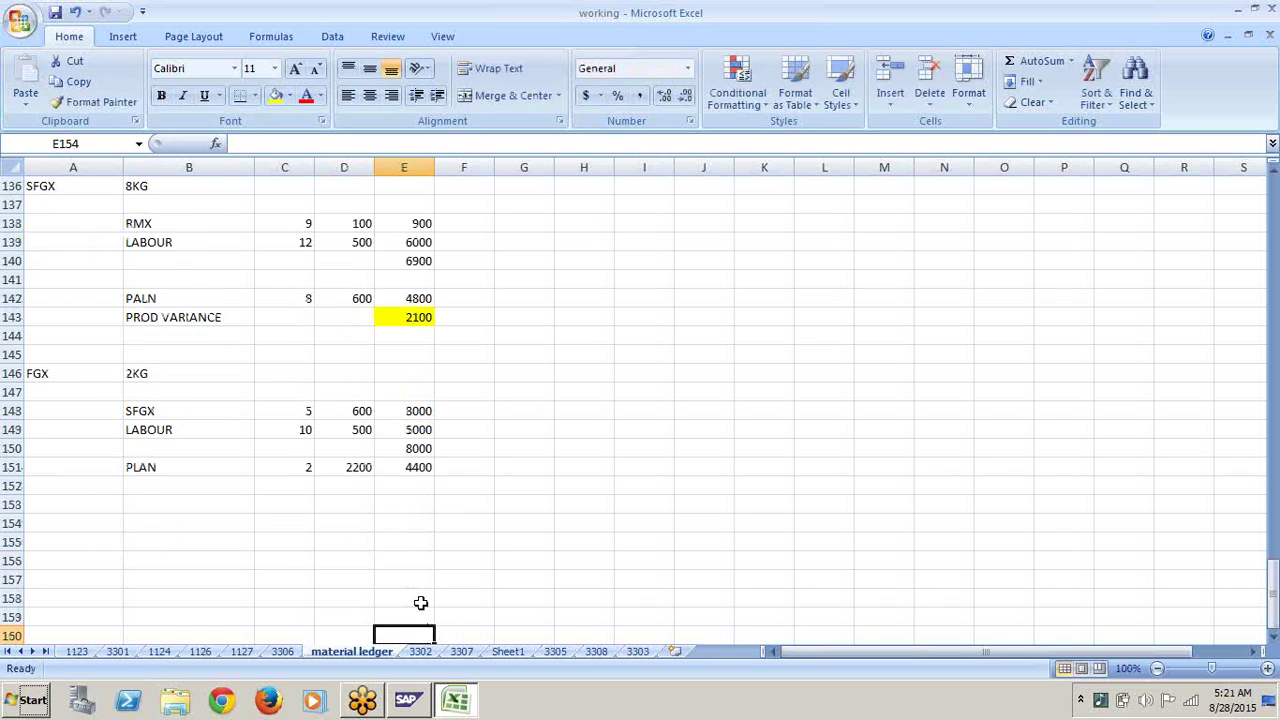
{"action": "left_click", "coordinate": [414, 470]}
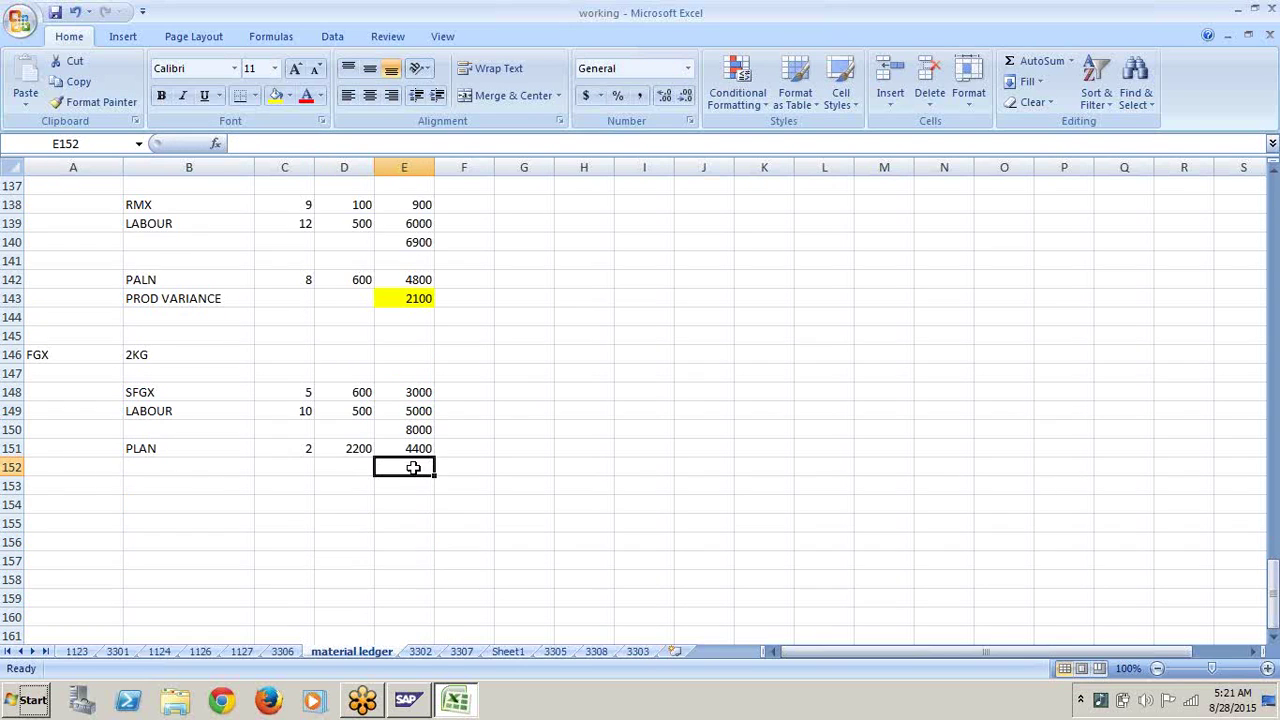
{"action": "type", "text": "="}
{"action": "left_click", "coordinate": [416, 430]}
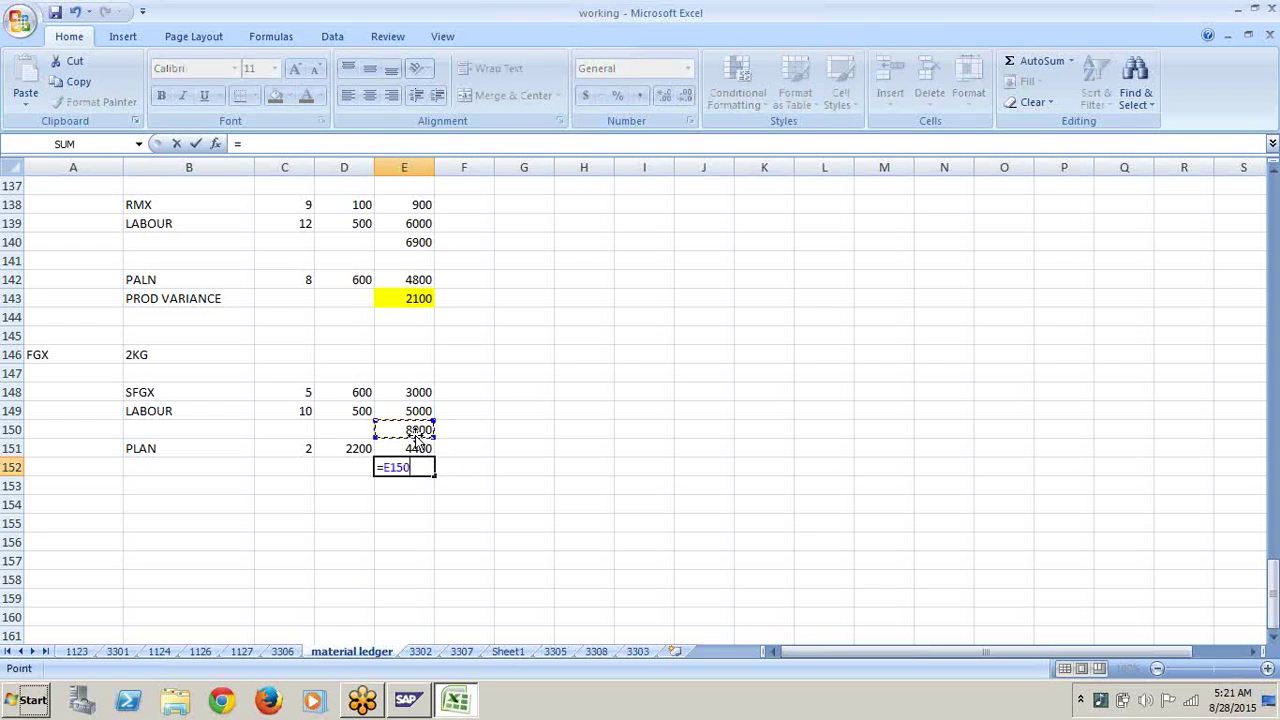
{"action": "type", "text": "-"}
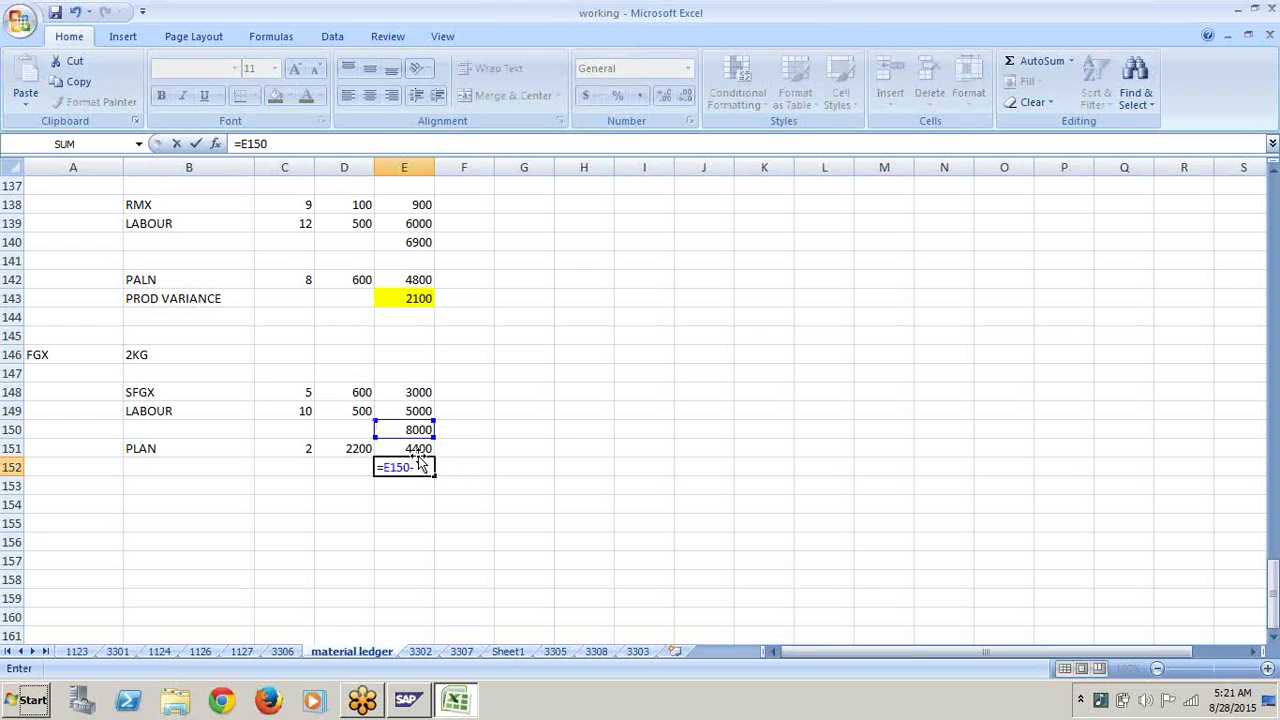
{"action": "left_click", "coordinate": [418, 452]}
{"action": "key", "text": "Return"}
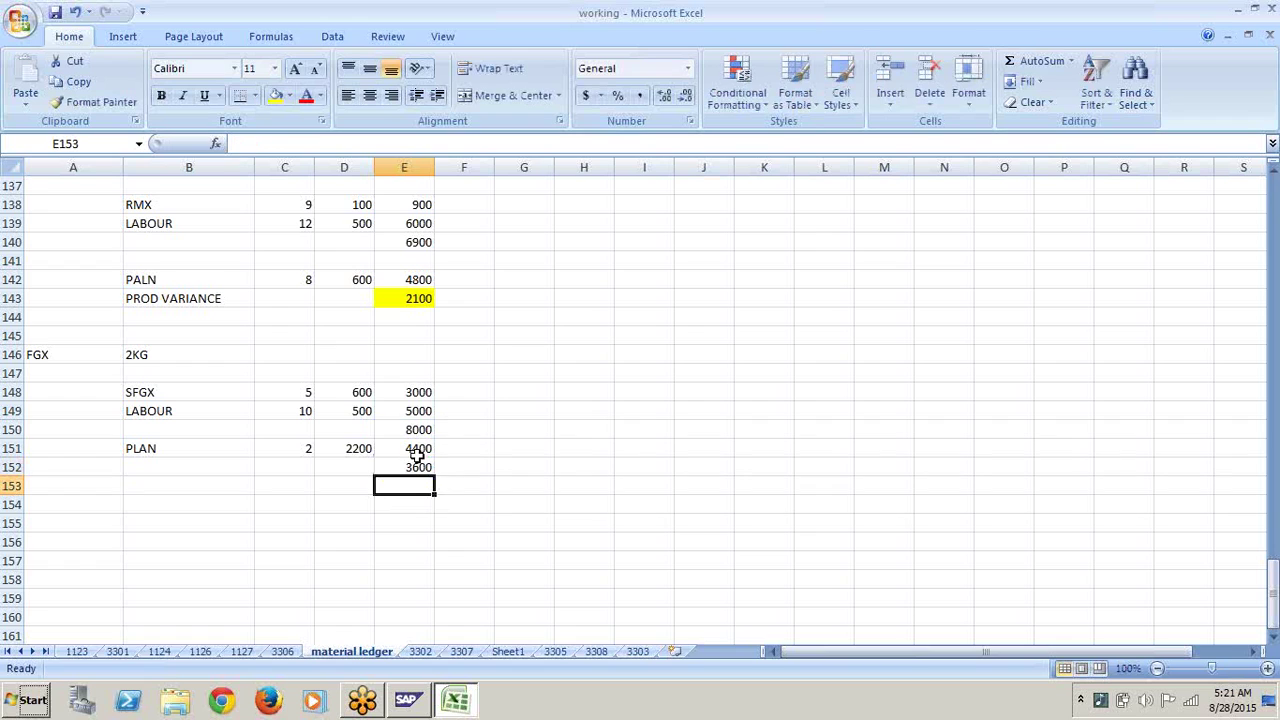
{"action": "left_click", "coordinate": [415, 468]}
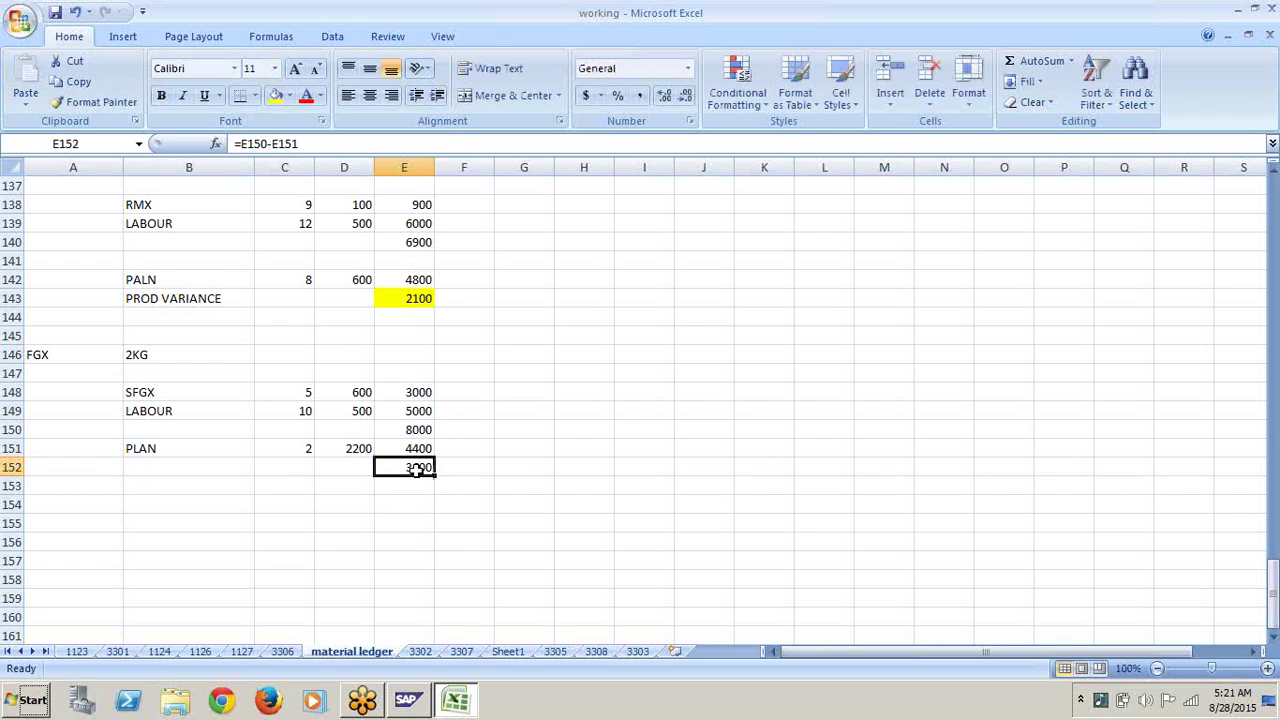
{"action": "left_click", "coordinate": [276, 96]}
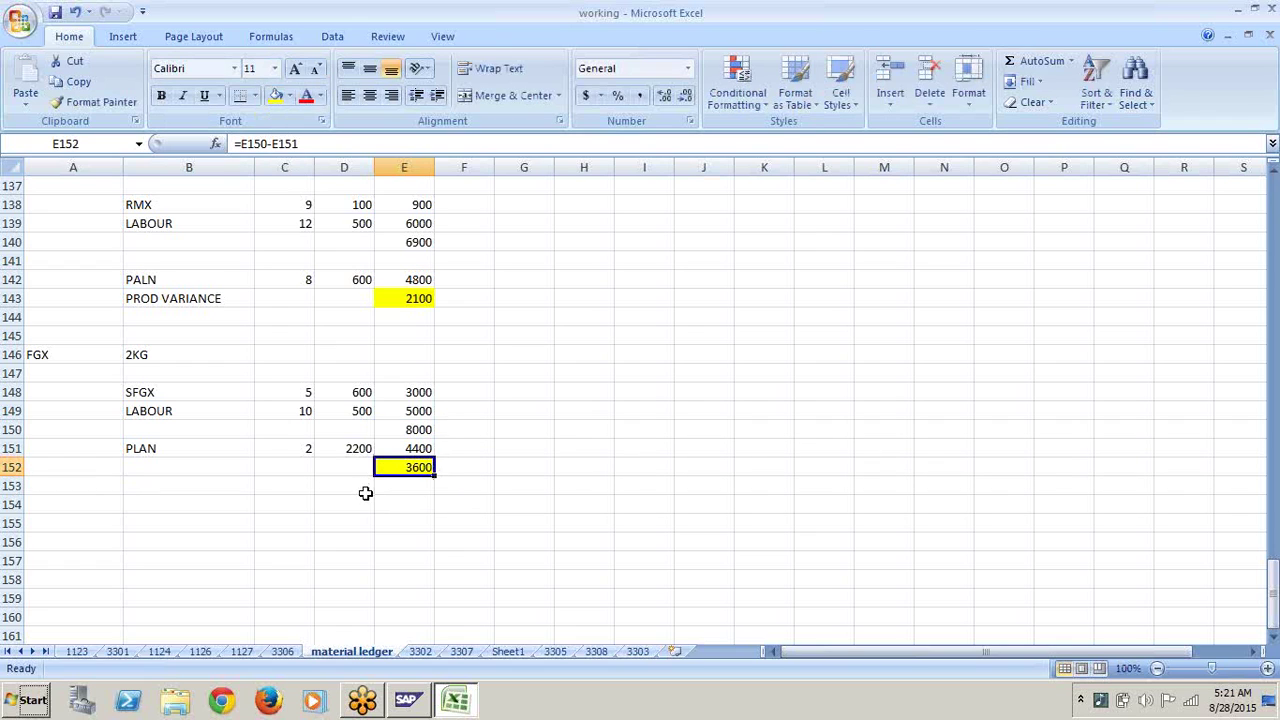
Step: Label the FGX variance row by entering PROD VARIACNE in B152
{"action": "double_click", "coordinate": [227, 467]}
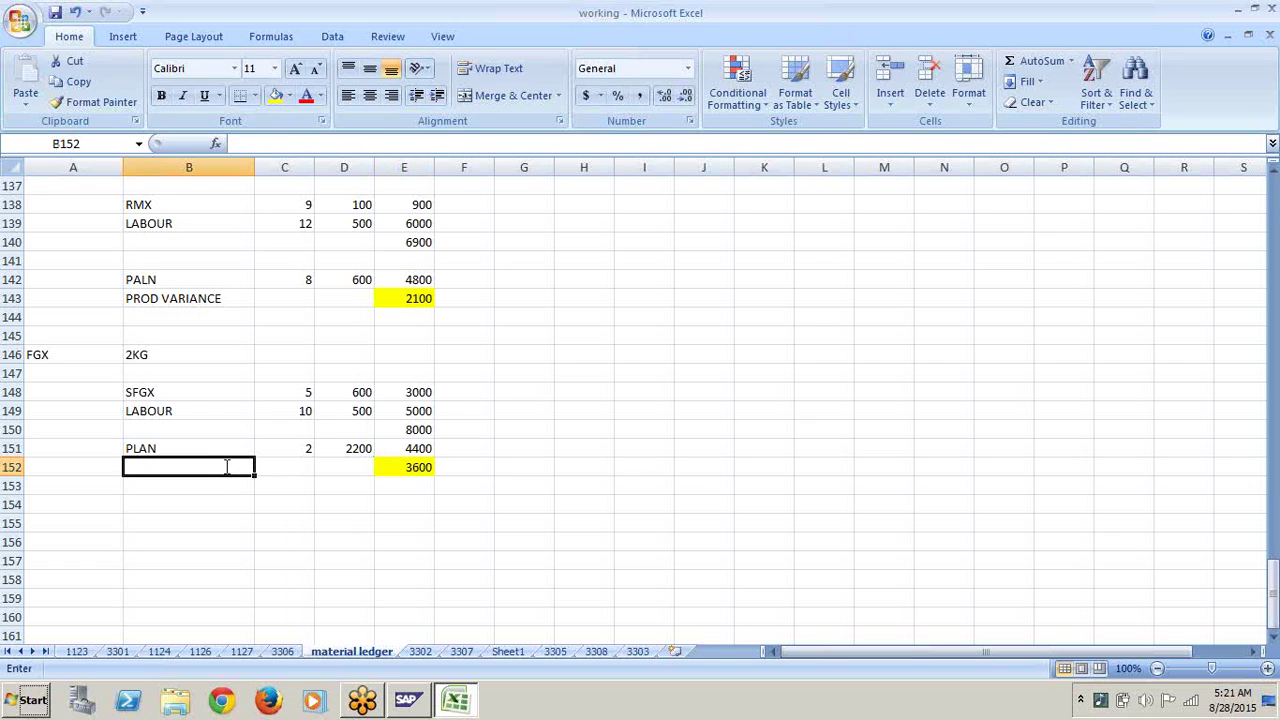
{"action": "type", "text": "PR"}
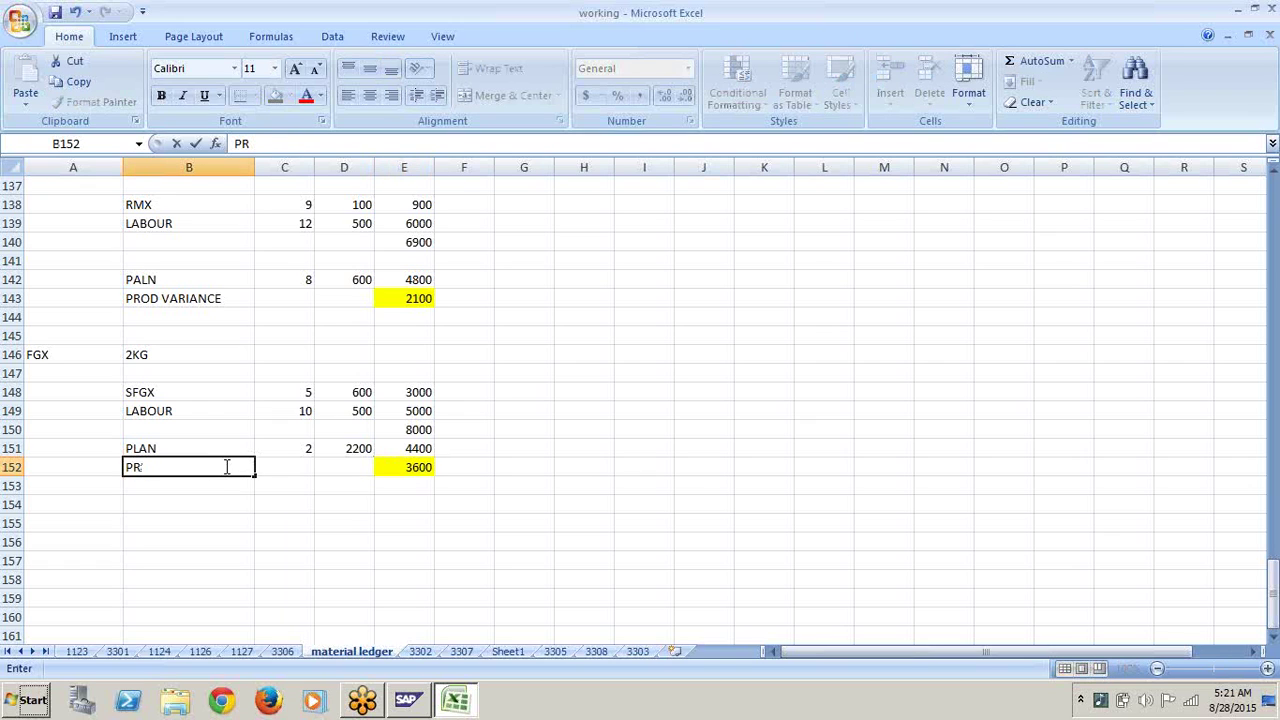
{"action": "type", "text": "OD VARIACNE"}
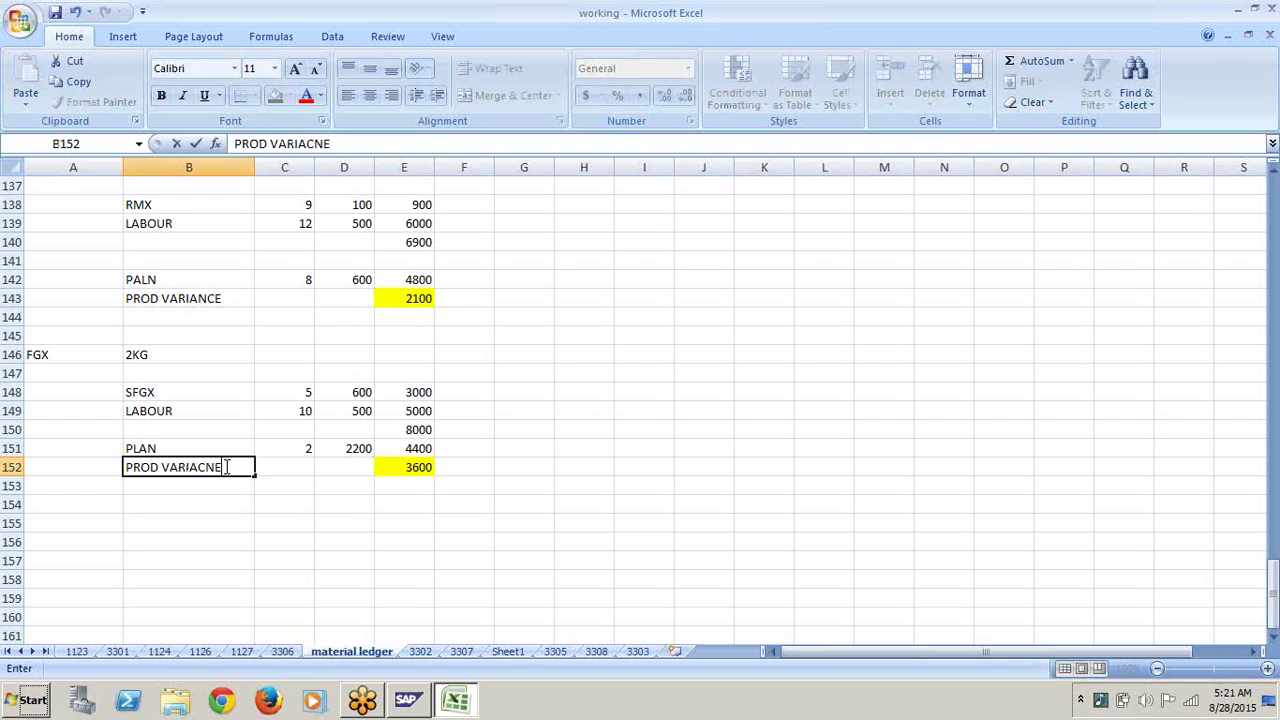
{"action": "left_click", "coordinate": [299, 513]}
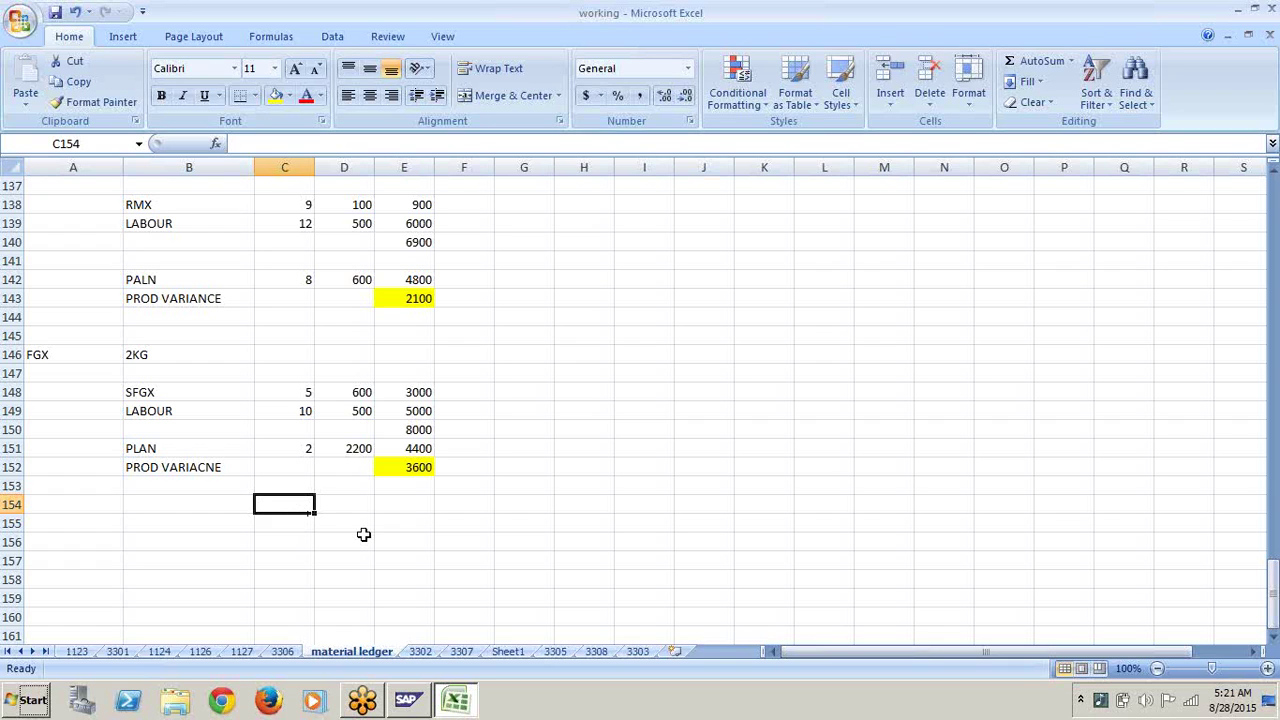
Step: Start a raw material section below the FGX variance by entering RMX in A156
{"action": "left_click", "coordinate": [105, 539]}
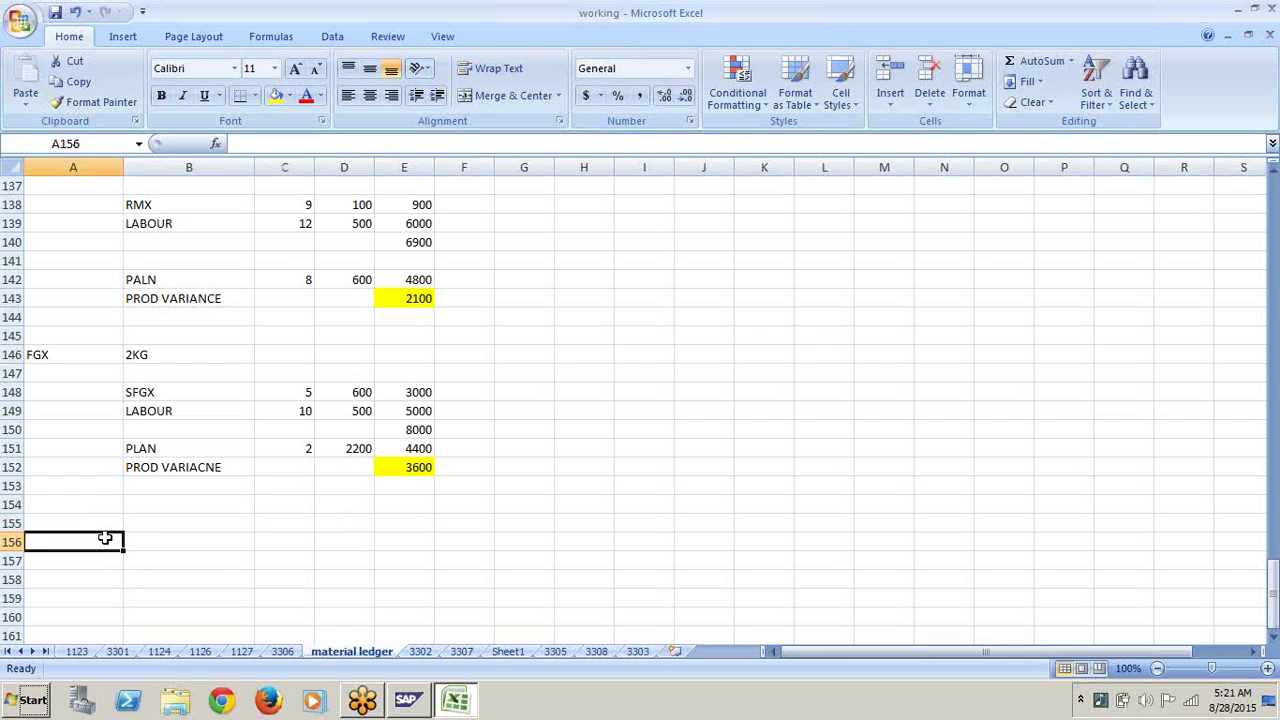
{"action": "type", "text": "RMX"}
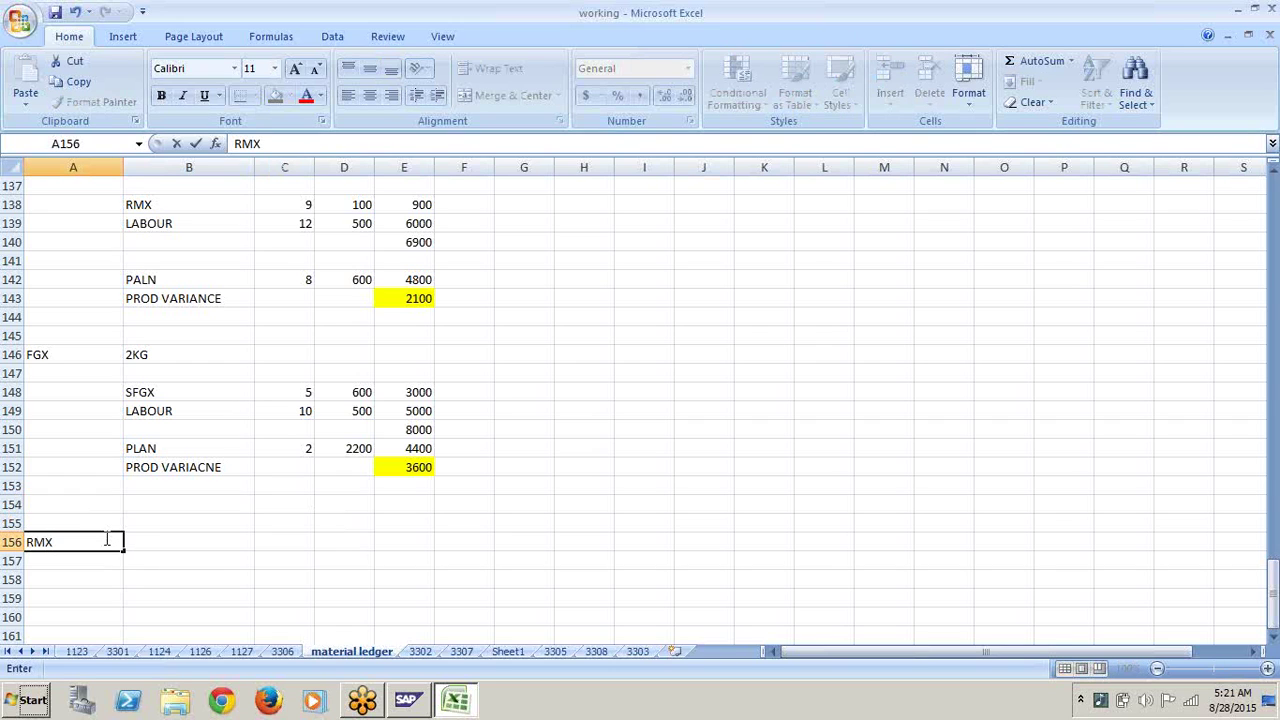
{"action": "left_click", "coordinate": [206, 576]}
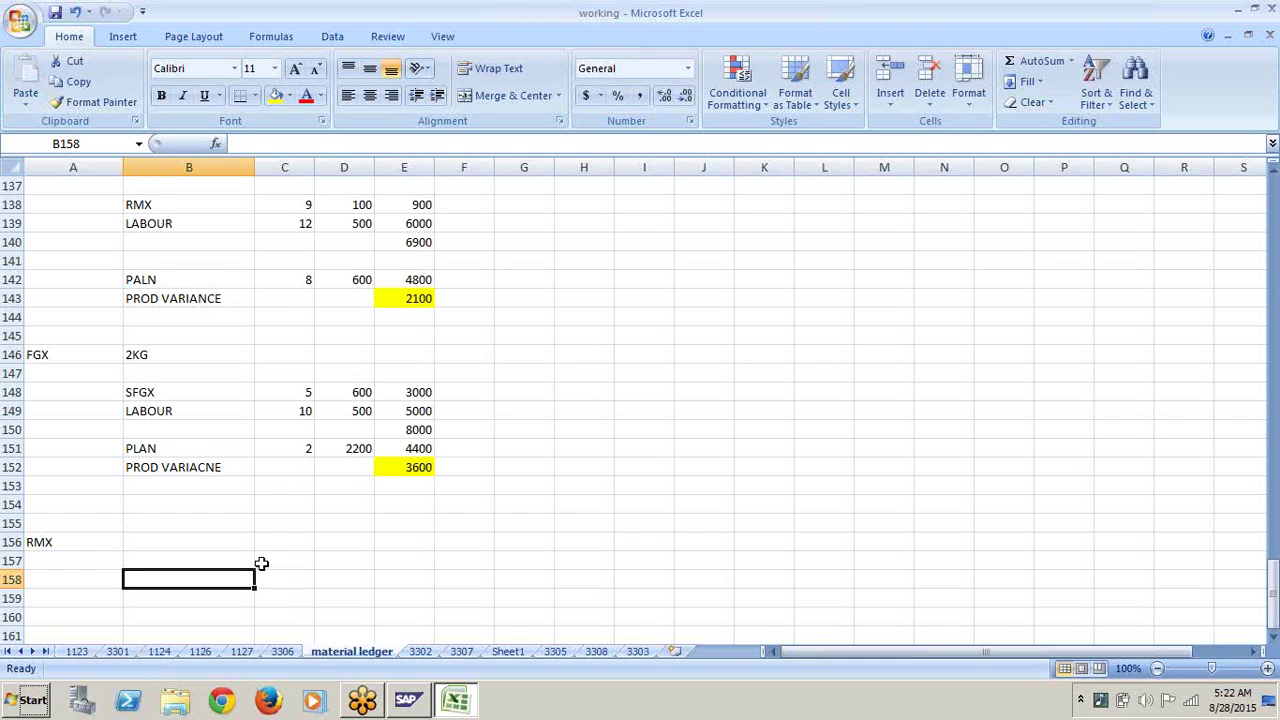
Step: Check the planned RMX rate and add a PLAN row in B157:E157 with quantity 10, rate 100 and amount 1000
{"action": "left_click", "coordinate": [233, 548]}
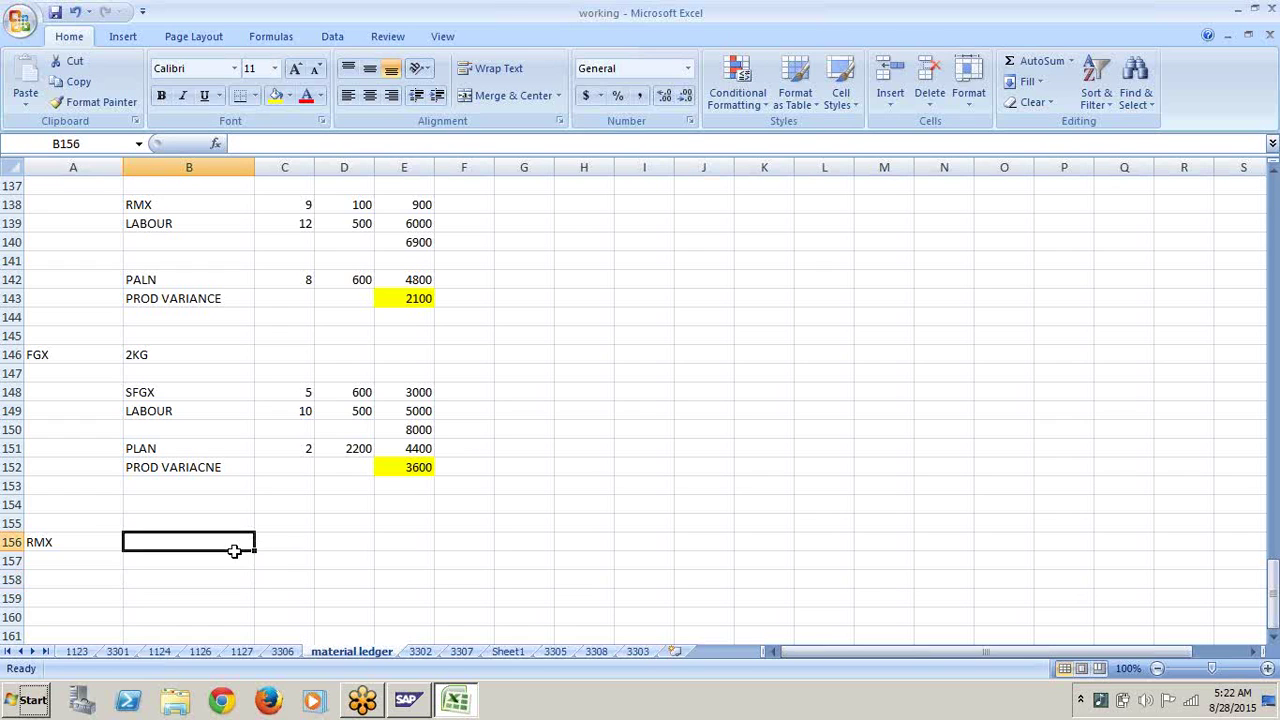
{"action": "key", "text": "Up"}
{"action": "key", "text": "Up"}
{"action": "key", "text": "Up"}
{"action": "key", "text": "Up"}
{"action": "key", "text": "Up"}
{"action": "key", "text": "Up"}
{"action": "key", "text": "Up"}
{"action": "key", "text": "Up"}
{"action": "key", "text": "Up"}
{"action": "key", "text": "Up"}
{"action": "key", "text": "Up"}
{"action": "key", "text": "Up"}
{"action": "key", "text": "Up"}
{"action": "key", "text": "Up"}
{"action": "key", "text": "Up"}
{"action": "key", "text": "Up"}
{"action": "key", "text": "Up"}
{"action": "key", "text": "Up"}
{"action": "key", "text": "Up"}
{"action": "key", "text": "Up"}
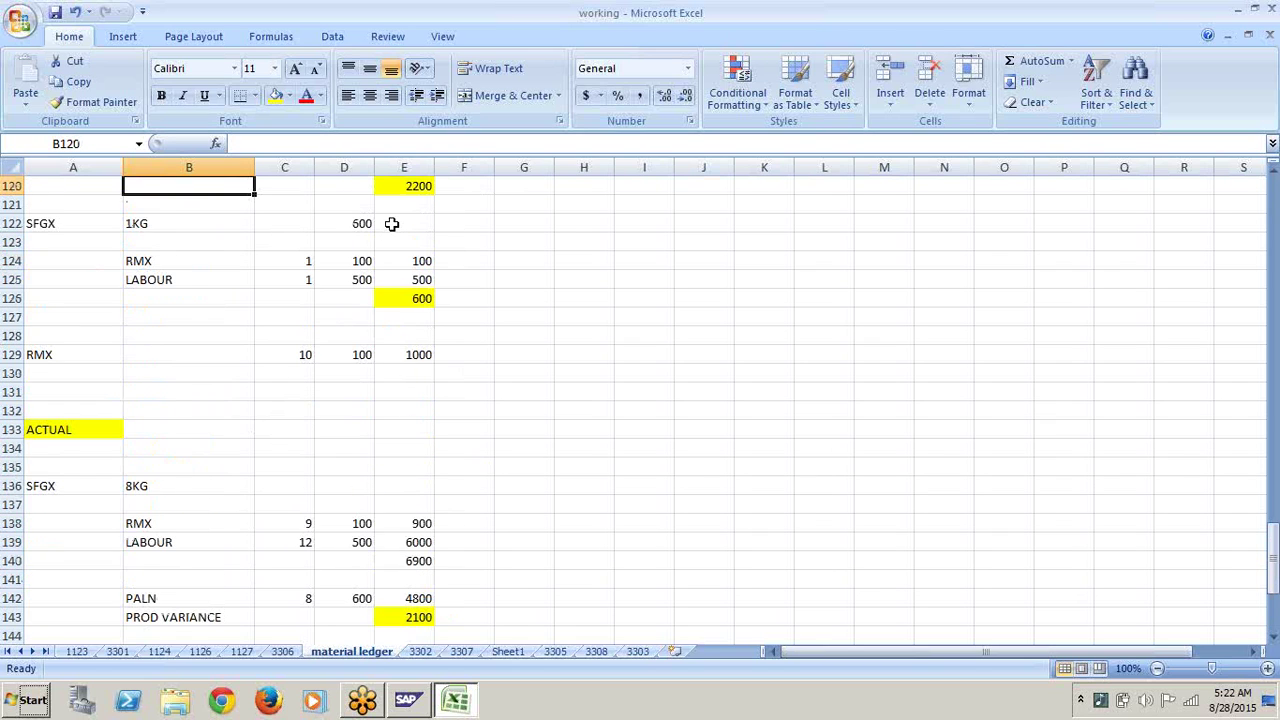
{"action": "left_click", "coordinate": [360, 265]}
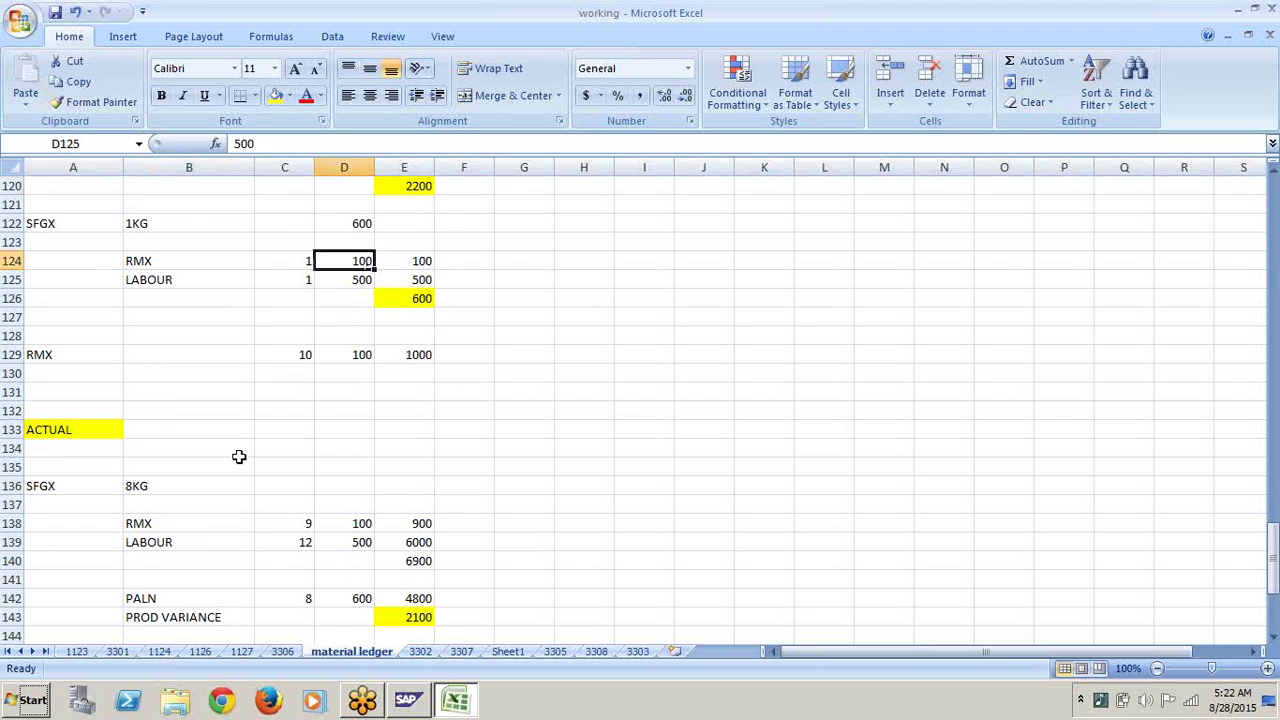
{"action": "key", "text": "Down"}
{"action": "key", "text": "Down"}
{"action": "key", "text": "Down"}
{"action": "key", "text": "Down"}
{"action": "key", "text": "Down"}
{"action": "key", "text": "Down"}
{"action": "key", "text": "Down"}
{"action": "key", "text": "Down"}
{"action": "key", "text": "Down"}
{"action": "key", "text": "Down"}
{"action": "key", "text": "Down"}
{"action": "key", "text": "Down"}
{"action": "key", "text": "Down"}
{"action": "key", "text": "Down"}
{"action": "key", "text": "Down"}
{"action": "key", "text": "Down"}
{"action": "key", "text": "Down"}
{"action": "key", "text": "Down"}
{"action": "key", "text": "Down"}
{"action": "key", "text": "Down"}
{"action": "key", "text": "Down"}
{"action": "key", "text": "Down"}
{"action": "key", "text": "Down"}
{"action": "key", "text": "Down"}
{"action": "key", "text": "Down"}
{"action": "key", "text": "Down"}
{"action": "key", "text": "Down"}
{"action": "key", "text": "Down"}
{"action": "key", "text": "Down"}
{"action": "key", "text": "Down"}
{"action": "key", "text": "Down"}
{"action": "key", "text": "Down"}
{"action": "key", "text": "Down"}
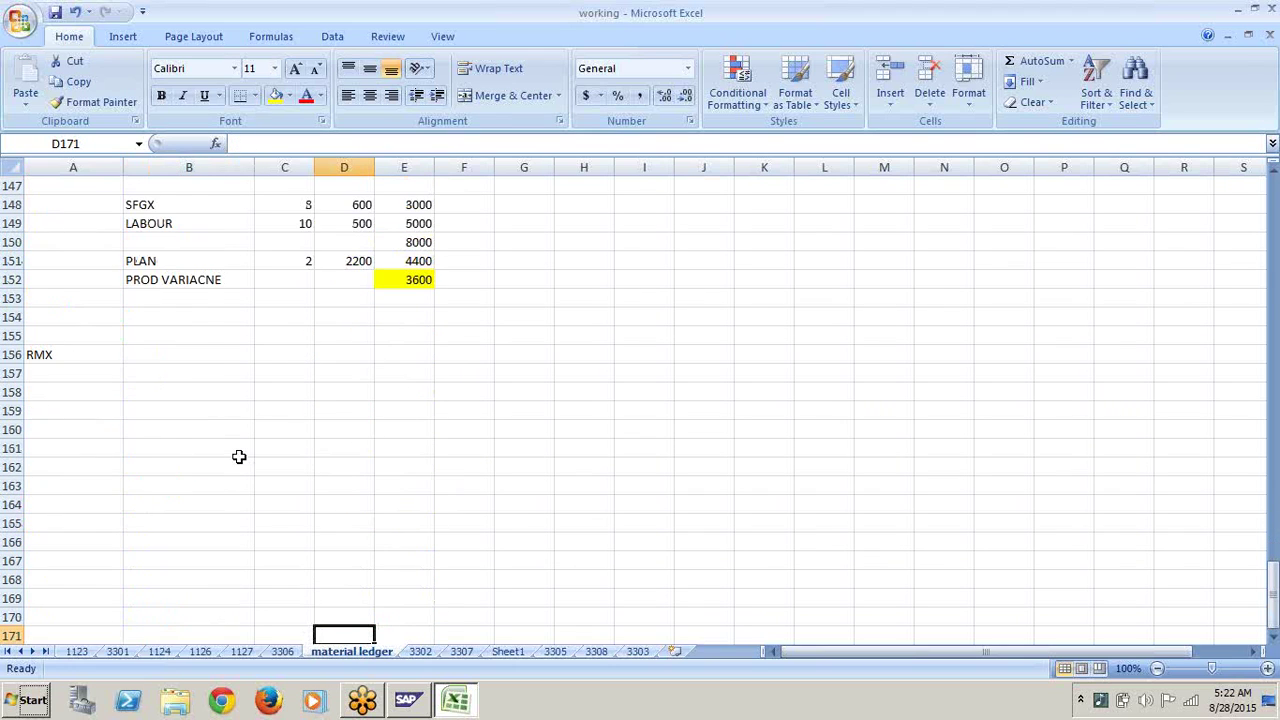
{"action": "left_click", "coordinate": [203, 376]}
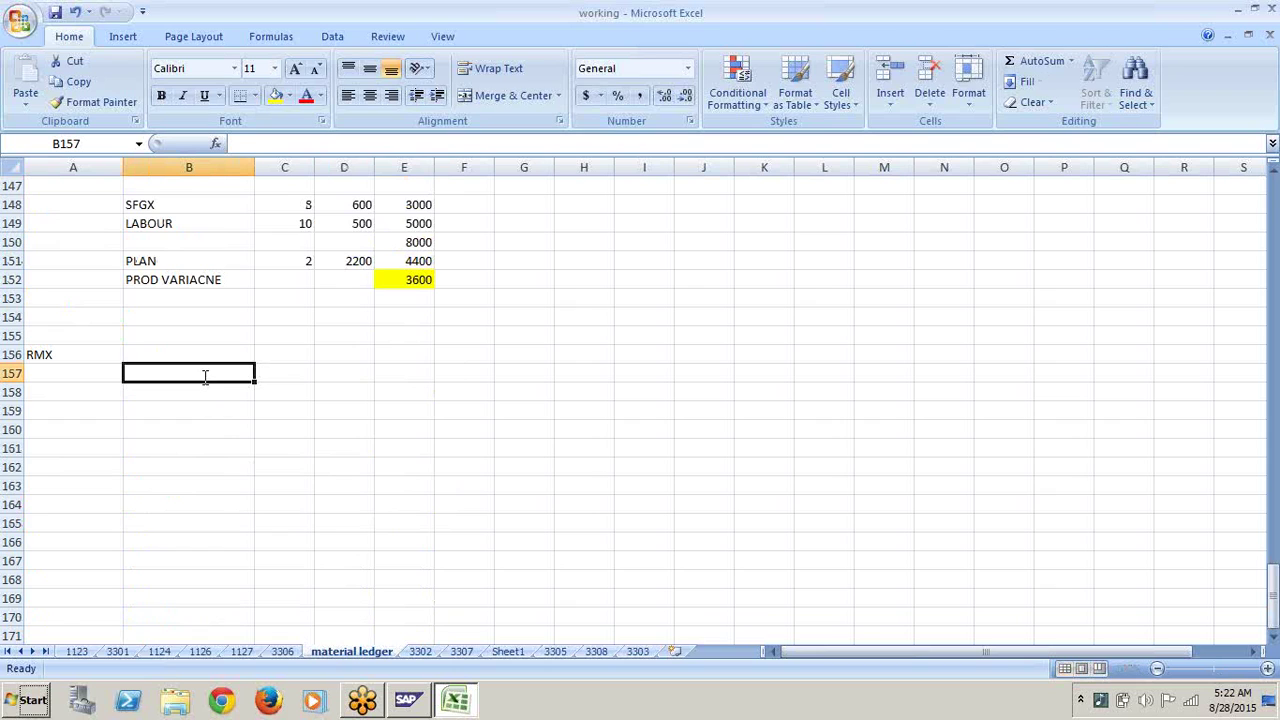
{"action": "type", "text": "PLAN"}
{"action": "key", "text": "Tab"}
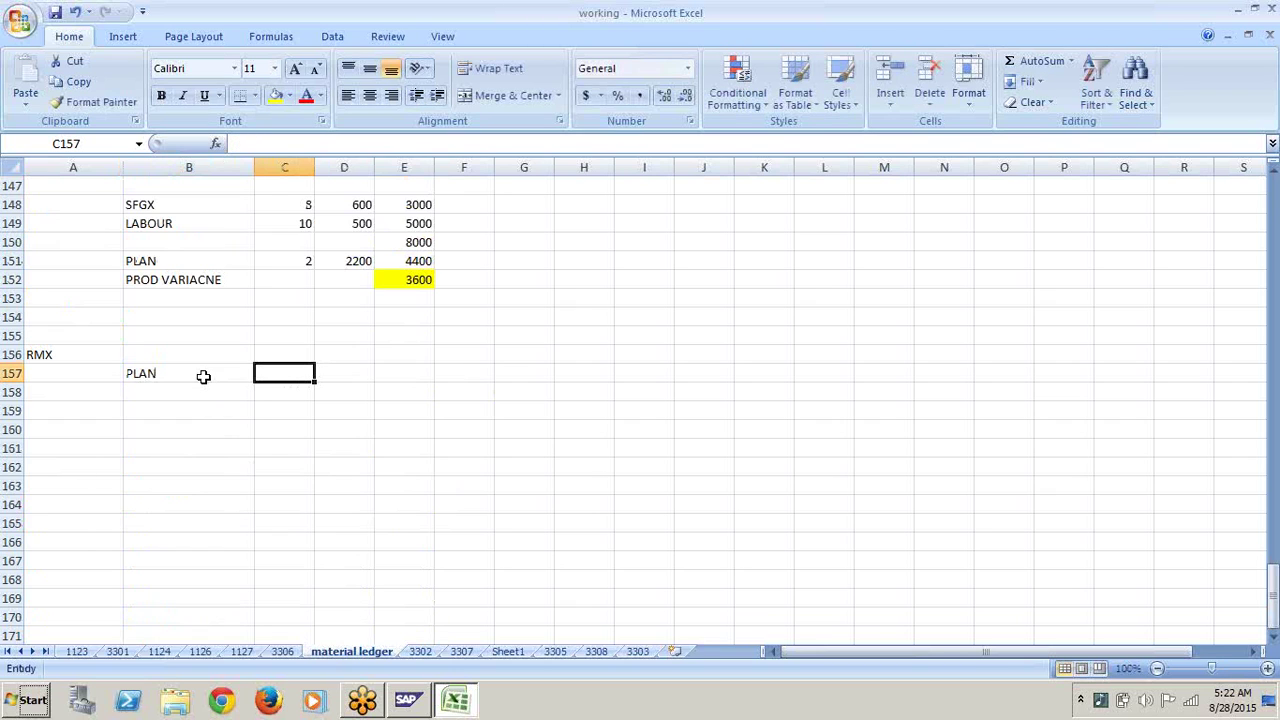
{"action": "type", "text": "1"}
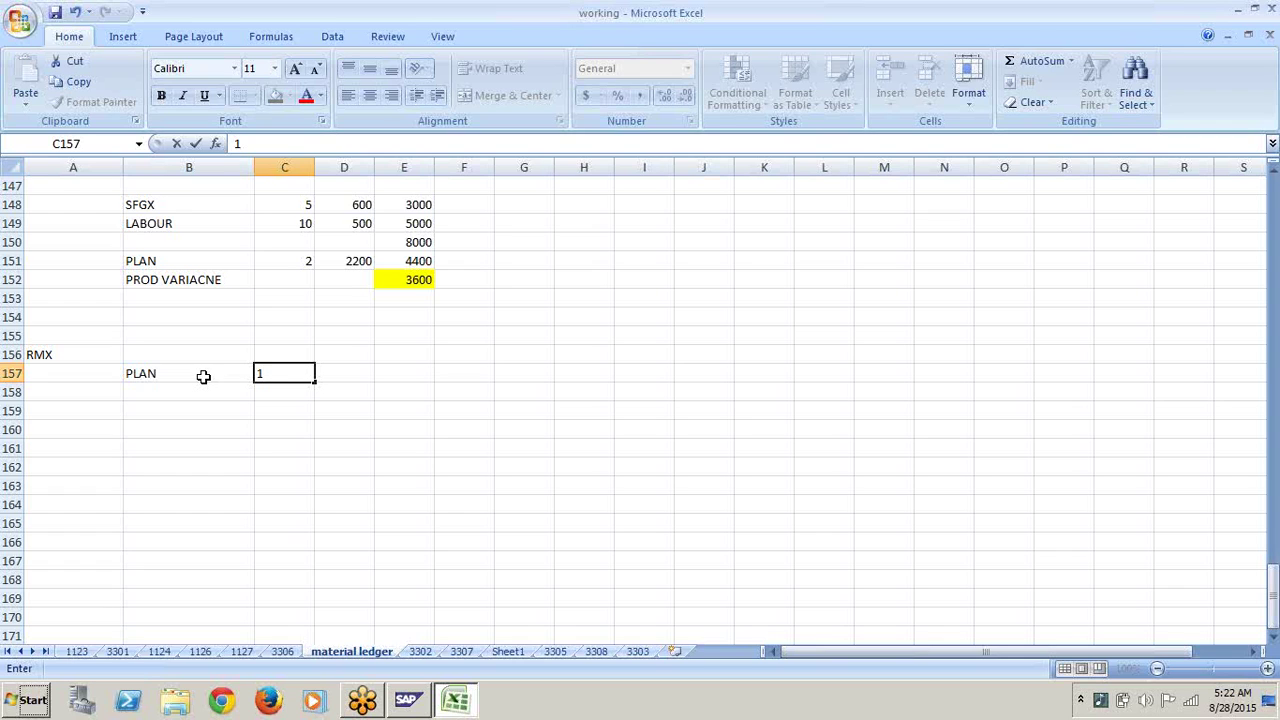
{"action": "type", "text": "0"}
{"action": "key", "text": "Tab"}
{"action": "type", "text": "100"}
{"action": "key", "text": "Tab"}
{"action": "type", "text": "1"}
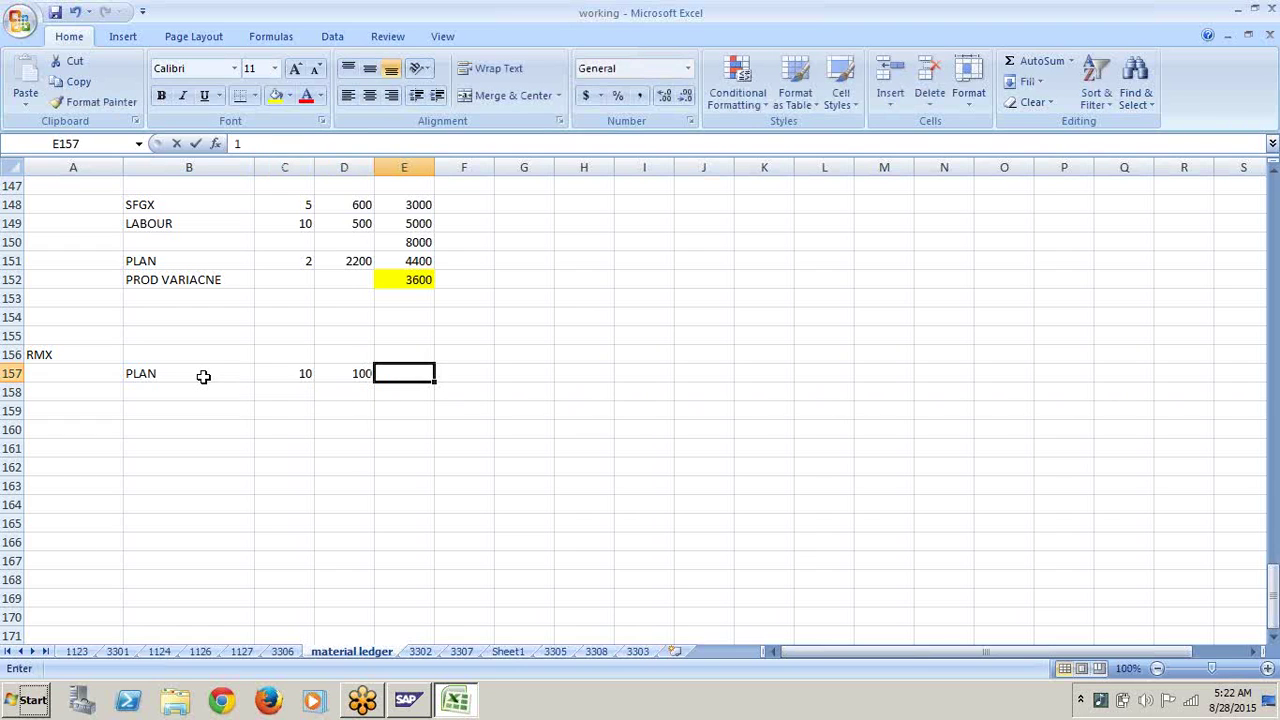
{"action": "type", "text": "000"}
{"action": "left_click", "coordinate": [338, 462]}
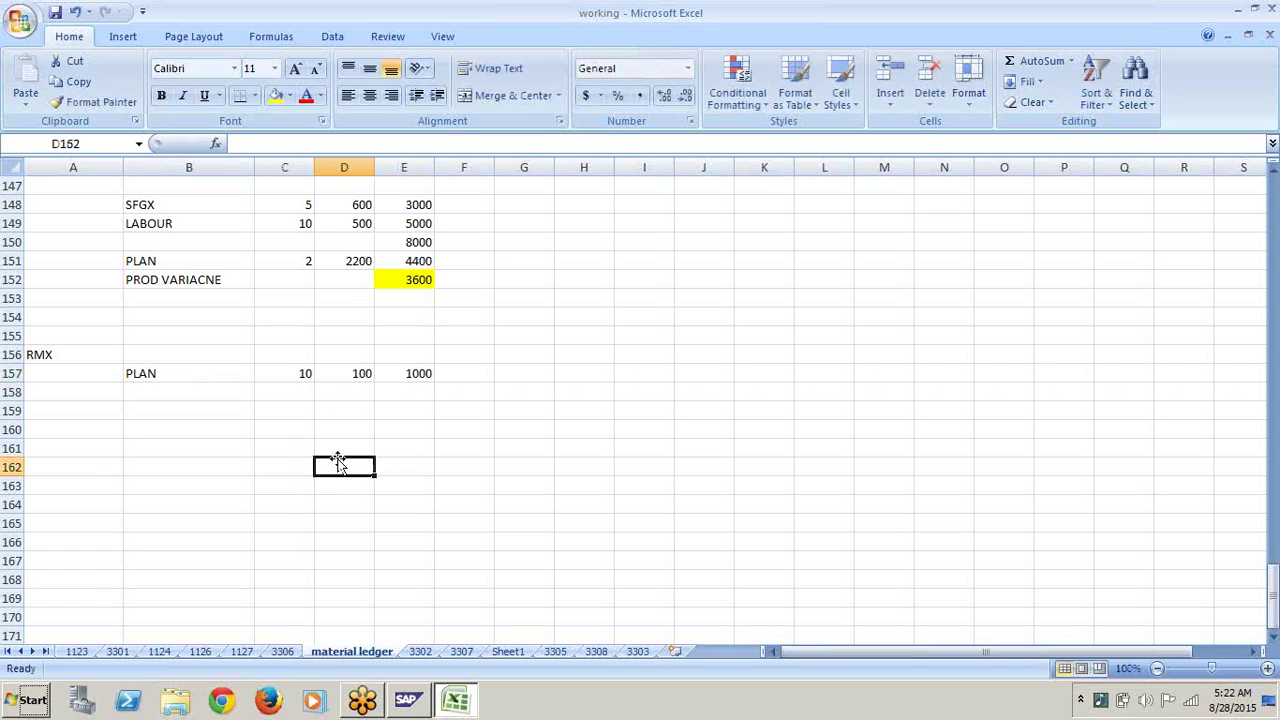
Step: Enter RMX quantity 10 in C158 and rate 120 in D158 beneath the PLAN row
{"action": "left_click", "coordinate": [214, 393]}
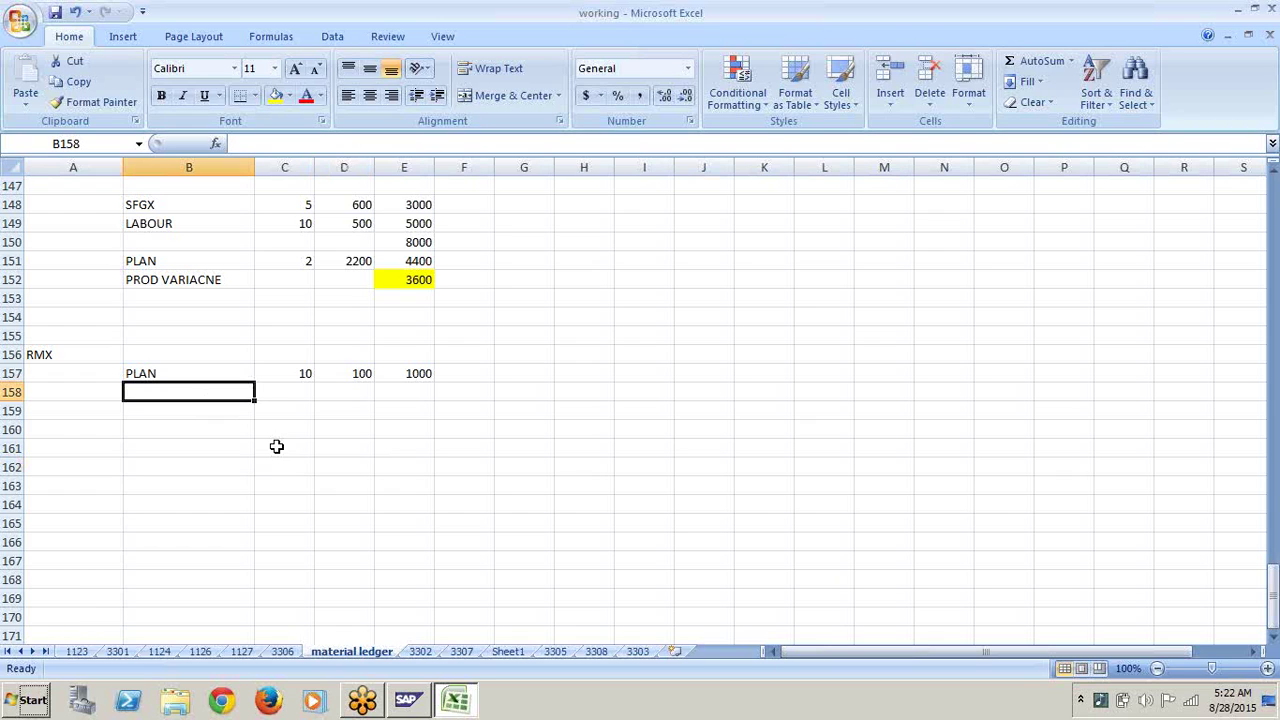
{"action": "left_click", "coordinate": [360, 393]}
{"action": "type", "text": "120"}
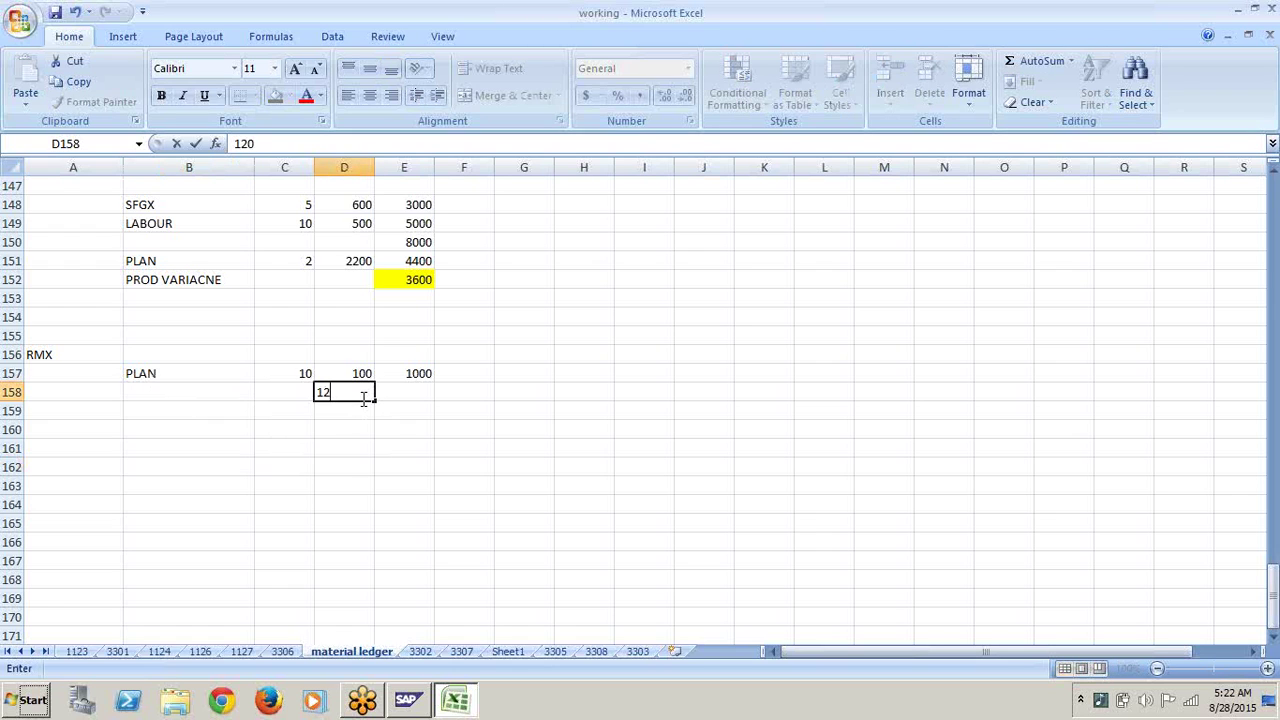
{"action": "left_click", "coordinate": [405, 502]}
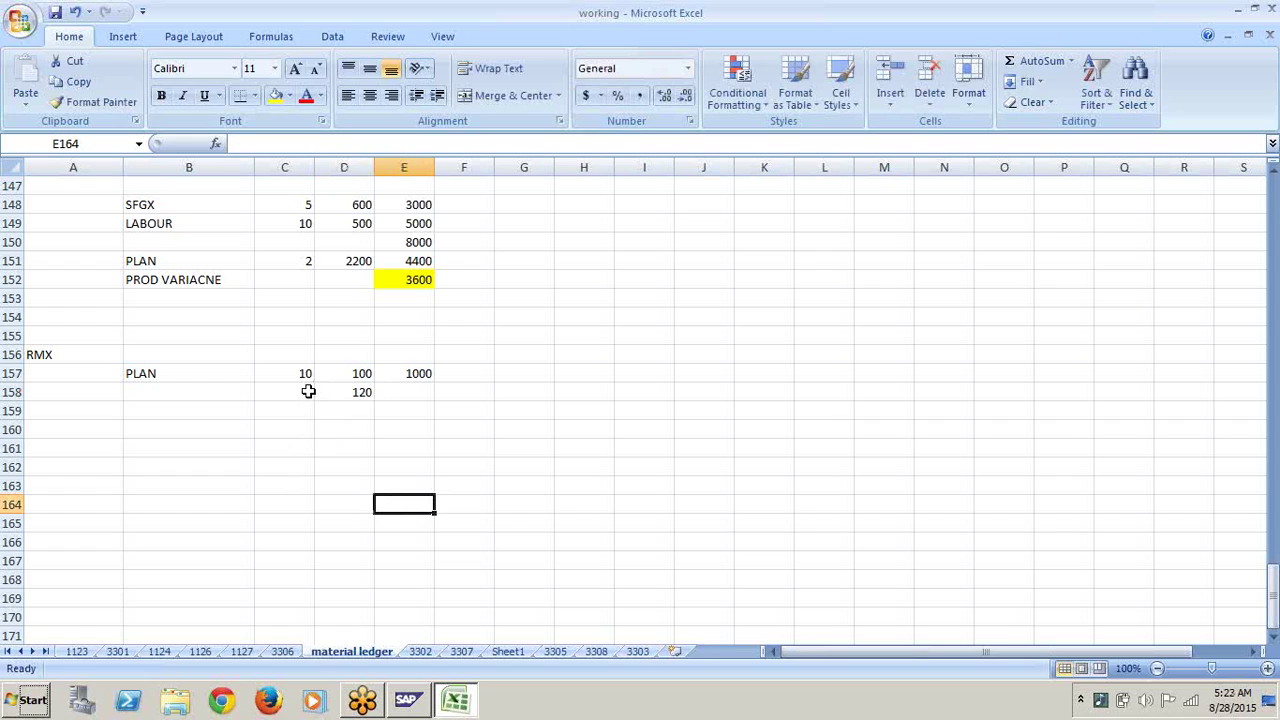
{"action": "left_click", "coordinate": [308, 392]}
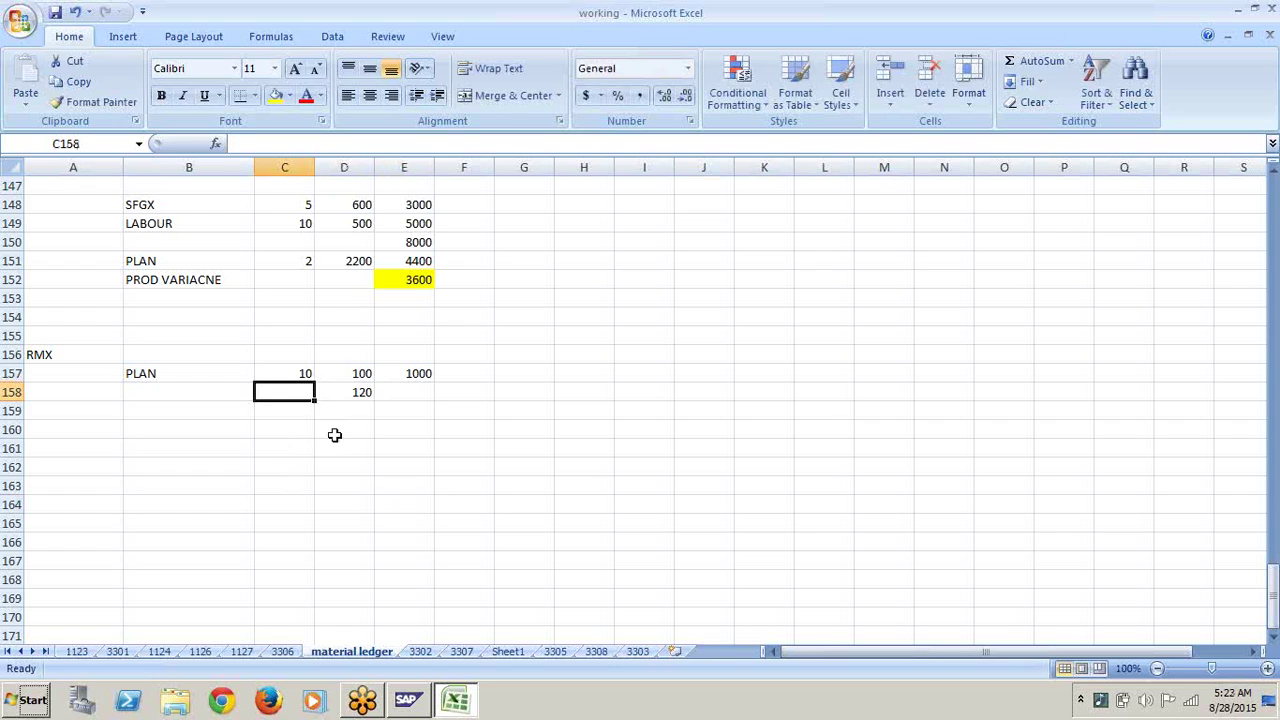
{"action": "type", "text": "10"}
{"action": "left_click", "coordinate": [415, 394]}
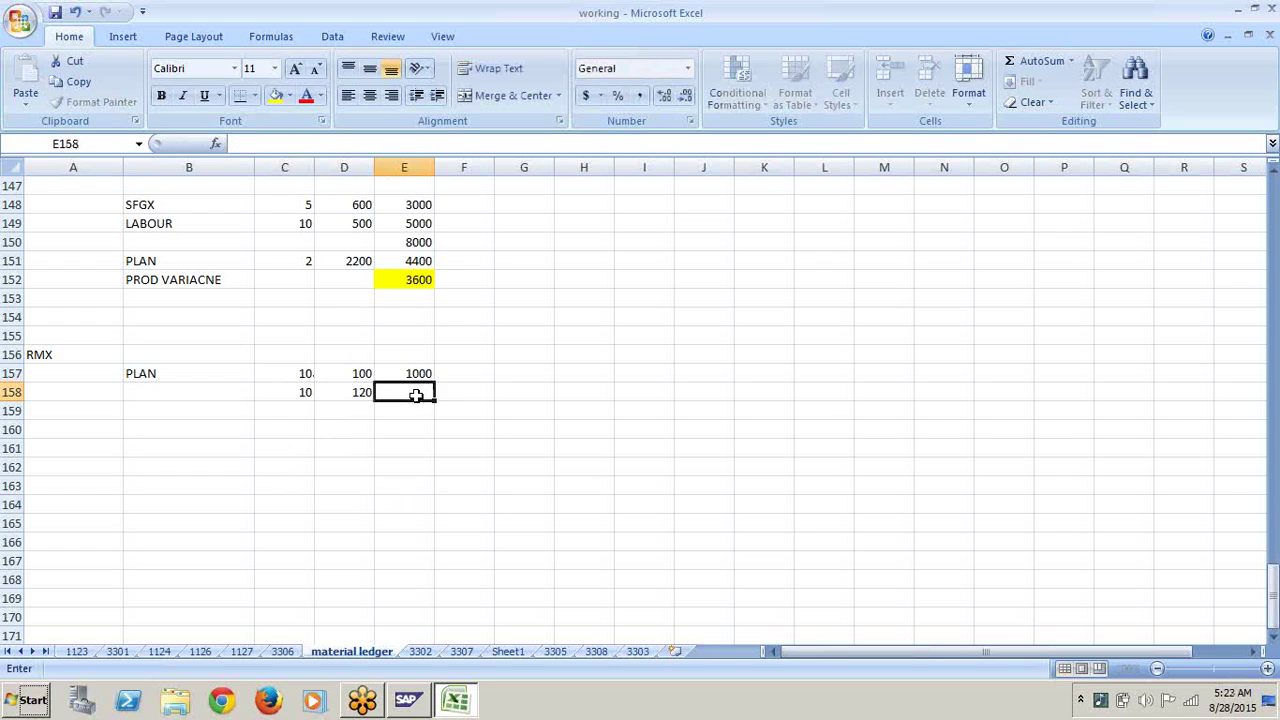
Step: Label the RMX row beneath PLAN as INVOICE PRICE in B158 and enter the amount 1200 in E158
{"action": "left_click", "coordinate": [214, 394]}
{"action": "type", "text": "INV"}
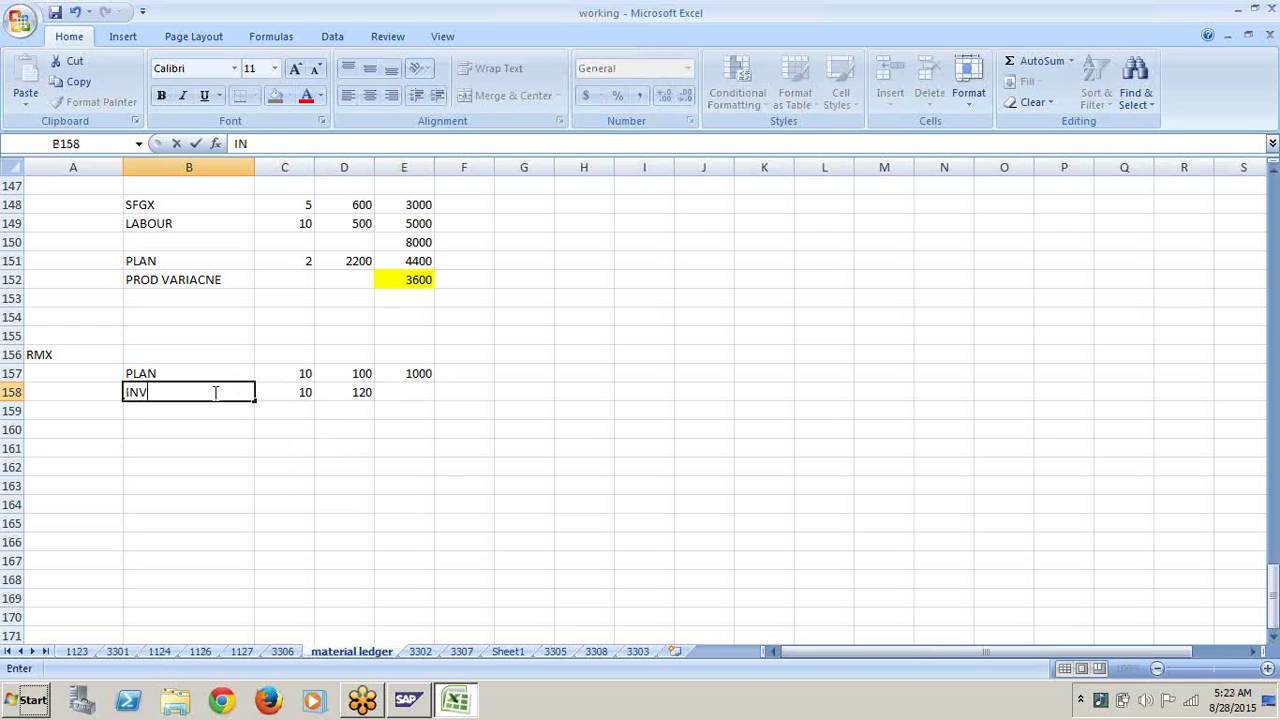
{"action": "type", "text": "OICE PRICE"}
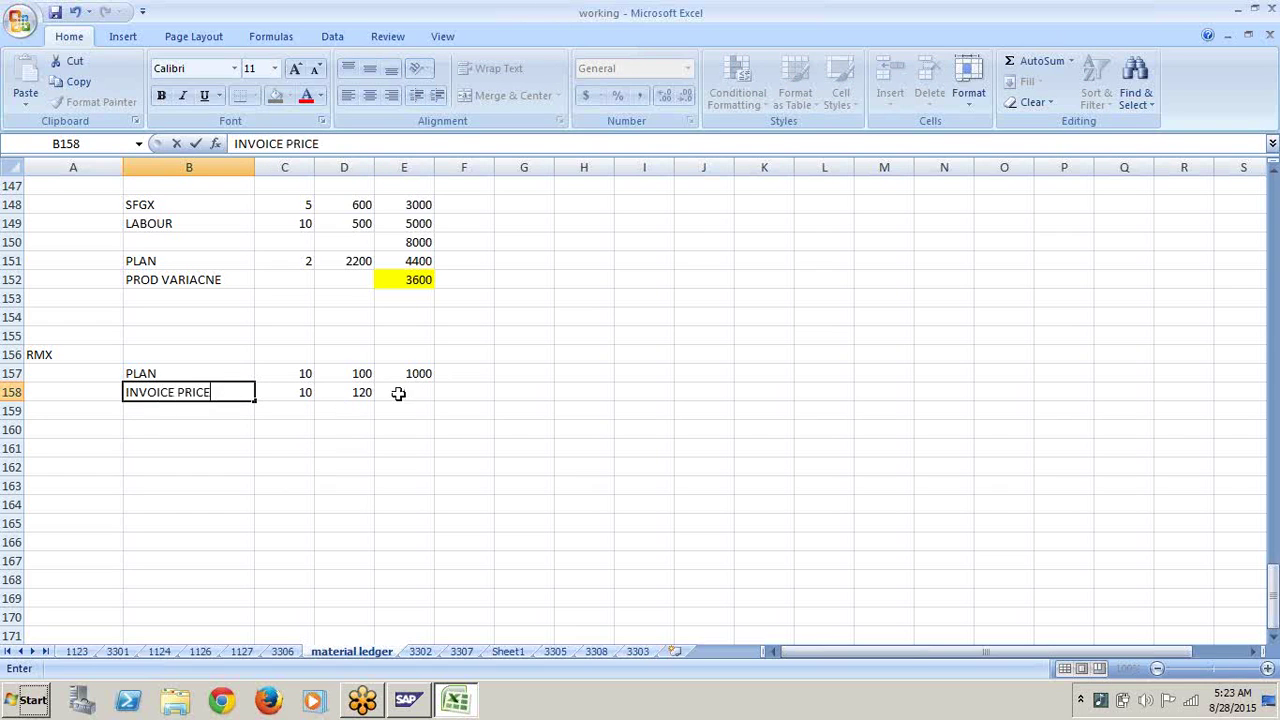
{"action": "left_click", "coordinate": [398, 393]}
{"action": "type", "text": "1200"}
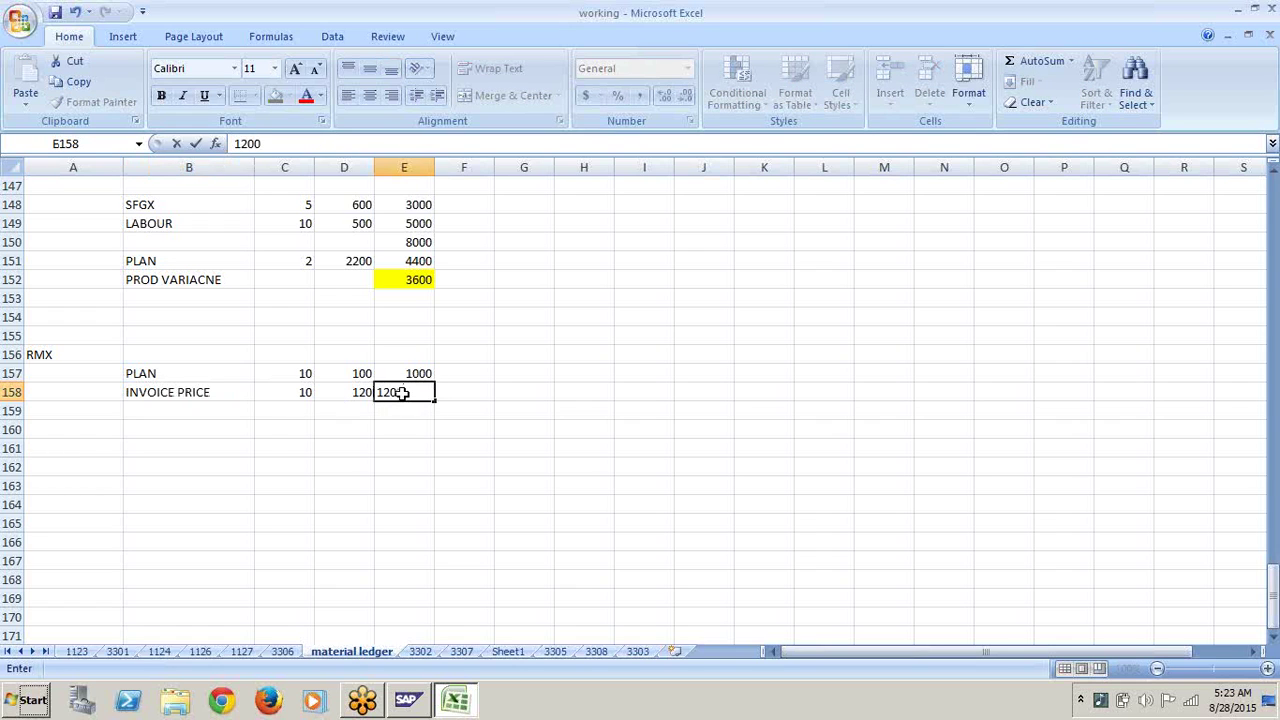
Step: Add the RMX price difference in row 159, with 200 in E159 and the label PRICE DIFF in B159
{"action": "left_click", "coordinate": [423, 413]}
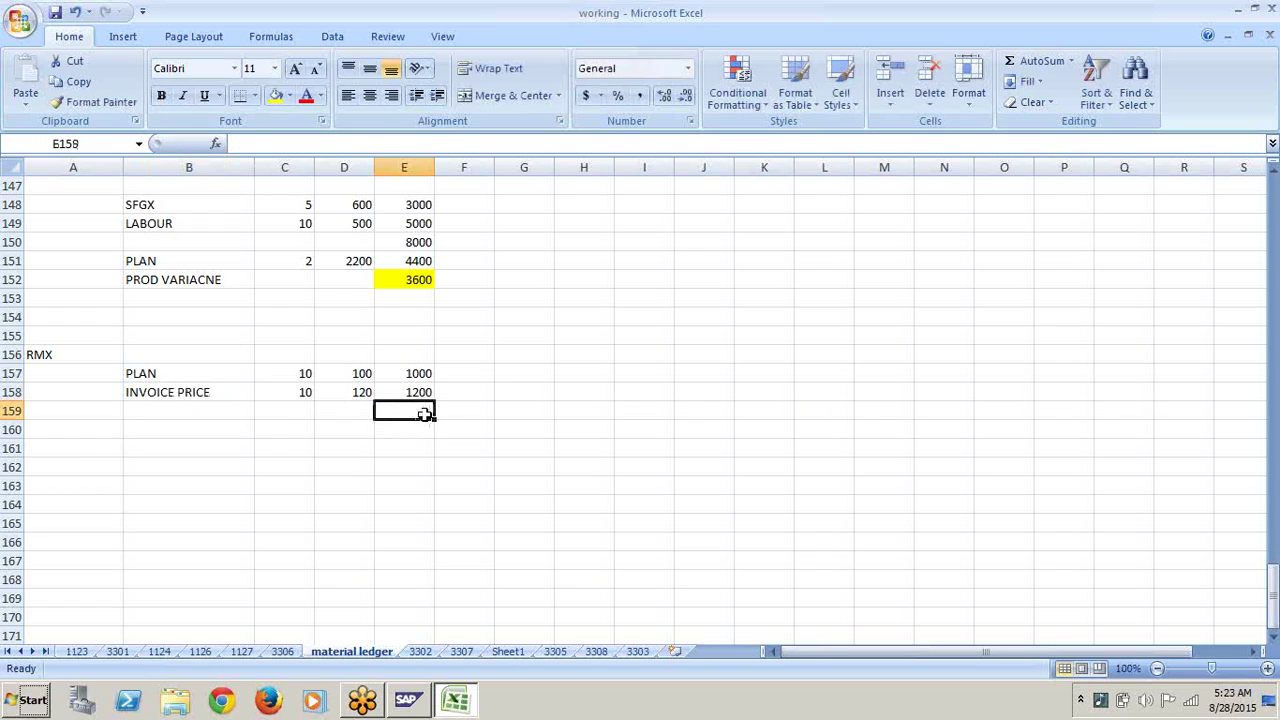
{"action": "type", "text": "200"}
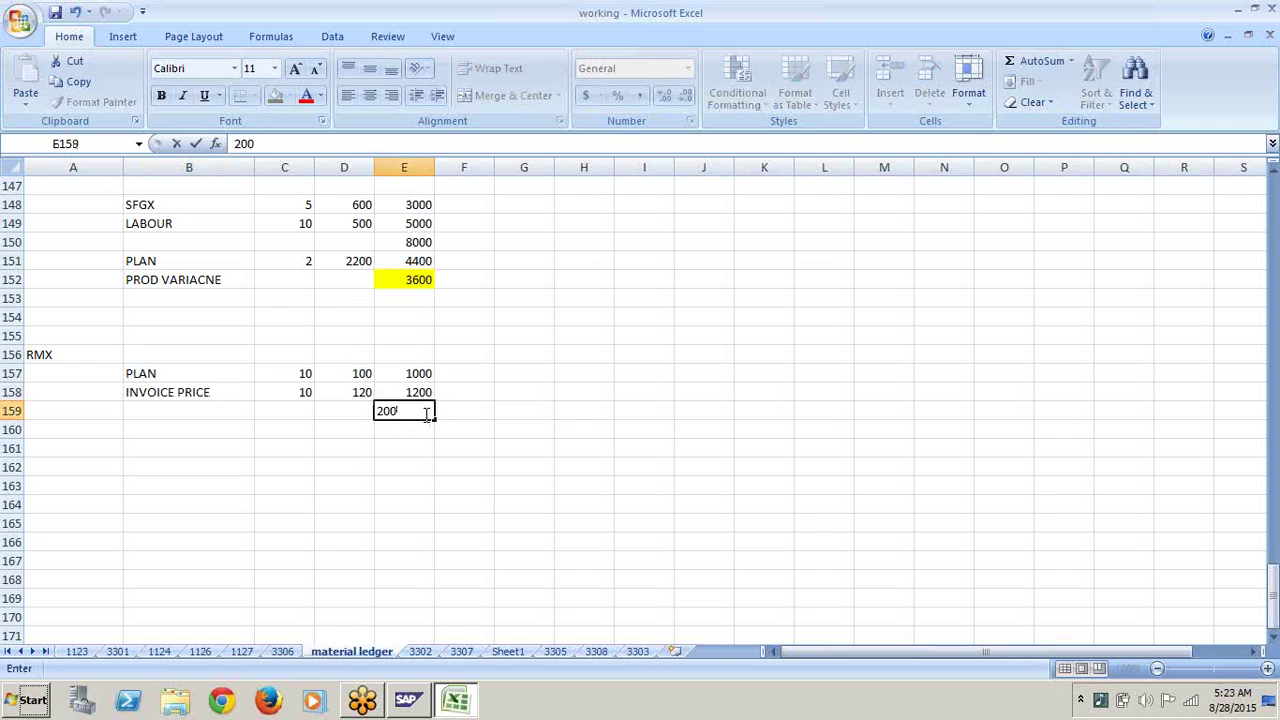
{"action": "left_click", "coordinate": [420, 469]}
{"action": "left_click", "coordinate": [224, 411]}
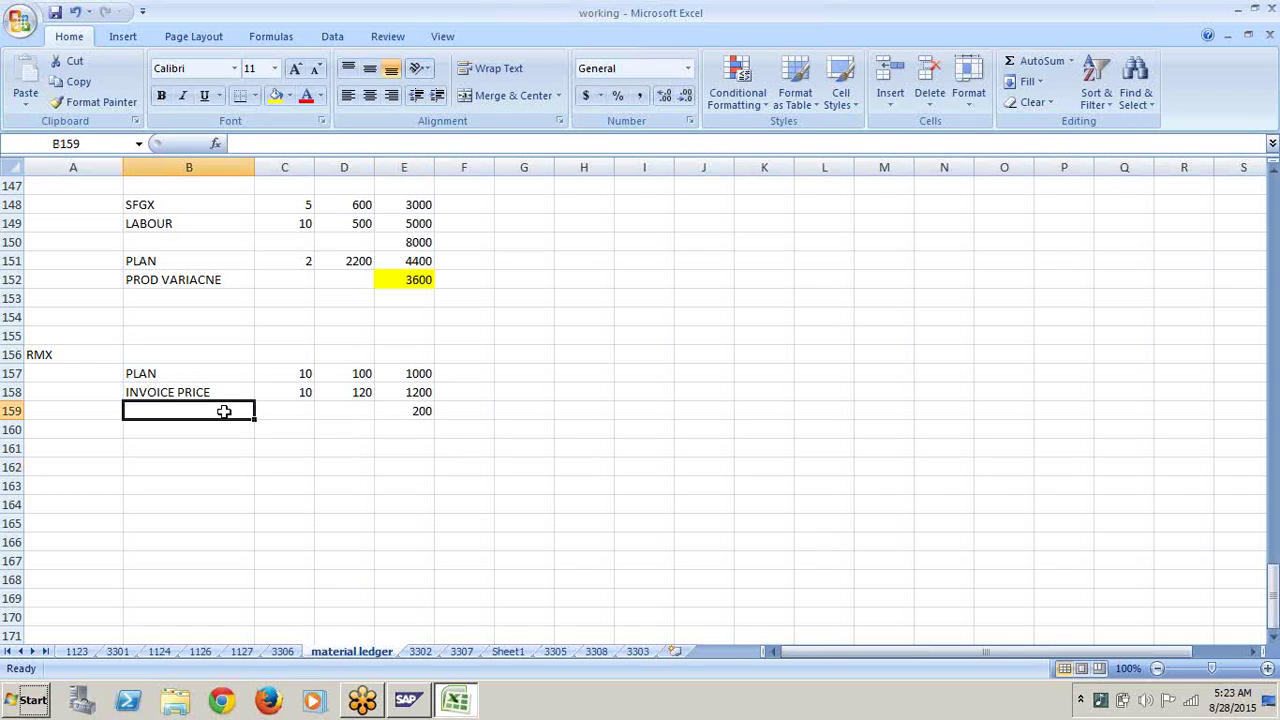
{"action": "type", "text": "PRICE DIFF"}
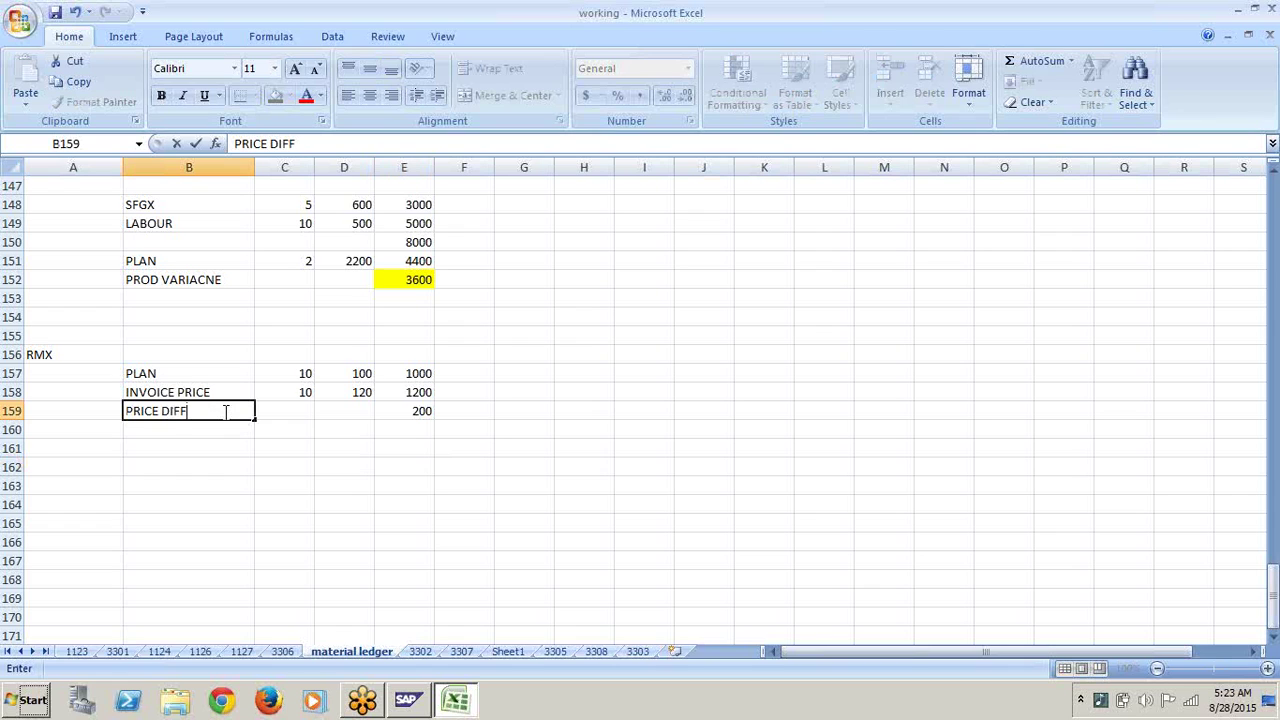
{"action": "left_click", "coordinate": [259, 499]}
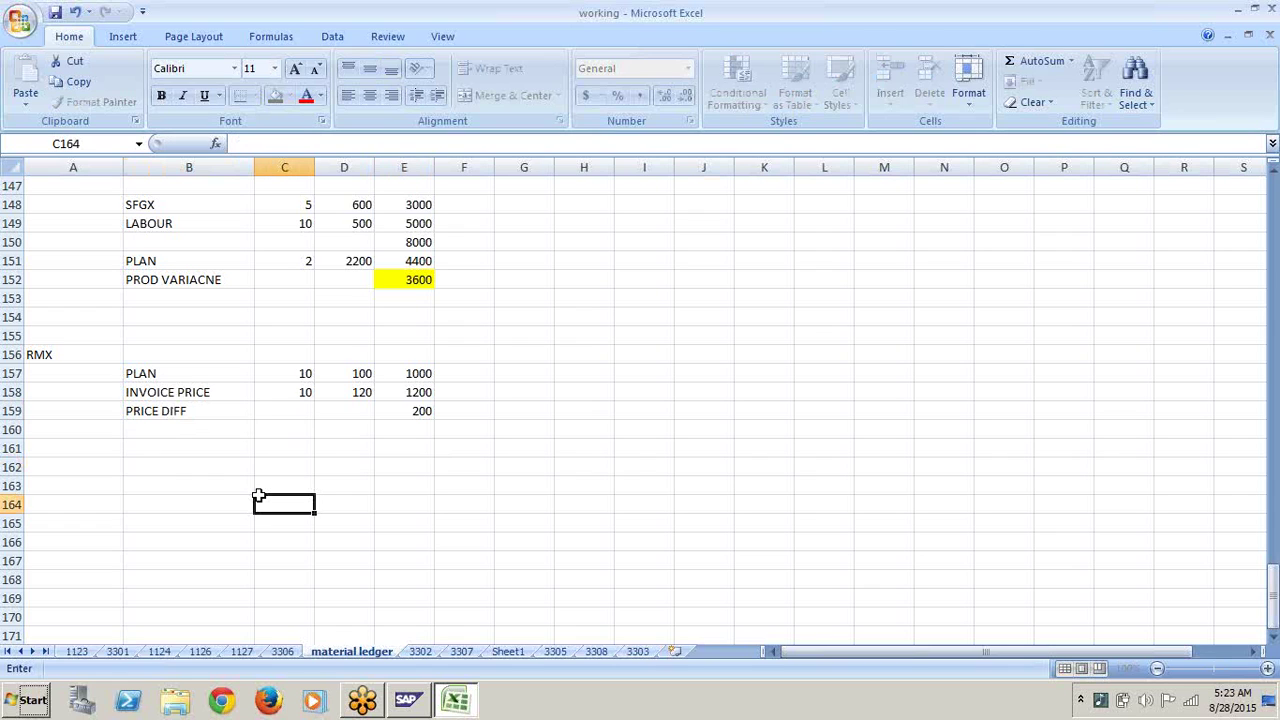
Step: Start a labour section below the RMX block with LABOUR in A162 and PLAN in B163
{"action": "left_click", "coordinate": [95, 467]}
{"action": "type", "text": "LAB"}
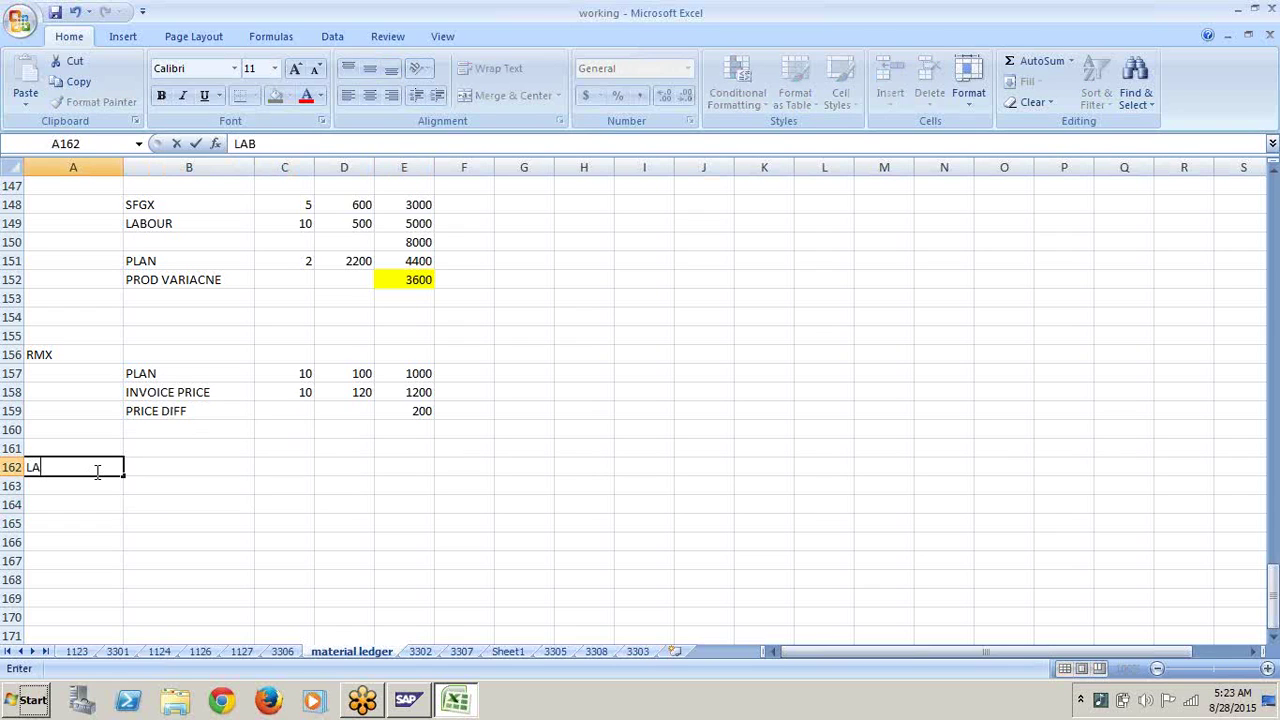
{"action": "type", "text": "OUR"}
{"action": "left_click", "coordinate": [188, 536]}
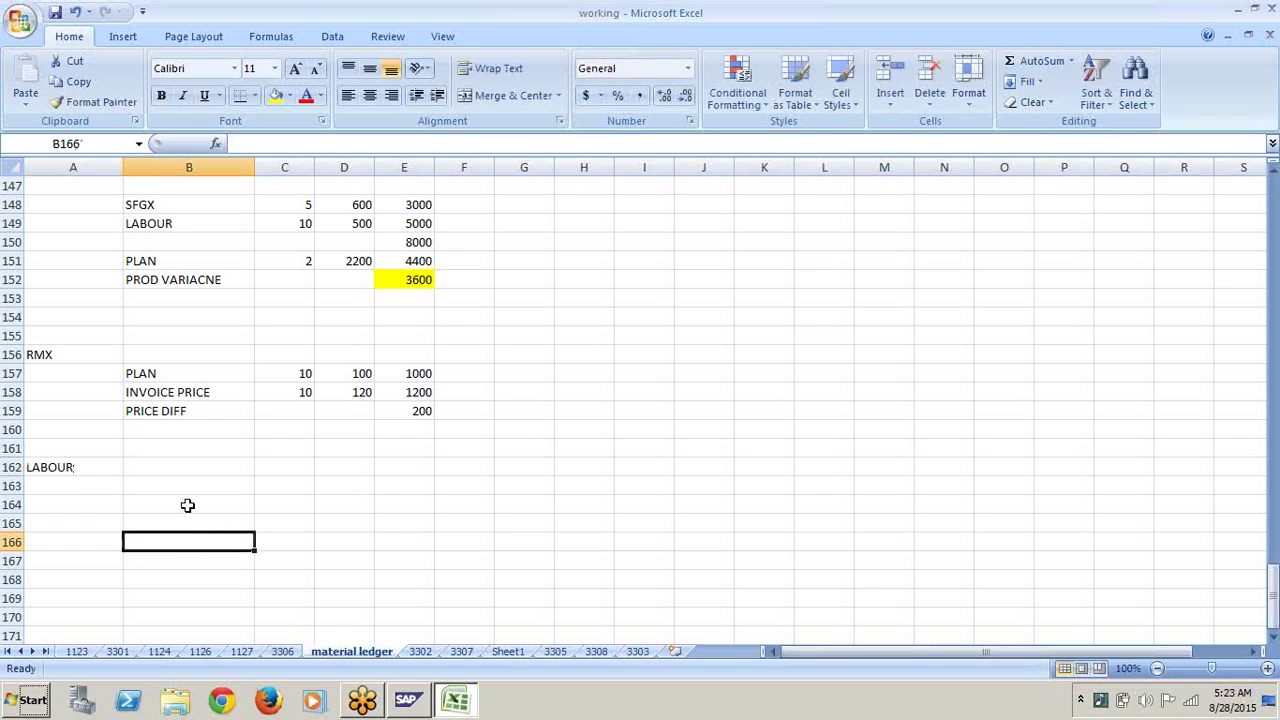
{"action": "left_click", "coordinate": [212, 468]}
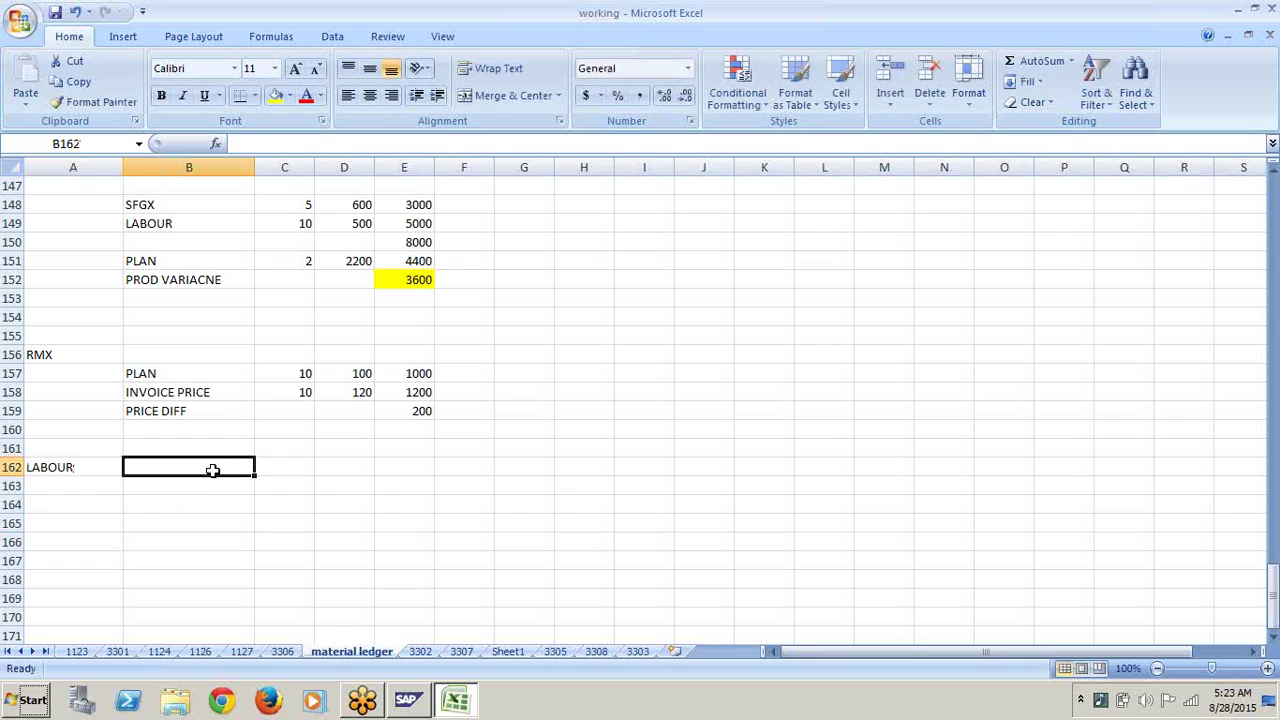
{"action": "left_click", "coordinate": [212, 487]}
{"action": "type", "text": "PLAN"}
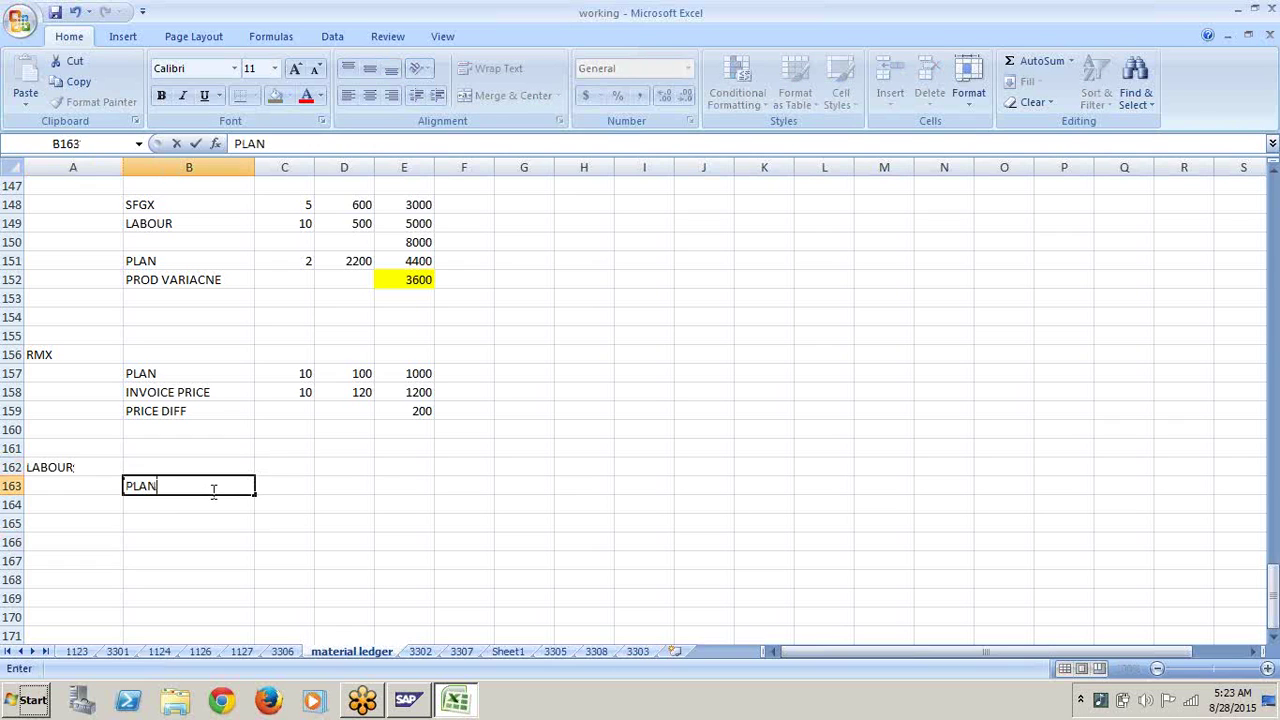
Step: Check the labour rate used in the actual SFGX and FGX calculations above the labour section
{"action": "key", "text": "Up"}
{"action": "key", "text": "Up"}
{"action": "key", "text": "Up"}
{"action": "key", "text": "Up"}
{"action": "key", "text": "Up"}
{"action": "key", "text": "Up"}
{"action": "key", "text": "Up"}
{"action": "key", "text": "Up"}
{"action": "key", "text": "Up"}
{"action": "key", "text": "Up"}
{"action": "key", "text": "Up"}
{"action": "key", "text": "Up"}
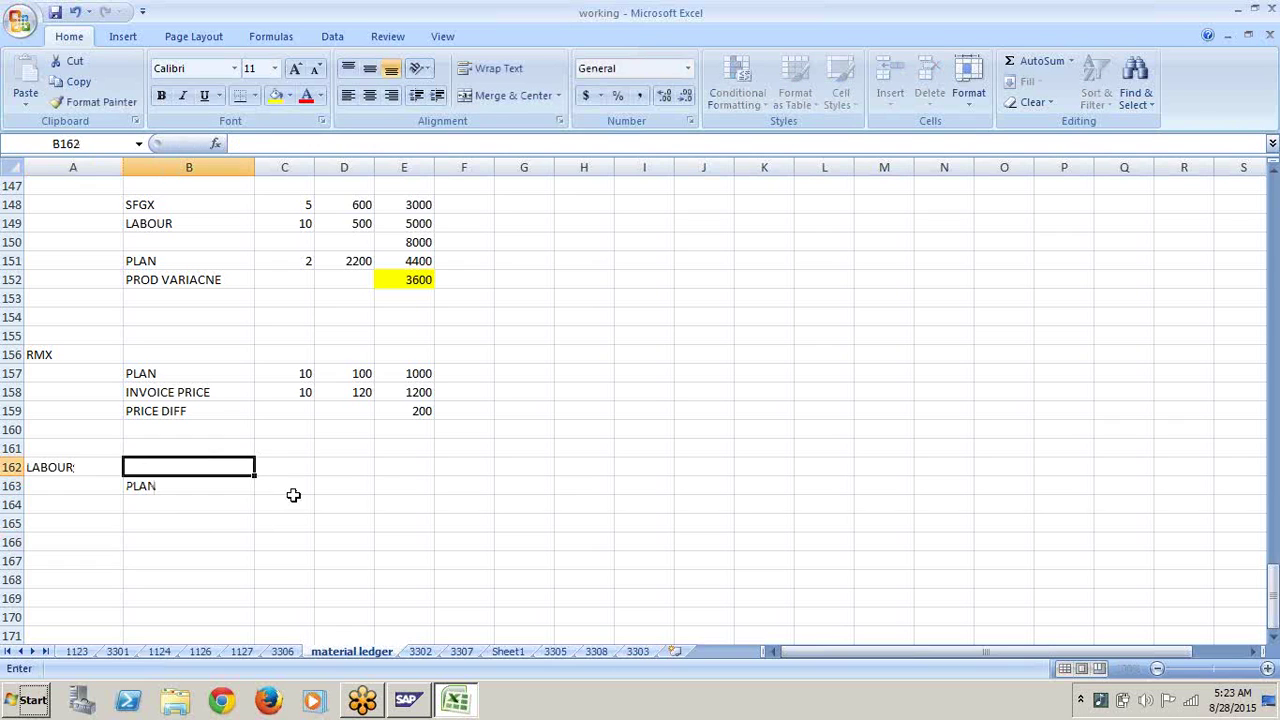
{"action": "key", "text": "Up"}
{"action": "key", "text": "Up"}
{"action": "key", "text": "Up"}
{"action": "key", "text": "Up"}
{"action": "key", "text": "Up"}
{"action": "key", "text": "Up"}
{"action": "key", "text": "Up"}
{"action": "key", "text": "Up"}
{"action": "key", "text": "Up"}
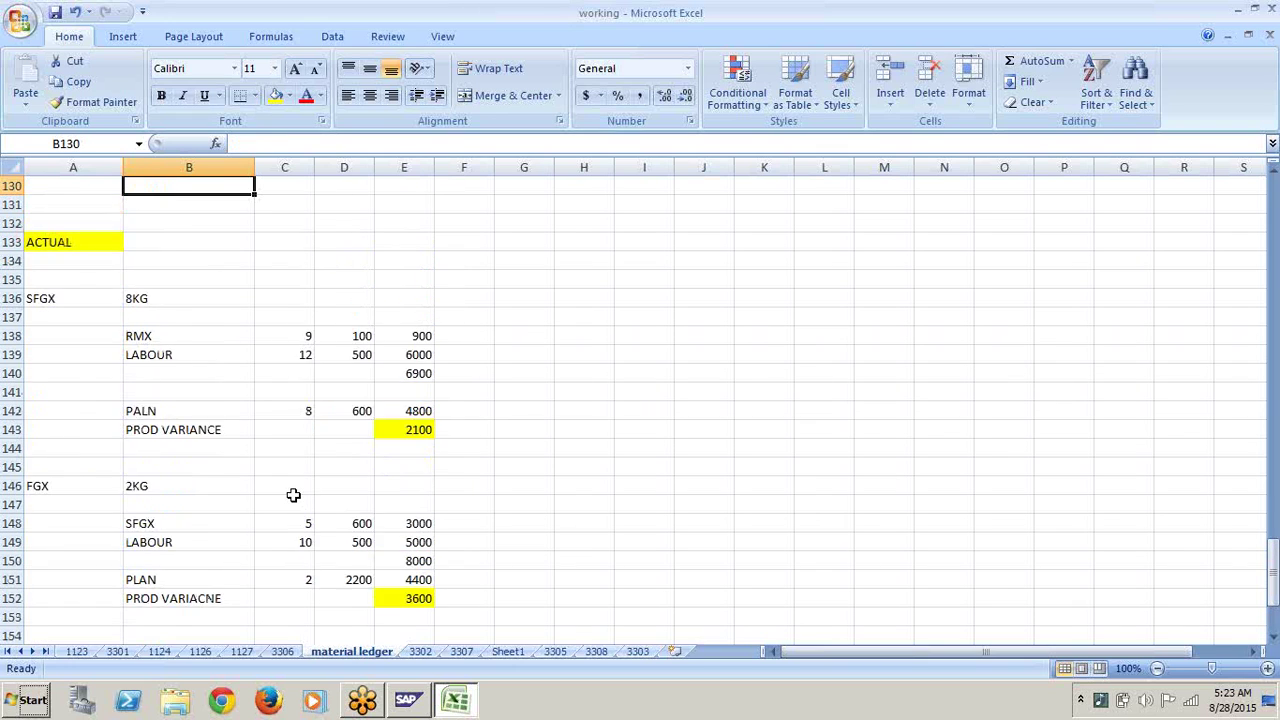
{"action": "key", "text": "Down"}
{"action": "key", "text": "Down"}
{"action": "key", "text": "Down"}
{"action": "key", "text": "Down"}
{"action": "key", "text": "Down"}
{"action": "key", "text": "Down"}
{"action": "key", "text": "Down"}
{"action": "key", "text": "Down"}
{"action": "key", "text": "Down"}
{"action": "key", "text": "Down"}
{"action": "key", "text": "Down"}
{"action": "key", "text": "Down"}
{"action": "key", "text": "Down"}
{"action": "key", "text": "Down"}
{"action": "key", "text": "Down"}
{"action": "key", "text": "Down"}
{"action": "key", "text": "Down"}
{"action": "key", "text": "Down"}
{"action": "key", "text": "Down"}
{"action": "key", "text": "Down"}
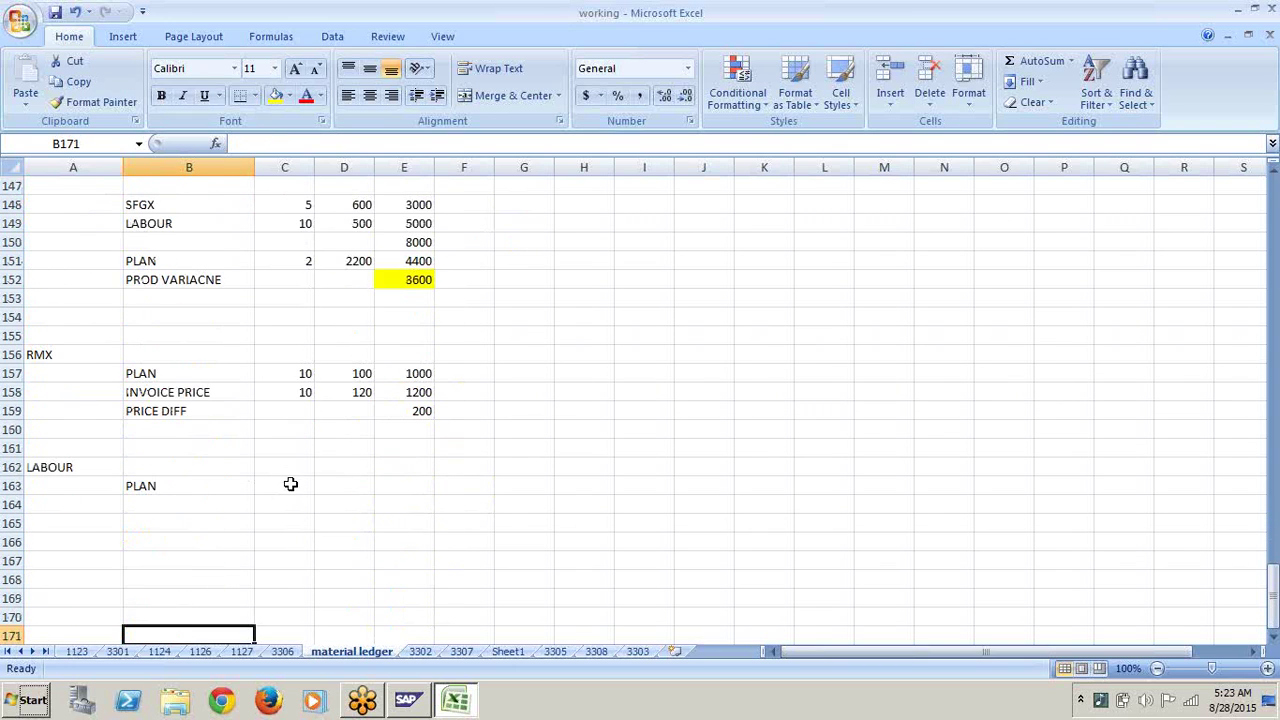
Step: Fill in the labour PLAN row with quantity 1 in C163 and rate 500 in D163
{"action": "left_click", "coordinate": [290, 484]}
{"action": "type", "text": "1"}
{"action": "key", "text": "Tab"}
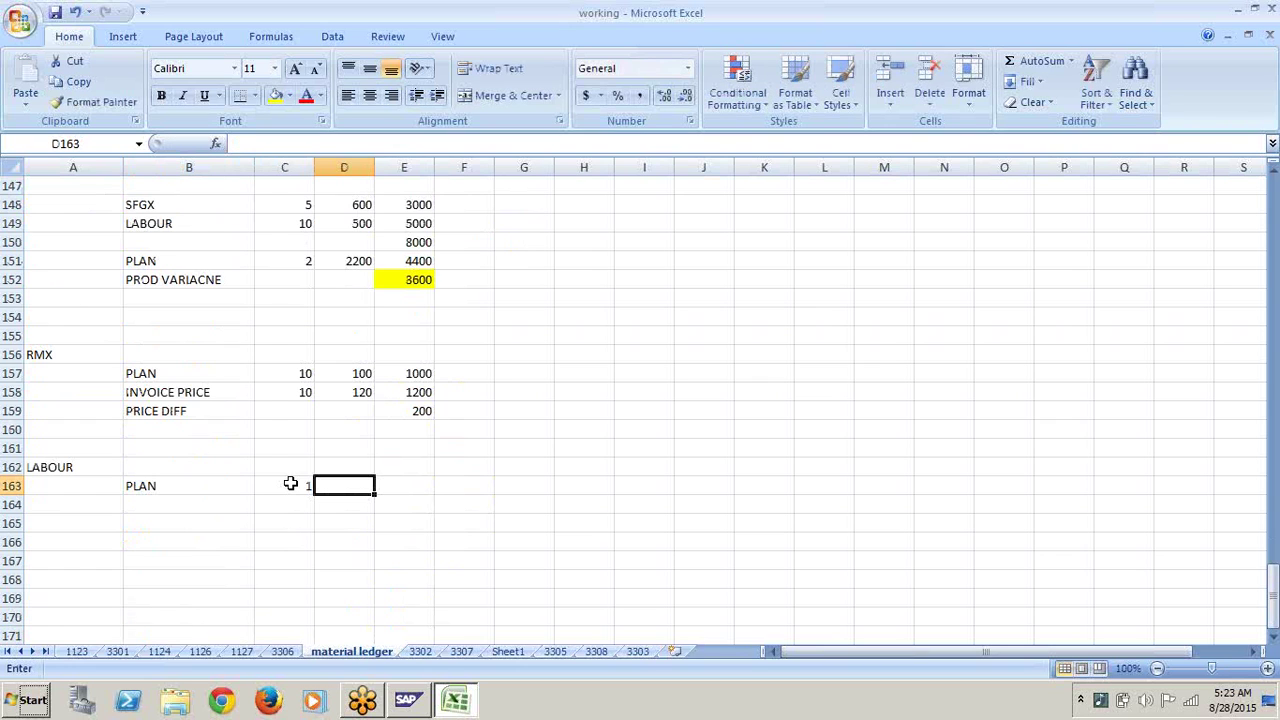
{"action": "type", "text": "500"}
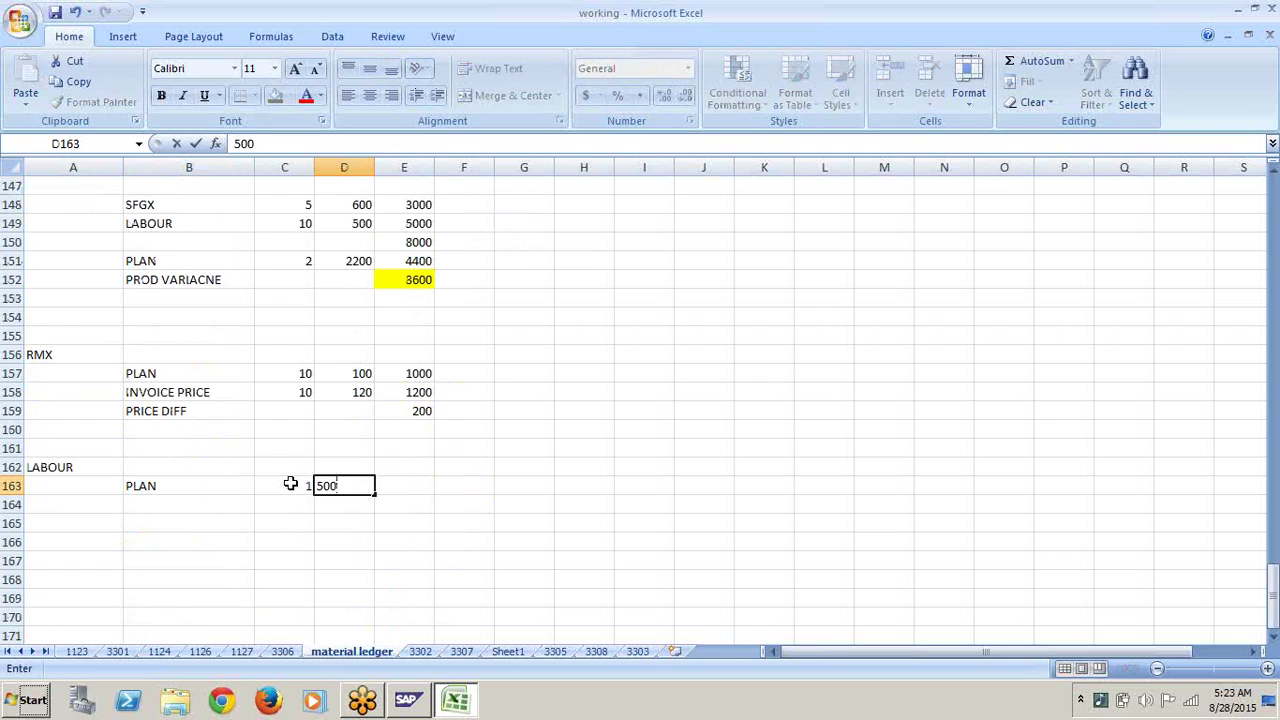
{"action": "left_click", "coordinate": [345, 538]}
Step: Add an ACTUAL row for labour in B164 with the rate 600 in D164
{"action": "left_click", "coordinate": [234, 505]}
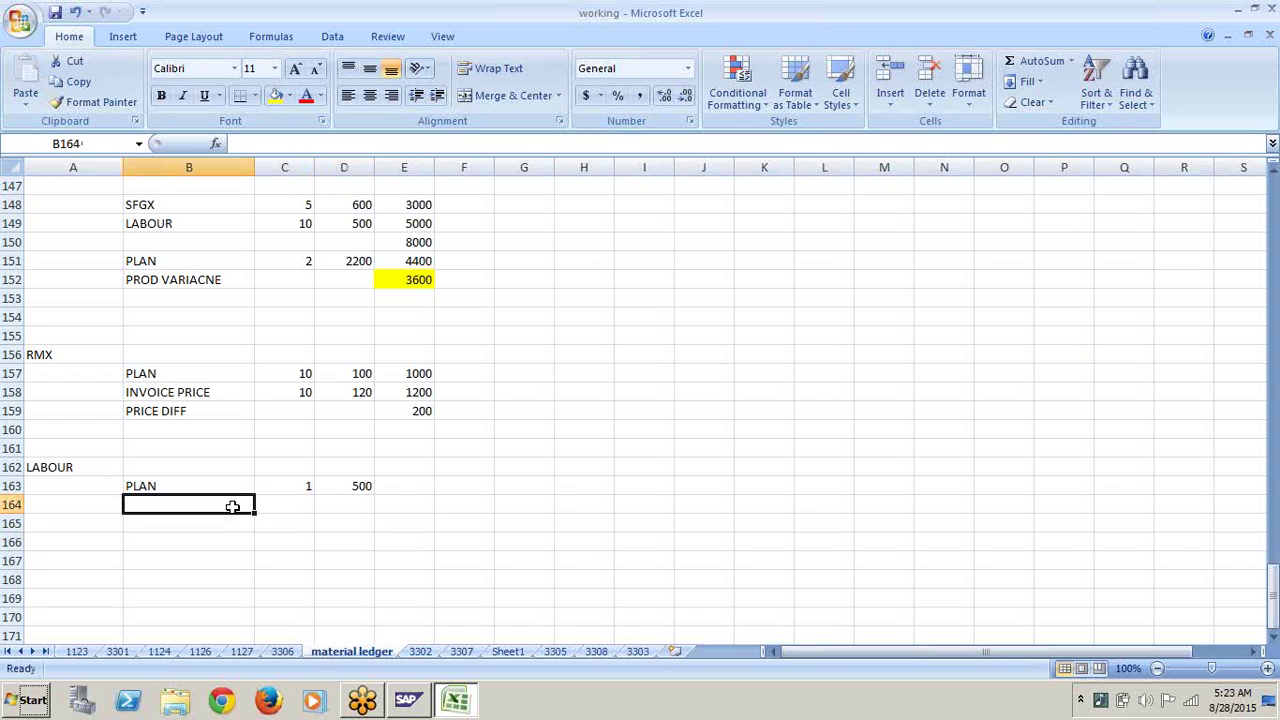
{"action": "type", "text": "ACTUAL"}
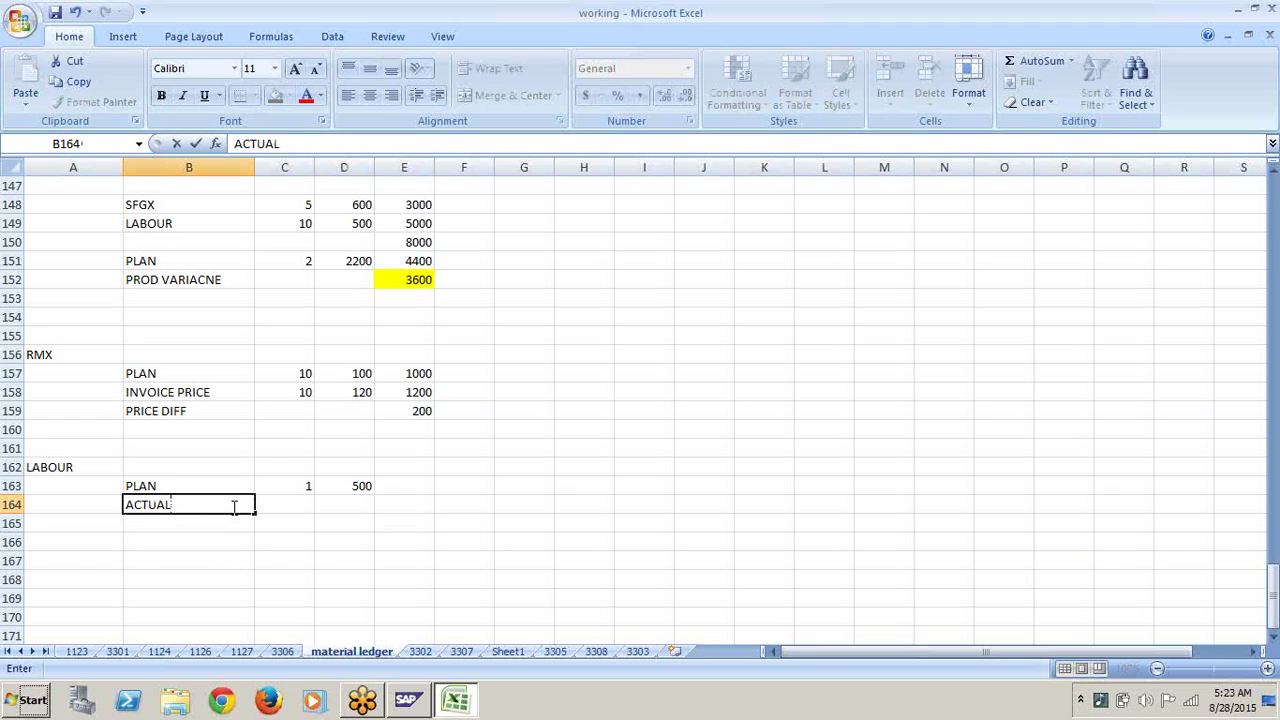
{"action": "left_click", "coordinate": [354, 506]}
{"action": "type", "text": "5"}
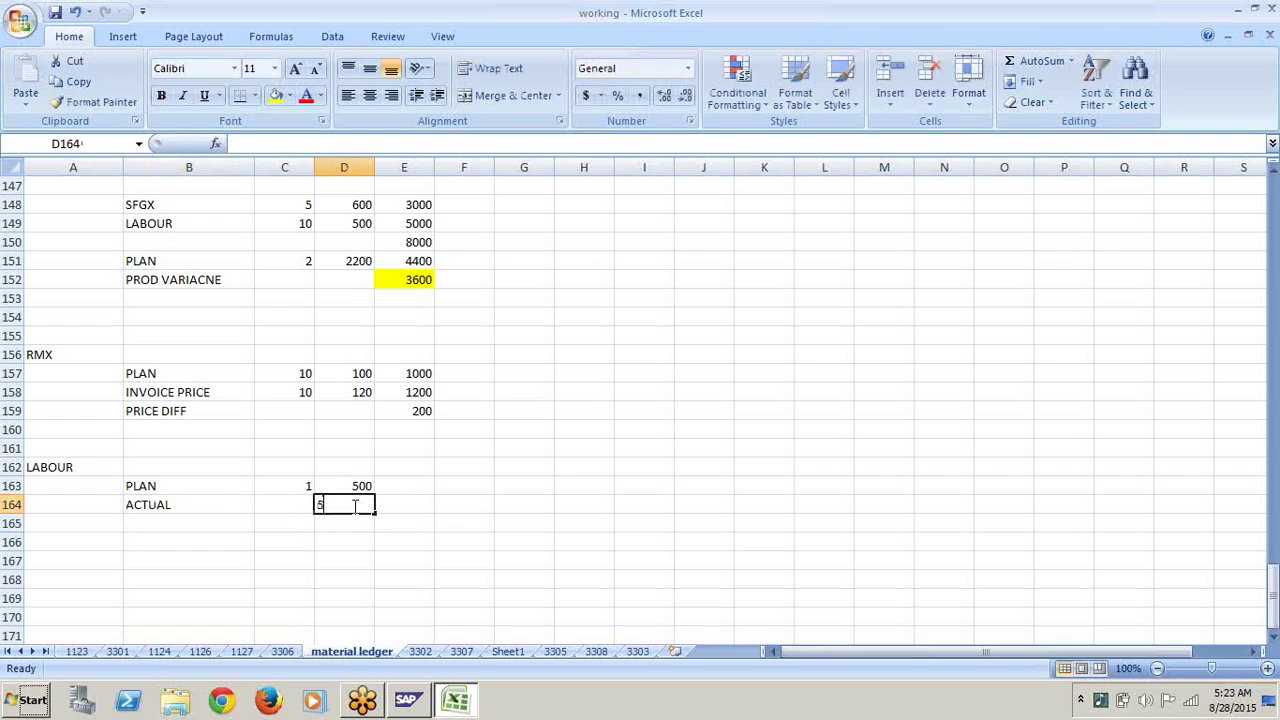
{"action": "type", "text": "00"}
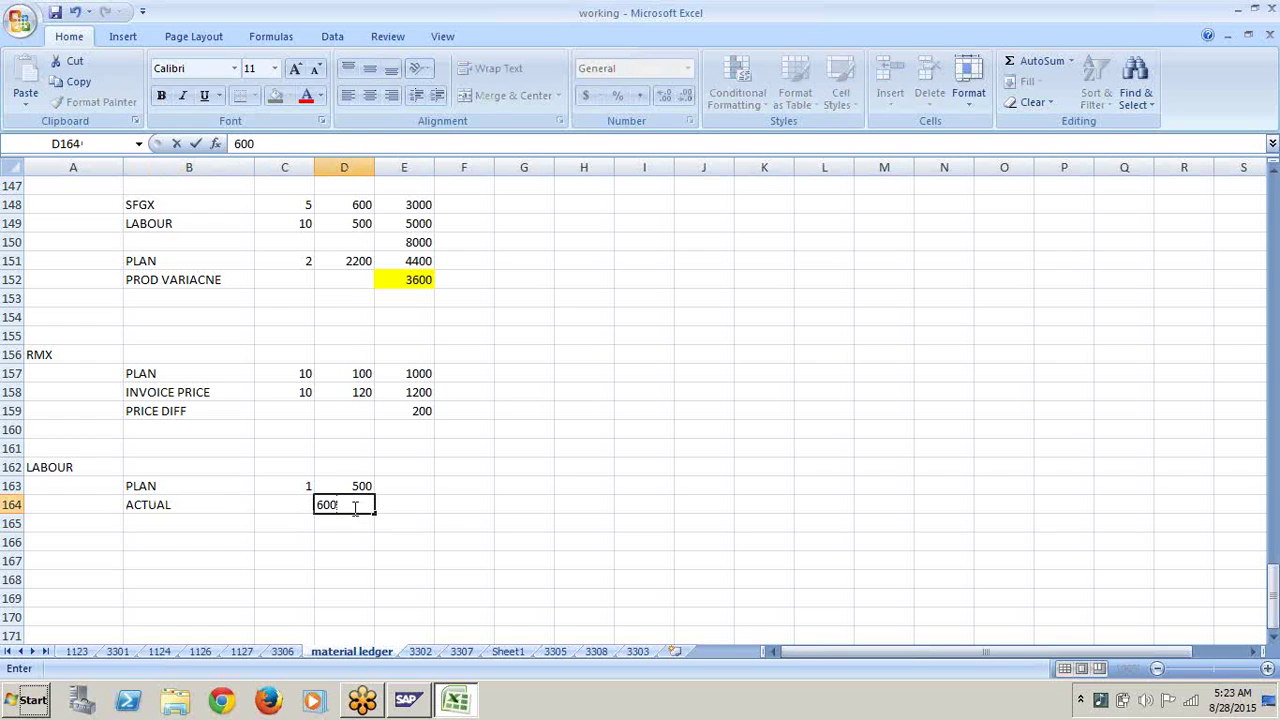
Step: Enter the labour rate difference 100 in D165 and label the row REVALUATING ACTIVITIES in B165
{"action": "left_click", "coordinate": [354, 523]}
{"action": "type", "text": "1"}
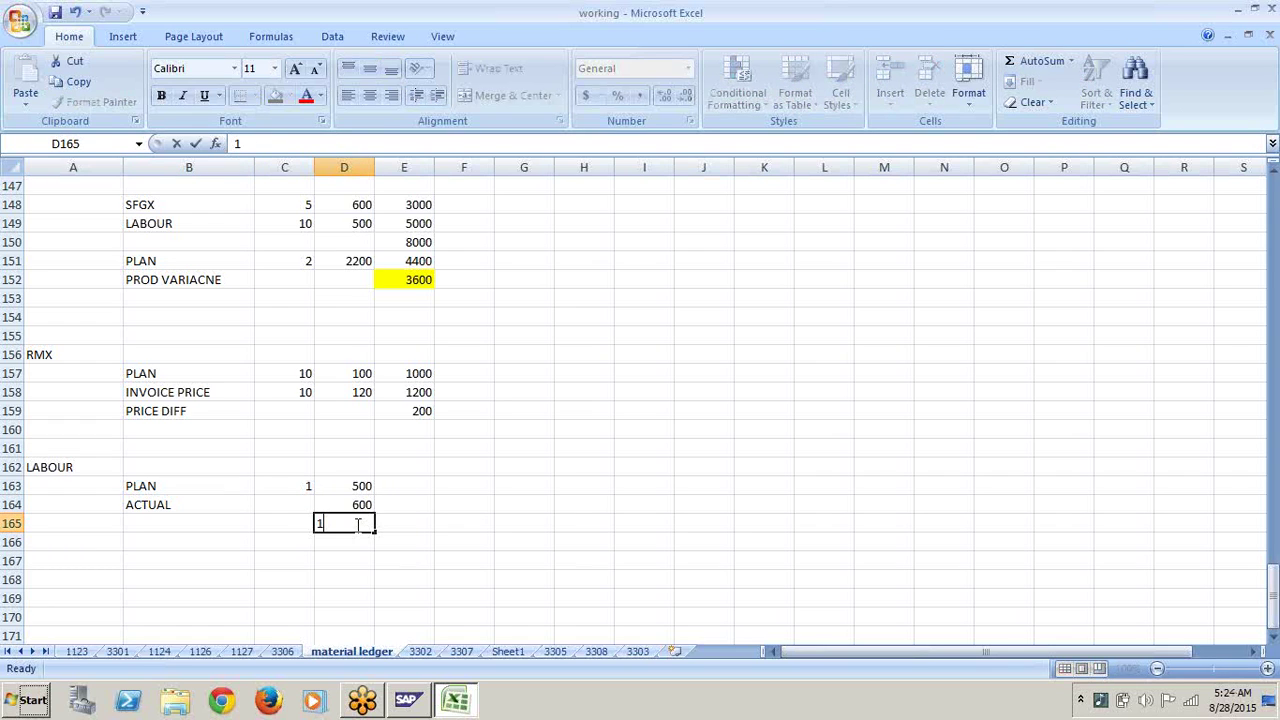
{"action": "type", "text": "00"}
{"action": "left_click", "coordinate": [239, 530]}
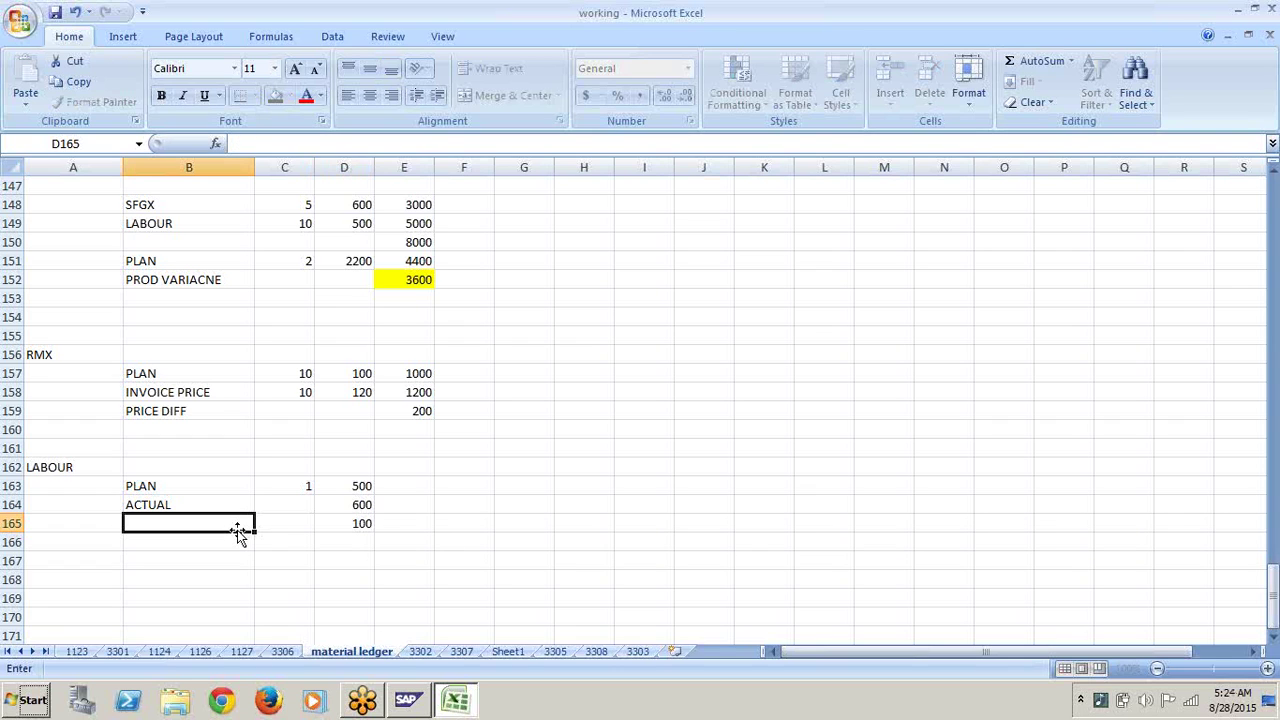
{"action": "type", "text": "REV"}
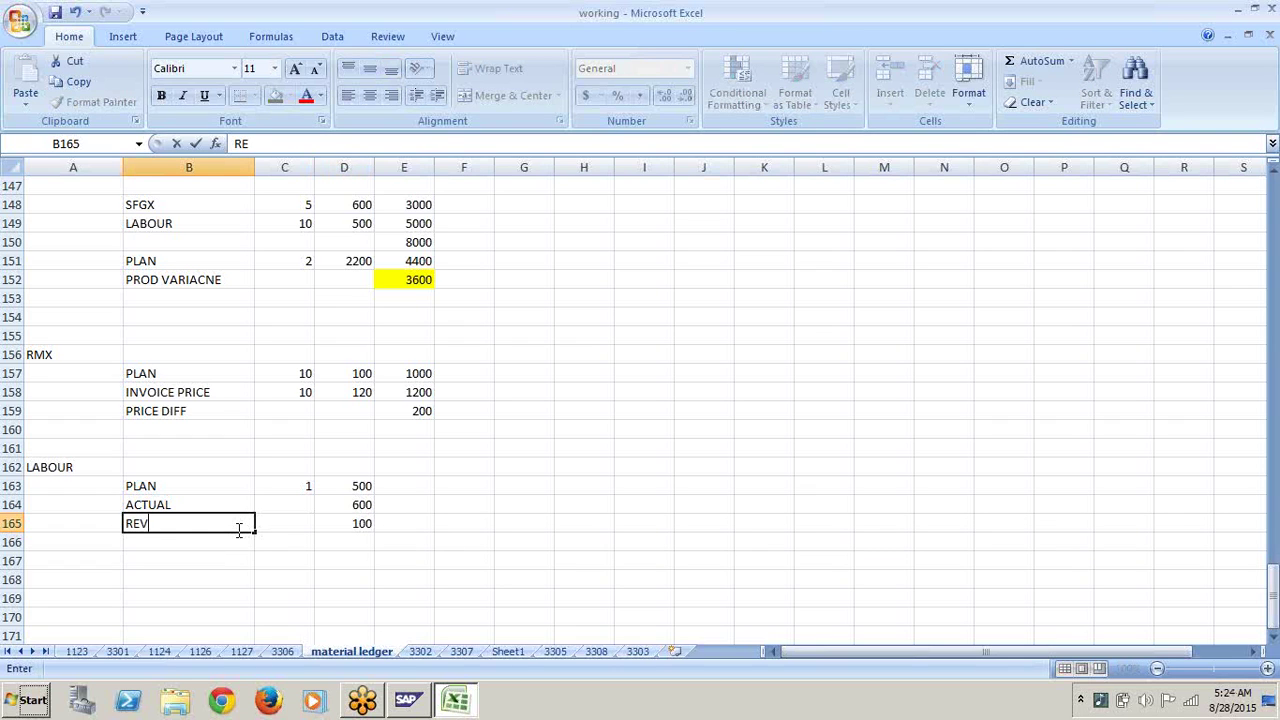
{"action": "type", "text": "ALUATING"}
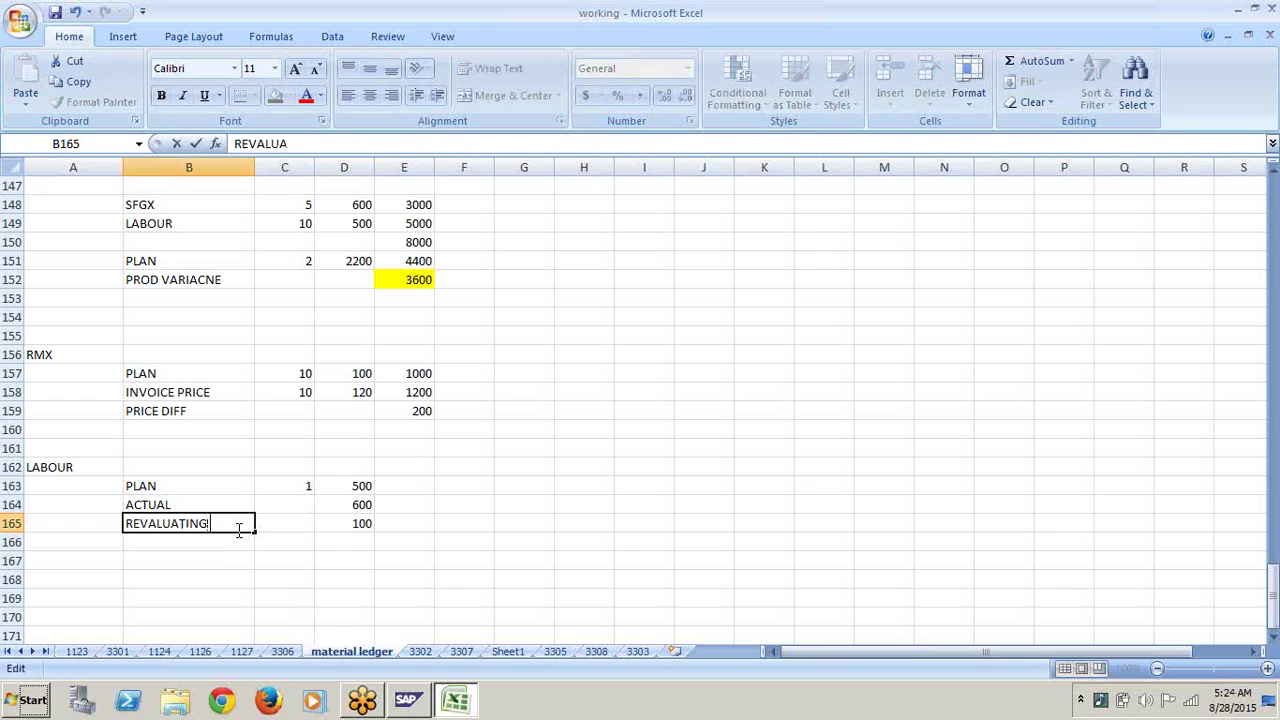
{"action": "type", "text": " ACTIVITIES"}
{"action": "left_click", "coordinate": [381, 558]}
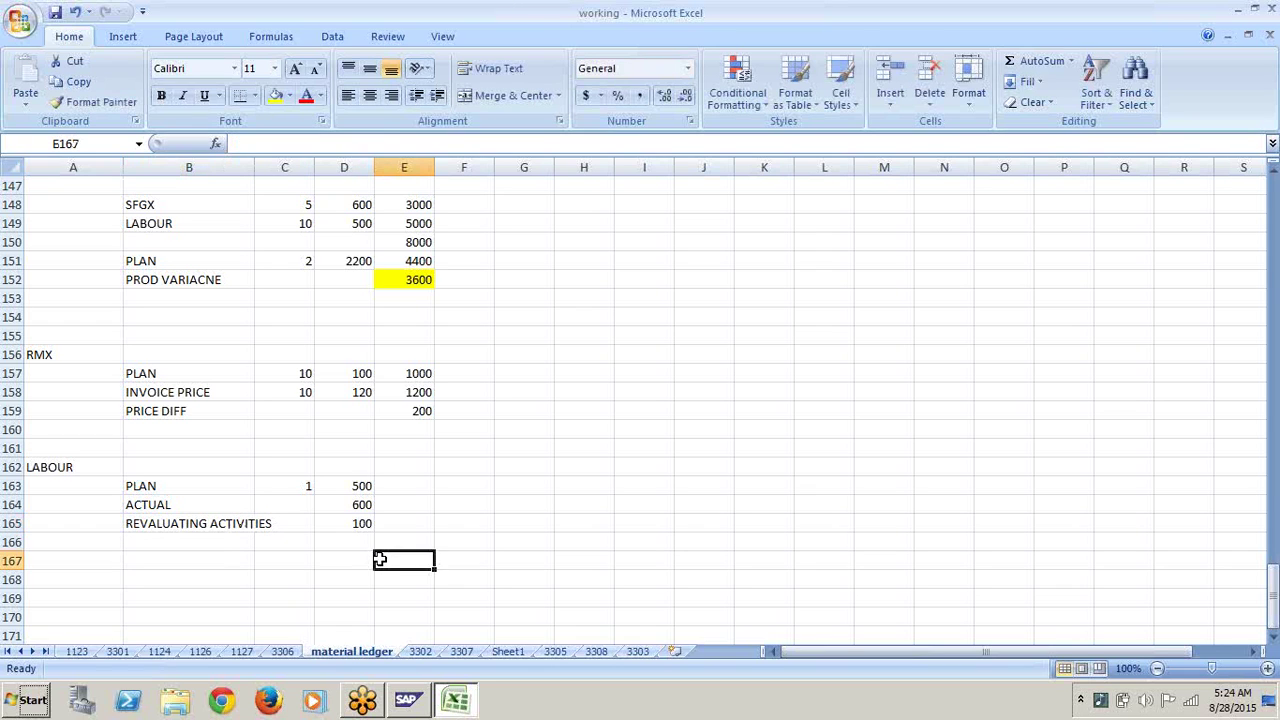
Step: Move the labour figures in C163:D165 one column over to D163:E165
{"action": "left_click", "coordinate": [360, 523]}
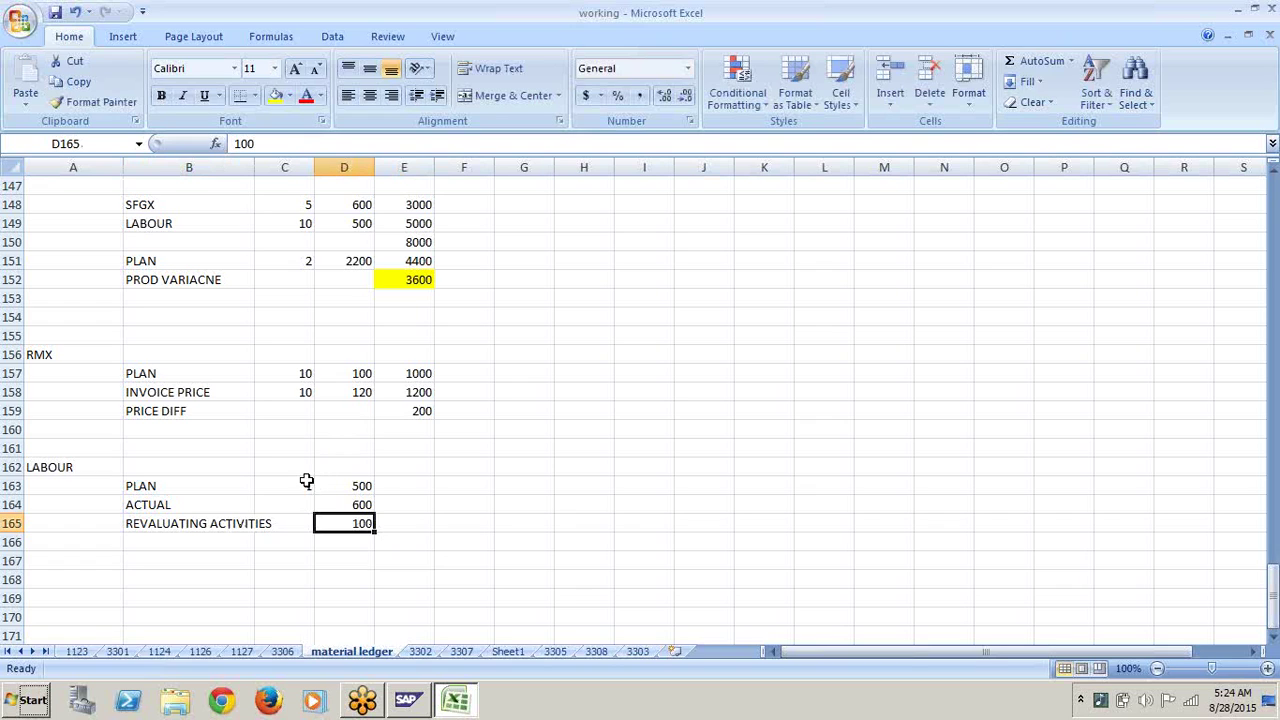
{"action": "left_click_drag", "start_coordinate": [306, 486], "coordinate": [348, 517]}
{"action": "key", "text": "ctrl+c"}
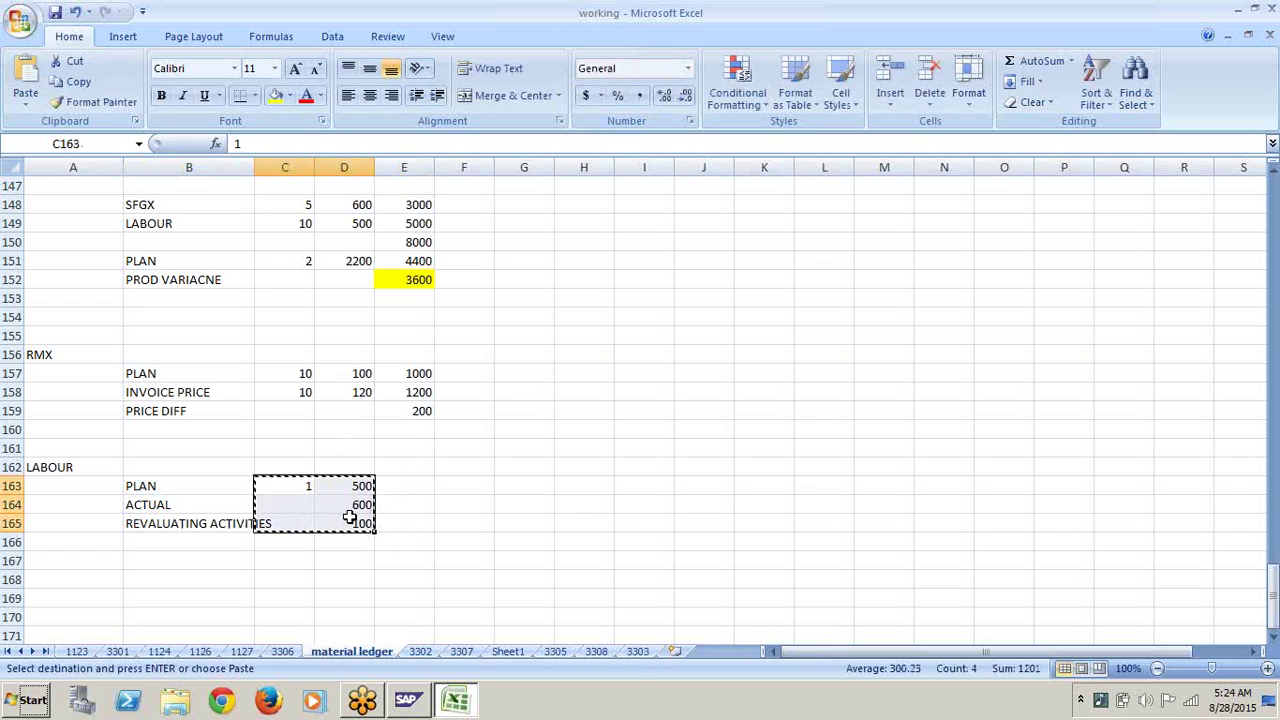
{"action": "left_click", "coordinate": [362, 486]}
{"action": "key", "text": "ctrl+v"}
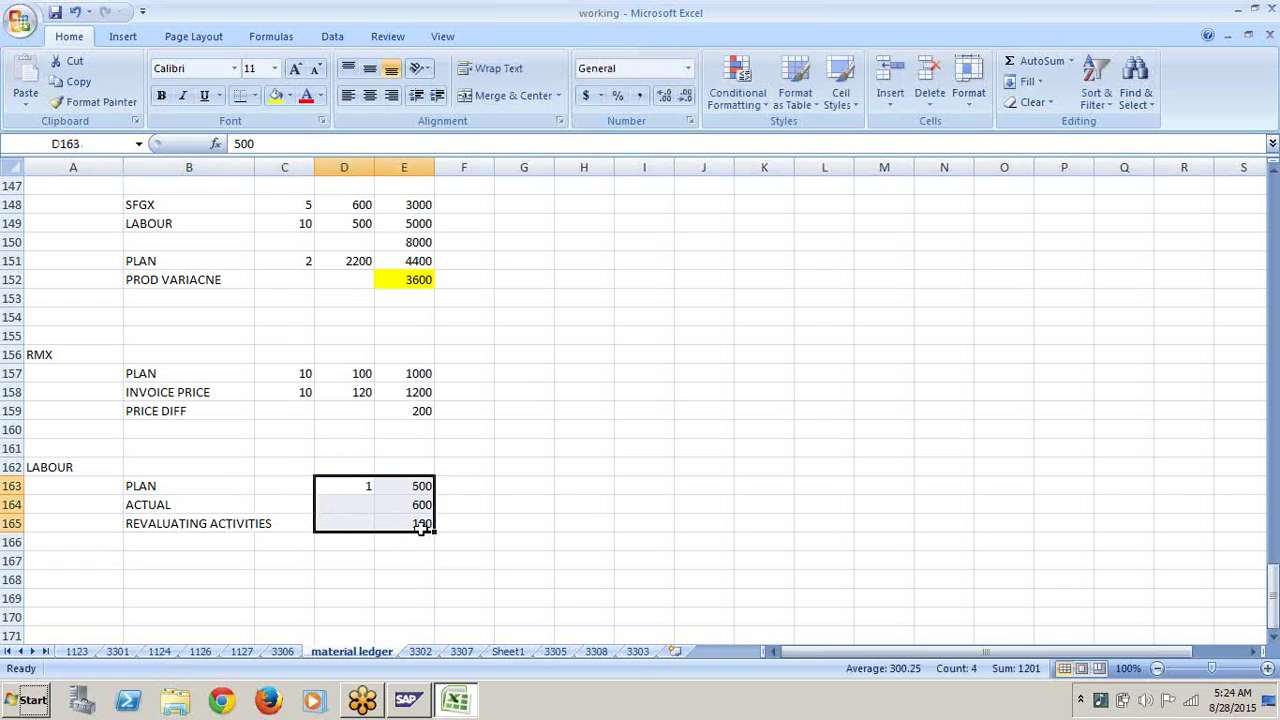
Step: Highlight the labour revaluation amount in E165 and the RMX price difference in E159 with yellow fill
{"action": "left_click", "coordinate": [421, 524]}
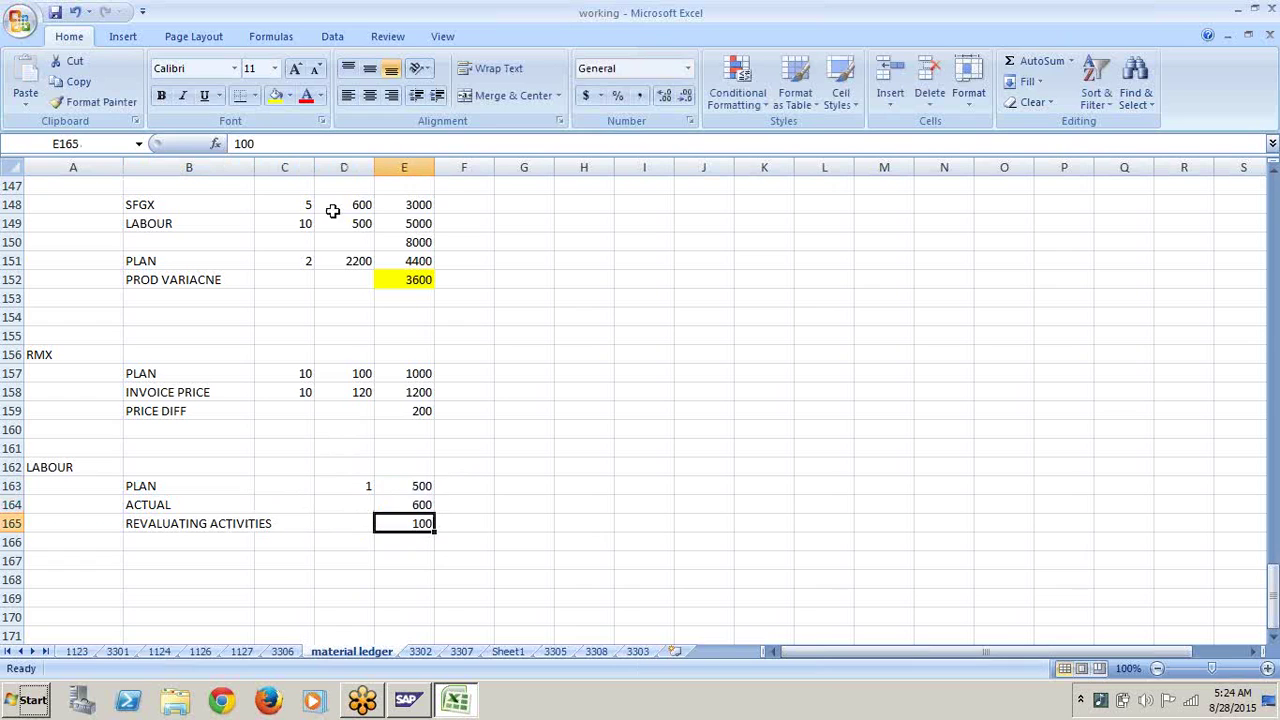
{"action": "left_click", "coordinate": [275, 95]}
{"action": "left_click", "coordinate": [406, 410]}
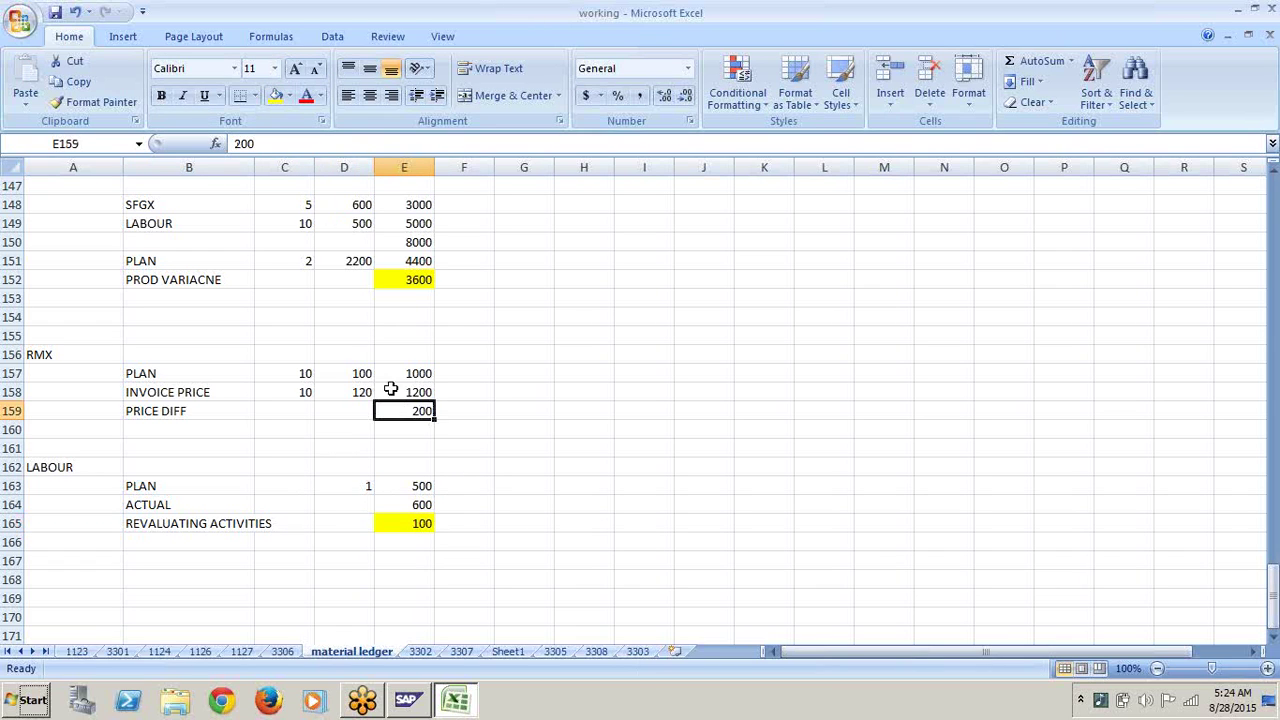
{"action": "left_click", "coordinate": [278, 96]}
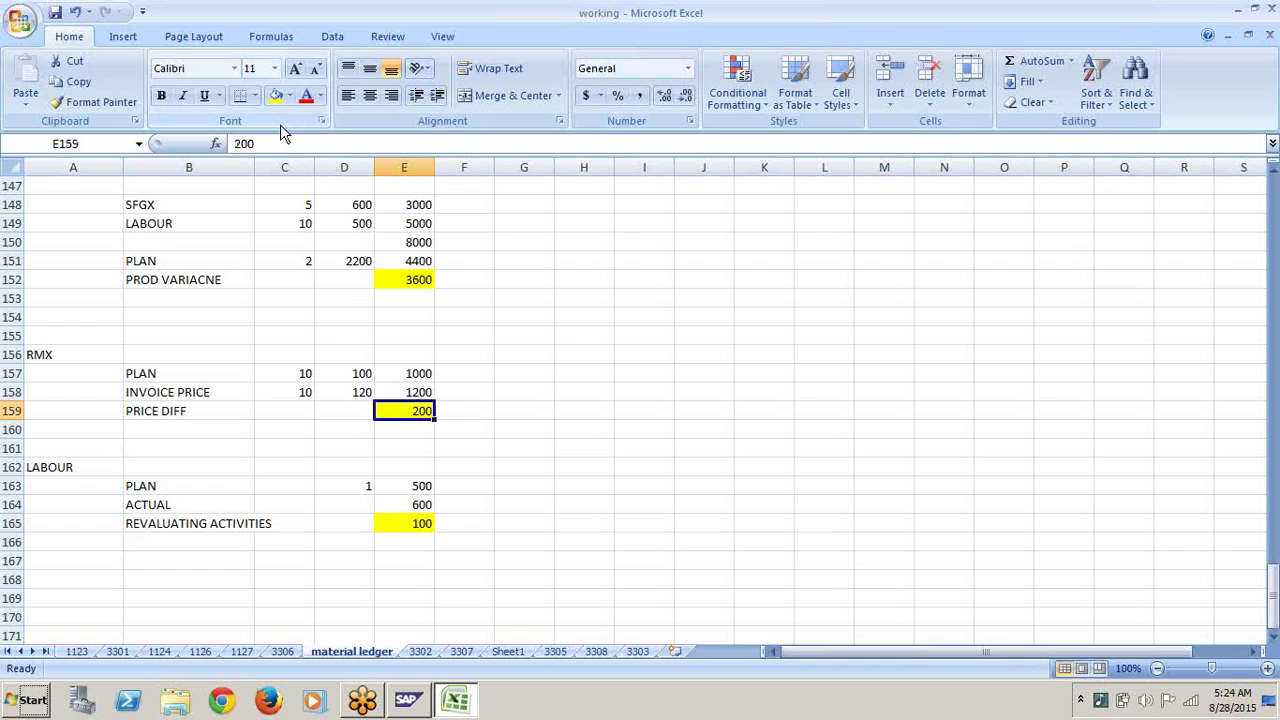
Step: Review the actual SFGX and FGX blocks and their highlighted production variances alongside the RMX section
{"action": "left_click", "coordinate": [545, 477]}
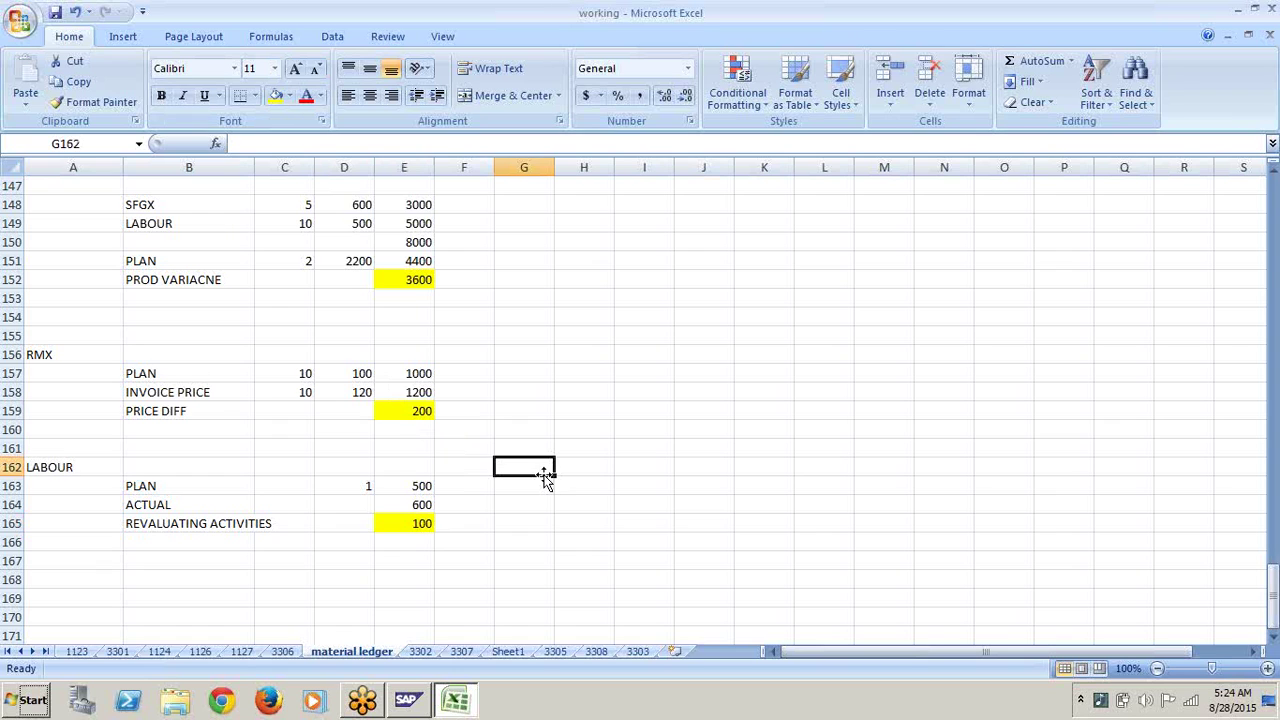
{"action": "key", "text": "Up"}
{"action": "key", "text": "Up"}
{"action": "key", "text": "Up"}
{"action": "key", "text": "Up"}
{"action": "key", "text": "Up"}
{"action": "key", "text": "Up"}
{"action": "key", "text": "Up"}
{"action": "key", "text": "Up"}
{"action": "key", "text": "Up"}
{"action": "key", "text": "Up"}
{"action": "key", "text": "Up"}
{"action": "key", "text": "Up"}
{"action": "key", "text": "Up"}
{"action": "key", "text": "Up"}
{"action": "key", "text": "Up"}
{"action": "key", "text": "Up"}
{"action": "key", "text": "Up"}
{"action": "key", "text": "Up"}
{"action": "key", "text": "Up"}
{"action": "key", "text": "Up"}
{"action": "key", "text": "Up"}
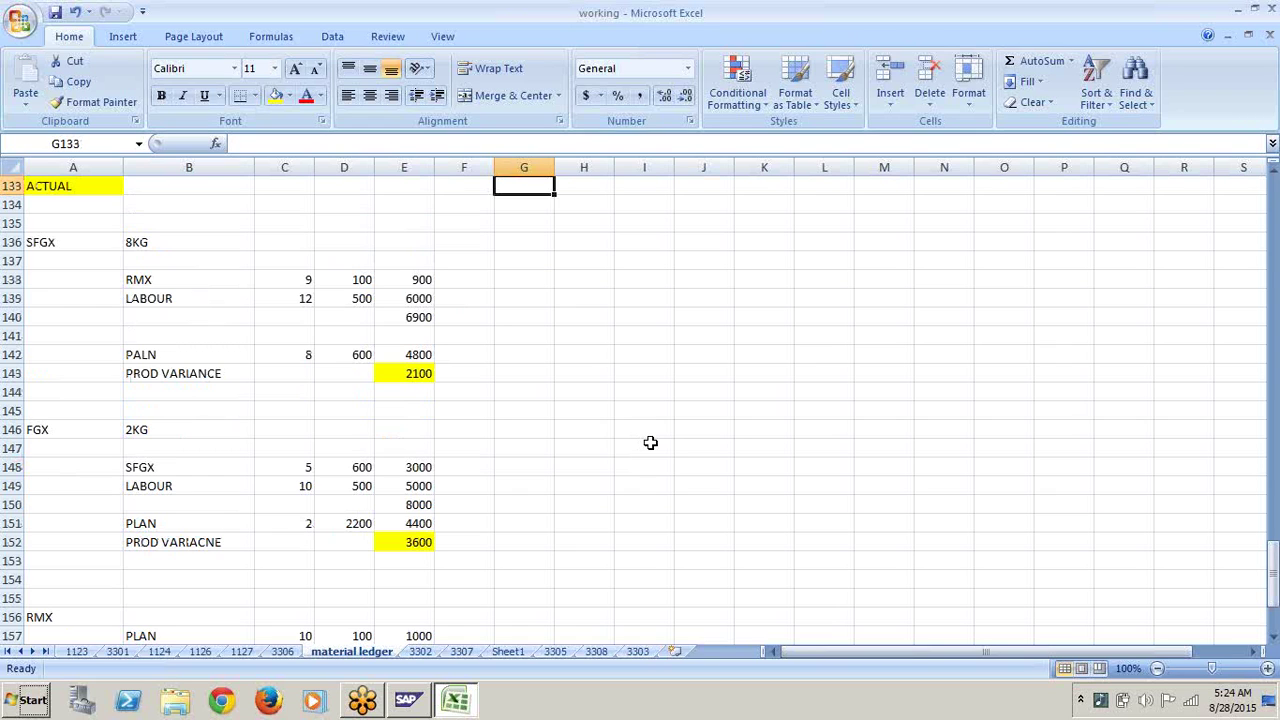
{"action": "key", "text": "Down"}
{"action": "key", "text": "Down"}
{"action": "key", "text": "Down"}
{"action": "key", "text": "Down"}
{"action": "key", "text": "Down"}
{"action": "key", "text": "Down"}
{"action": "key", "text": "Down"}
{"action": "key", "text": "Down"}
{"action": "key", "text": "Down"}
{"action": "key", "text": "Down"}
{"action": "key", "text": "Down"}
{"action": "key", "text": "Down"}
{"action": "key", "text": "Down"}
{"action": "key", "text": "Down"}
{"action": "key", "text": "Down"}
{"action": "key", "text": "Down"}
{"action": "key", "text": "Down"}
{"action": "key", "text": "Down"}
{"action": "key", "text": "Down"}
{"action": "key", "text": "Down"}
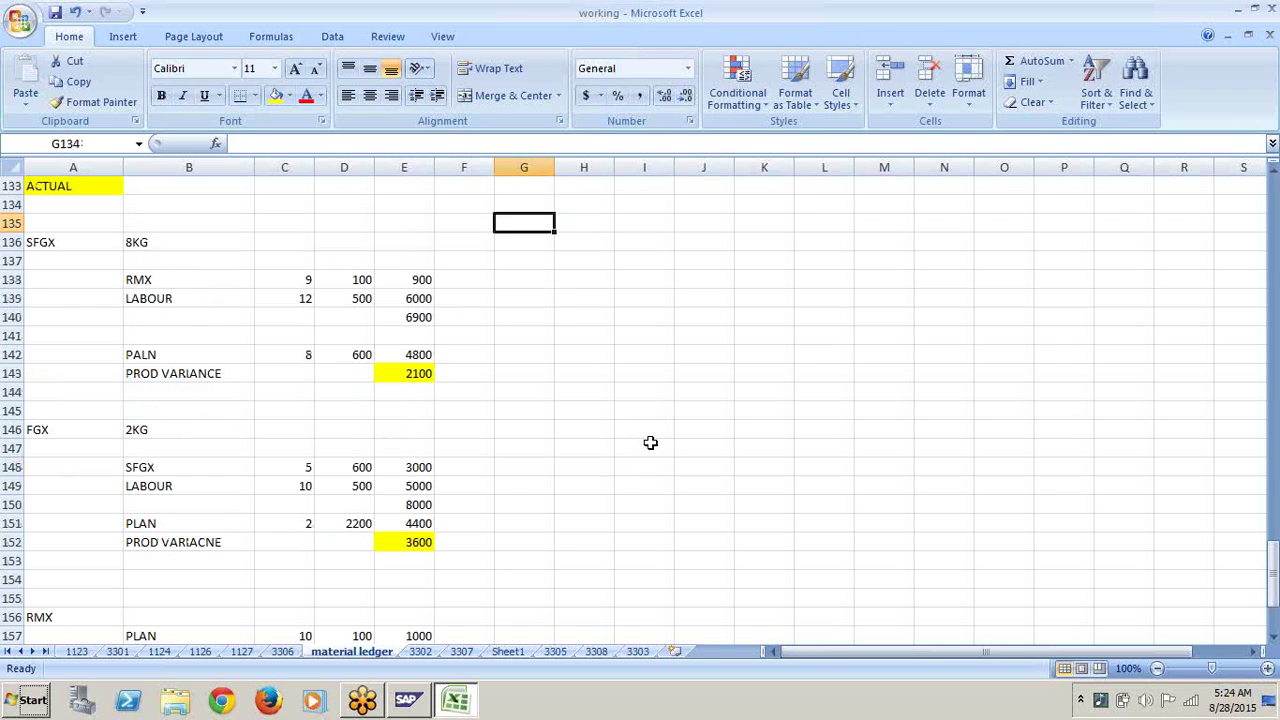
Step: Compare the RMX plan quantity in C157 with the RMX quantity consumed for SFGX in C138
{"action": "key", "text": "Down"}
{"action": "key", "text": "Down"}
{"action": "key", "text": "Down"}
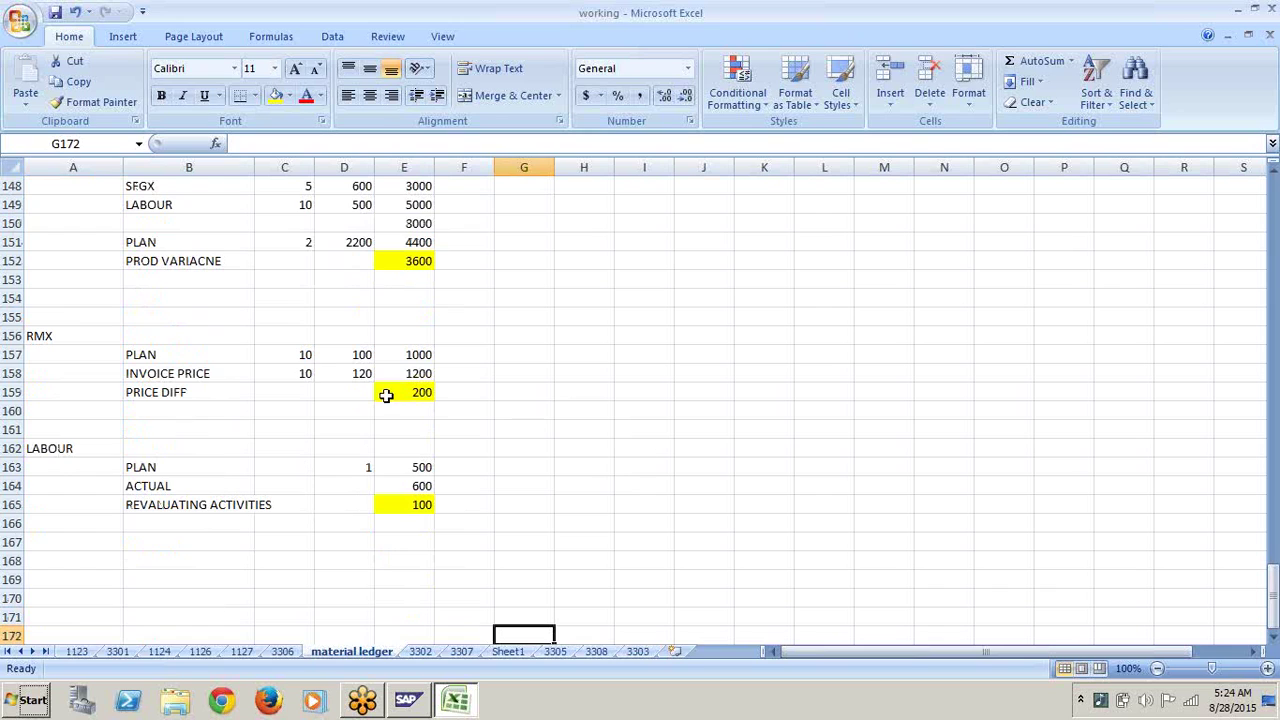
{"action": "left_click", "coordinate": [306, 360]}
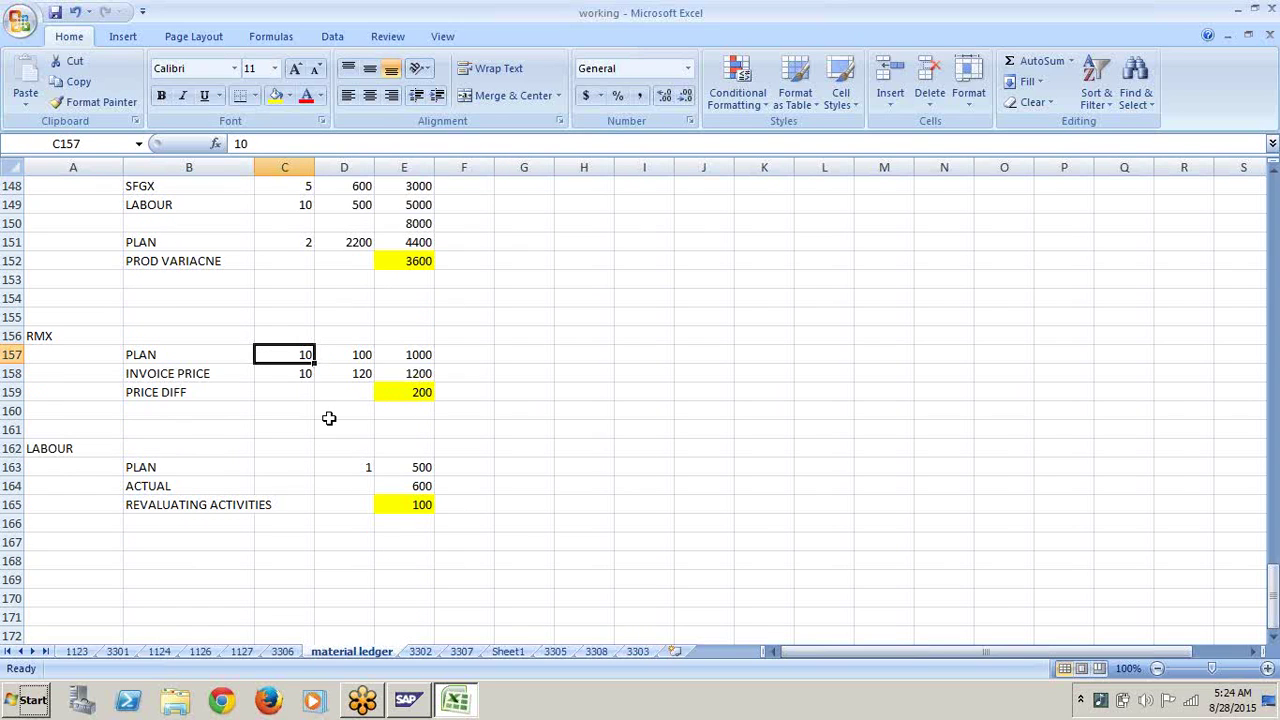
{"action": "key", "text": "Up"}
{"action": "key", "text": "Up"}
{"action": "key", "text": "Up"}
{"action": "key", "text": "Up"}
{"action": "key", "text": "Up"}
{"action": "key", "text": "Up"}
{"action": "key", "text": "Up"}
{"action": "key", "text": "Up"}
{"action": "key", "text": "Up"}
{"action": "key", "text": "Up"}
{"action": "key", "text": "Up"}
{"action": "key", "text": "Up"}
{"action": "key", "text": "Up"}
{"action": "key", "text": "Up"}
{"action": "key", "text": "Up"}
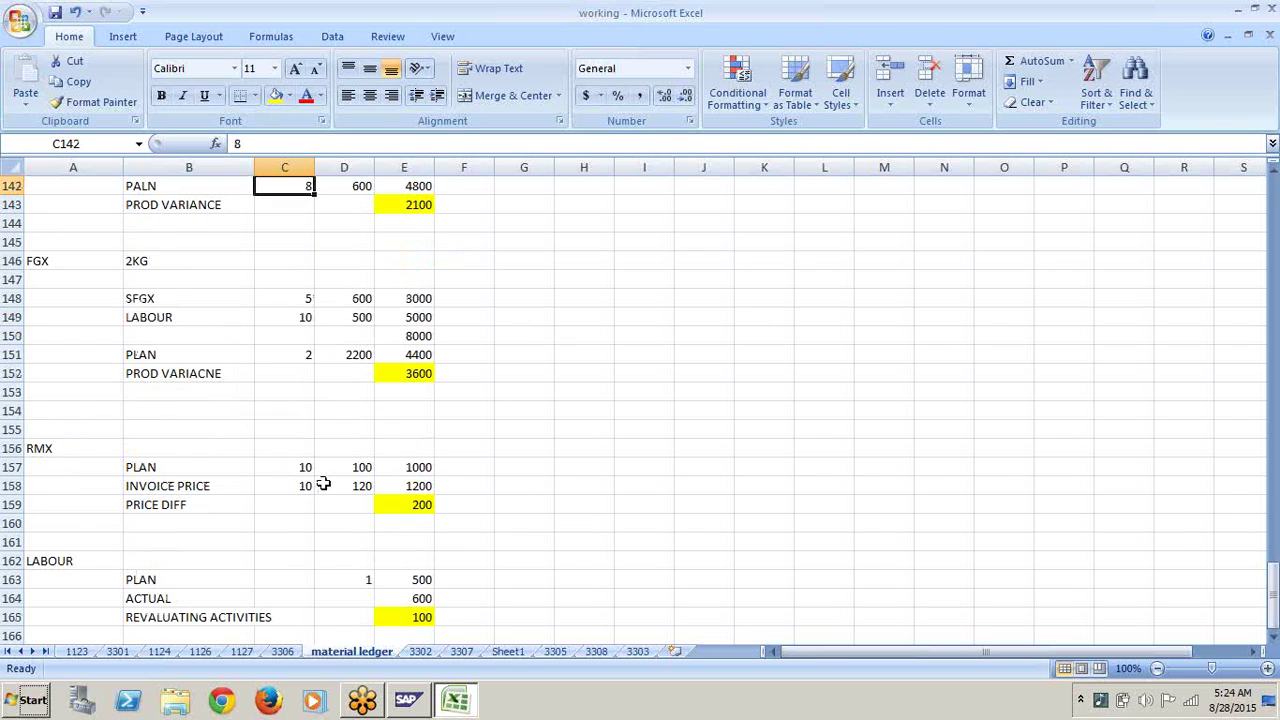
{"action": "key", "text": "Up"}
{"action": "key", "text": "Up"}
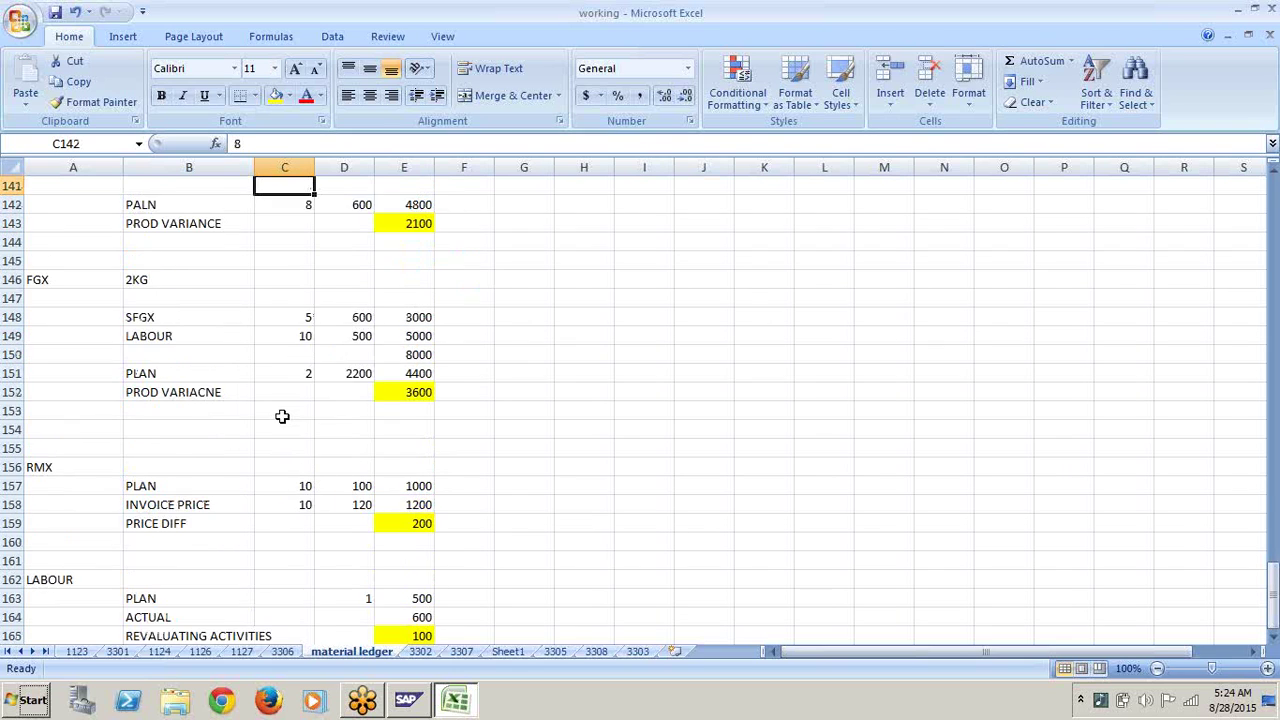
{"action": "key", "text": "Up"}
{"action": "key", "text": "Up"}
{"action": "key", "text": "Up"}
{"action": "key", "text": "Up"}
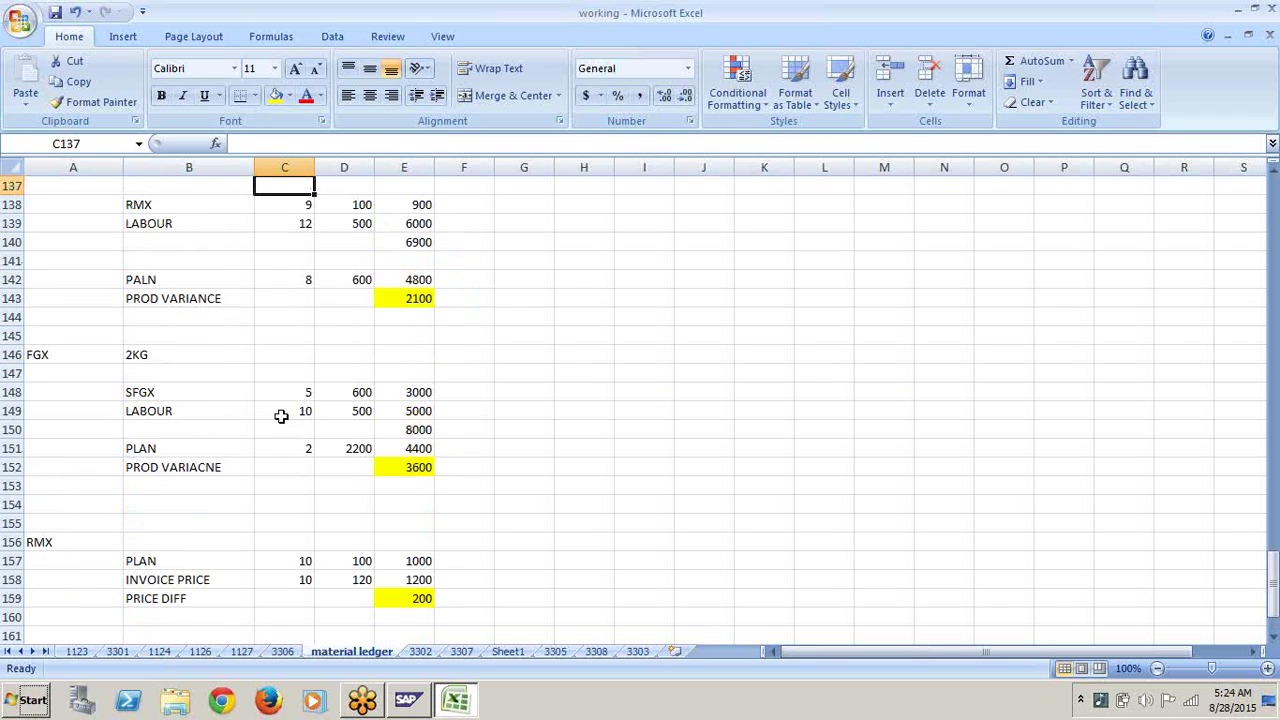
{"action": "left_click", "coordinate": [298, 208]}
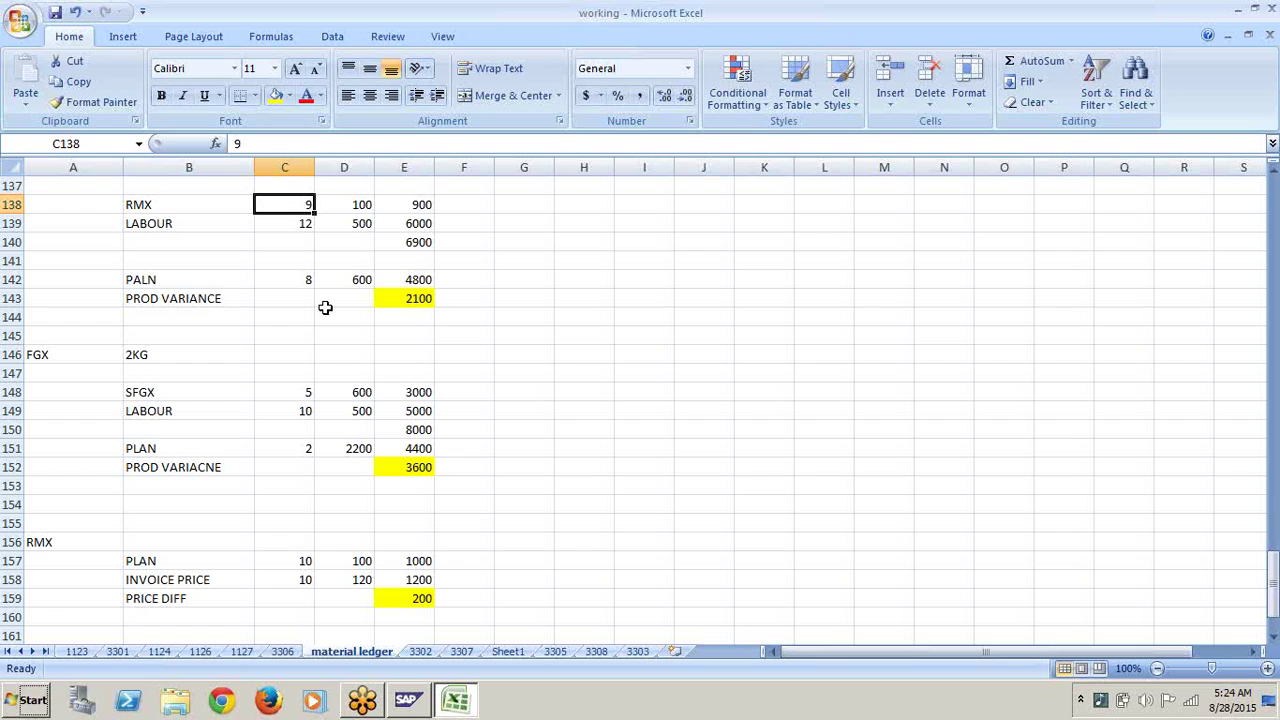
Step: Add a QTY heading in F156 beside the RMX block and enter -9 below it in F157
{"action": "key", "text": "Down"}
{"action": "key", "text": "Down"}
{"action": "key", "text": "Down"}
{"action": "key", "text": "Down"}
{"action": "key", "text": "Down"}
{"action": "key", "text": "Down"}
{"action": "key", "text": "Down"}
{"action": "key", "text": "Down"}
{"action": "key", "text": "Down"}
{"action": "key", "text": "Down"}
{"action": "key", "text": "Down"}
{"action": "key", "text": "Down"}
{"action": "key", "text": "Down"}
{"action": "key", "text": "Down"}
{"action": "key", "text": "Down"}
{"action": "key", "text": "Down"}
{"action": "key", "text": "Down"}
{"action": "key", "text": "Down"}
{"action": "key", "text": "Down"}
{"action": "key", "text": "Down"}
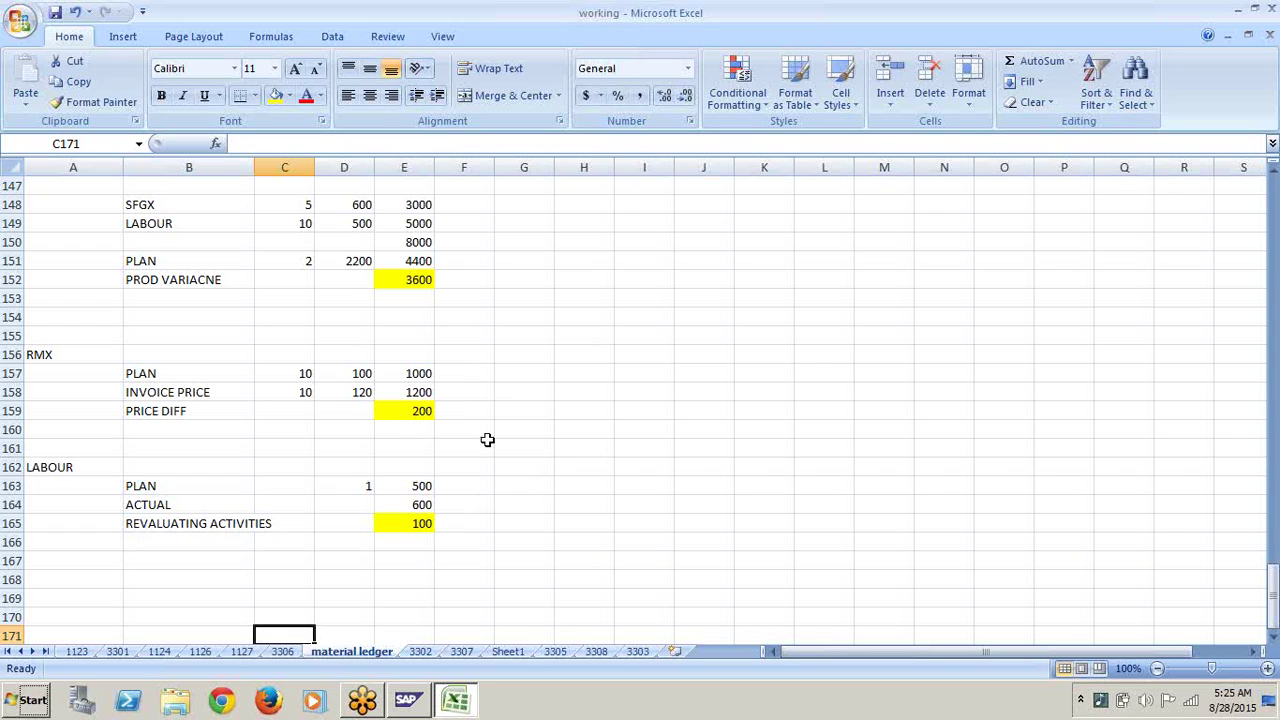
{"action": "left_click", "coordinate": [483, 358]}
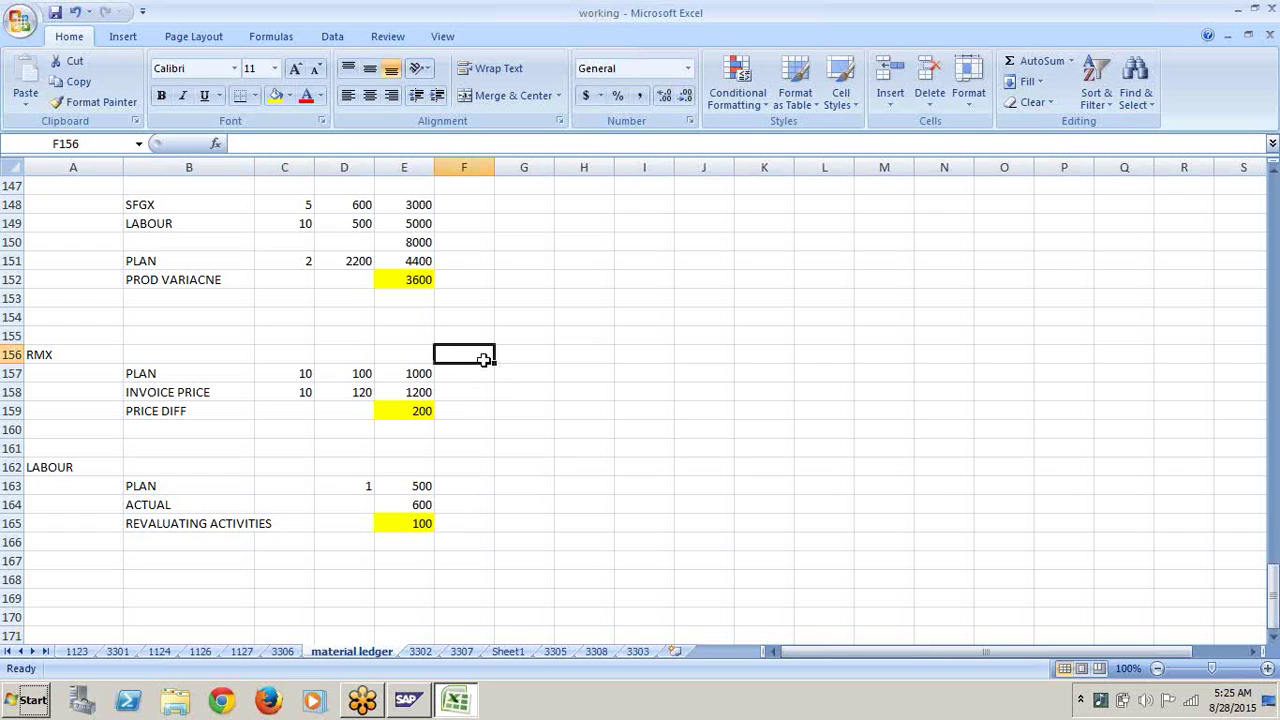
{"action": "type", "text": "QTY"}
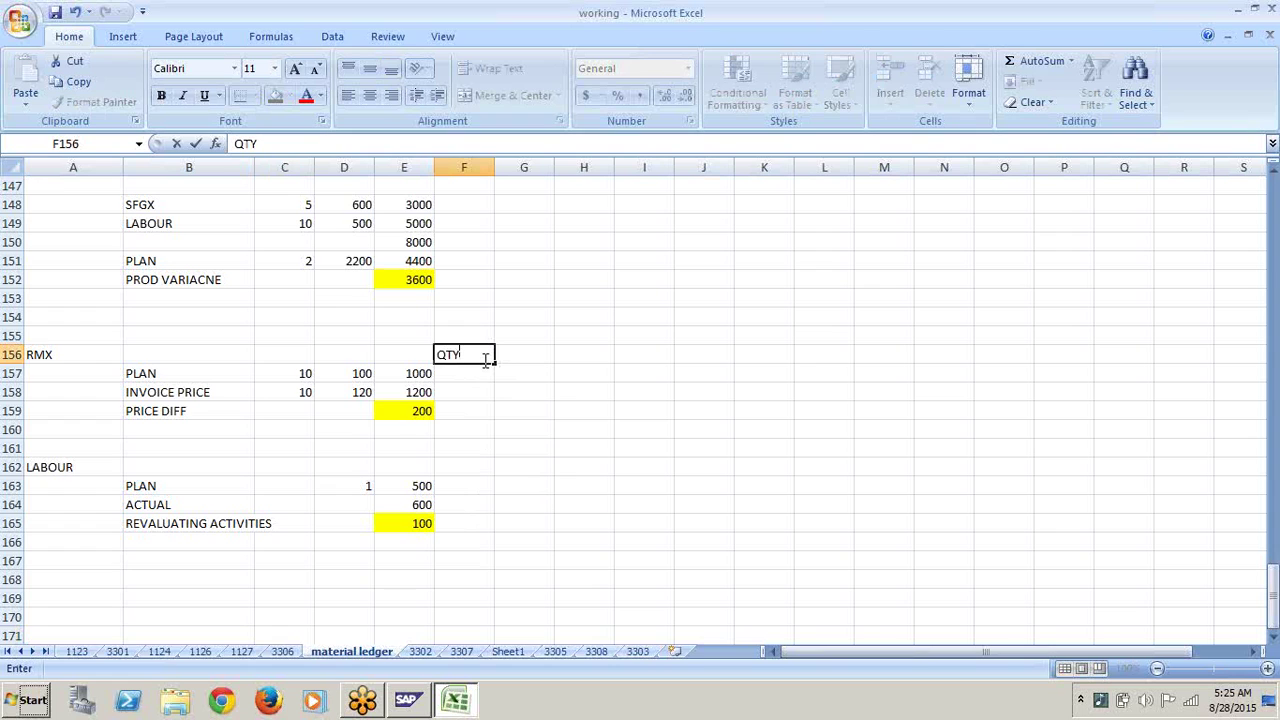
{"action": "left_click", "coordinate": [483, 378]}
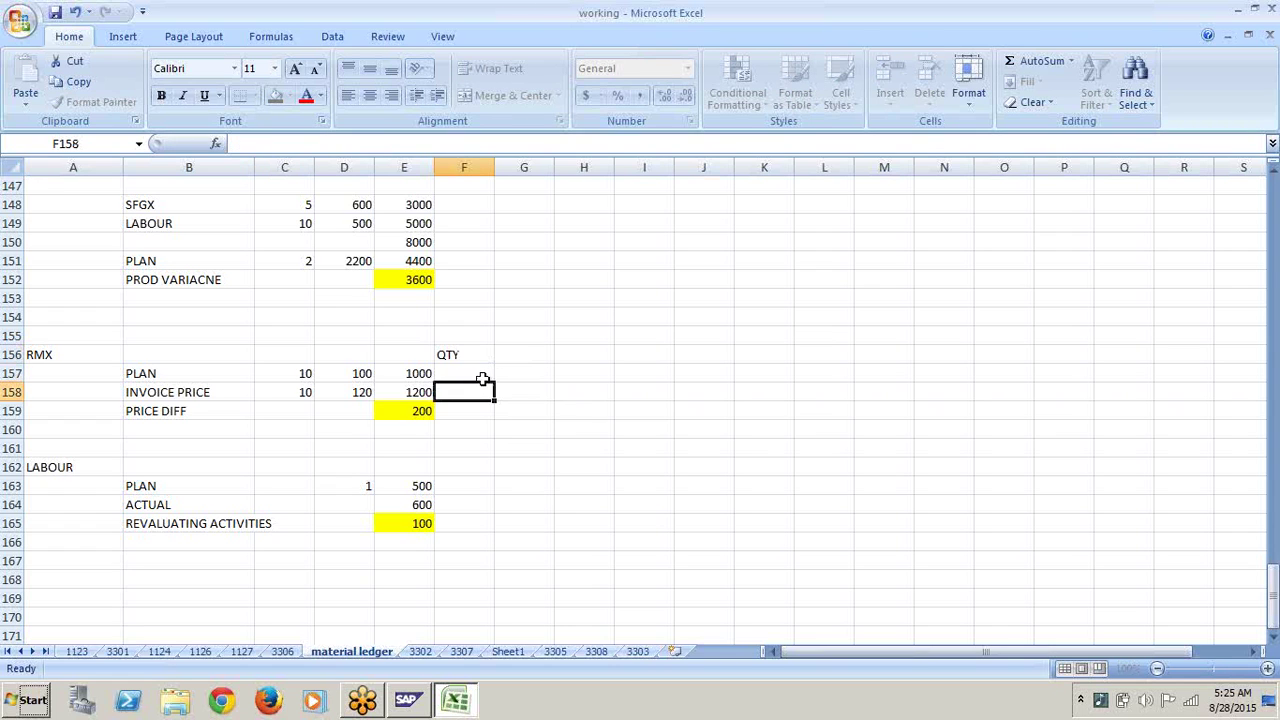
{"action": "left_click", "coordinate": [484, 380]}
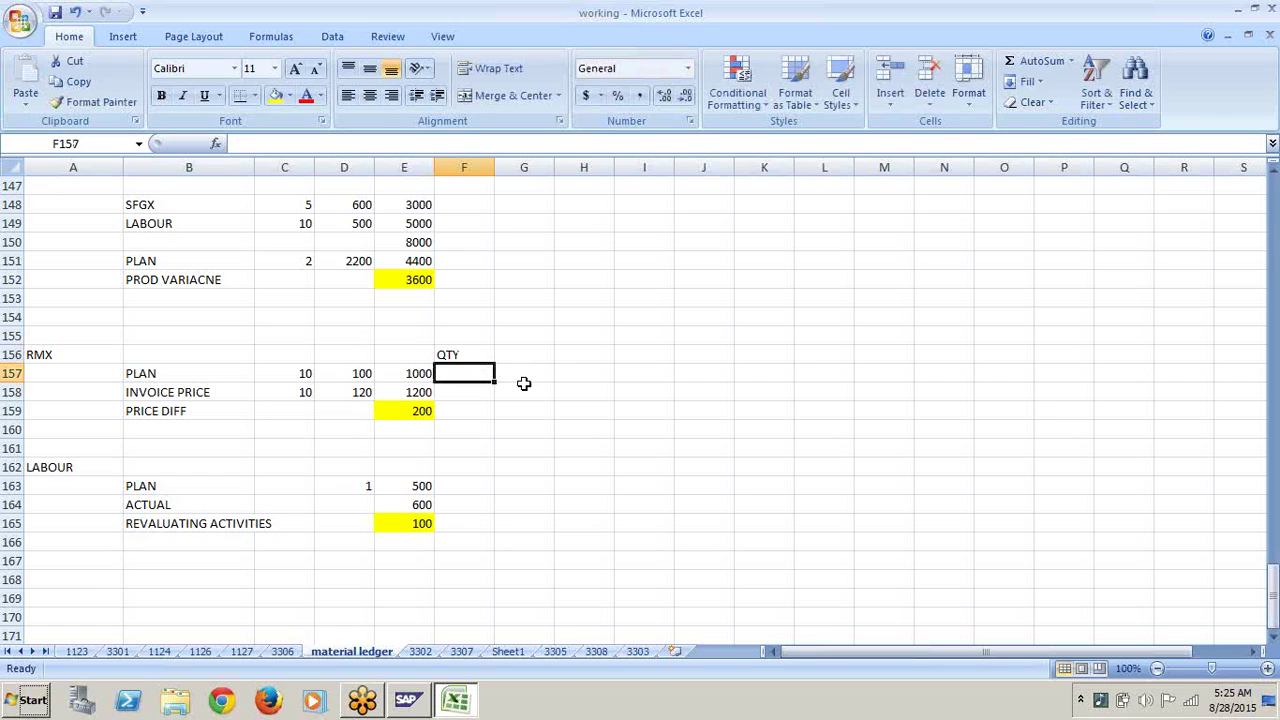
{"action": "type", "text": "-9"}
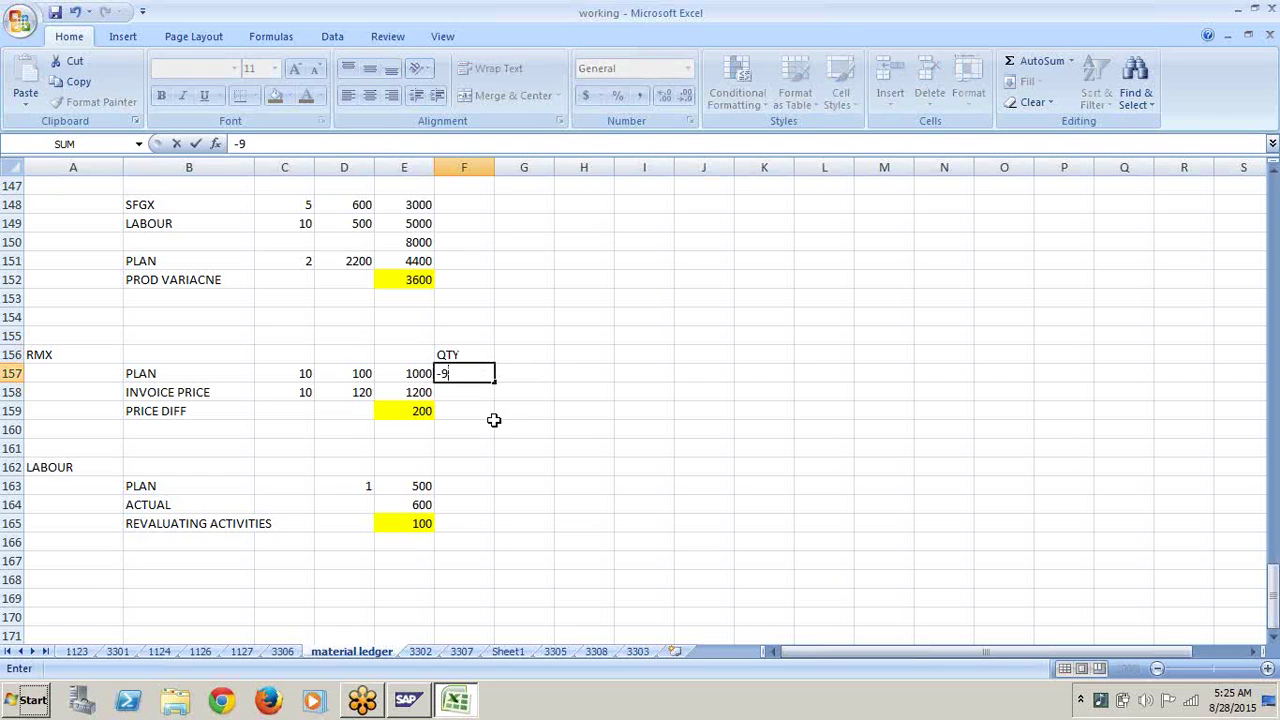
{"action": "left_click", "coordinate": [490, 412]}
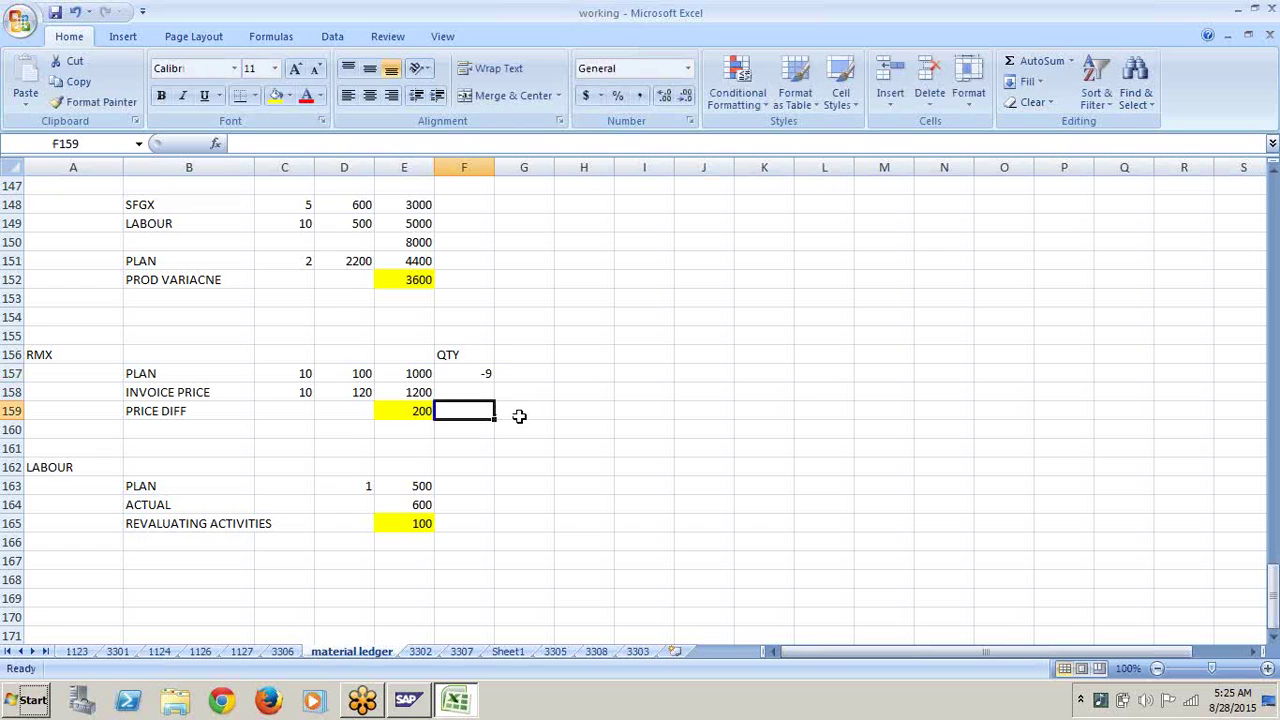
Step: Enter the remaining RMX quantity 1 in F159 and label it IN STOCK in G159
{"action": "left_click", "coordinate": [518, 415]}
{"action": "double_click", "coordinate": [518, 415]}
{"action": "type", "text": "IN"}
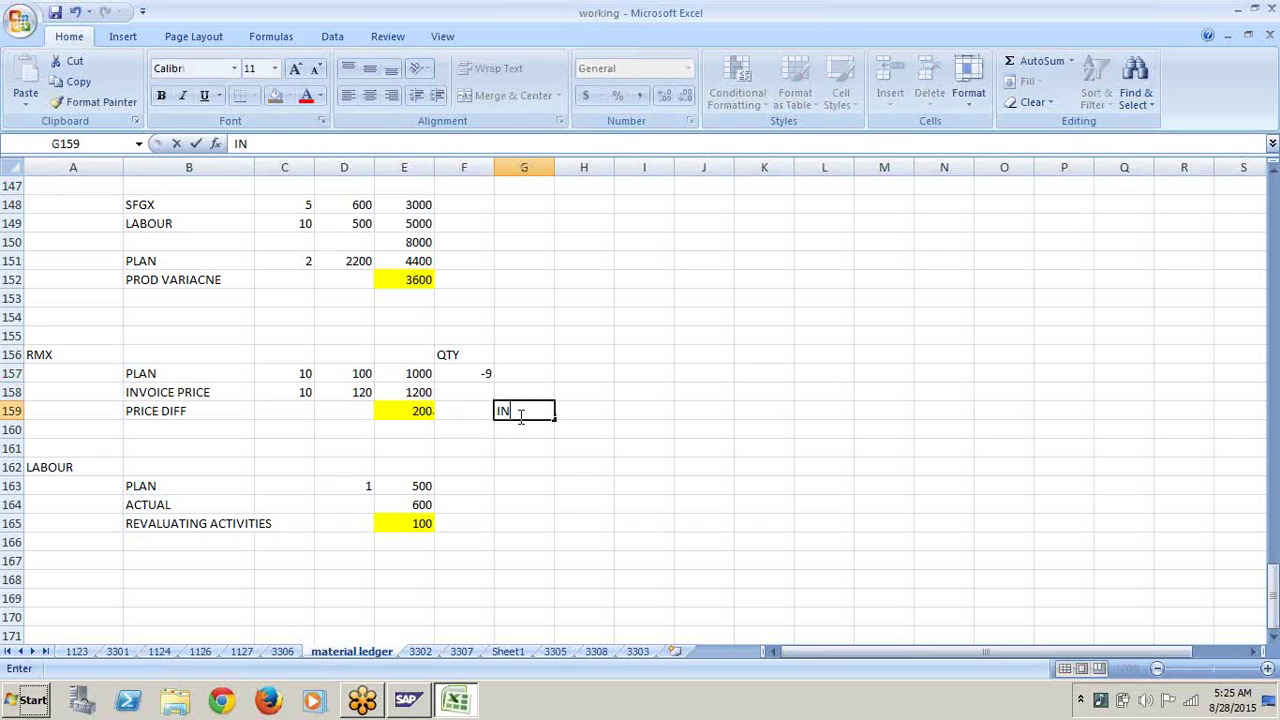
{"action": "type", "text": " STOCK"}
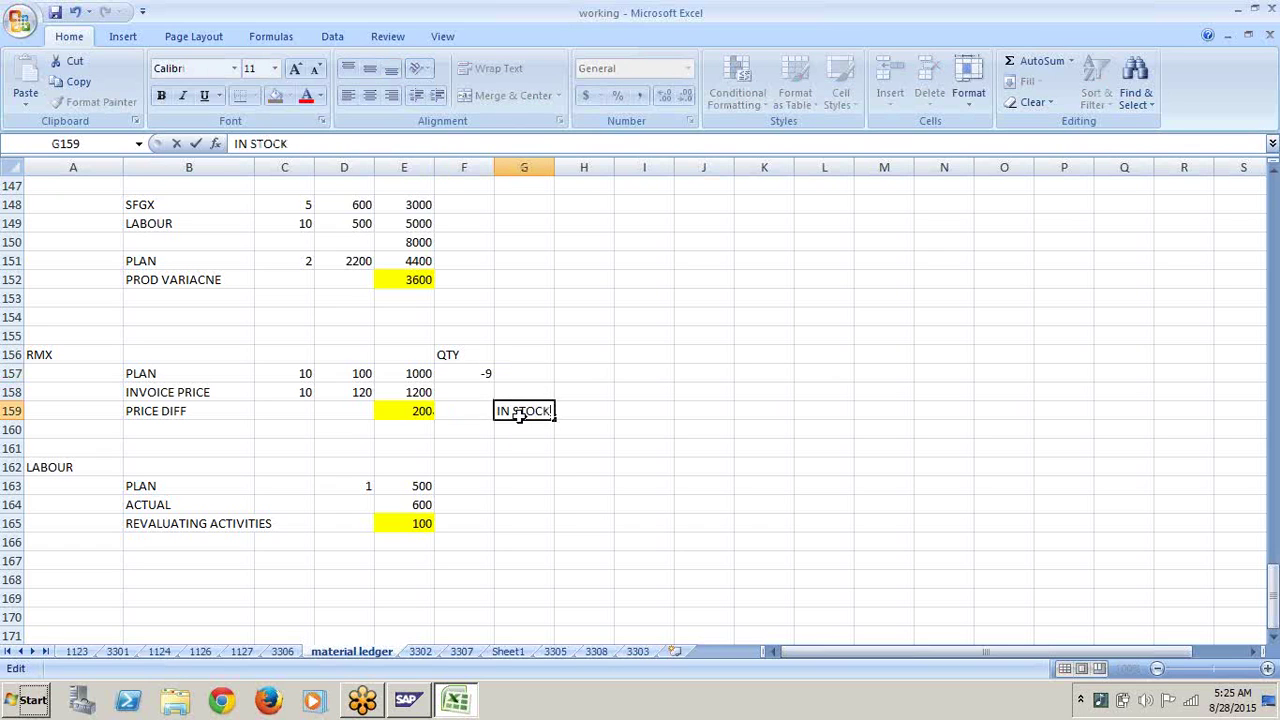
{"action": "left_click", "coordinate": [479, 411]}
{"action": "type", "text": "1"}
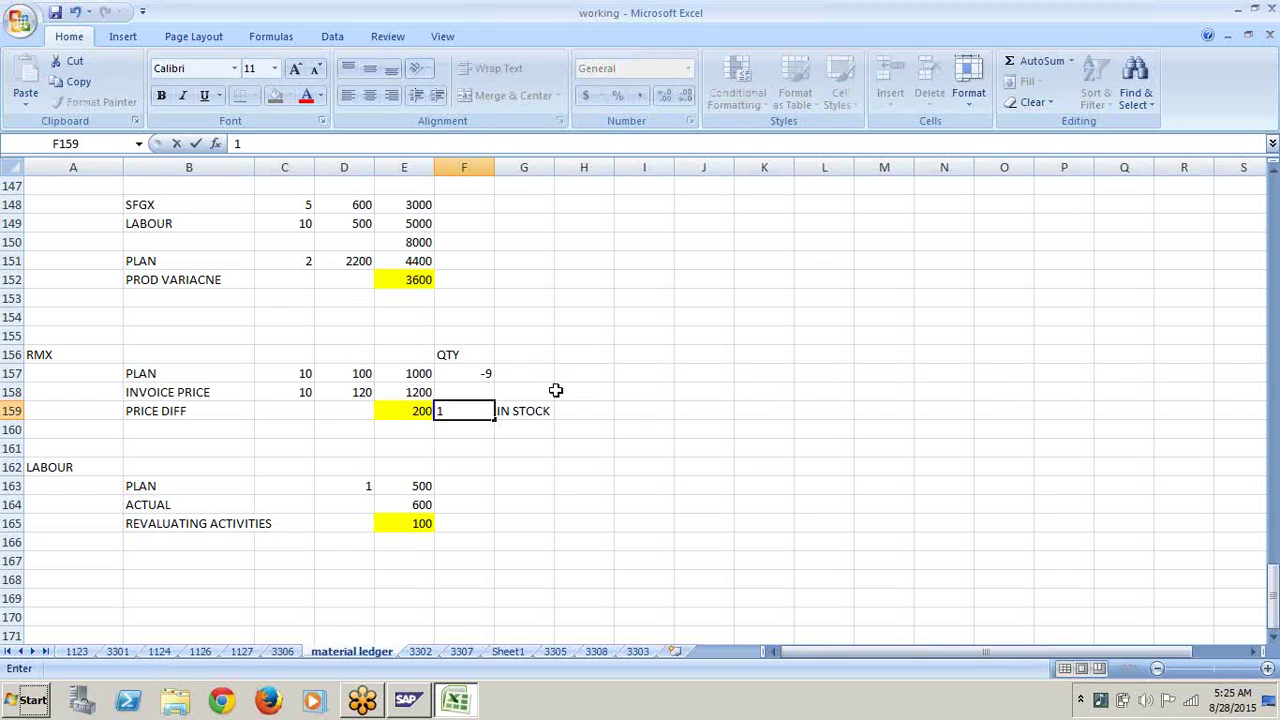
{"action": "left_click", "coordinate": [620, 410]}
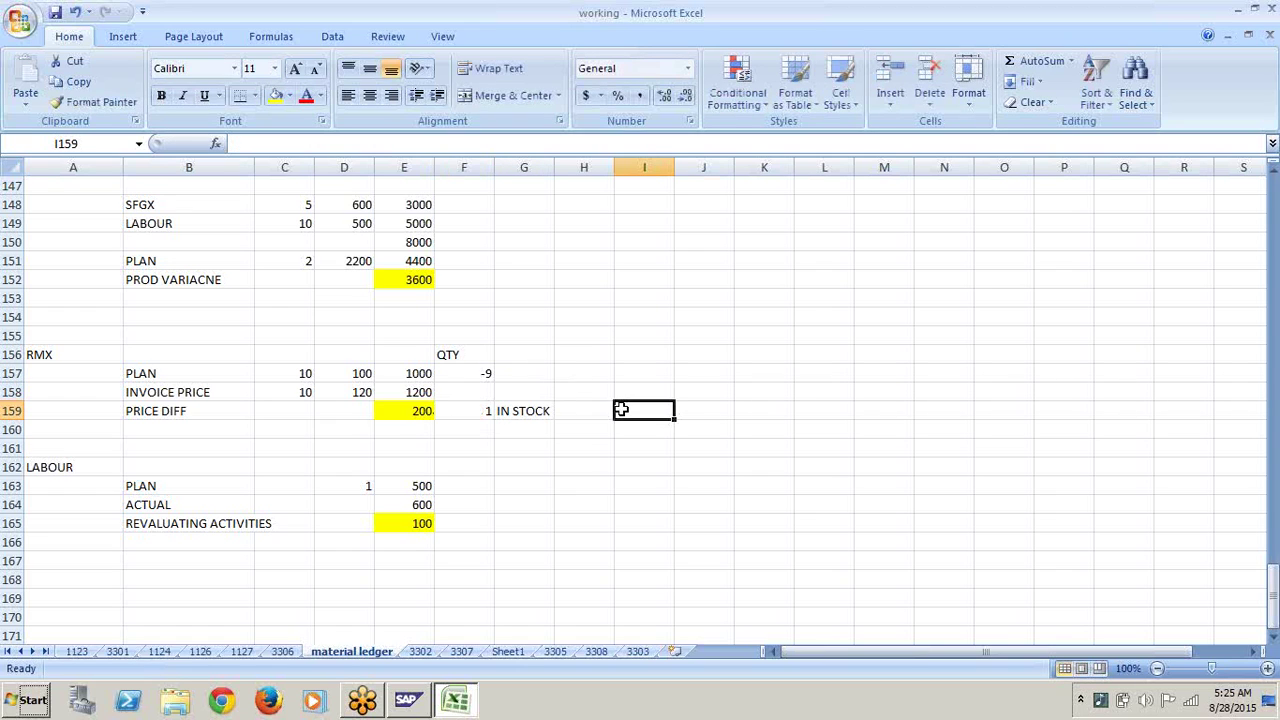
Step: Label the -9 RMX quantity as CONSUMED in G157
{"action": "left_click", "coordinate": [545, 370]}
{"action": "type", "text": "C"}
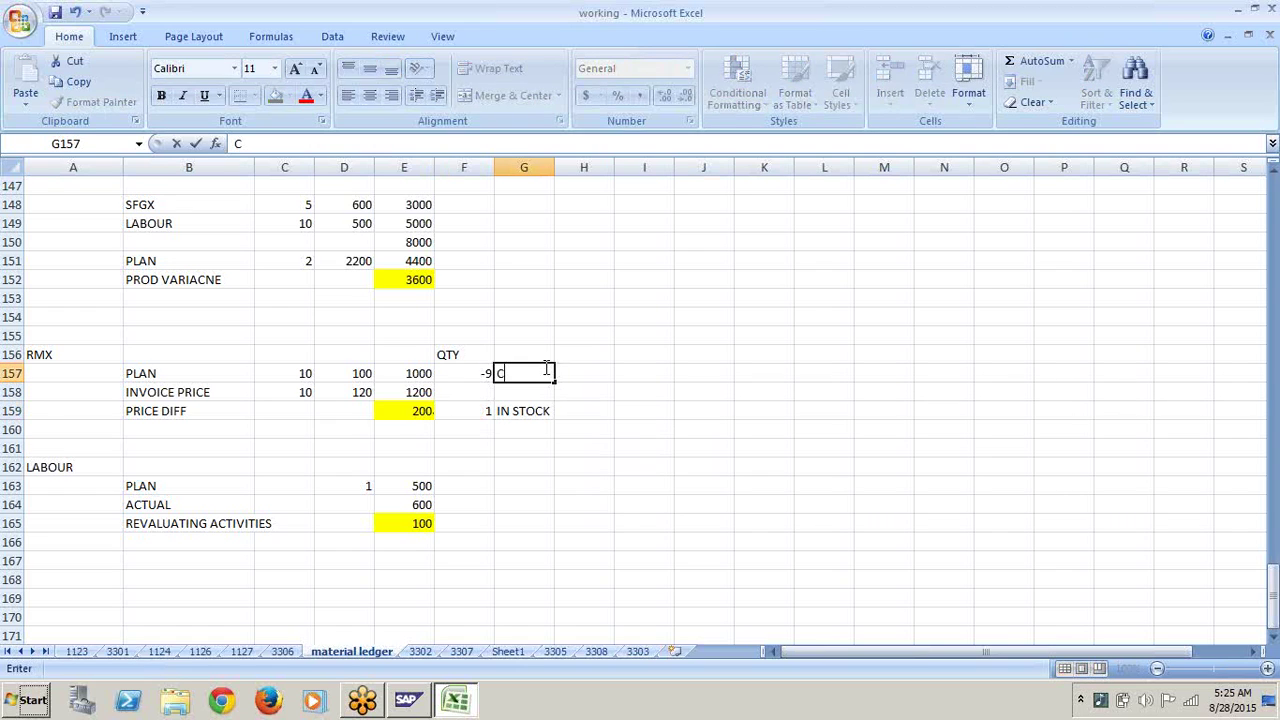
{"action": "type", "text": "ONSUMED"}
{"action": "left_click", "coordinate": [623, 467]}
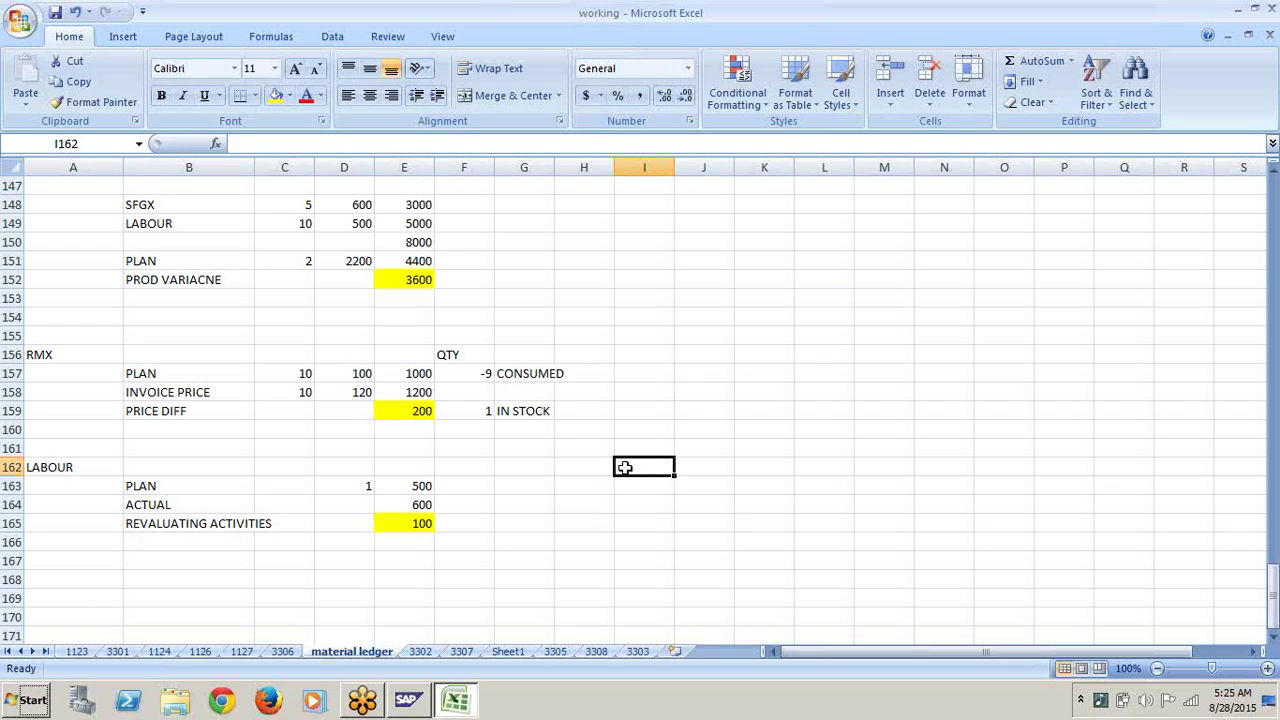
Step: Compare the SFGX quantity produced in B136 with the SFGX quantity used for FGX in C148
{"action": "left_click", "coordinate": [383, 340]}
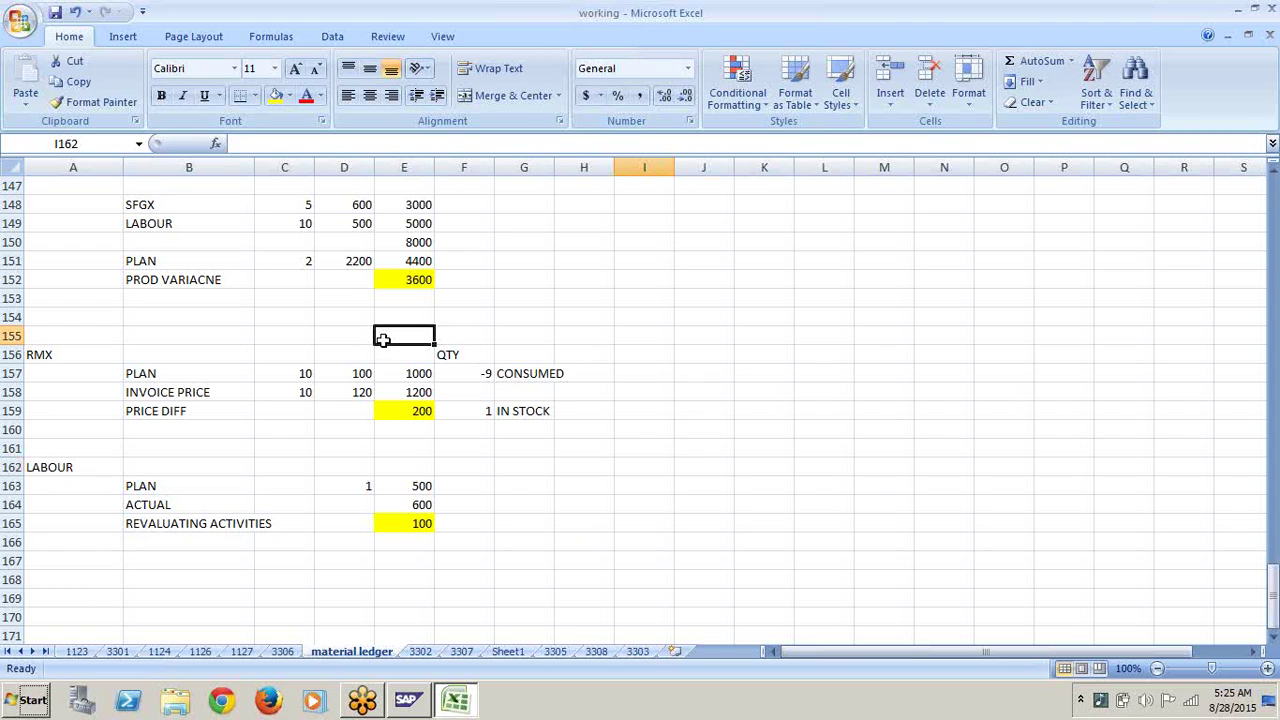
{"action": "key", "text": "Up"}
{"action": "key", "text": "Up"}
{"action": "key", "text": "Up"}
{"action": "key", "text": "Up"}
{"action": "key", "text": "Up"}
{"action": "key", "text": "Up"}
{"action": "key", "text": "Up"}
{"action": "key", "text": "Up"}
{"action": "key", "text": "Up"}
{"action": "key", "text": "Up"}
{"action": "key", "text": "Up"}
{"action": "key", "text": "Up"}
{"action": "key", "text": "Up"}
{"action": "key", "text": "Up"}
{"action": "key", "text": "Up"}
{"action": "key", "text": "Up"}
{"action": "key", "text": "Up"}
{"action": "key", "text": "Up"}
{"action": "key", "text": "Up"}
{"action": "key", "text": "Up"}
{"action": "key", "text": "Up"}
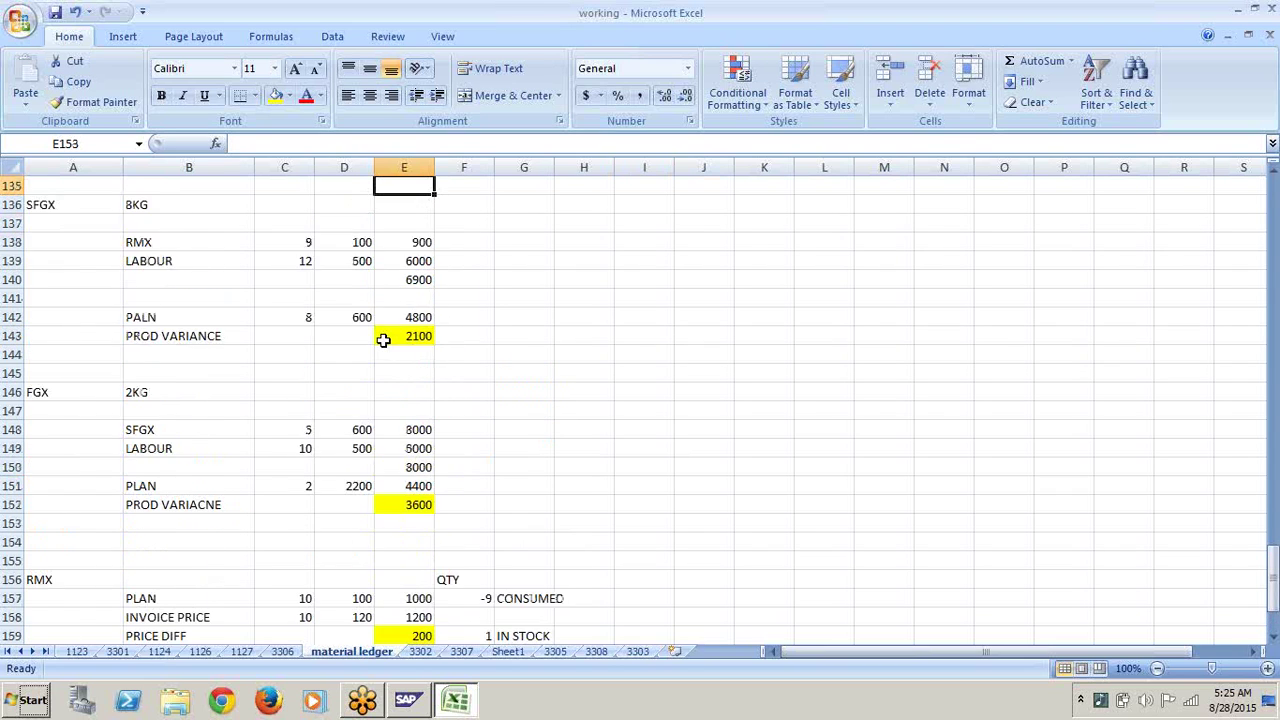
{"action": "left_click", "coordinate": [172, 261]}
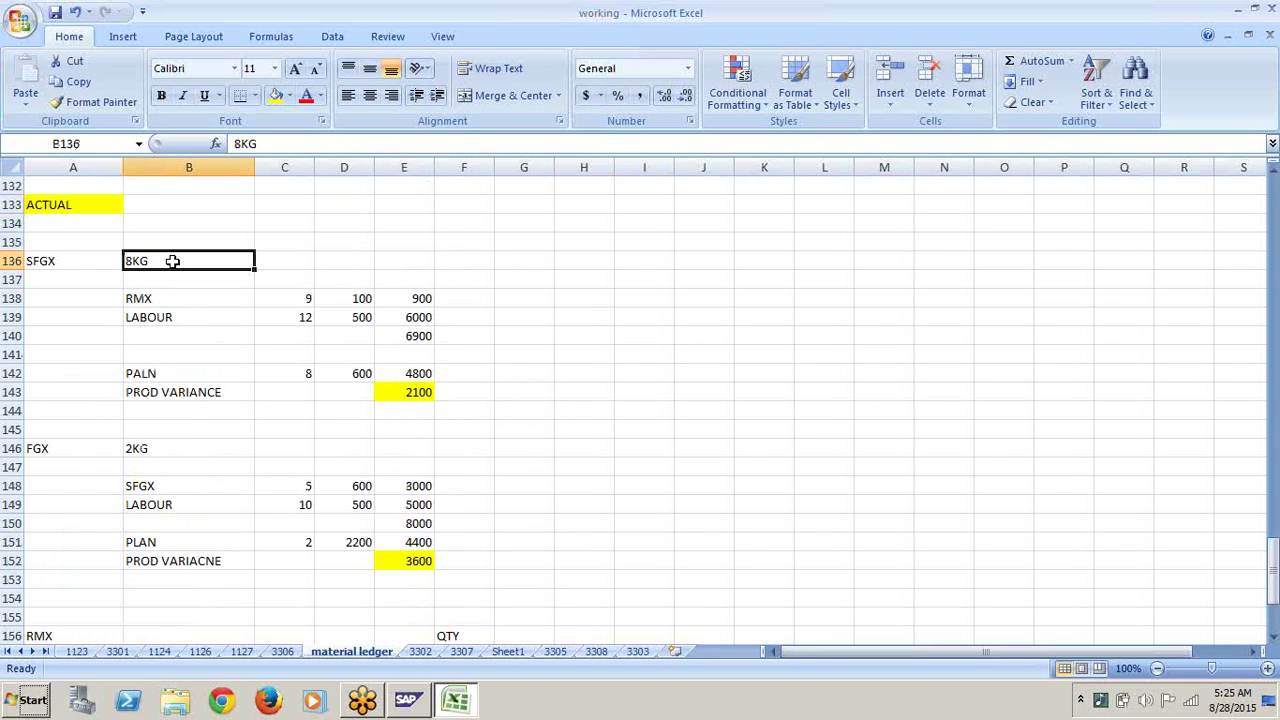
{"action": "left_click", "coordinate": [305, 485]}
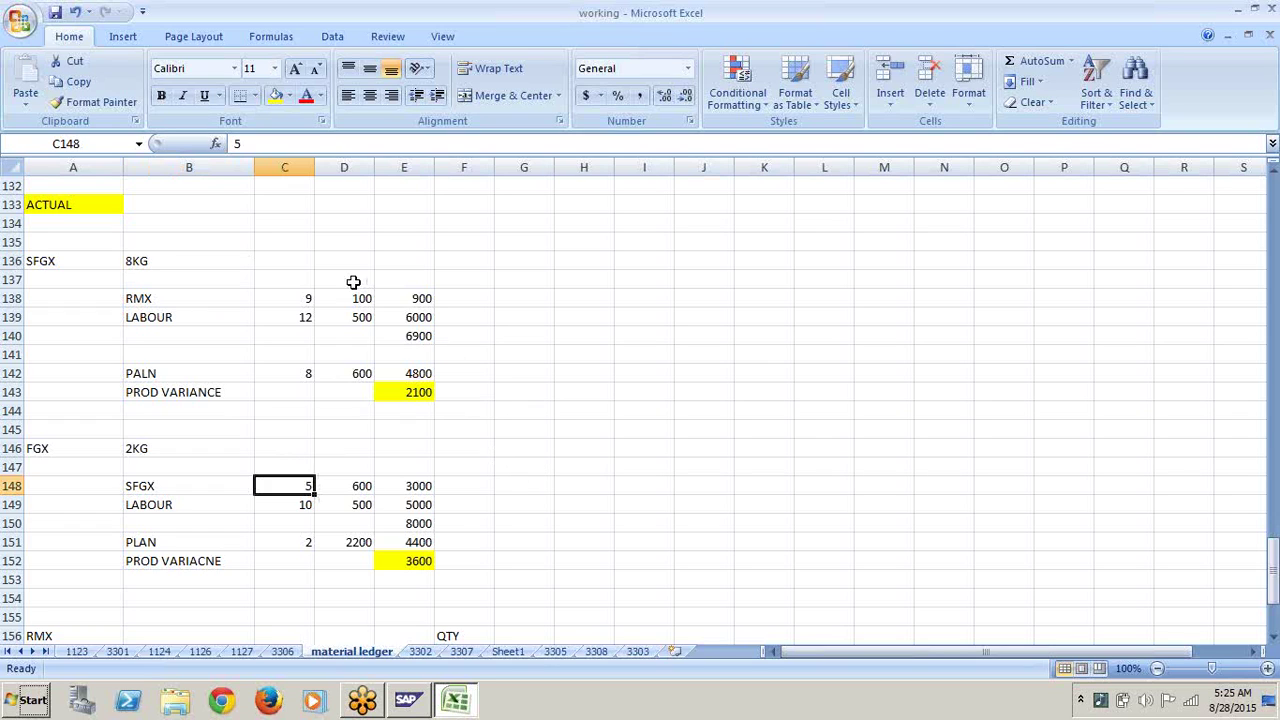
{"action": "left_click", "coordinate": [298, 264]}
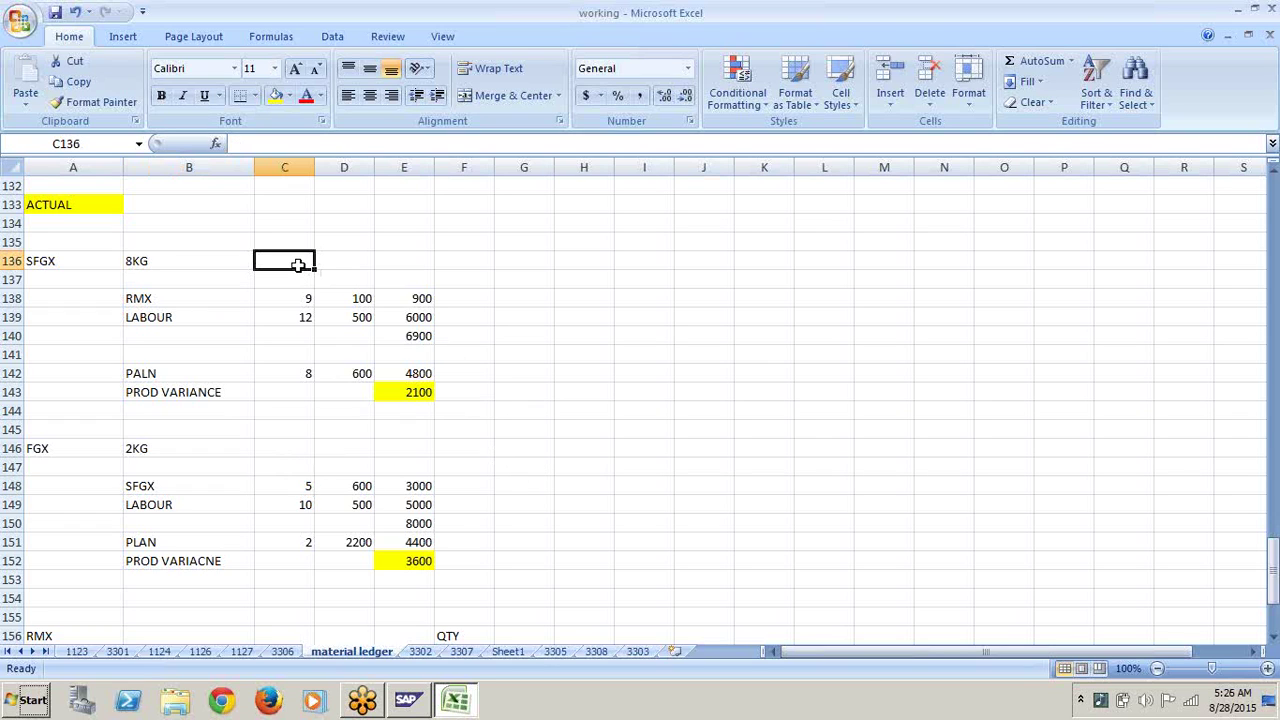
{"action": "type", "text": "-"}
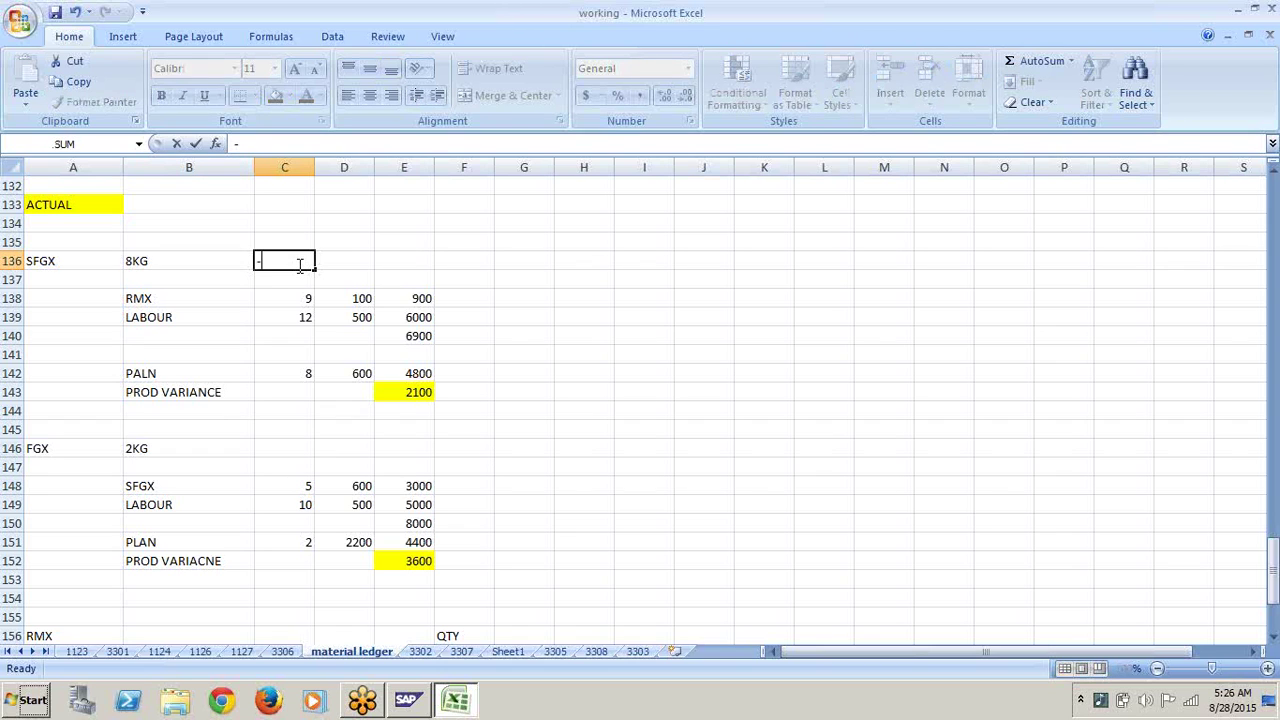
{"action": "type", "text": "5KG"}
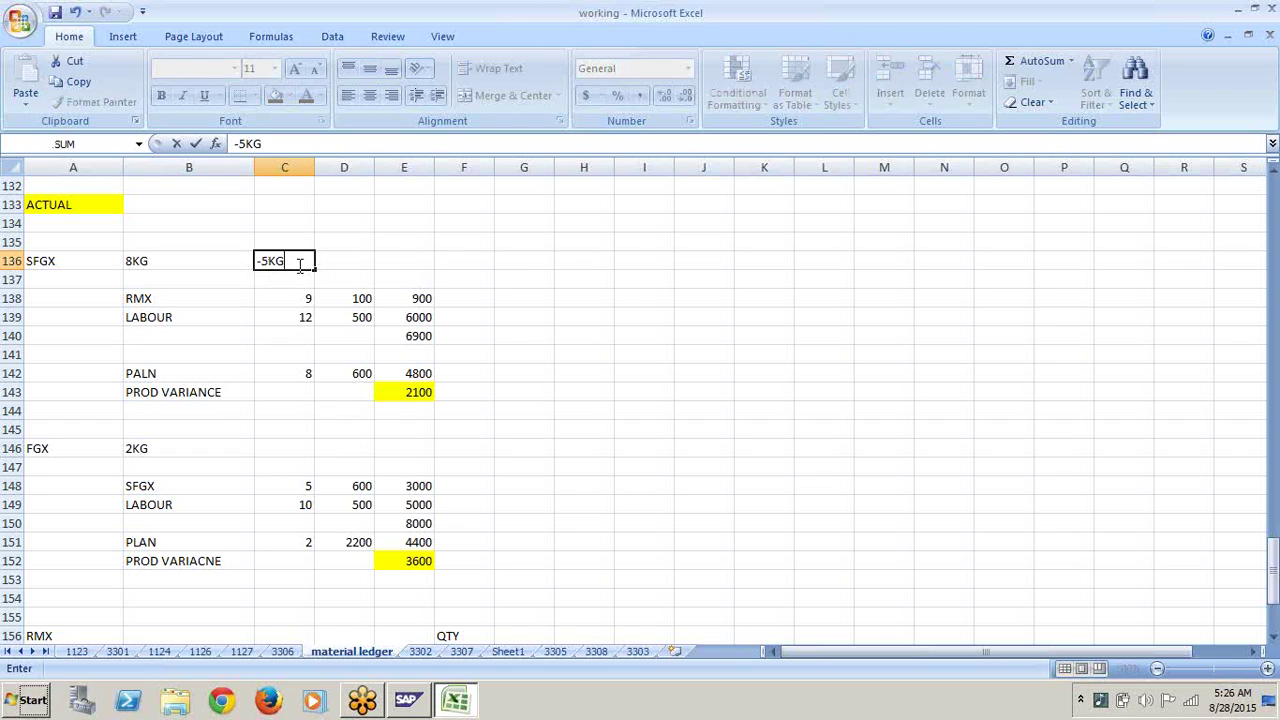
{"action": "key", "text": "Return"}
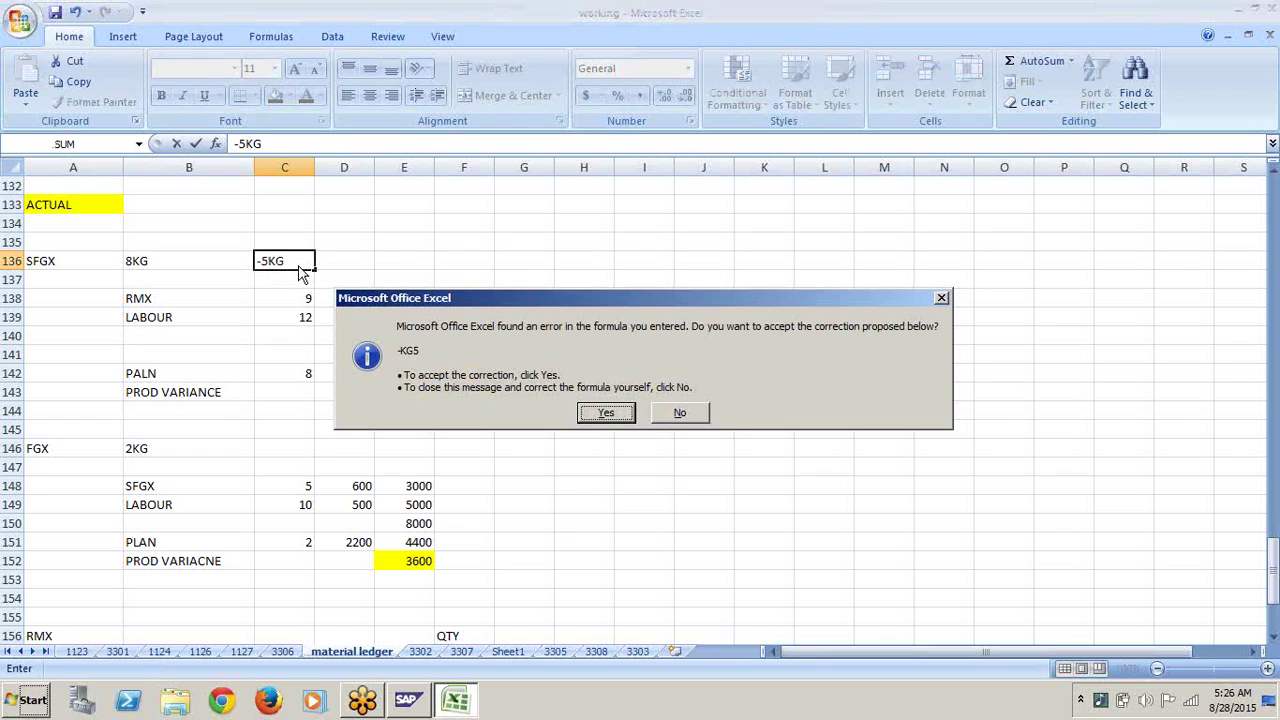
{"action": "left_click", "coordinate": [680, 413]}
{"action": "left_click", "coordinate": [621, 406]}
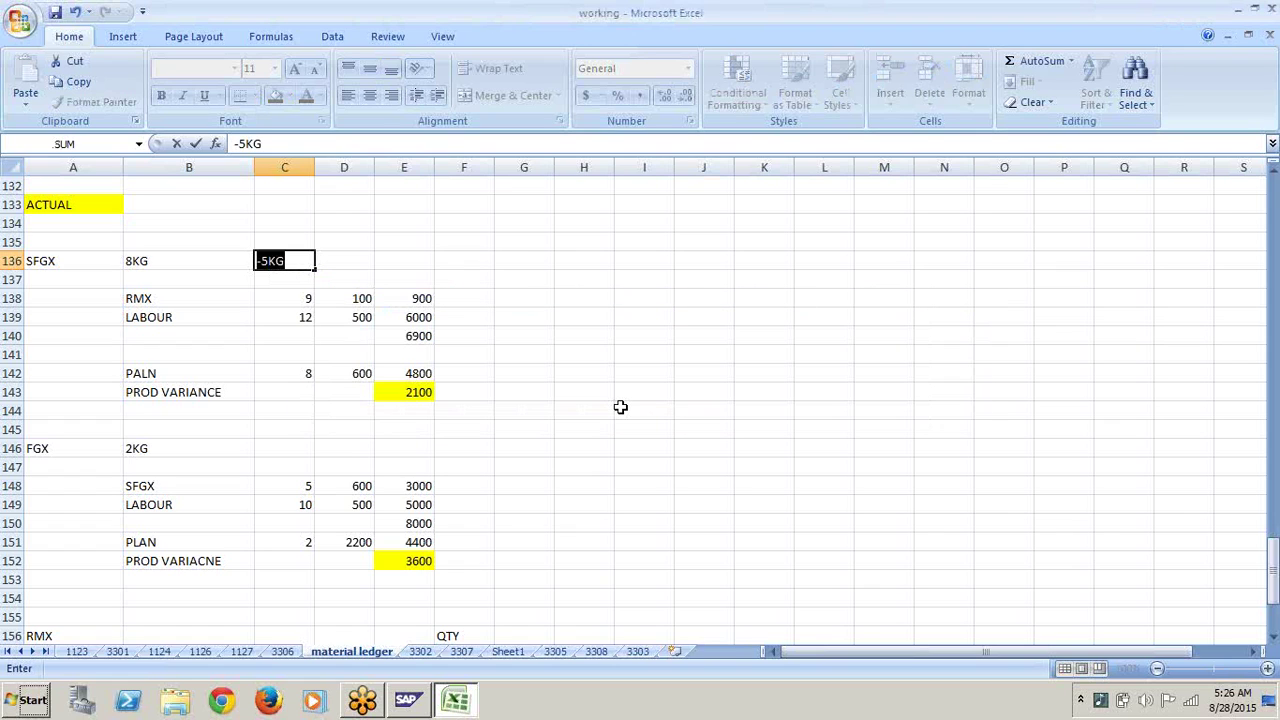
{"action": "type", "text": "="}
{"action": "left_click", "coordinate": [350, 258]}
{"action": "key", "text": "shift+Home"}
{"action": "key", "text": "BackSpace"}
{"action": "key", "text": "Escape"}
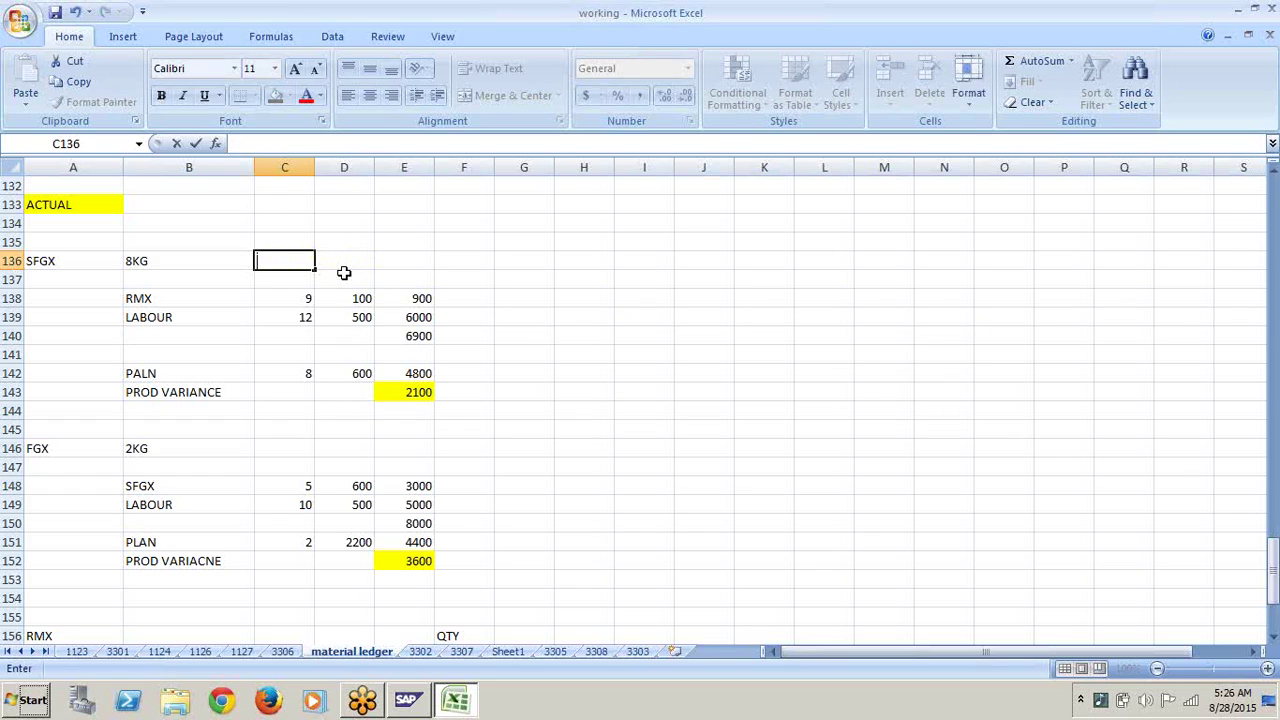
Step: Enter the consumed SFGX quantity as 5kg- in C136 and the remaining quantity as 3kg in D136
{"action": "type", "text": "8K"}
{"action": "key", "text": "BackSpace"}
{"action": "key", "text": "BackSpace"}
{"action": "type", "text": "5kg-"}
{"action": "left_click", "coordinate": [354, 265]}
{"action": "type", "text": "3kg"}
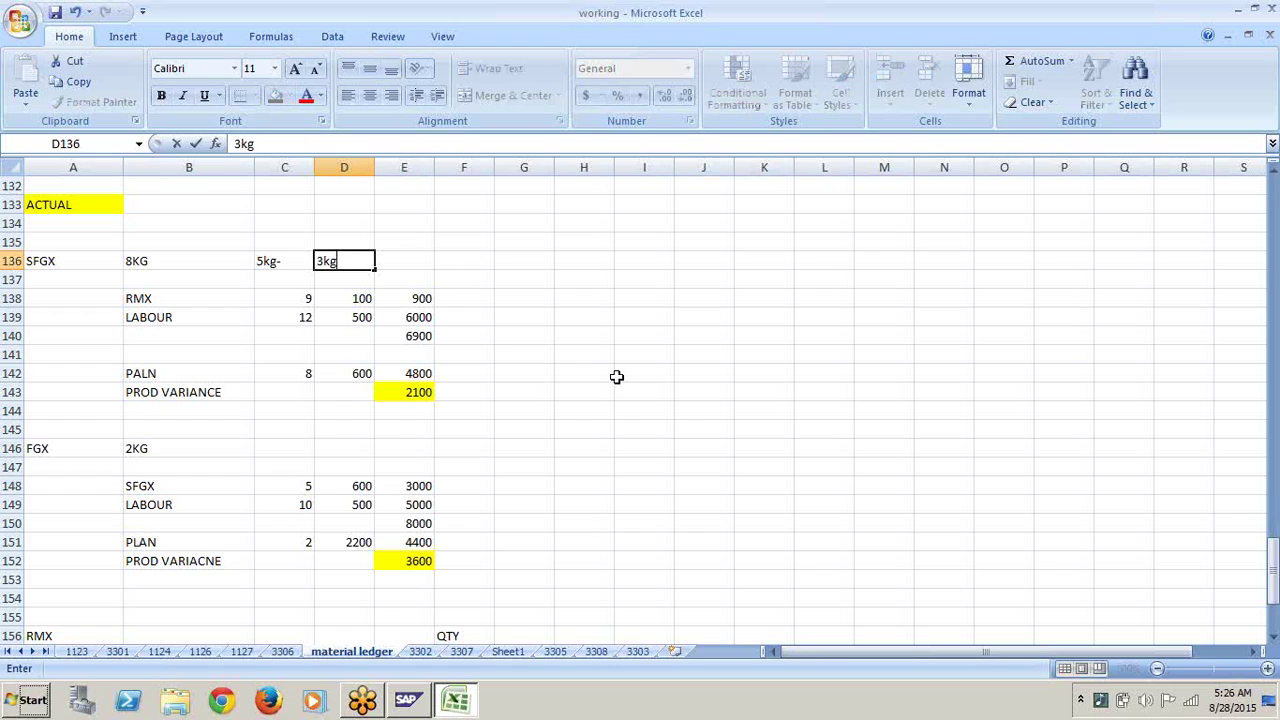
{"action": "left_click", "coordinate": [562, 390]}
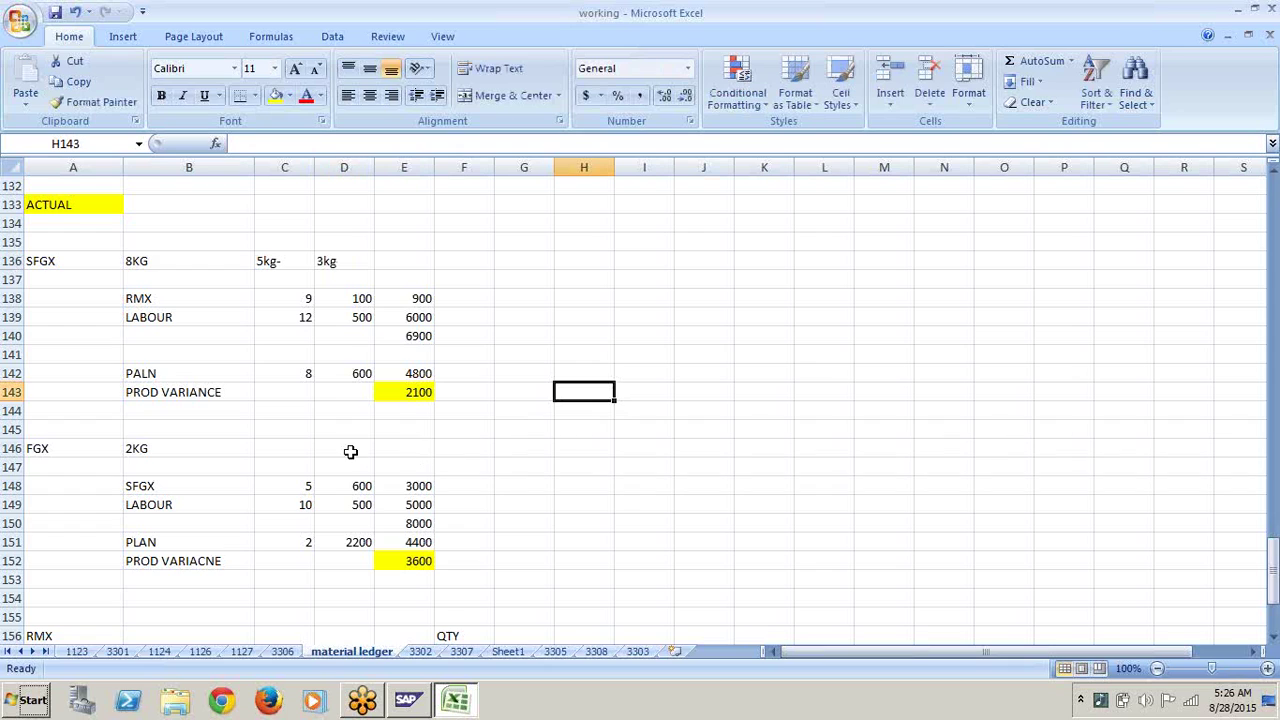
Step: Enter the FGX quantities 1kg- in C146 and 1kg in D146
{"action": "left_click", "coordinate": [296, 449]}
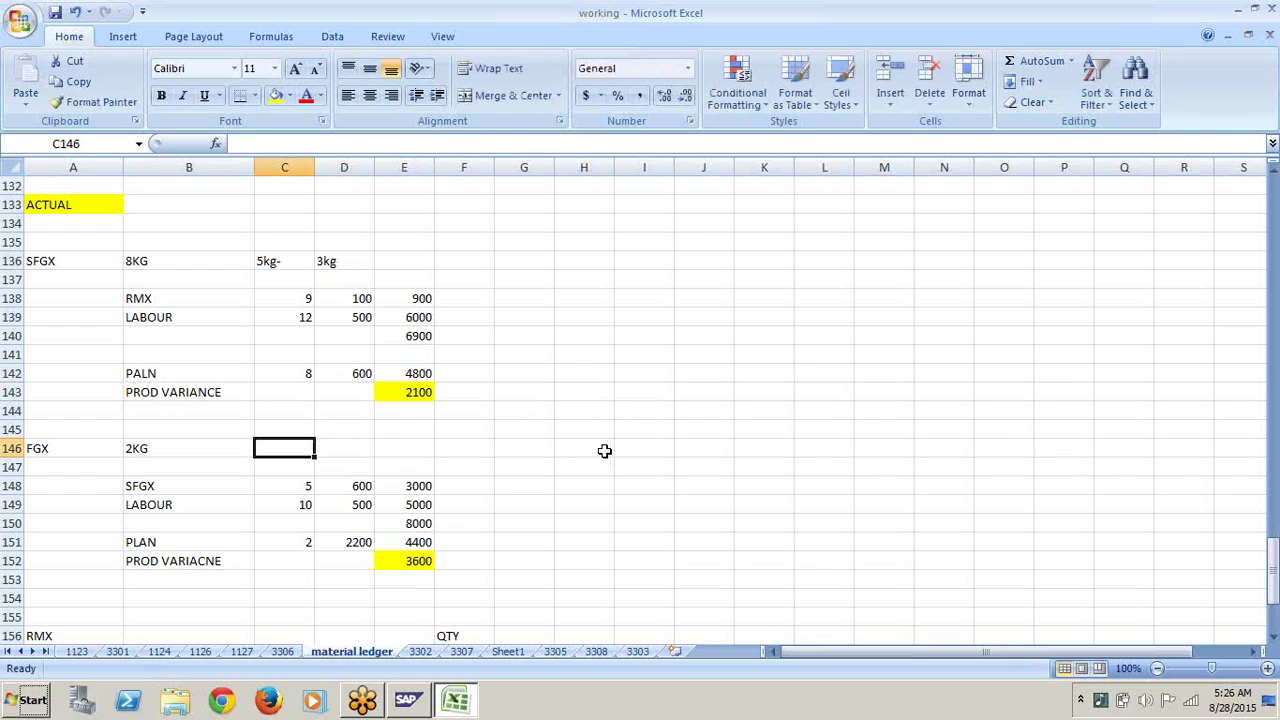
{"action": "type", "text": "1kg"}
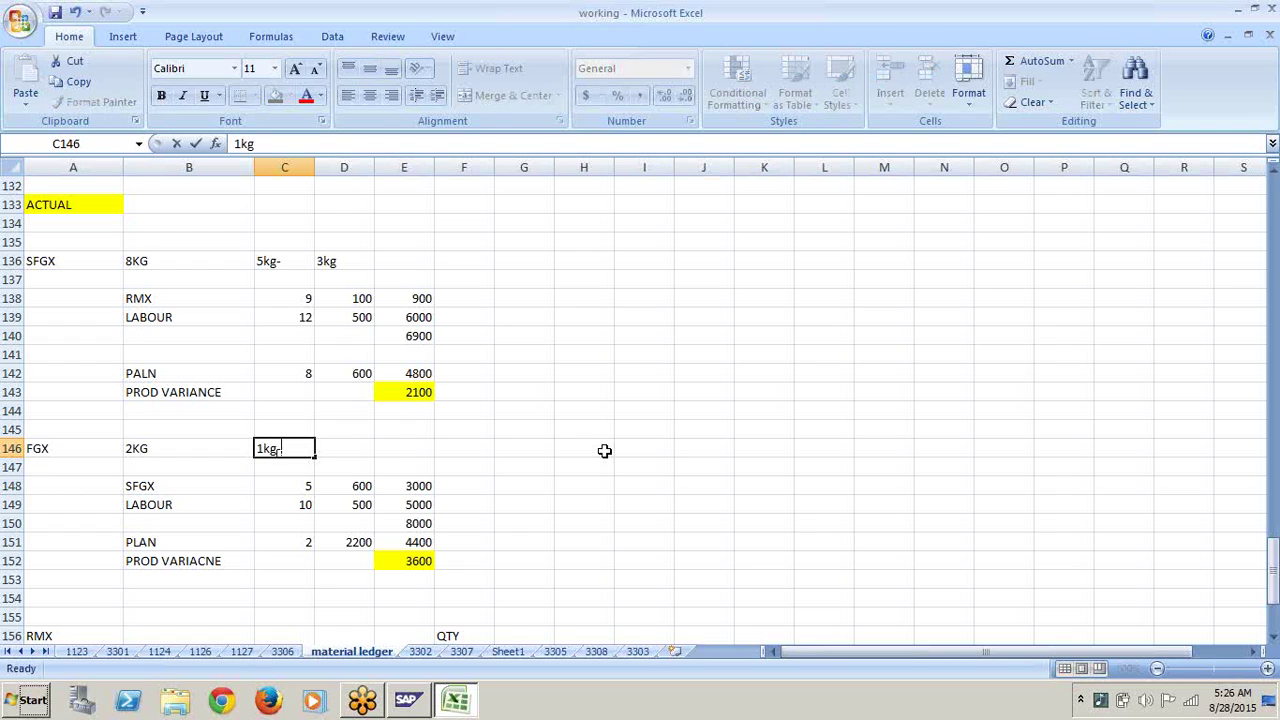
{"action": "key", "text": "Tab"}
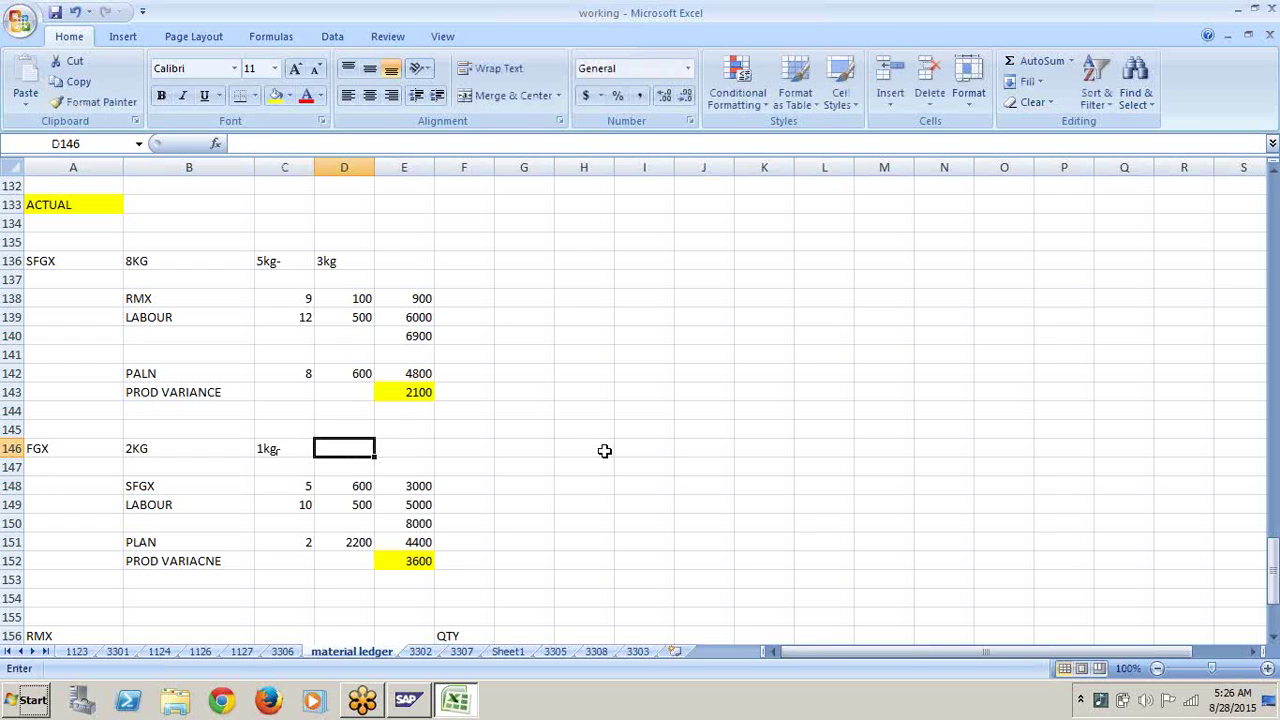
{"action": "type", "text": "1kg"}
{"action": "left_click", "coordinate": [651, 540]}
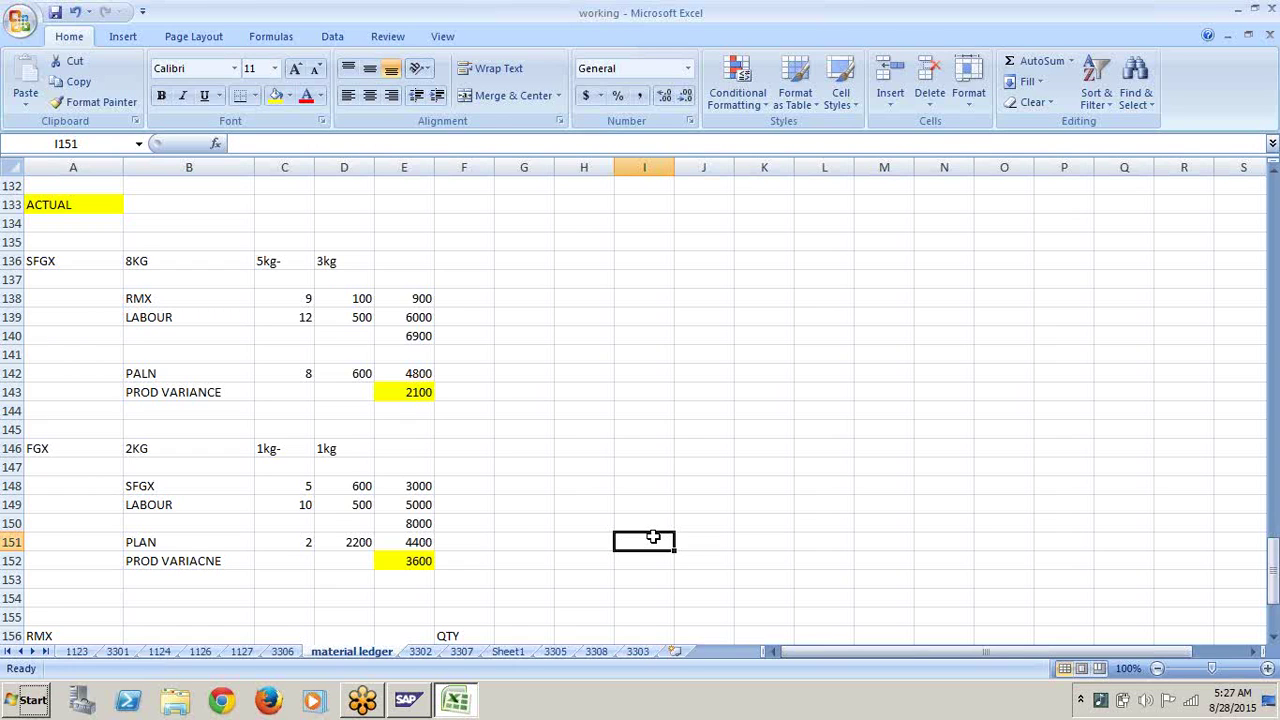
Step: Review the RMX price difference in E159 against the consumed quantity in F157 and the stock quantity in F159
{"action": "left_click", "coordinate": [574, 553]}
{"action": "key", "text": "Down"}
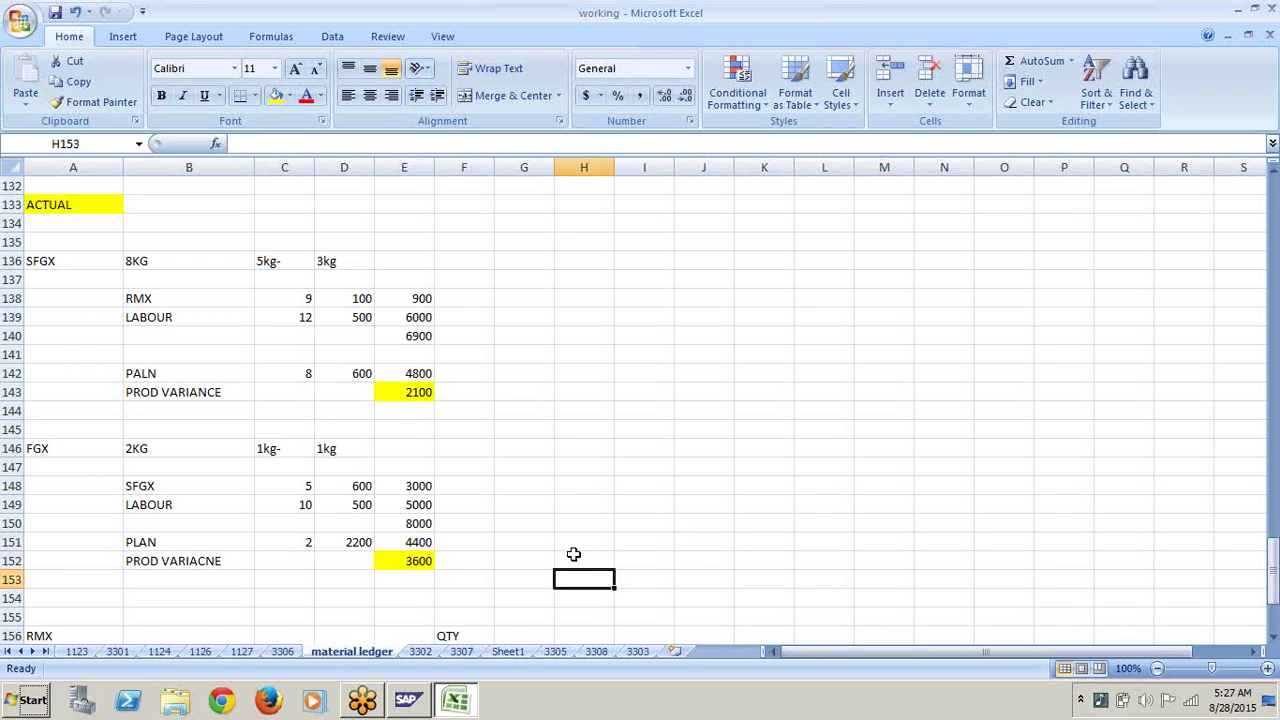
{"action": "scroll", "coordinate": [573, 554], "scroll_direction": "down", "scroll_amount": 1}
{"action": "scroll", "coordinate": [573, 554], "scroll_direction": "down", "scroll_amount": 5}
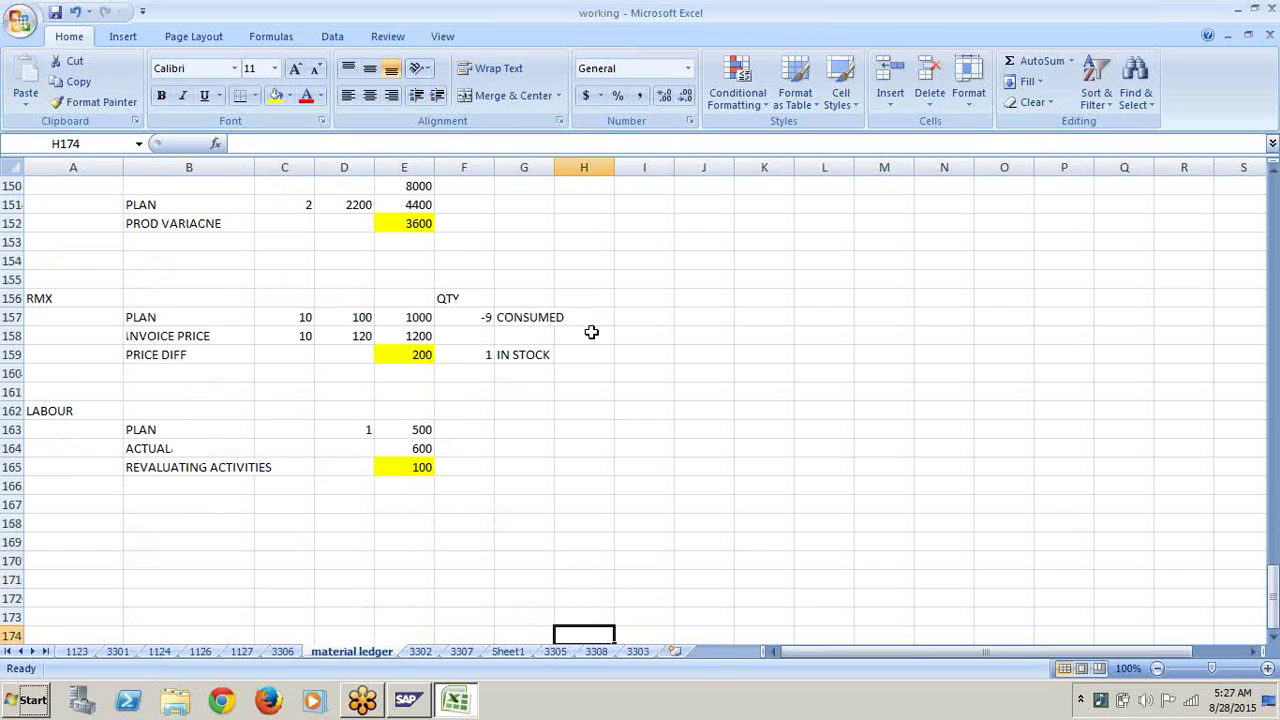
{"action": "left_click", "coordinate": [591, 334]}
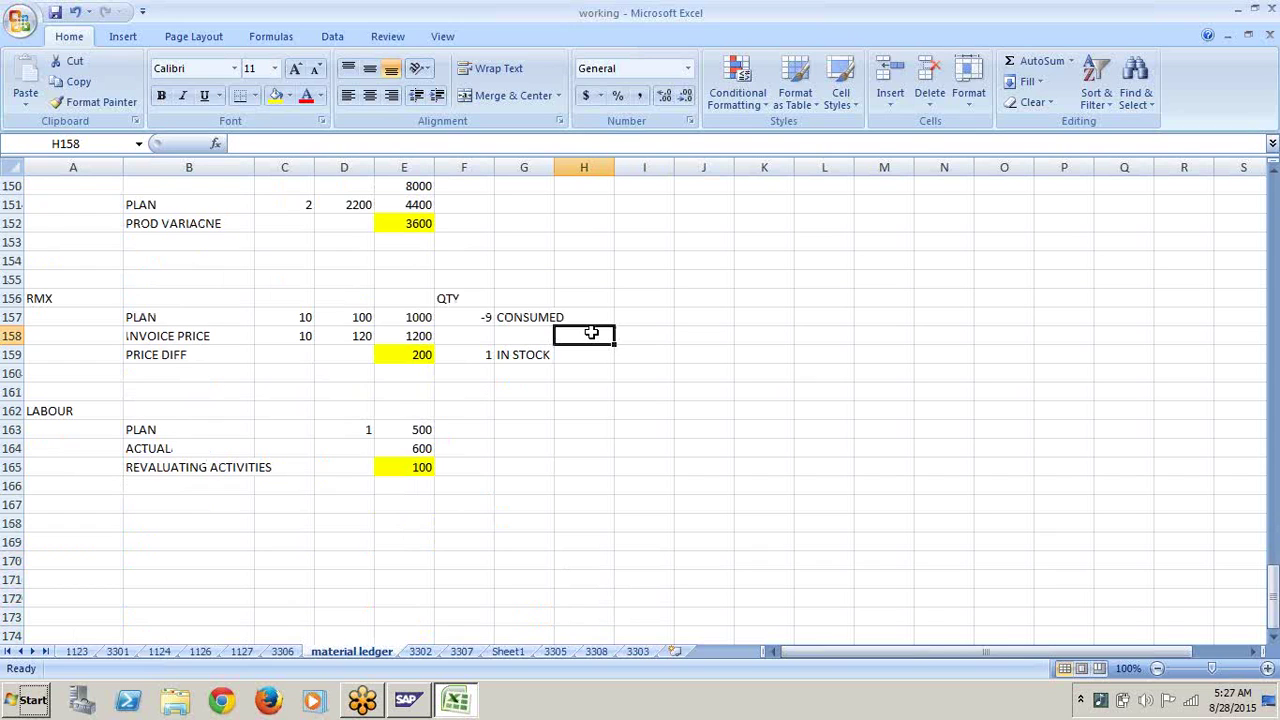
{"action": "left_click", "coordinate": [421, 355]}
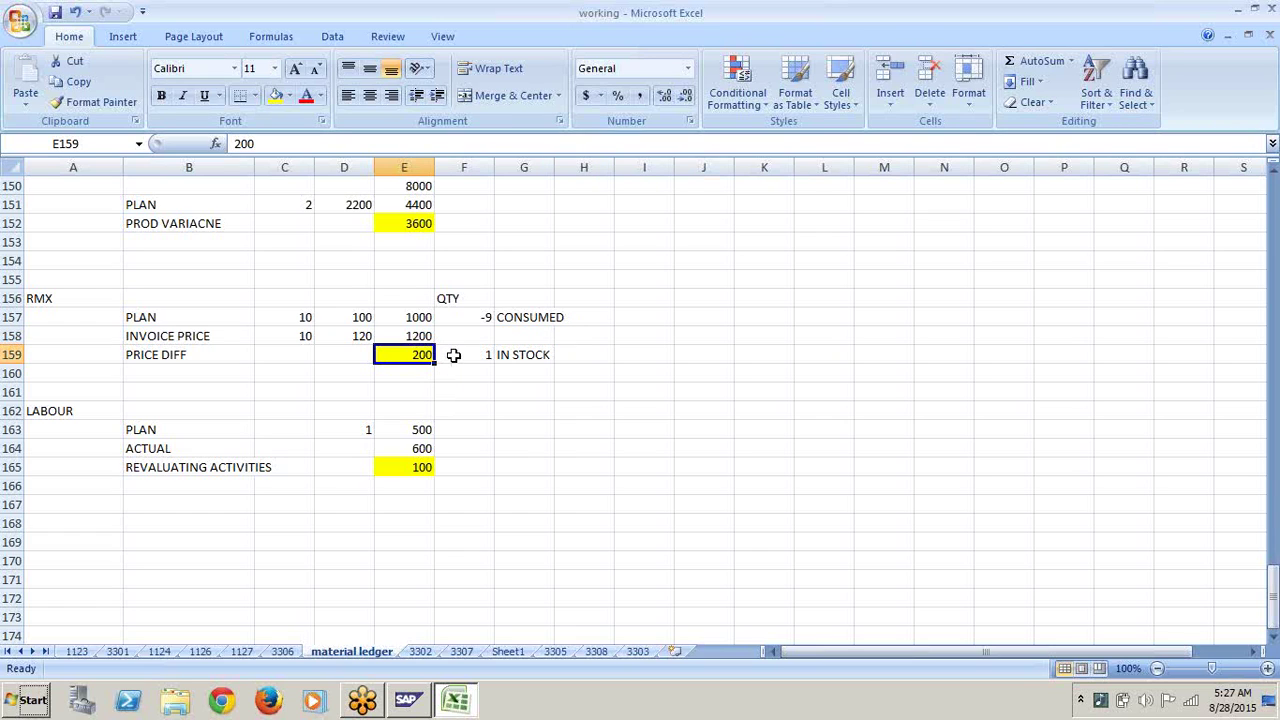
{"action": "left_click", "coordinate": [479, 317]}
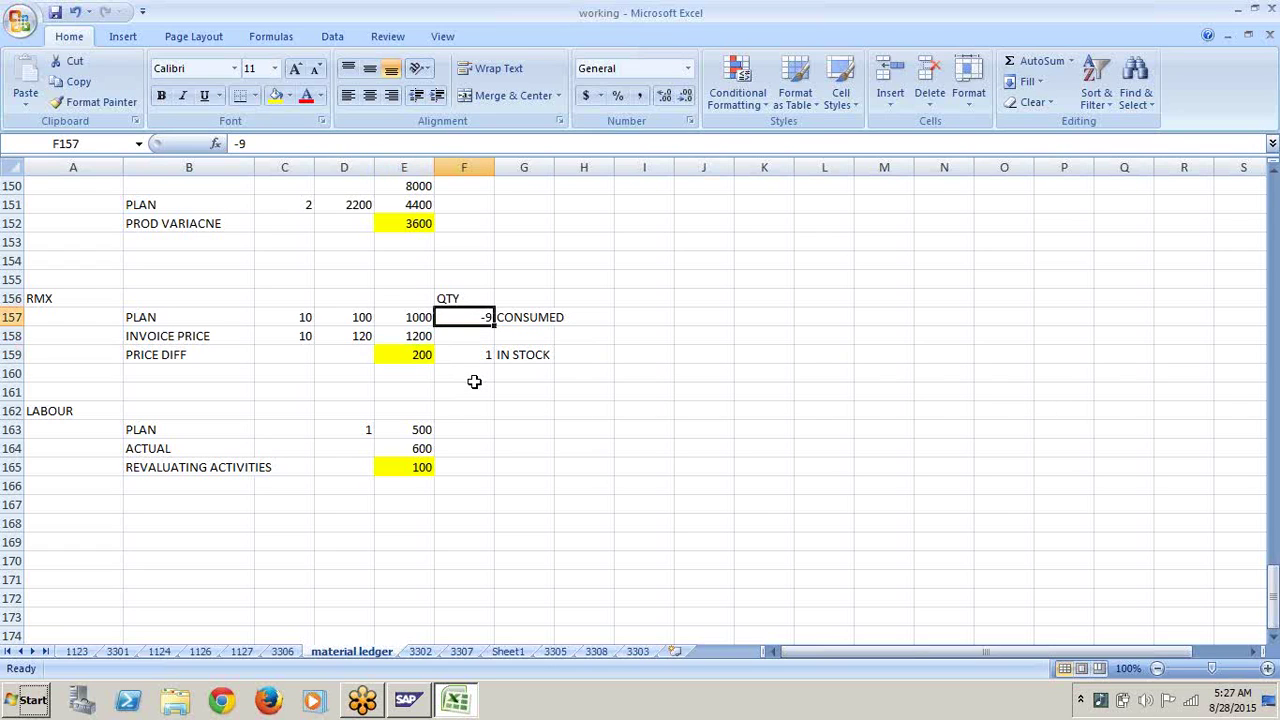
{"action": "left_click", "coordinate": [480, 355]}
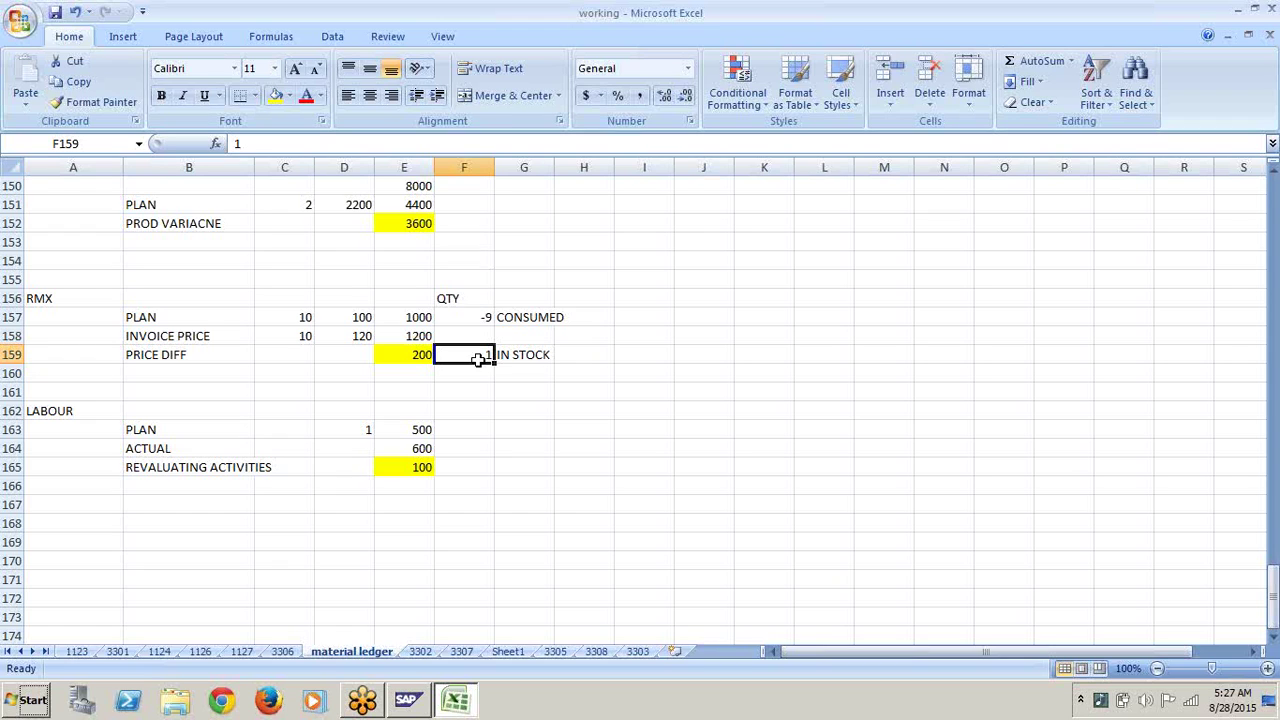
{"action": "left_click", "coordinate": [414, 358]}
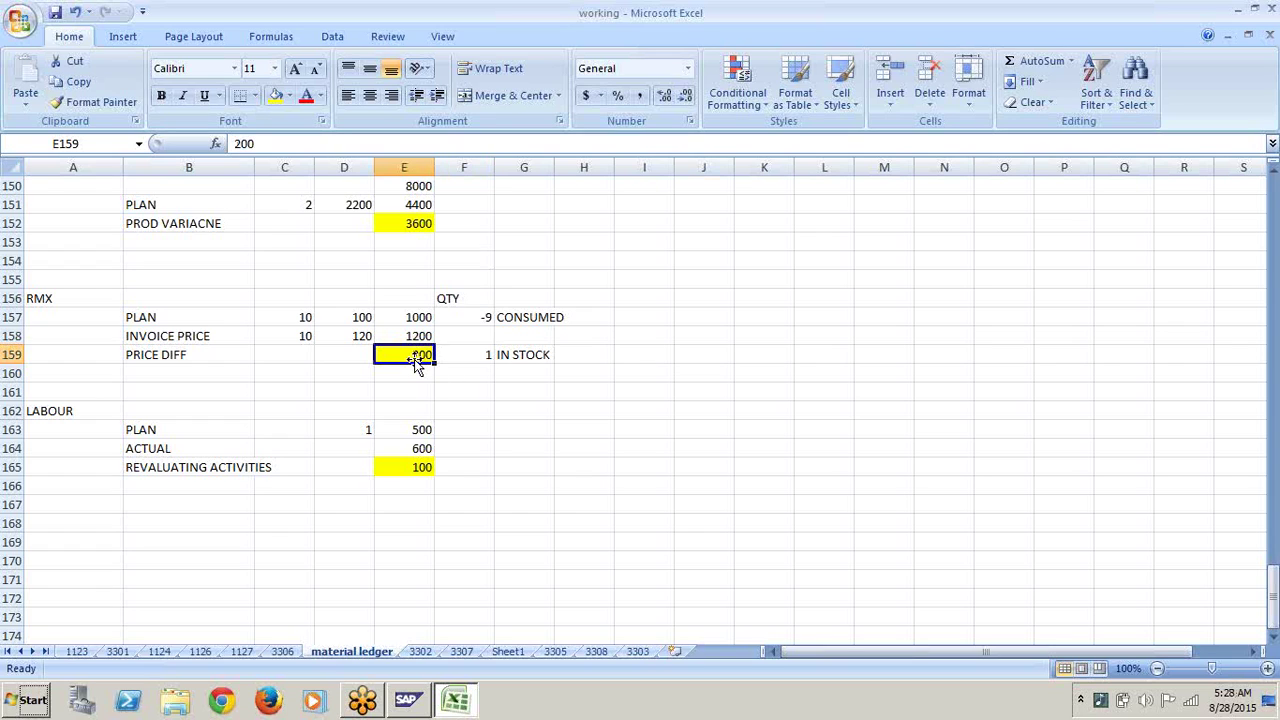
{"action": "left_click", "coordinate": [468, 317]}
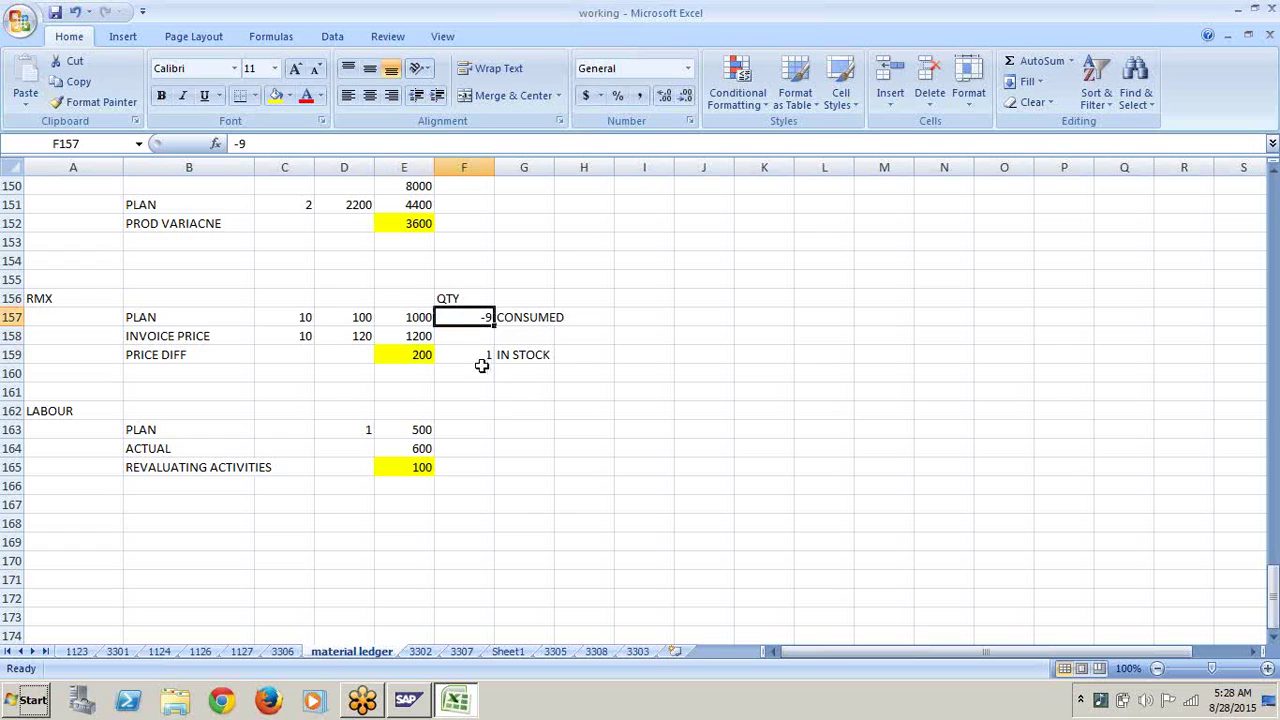
{"action": "left_click", "coordinate": [482, 356]}
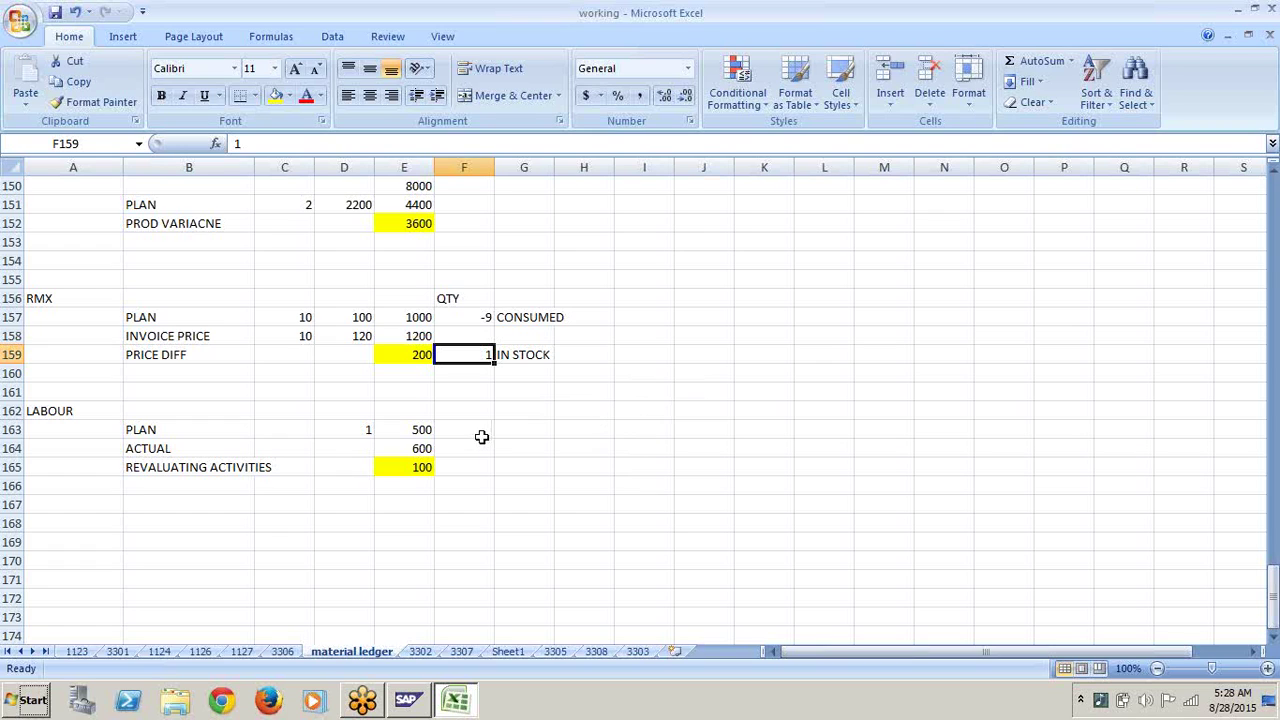
{"action": "left_click", "coordinate": [629, 319]}
{"action": "type", "text": "pup"}
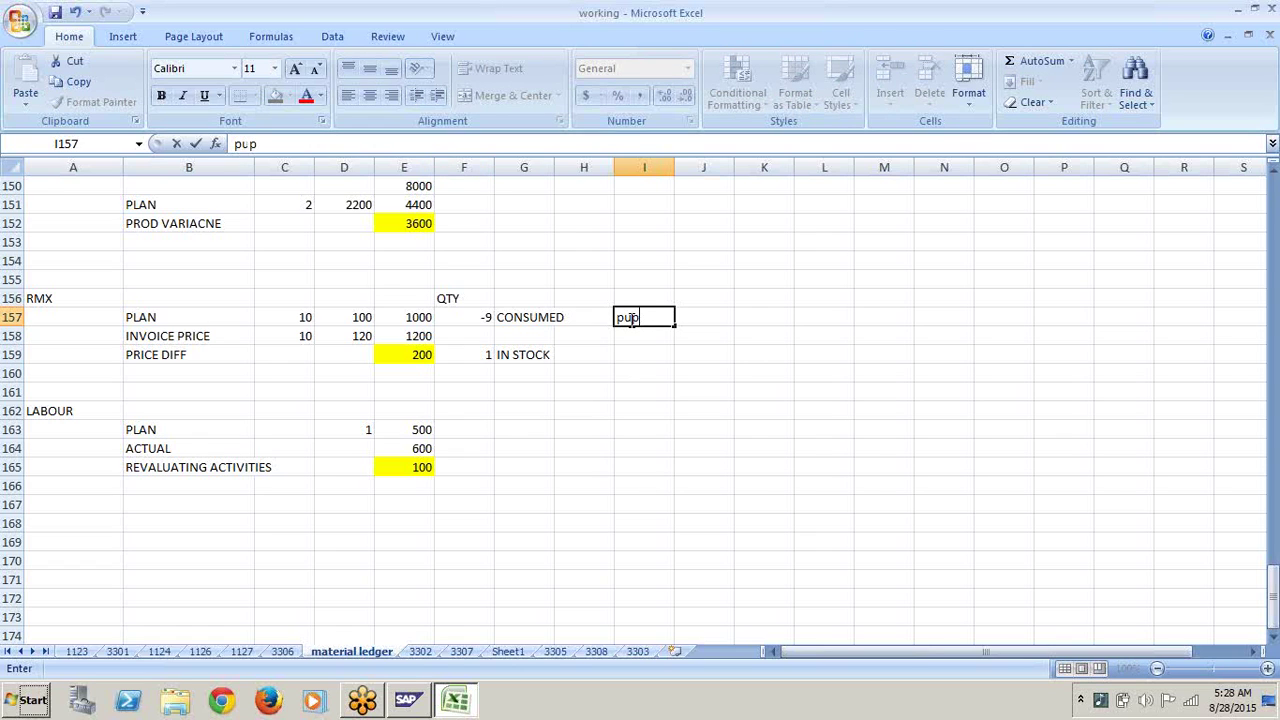
{"action": "left_click", "coordinate": [708, 433]}
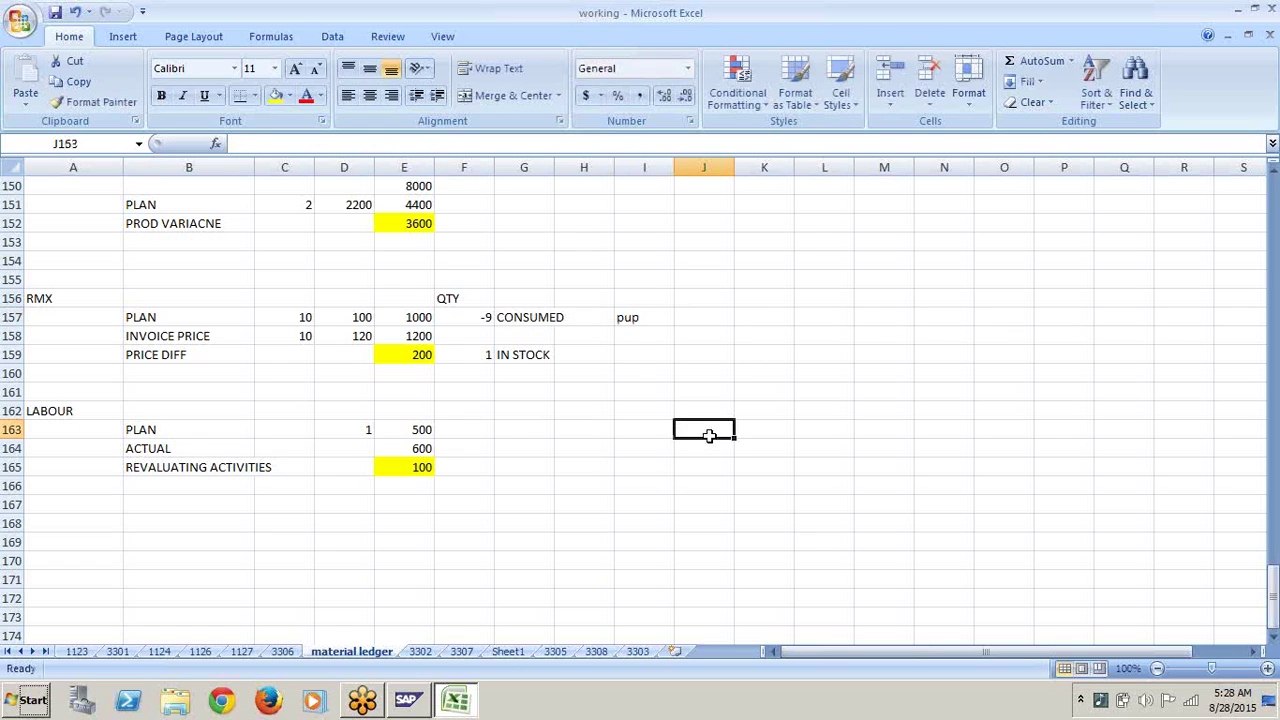
Step: Replace the entry in I157 with the uppercase label PUP
{"action": "left_click", "coordinate": [645, 319]}
{"action": "key", "text": "Delete"}
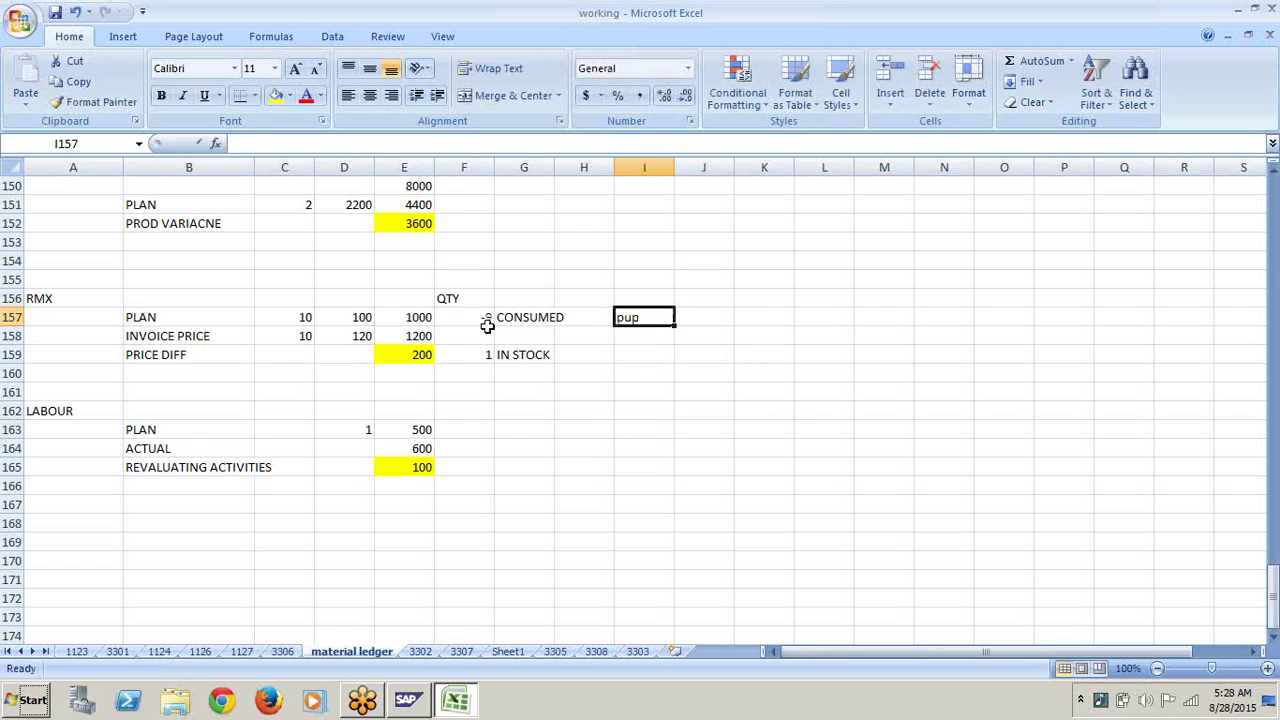
{"action": "type", "text": "PUP"}
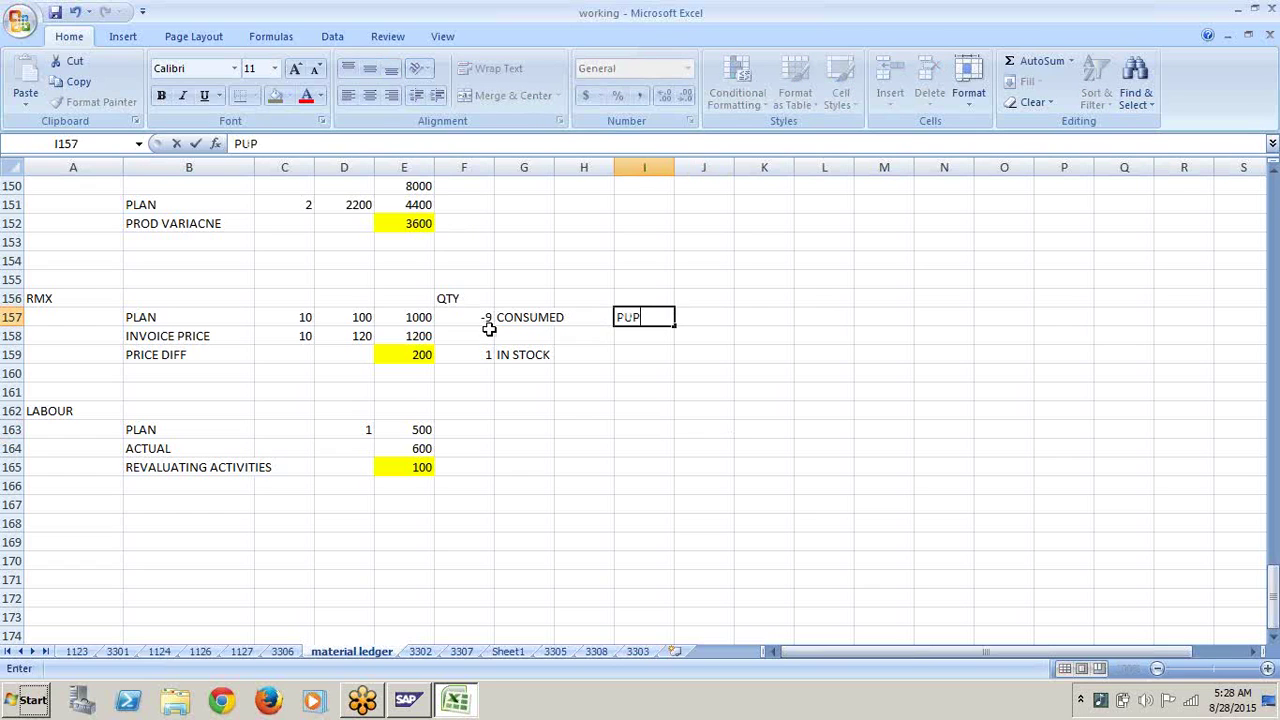
{"action": "left_click", "coordinate": [643, 429]}
{"action": "left_click", "coordinate": [648, 317]}
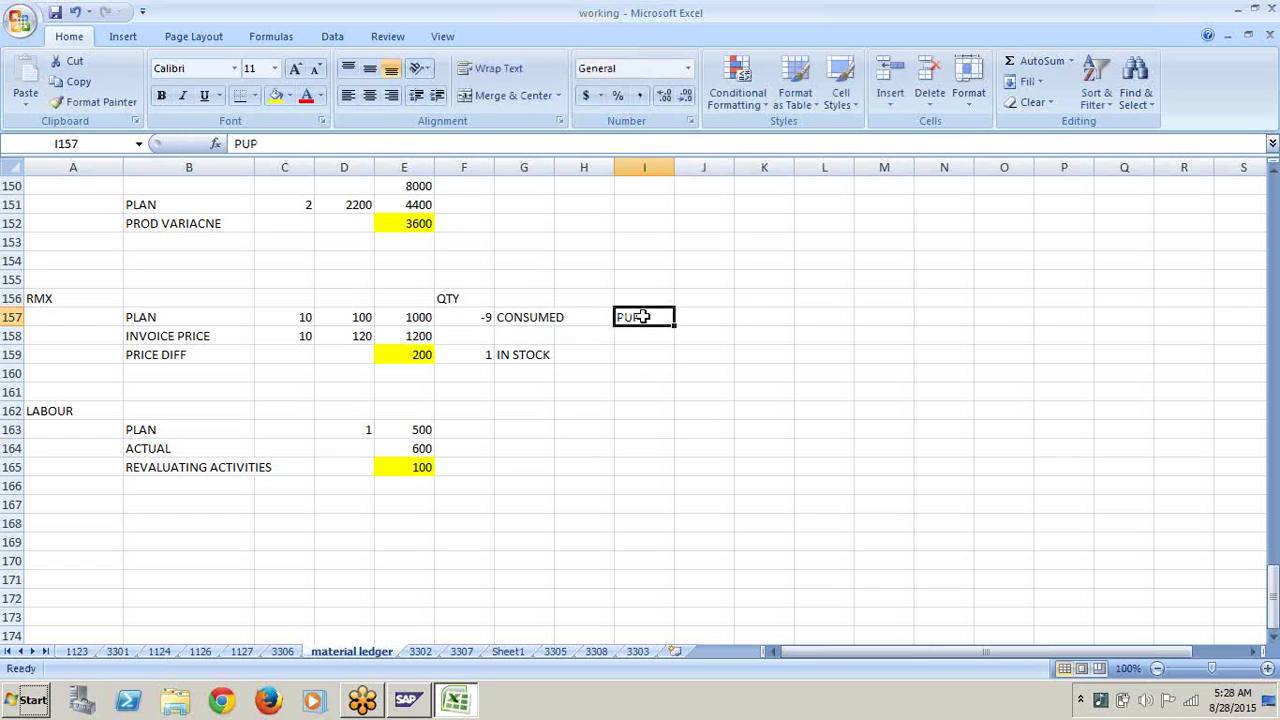
Step: Enter the calculation 1000+200/10 as text in J157 and 120 in K157, then widen column J to fit
{"action": "left_click", "coordinate": [718, 314]}
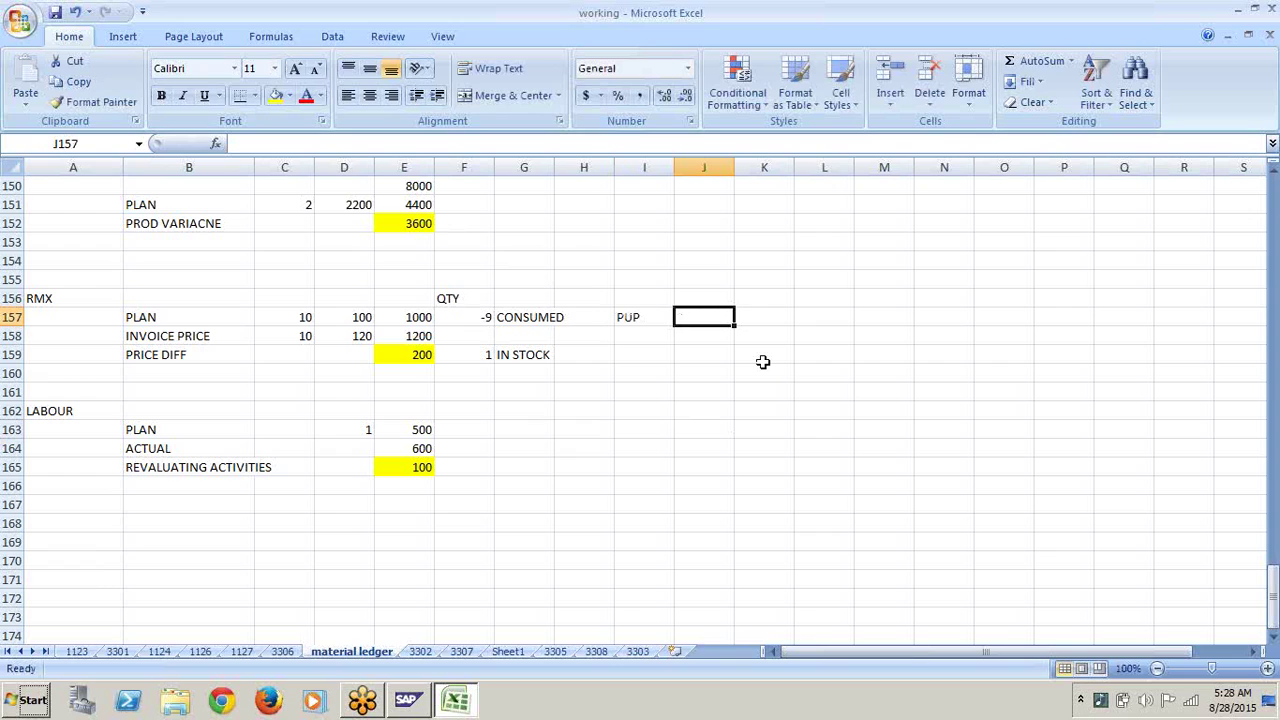
{"action": "left_click", "coordinate": [413, 318]}
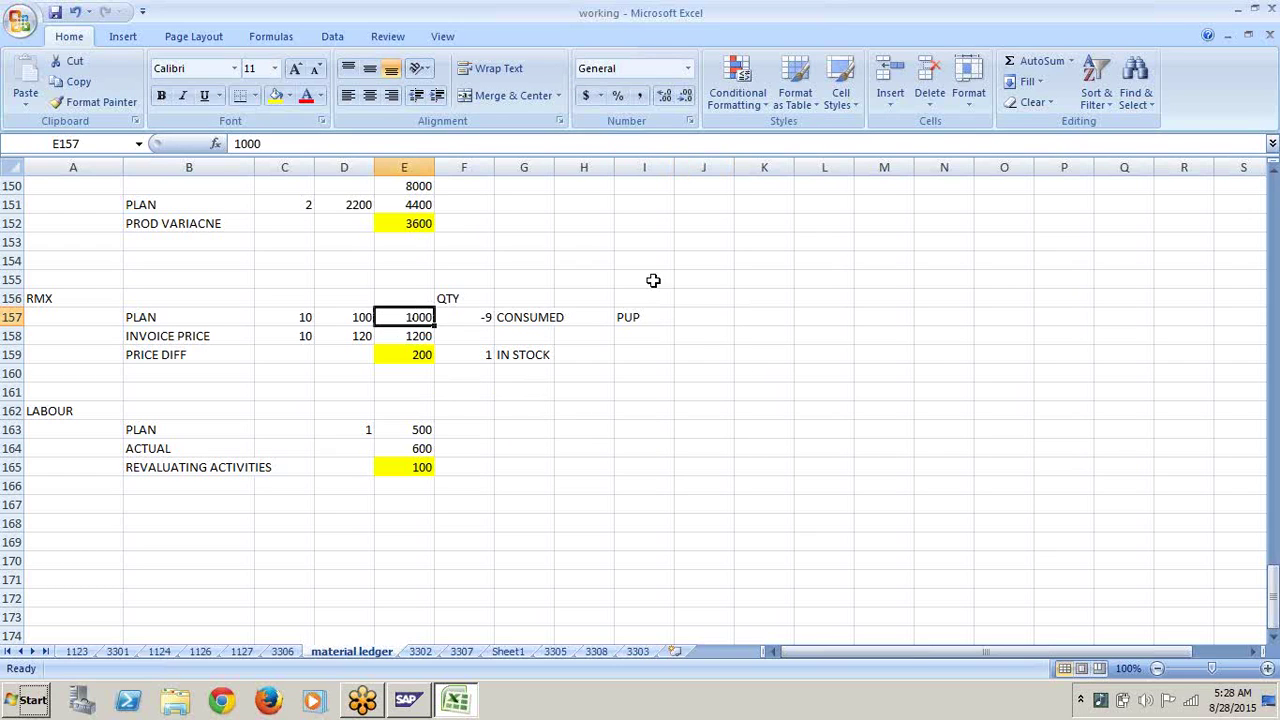
{"action": "left_click", "coordinate": [708, 324]}
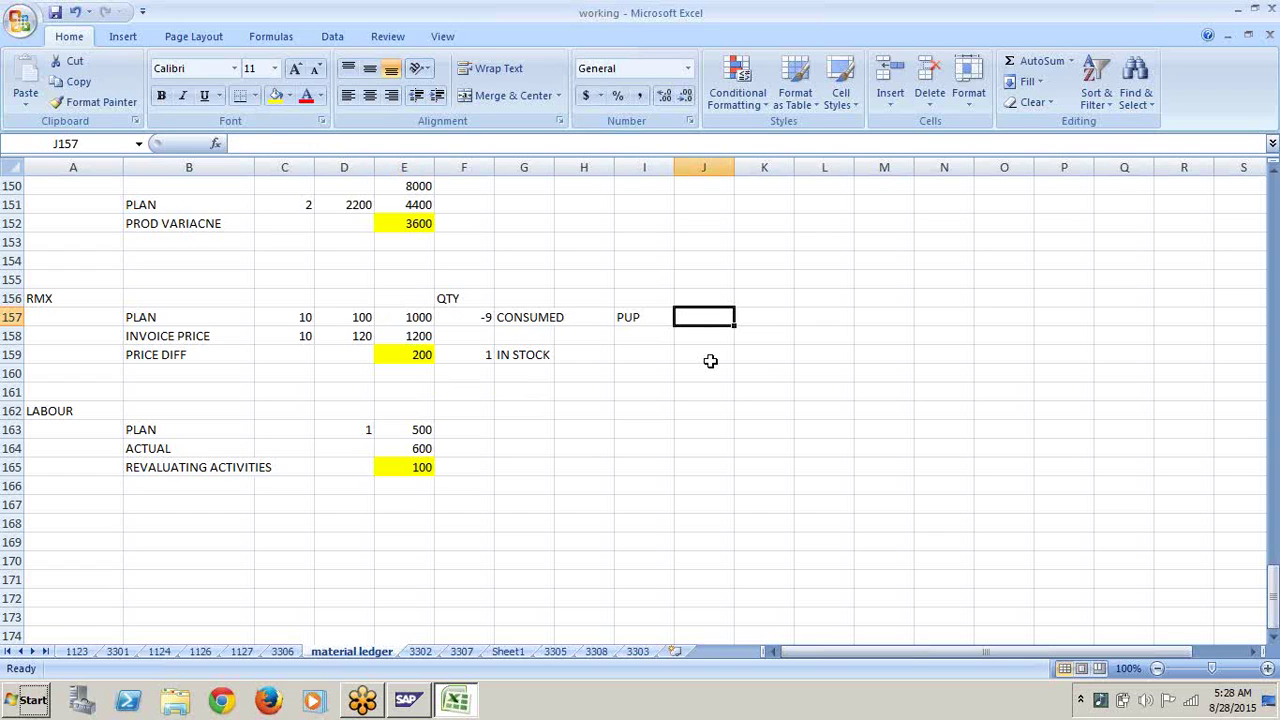
{"action": "type", "text": "1000+"}
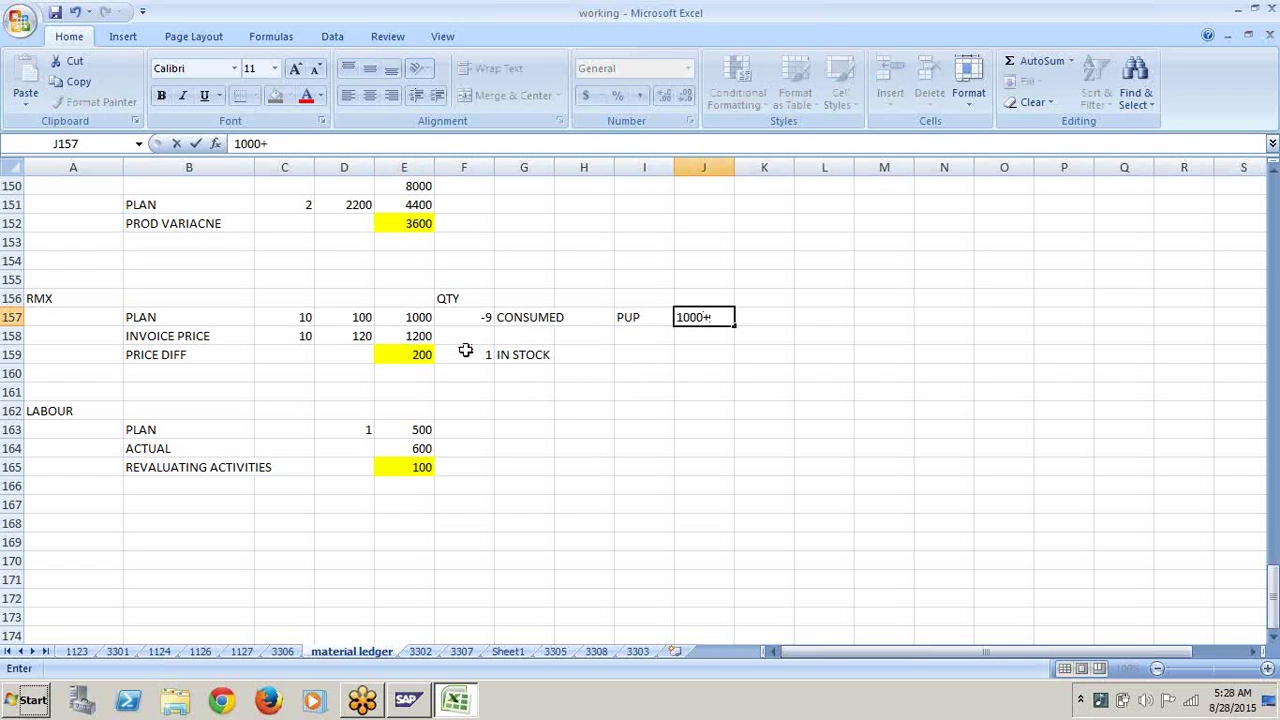
{"action": "type", "text": "200/10"}
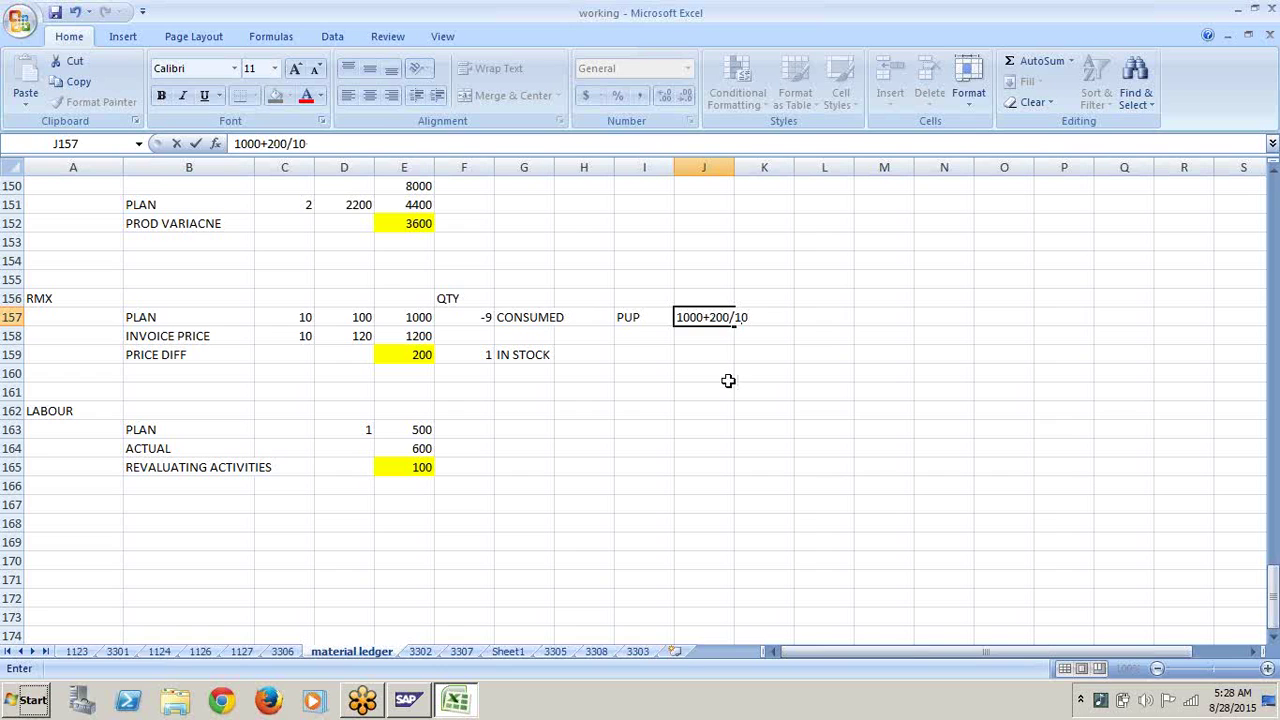
{"action": "key", "text": "Tab"}
{"action": "type", "text": "120"}
{"action": "left_click", "coordinate": [765, 391]}
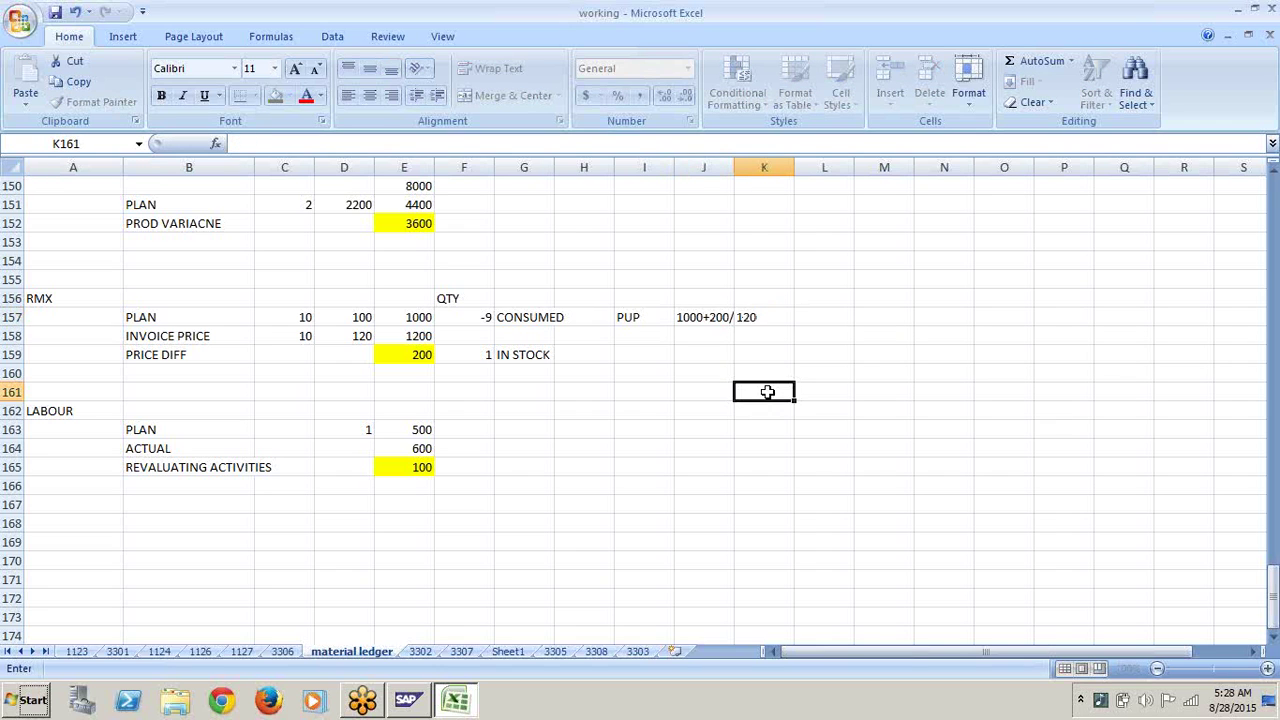
{"action": "left_click_drag", "start_coordinate": [735, 167], "coordinate": [778, 167]}
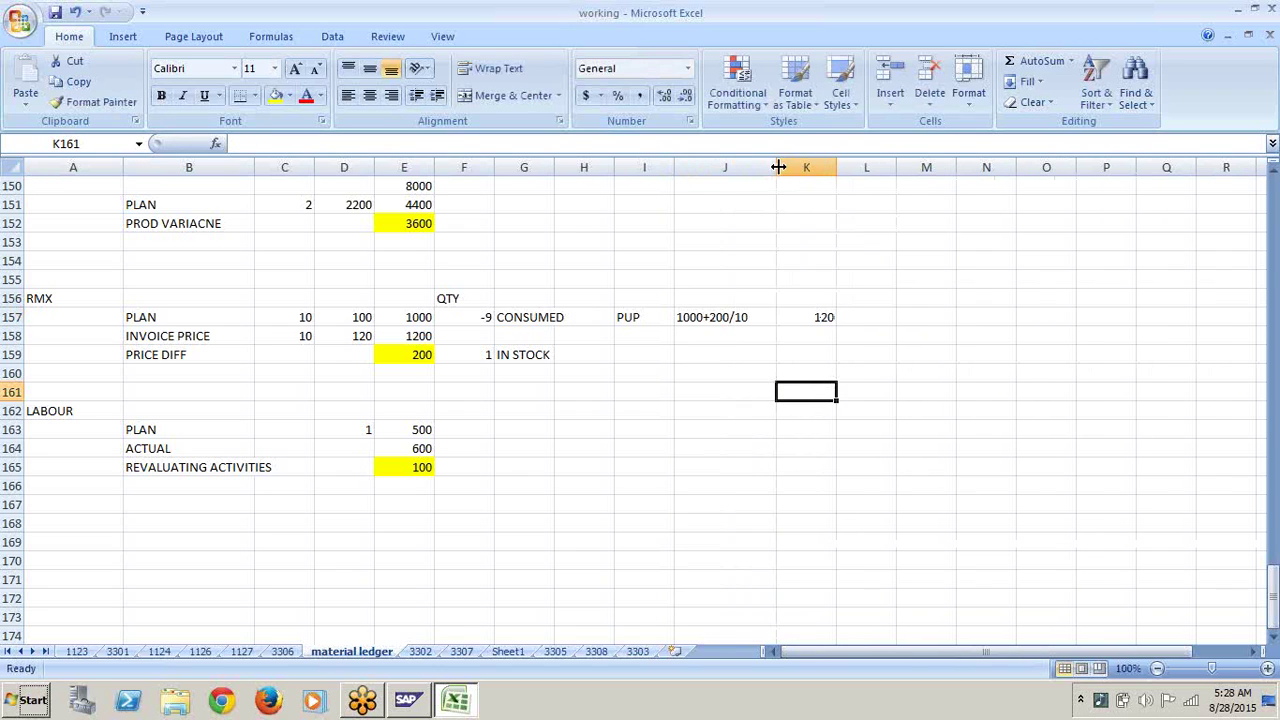
Step: Enter the label PRICE VARIACNE ROLLED UP TO NEXT LEVEL in I159 and widen column I
{"action": "left_click", "coordinate": [821, 316]}
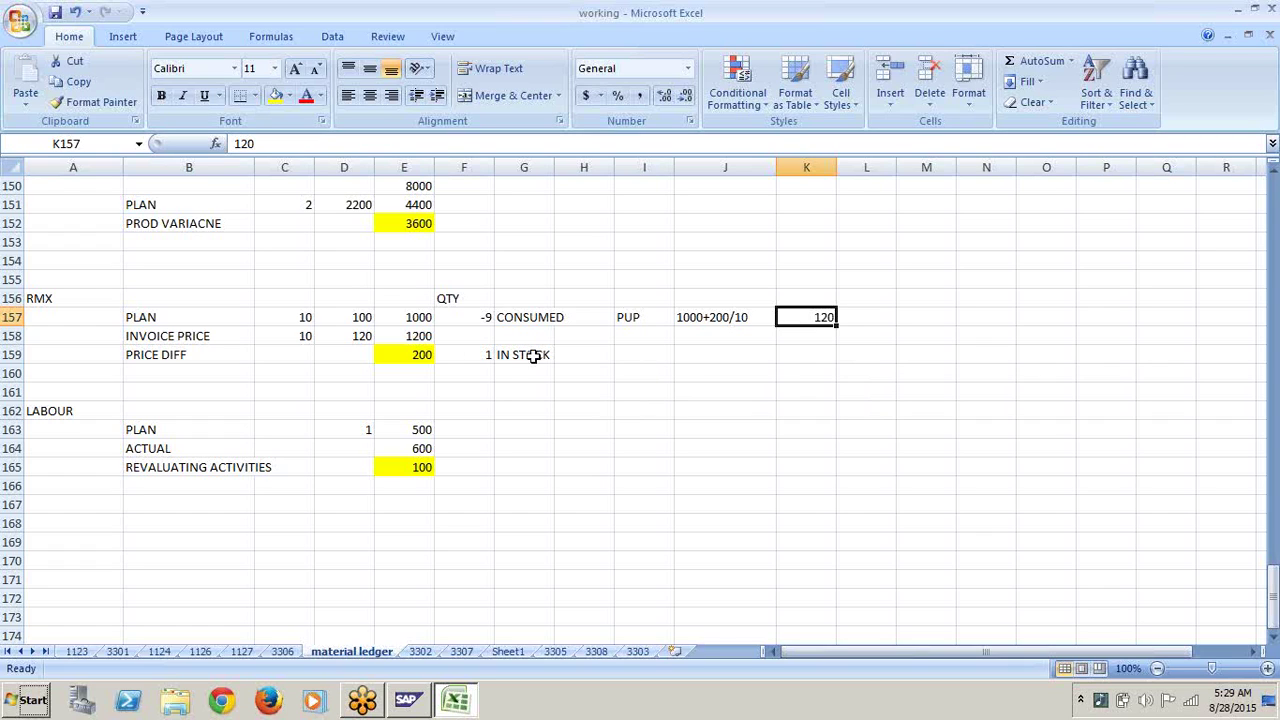
{"action": "left_click", "coordinate": [424, 360]}
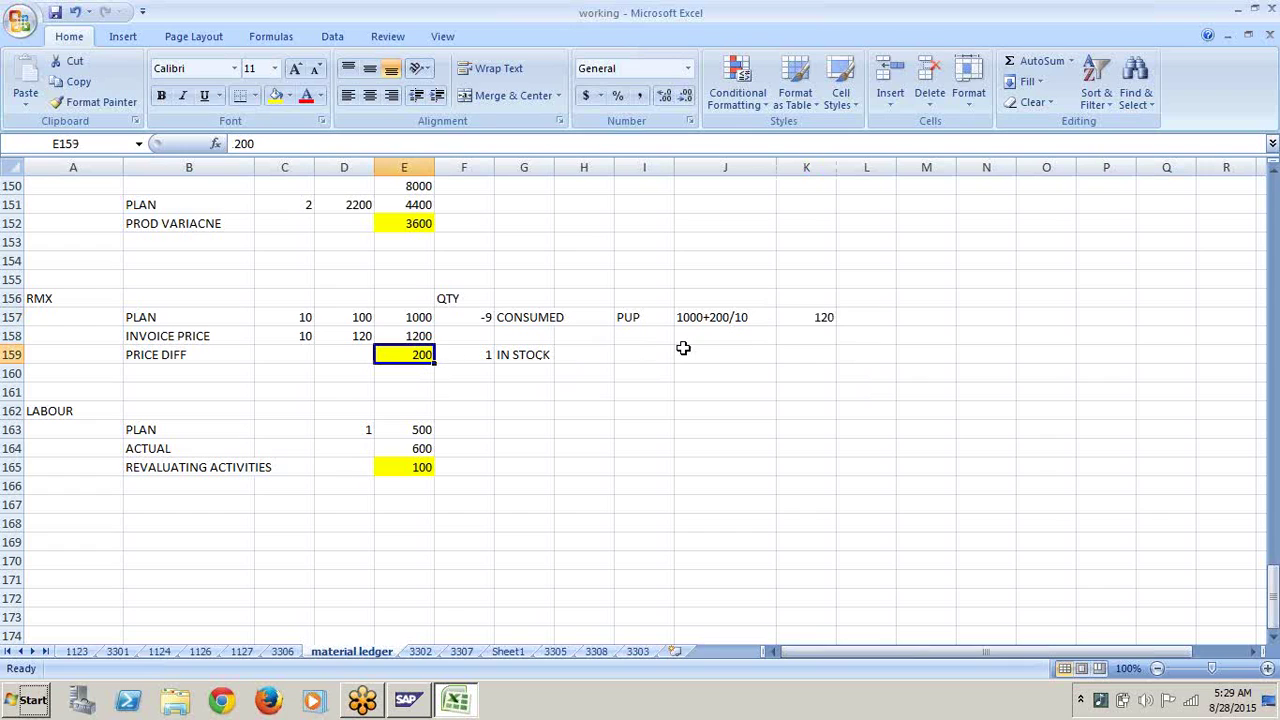
{"action": "left_click", "coordinate": [645, 355]}
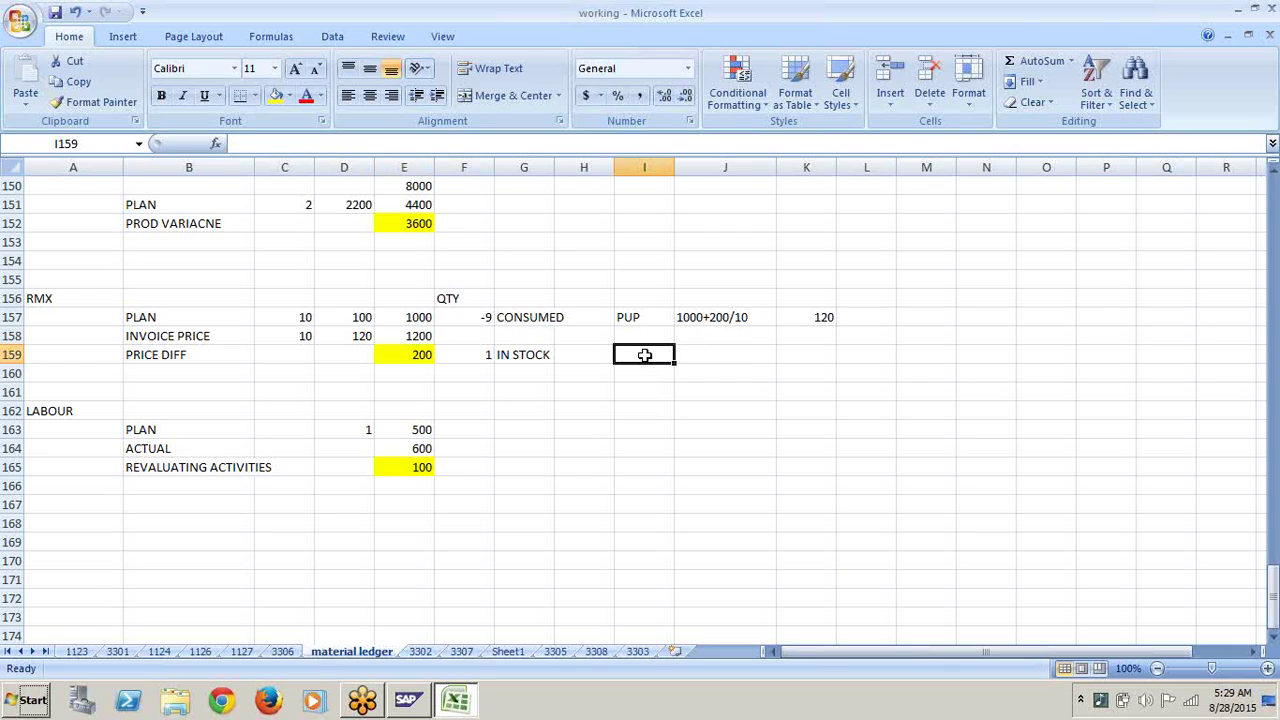
{"action": "type", "text": "PRIC"}
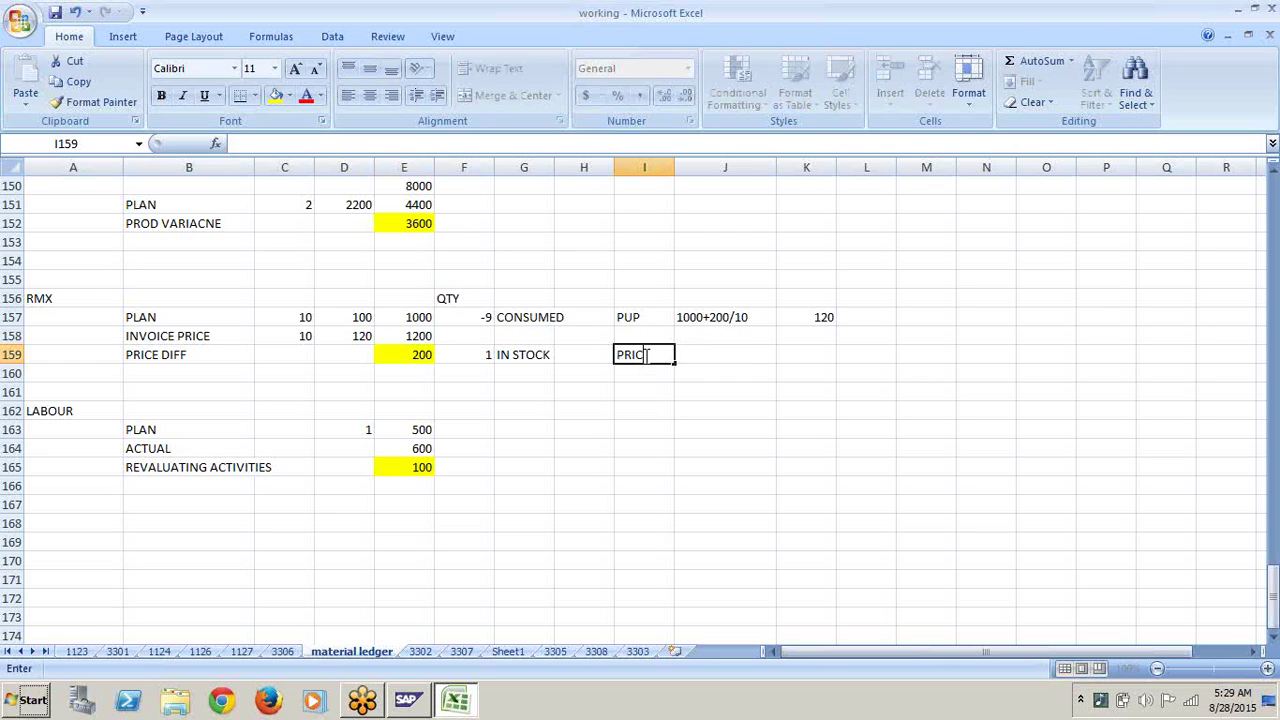
{"action": "type", "text": "E VARIACN"}
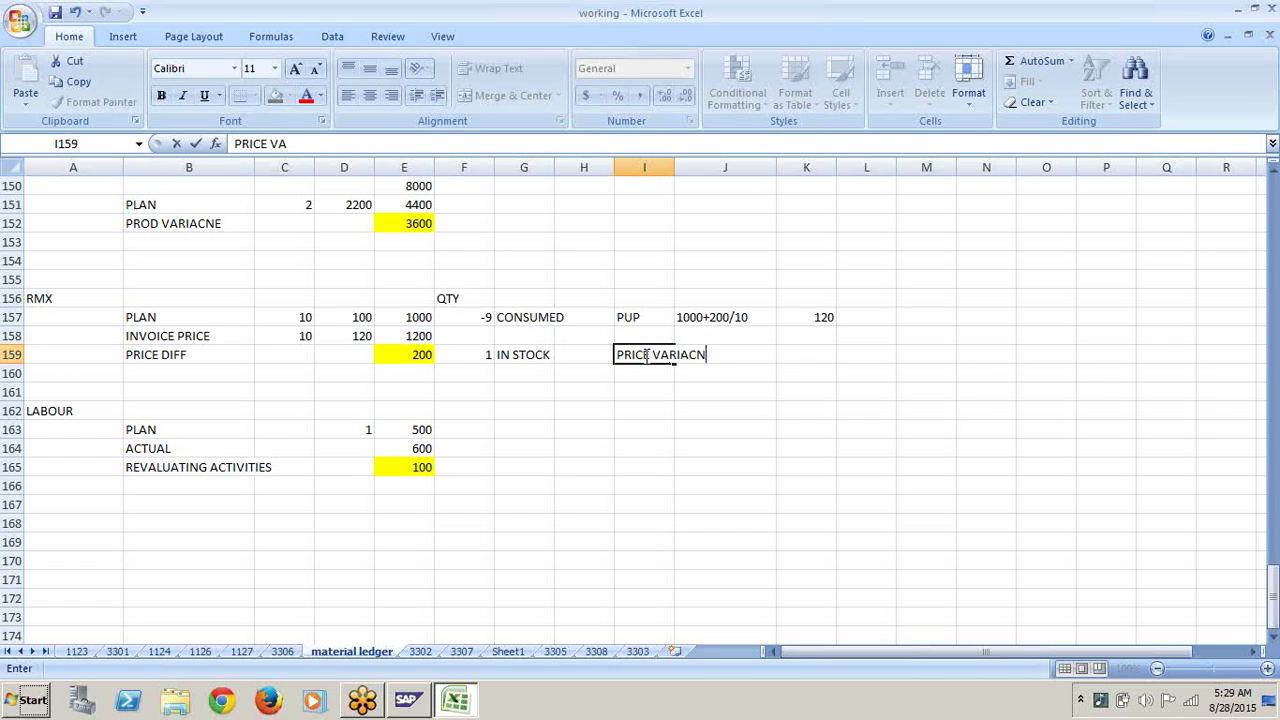
{"action": "type", "text": "E ROLLED U"}
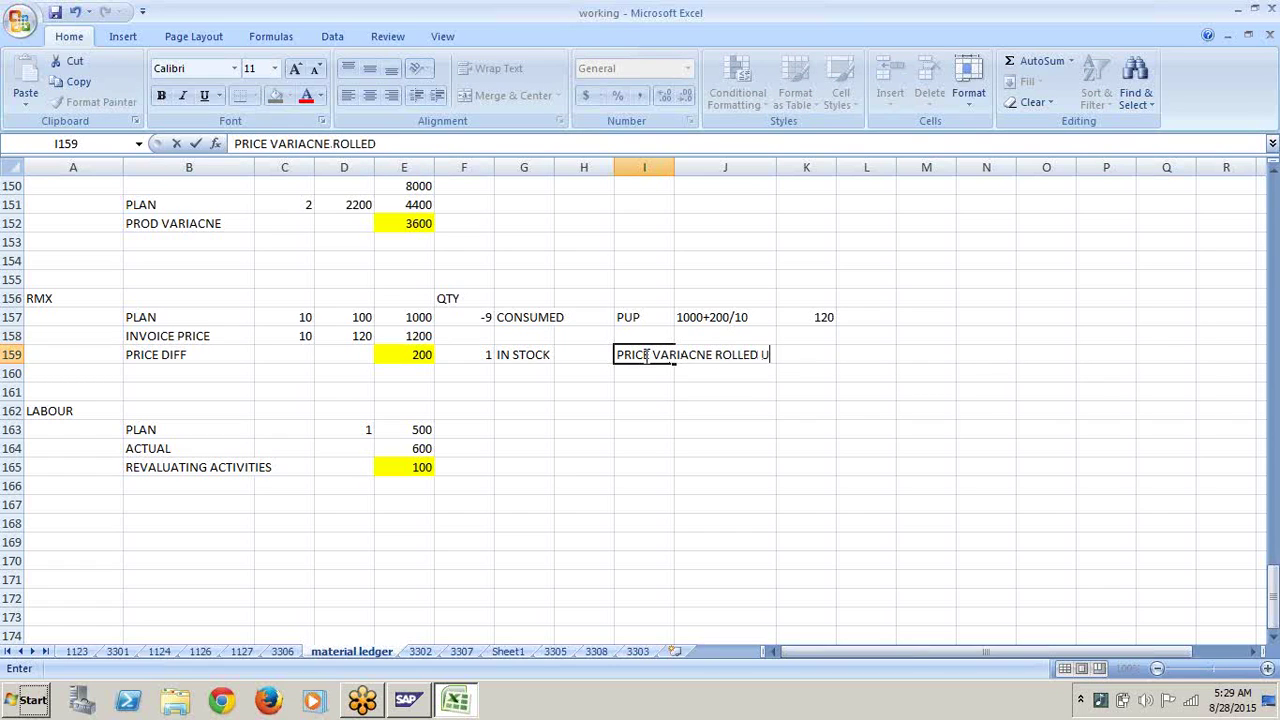
{"action": "type", "text": "P TO NEXT LEVEL"}
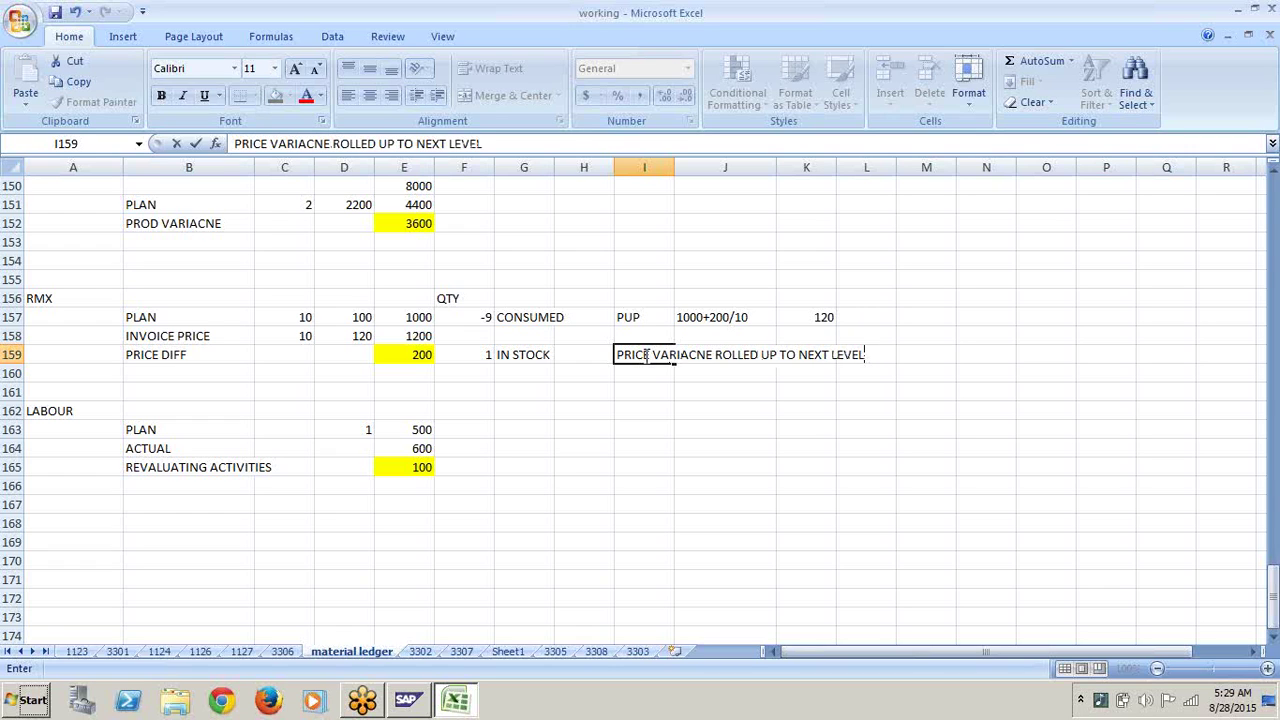
{"action": "left_click", "coordinate": [897, 429]}
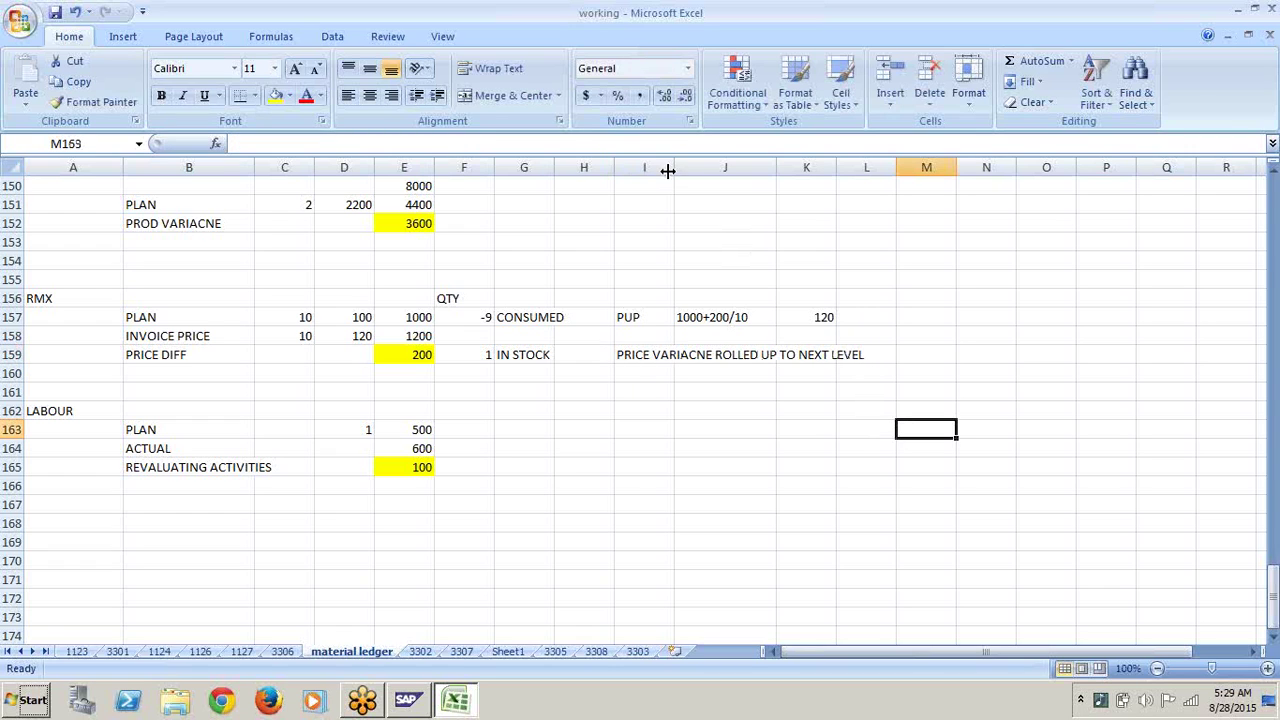
{"action": "left_click_drag", "start_coordinate": [668, 171], "coordinate": [821, 170]}
Step: Enter the rolled-up variance calculation 200*9/10 as text in J159
{"action": "left_click", "coordinate": [910, 358]}
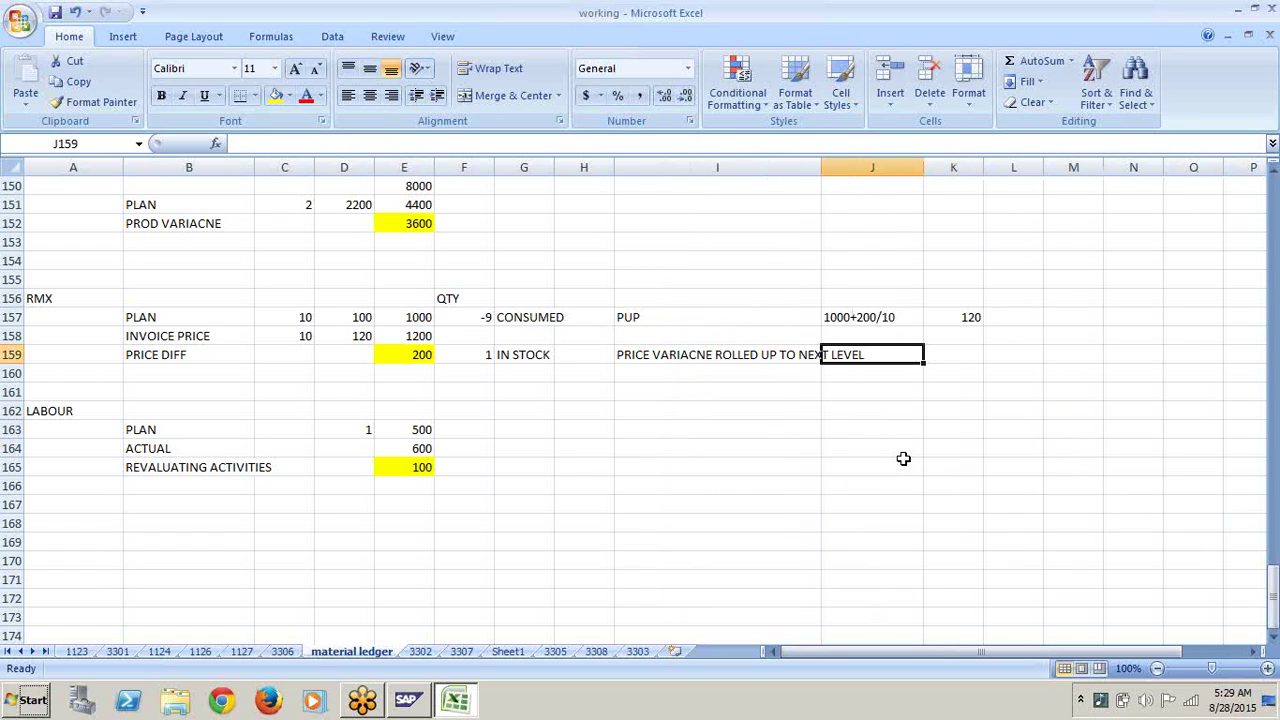
{"action": "type", "text": "200"}
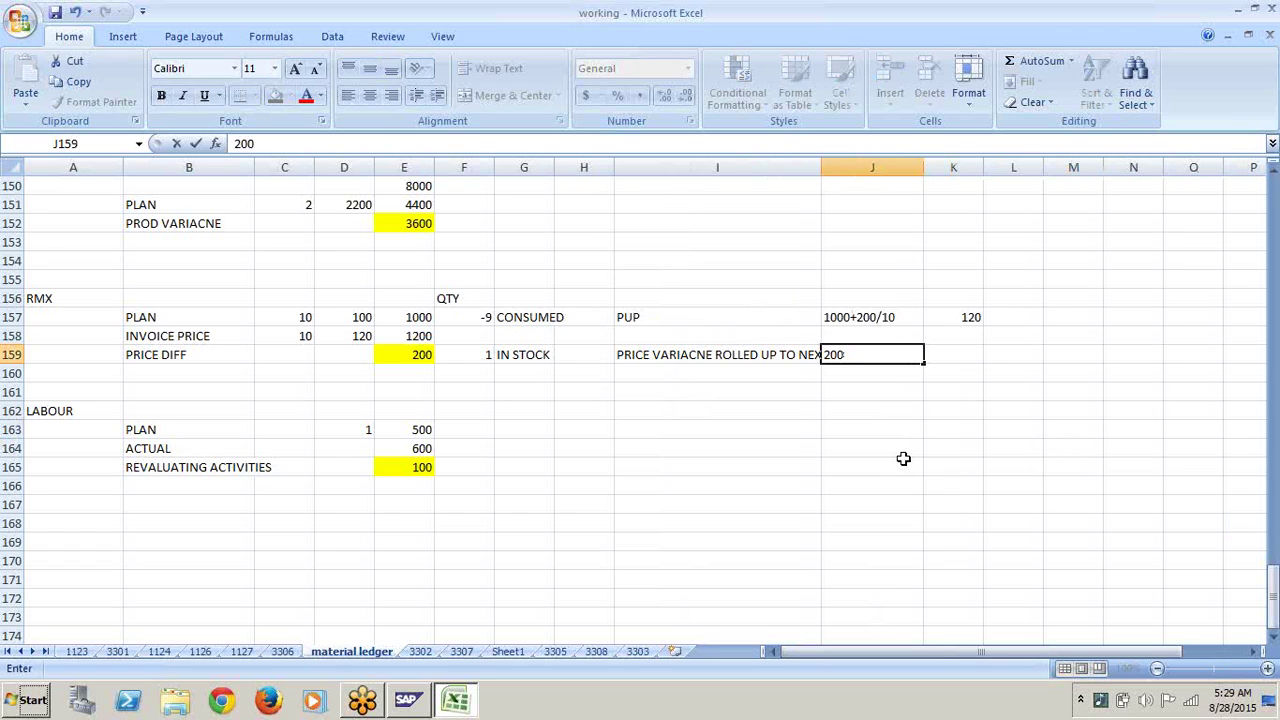
{"action": "type", "text": "*9/10"}
Step: Start a label in I160 with the text PRICE VAR ADDED TO S
{"action": "left_click", "coordinate": [724, 380]}
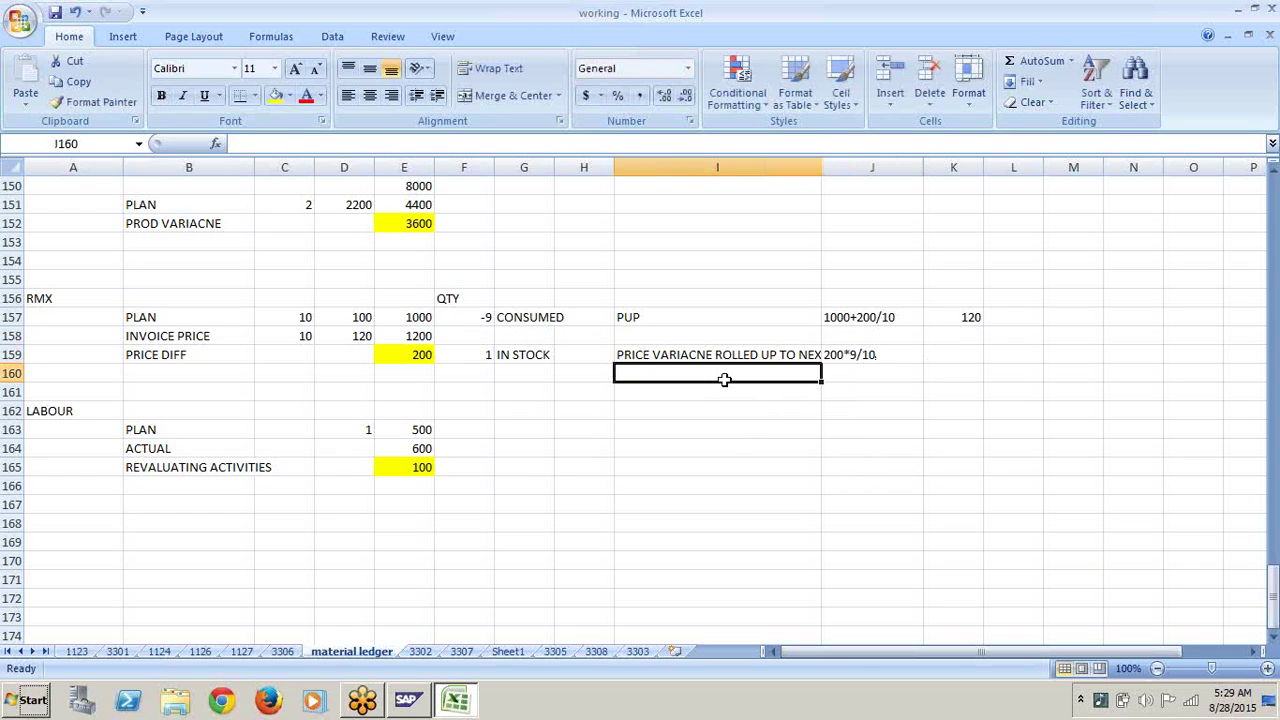
{"action": "type", "text": "PRICE VAR"}
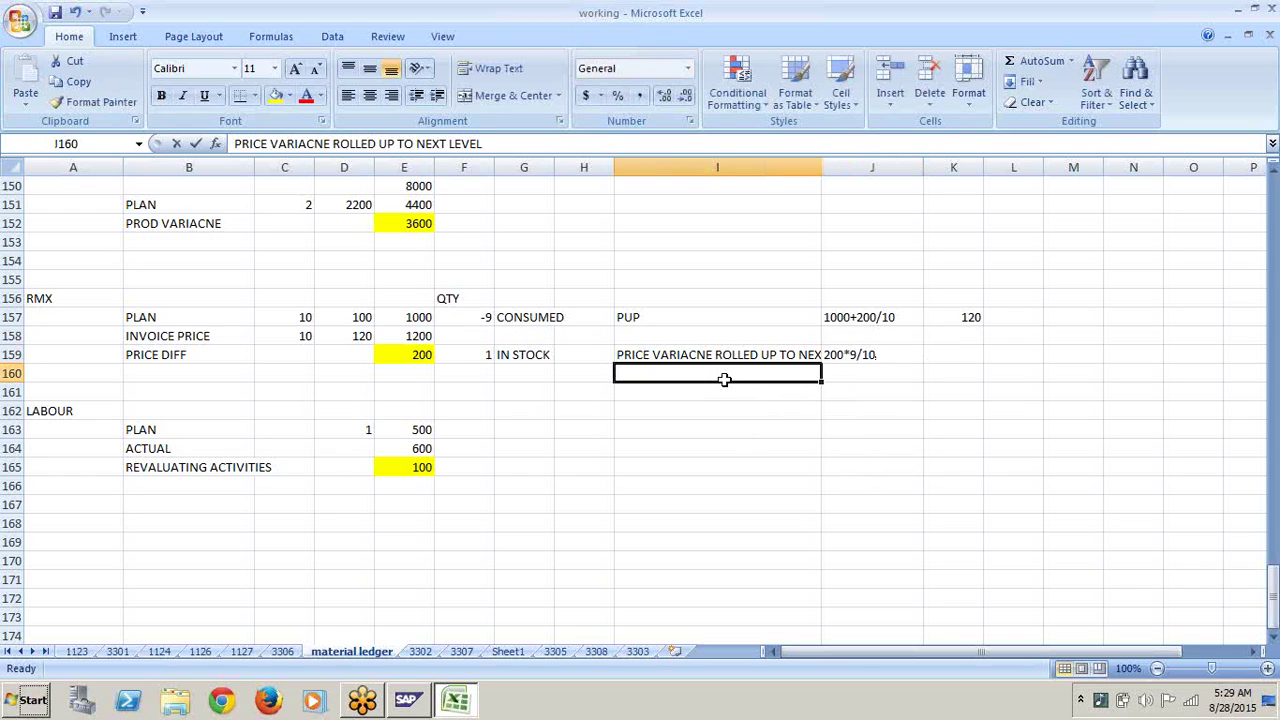
{"action": "type", "text": " ADDED T"}
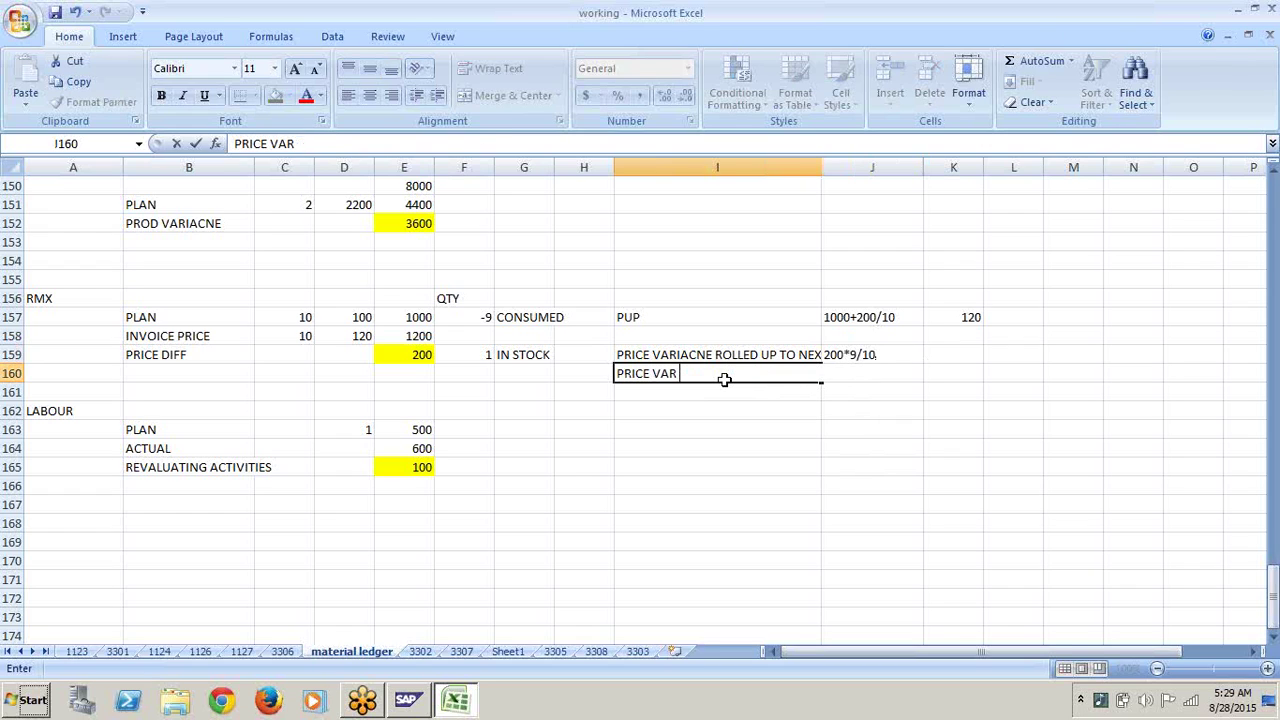
{"action": "type", "text": "O S"}
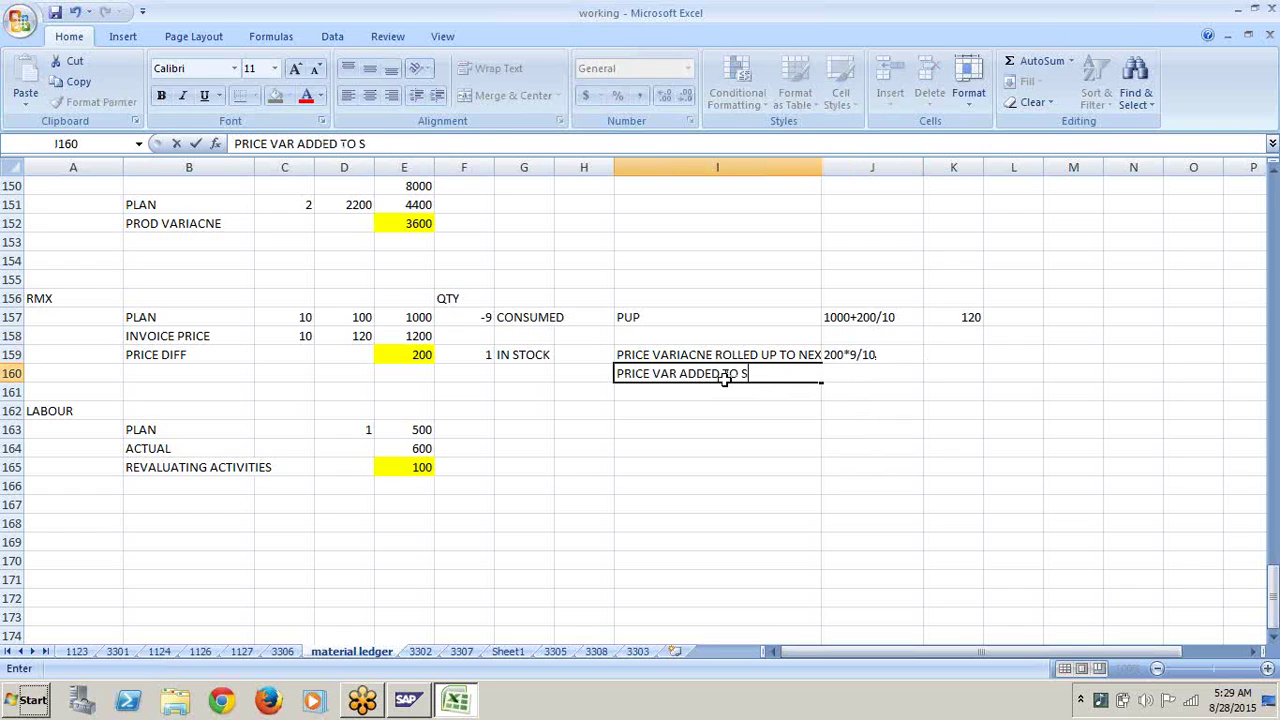
Step: Complete the label in I160 so that it reads PRICE VAR ADDED TO STOCK
{"action": "type", "text": "R"}
{"action": "key", "text": "BackSpace"}
{"action": "type", "text": "ITOCK"}
{"action": "key", "text": "ctrl+Return"}
{"action": "left_click", "coordinate": [871, 387]}
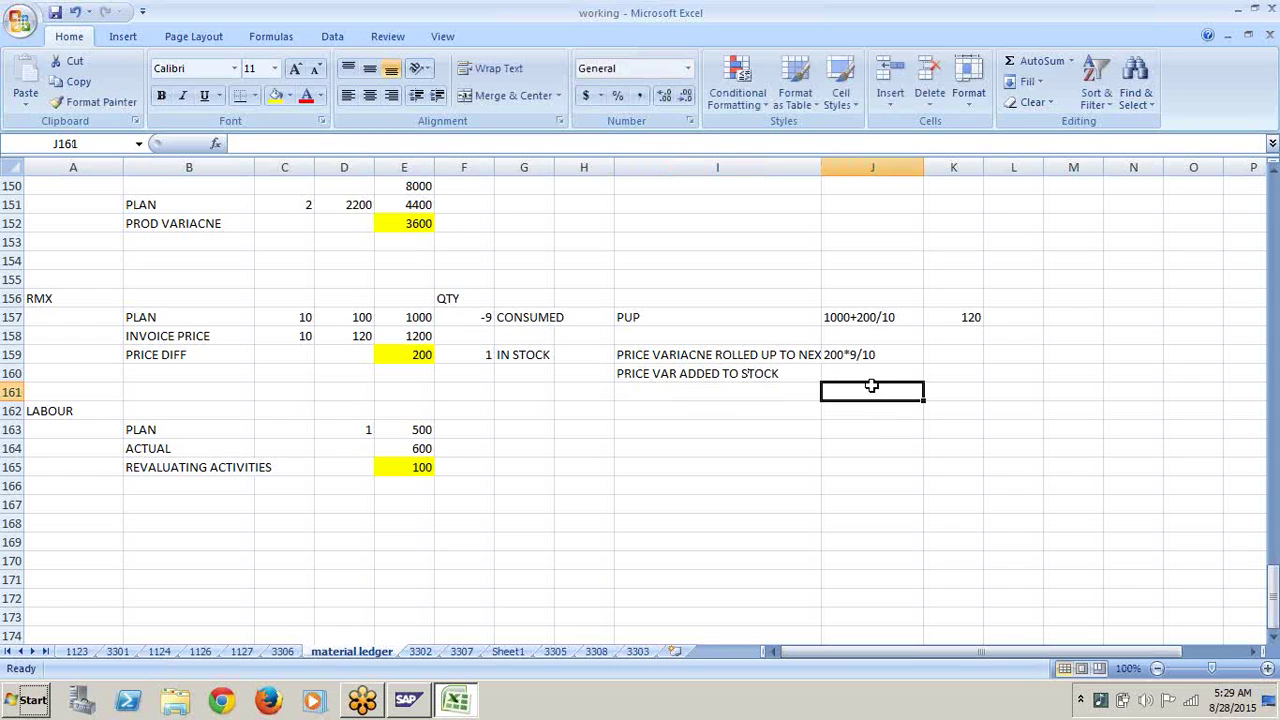
Step: Enter the working 200*1/10 in J160, beside the PRICE VAR ADDED TO STOCK label
{"action": "left_click", "coordinate": [871, 373]}
{"action": "type", "text": "200"}
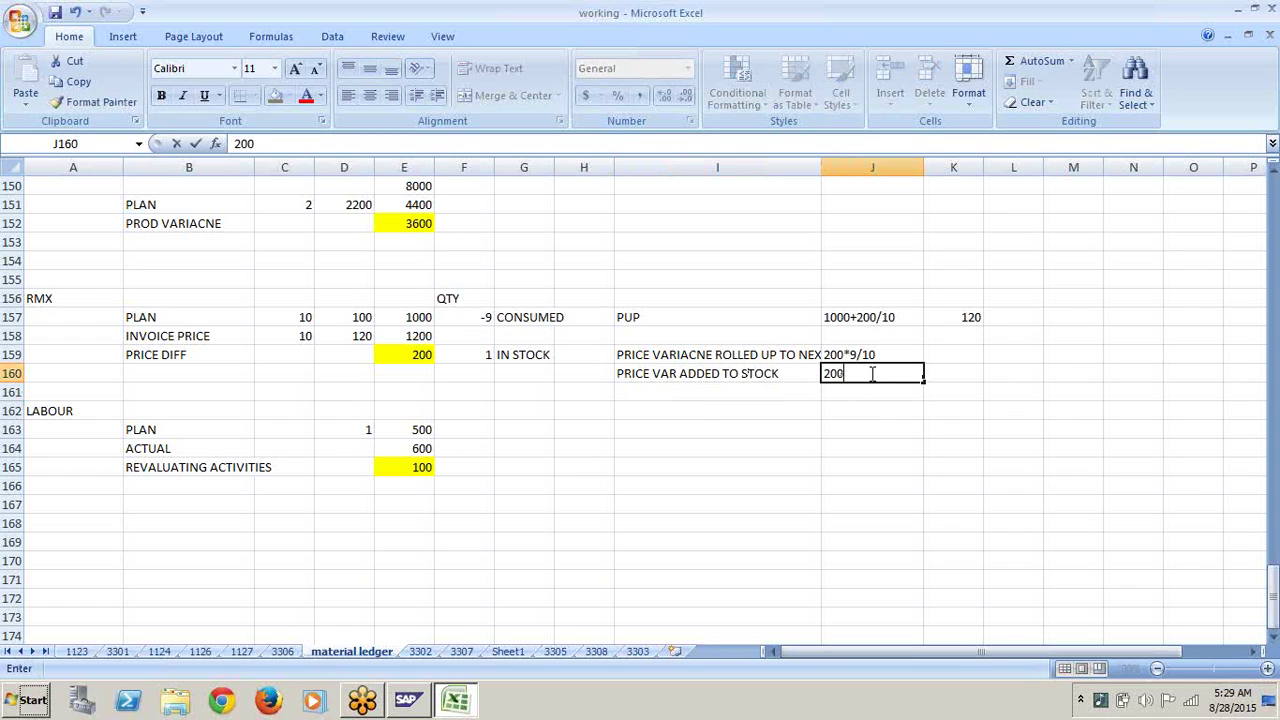
{"action": "type", "text": "*1/10"}
{"action": "left_click", "coordinate": [953, 462]}
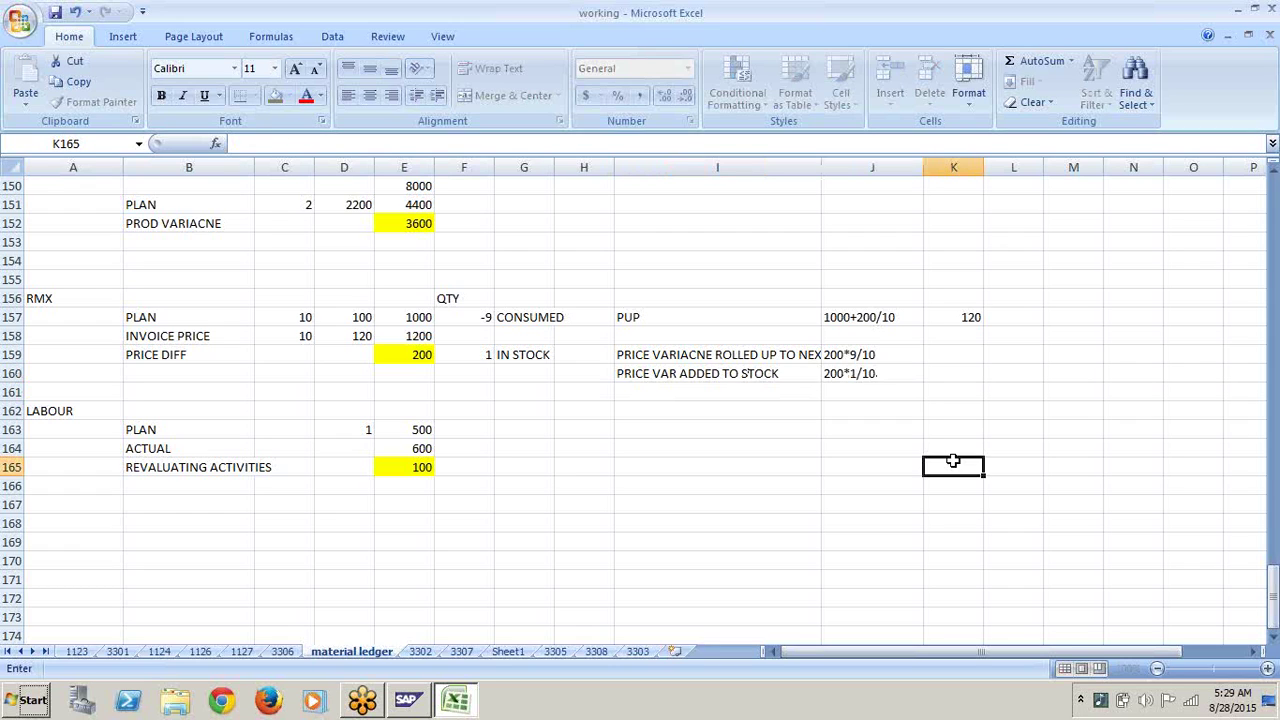
Step: Enter the results 180 in K159 for the rolled-up variance and 20 in K160 for the stock variance
{"action": "left_click", "coordinate": [945, 357]}
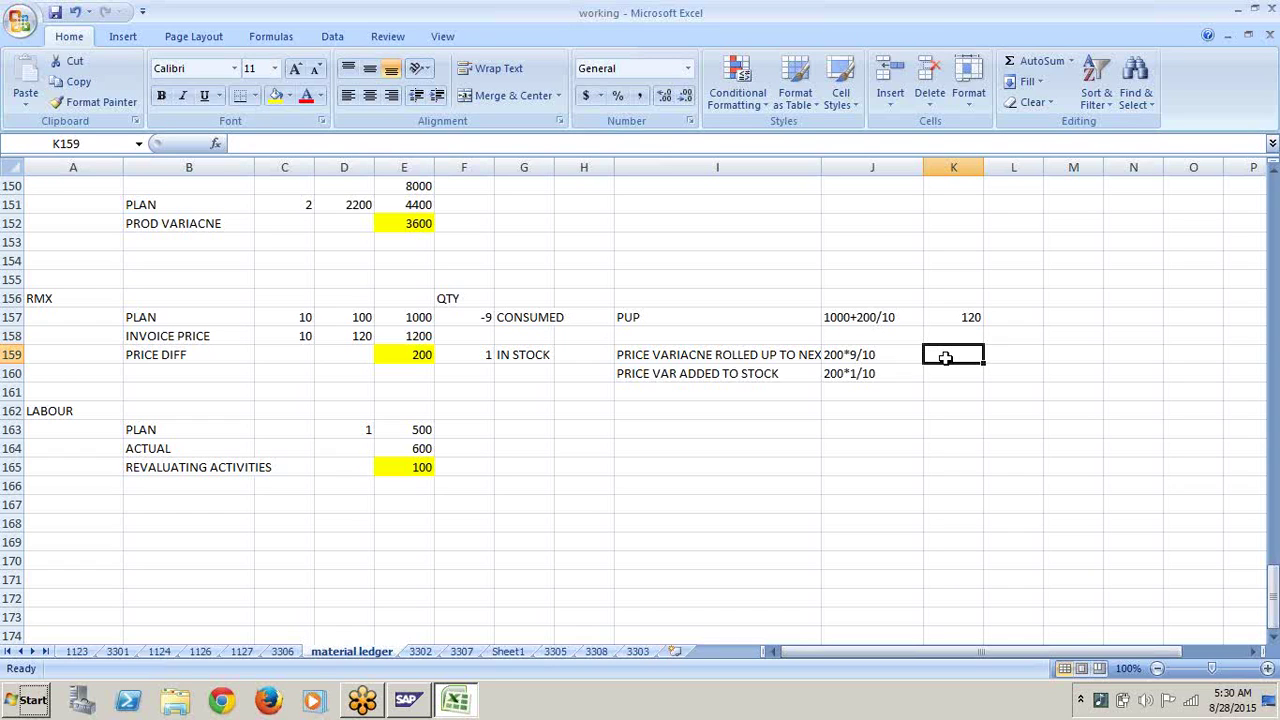
{"action": "type", "text": "180"}
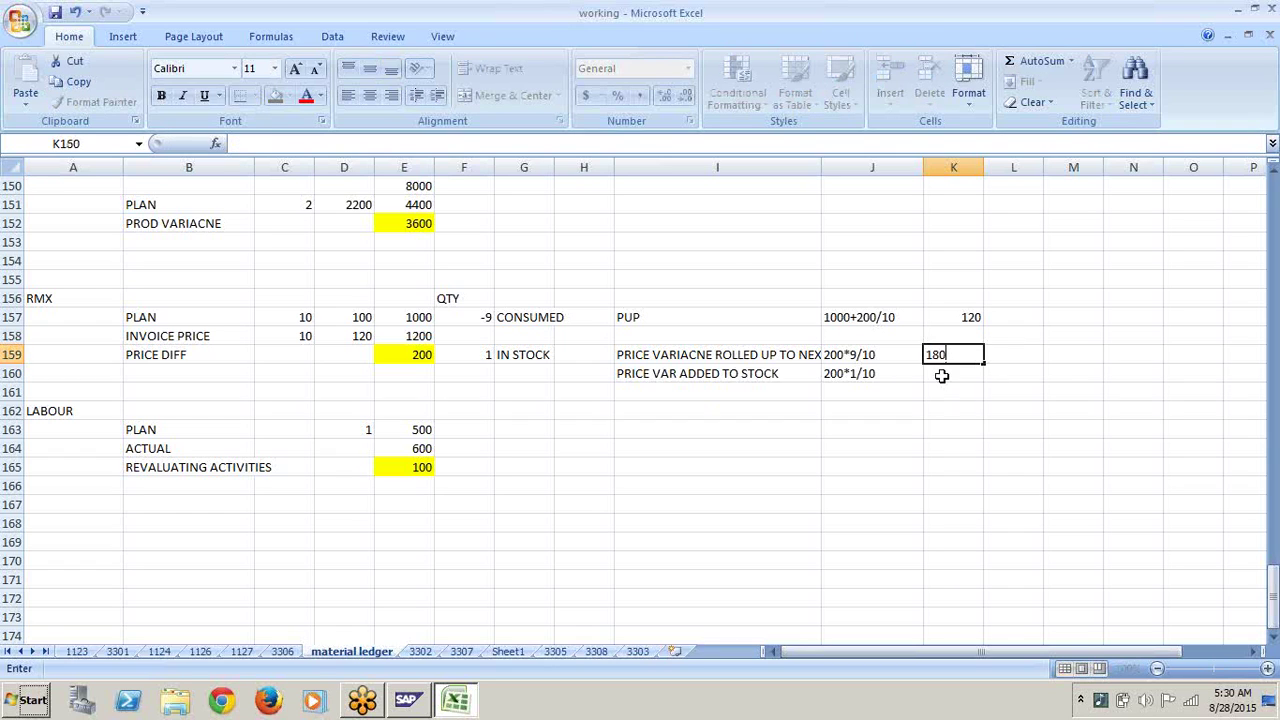
{"action": "left_click", "coordinate": [941, 374]}
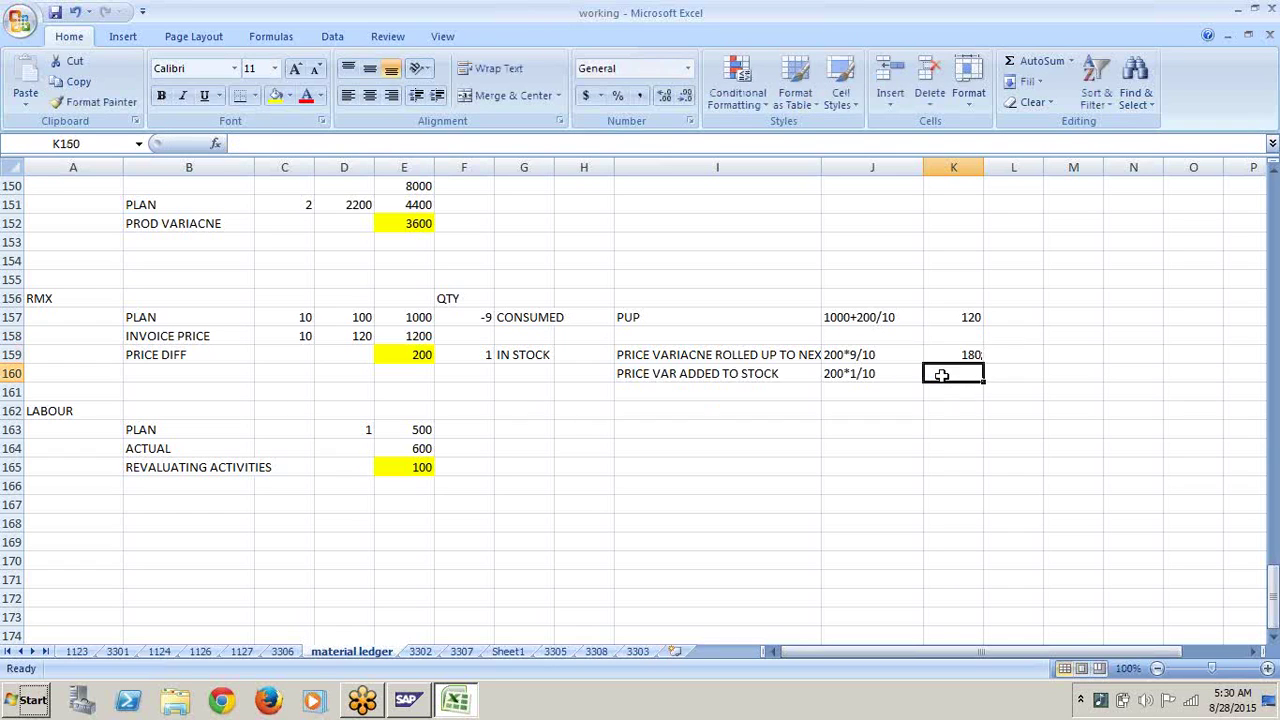
{"action": "type", "text": "20"}
{"action": "left_click", "coordinate": [977, 449]}
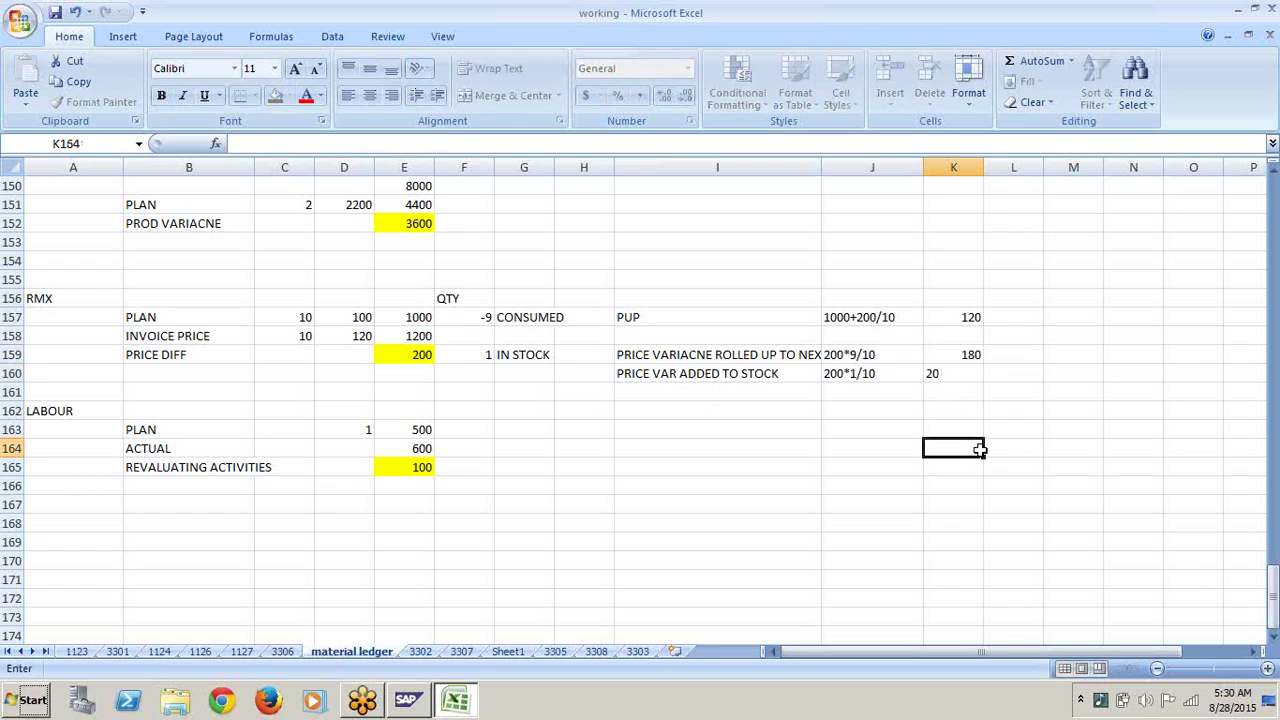
Step: Highlight the RMX result cells K157 to K160 with a yellow fill
{"action": "left_click_drag", "start_coordinate": [966, 320], "coordinate": [972, 368]}
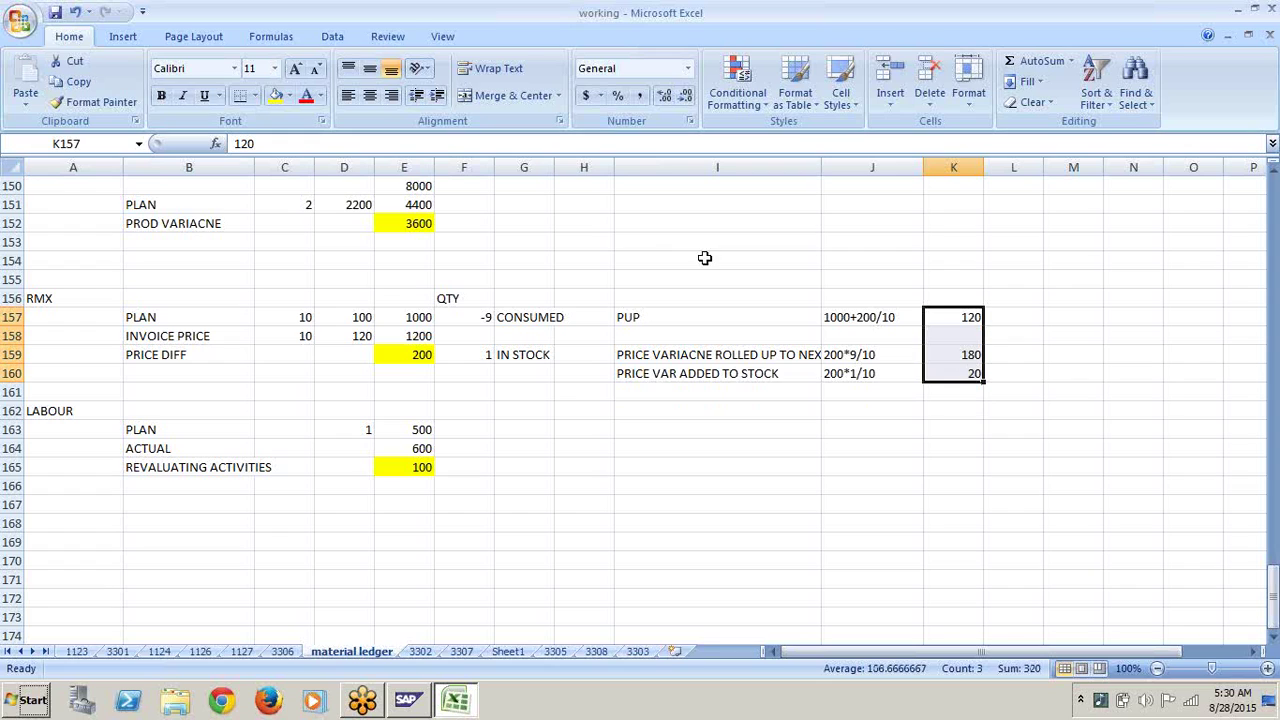
{"action": "left_click", "coordinate": [275, 95]}
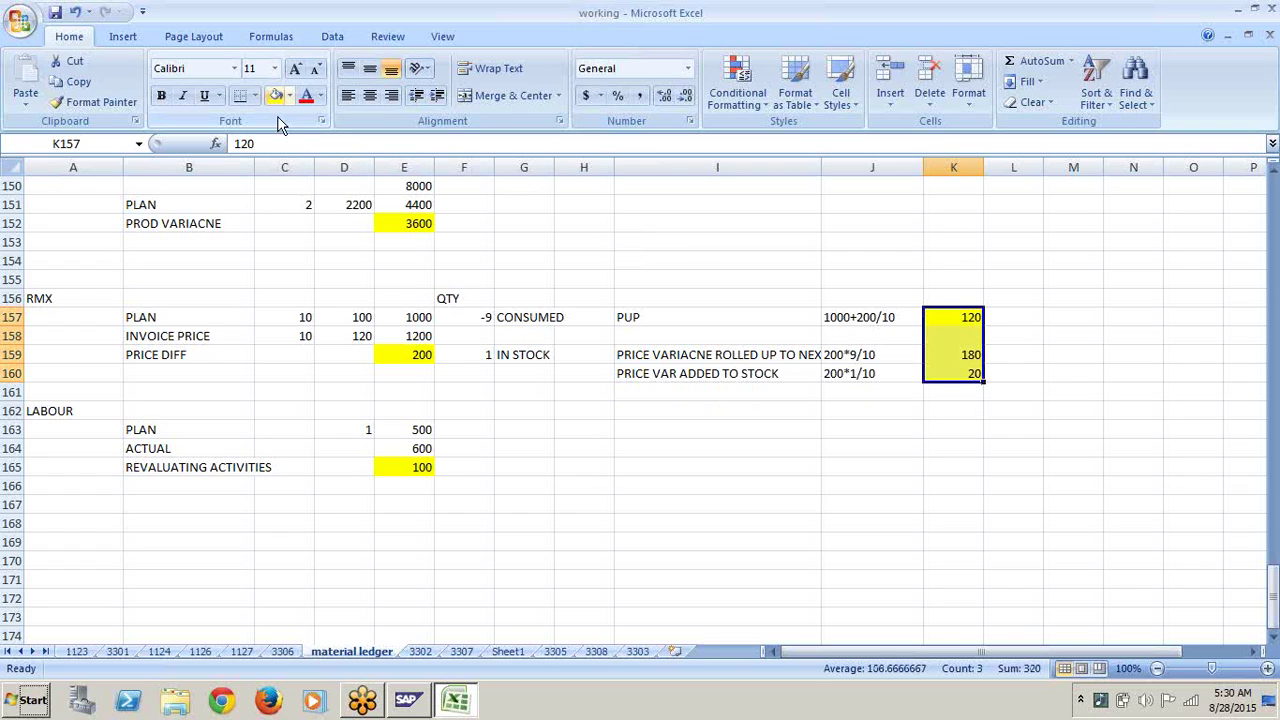
{"action": "left_click", "coordinate": [855, 452]}
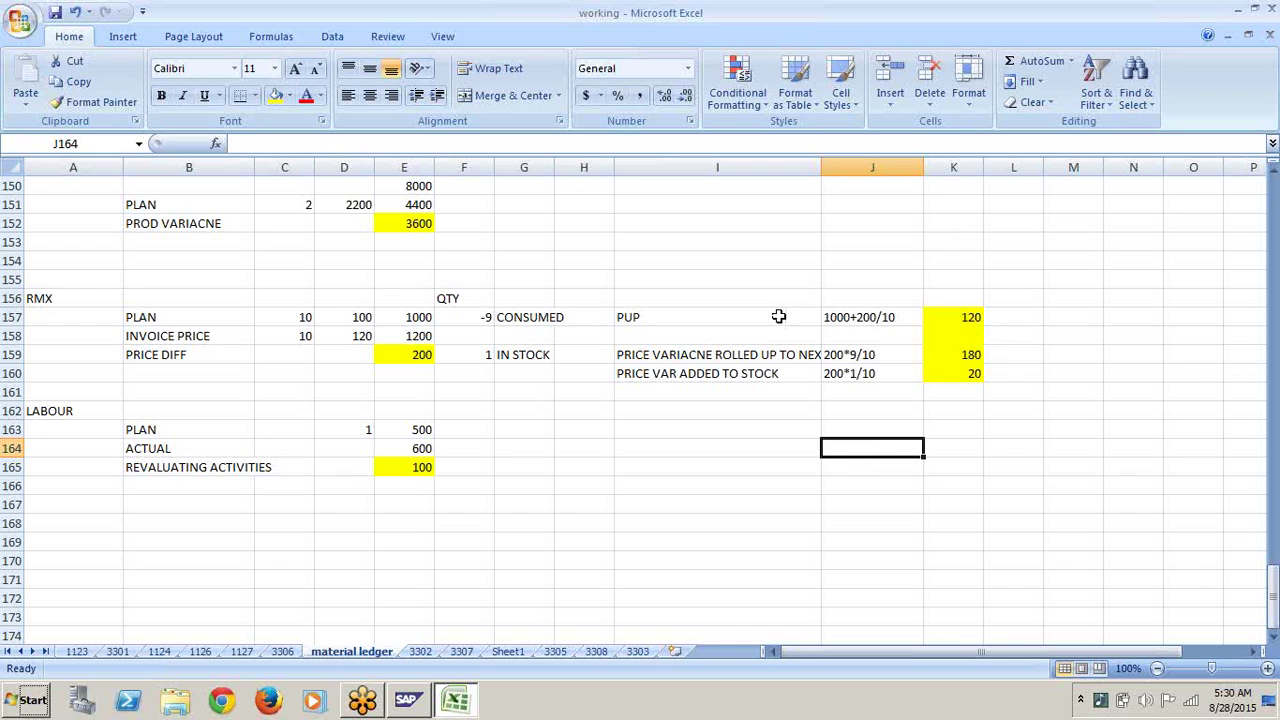
Step: Add the label PUP in I138, on the RMX row of the SFGX block
{"action": "left_click", "coordinate": [737, 289]}
{"action": "key", "text": "Up"}
{"action": "key", "text": "Up"}
{"action": "key", "text": "Up"}
{"action": "key", "text": "Up"}
{"action": "key", "text": "Up"}
{"action": "key", "text": "Up"}
{"action": "key", "text": "Up"}
{"action": "key", "text": "Up"}
{"action": "key", "text": "Up"}
{"action": "key", "text": "Up"}
{"action": "key", "text": "Up"}
{"action": "key", "text": "Up"}
{"action": "key", "text": "Up"}
{"action": "key", "text": "Up"}
{"action": "key", "text": "Up"}
{"action": "key", "text": "Up"}
{"action": "key", "text": "Up"}
{"action": "key", "text": "Up"}
{"action": "key", "text": "Up"}
{"action": "key", "text": "Up"}
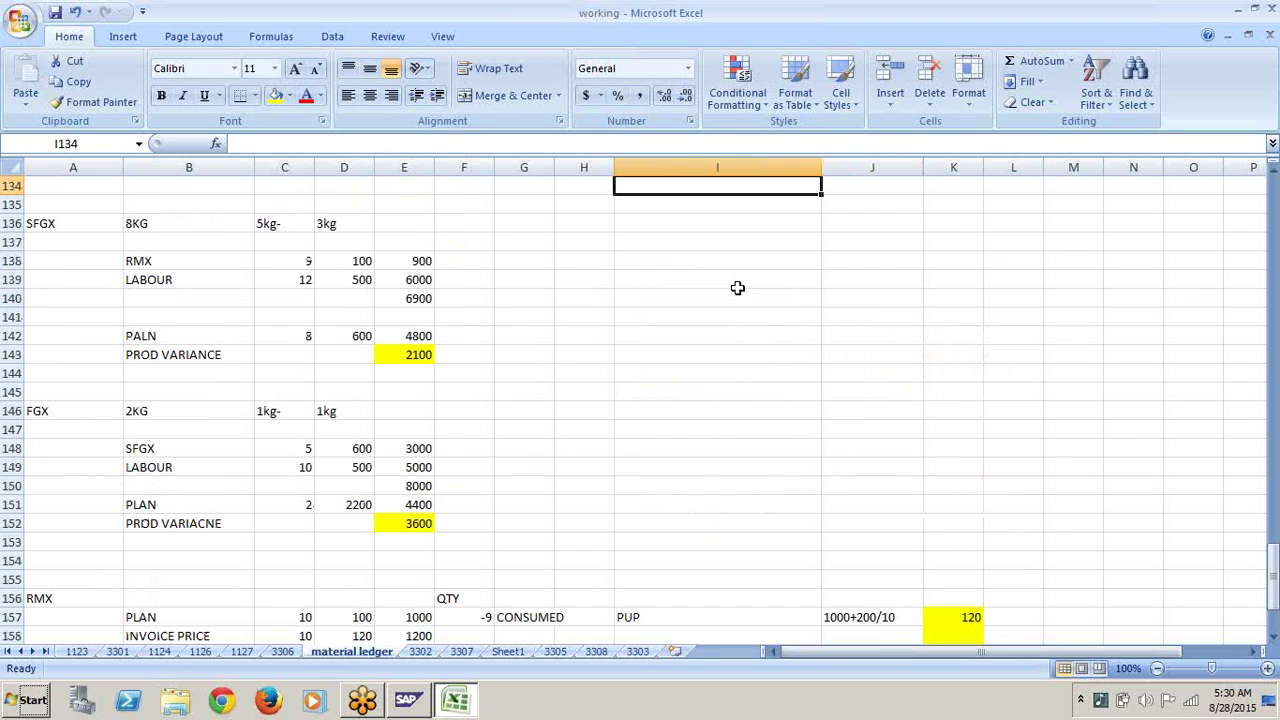
{"action": "left_click", "coordinate": [660, 253]}
{"action": "type", "text": "PUP"}
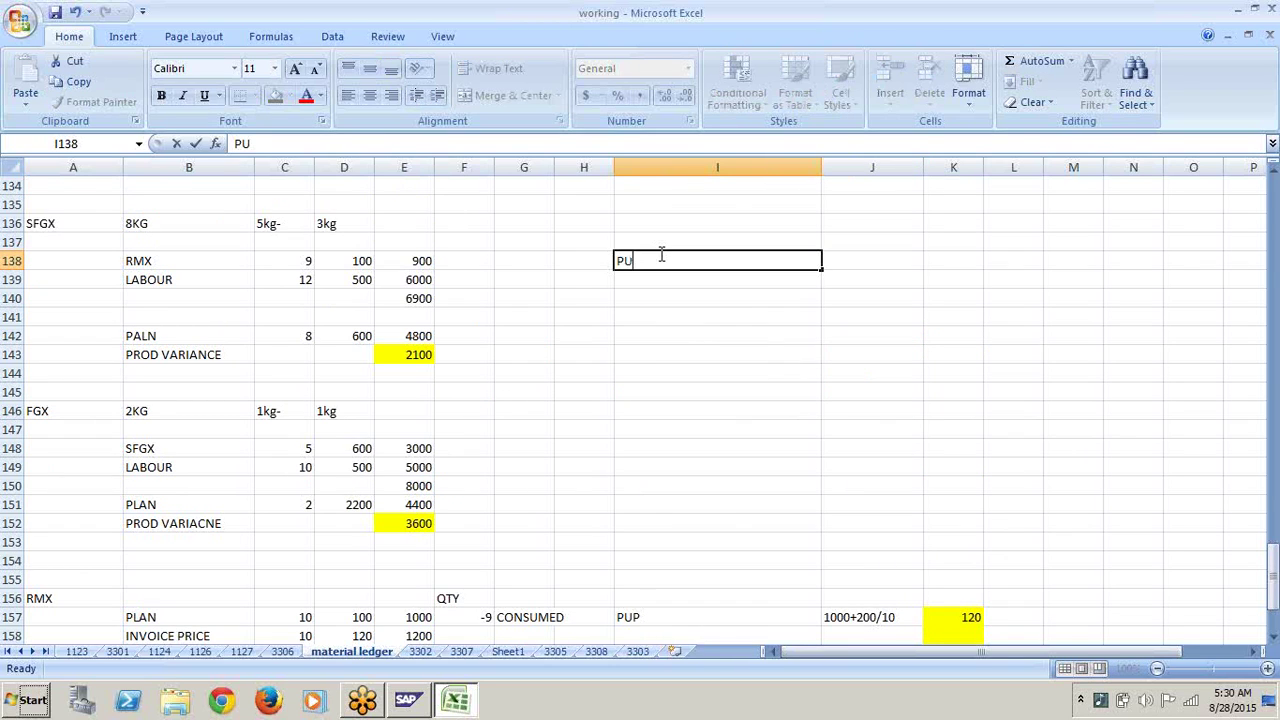
{"action": "left_click", "coordinate": [732, 373]}
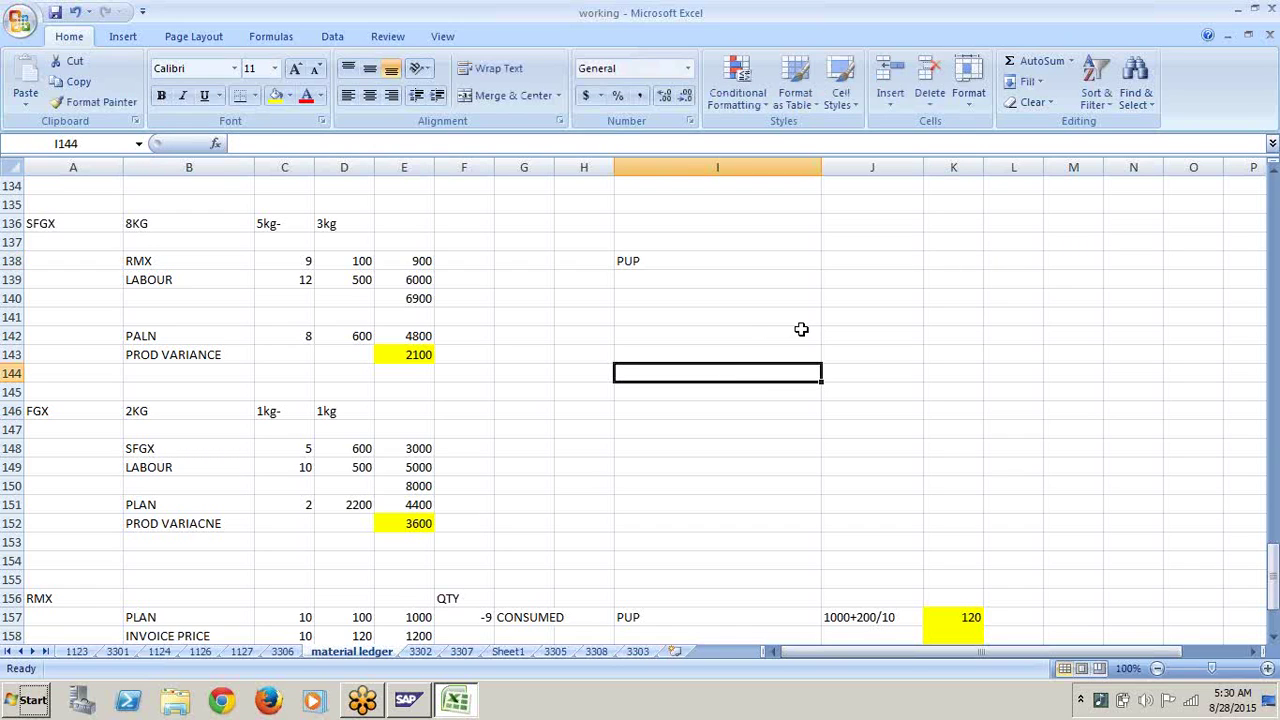
Step: Enter the PUP working for SFGX as the text 8*600+2100/8 in J138
{"action": "left_click", "coordinate": [853, 259]}
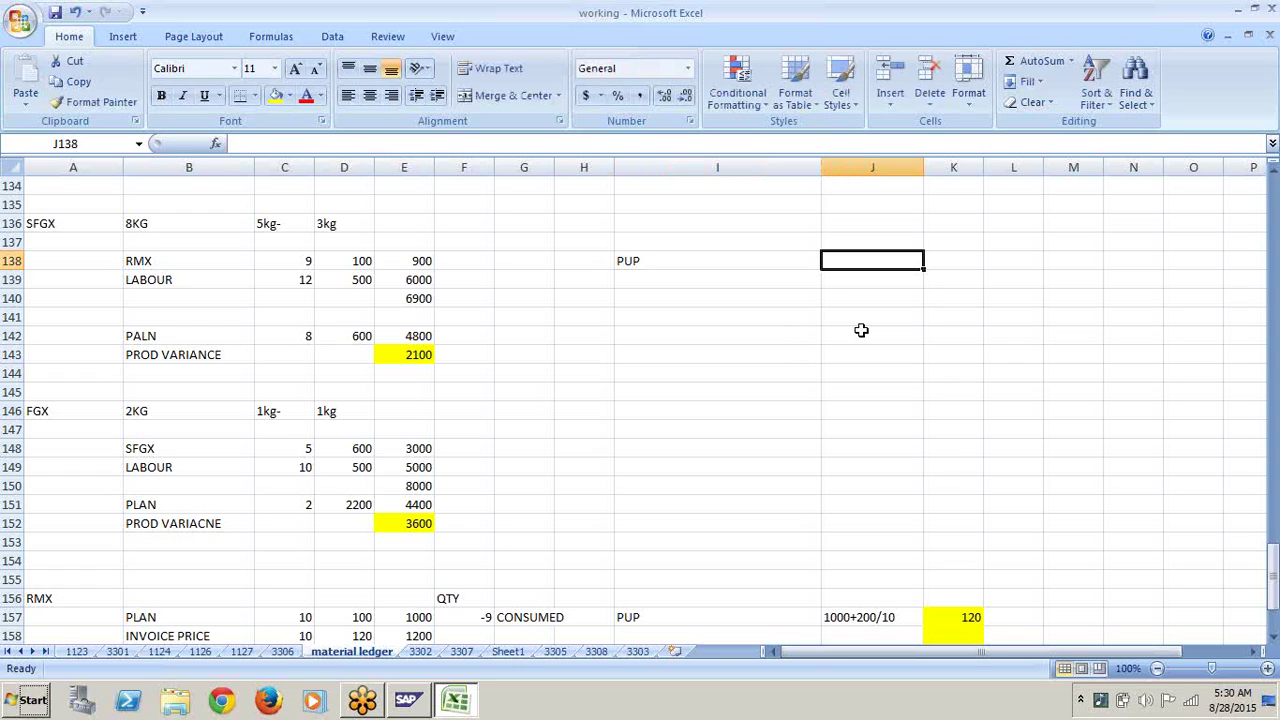
{"action": "type", "text": "8"}
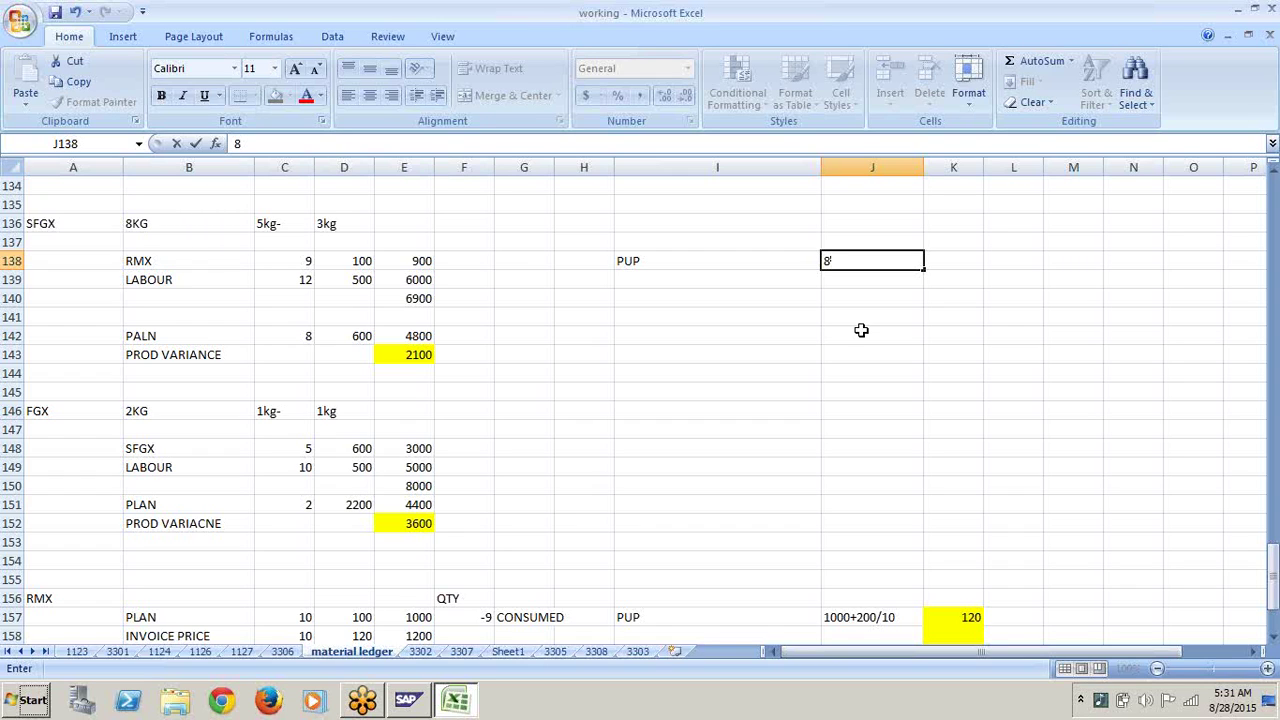
{"action": "type", "text": "*600"}
{"action": "type", "text": "+2100"}
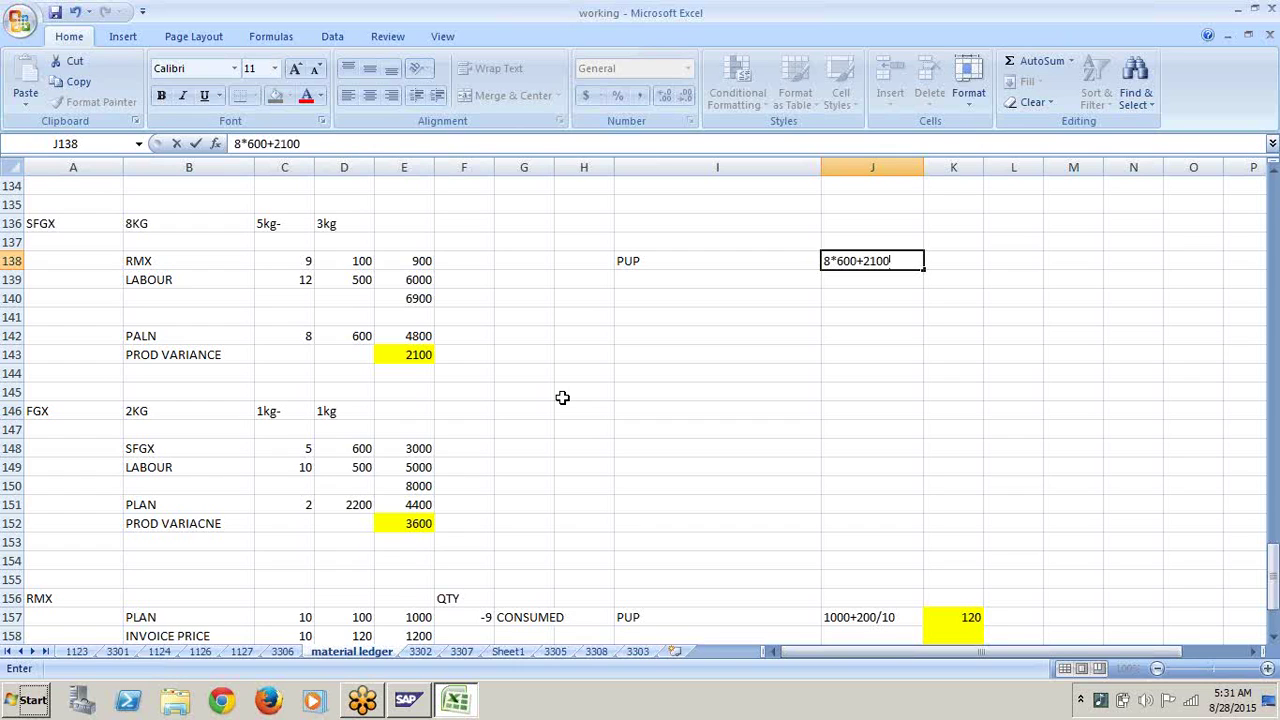
{"action": "type", "text": "/8"}
{"action": "left_click", "coordinate": [940, 261]}
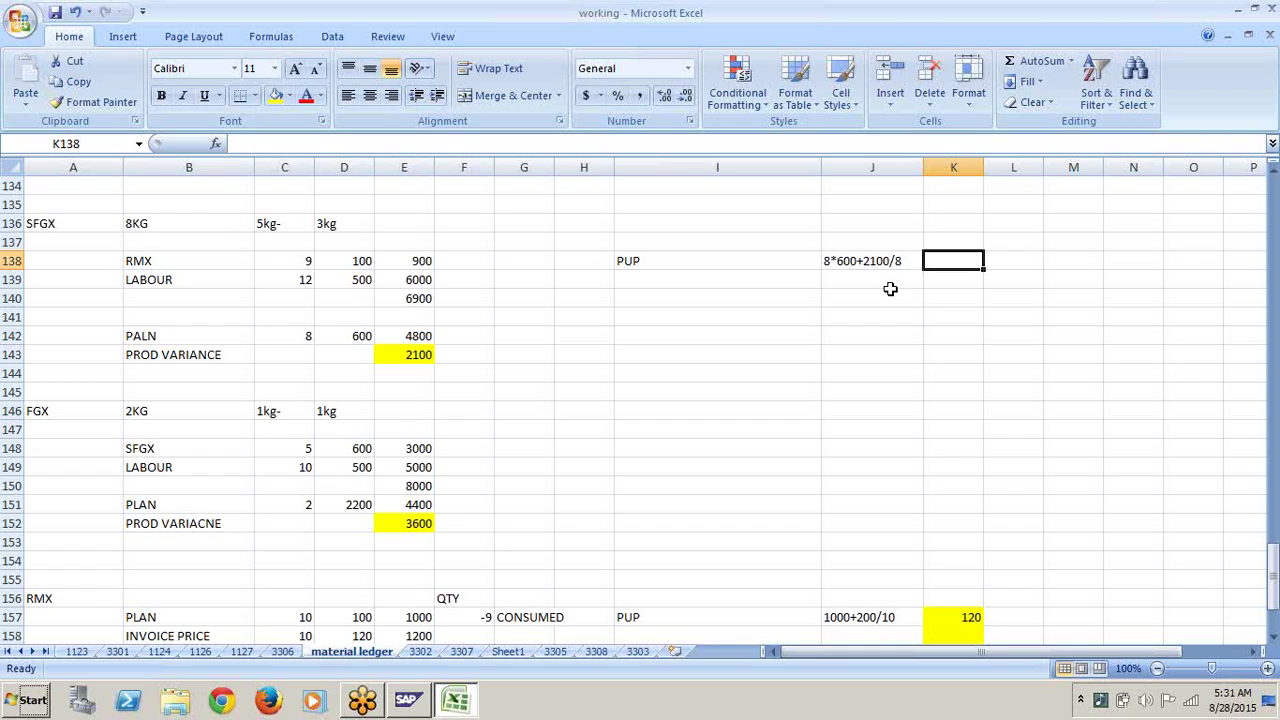
Step: Try out the formula =E140/C142 in K138 for the SFGX PUP, and clear the cell again
{"action": "type", "text": "="}
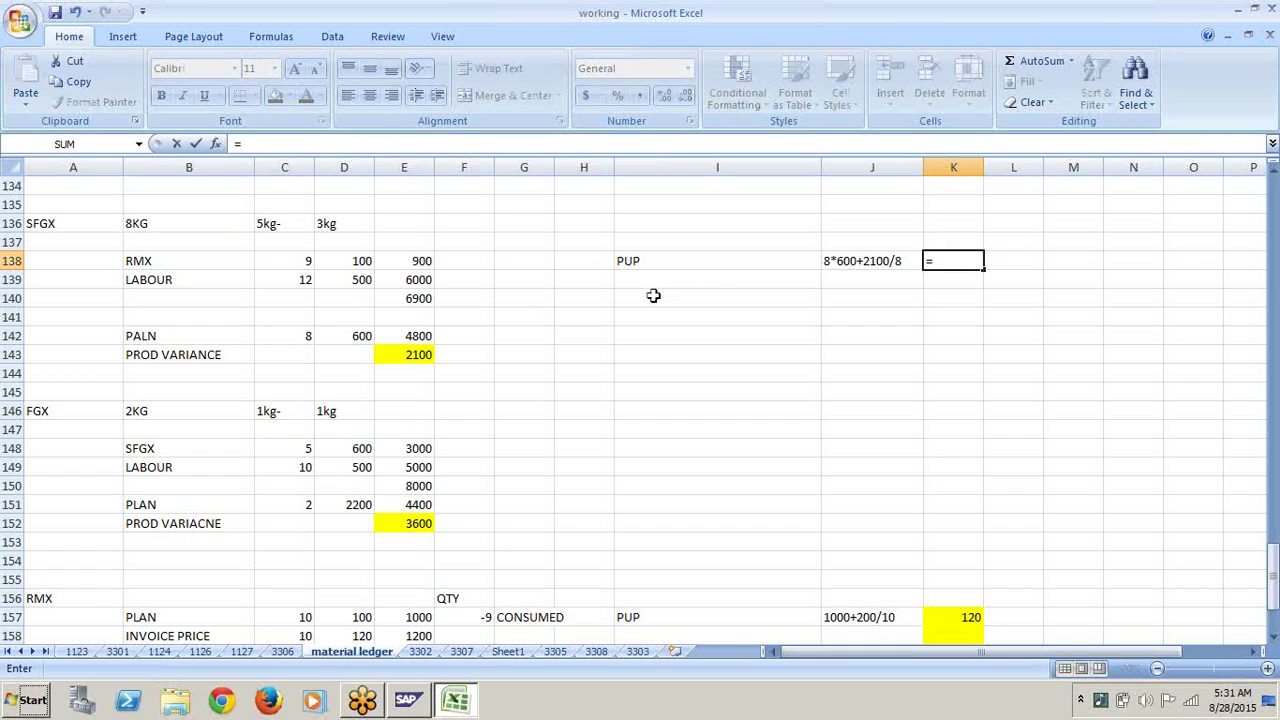
{"action": "left_click", "coordinate": [418, 298]}
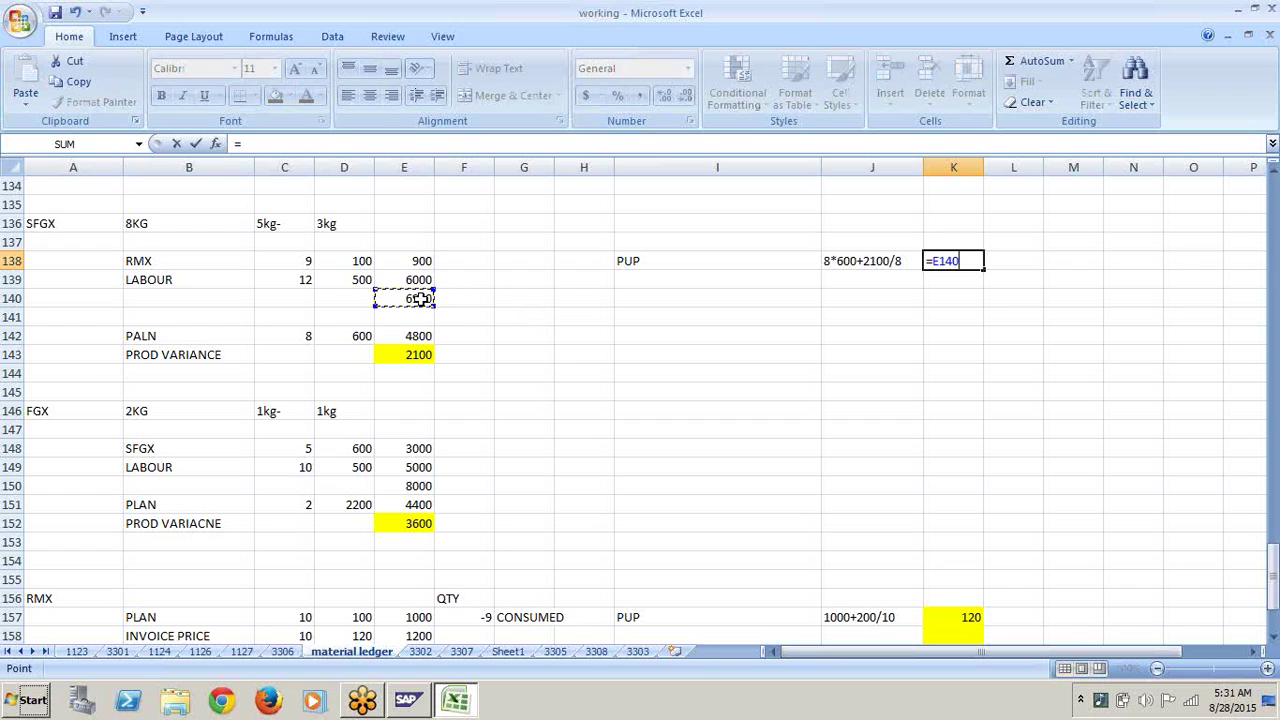
{"action": "type", "text": "/"}
{"action": "left_click", "coordinate": [305, 340]}
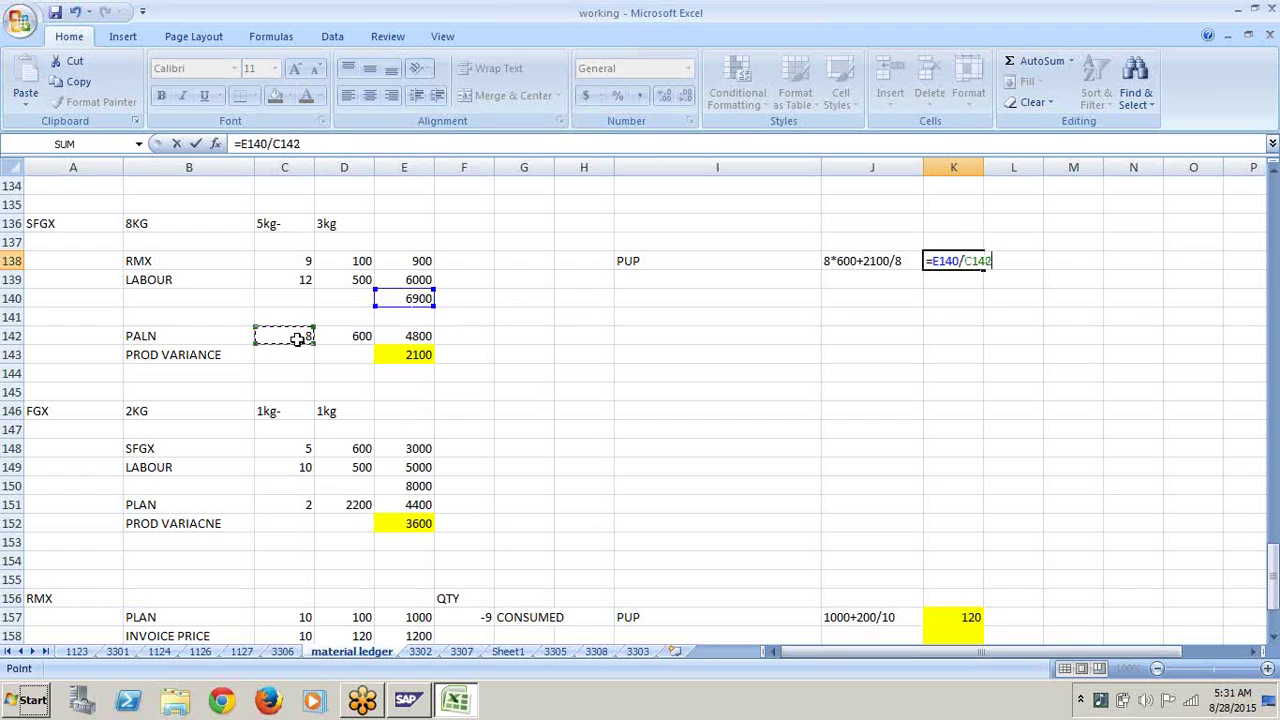
{"action": "key", "text": "Return"}
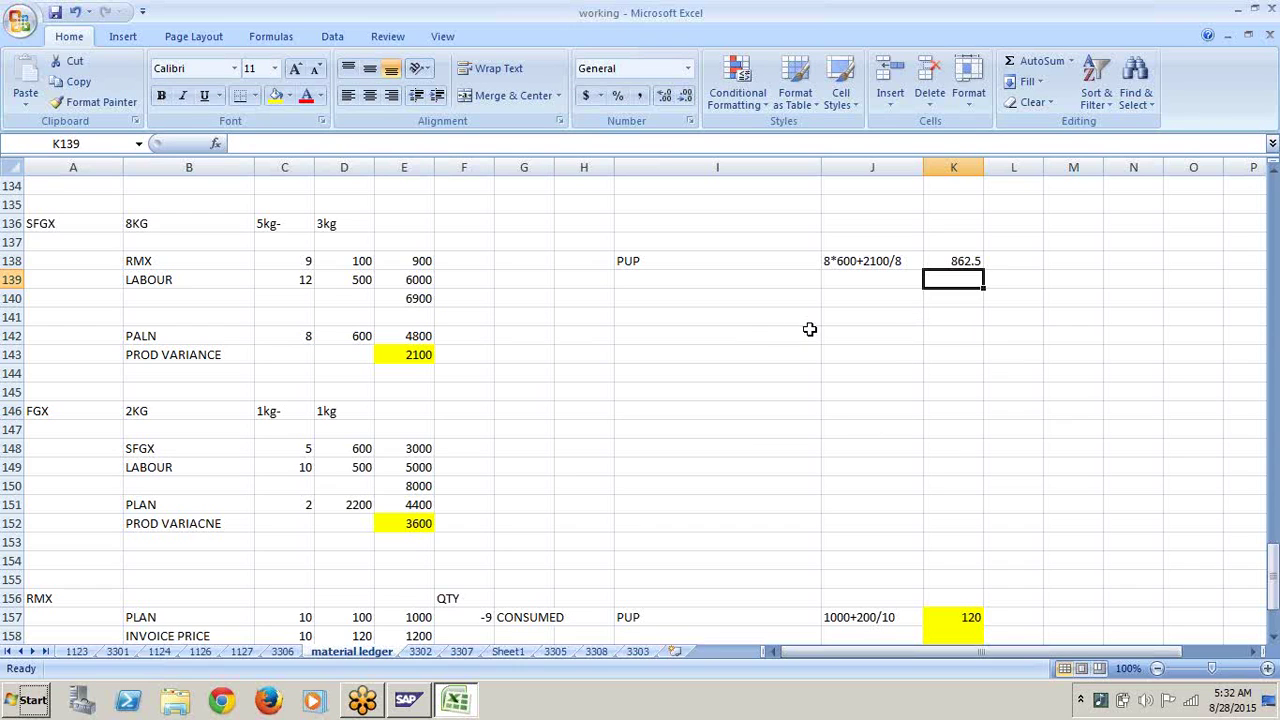
{"action": "left_click", "coordinate": [957, 261]}
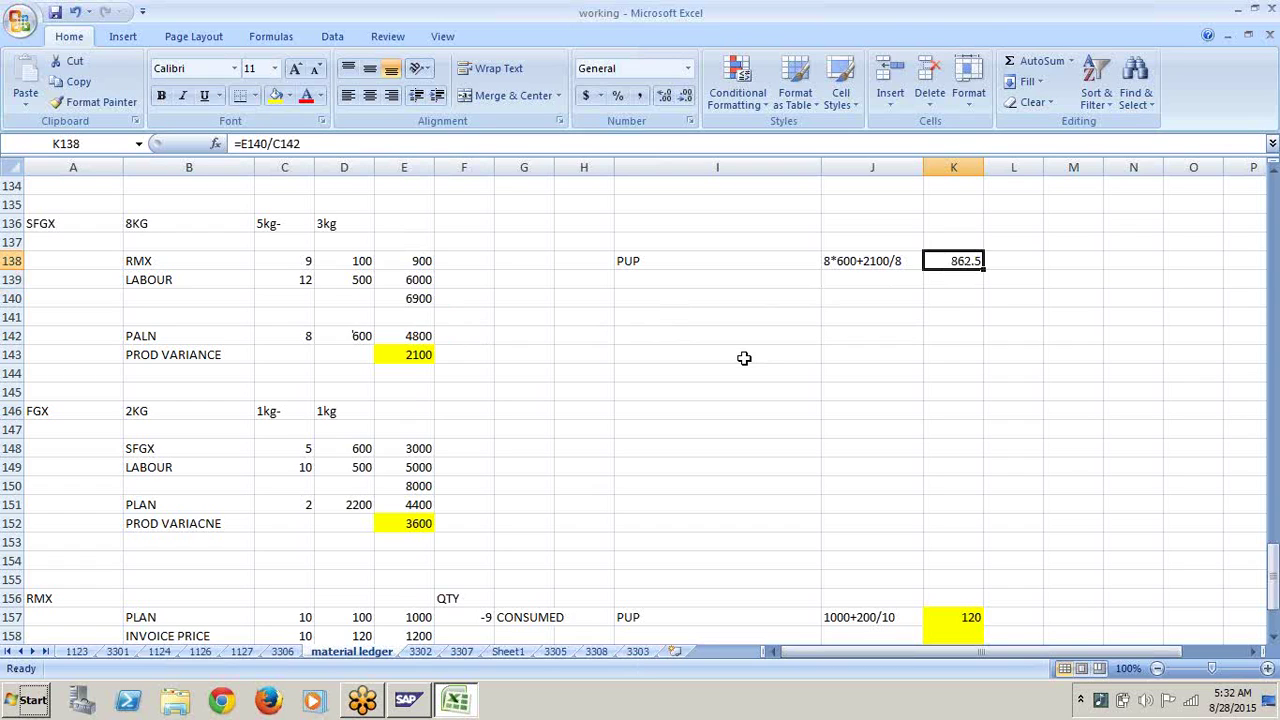
{"action": "key", "text": "Delete"}
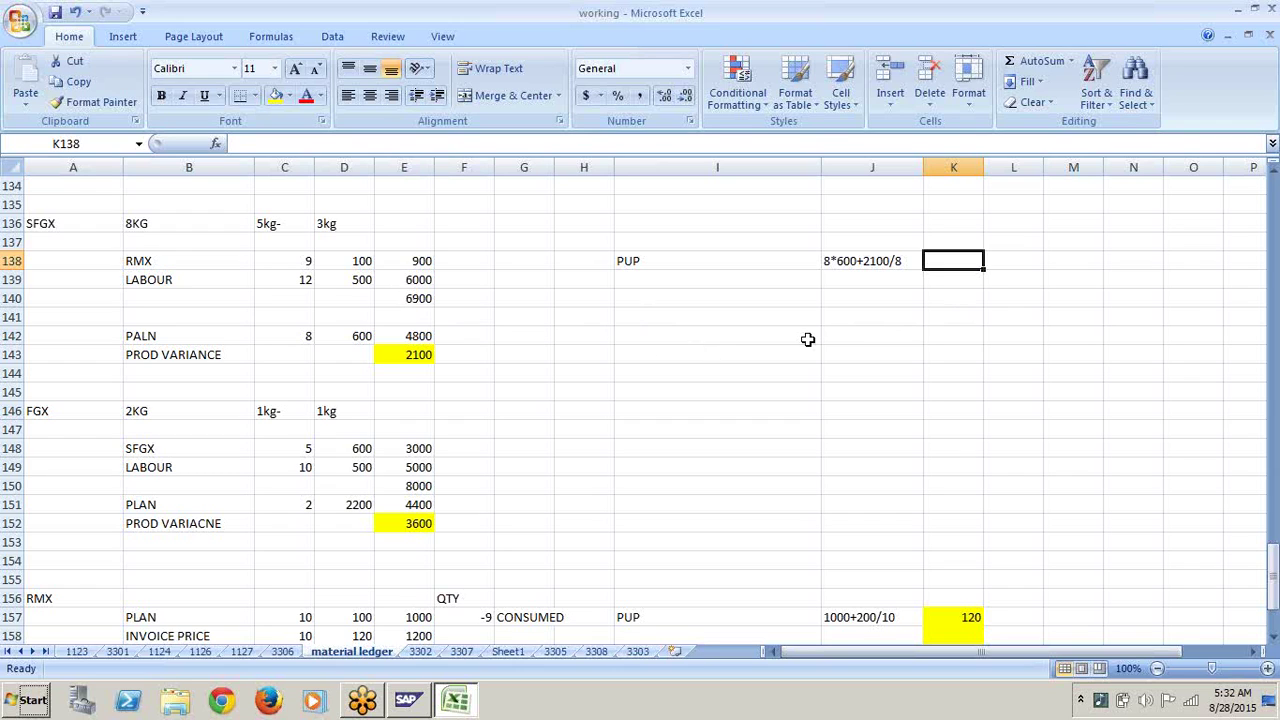
Step: Calculate the SFGX PUP in K138 by dividing the total cost in E140 by the plan quantity in C142
{"action": "type", "text": "="}
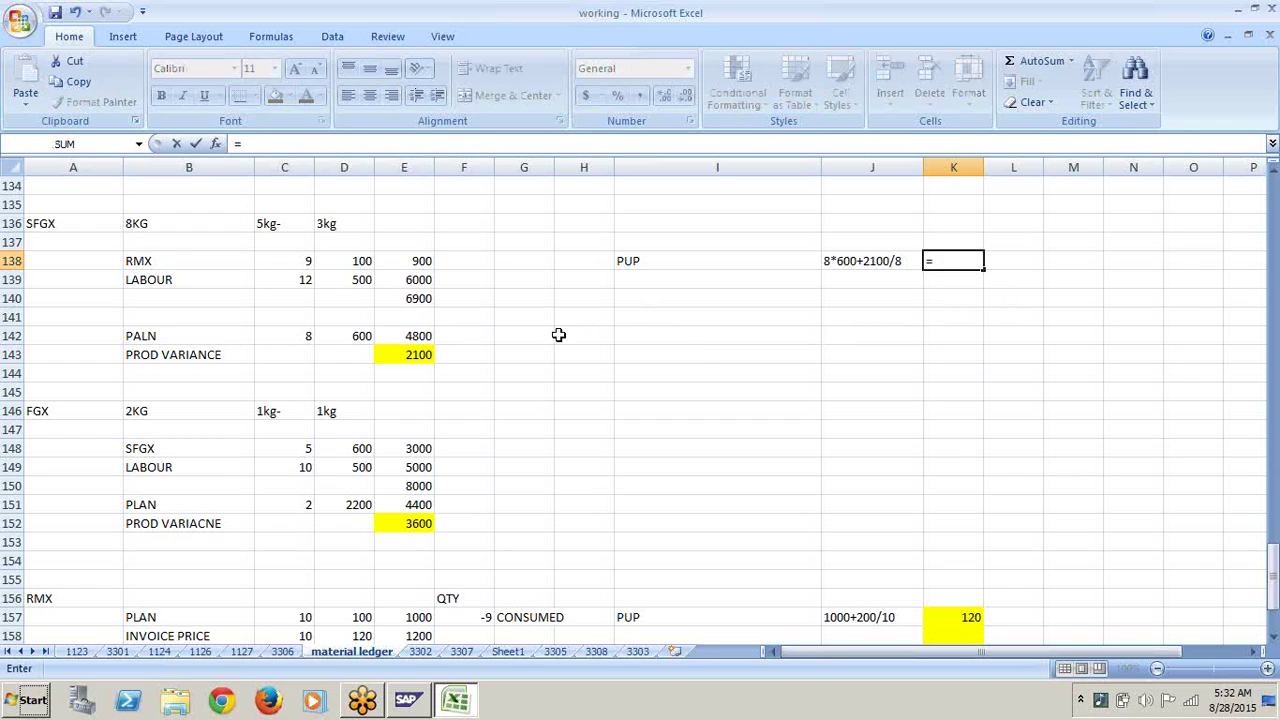
{"action": "left_click", "coordinate": [417, 300]}
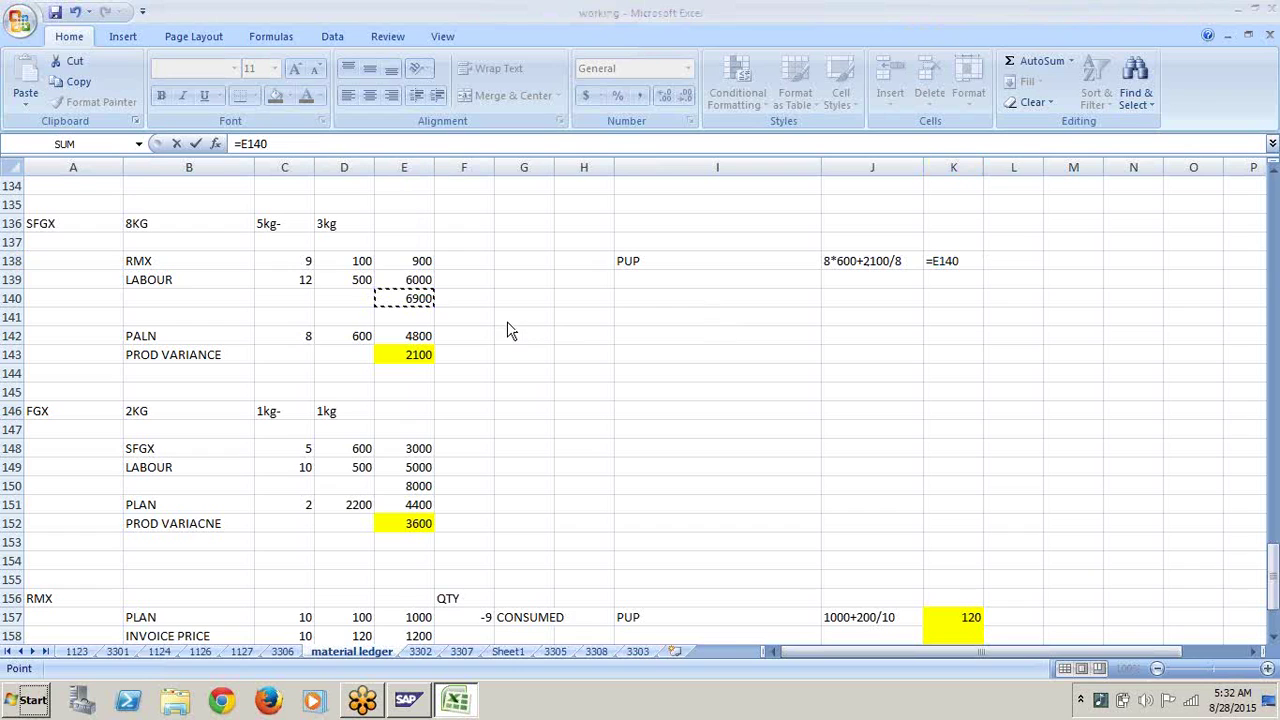
{"action": "left_click", "coordinate": [957, 259]}
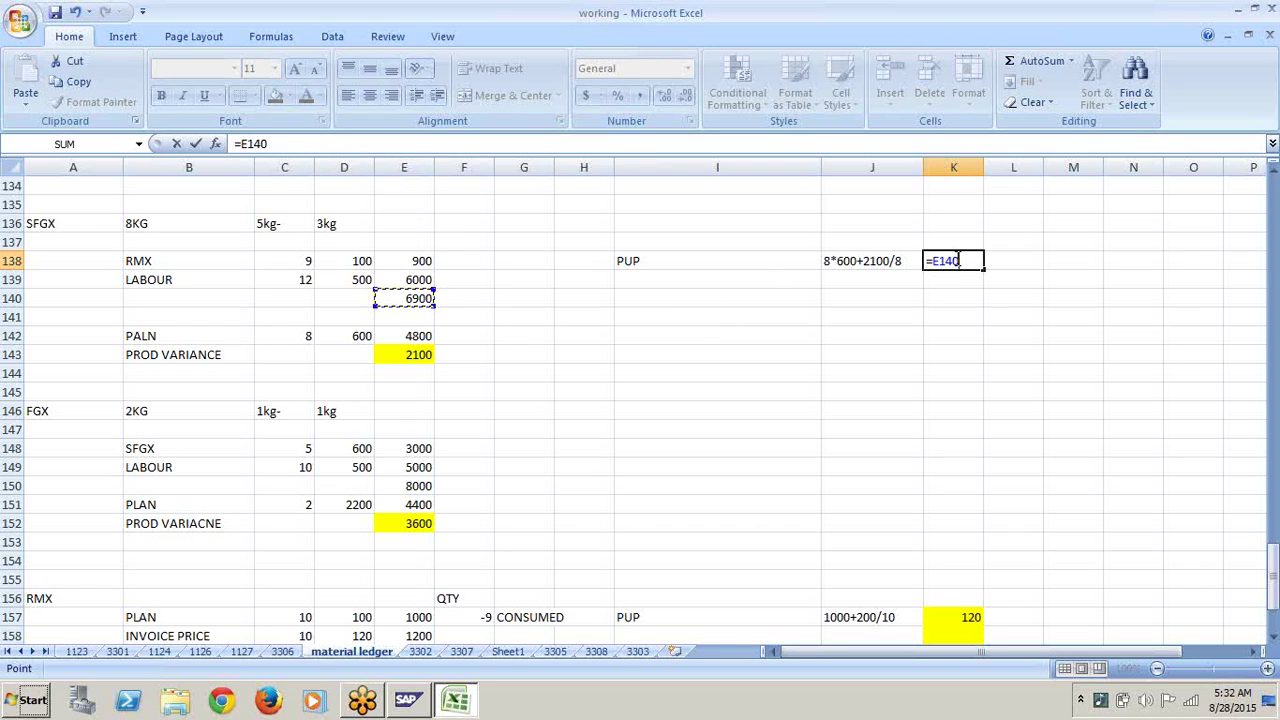
{"action": "type", "text": "/"}
{"action": "left_click", "coordinate": [297, 338]}
{"action": "key", "text": "Return"}
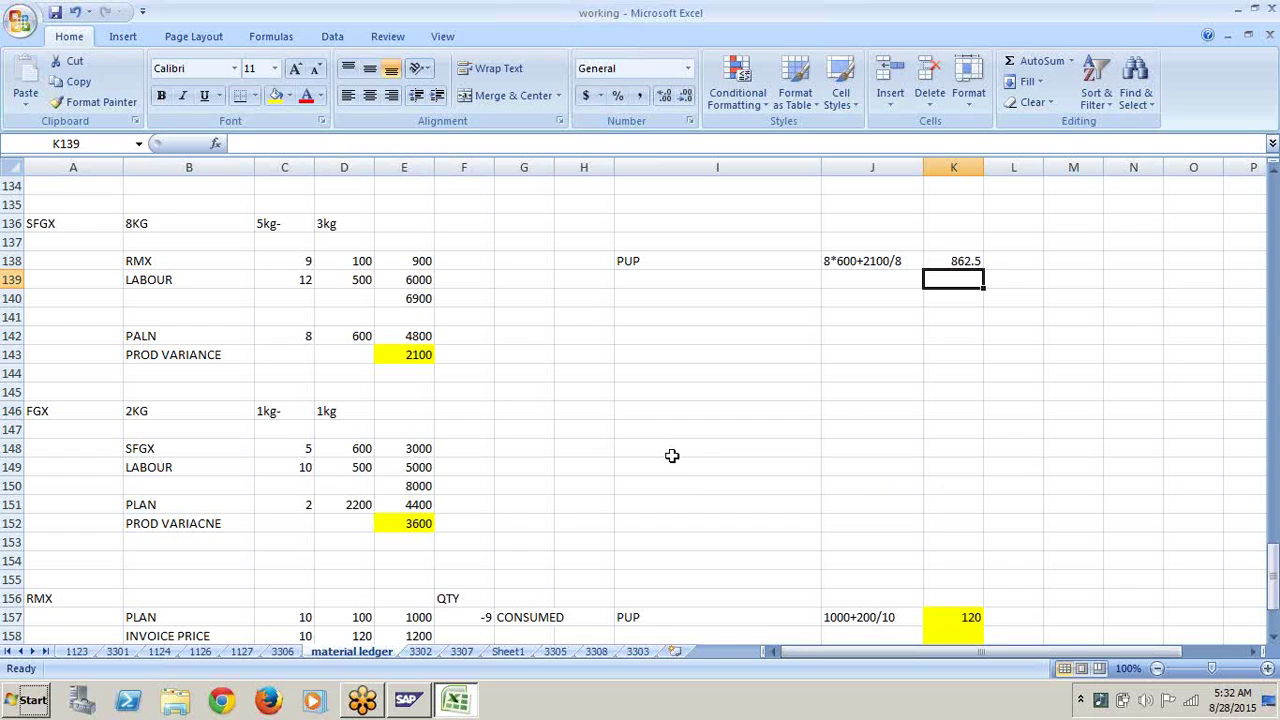
{"action": "left_click", "coordinate": [918, 390]}
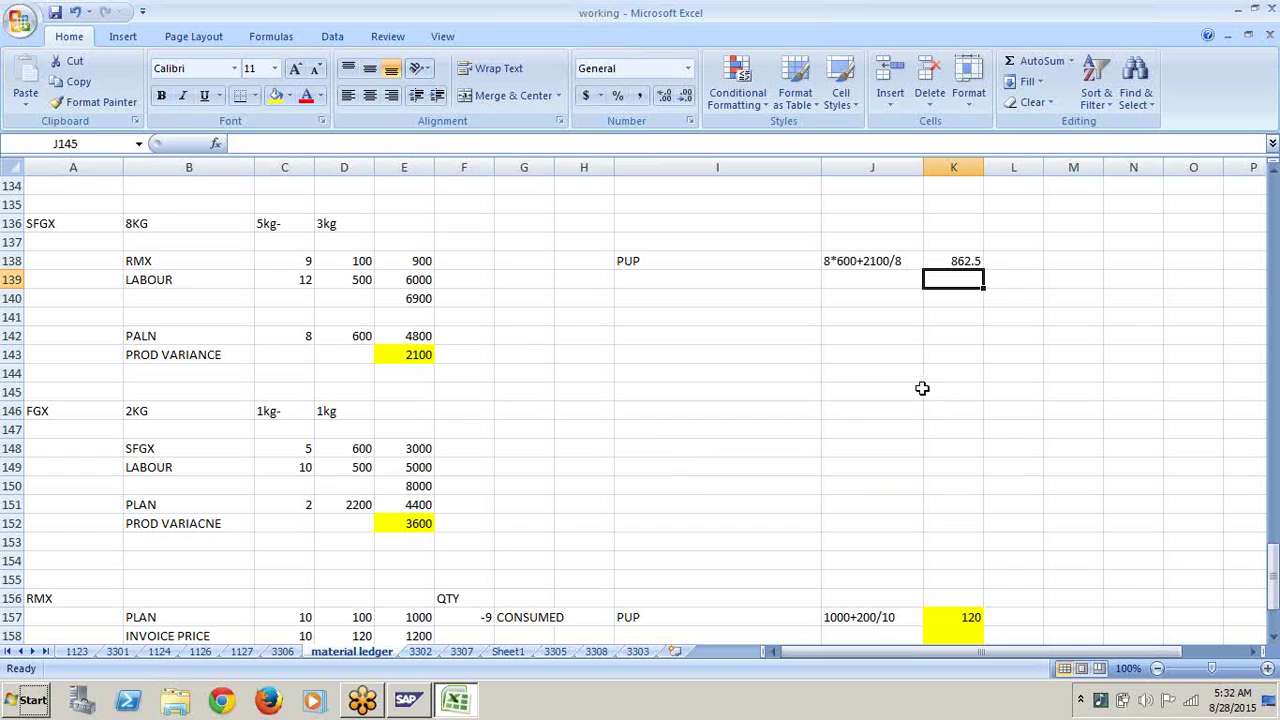
{"action": "left_click", "coordinate": [968, 261]}
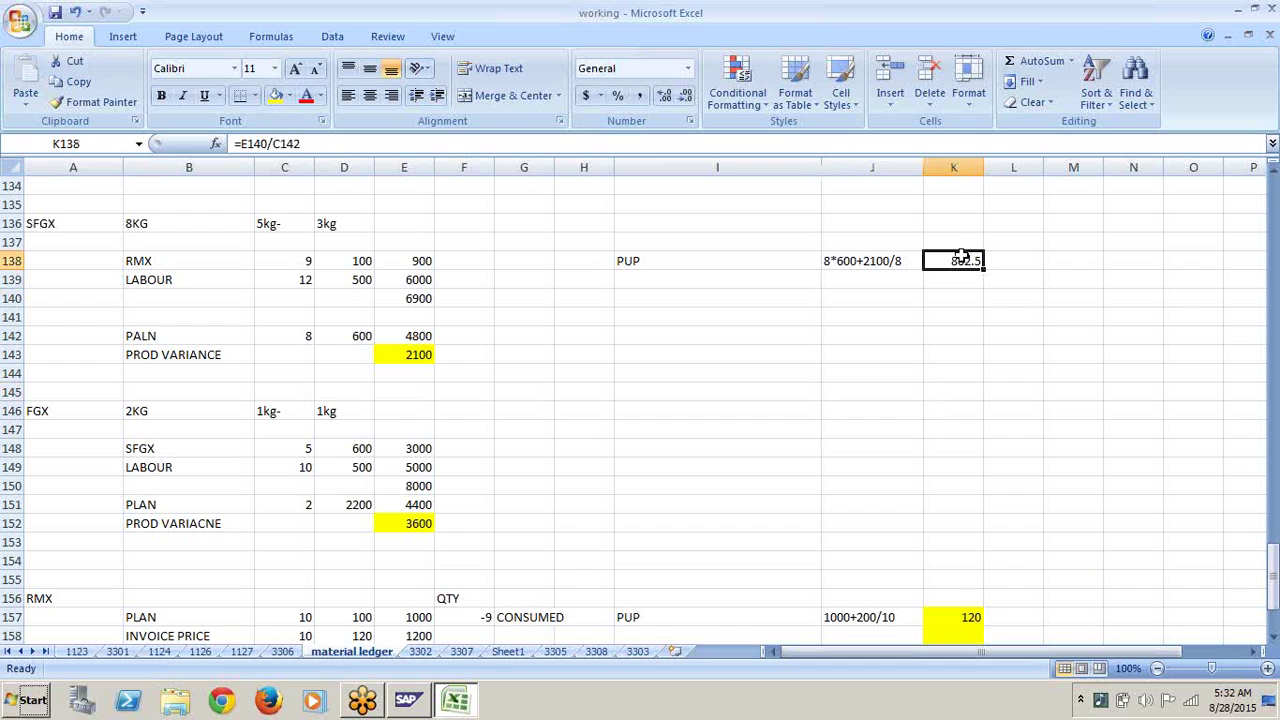
Step: Add the label PRICE VAR ROLLED UP TO NEXT LEVEL in I140 of the SFGX block
{"action": "left_click", "coordinate": [651, 300]}
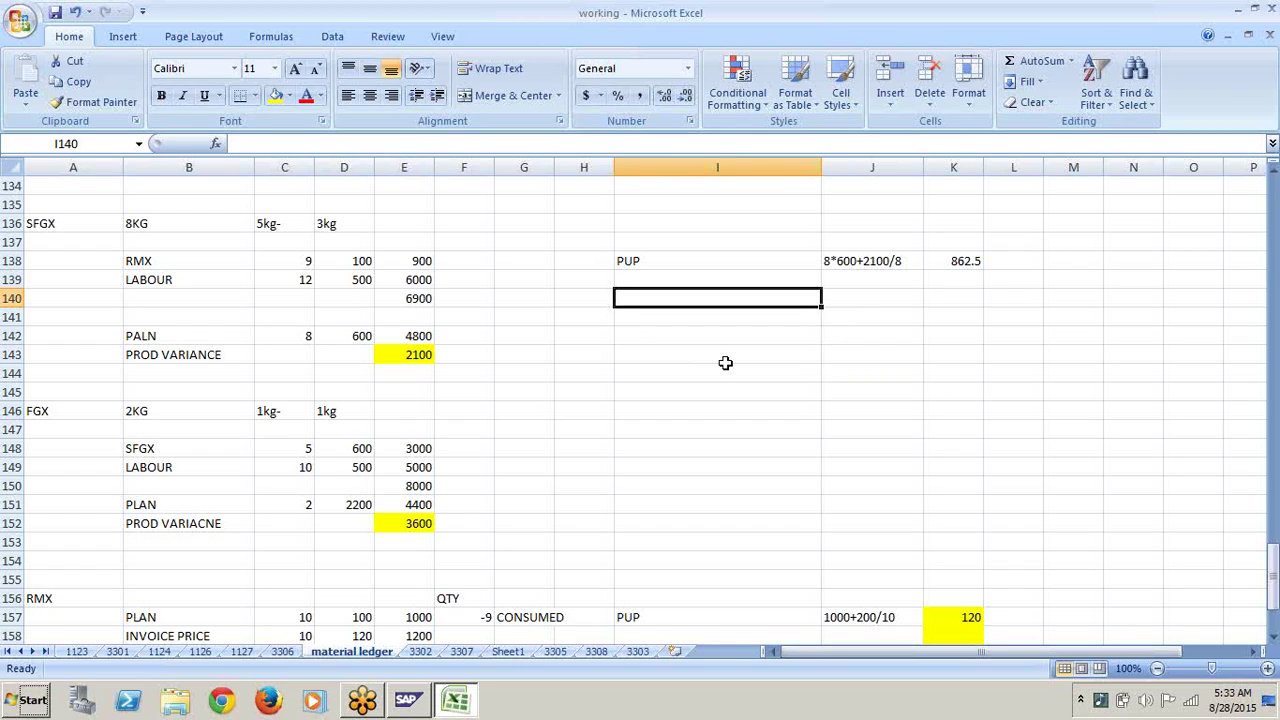
{"action": "type", "text": "PRICE"}
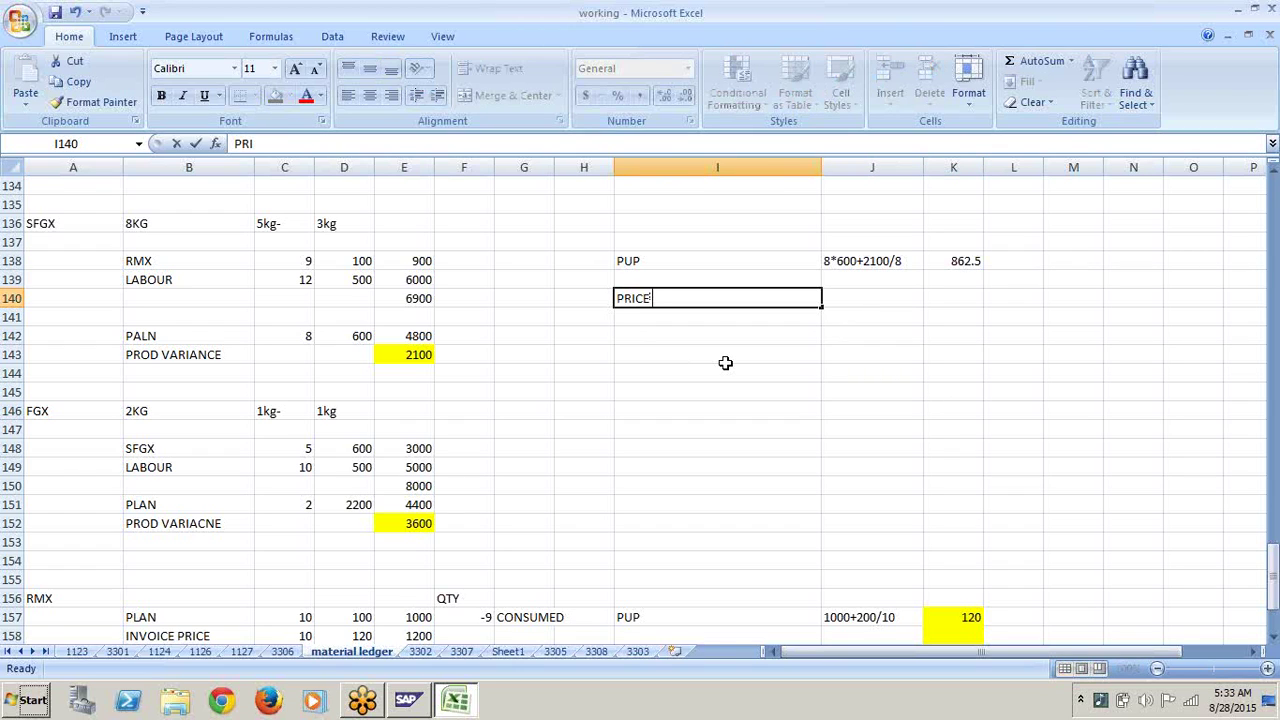
{"action": "type", "text": " VAR RO"}
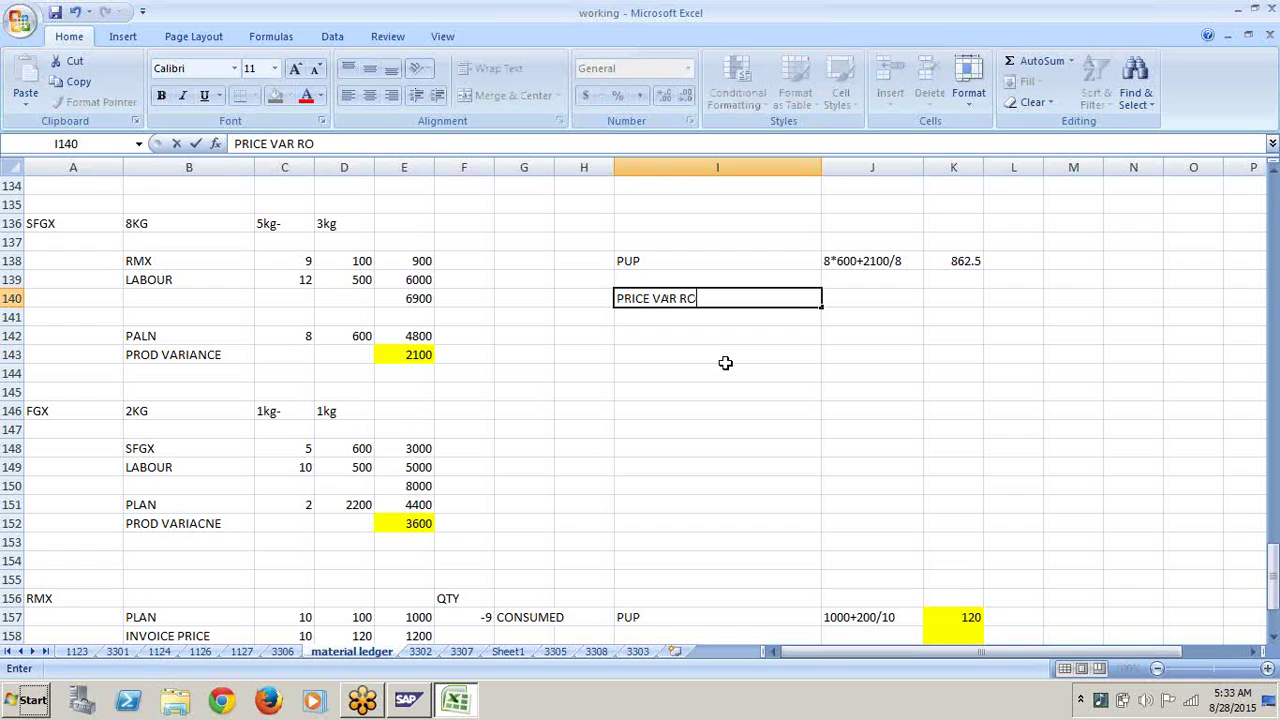
{"action": "type", "text": "LLED UP TO NEXT LEVEL"}
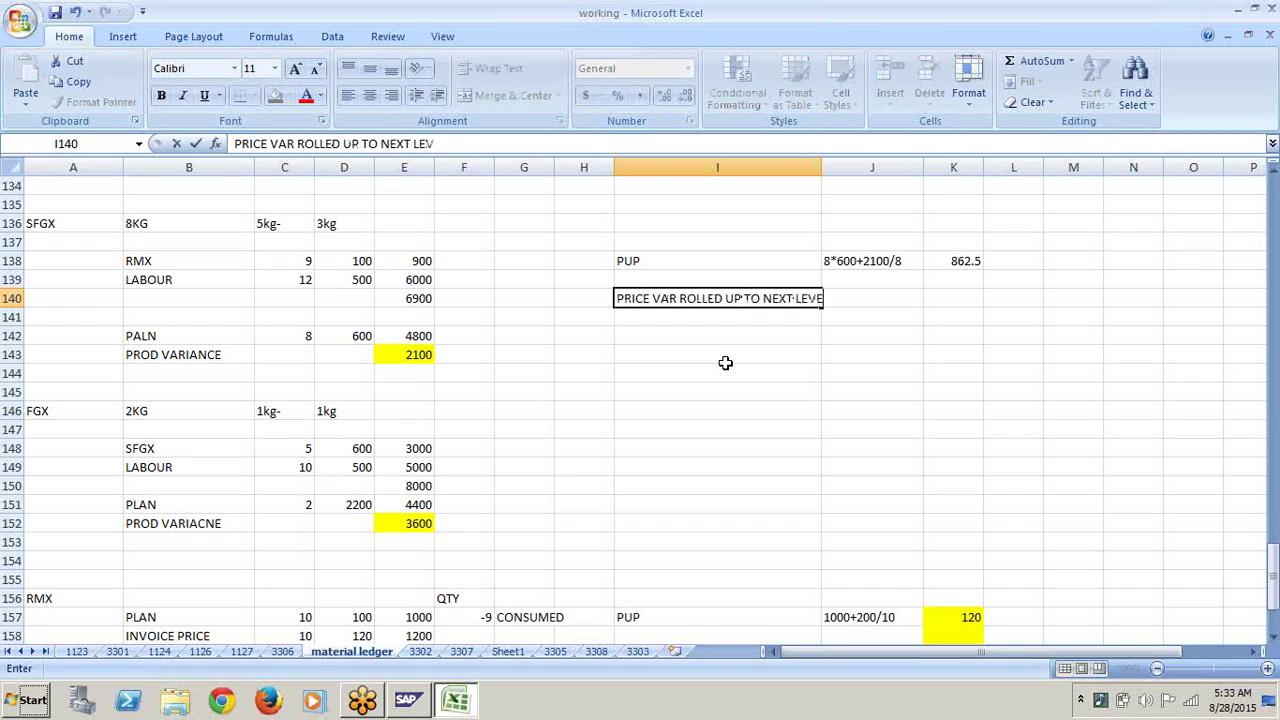
{"action": "left_click", "coordinate": [888, 404]}
Step: Enter the working for the SFGX price variance rolled up as the text 2100*5/8 in J140
{"action": "left_click", "coordinate": [862, 298]}
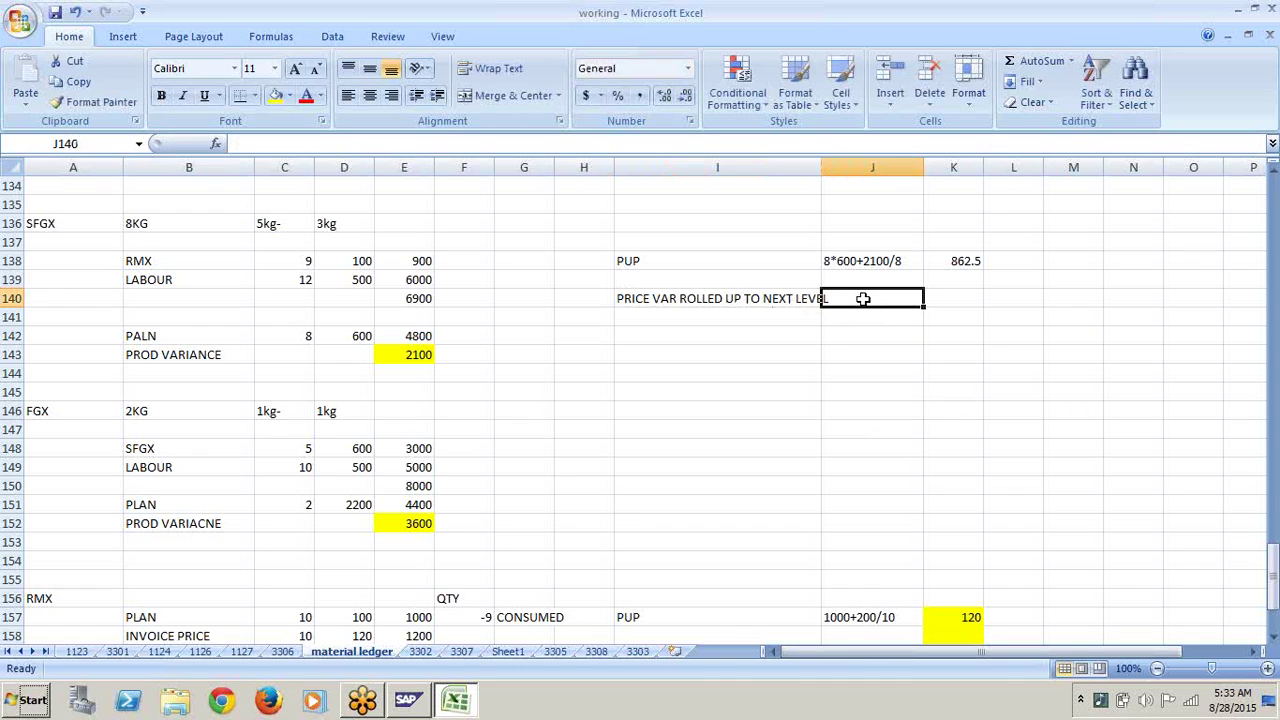
{"action": "type", "text": "2100*"}
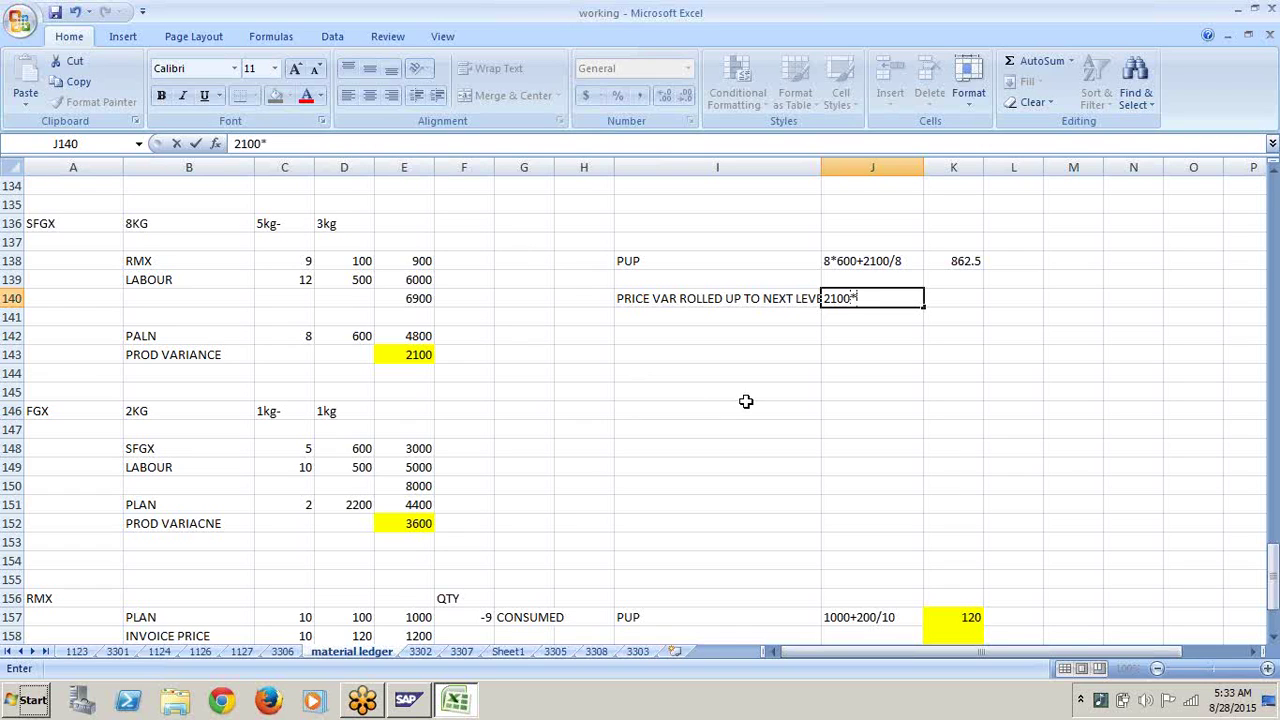
{"action": "type", "text": "5/8"}
Step: Try entering 10500/8 without an equals sign in K140 for the rolled-up SFGX price variance
{"action": "left_click", "coordinate": [953, 300]}
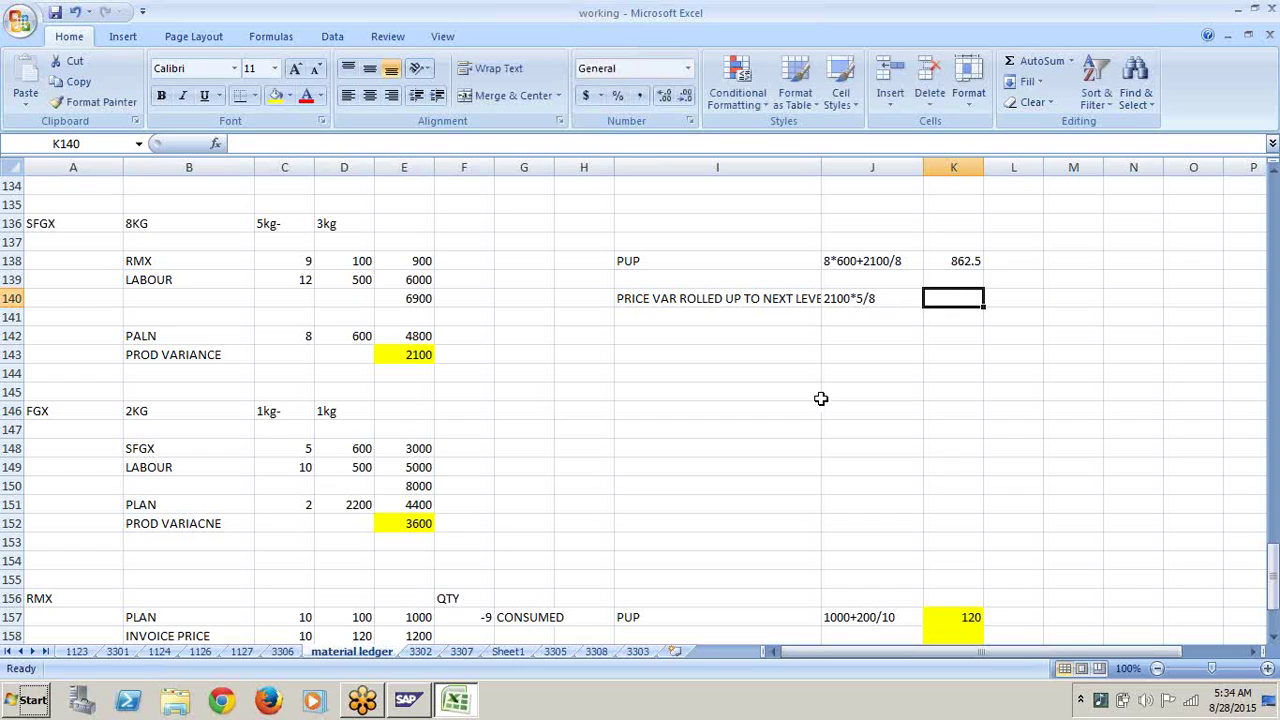
{"action": "type", "text": "1050"}
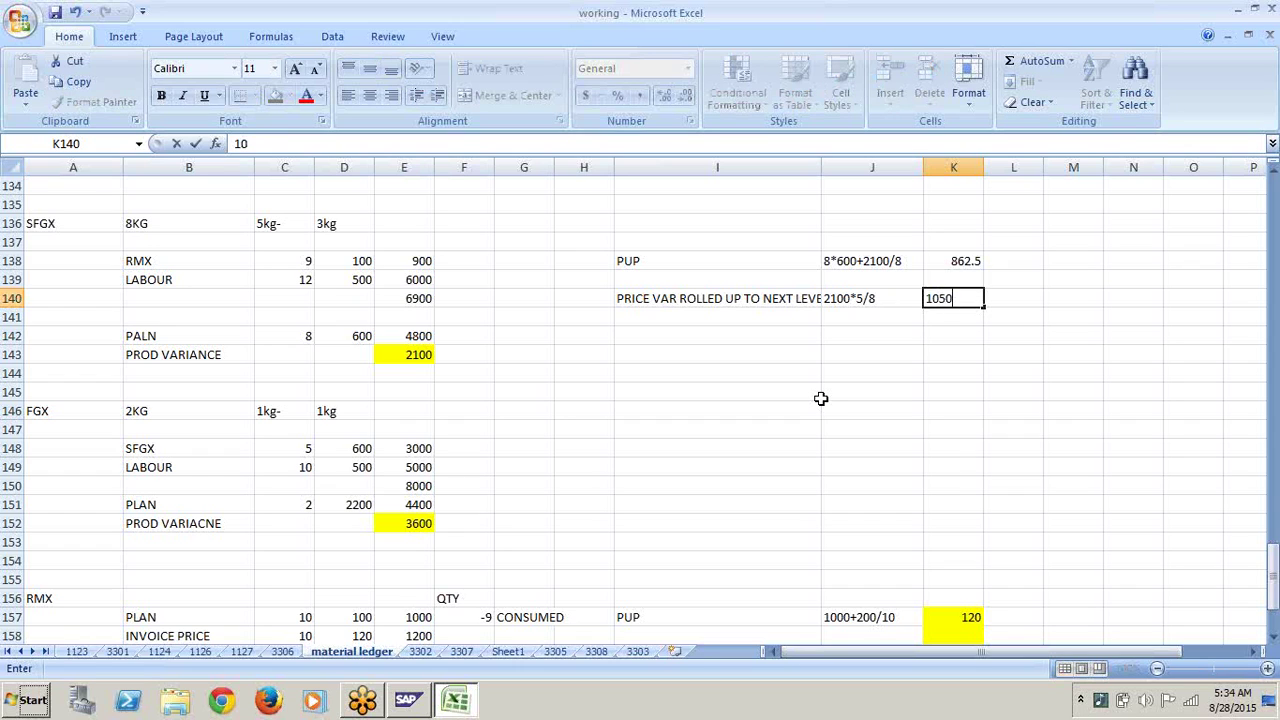
{"action": "type", "text": "0/8"}
{"action": "left_click", "coordinate": [1003, 298]}
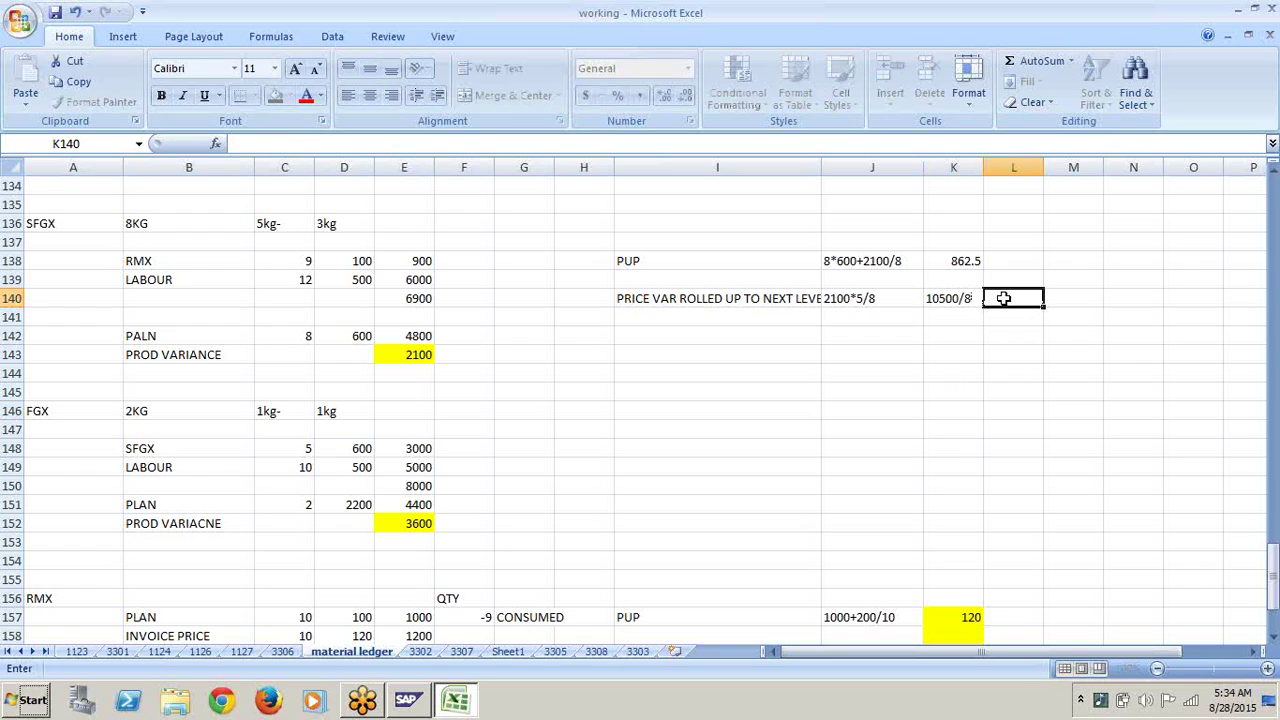
Step: Calculate the SFGX price variance rolled up to the next level in K140 with the formula =10500/8
{"action": "left_click", "coordinate": [952, 300]}
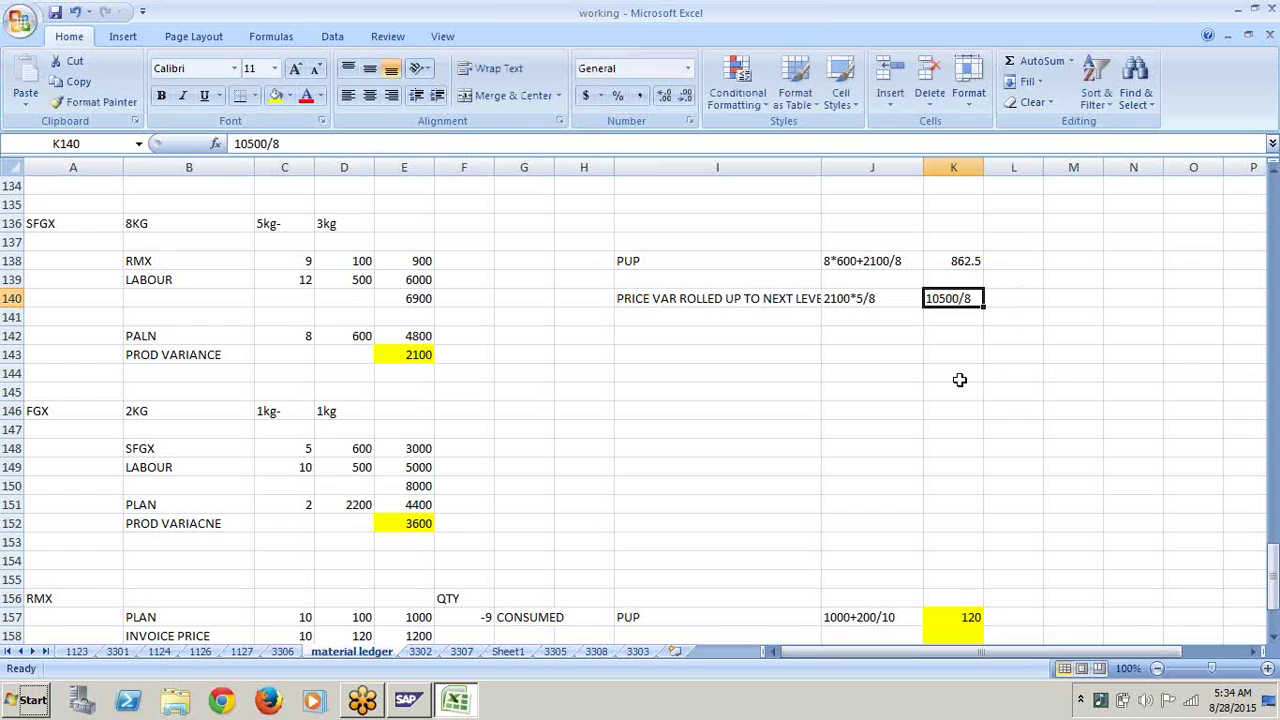
{"action": "type", "text": "=10"}
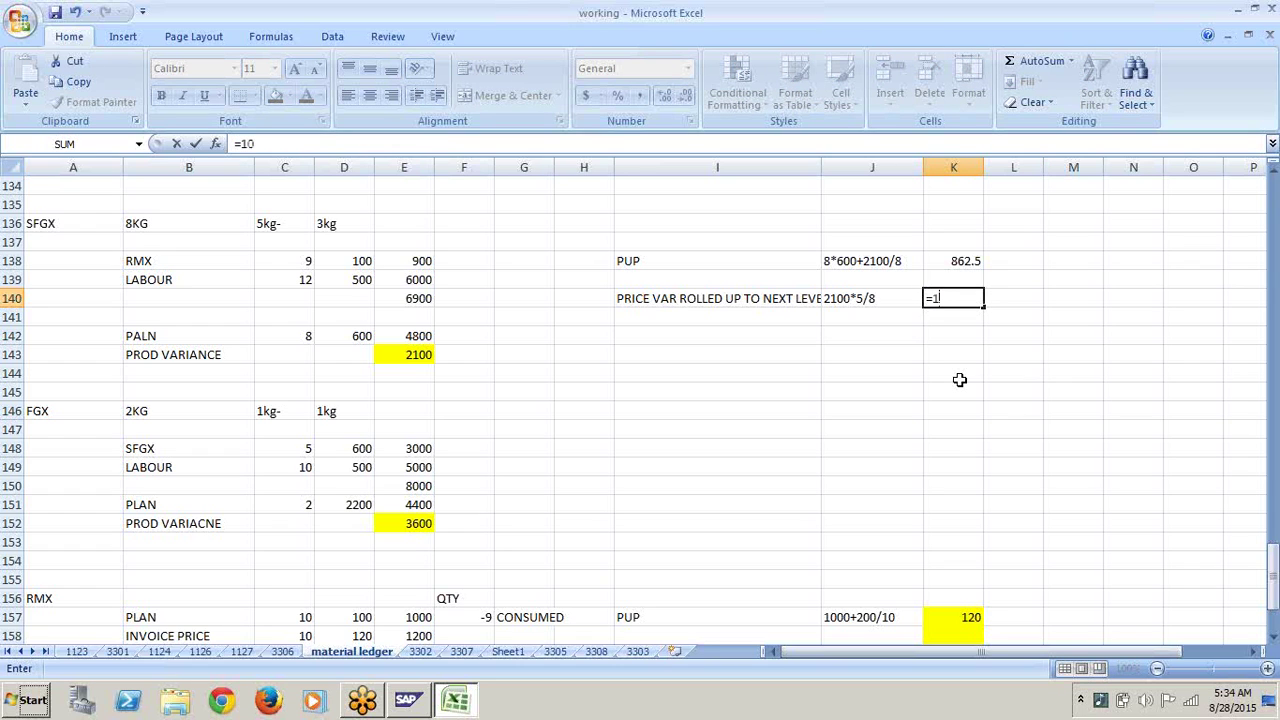
{"action": "type", "text": "500/8"}
{"action": "key", "text": "Return"}
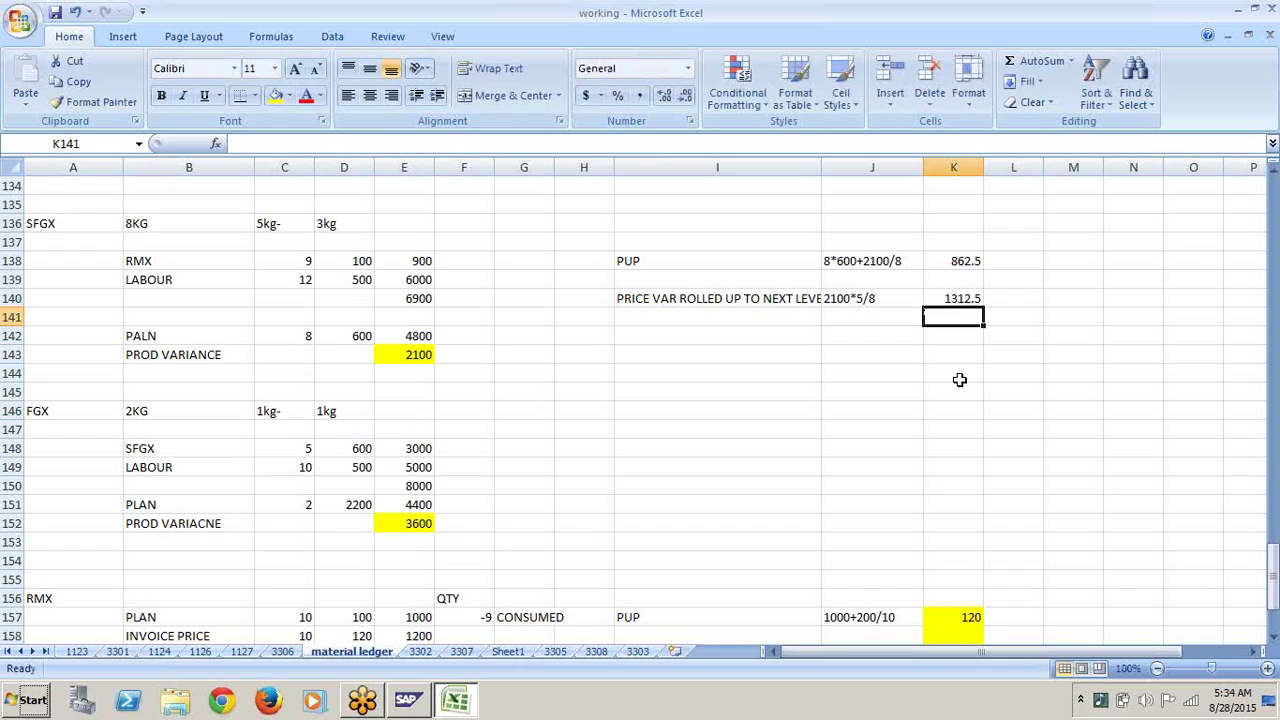
{"action": "left_click", "coordinate": [960, 296]}
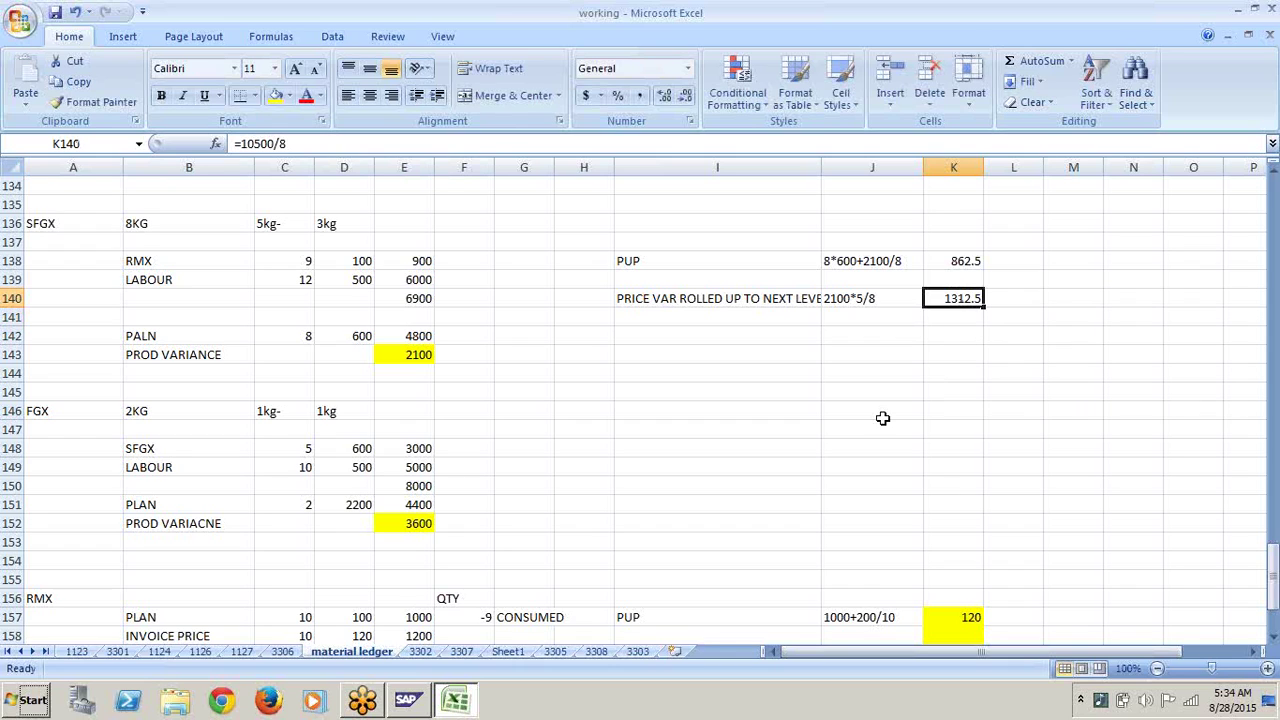
Step: Add the label PRICE VAR ADDED TO STOCK in I142 with its working as the text 2100*3/8 in J142
{"action": "left_click", "coordinate": [706, 300]}
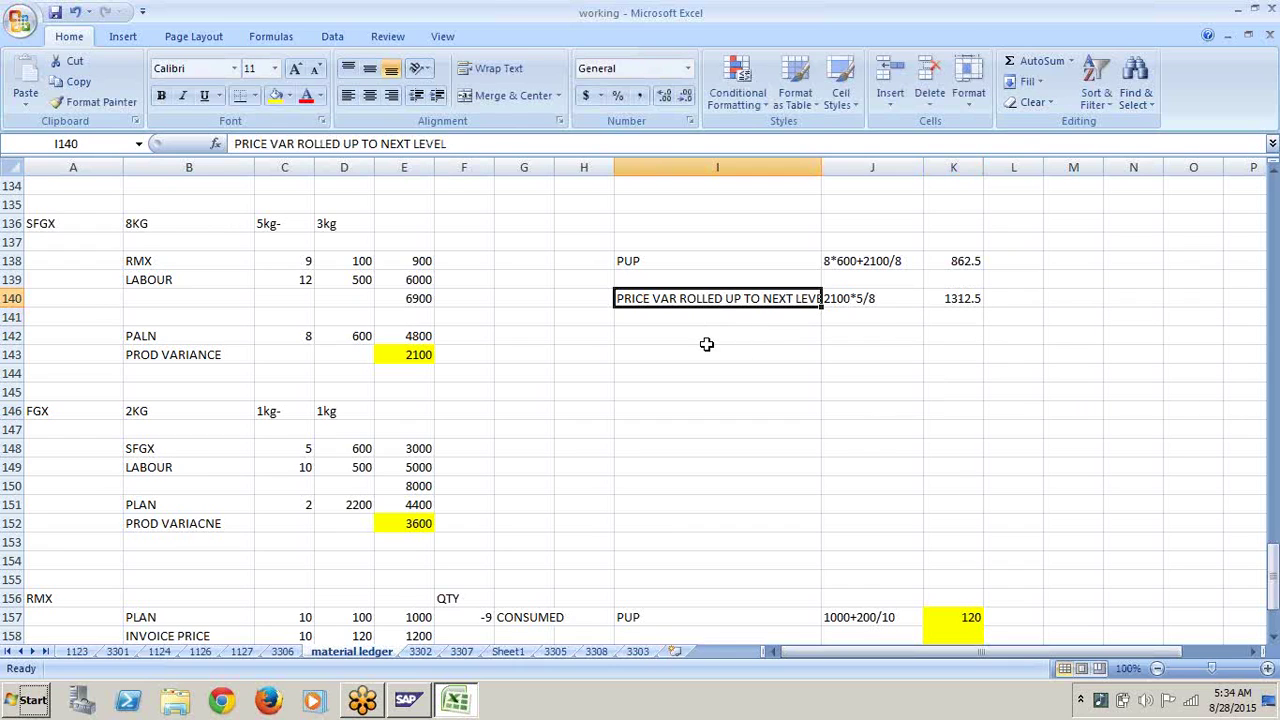
{"action": "left_click", "coordinate": [746, 338]}
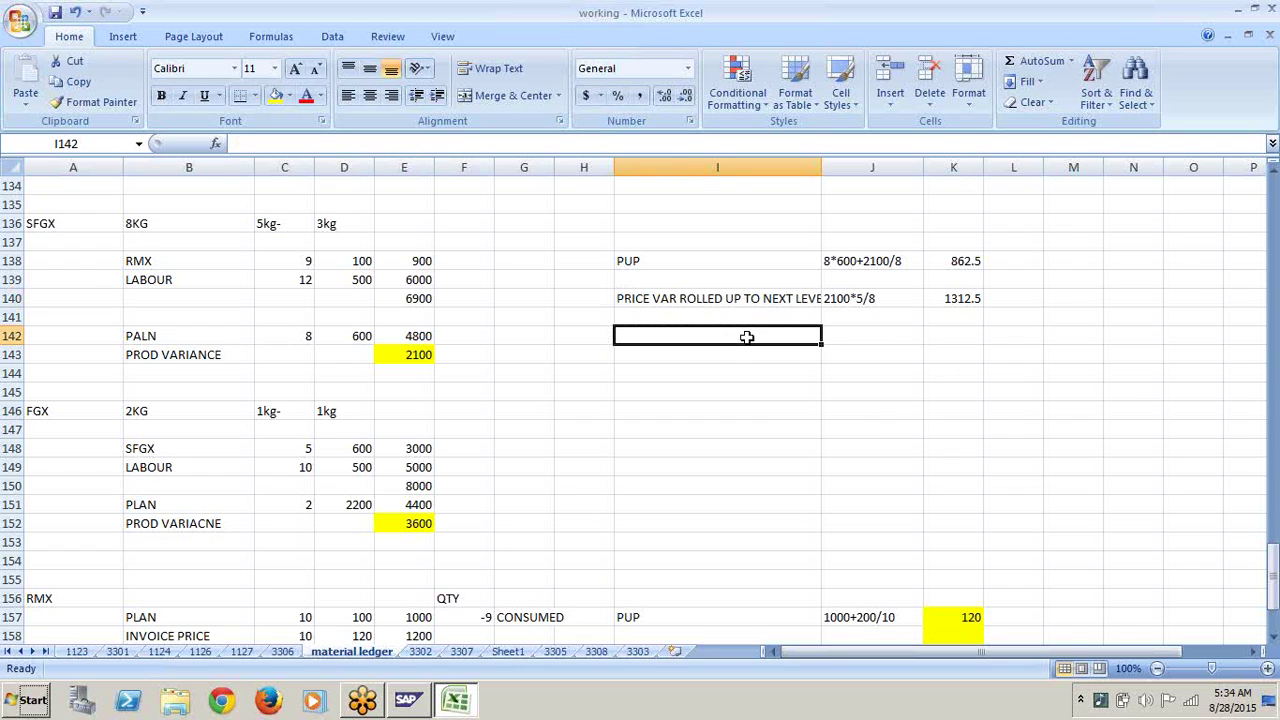
{"action": "type", "text": "PRIC"}
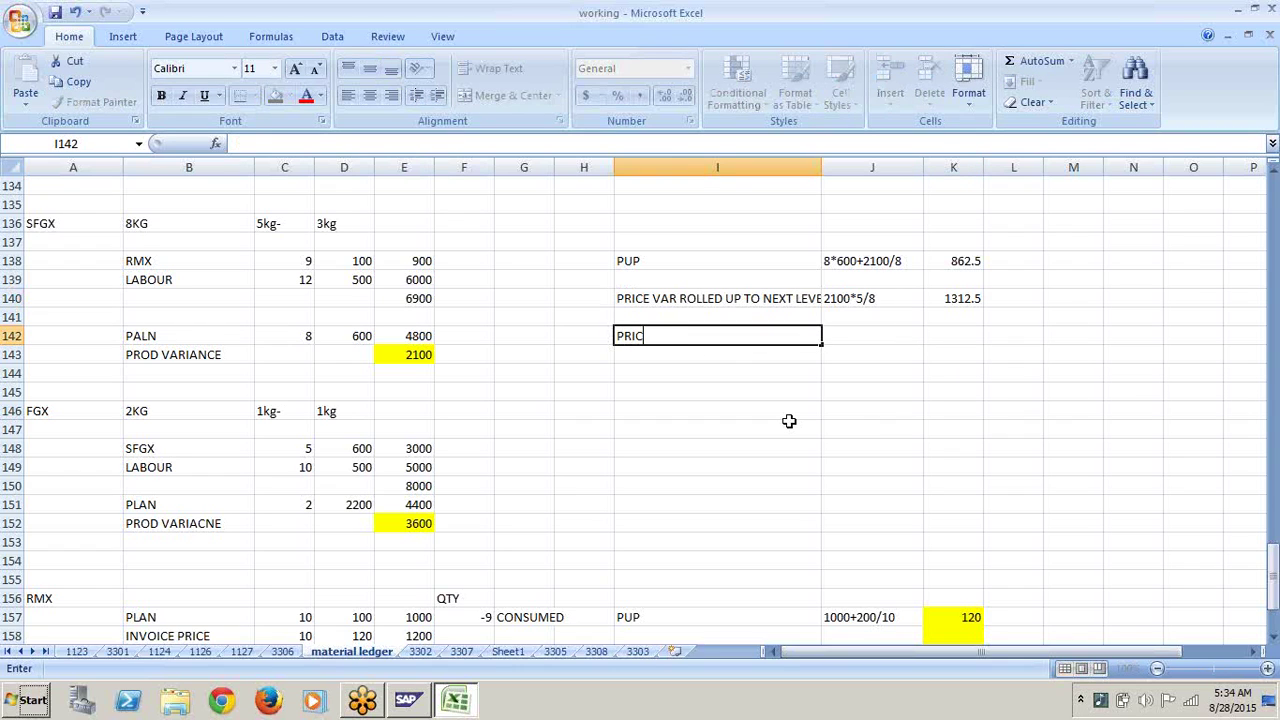
{"action": "type", "text": "E VAR ADD"}
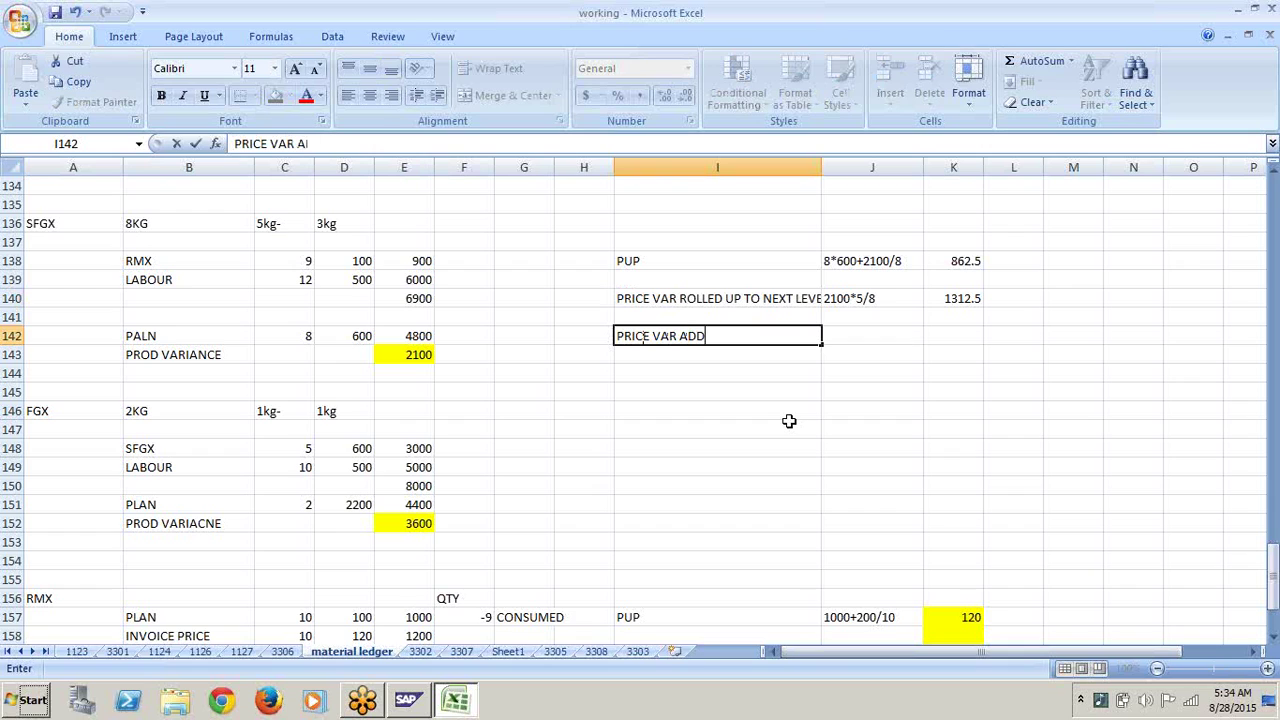
{"action": "type", "text": "ED TO STO"}
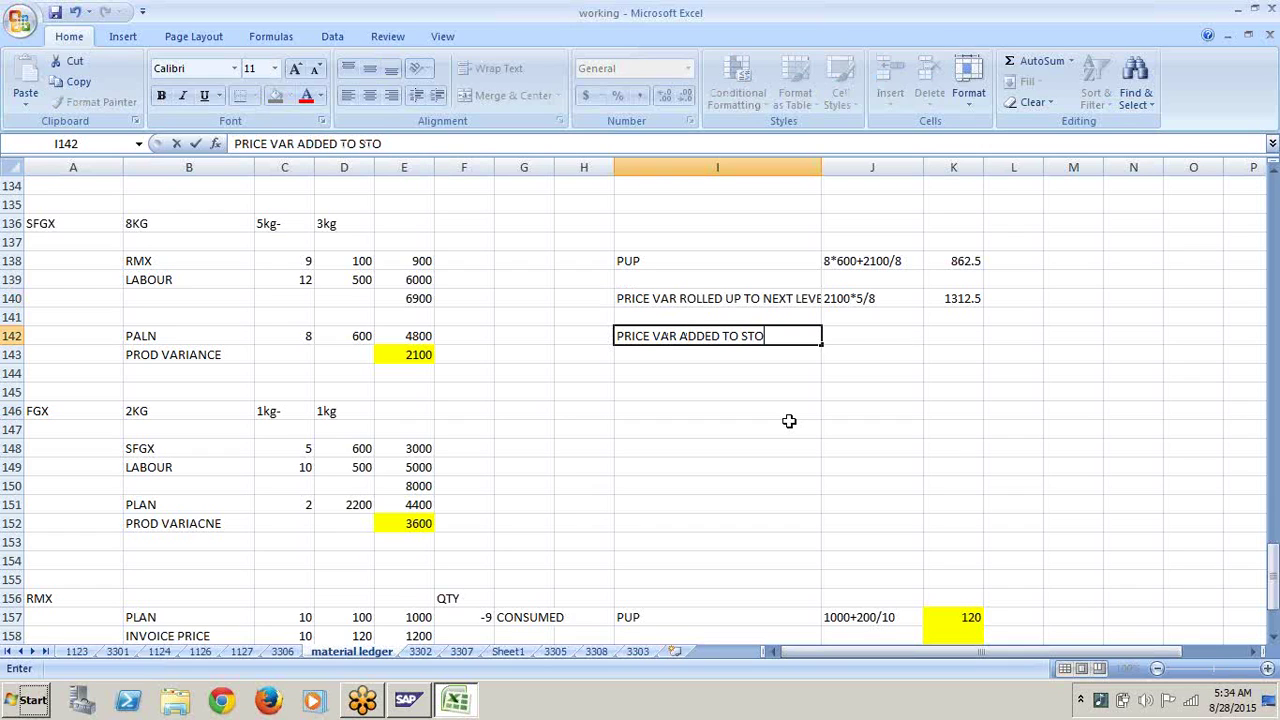
{"action": "type", "text": "CK"}
{"action": "left_click", "coordinate": [851, 337]}
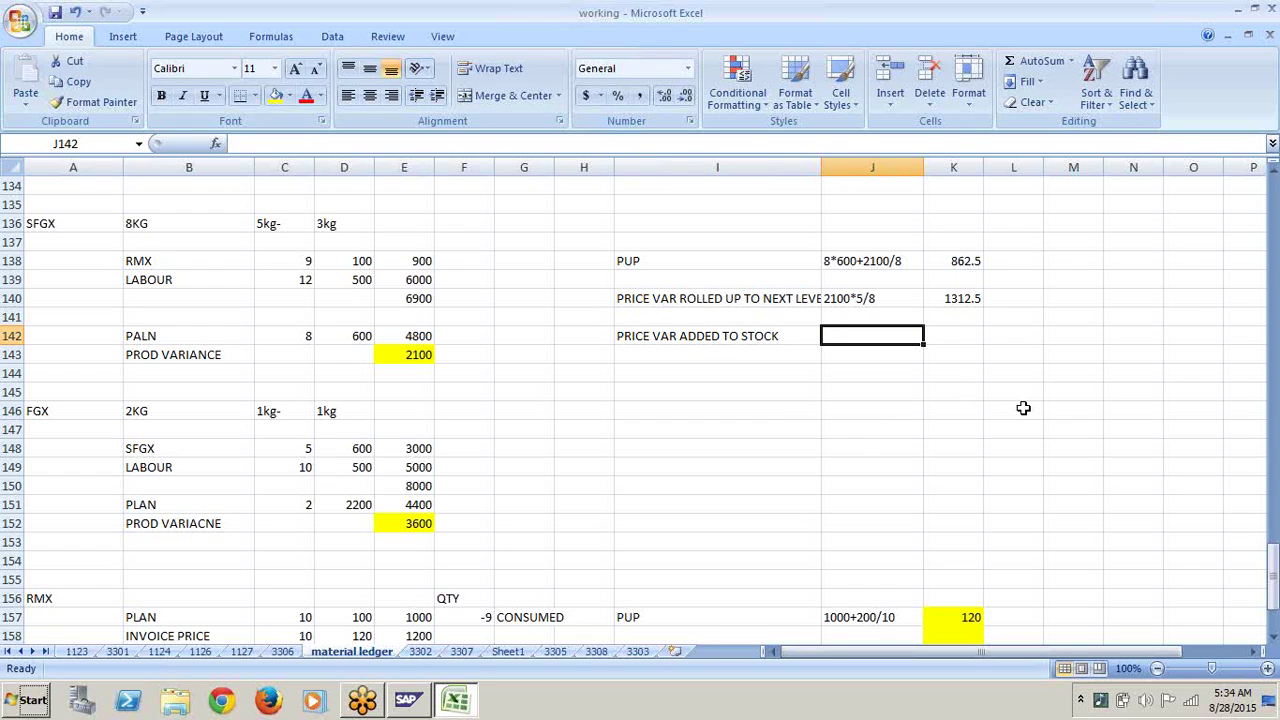
{"action": "type", "text": "2100"}
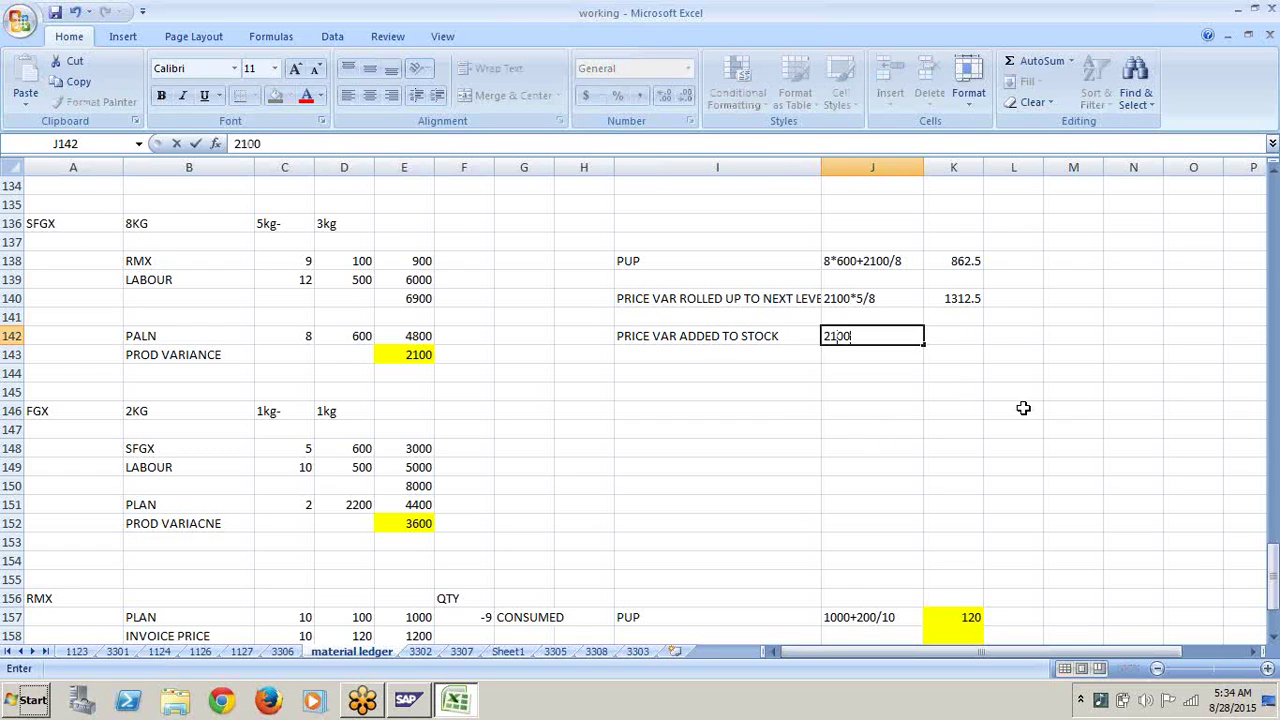
{"action": "type", "text": "*3/8"}
Step: Calculate the SFGX price variance added to stock in K142 with =6300/8, and fill K138:K142 yellow
{"action": "left_click", "coordinate": [949, 335]}
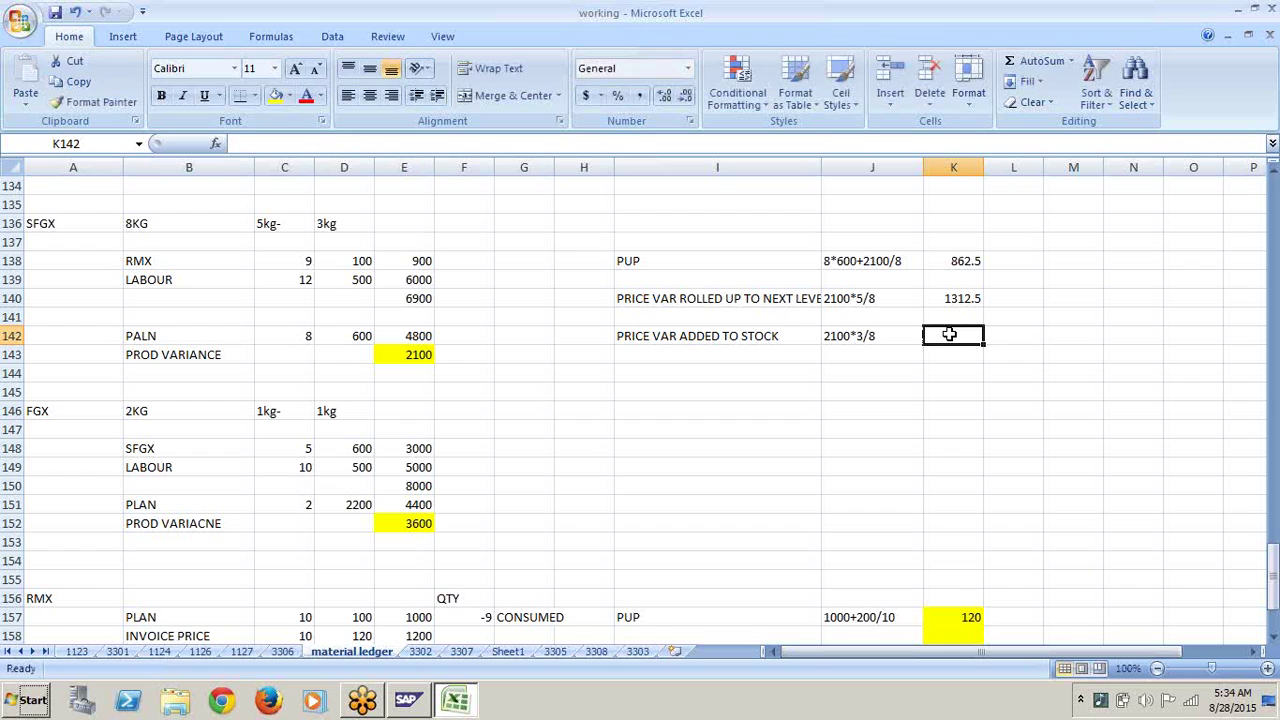
{"action": "type", "text": "=3"}
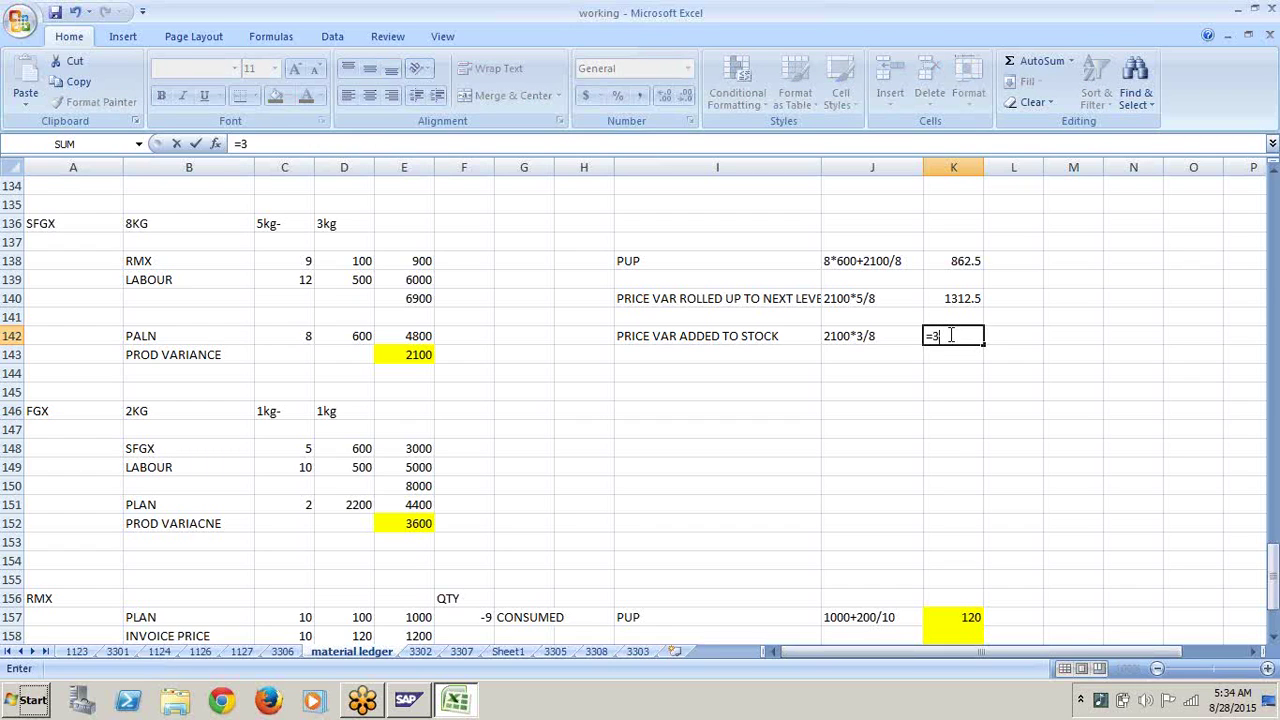
{"action": "key", "text": "BackSpace"}
{"action": "type", "text": "6300/8"}
{"action": "key", "text": "Return"}
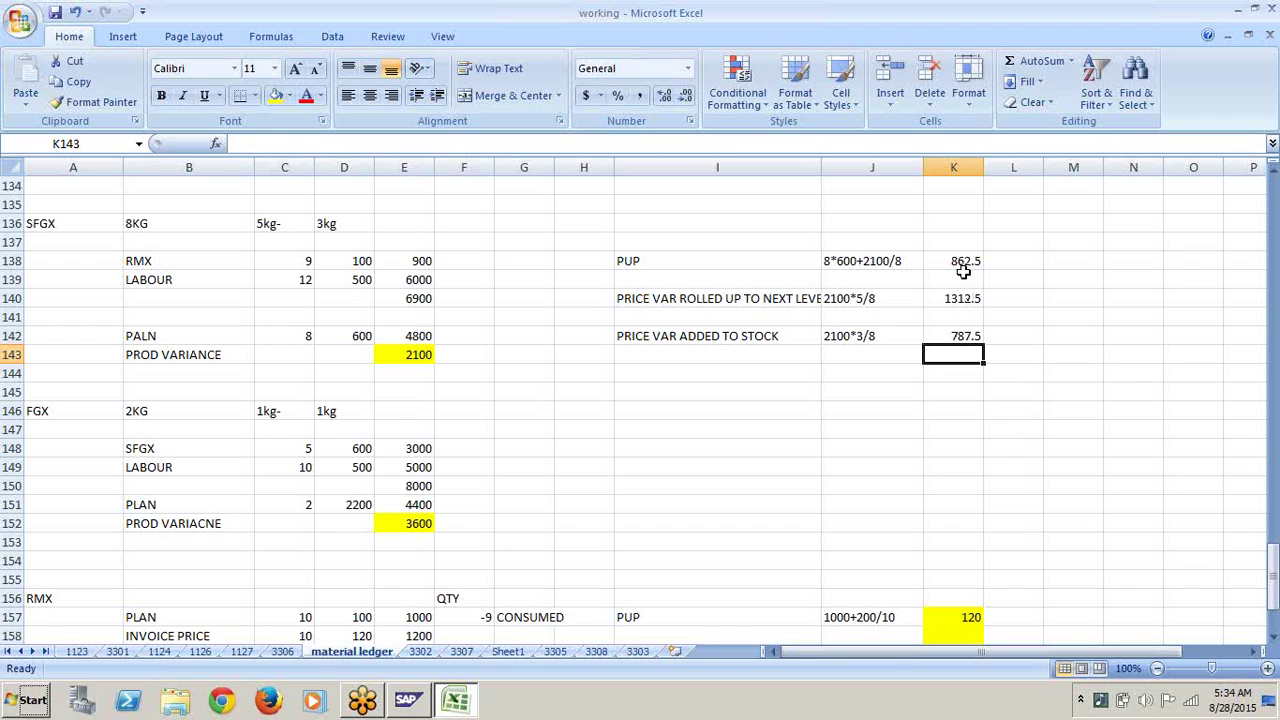
{"action": "left_click_drag", "start_coordinate": [963, 262], "coordinate": [965, 330]}
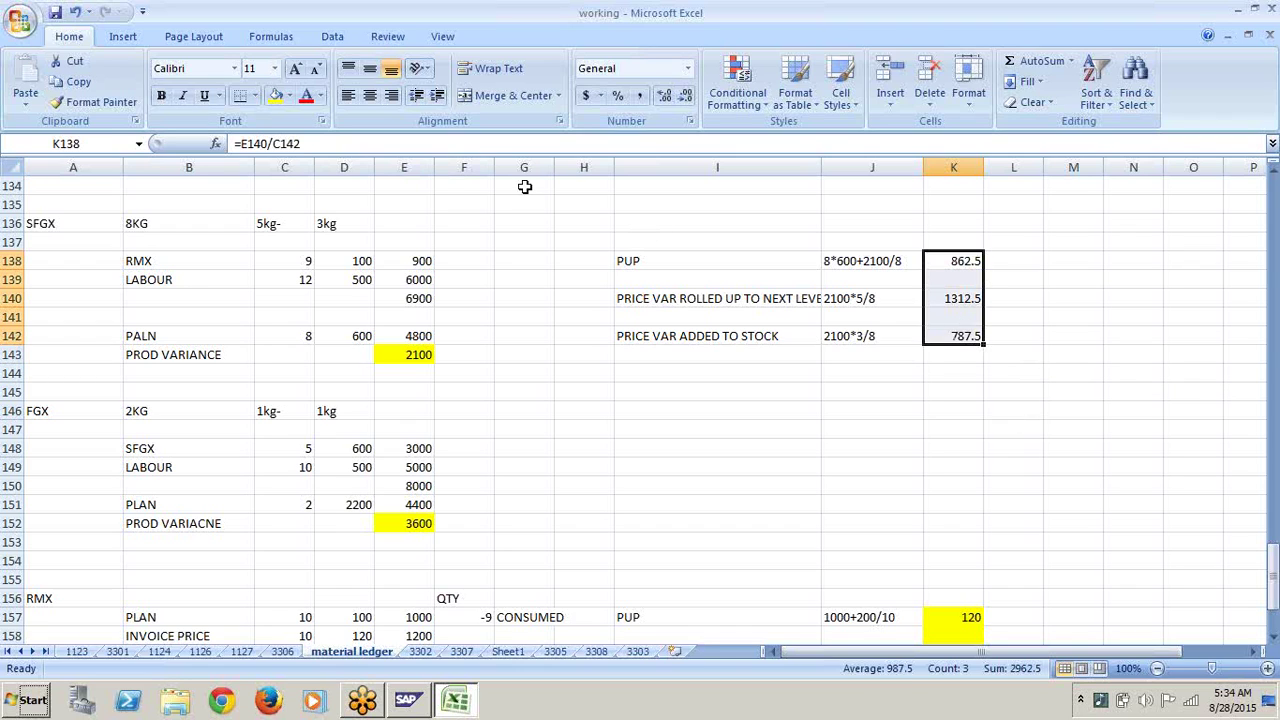
{"action": "left_click", "coordinate": [275, 97]}
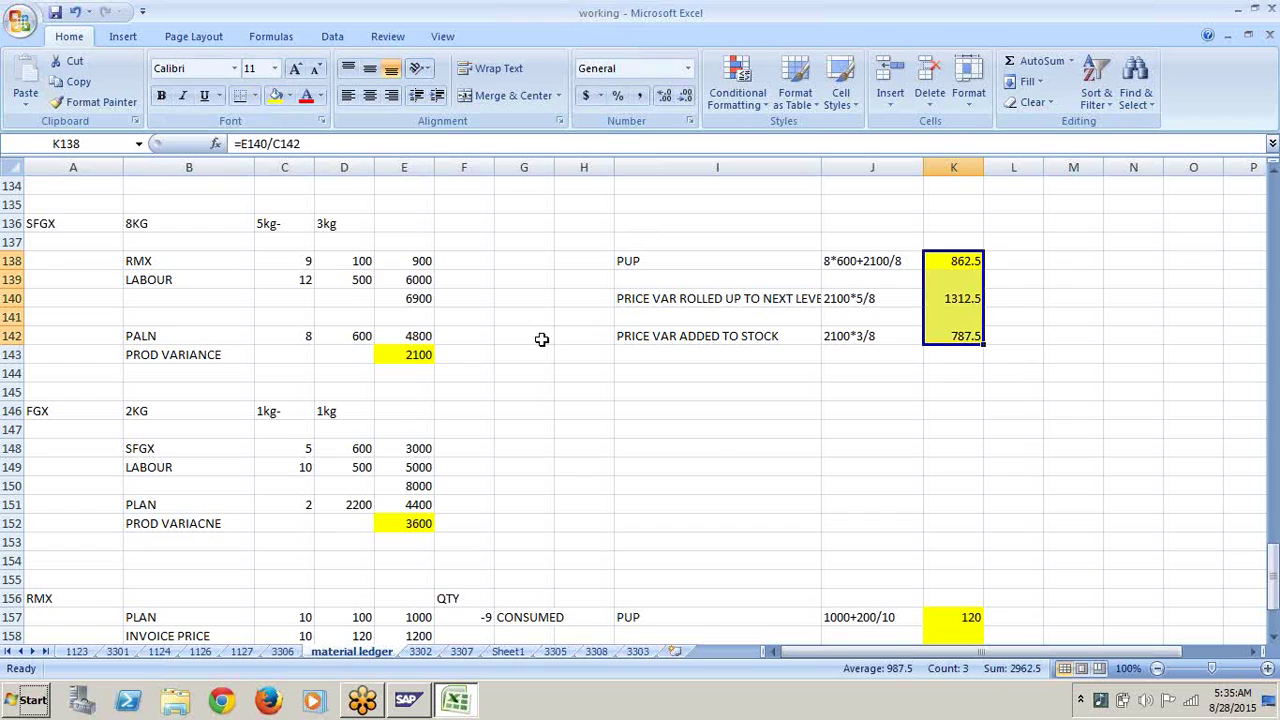
Step: Add the label PUP in I148 of the FGX block
{"action": "left_click", "coordinate": [743, 452]}
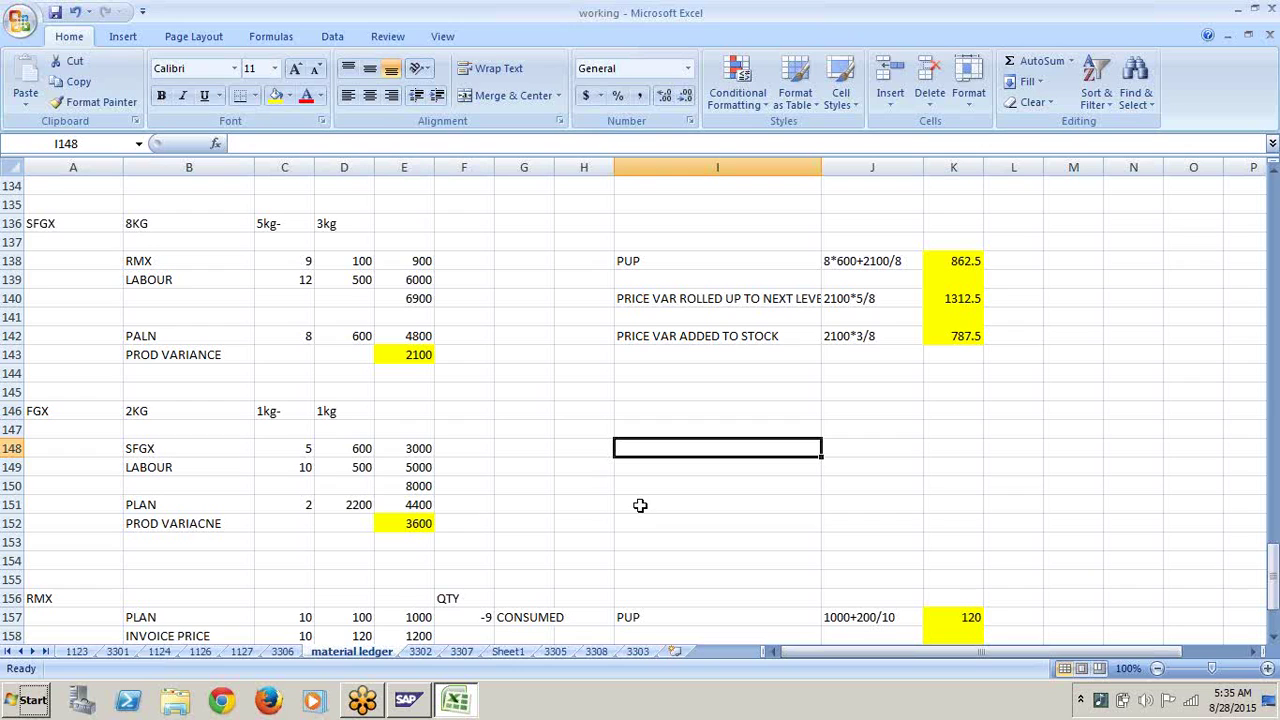
{"action": "type", "text": "P"}
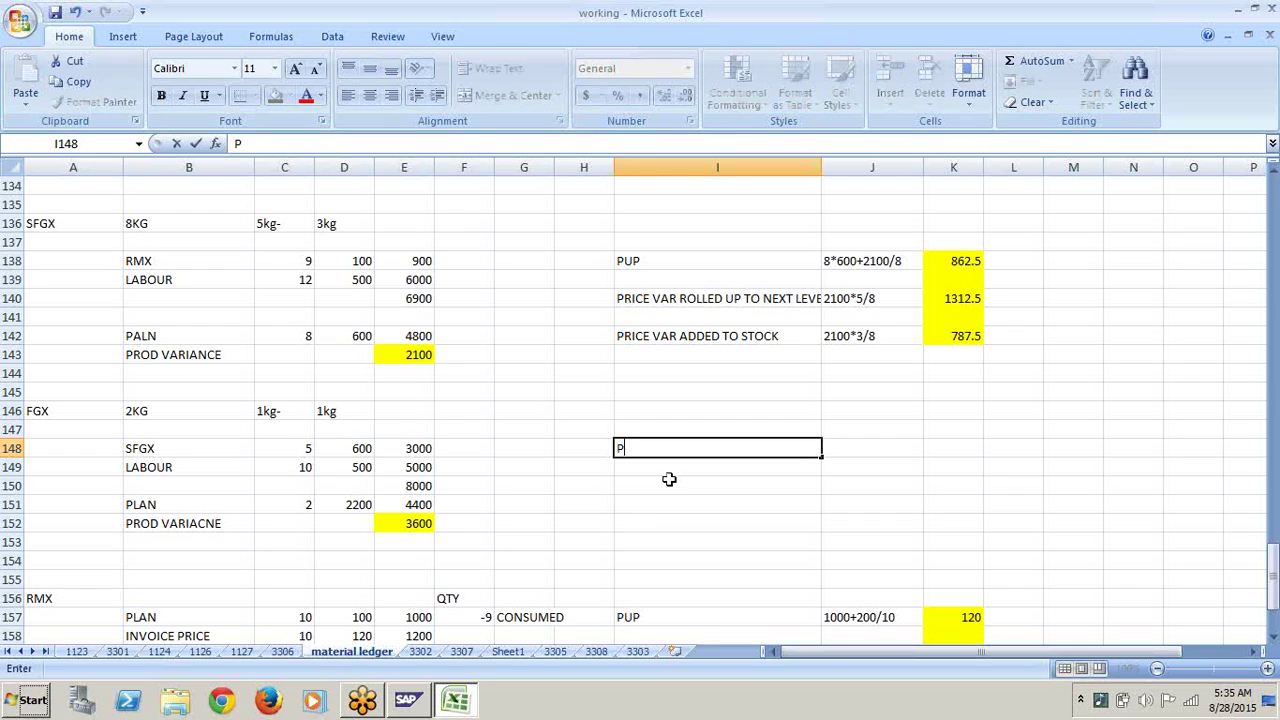
{"action": "type", "text": "UP"}
Step: Enter the PUP working for FGX as the text 2*2200+3600/2 in J148
{"action": "left_click", "coordinate": [869, 448]}
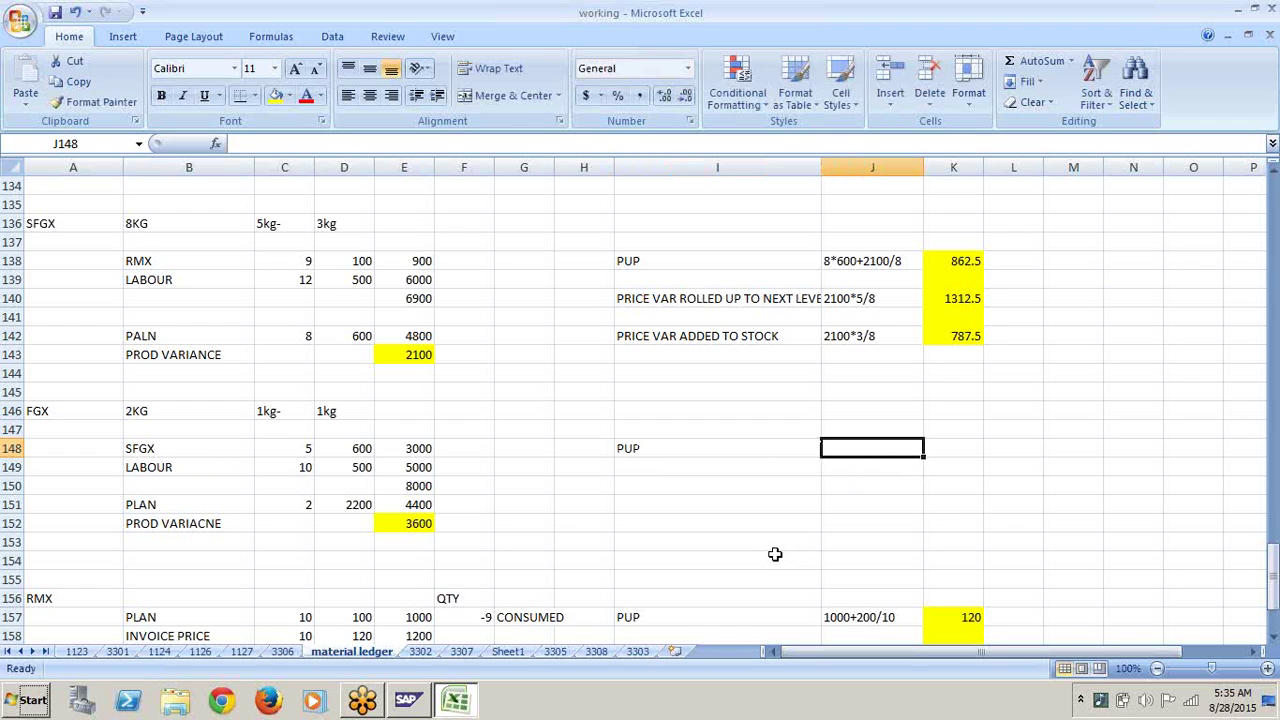
{"action": "left_click", "coordinate": [421, 506]}
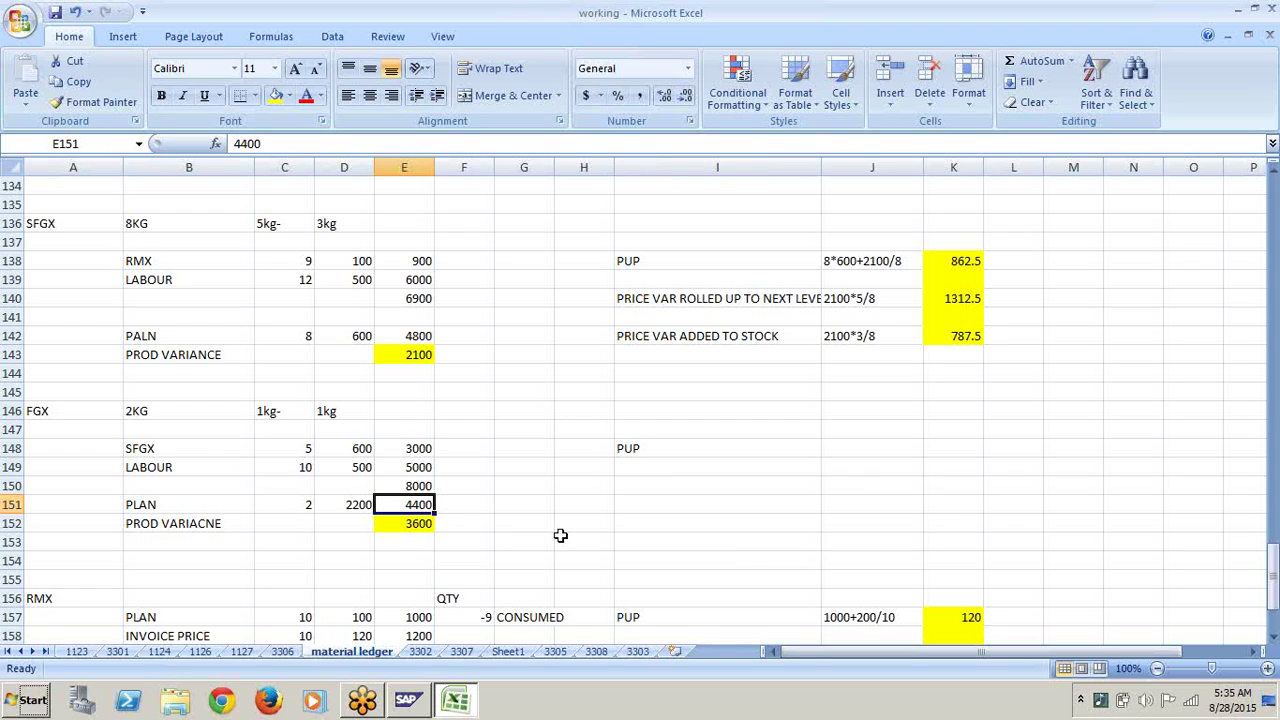
{"action": "left_click", "coordinate": [857, 447]}
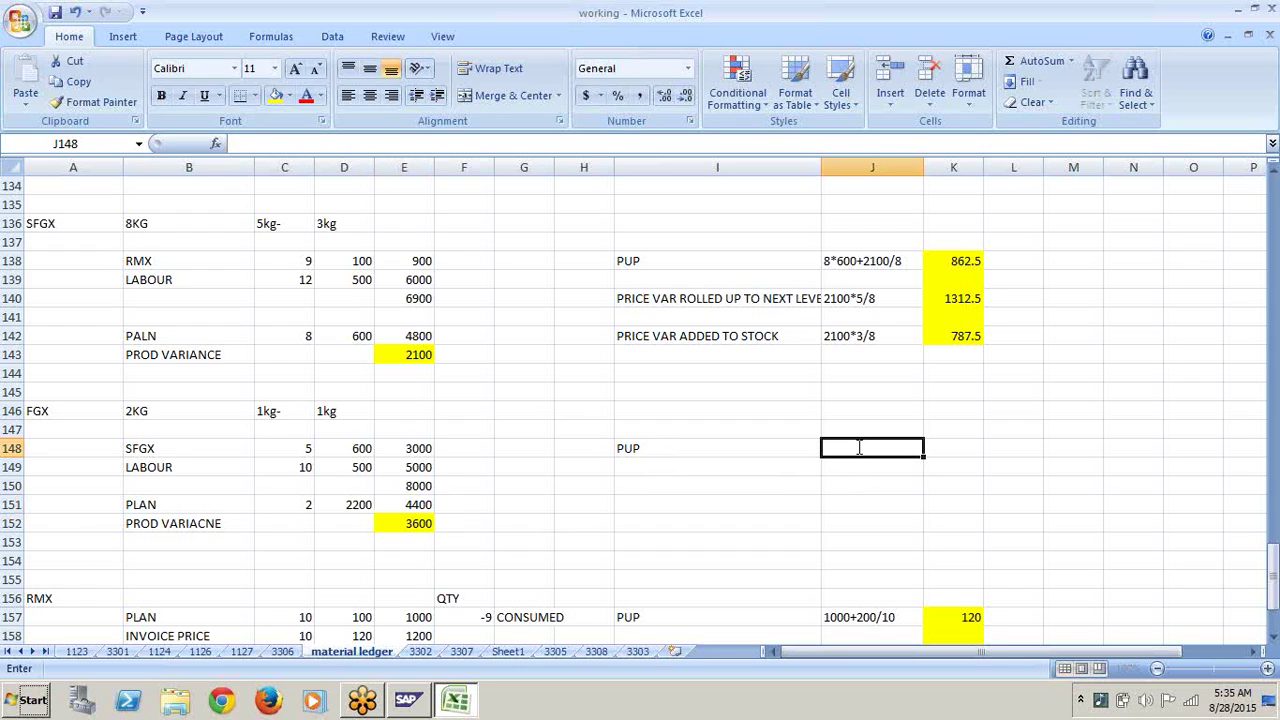
{"action": "type", "text": "44"}
{"action": "key", "text": "BackSpace"}
{"action": "key", "text": "BackSpace"}
{"action": "type", "text": "2"}
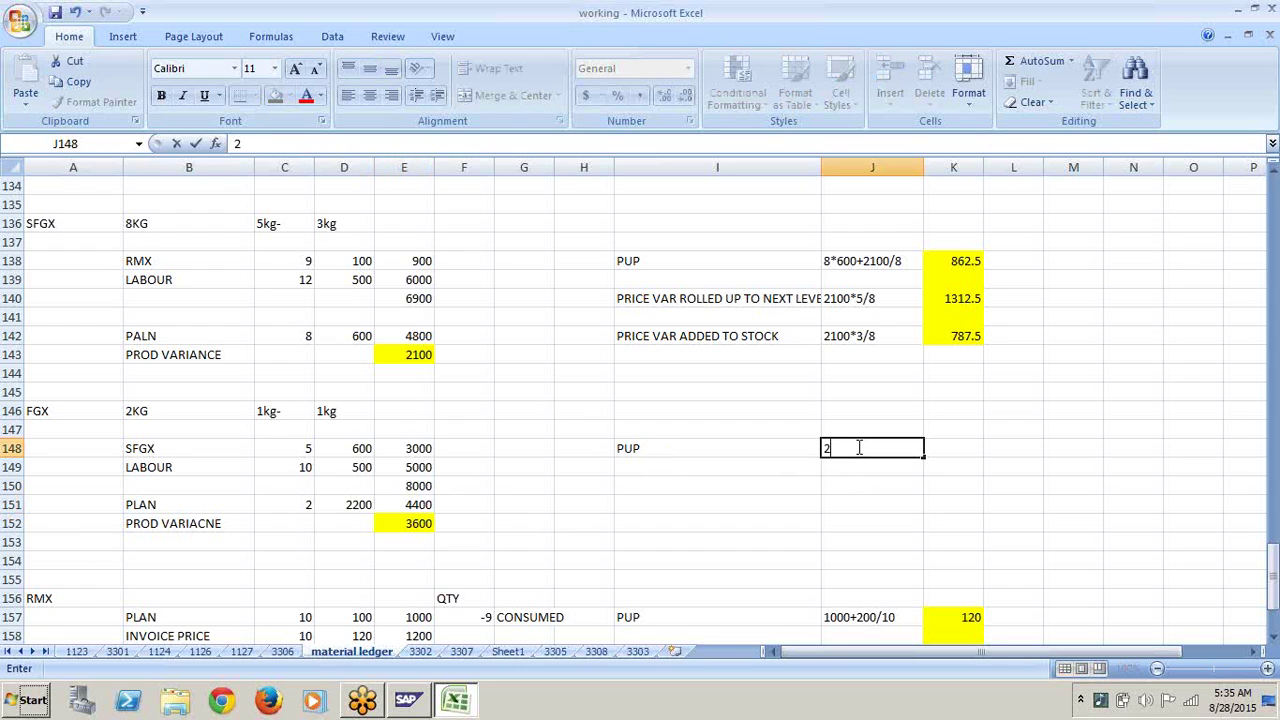
{"action": "type", "text": "*2200+"}
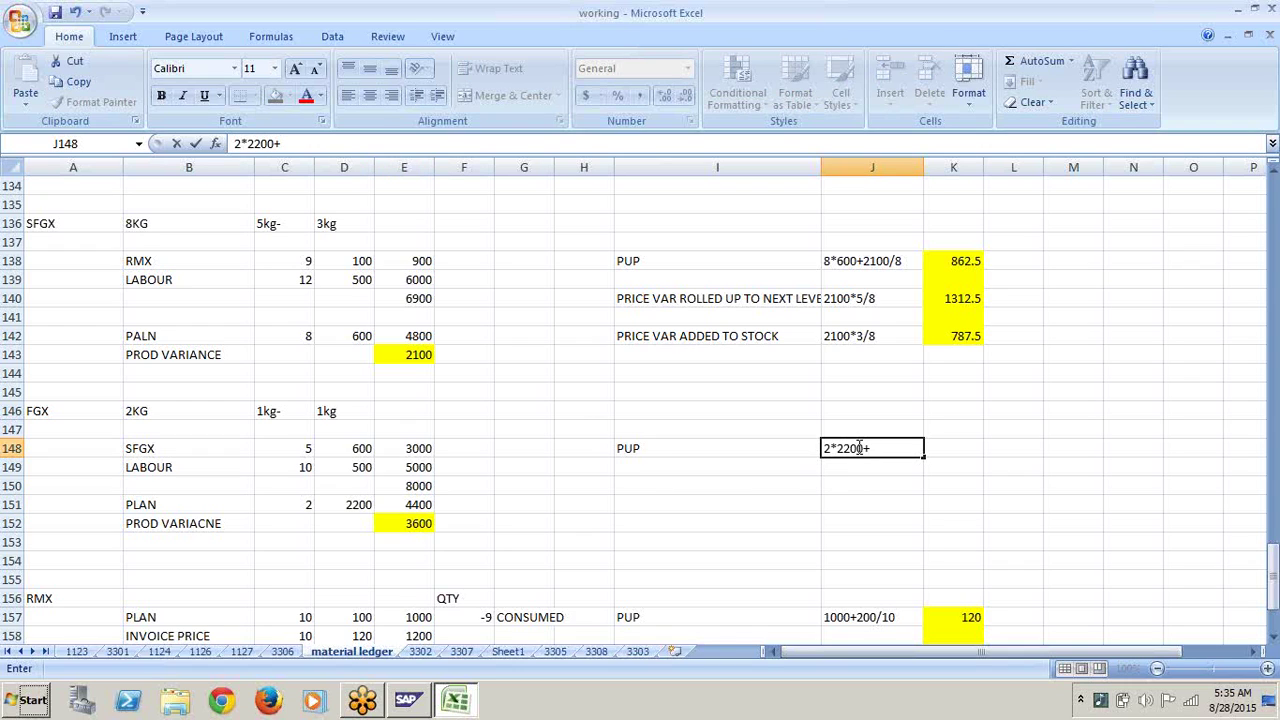
{"action": "left_click", "coordinate": [425, 525]}
{"action": "left_click", "coordinate": [877, 448]}
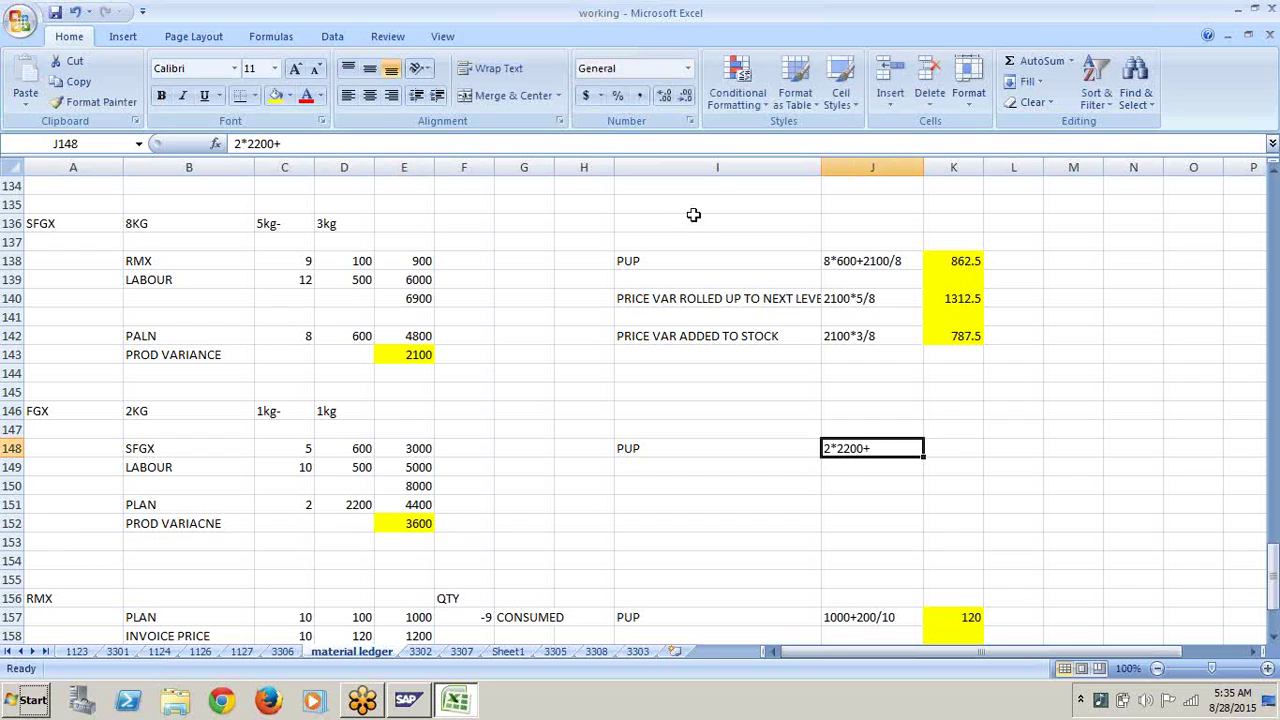
{"action": "left_click", "coordinate": [457, 143]}
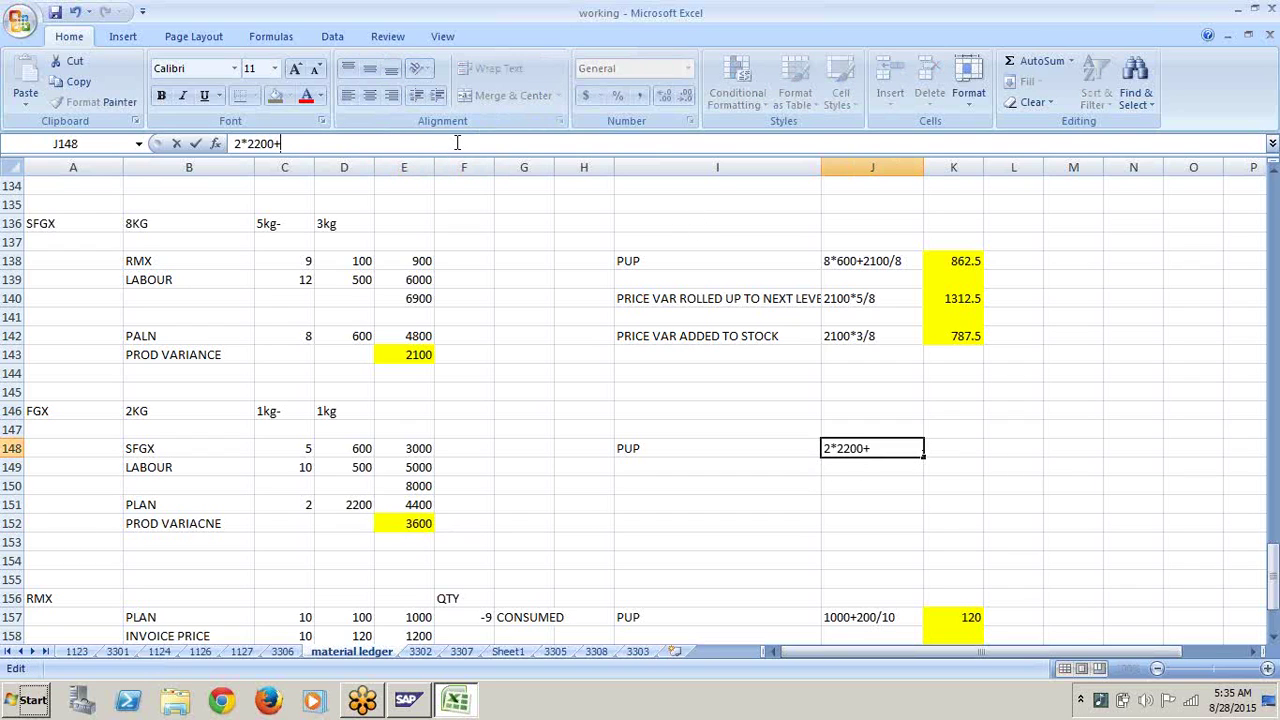
{"action": "type", "text": "3600/2"}
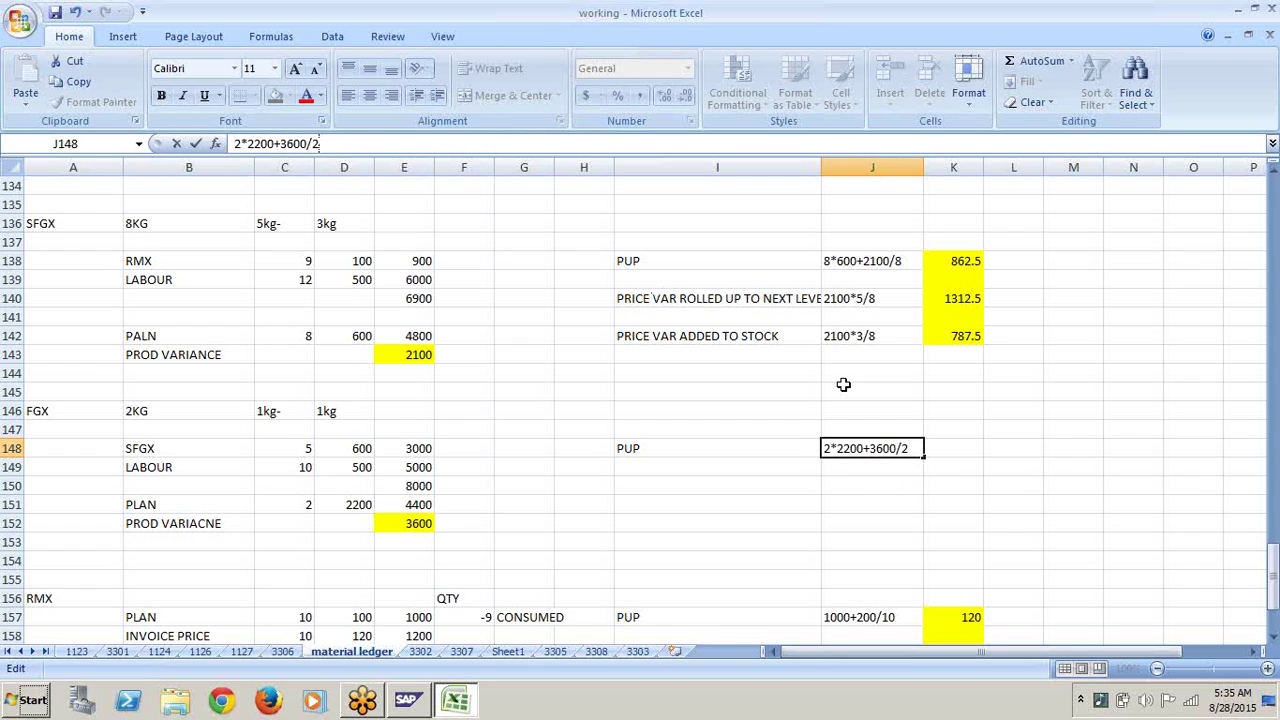
Step: Calculate the FGX PUP in K148 by dividing the total cost in E150 by 2
{"action": "left_click", "coordinate": [948, 449]}
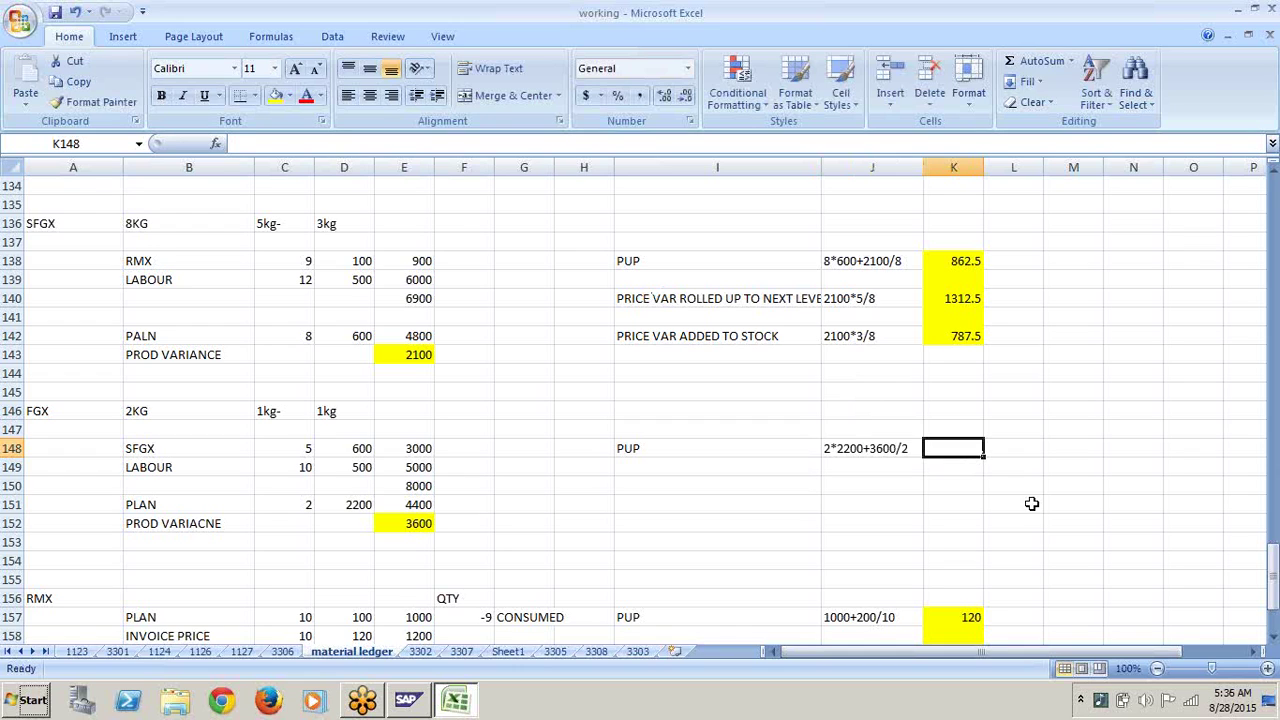
{"action": "type", "text": "="}
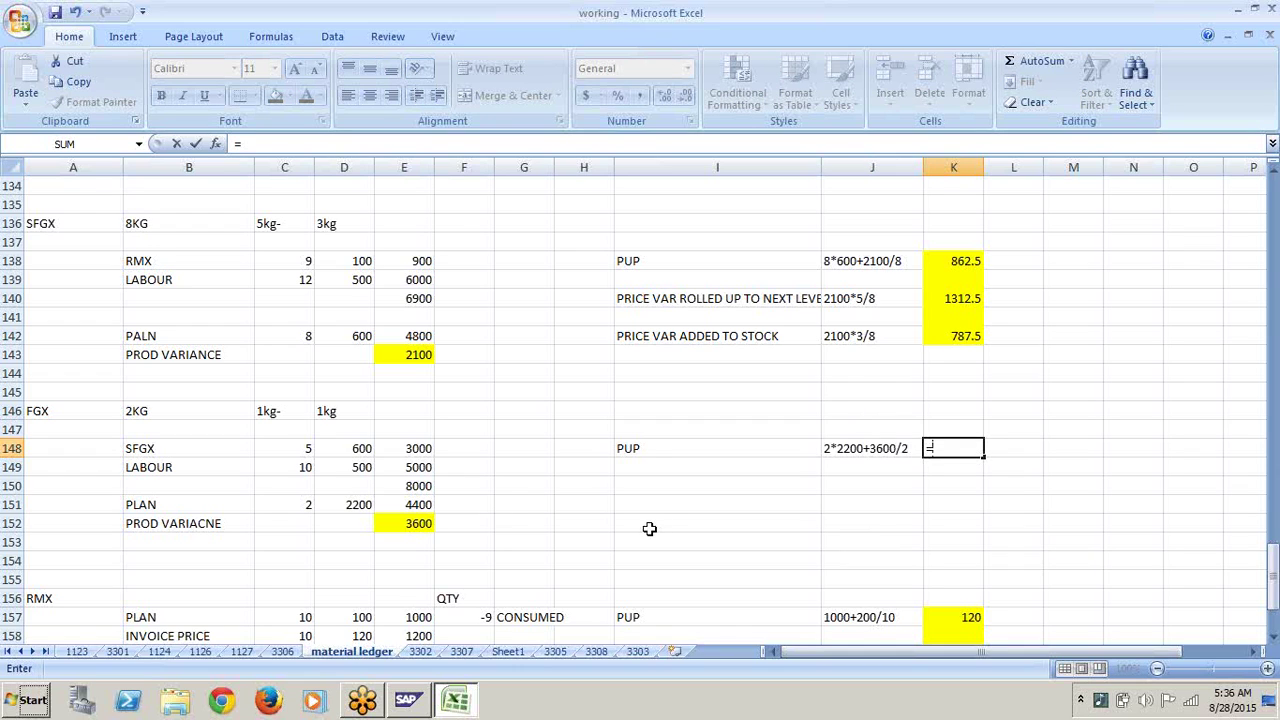
{"action": "left_click", "coordinate": [424, 487]}
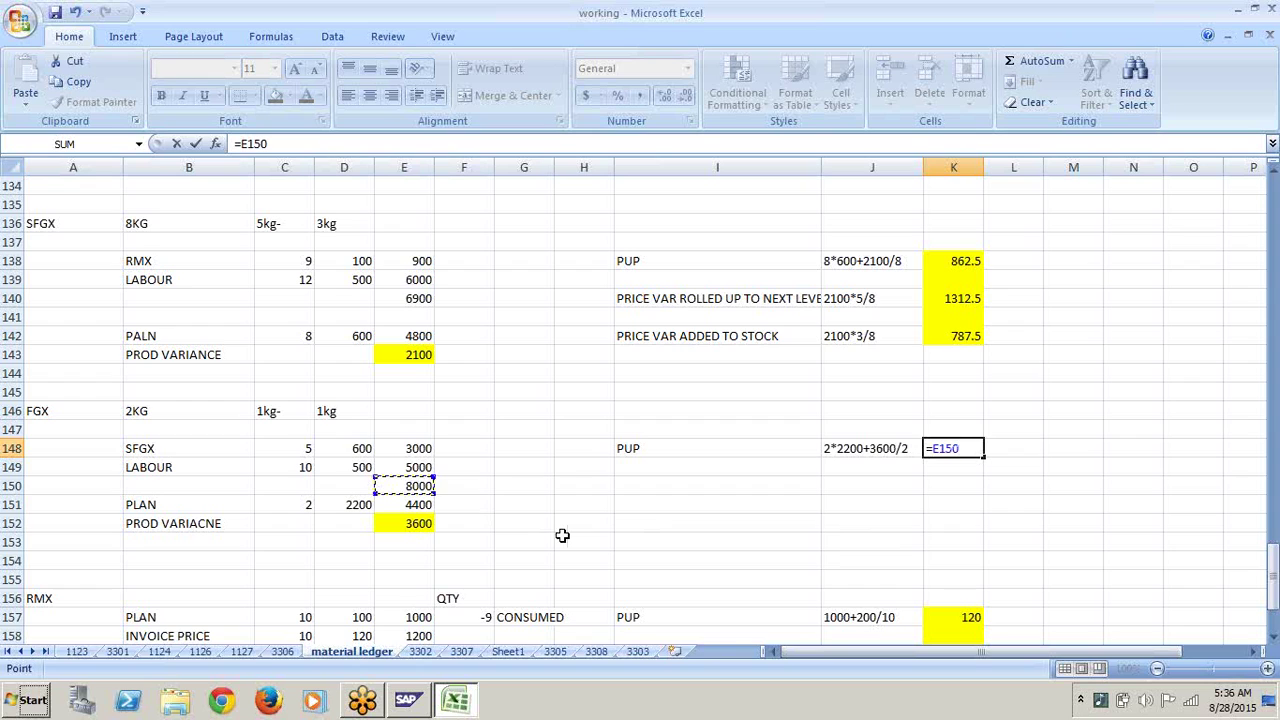
{"action": "type", "text": "/2"}
{"action": "key", "text": "Return"}
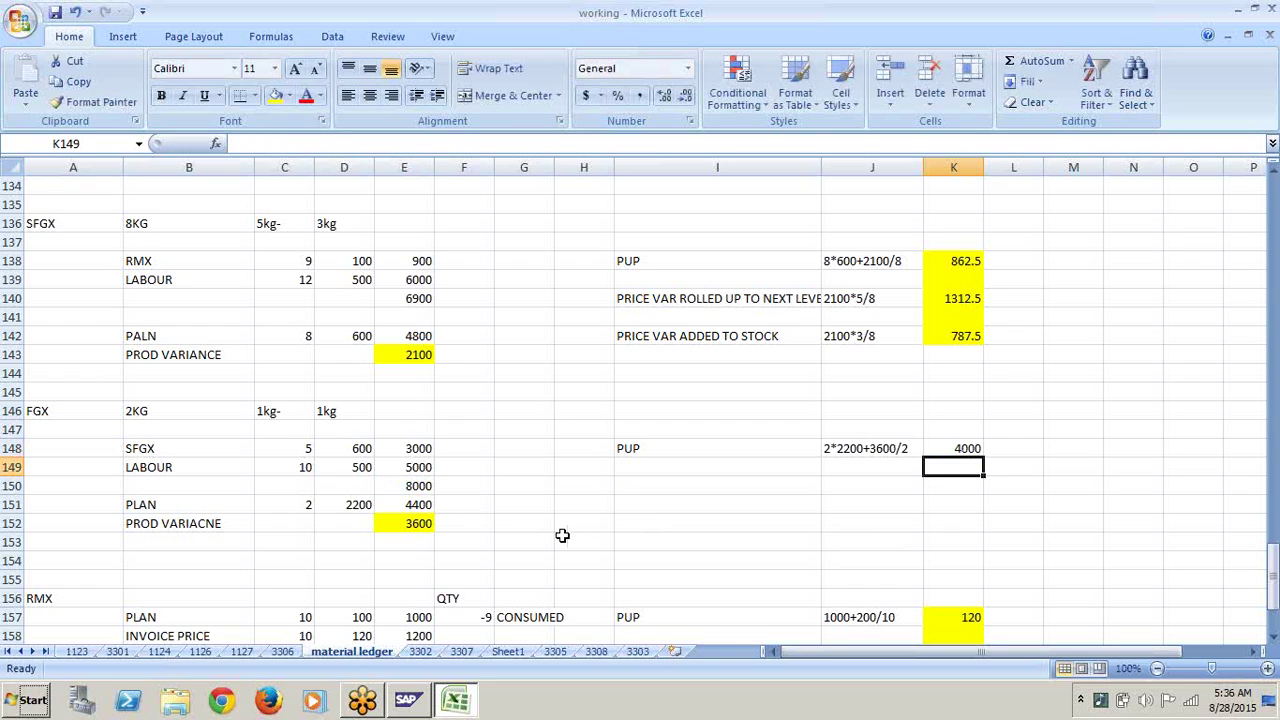
Step: Add the label PRICE VAR ROLLED UP in I150 of the FGX block
{"action": "left_click", "coordinate": [689, 486]}
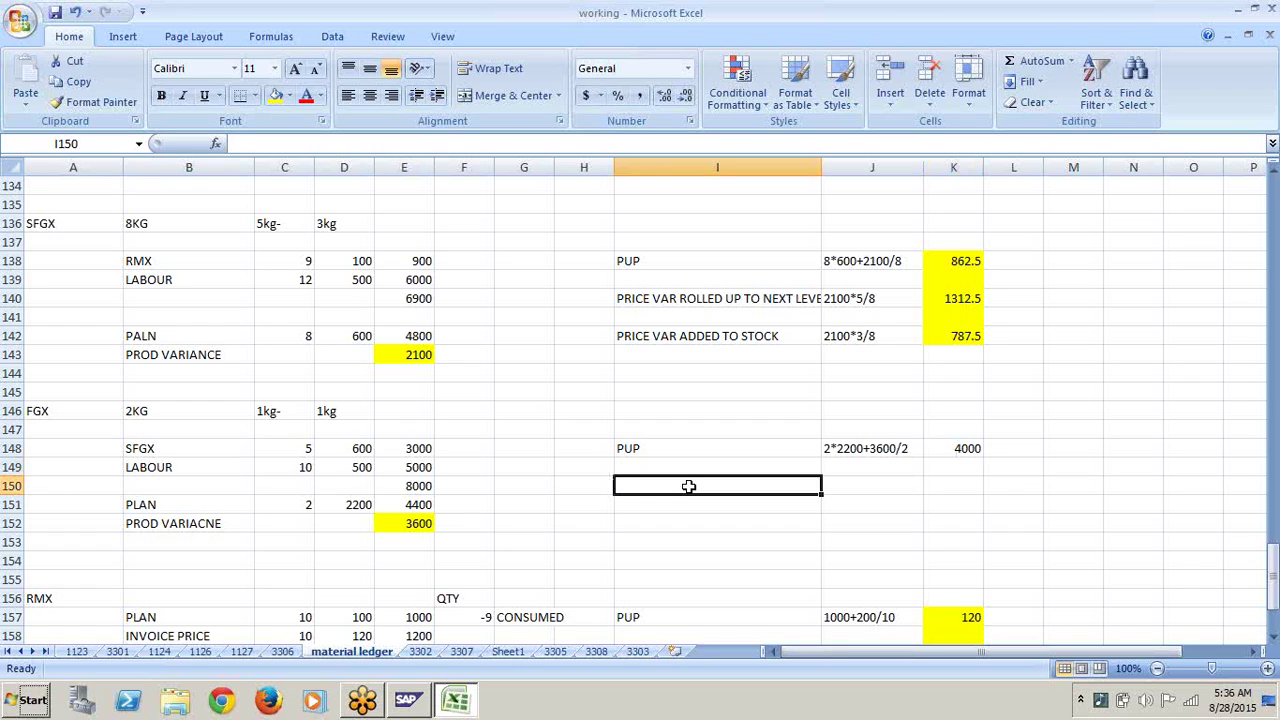
{"action": "type", "text": "PRICE VAR"}
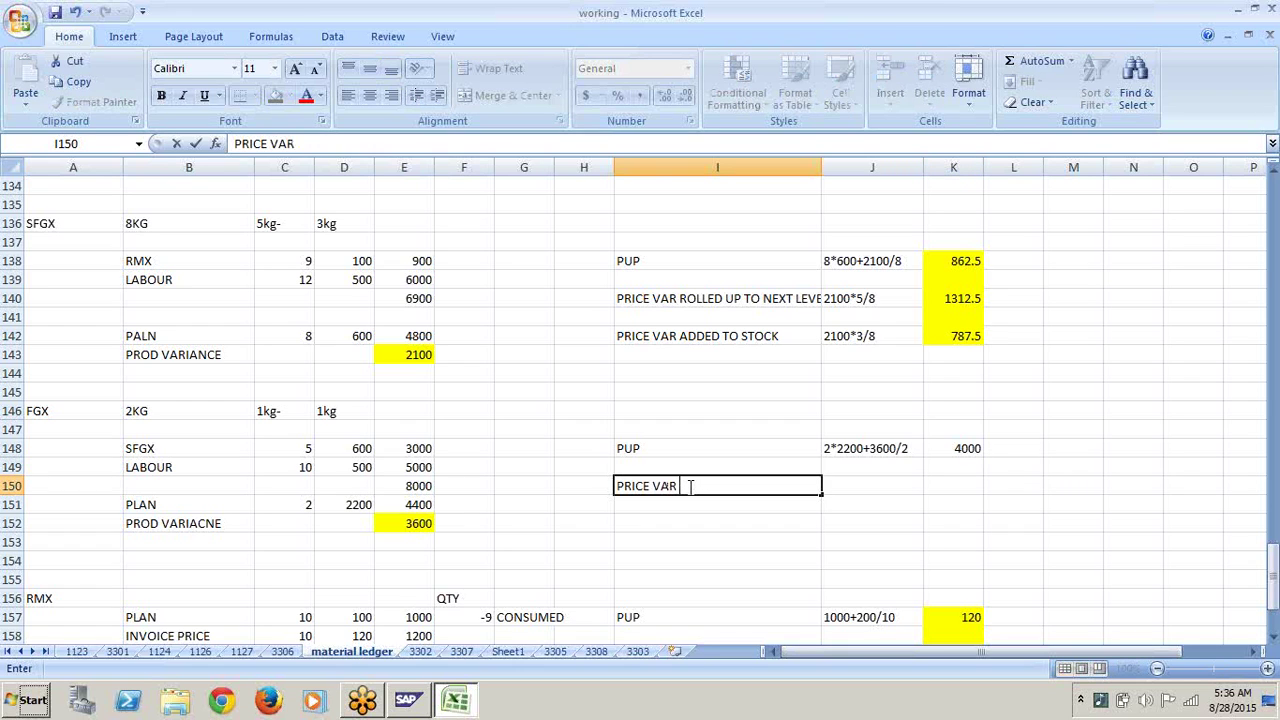
{"action": "type", "text": " ROLLED U"}
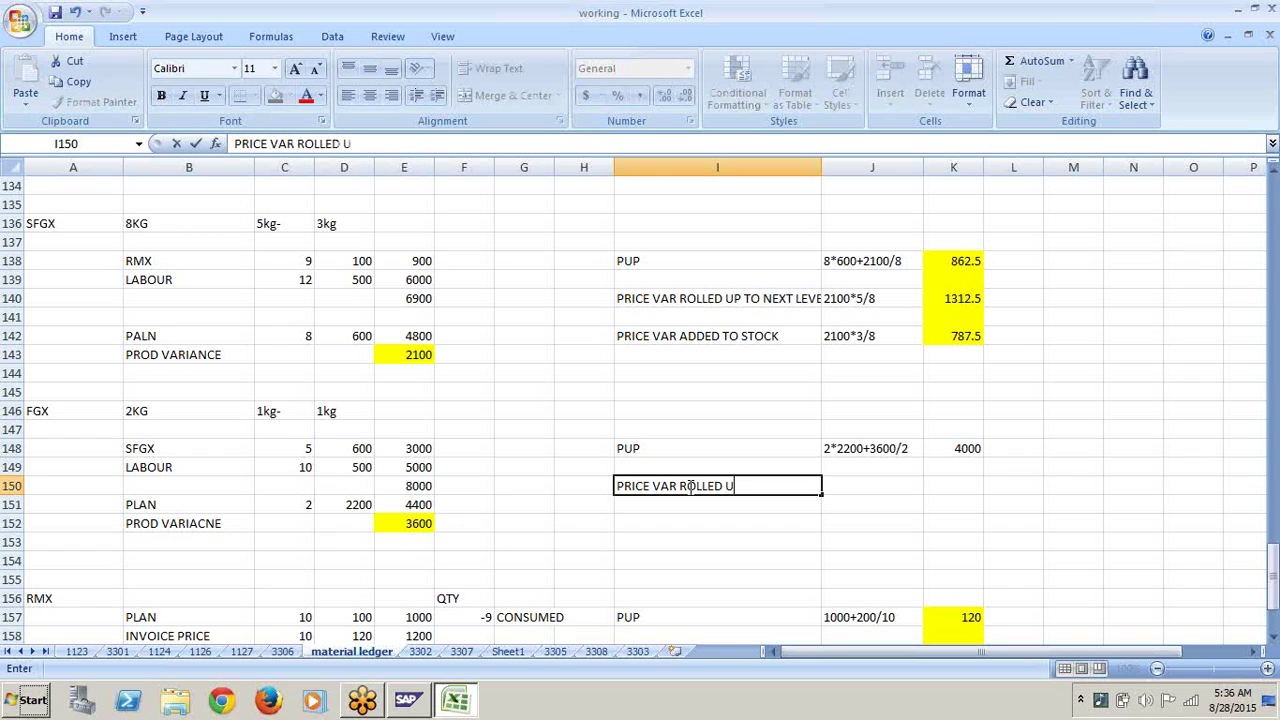
{"action": "type", "text": "P"}
{"action": "key", "text": "Tab"}
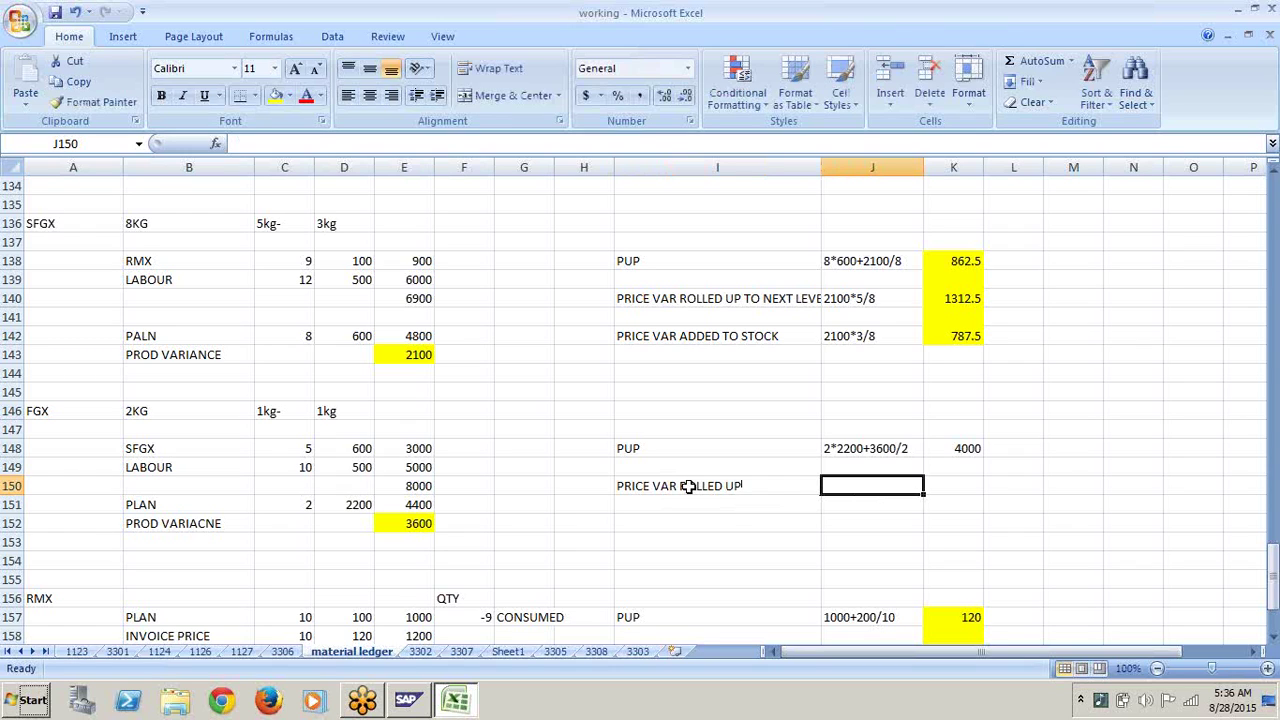
Step: Enter the rolled-up variance working 3600/2 as text in J150 and its result 1800 in K150
{"action": "type", "text": "36"}
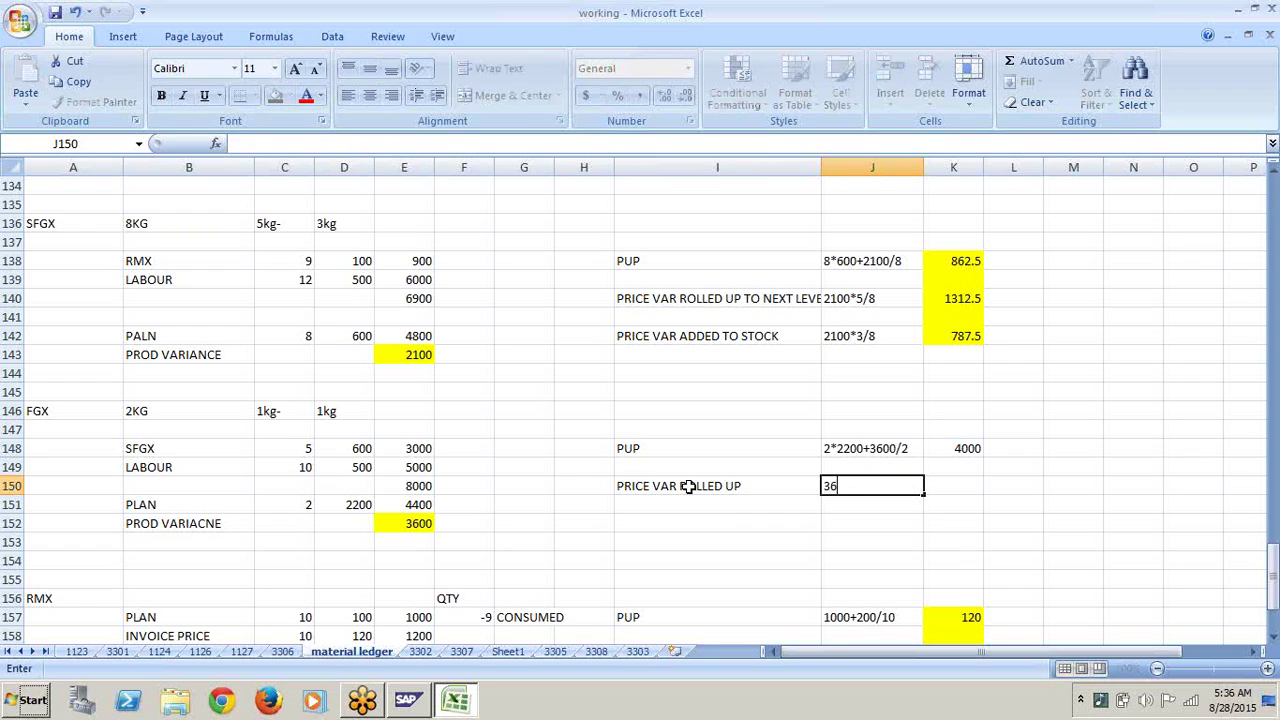
{"action": "type", "text": "00/2"}
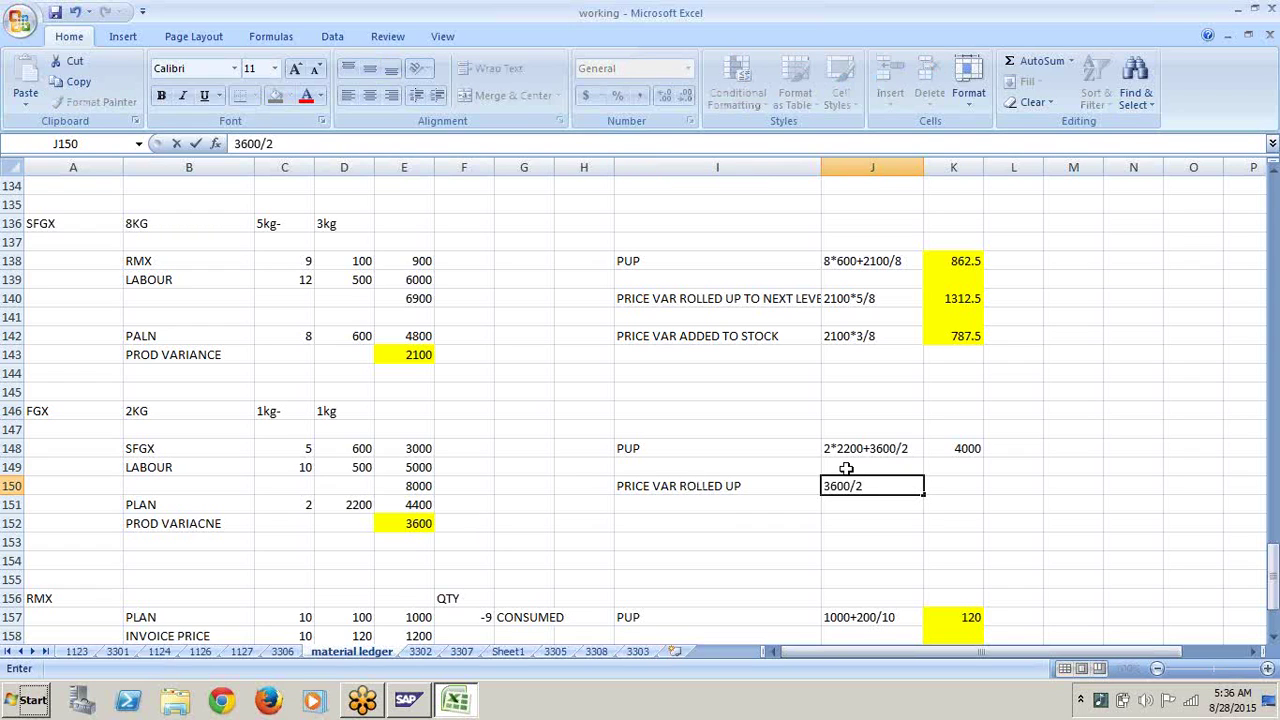
{"action": "left_click", "coordinate": [943, 472]}
{"action": "left_click", "coordinate": [943, 485]}
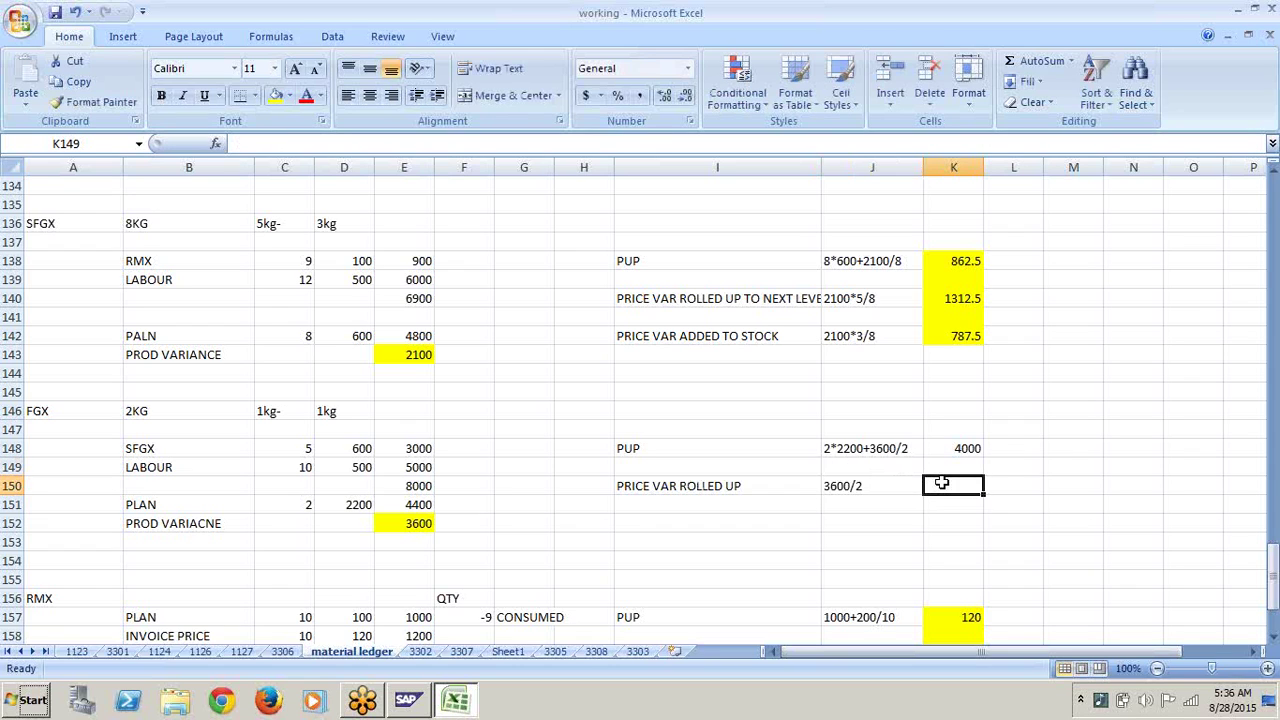
{"action": "type", "text": "1800"}
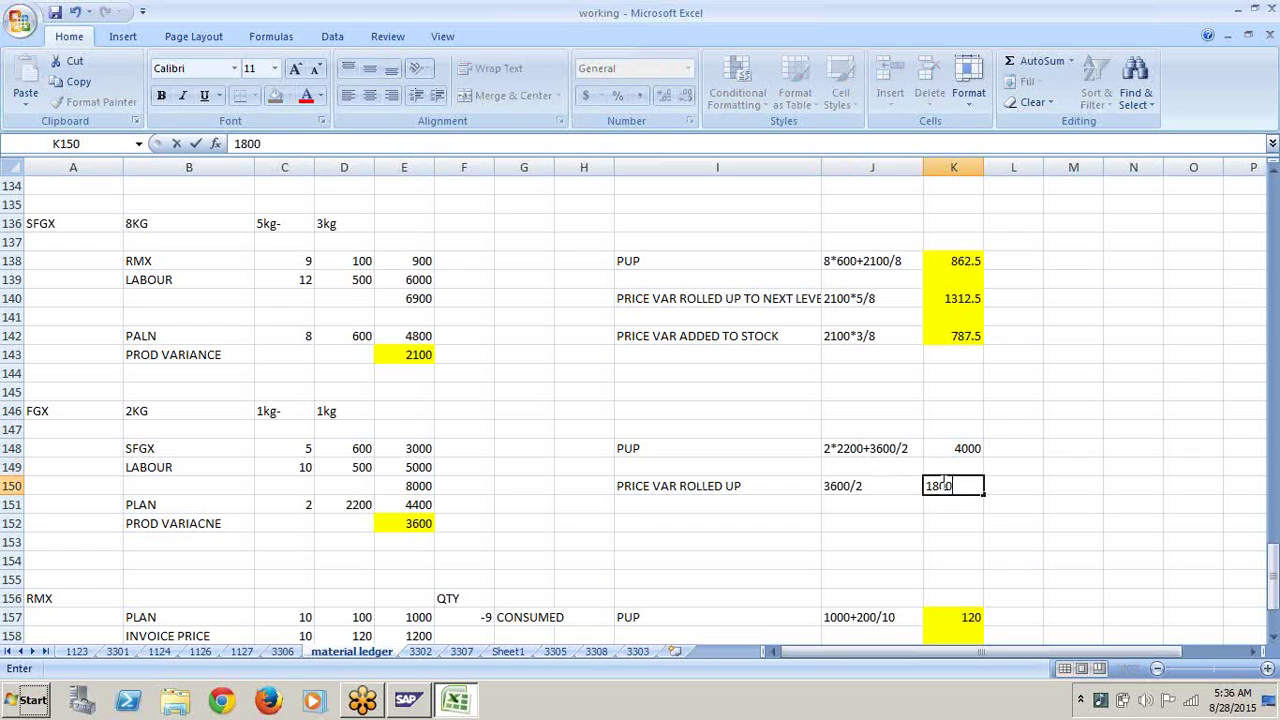
Step: Add the label PRICE VAR ADDED TO STOCK in I151 of the FGX block
{"action": "left_click", "coordinate": [710, 508]}
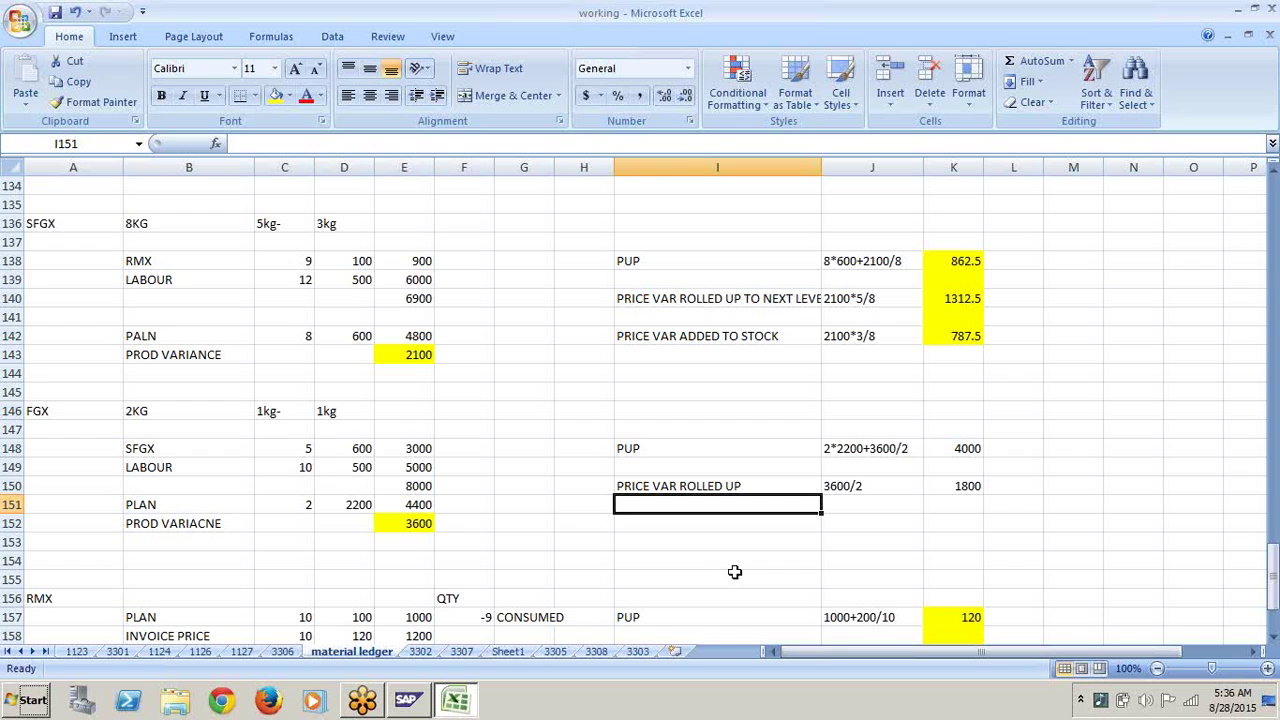
{"action": "type", "text": "PRICE "}
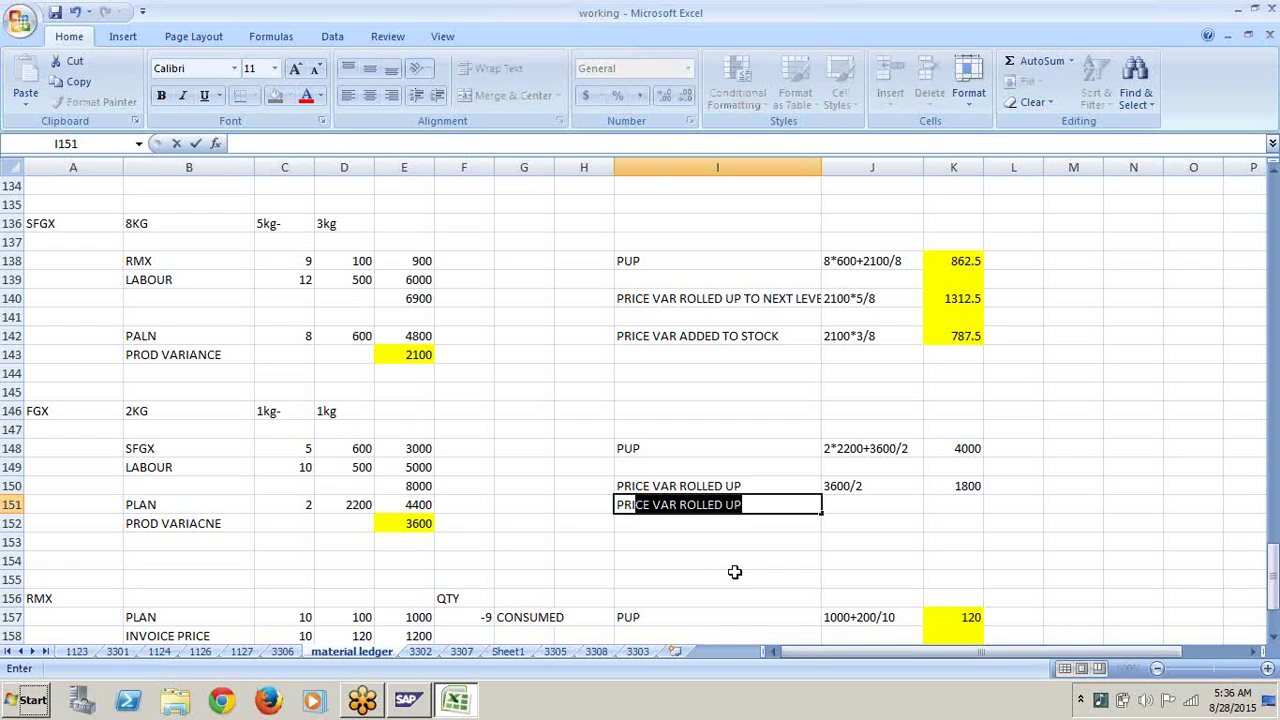
{"action": "type", "text": "VA"}
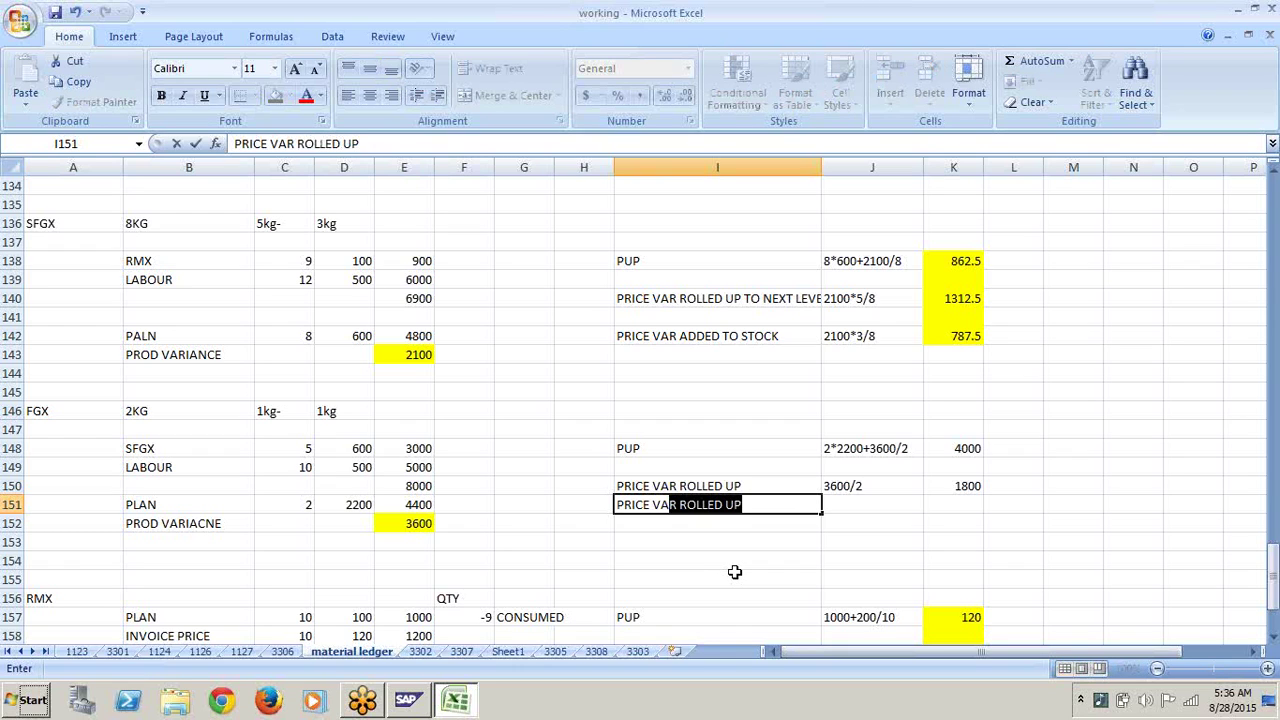
{"action": "type", "text": "R ADDED"}
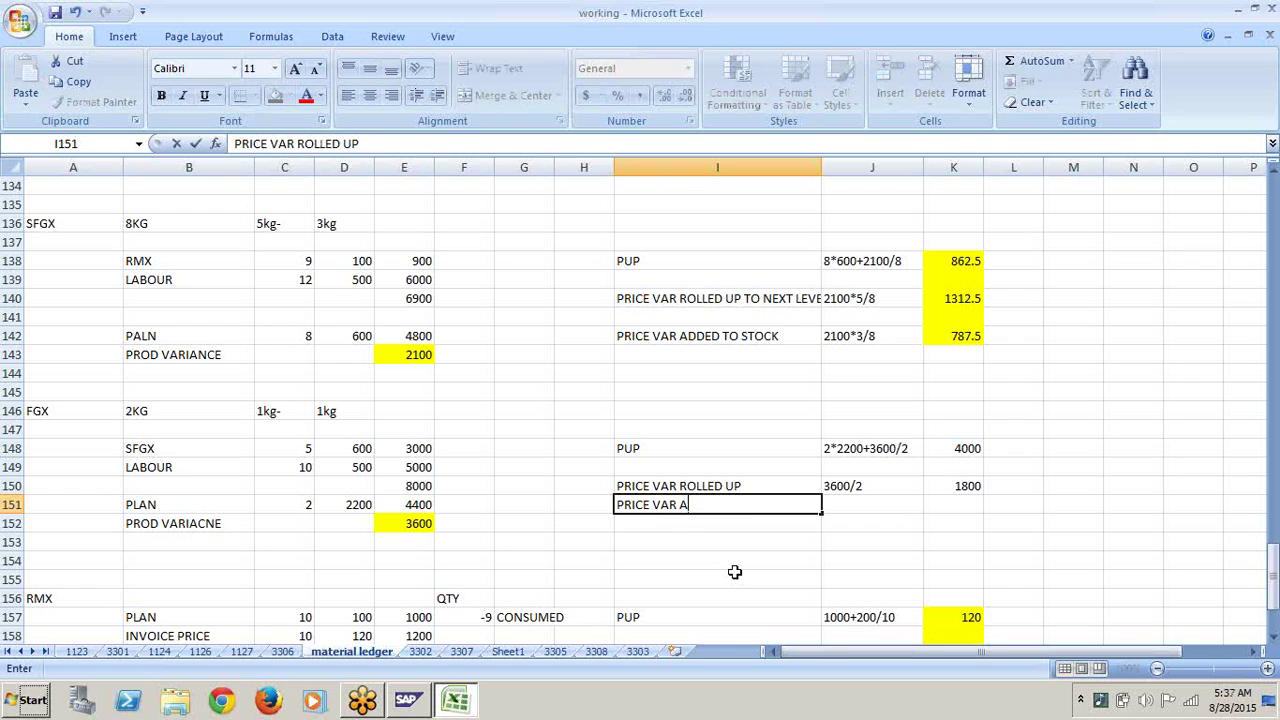
{"action": "type", "text": "STOCK"}
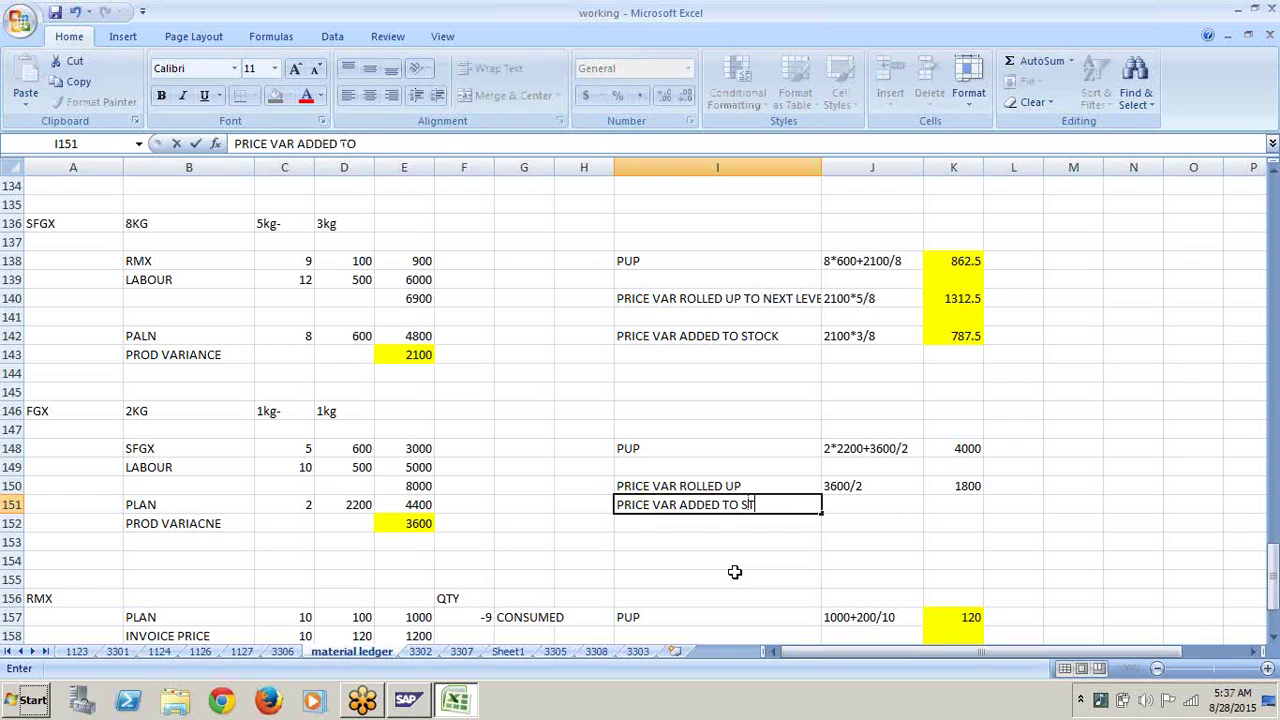
{"action": "key", "text": "Tab"}
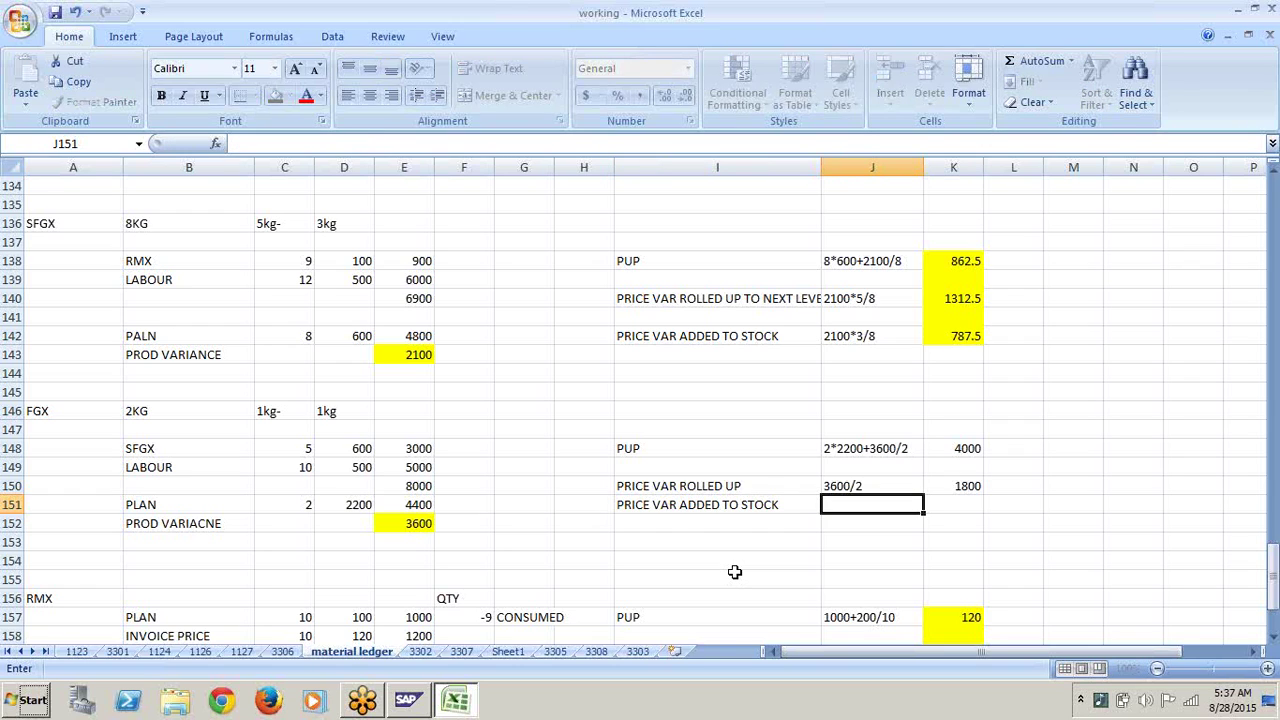
Step: Enter the stock variance working 3600/2 as text in J151 and its result 1800 in K151
{"action": "type", "text": "3600/2"}
{"action": "key", "text": "Tab"}
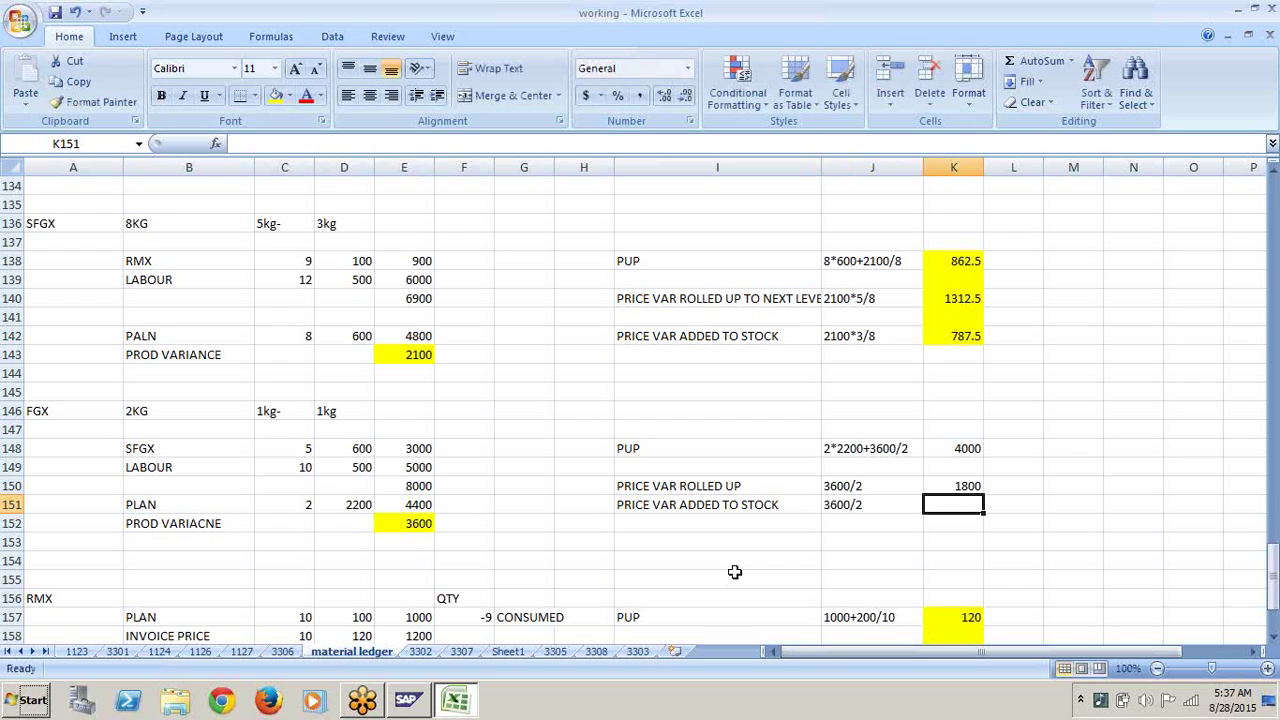
{"action": "type", "text": "1800"}
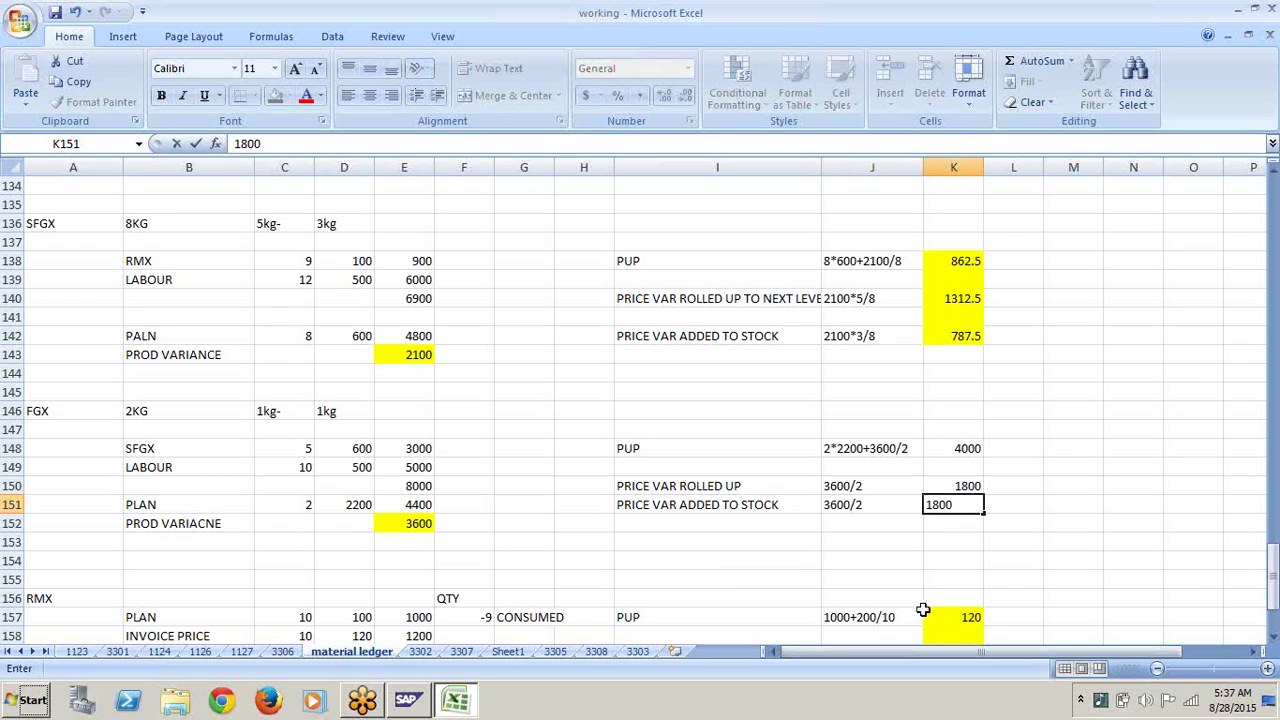
{"action": "left_click", "coordinate": [1075, 503]}
Step: Fill the FGX result cells K148:K151 yellow
{"action": "left_click_drag", "start_coordinate": [973, 448], "coordinate": [970, 506]}
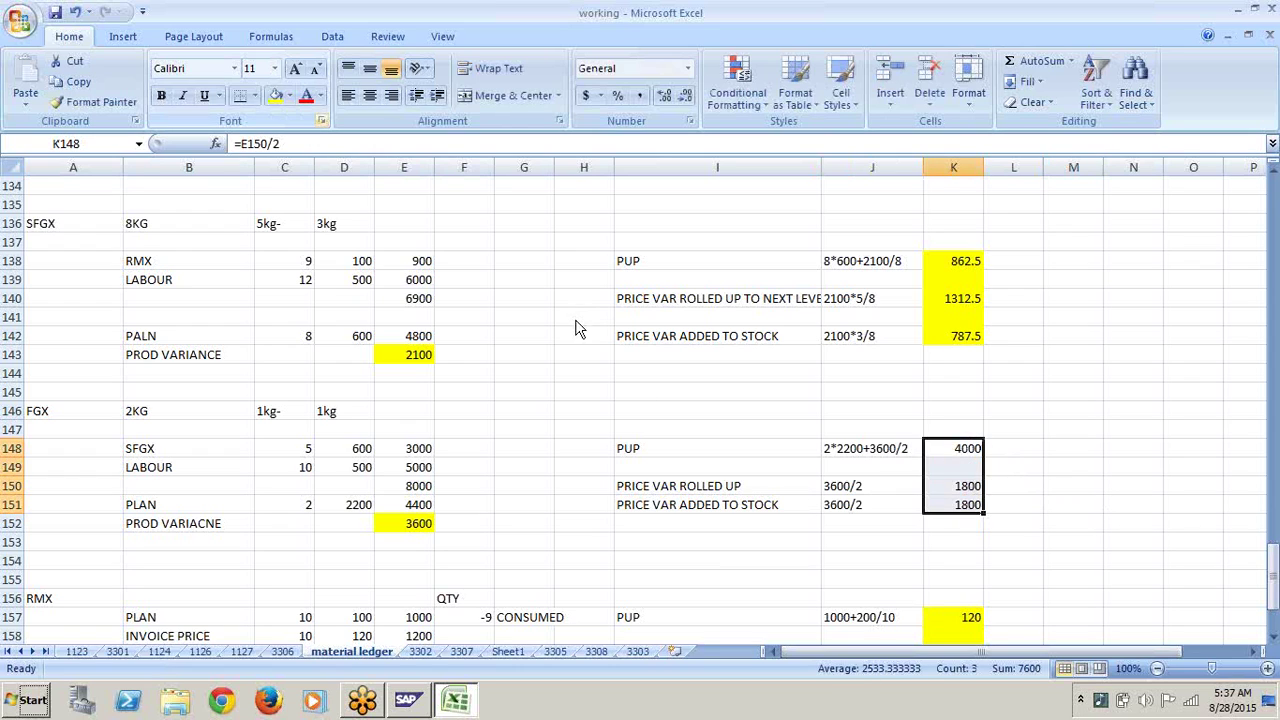
{"action": "left_click", "coordinate": [275, 95]}
{"action": "left_click", "coordinate": [487, 354]}
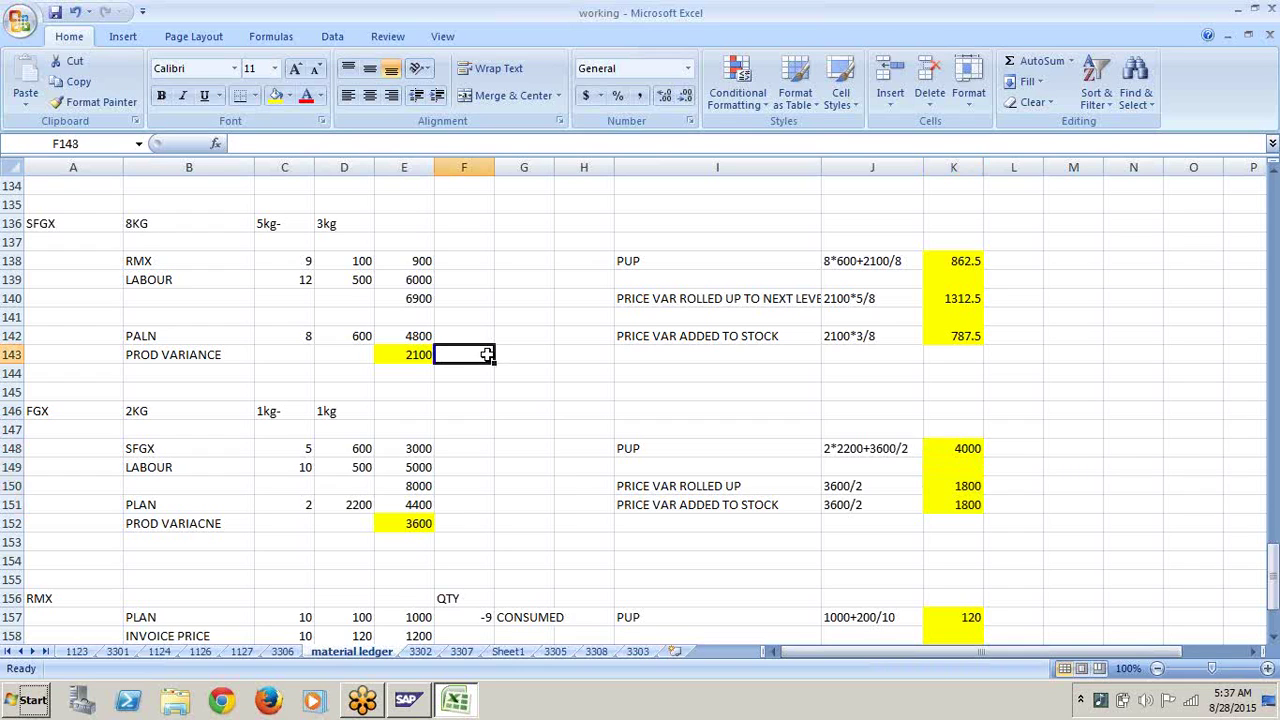
Step: Widen column A to make room for a long section heading below the LABOUR block
{"action": "key", "text": "Down"}
{"action": "key", "text": "Down"}
{"action": "key", "text": "Down"}
{"action": "key", "text": "Down"}
{"action": "key", "text": "Down"}
{"action": "key", "text": "Down"}
{"action": "key", "text": "Down"}
{"action": "key", "text": "Down"}
{"action": "key", "text": "Down"}
{"action": "key", "text": "Down"}
{"action": "key", "text": "Down"}
{"action": "key", "text": "Down"}
{"action": "key", "text": "Down"}
{"action": "key", "text": "Down"}
{"action": "key", "text": "Down"}
{"action": "key", "text": "Down"}
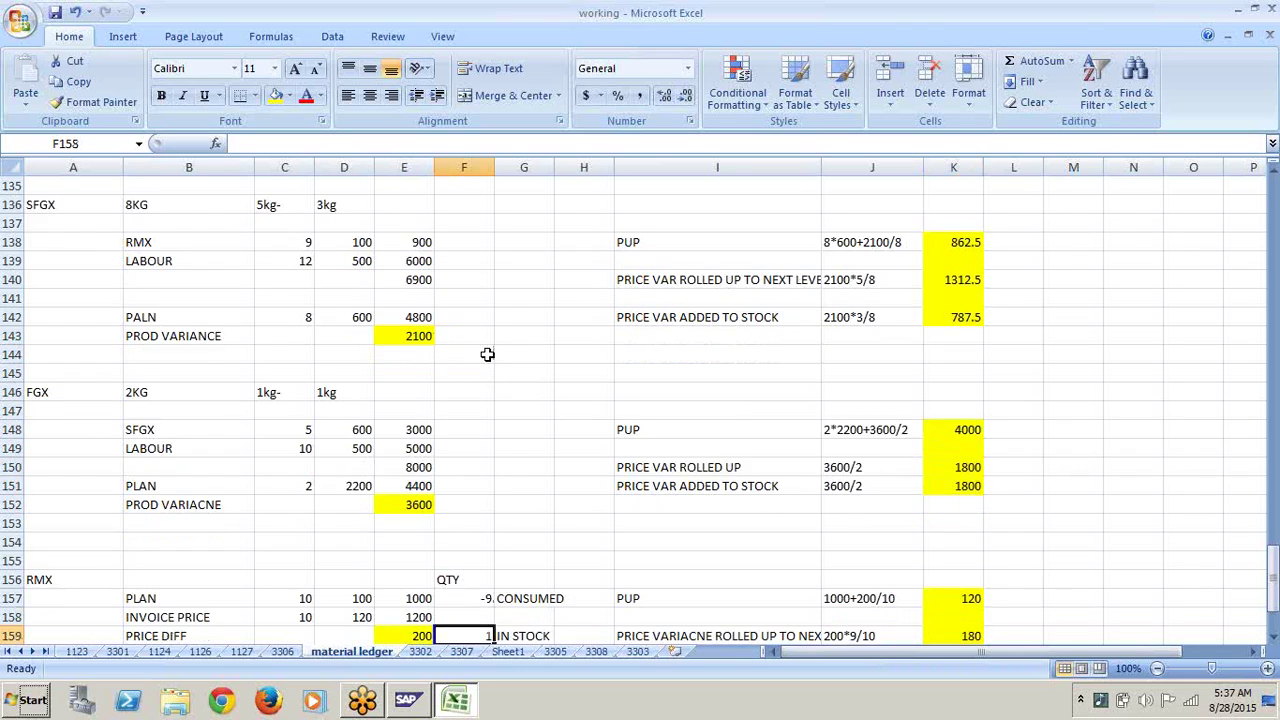
{"action": "key", "text": "Down"}
{"action": "key", "text": "Down"}
{"action": "key", "text": "Down"}
{"action": "key", "text": "Down"}
{"action": "key", "text": "Down"}
{"action": "key", "text": "Down"}
{"action": "key", "text": "Down"}
{"action": "key", "text": "Down"}
{"action": "key", "text": "Down"}
{"action": "key", "text": "Down"}
{"action": "key", "text": "Down"}
{"action": "key", "text": "Down"}
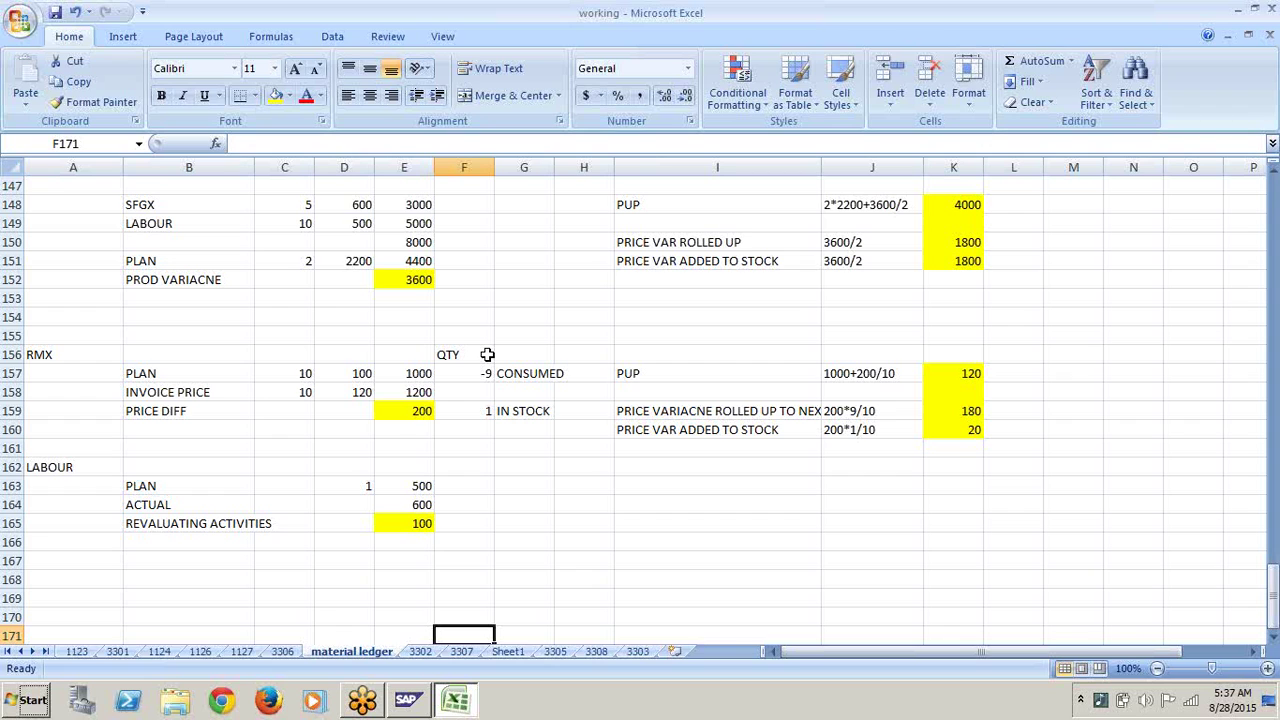
{"action": "key", "text": "Down"}
{"action": "key", "text": "Down"}
{"action": "key", "text": "Down"}
{"action": "key", "text": "Down"}
{"action": "key", "text": "Down"}
{"action": "key", "text": "Down"}
{"action": "key", "text": "Down"}
{"action": "key", "text": "Down"}
{"action": "key", "text": "Down"}
{"action": "key", "text": "Down"}
{"action": "key", "text": "Down"}
{"action": "key", "text": "Down"}
{"action": "key", "text": "Down"}
{"action": "key", "text": "Down"}
{"action": "key", "text": "Down"}
{"action": "key", "text": "Down"}
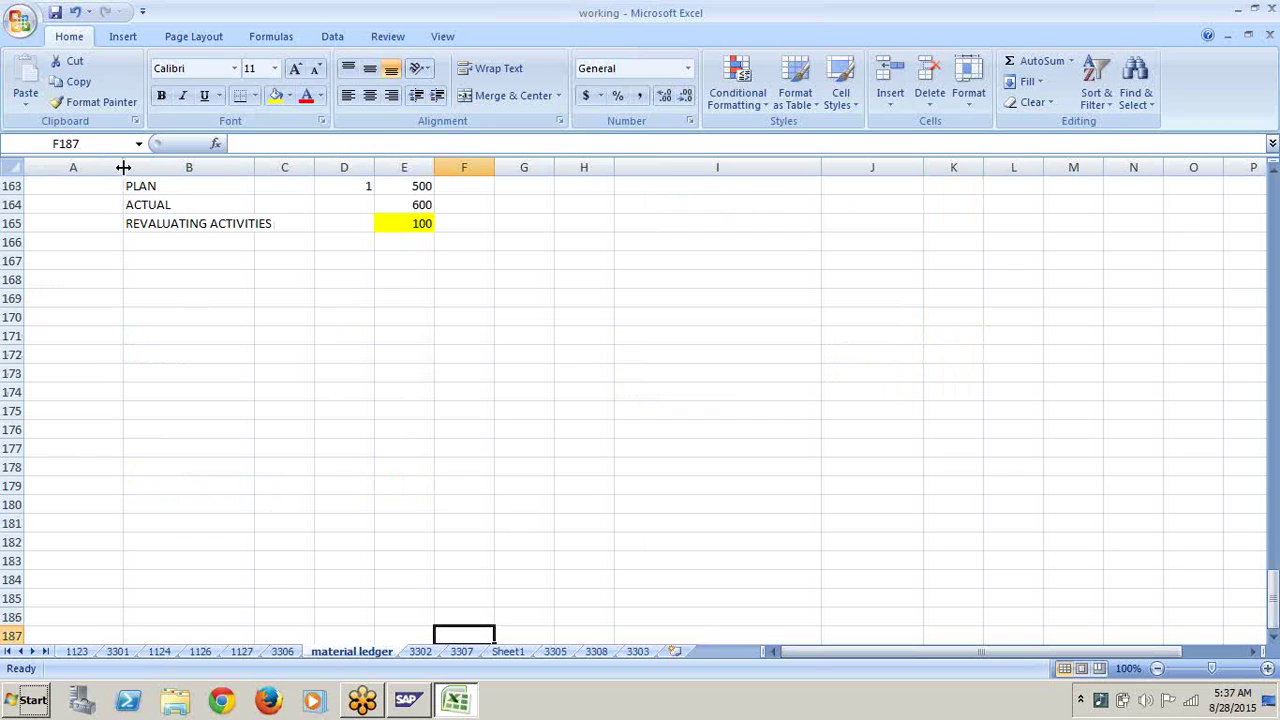
{"action": "left_click_drag", "start_coordinate": [123, 167], "coordinate": [180, 188]}
Step: Add the heading MULTI LEVEL PRICE VARAINCE in A168 and fill that cell yellow
{"action": "left_click", "coordinate": [161, 287]}
{"action": "type", "text": "M"}
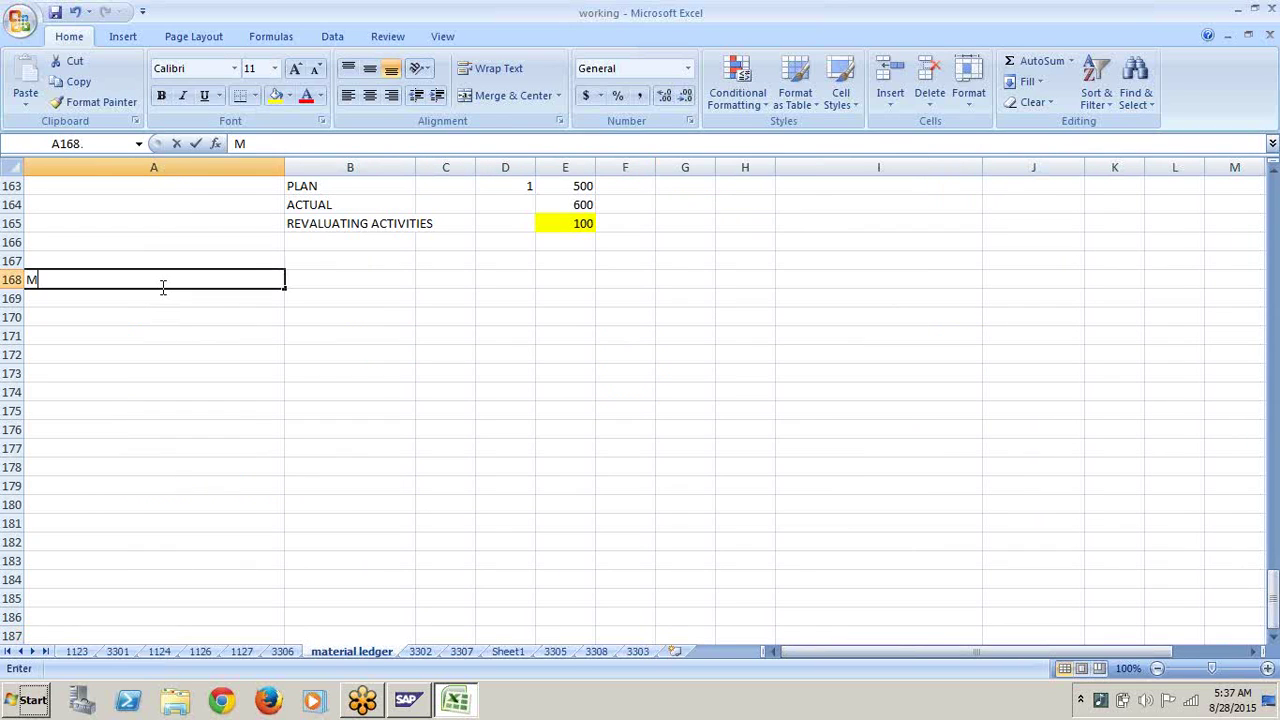
{"action": "type", "text": "ULTI LEV"}
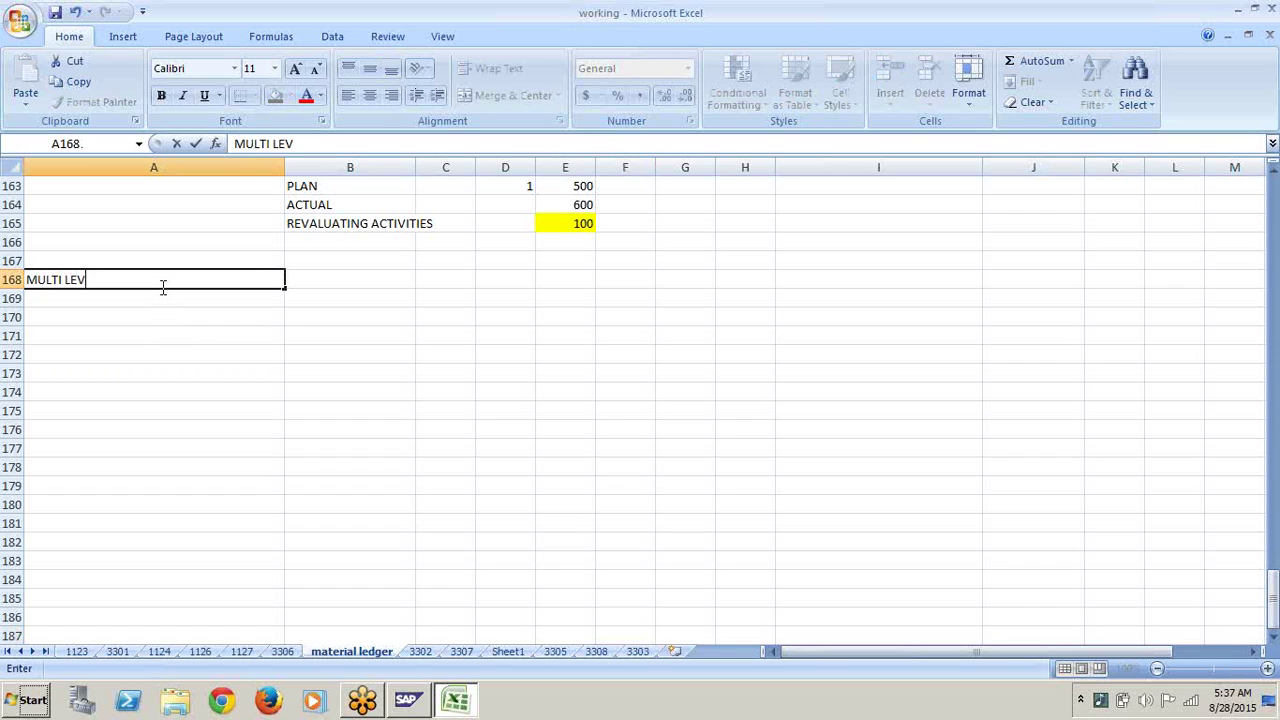
{"action": "type", "text": "EL PRICE VARAINCE"}
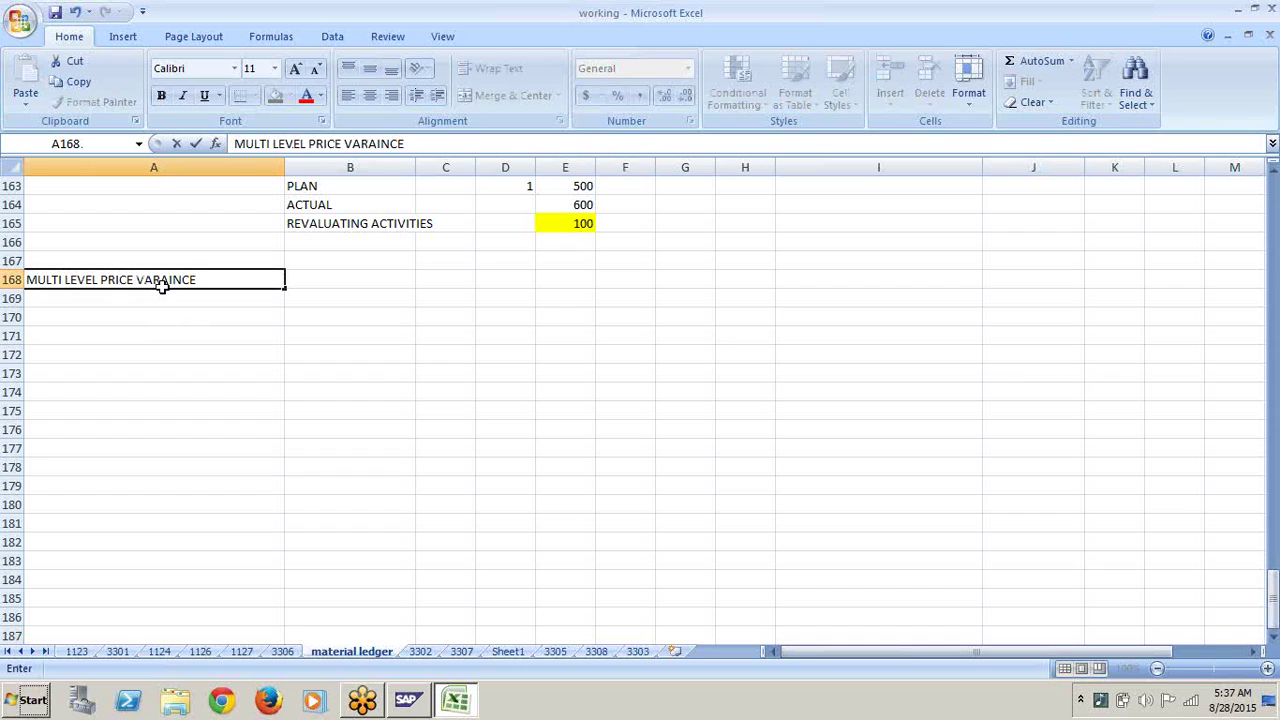
{"action": "left_click", "coordinate": [350, 354]}
{"action": "left_click", "coordinate": [250, 279]}
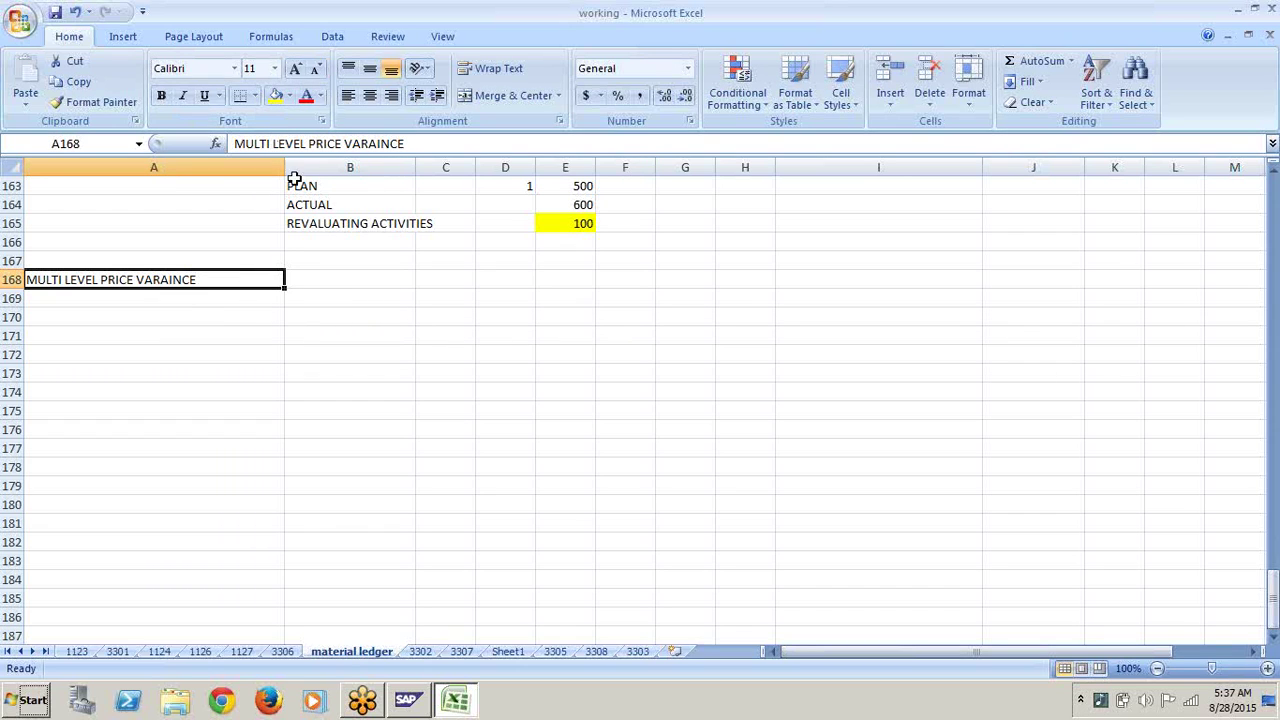
{"action": "left_click", "coordinate": [280, 93]}
{"action": "left_click", "coordinate": [364, 325]}
Step: Review the PUP, rolled-up variance and stock variance lines of the SFGX and FGX blocks in the ACTUAL section
{"action": "key", "text": "Up"}
{"action": "key", "text": "Up"}
{"action": "key", "text": "Up"}
{"action": "key", "text": "Up"}
{"action": "key", "text": "Up"}
{"action": "key", "text": "Up"}
{"action": "key", "text": "Up"}
{"action": "key", "text": "Up"}
{"action": "key", "text": "Up"}
{"action": "key", "text": "Up"}
{"action": "key", "text": "Up"}
{"action": "key", "text": "Up"}
{"action": "key", "text": "Up"}
{"action": "key", "text": "Up"}
{"action": "key", "text": "Up"}
{"action": "key", "text": "Up"}
{"action": "key", "text": "Up"}
{"action": "key", "text": "Up"}
{"action": "key", "text": "Up"}
{"action": "key", "text": "Up"}
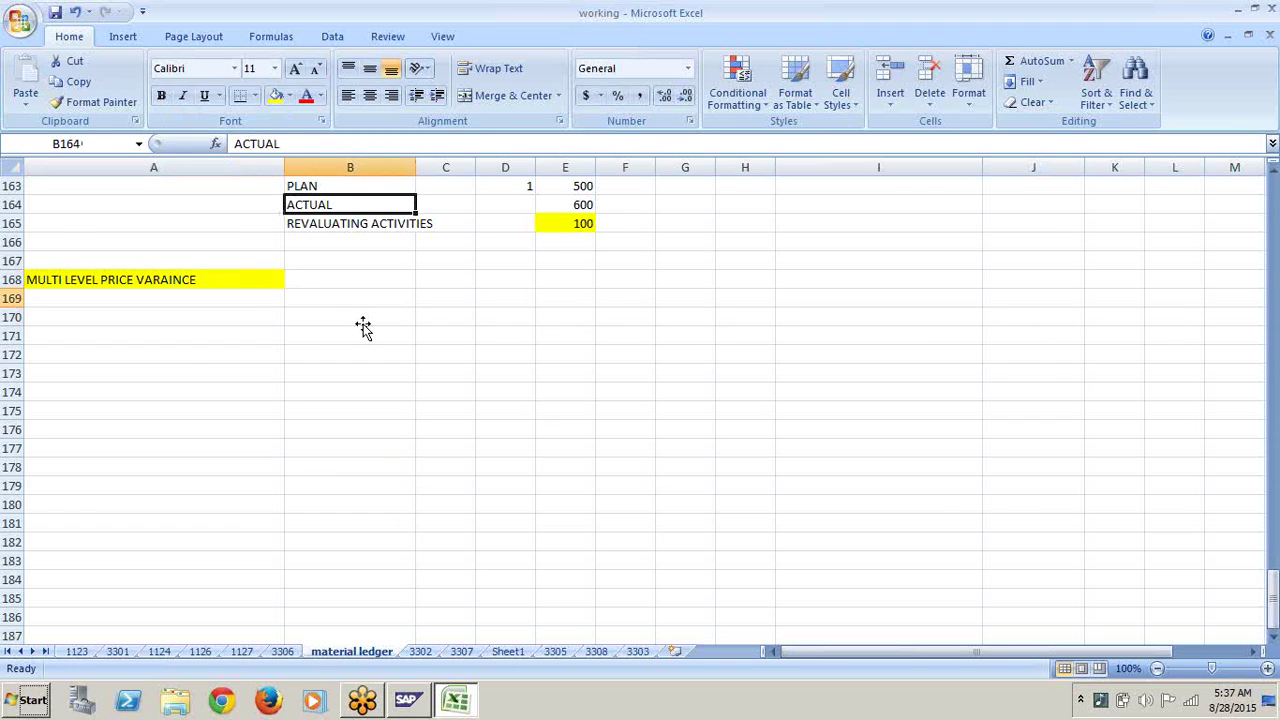
{"action": "key", "text": "Up"}
{"action": "key", "text": "Up"}
{"action": "key", "text": "Up"}
{"action": "key", "text": "Up"}
{"action": "key", "text": "Up"}
{"action": "key", "text": "Up"}
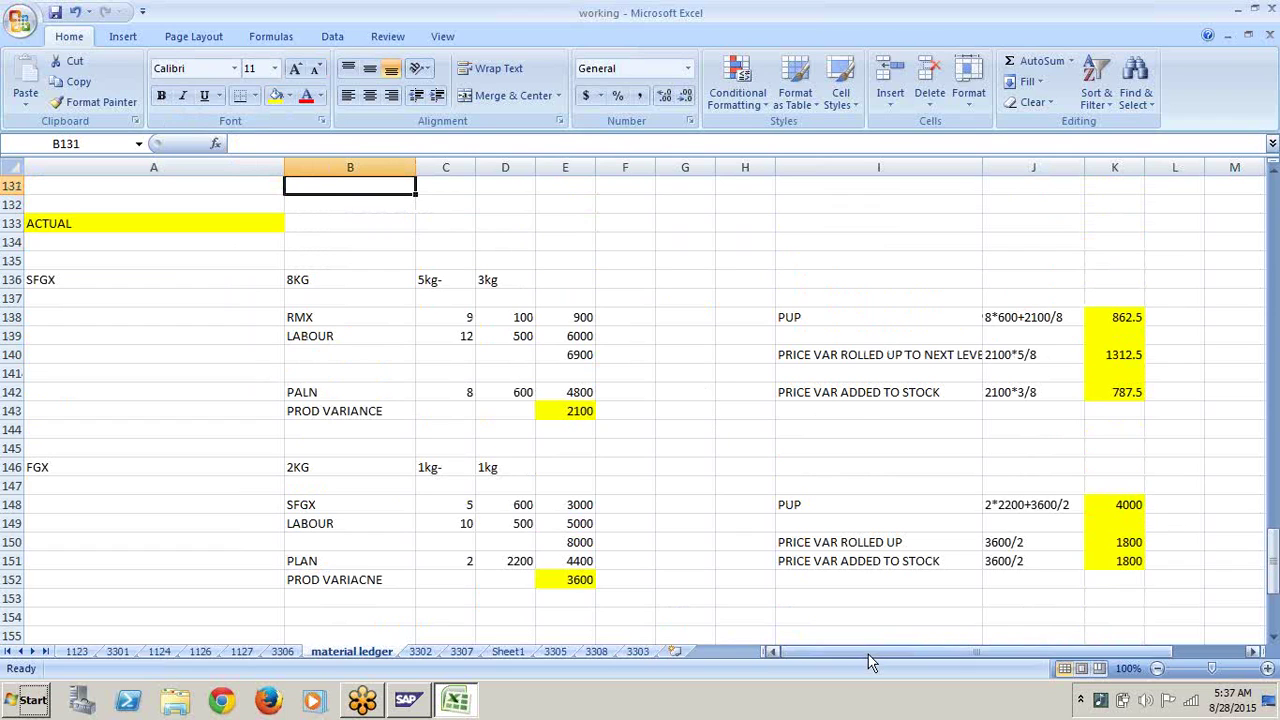
{"action": "left_click", "coordinate": [893, 320]}
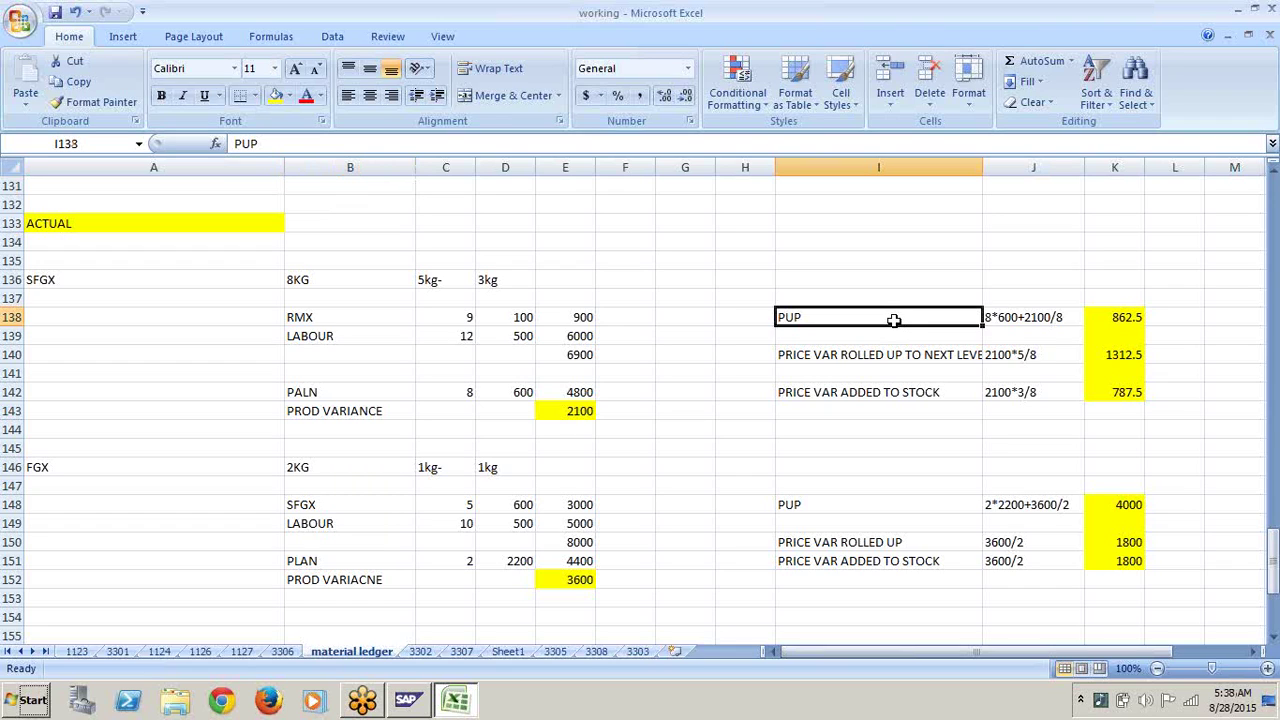
{"action": "left_click", "coordinate": [902, 357]}
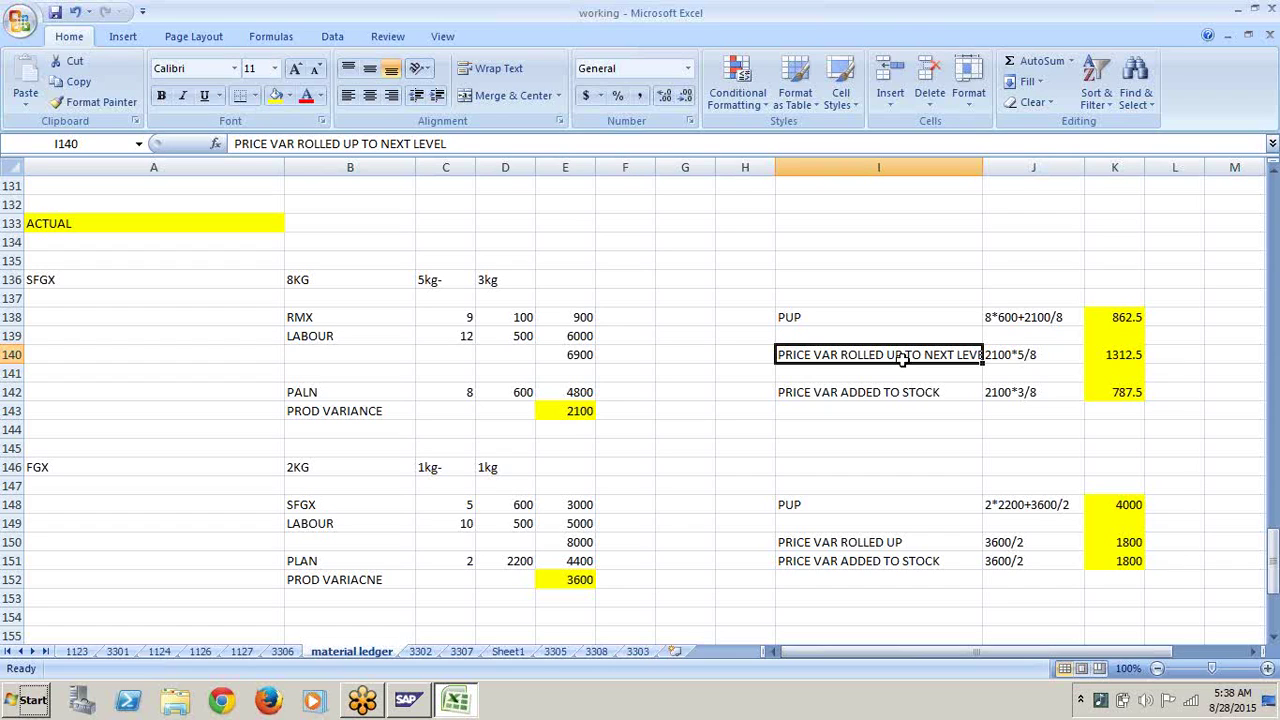
{"action": "left_click", "coordinate": [916, 392]}
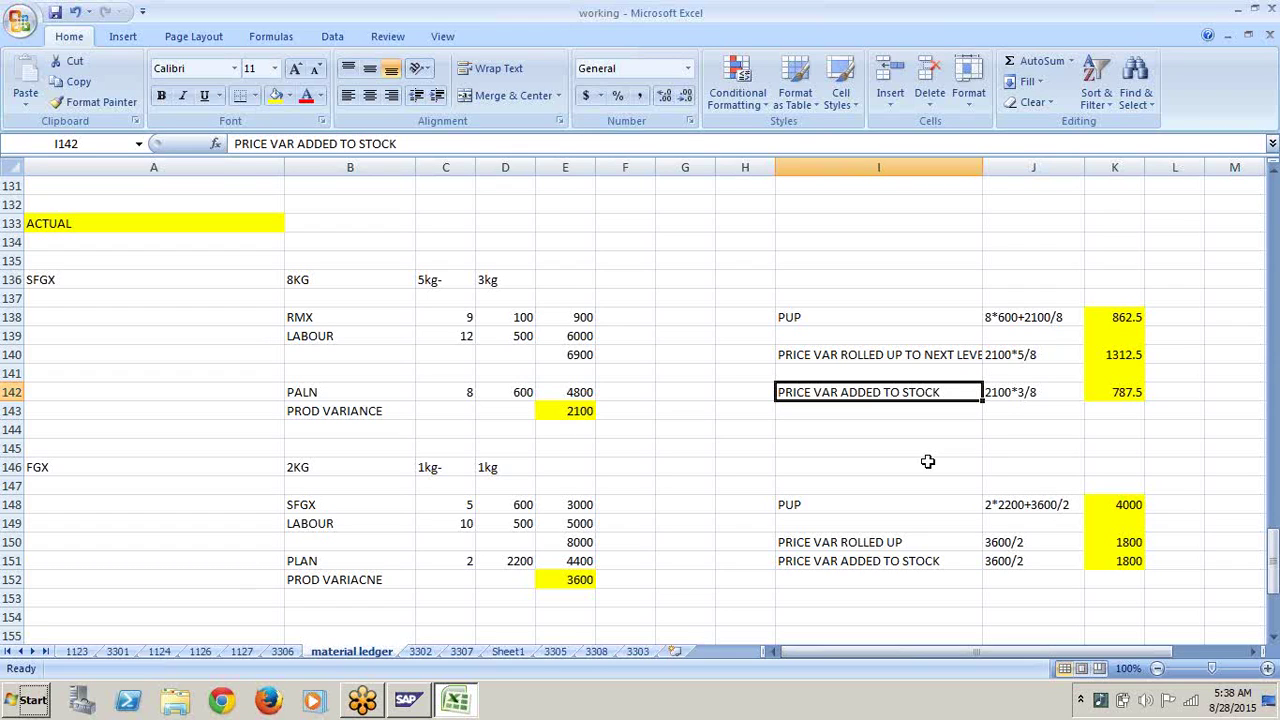
{"action": "left_click", "coordinate": [899, 510]}
{"action": "left_click", "coordinate": [893, 544]}
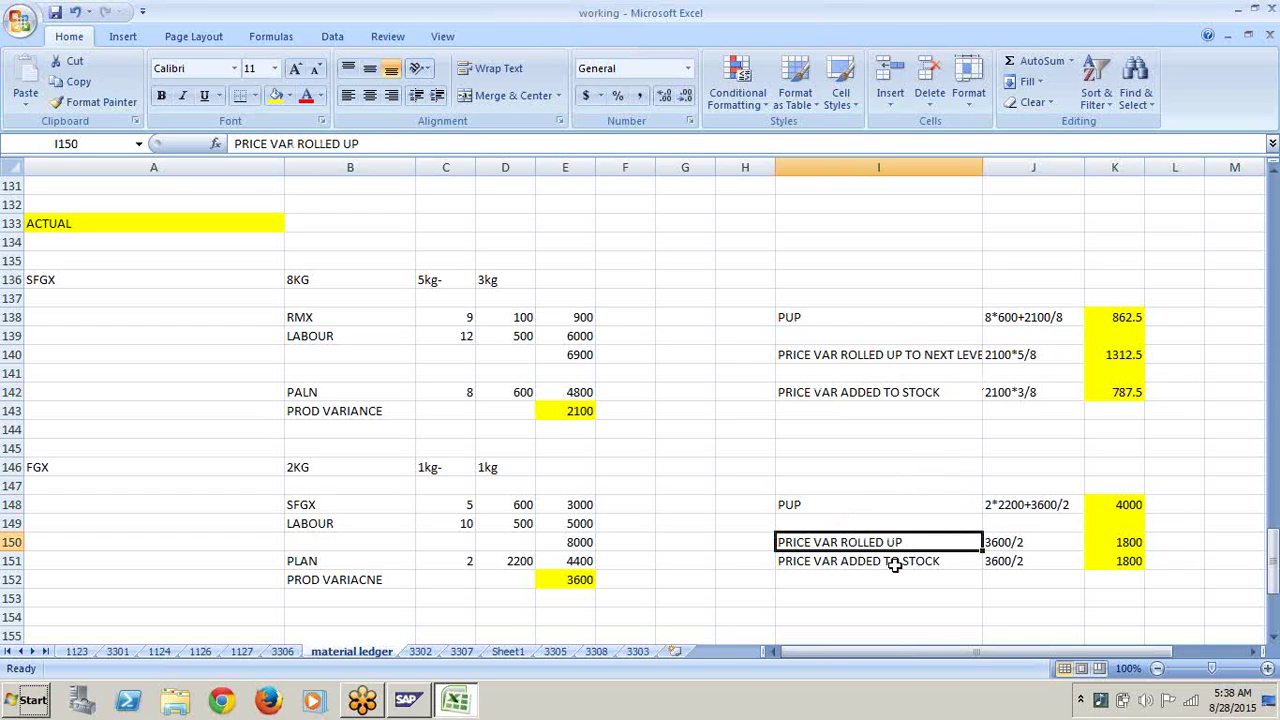
{"action": "left_click", "coordinate": [894, 563]}
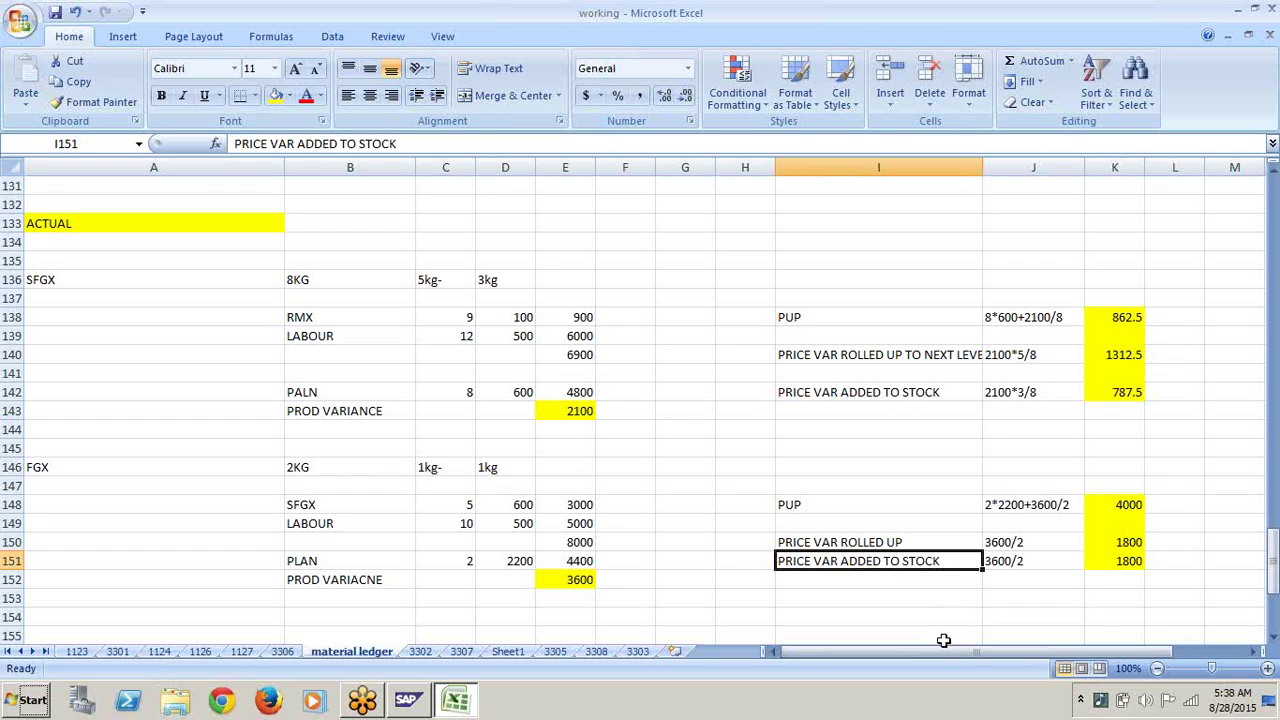
Step: Widen column L beside the yellow result cells and select L138 in the SFGX PUP row
{"action": "left_click_drag", "start_coordinate": [936, 651], "coordinate": [990, 652]}
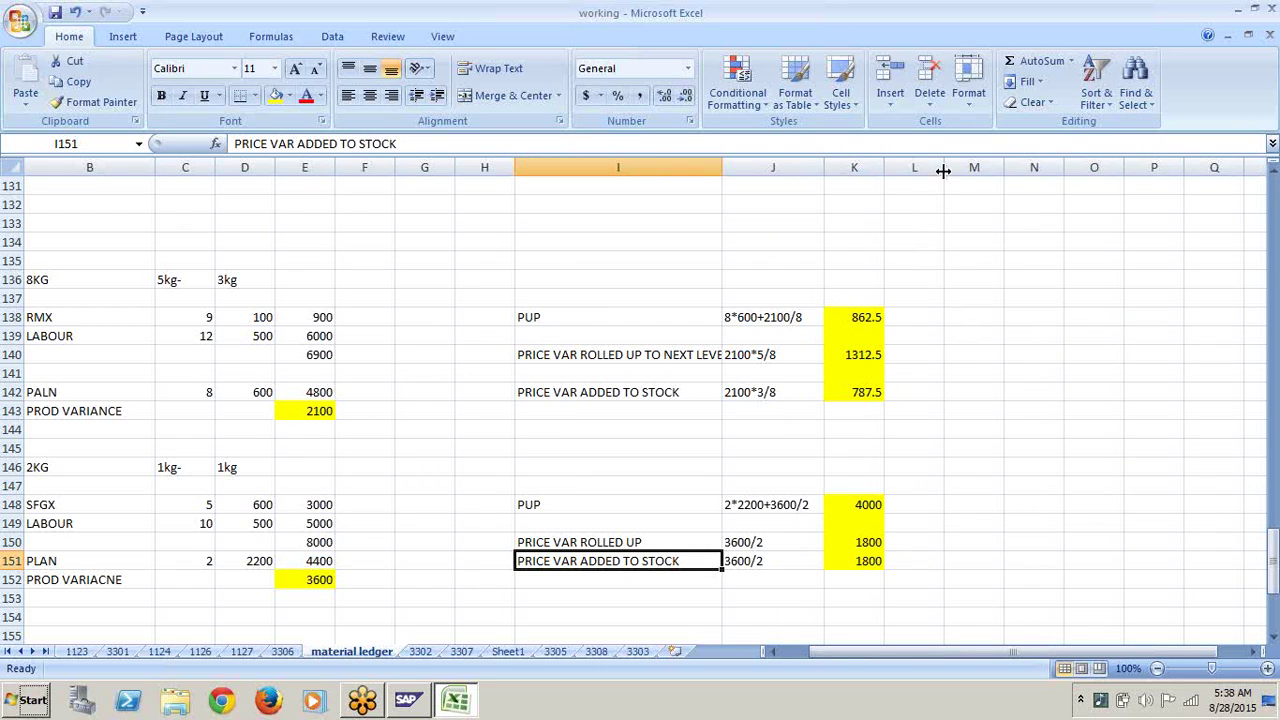
{"action": "left_click_drag", "start_coordinate": [943, 171], "coordinate": [1104, 168]}
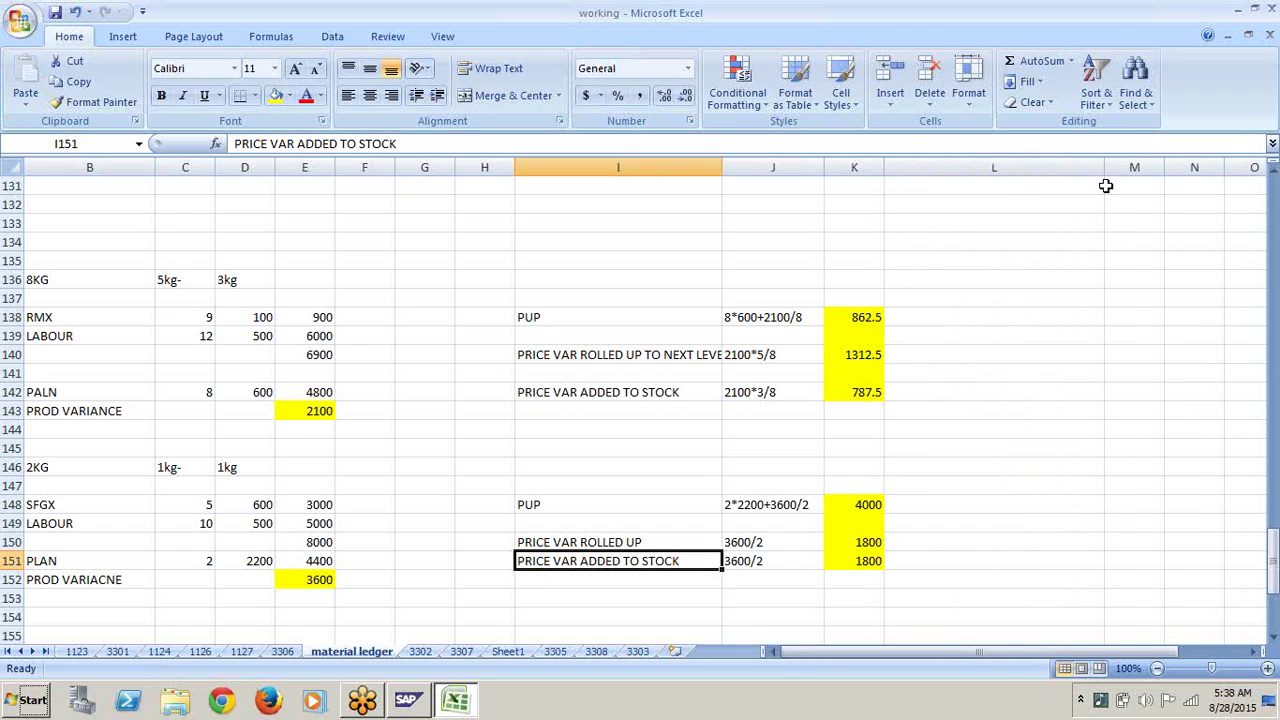
{"action": "left_click", "coordinate": [980, 318]}
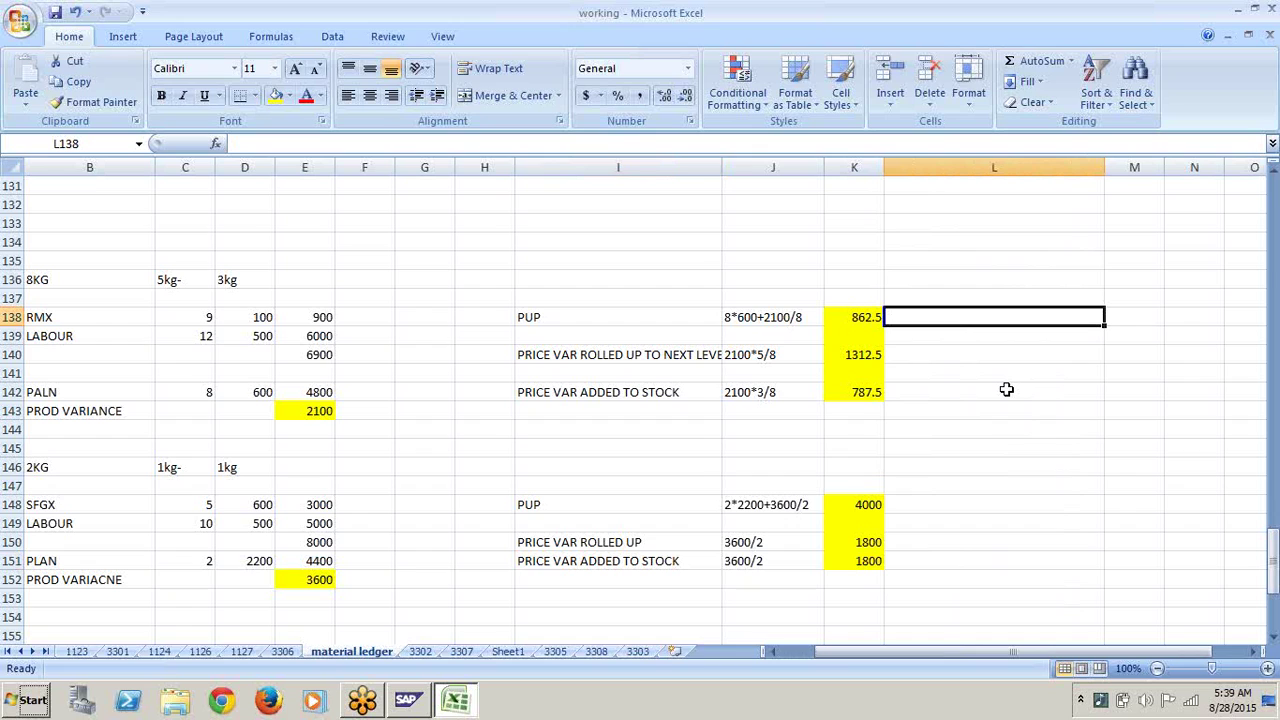
Step: Write the PUP formula CUMMULATIVE PRELIMINARY INVENTROY VAL+CUMM PRICE DIFF+CUMM EXCHANGE RATE DIFF/CUMM INVENTORY as text in L138
{"action": "type", "text": "CUMM"}
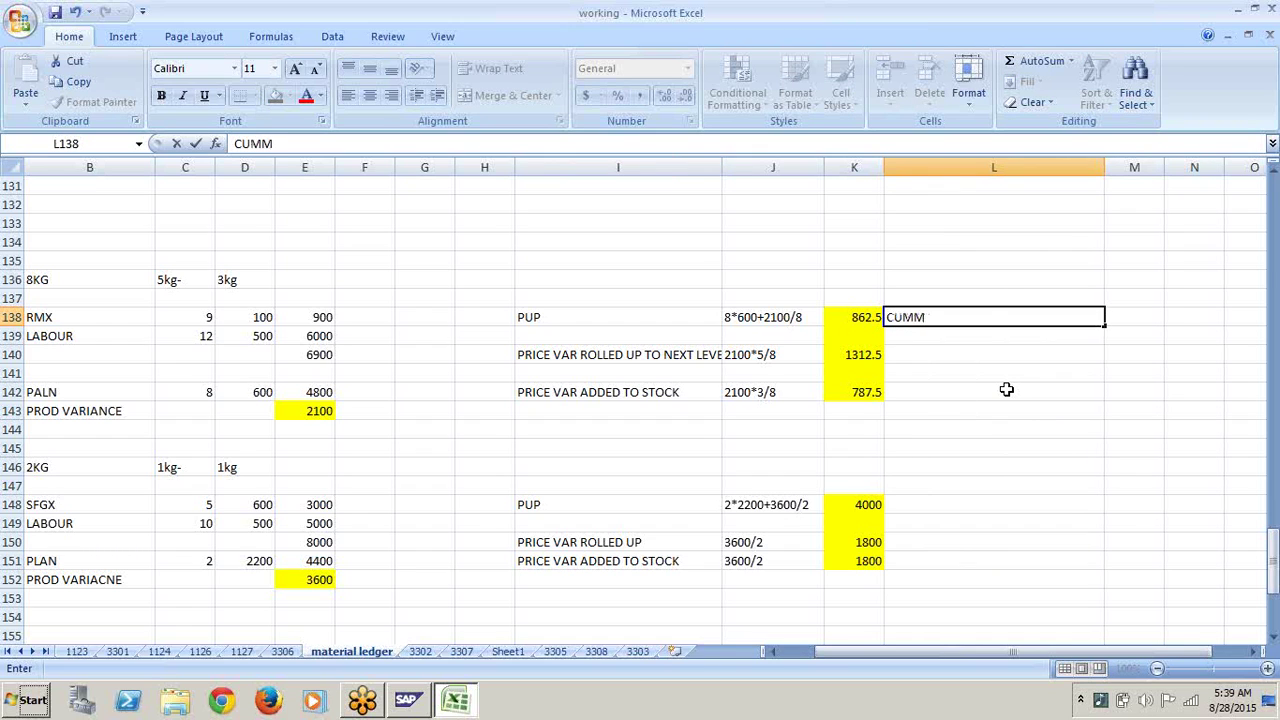
{"action": "type", "text": "ULATIVE P"}
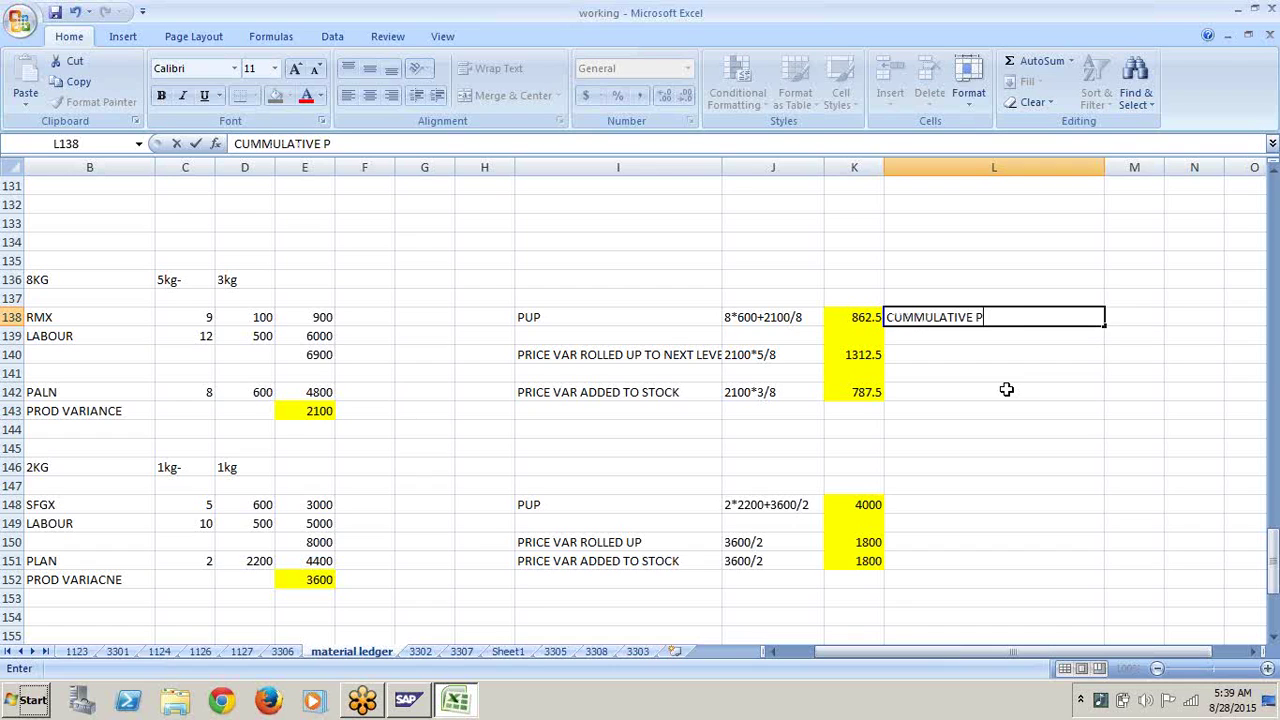
{"action": "type", "text": "RELIMINARY IN"}
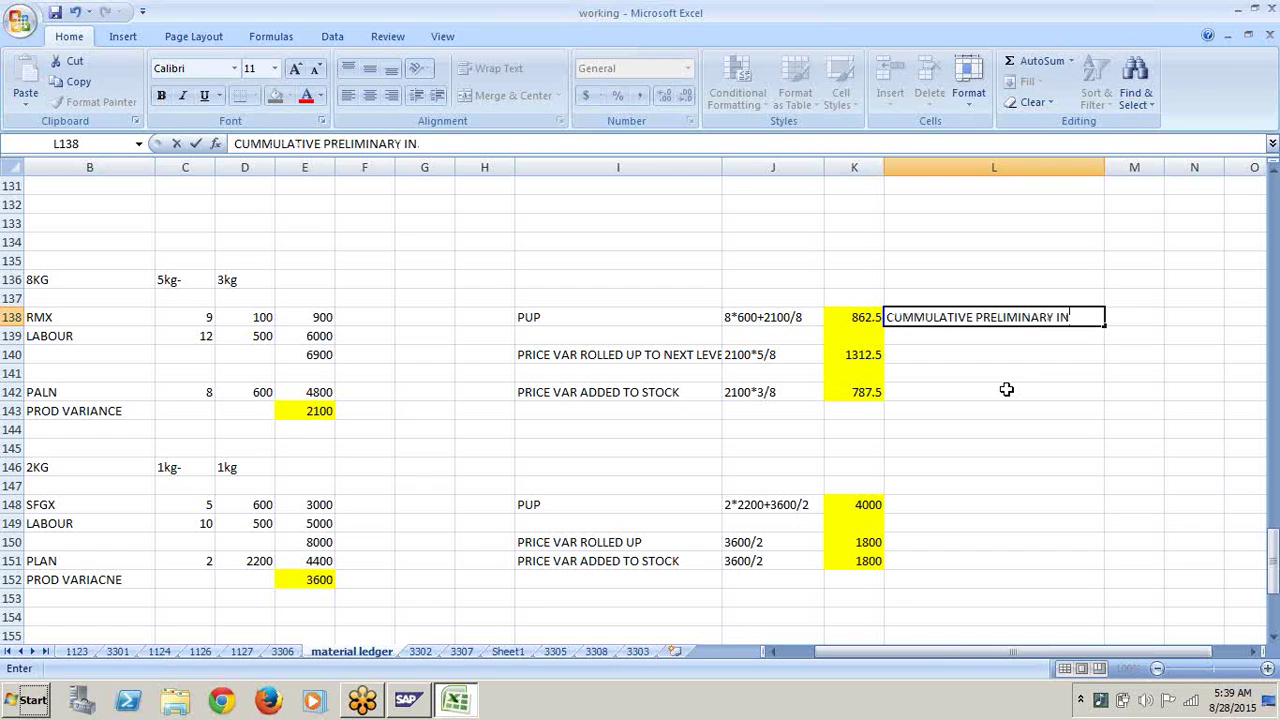
{"action": "type", "text": "VENTROY VAL"}
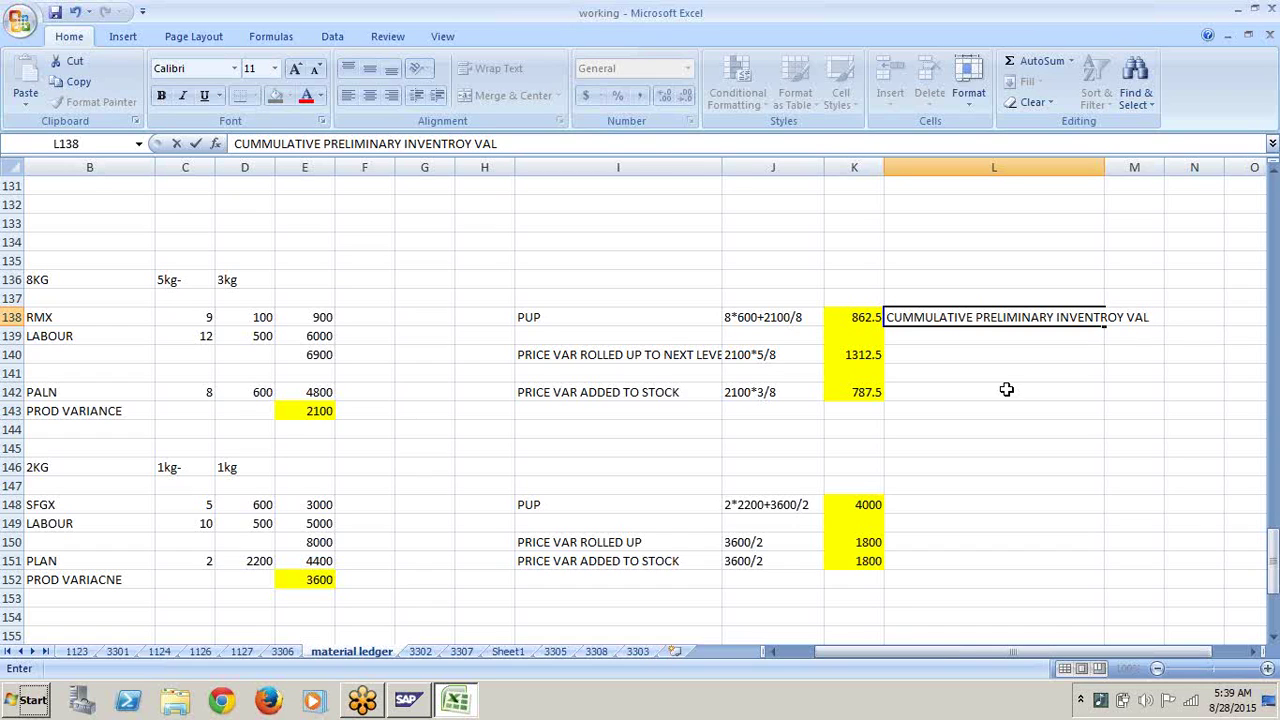
{"action": "type", "text": "+CUMM P"}
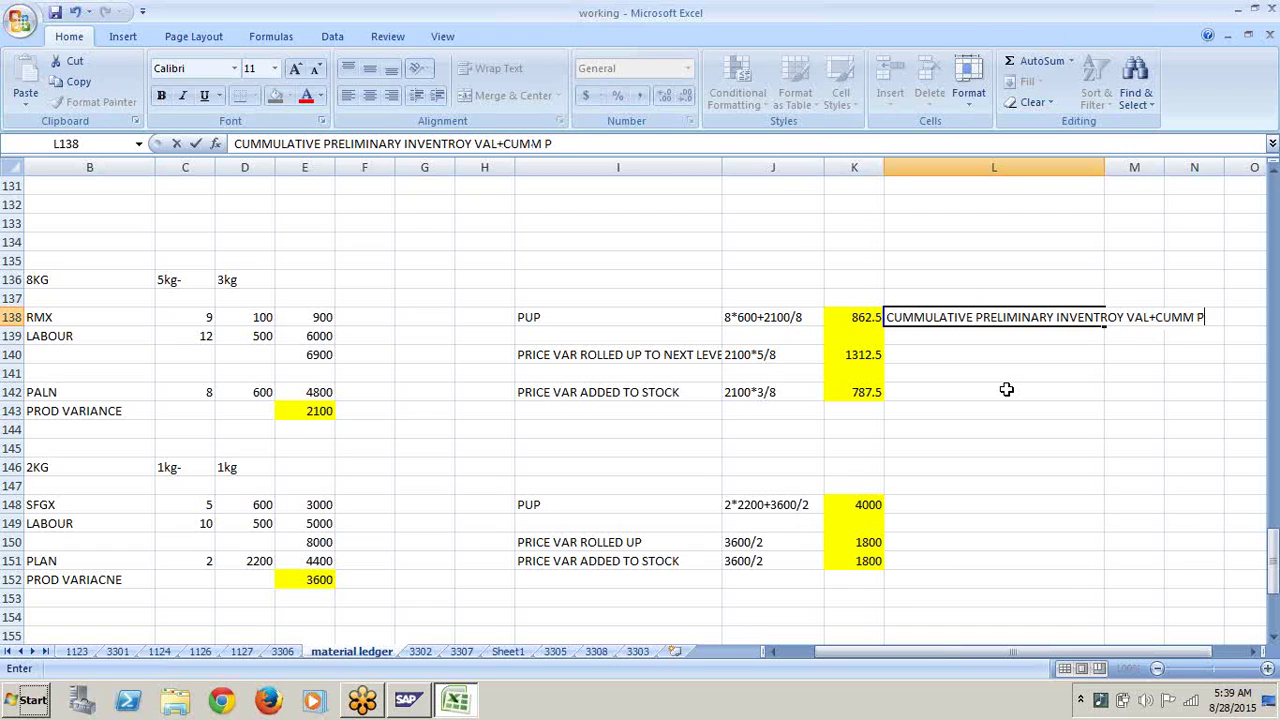
{"action": "type", "text": "RICE DIFF"}
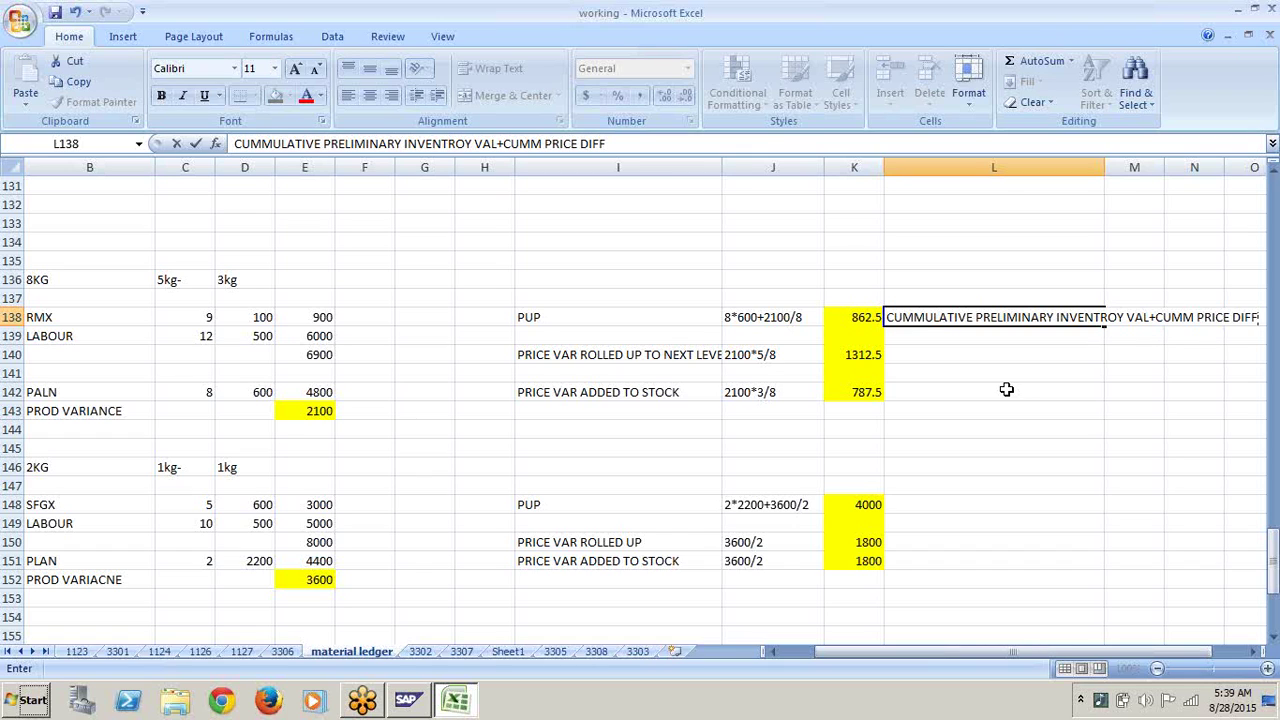
{"action": "type", "text": "+CUMM"}
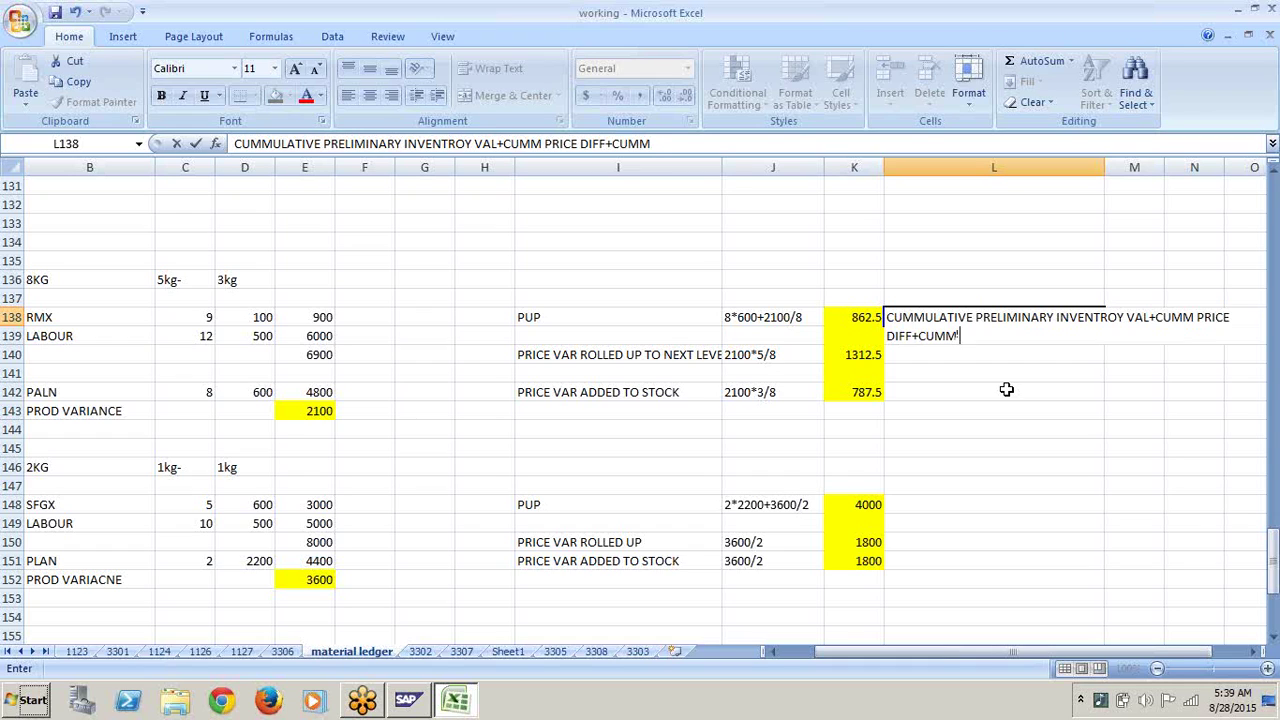
{"action": "type", "text": " EXCHANGE"}
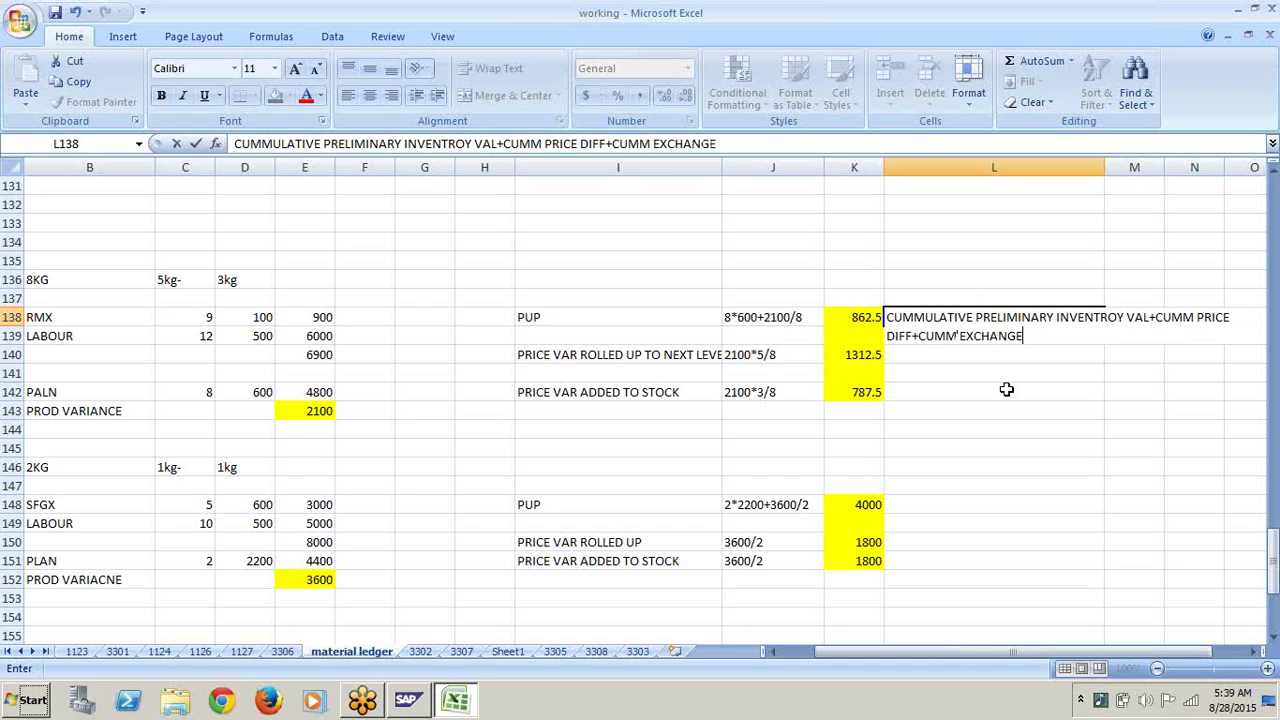
{"action": "type", "text": " RATE DIF"}
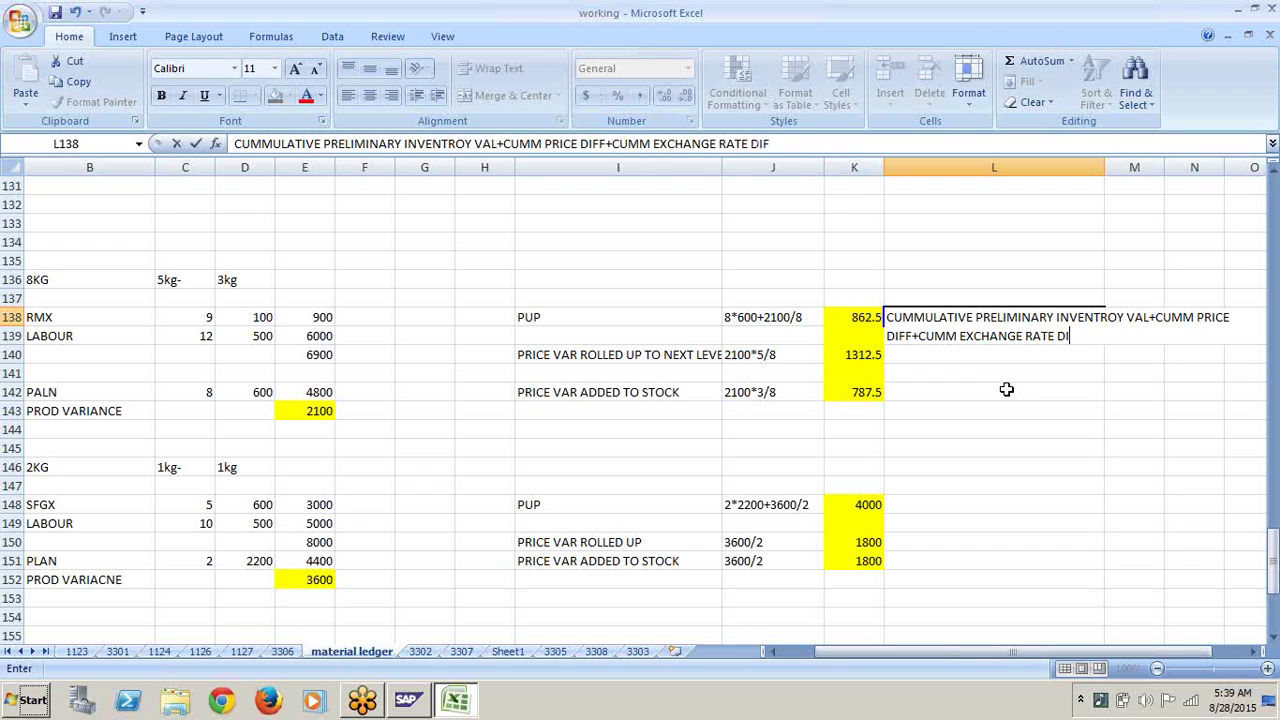
{"action": "type", "text": "F/CUMM "}
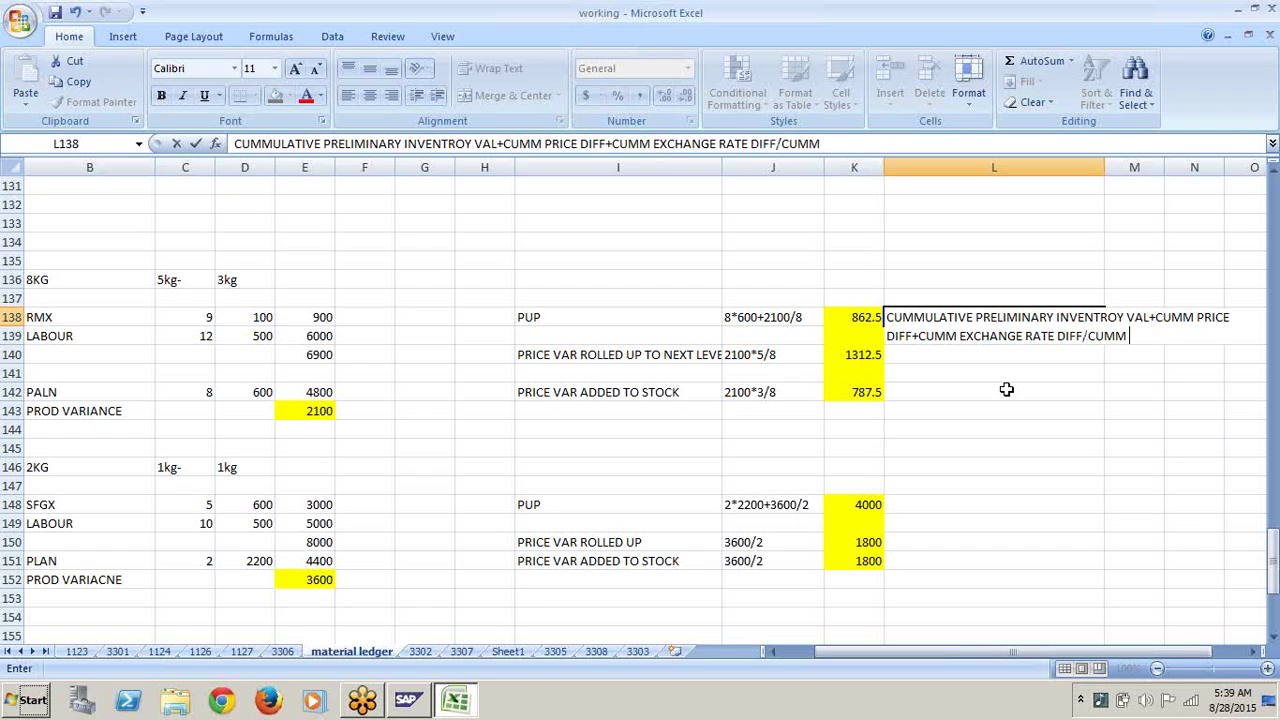
{"action": "type", "text": "INVENTORY"}
{"action": "left_click", "coordinate": [1094, 462]}
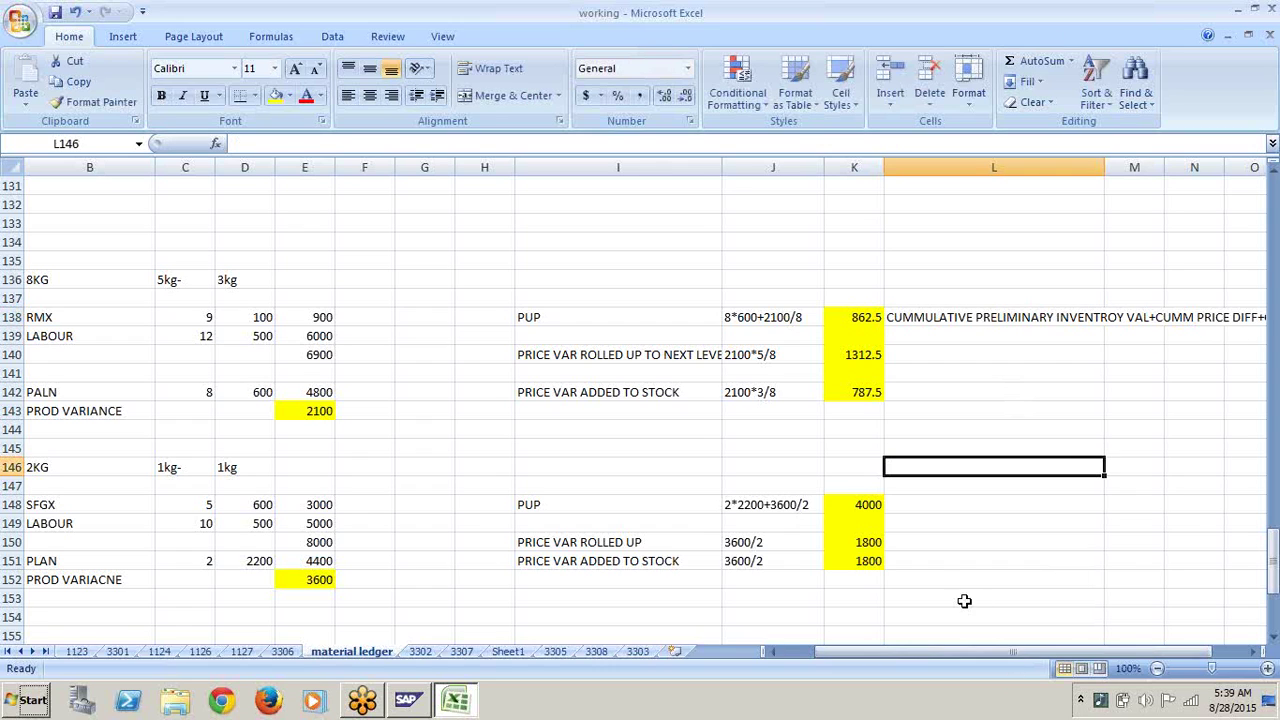
{"action": "left_click", "coordinate": [1033, 316]}
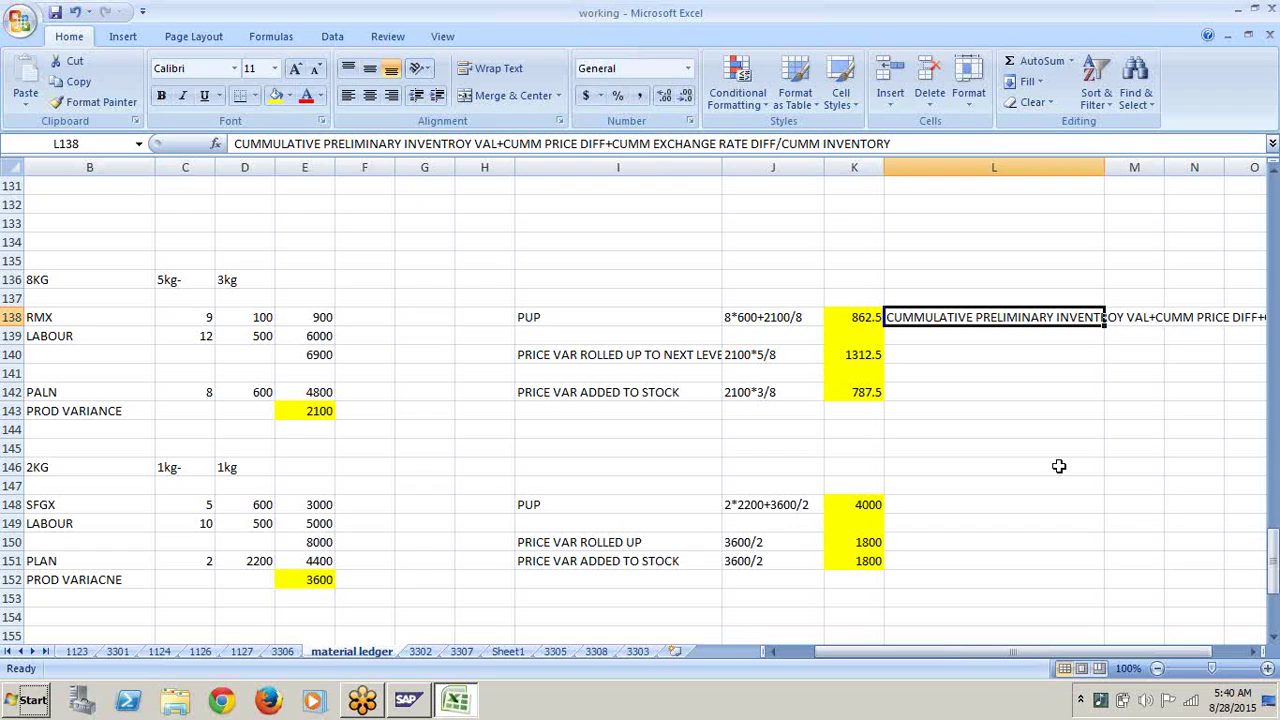
Step: Describe the rolled-up variance in L140 as CUMM PRICE DIFF+CUMM EXCHANGE RATE DIFF/CUMM INVENTORY*INVENTRY CONSUMPTION
{"action": "left_click", "coordinate": [971, 354]}
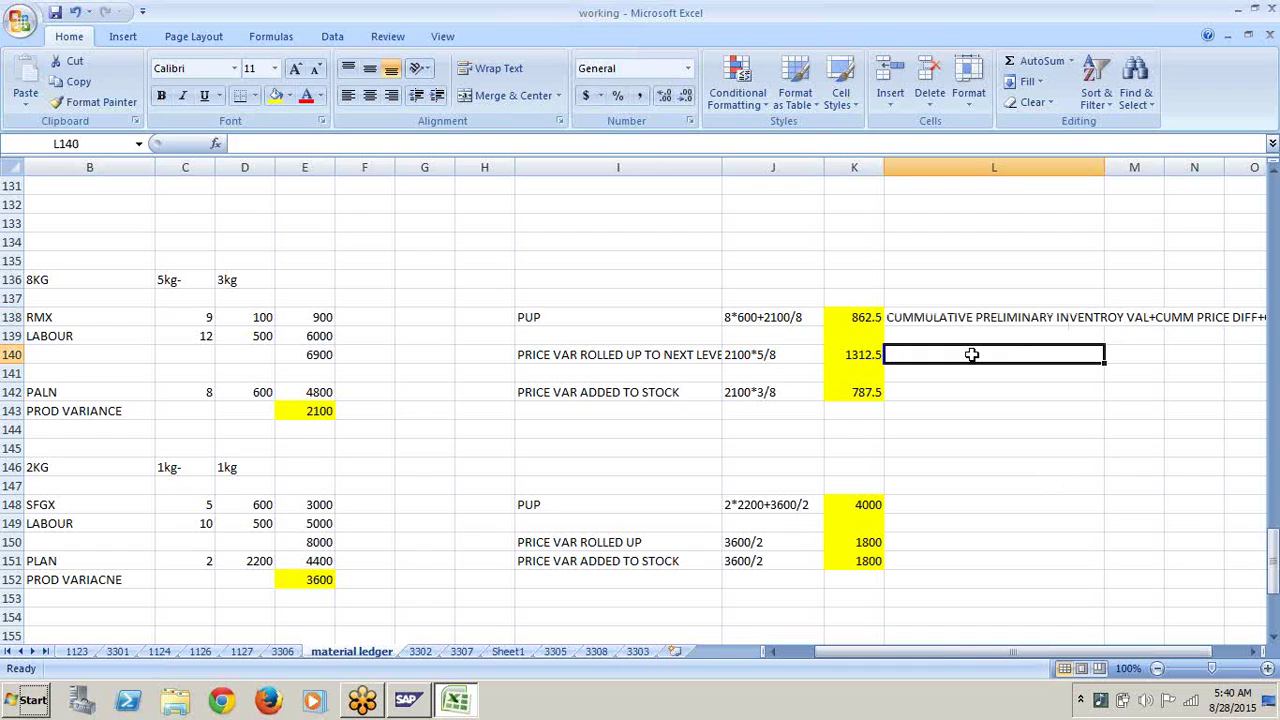
{"action": "type", "text": "CUMM P"}
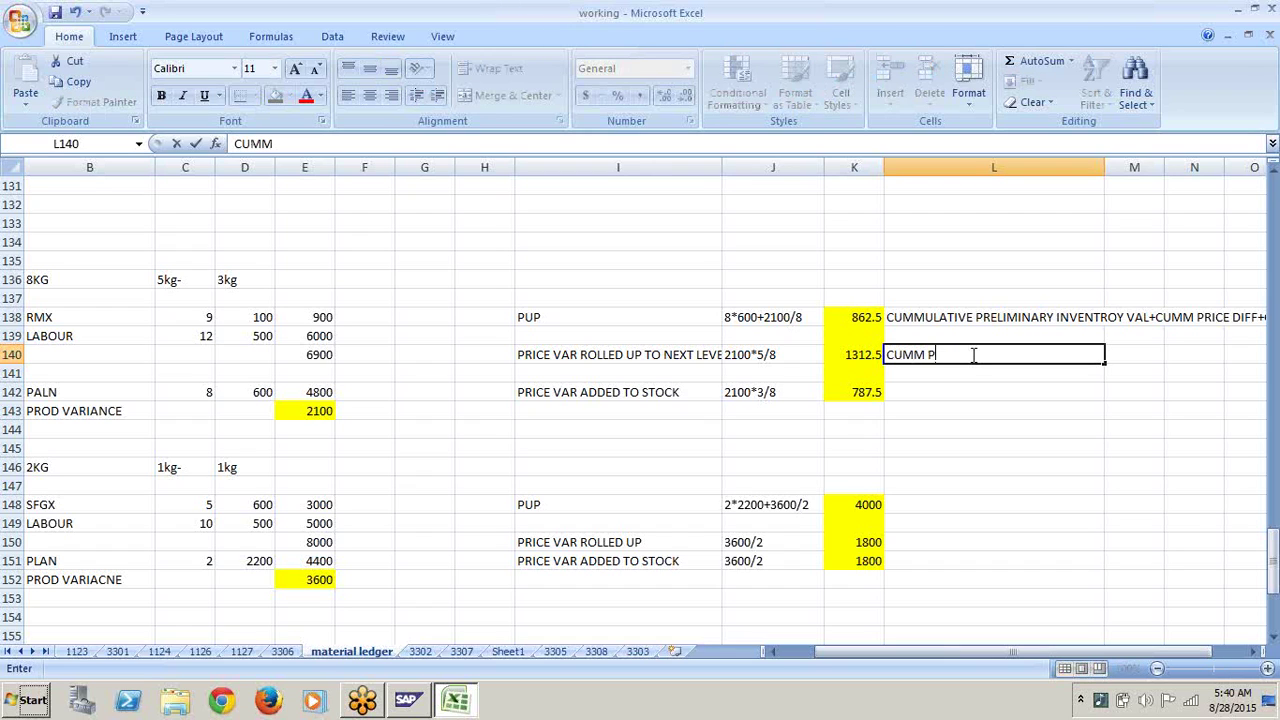
{"action": "type", "text": "RICE DIFF+CUMM"}
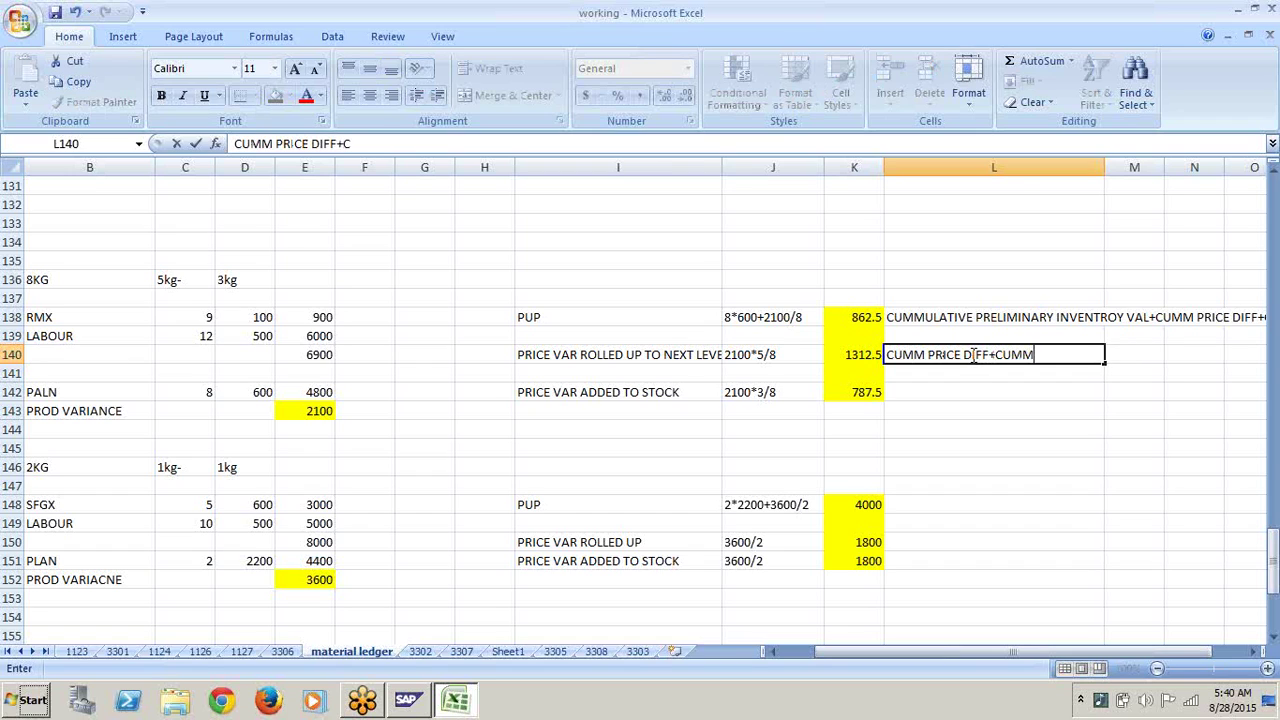
{"action": "type", "text": " EXCHANGE R"}
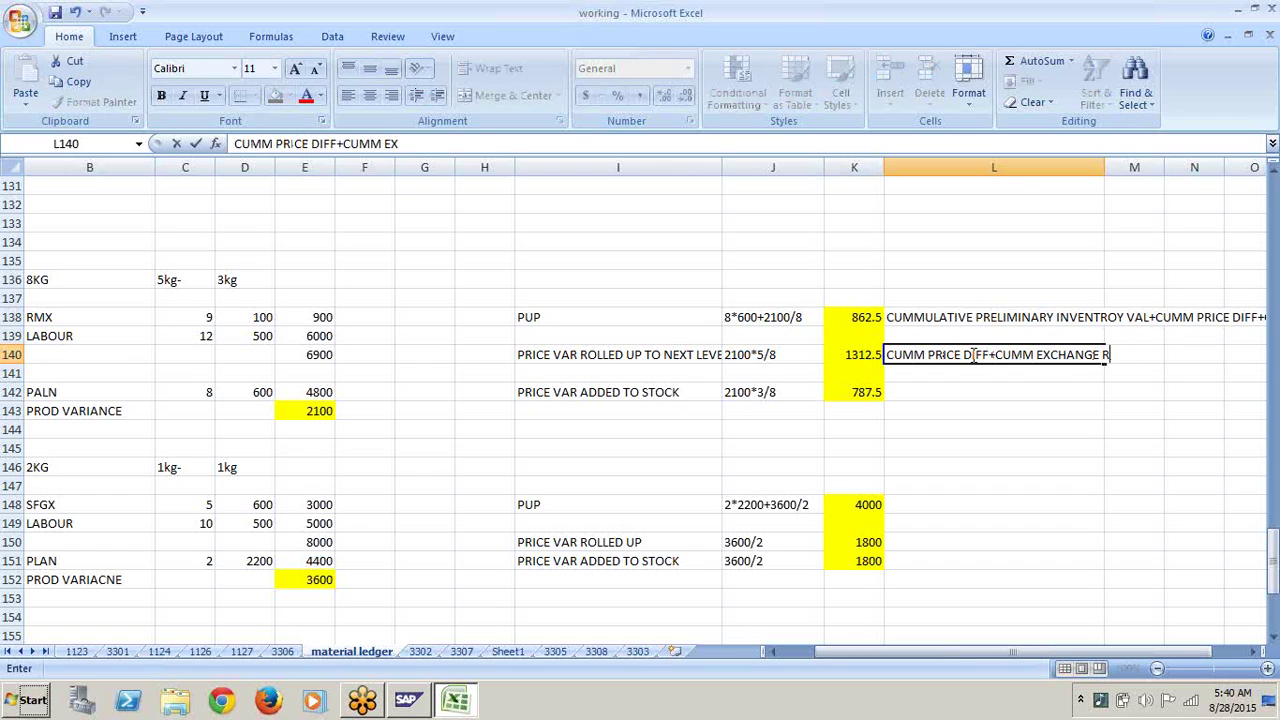
{"action": "type", "text": "ATE DIFF/"}
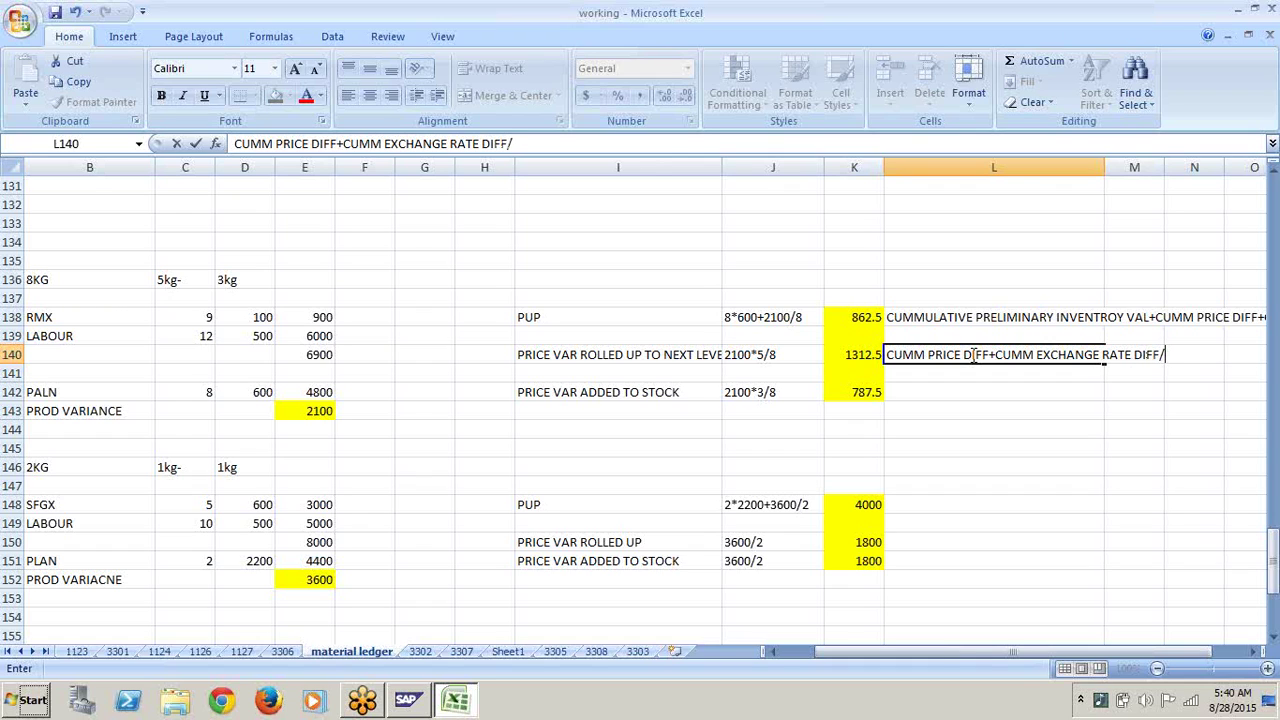
{"action": "type", "text": "CUMM INVENTR"}
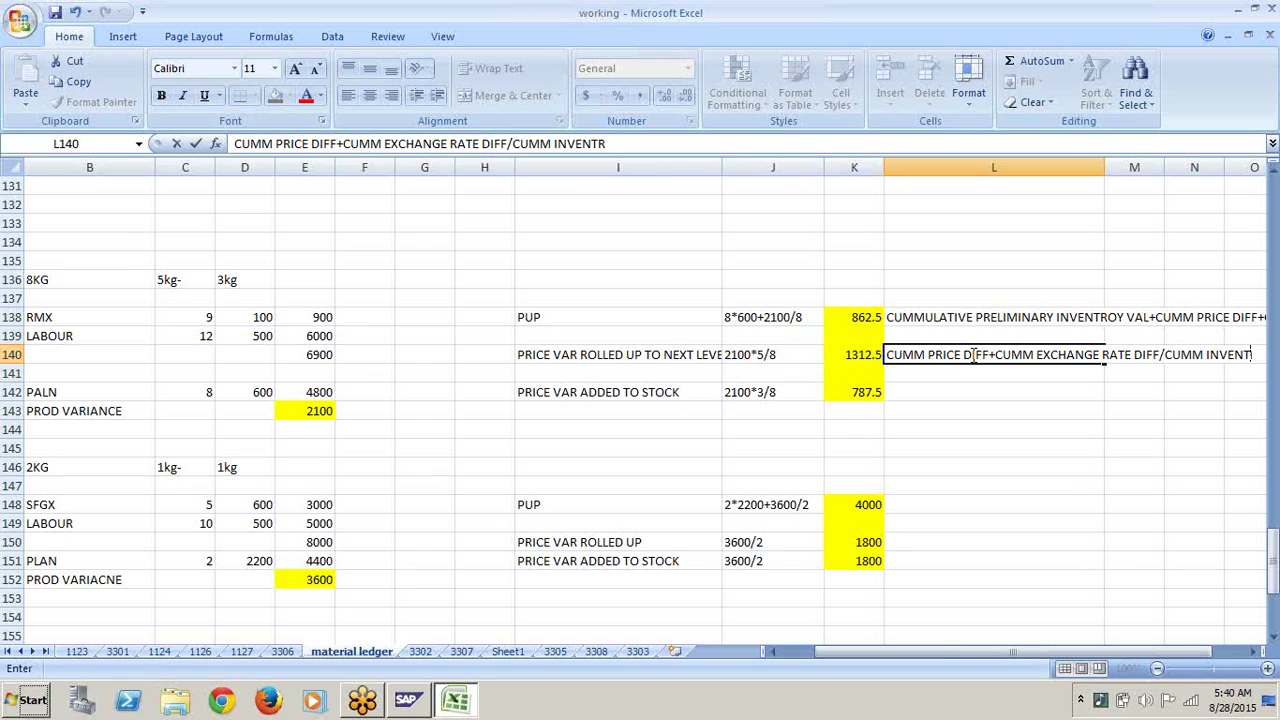
{"action": "key", "text": "BackSpace"}
{"action": "type", "text": "ORY"}
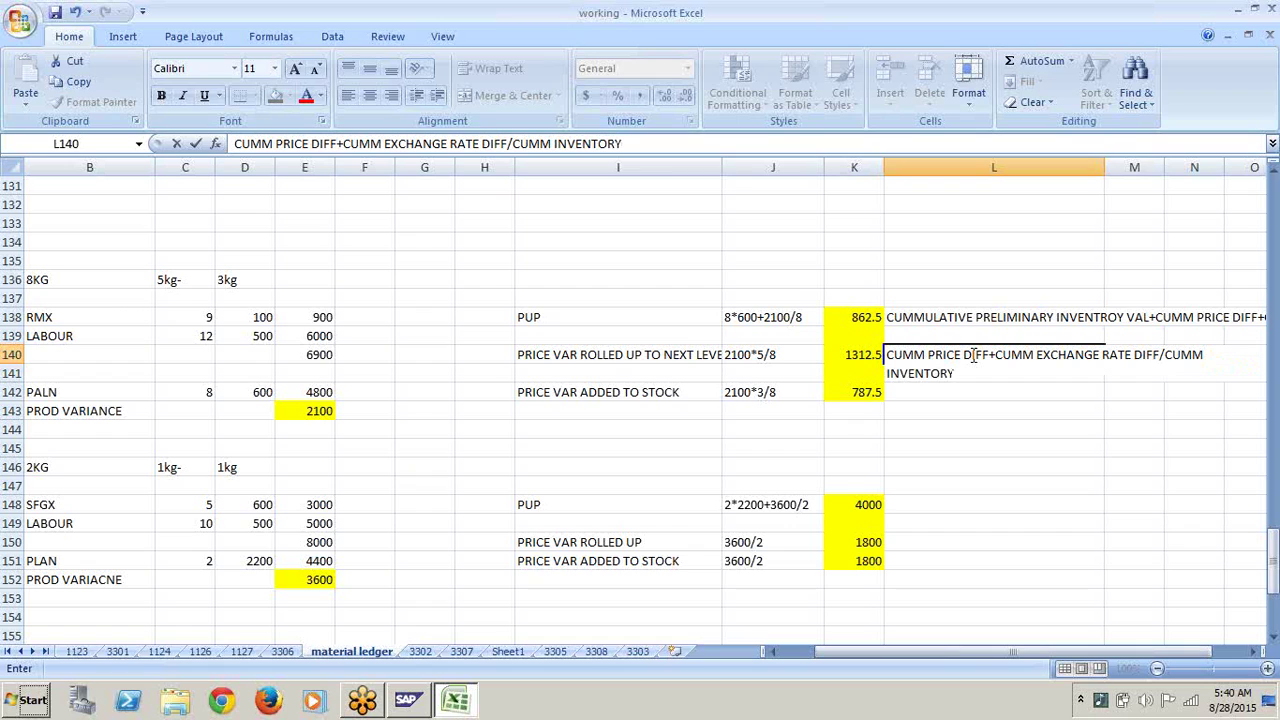
{"action": "type", "text": "*INVENTRY"}
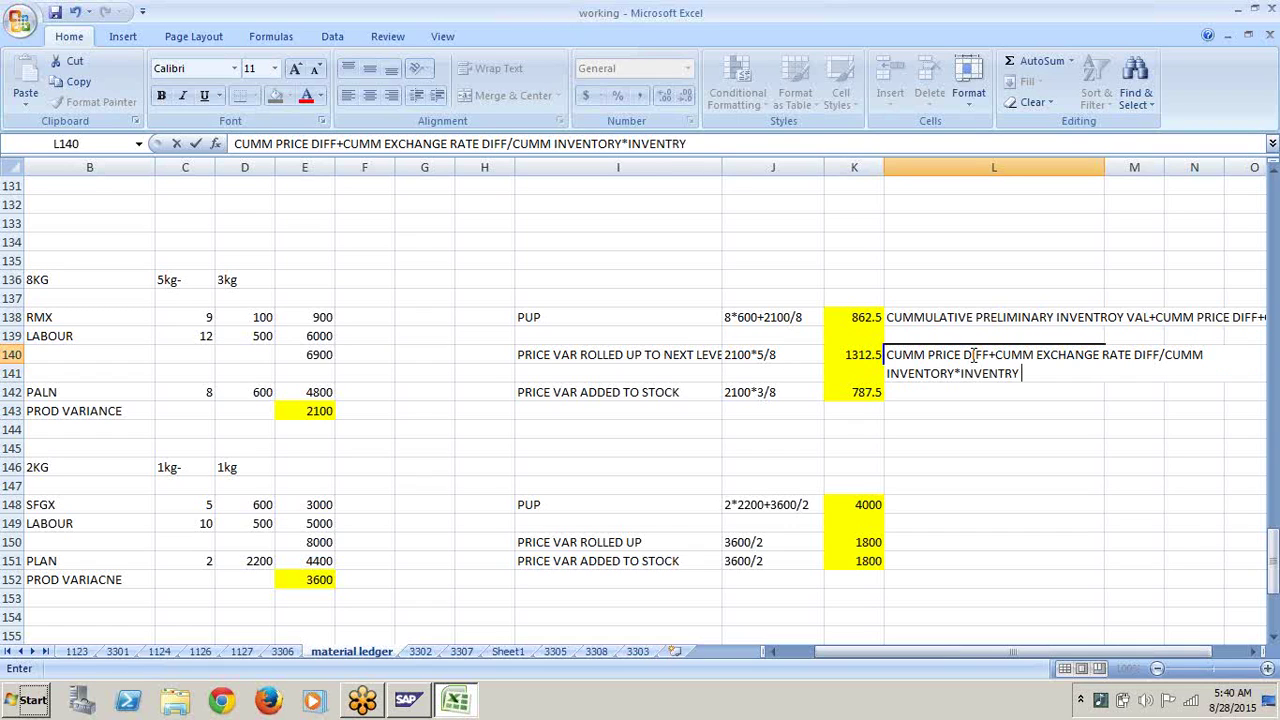
{"action": "type", "text": " CONSUMP"}
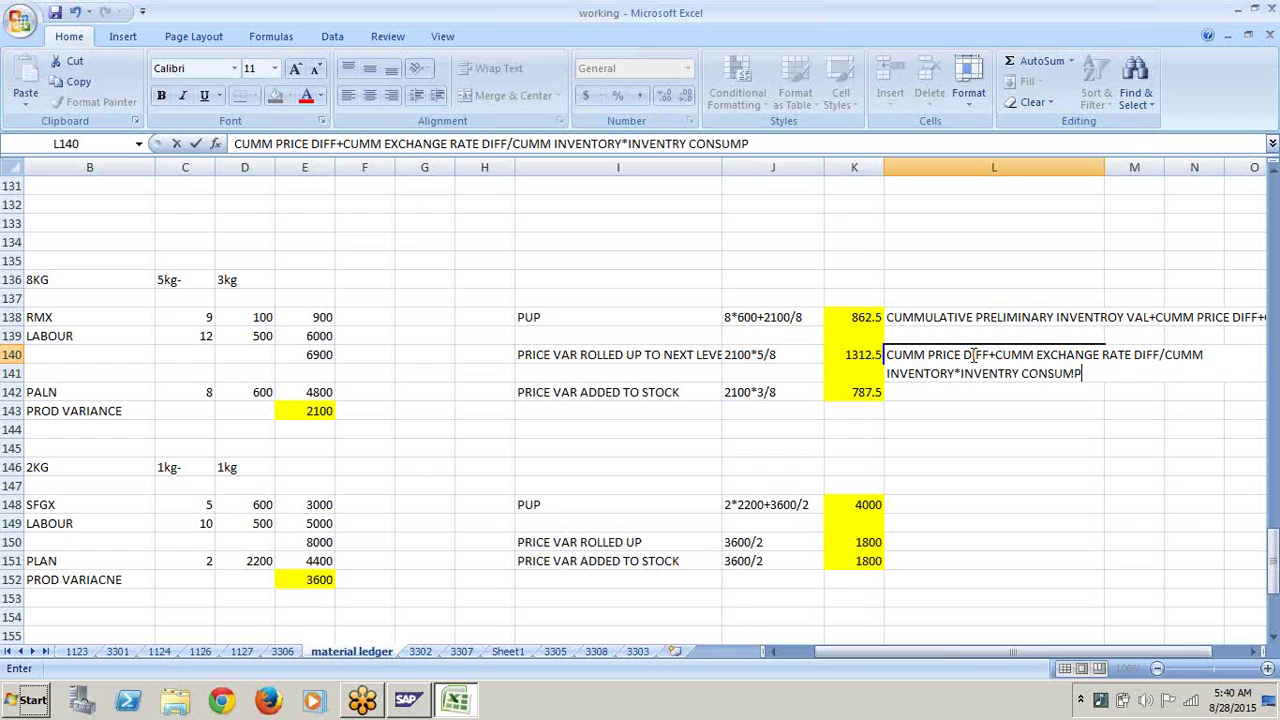
{"action": "type", "text": "TION"}
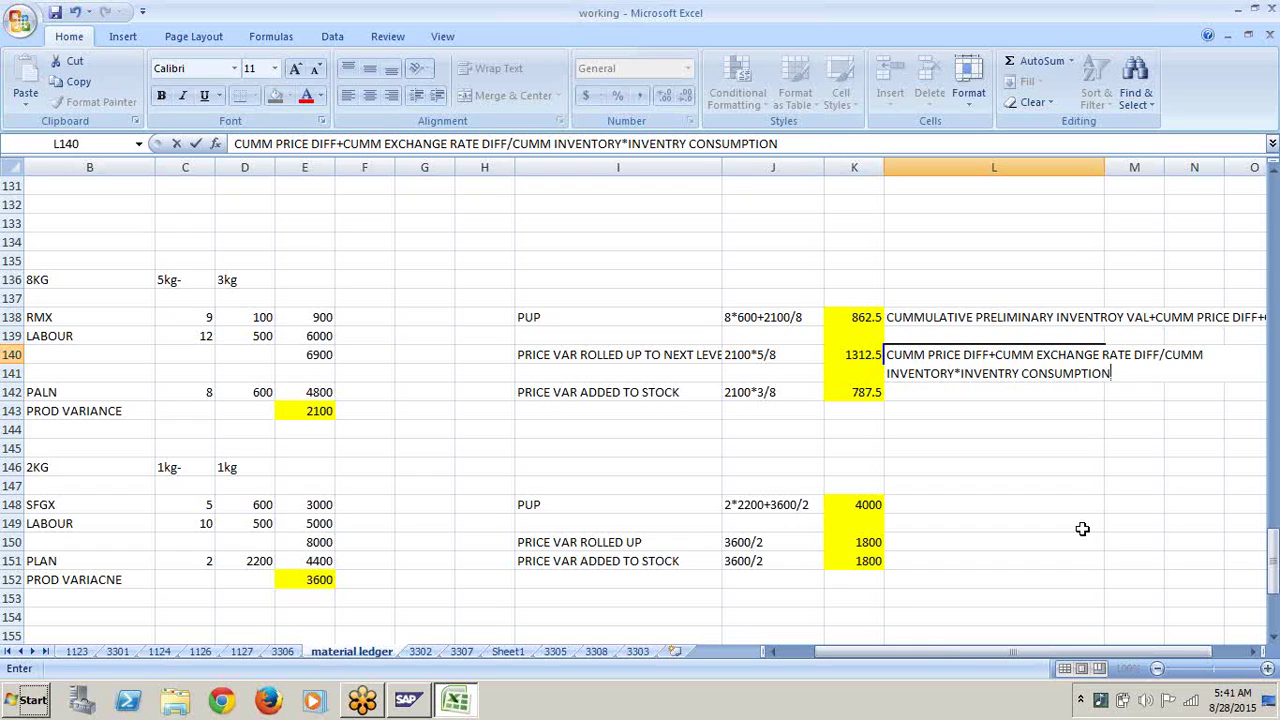
Step: Describe the variance added to stock in L142 as CUMM PRICE DIFF+CUMM EXCHANGE RATE DIFF/CUMM INVENTORY*STOCK AVAIBLE
{"action": "left_click", "coordinate": [979, 399]}
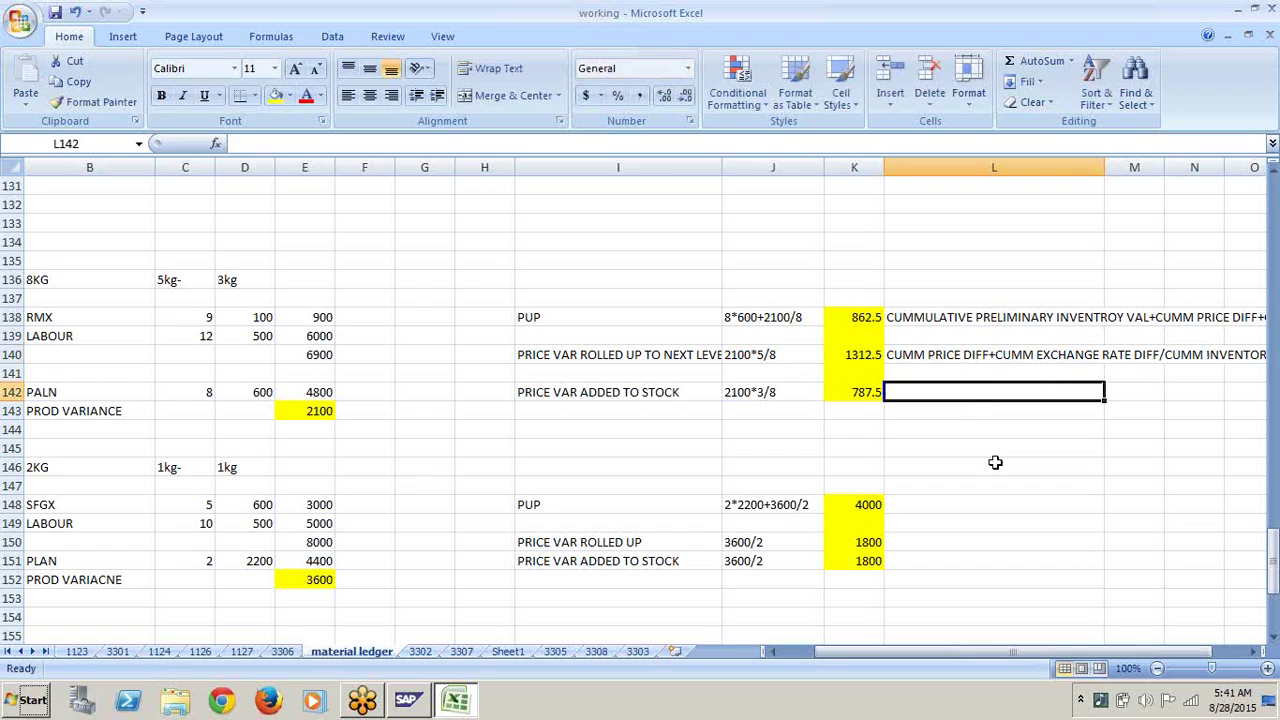
{"action": "type", "text": "CU"}
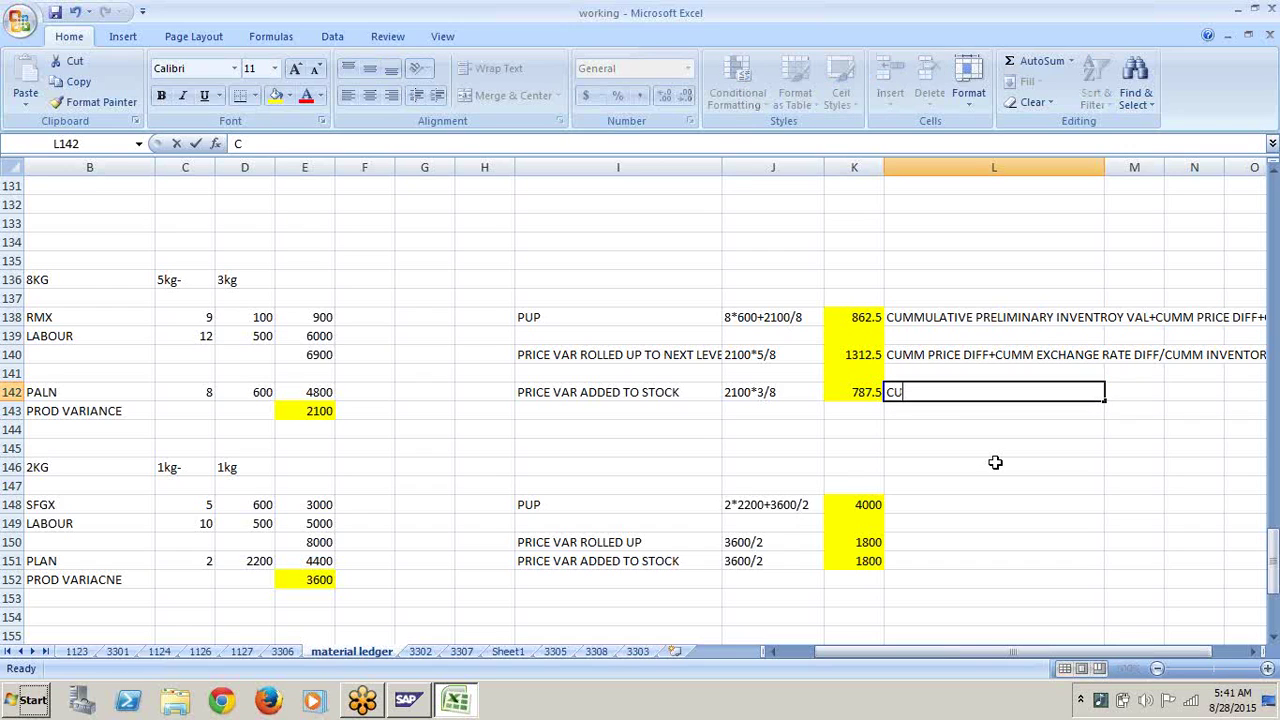
{"action": "type", "text": "MM PRIC"}
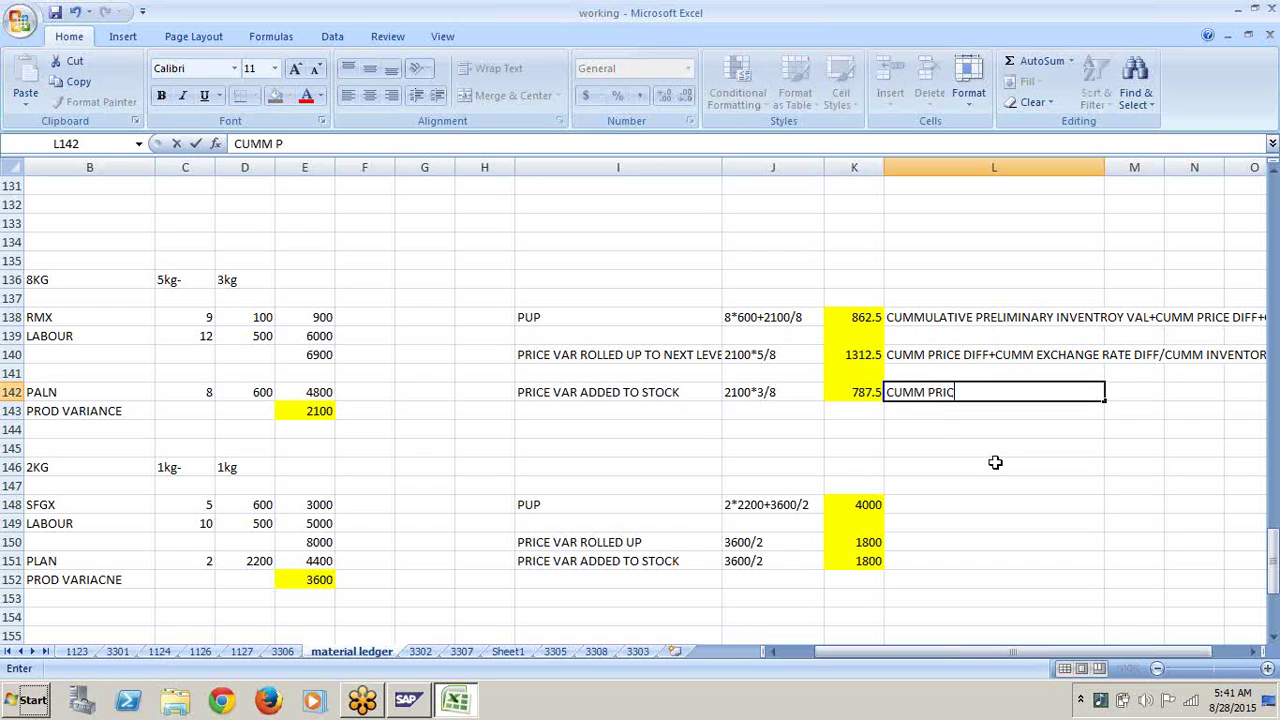
{"action": "type", "text": "E DIFF+CUMM EXCHA"}
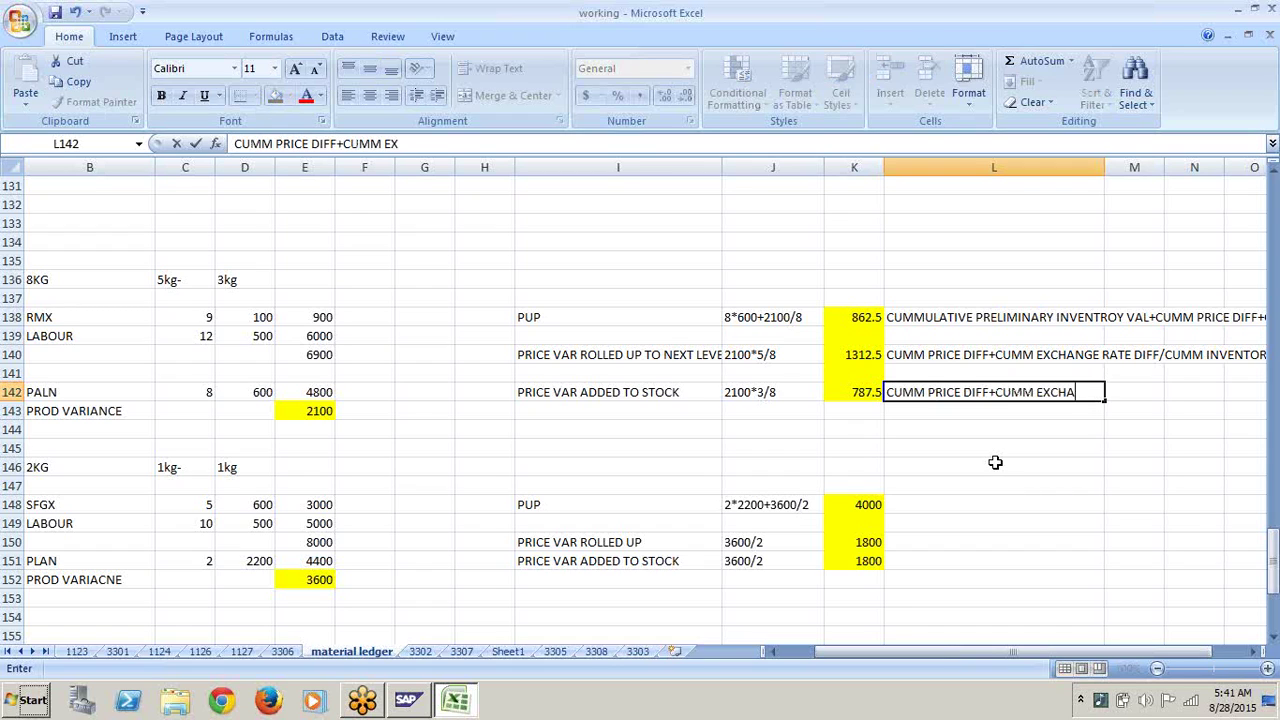
{"action": "type", "text": "NGE RATE DIFF"}
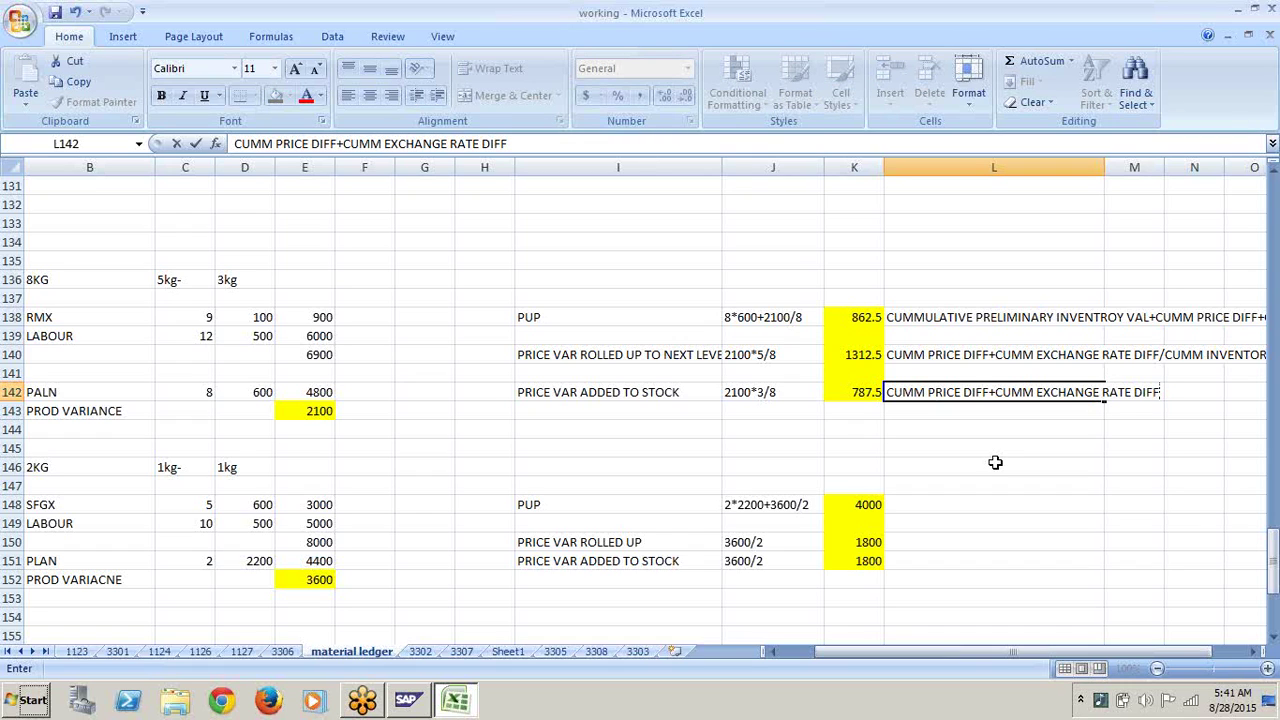
{"action": "type", "text": "/CUMM I"}
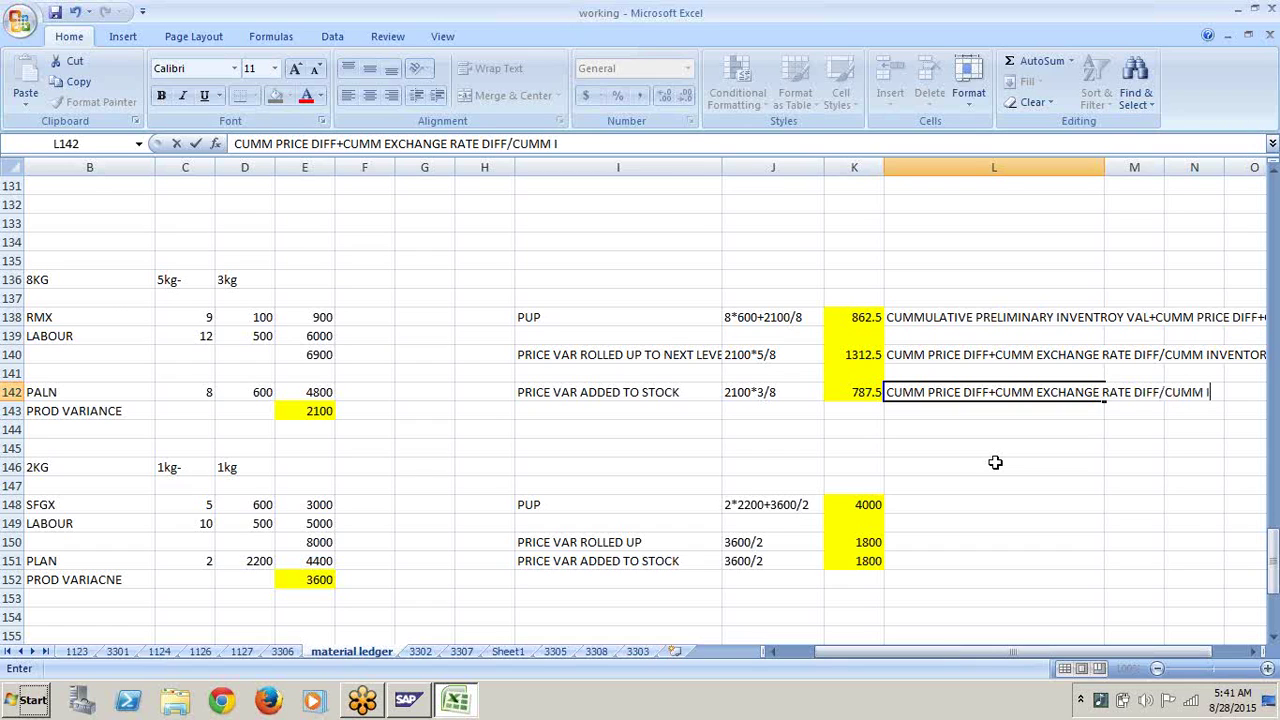
{"action": "type", "text": "NVENTORY*"}
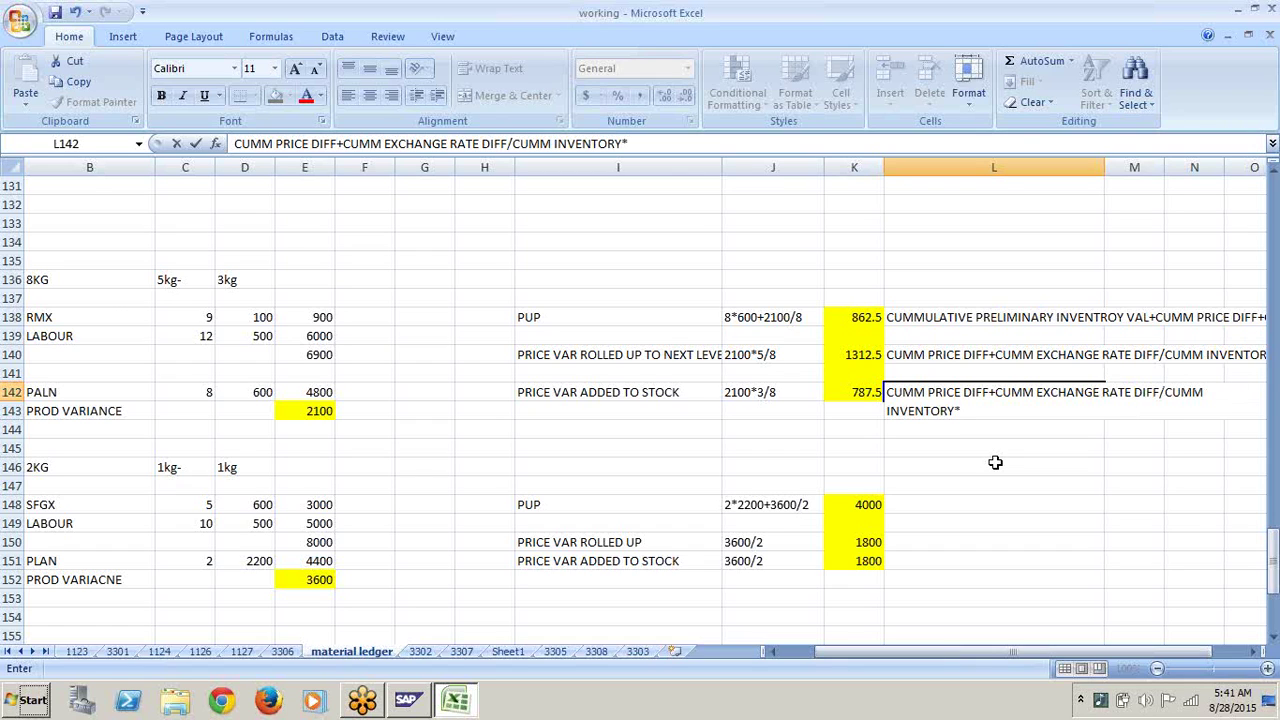
{"action": "type", "text": "STOCK AVAIBLE"}
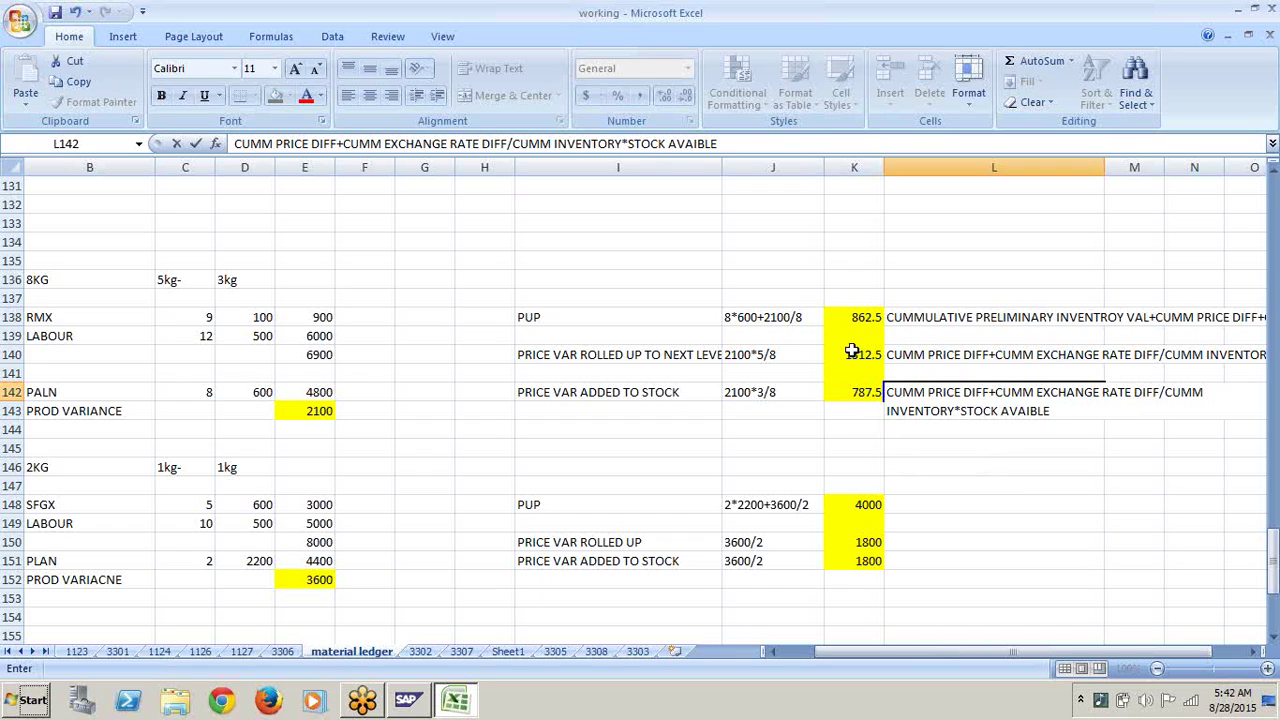
Step: Review the results, calculations and labels of the SFGX PUP, rolled-up variance and stock variance rows
{"action": "left_click", "coordinate": [855, 320]}
{"action": "left_click", "coordinate": [851, 360]}
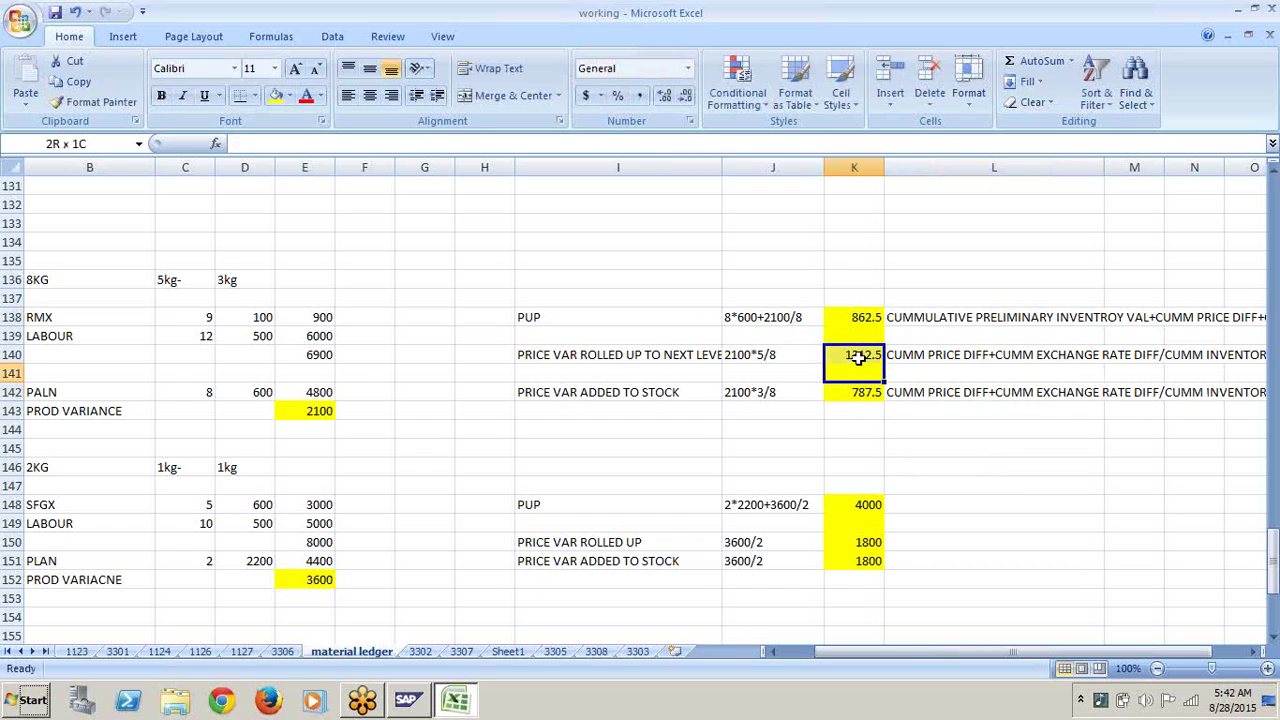
{"action": "left_click", "coordinate": [861, 394]}
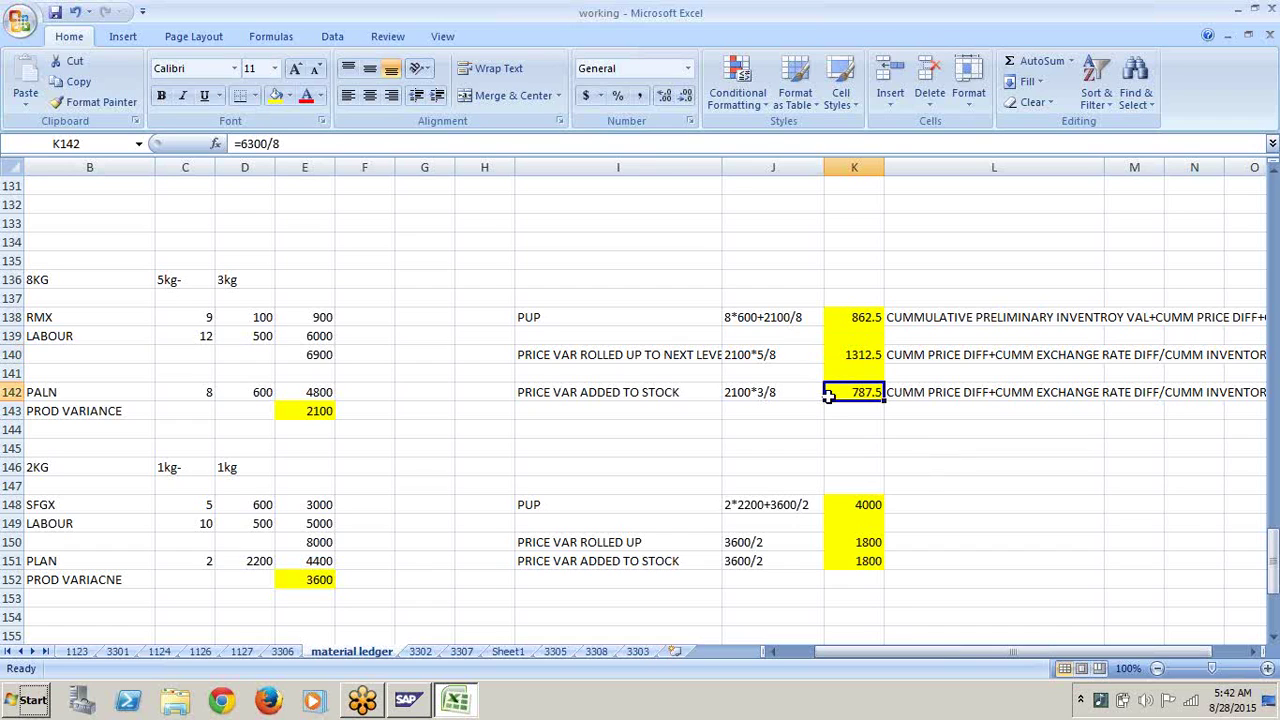
{"action": "left_click", "coordinate": [751, 322]}
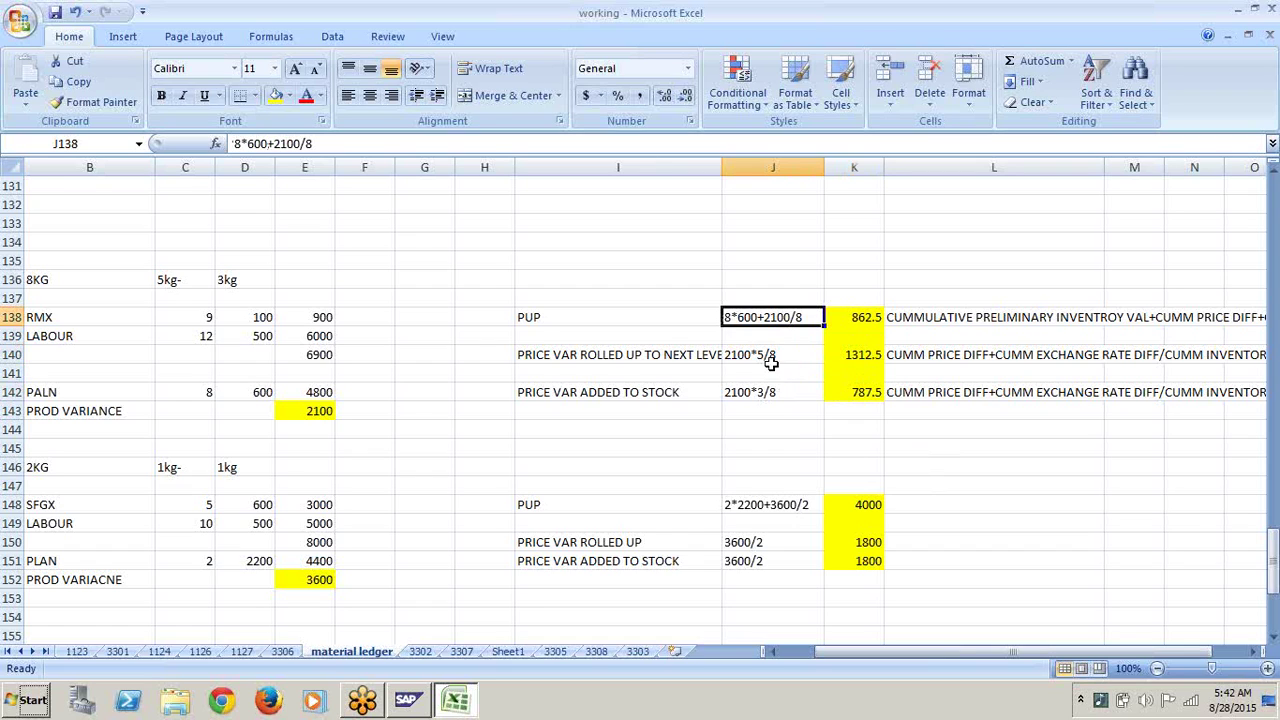
{"action": "left_click", "coordinate": [771, 358]}
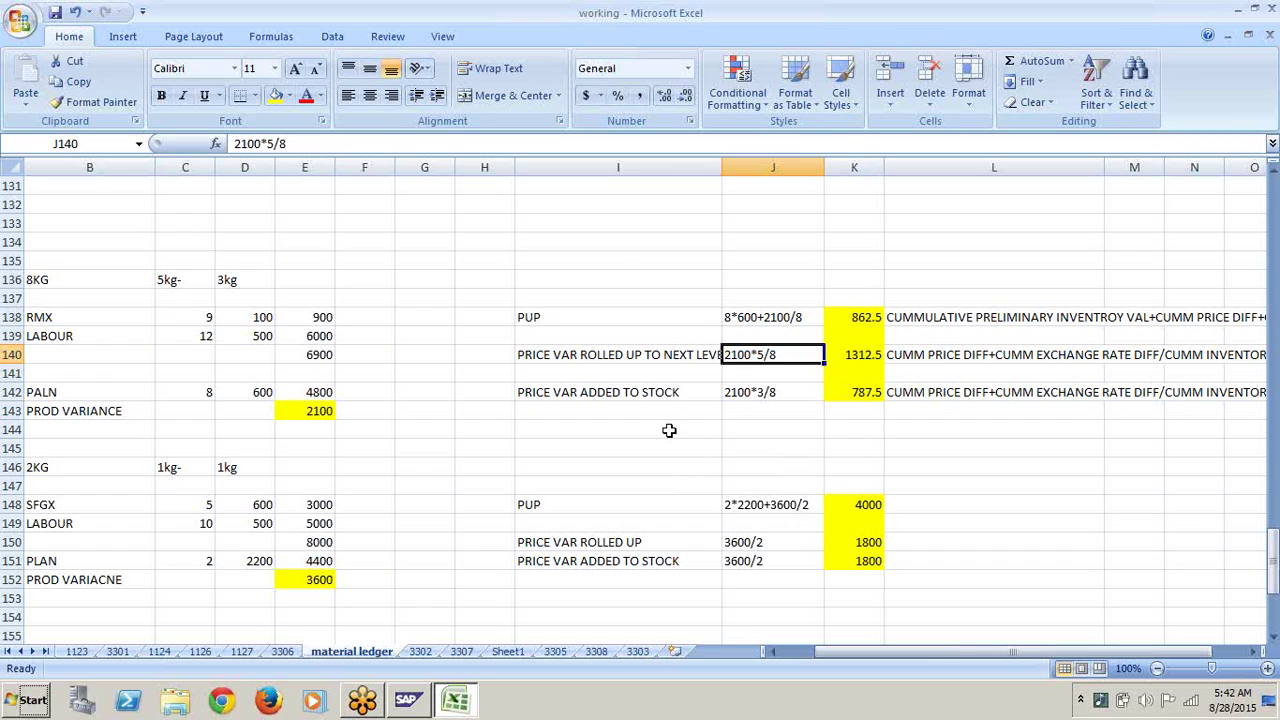
{"action": "left_click", "coordinate": [666, 354]}
{"action": "left_click", "coordinate": [665, 394]}
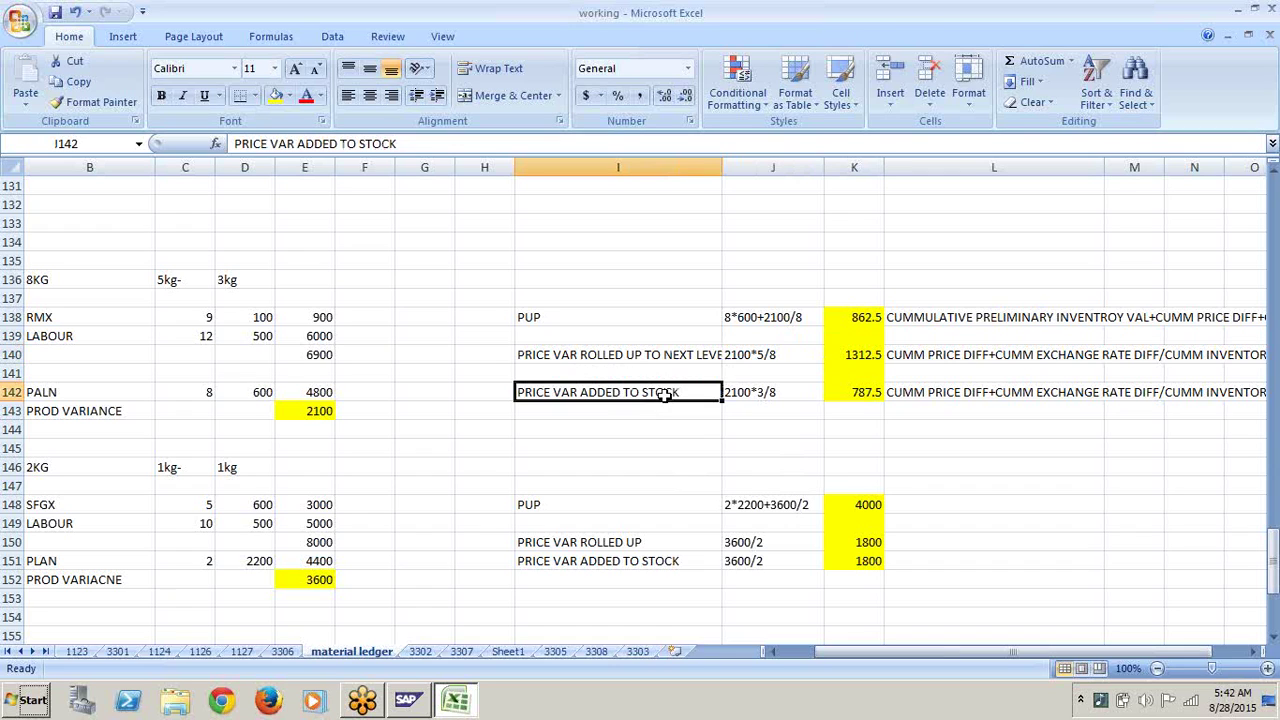
Step: Clear the MULTI LEVEL PRICE VARAINCE heading in A168 and remove the cell's yellow fill
{"action": "key", "text": "Left"}
{"action": "key", "text": "Left"}
{"action": "key", "text": "Left"}
{"action": "key", "text": "Left"}
{"action": "key", "text": "Left"}
{"action": "key", "text": "Left"}
{"action": "key", "text": "Left"}
{"action": "key", "text": "Left"}
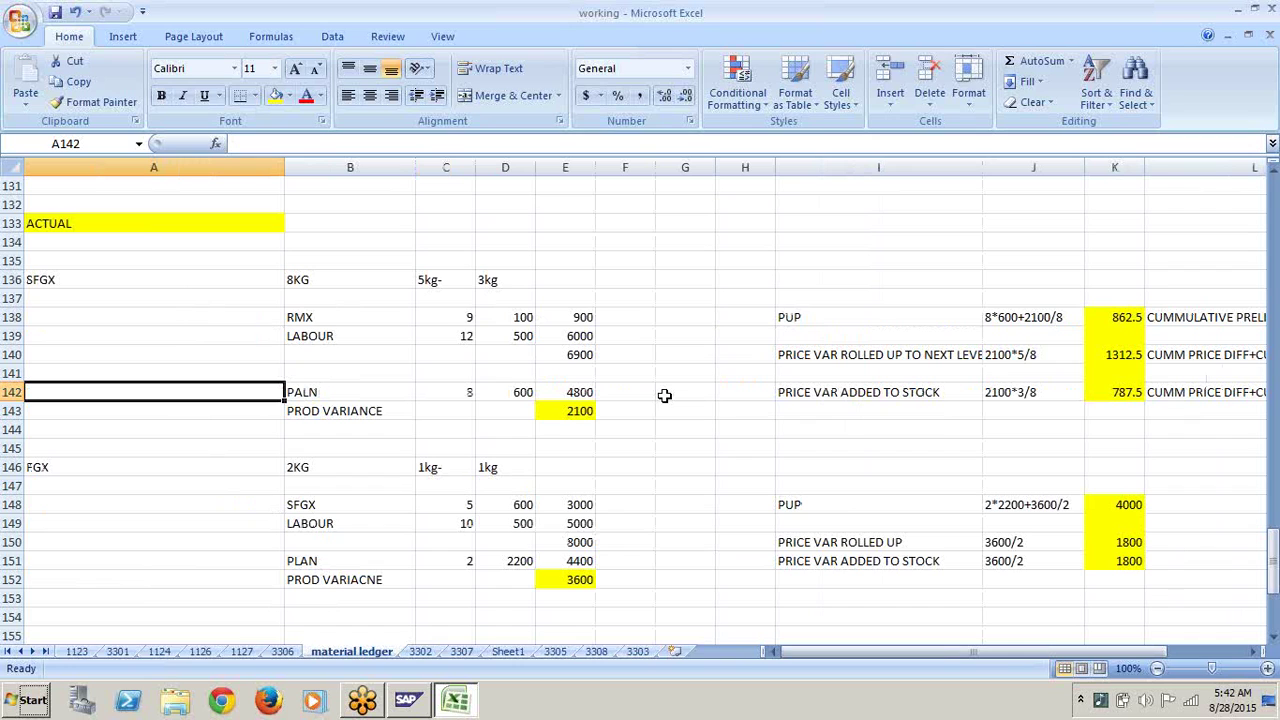
{"action": "key", "text": "Down"}
{"action": "key", "text": "Down"}
{"action": "key", "text": "Down"}
{"action": "key", "text": "Down"}
{"action": "key", "text": "Down"}
{"action": "key", "text": "Down"}
{"action": "key", "text": "Down"}
{"action": "key", "text": "Down"}
{"action": "key", "text": "Down"}
{"action": "key", "text": "Down"}
{"action": "key", "text": "Down"}
{"action": "key", "text": "Down"}
{"action": "key", "text": "Down"}
{"action": "key", "text": "Down"}
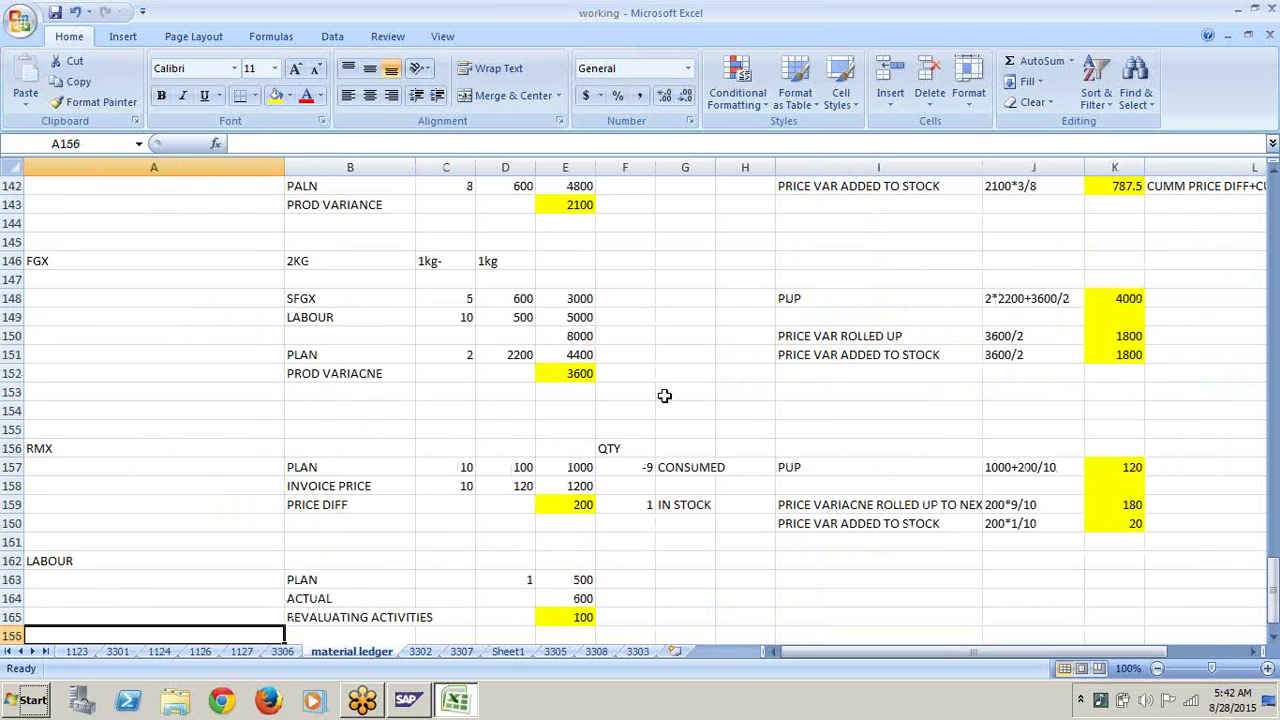
{"action": "key", "text": "Down"}
{"action": "key", "text": "Down"}
{"action": "key", "text": "Down"}
{"action": "key", "text": "Down"}
{"action": "key", "text": "Down"}
{"action": "key", "text": "Down"}
{"action": "key", "text": "Down"}
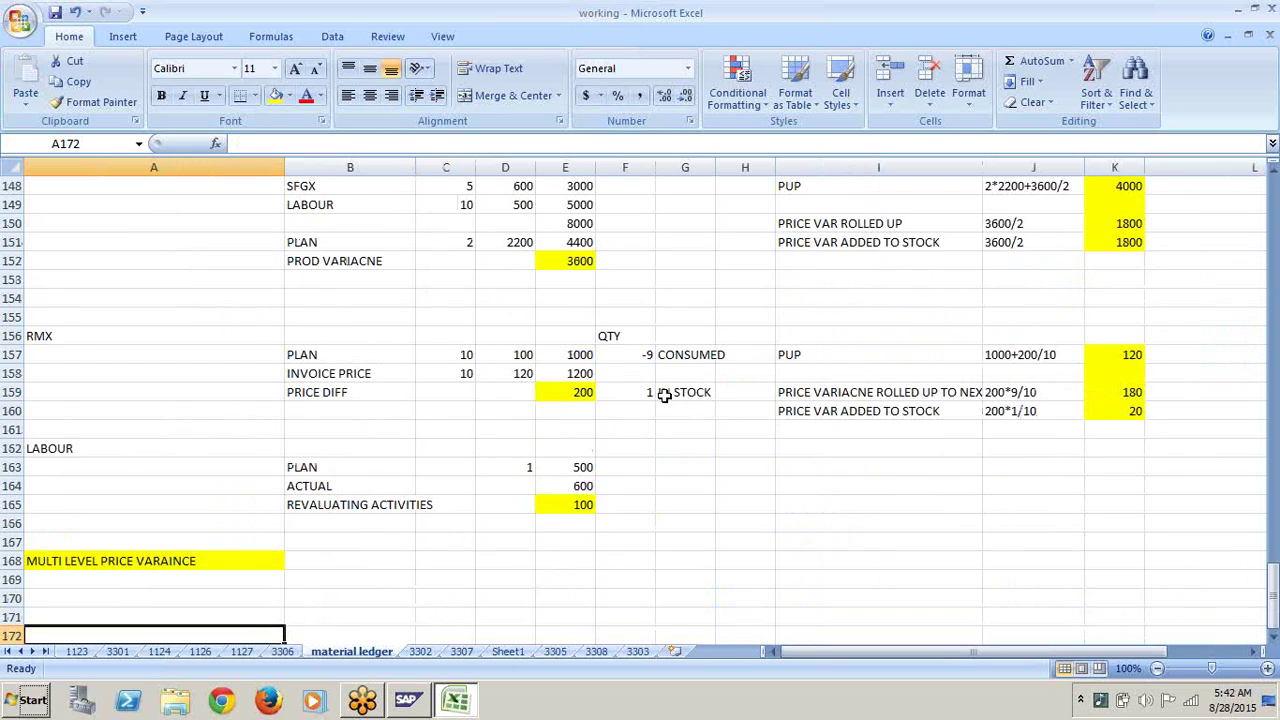
{"action": "key", "text": "Down"}
{"action": "key", "text": "Down"}
{"action": "key", "text": "Down"}
{"action": "key", "text": "Down"}
{"action": "key", "text": "Down"}
{"action": "key", "text": "Down"}
{"action": "key", "text": "Down"}
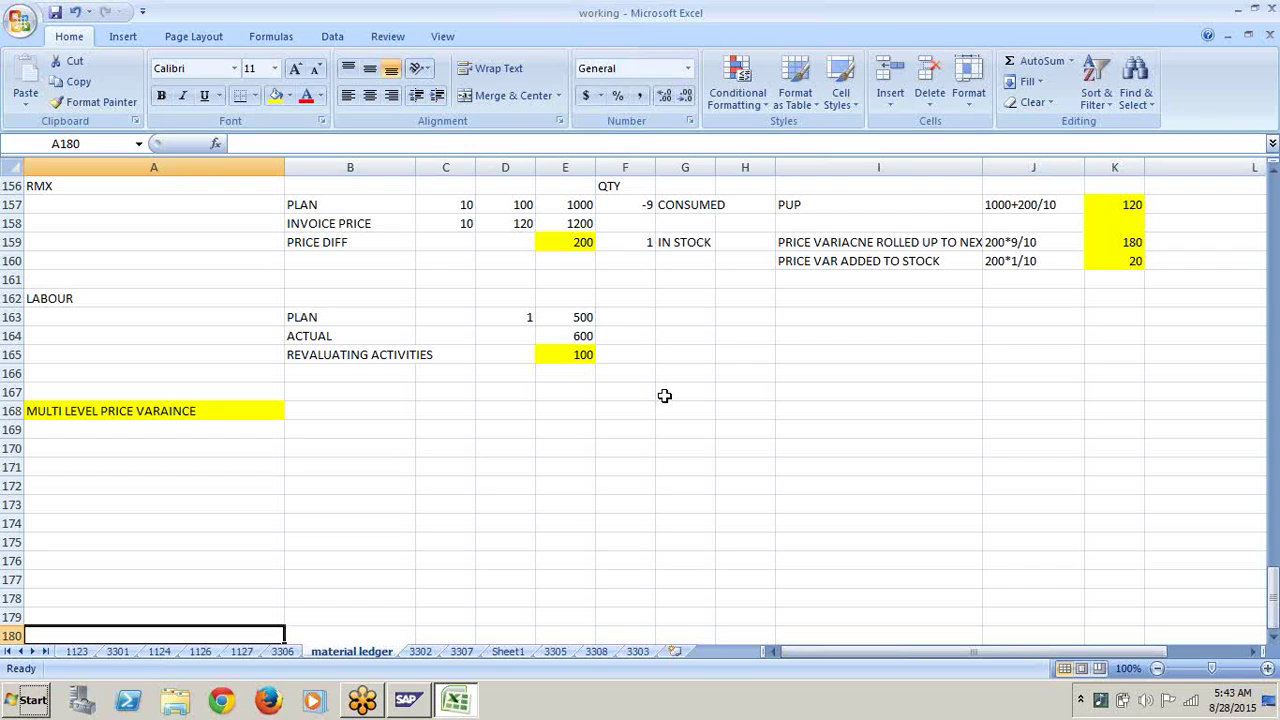
{"action": "left_click", "coordinate": [212, 411]}
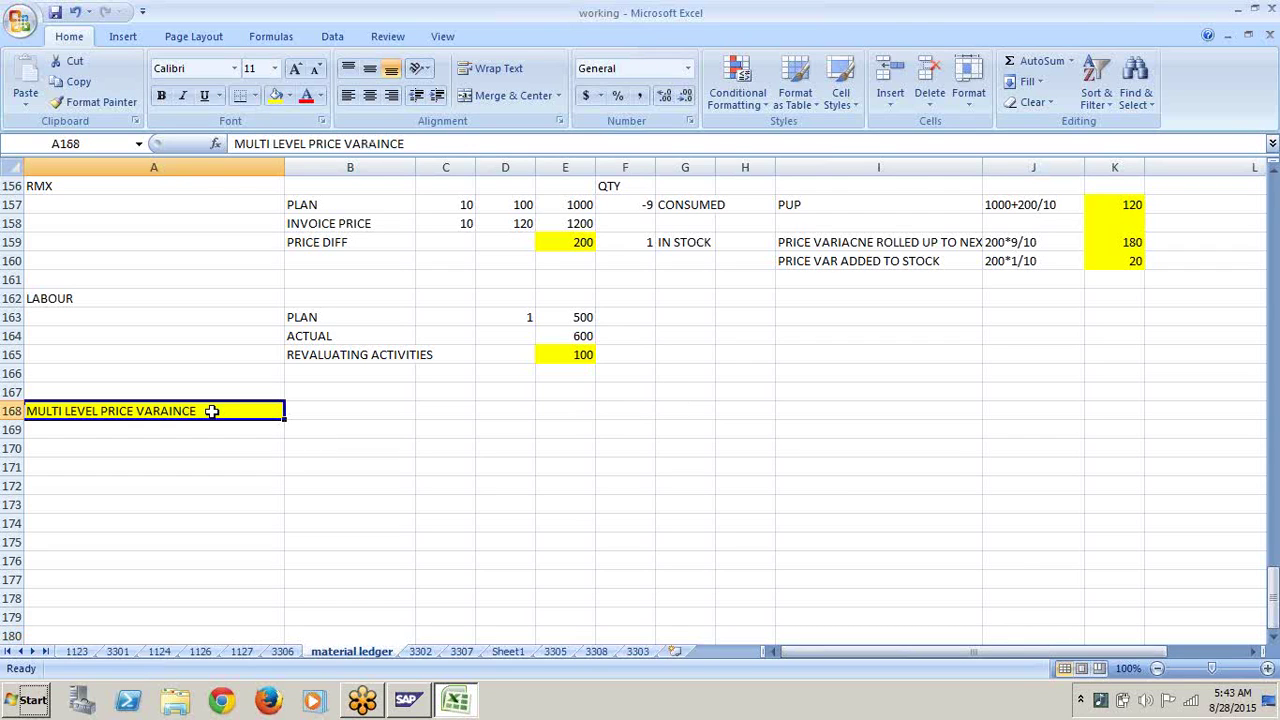
{"action": "key", "text": "Delete"}
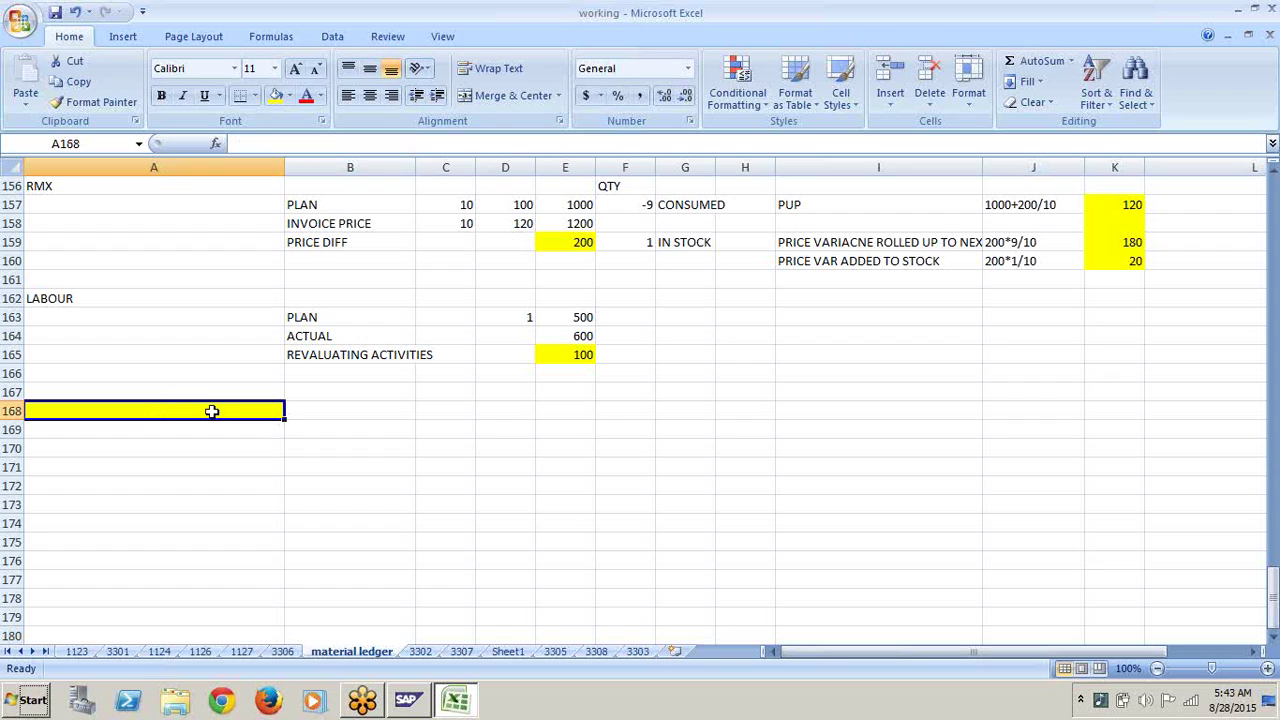
{"action": "left_click", "coordinate": [290, 100]}
{"action": "left_click", "coordinate": [302, 254]}
Step: Enter the note SINGLE LEVEL PUP NOT USED FOR INNTORY VALUATION in A169
{"action": "key", "text": "Return"}
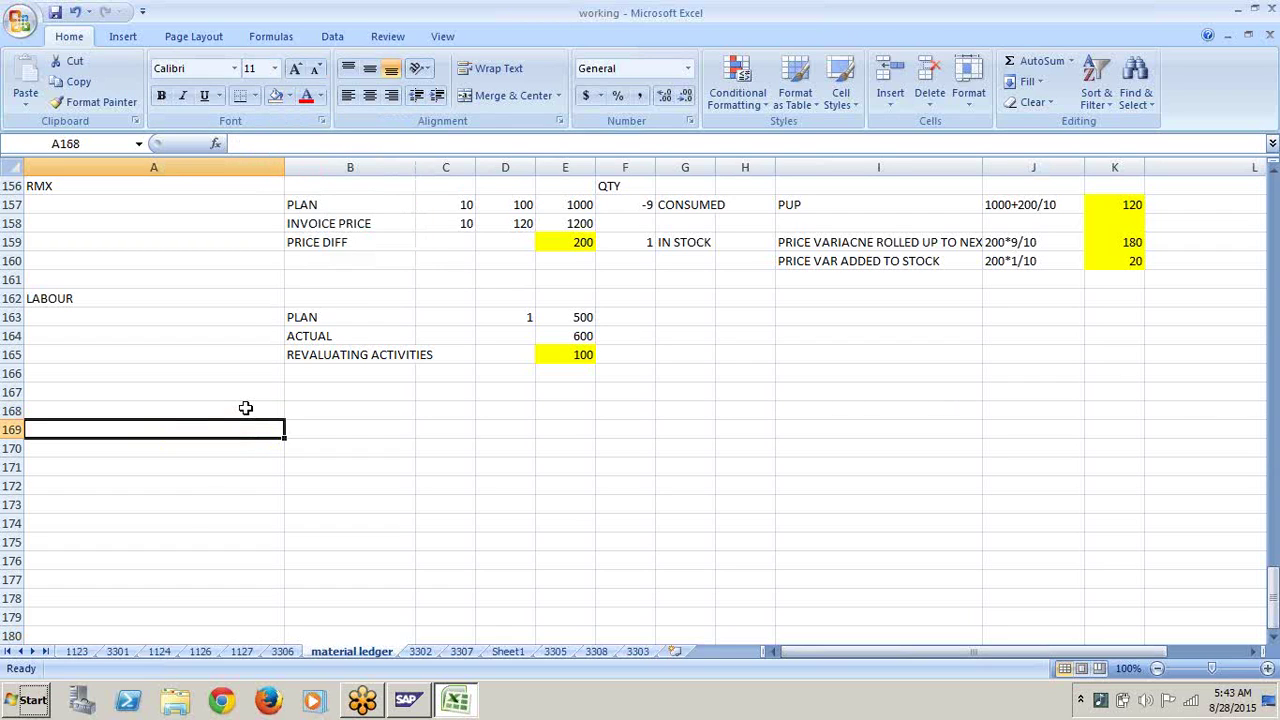
{"action": "type", "text": "SINGLE "}
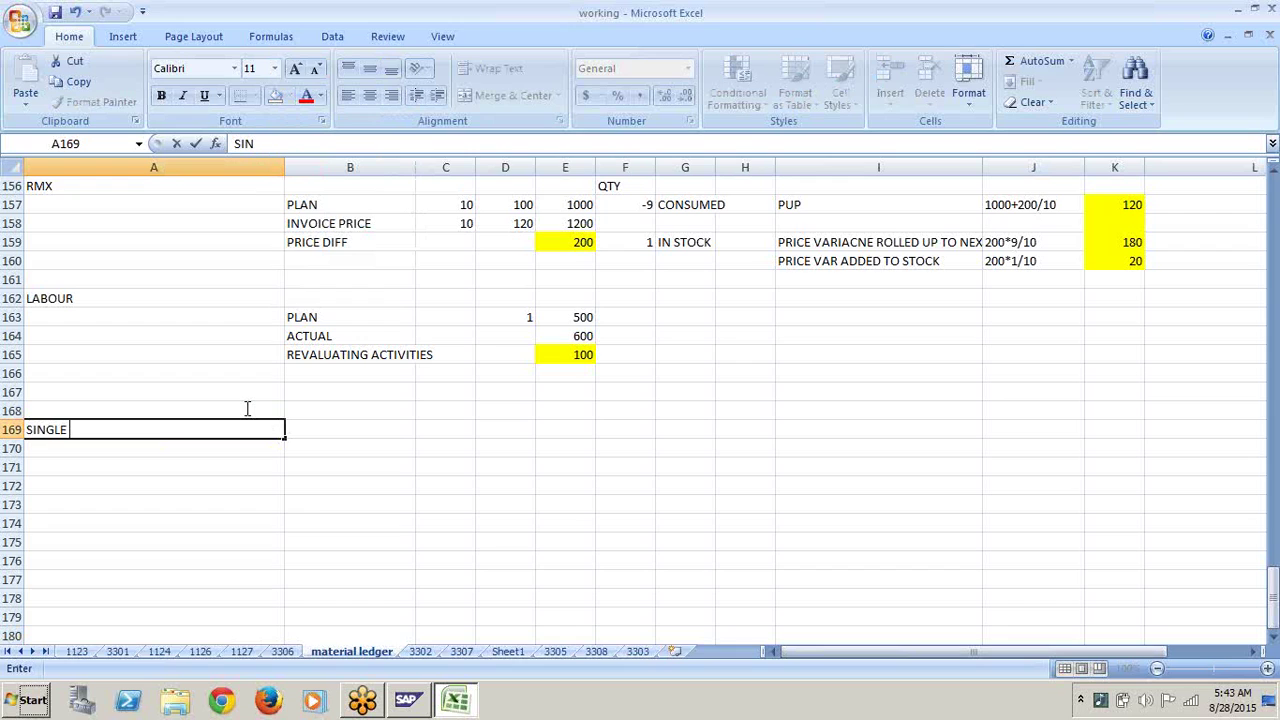
{"action": "type", "text": "LEVEL PUP NOT US"}
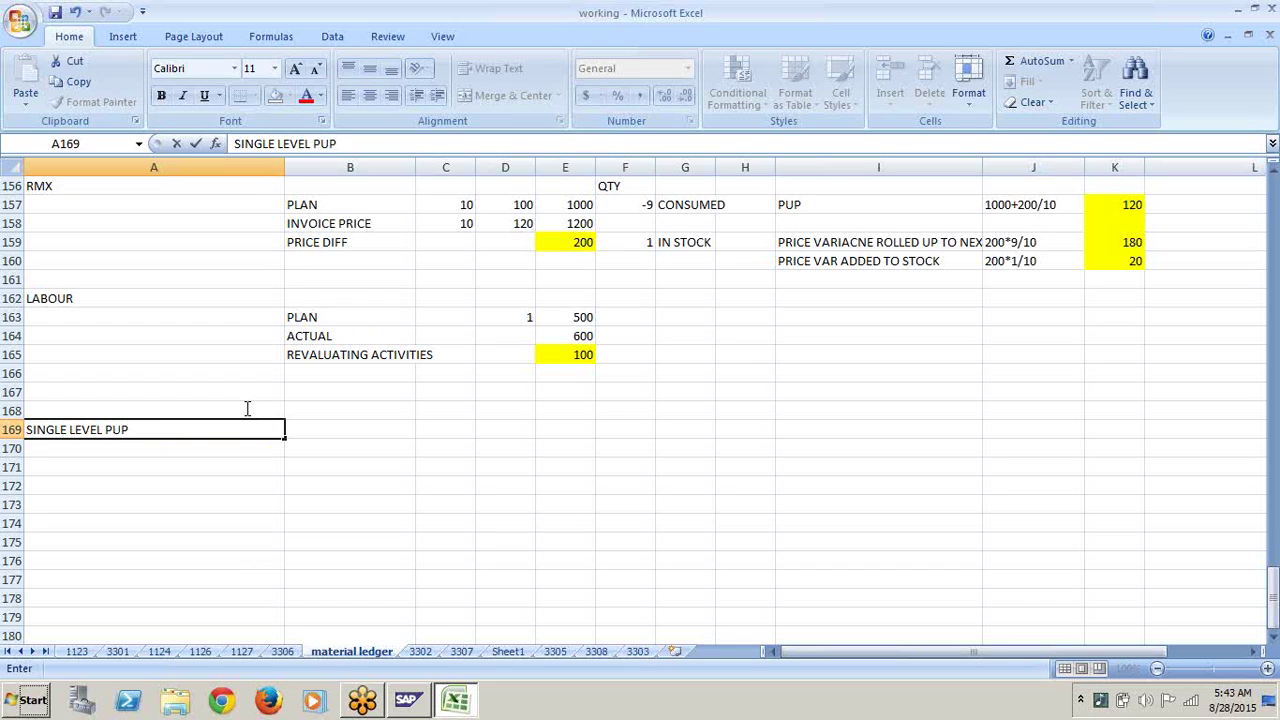
{"action": "type", "text": "ED FOR ("}
{"action": "type", "text": "NNTORY VAV"}
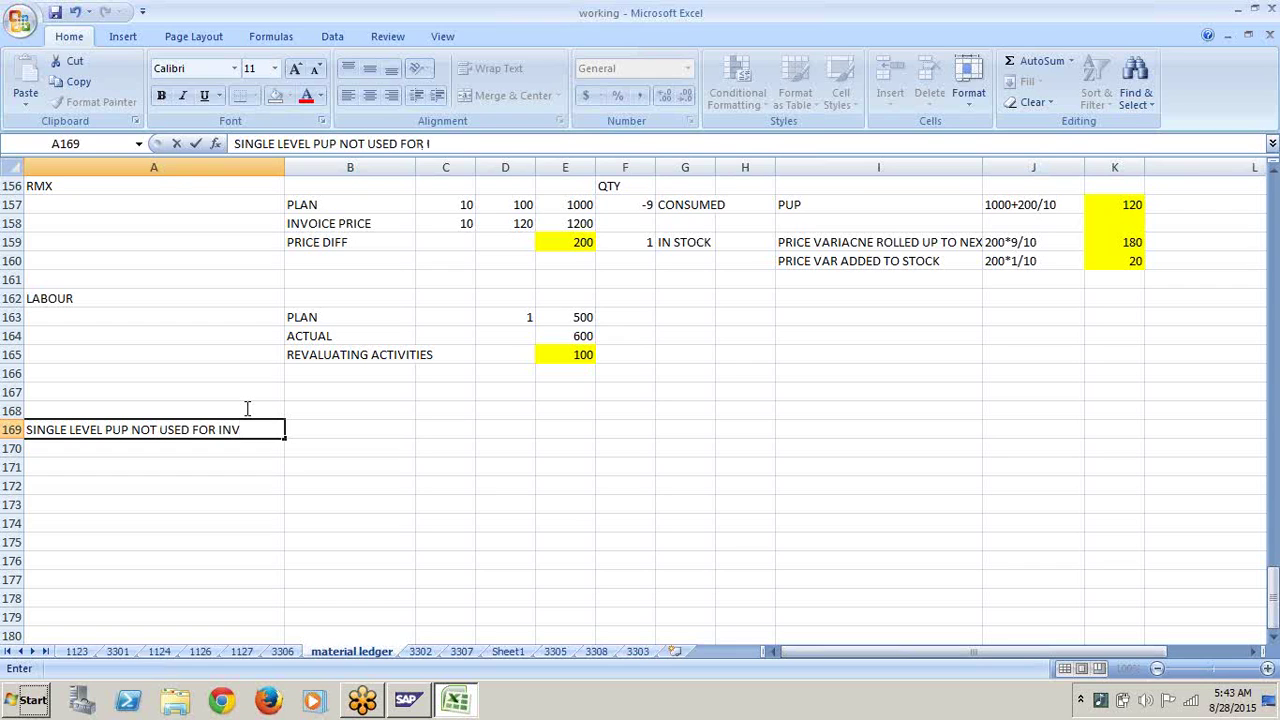
{"action": "type", "text": "UATIONV"}
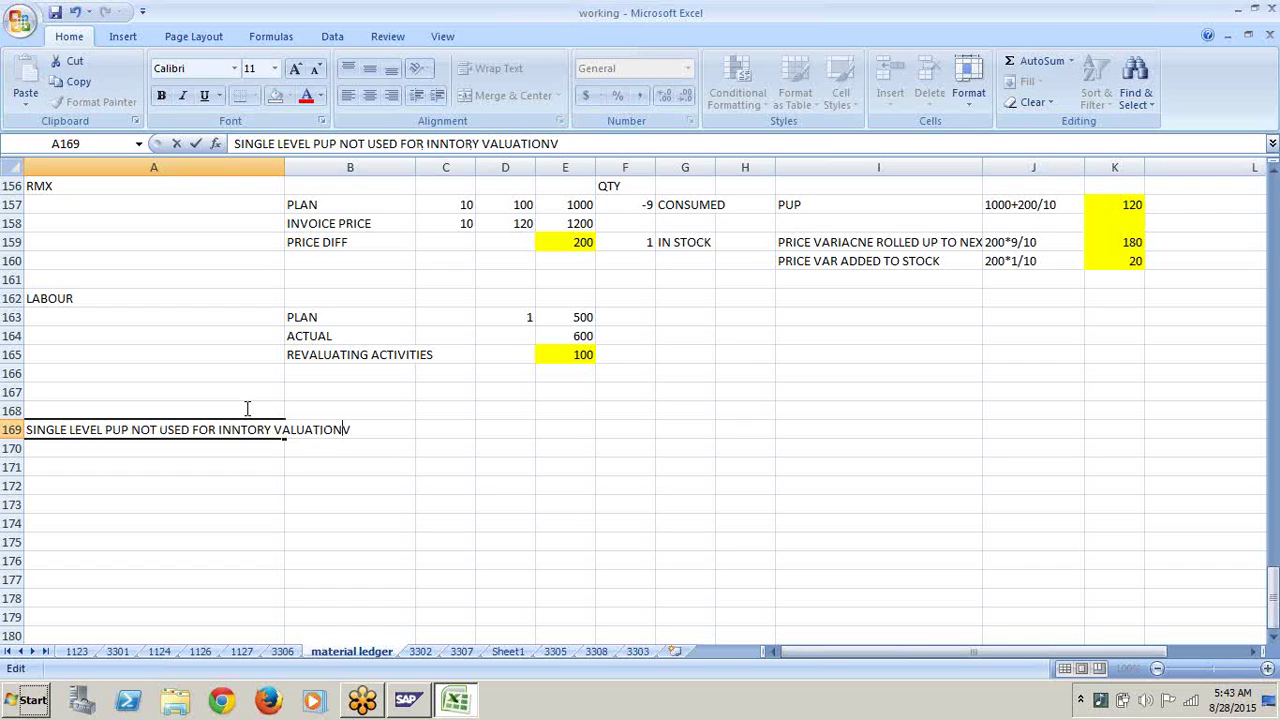
{"action": "key", "text": "Delete"}
{"action": "key", "text": "Return"}
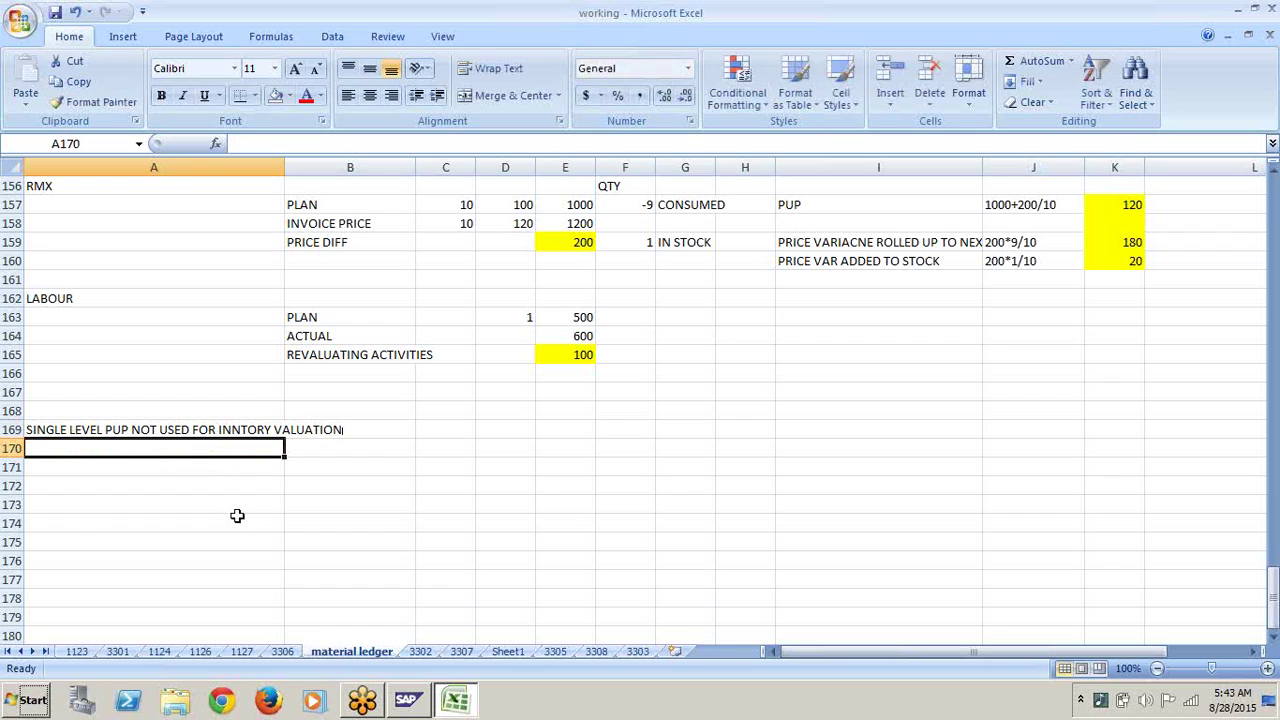
{"action": "type", "text": "CANT"}
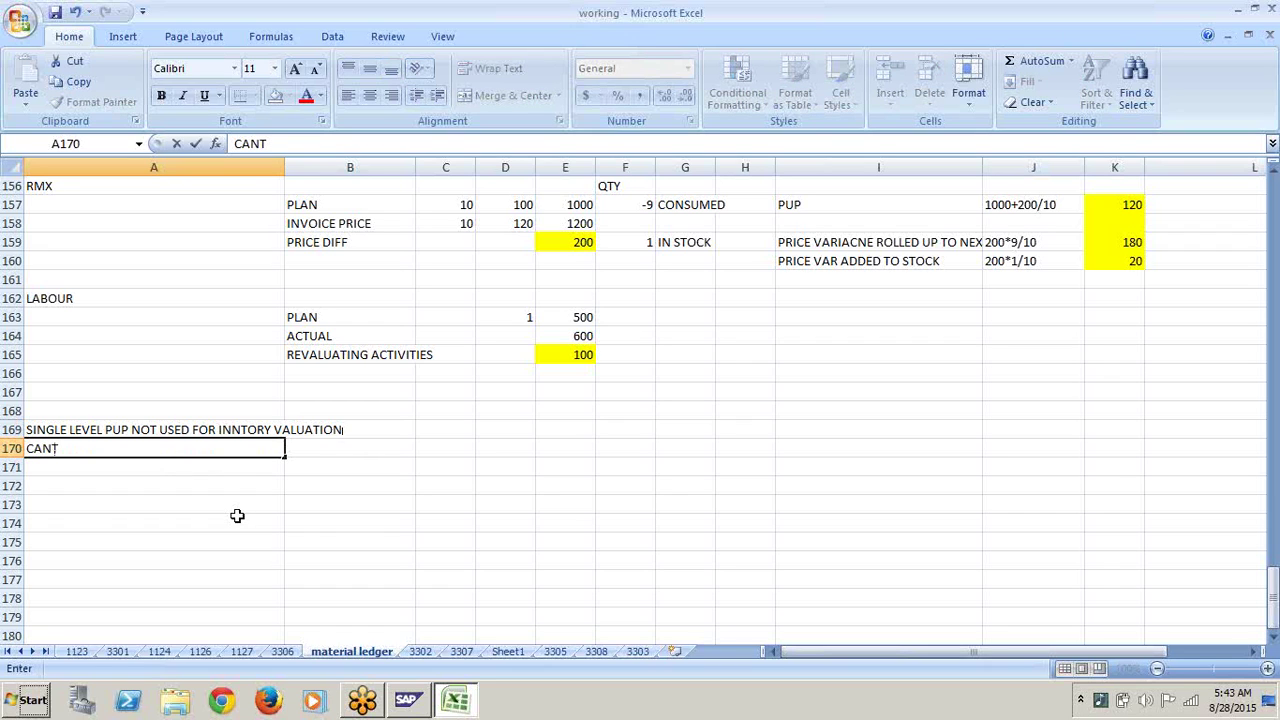
{"action": "type", "text": " ROL"}
{"action": "type", "text": "D UP"}
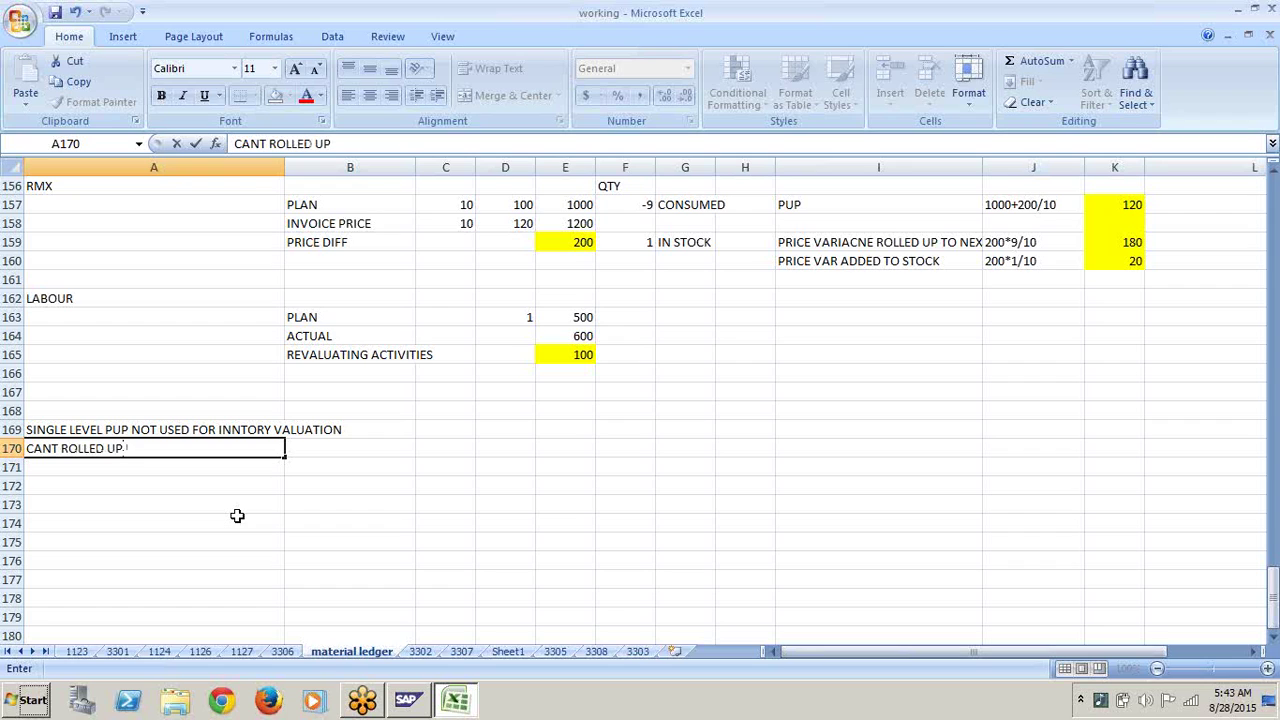
{"action": "key", "text": "BackSpace"}
{"action": "key", "text": "BackSpace"}
{"action": "key", "text": "BackSpace"}
{"action": "key", "text": "BackSpace"}
{"action": "key", "text": "BackSpace"}
{"action": "key", "text": "BackSpace"}
{"action": "key", "text": "BackSpace"}
{"action": "key", "text": "BackSpace"}
{"action": "key", "text": "BackSpace"}
{"action": "key", "text": "BackSpace"}
{"action": "key", "text": "BackSpace"}
{"action": "key", "text": "BackSpace"}
{"action": "key", "text": "BackSpace"}
{"action": "key", "text": "BackSpace"}
{"action": "key", "text": "BackSpace"}
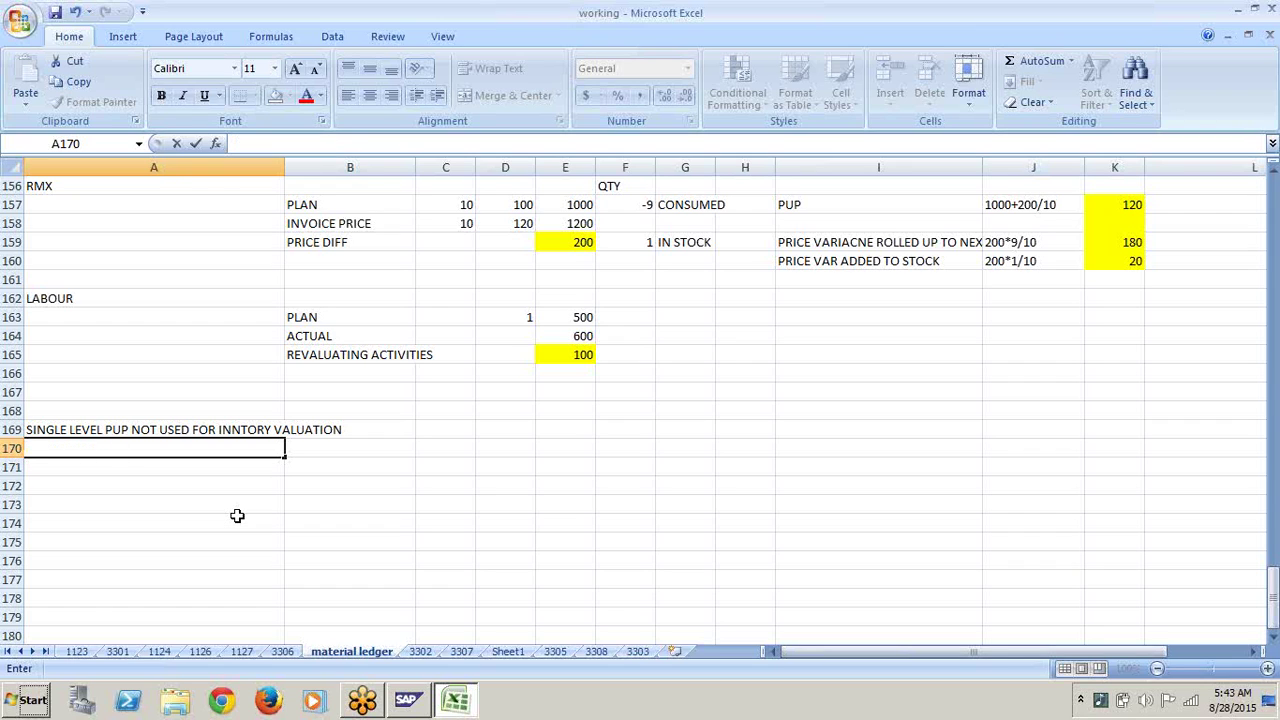
Step: Write the note COSTS NOT ROLLED UP TO NEXT LEVEL in A170
{"action": "type", "text": "COSTS NOT ROLLE"}
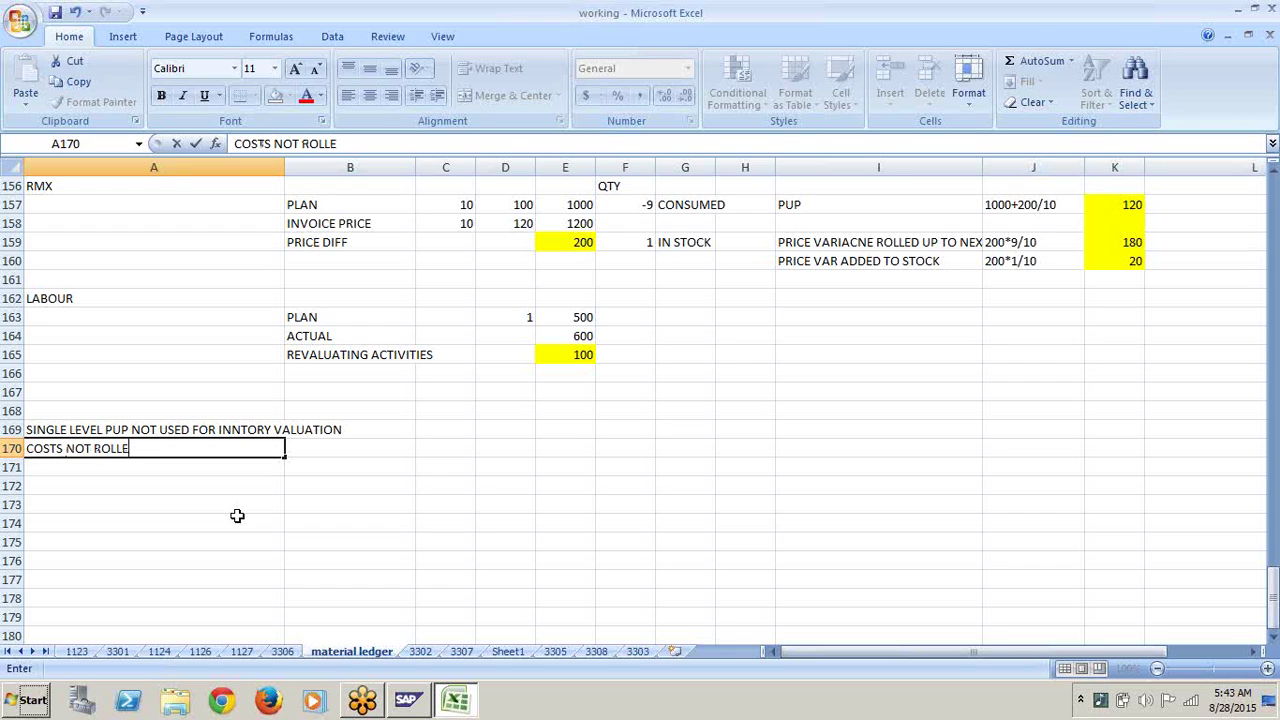
{"action": "type", "text": "D UP TO NEXT L"}
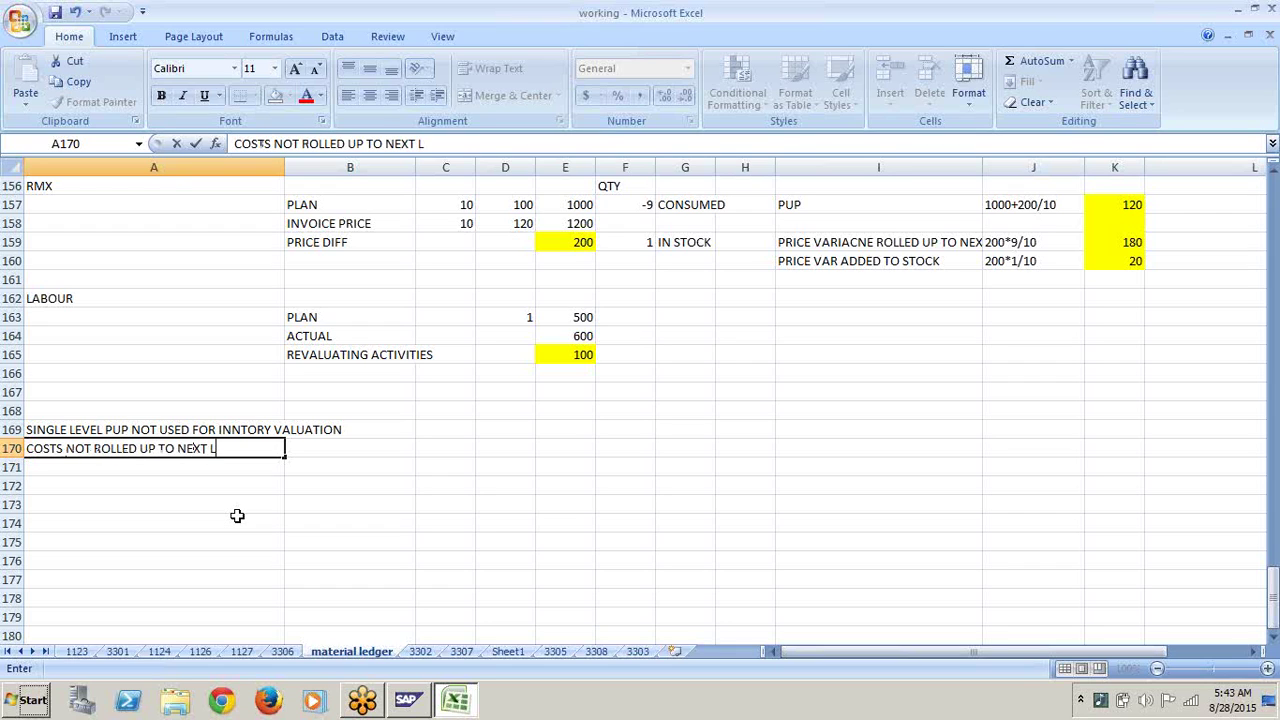
{"action": "type", "text": "EVEL"}
Step: Examine the RMX price difference in E159 and the RMX variance rolled up to the next level in K159
{"action": "left_click", "coordinate": [580, 244]}
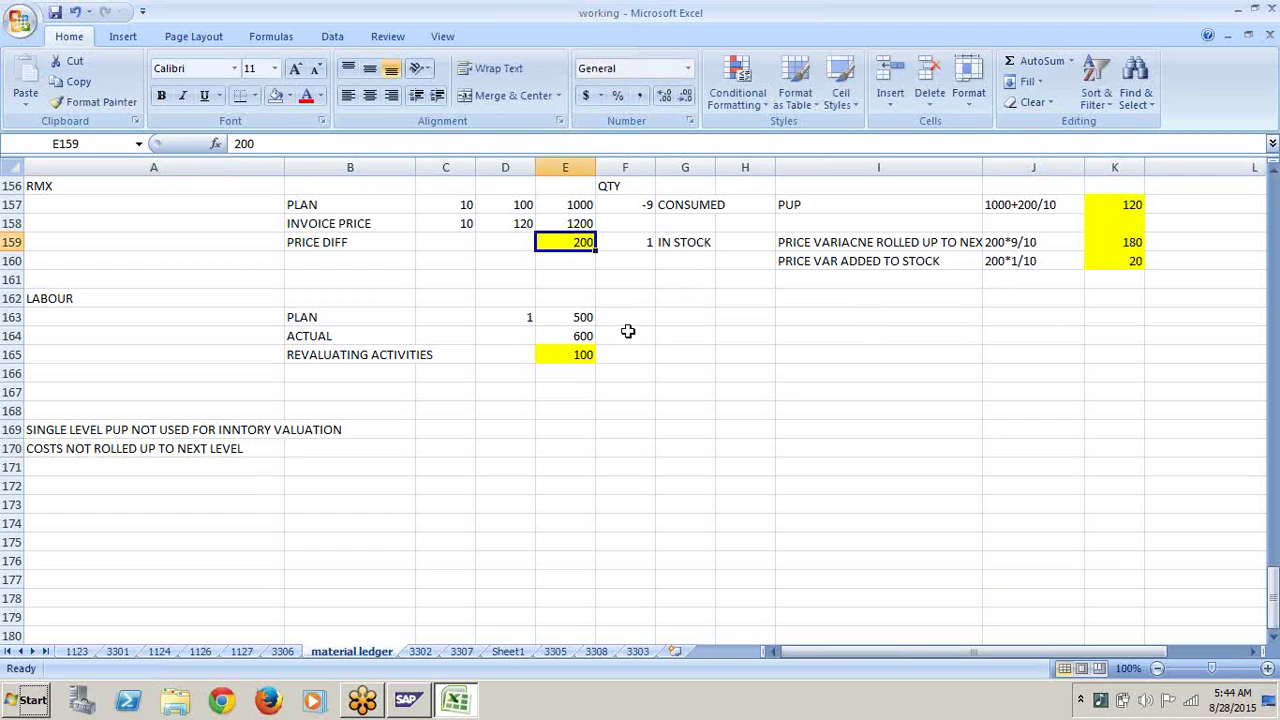
{"action": "key", "text": "Up"}
{"action": "key", "text": "Up"}
{"action": "scroll", "coordinate": [628, 331], "scroll_direction": "up", "scroll_amount": 5}
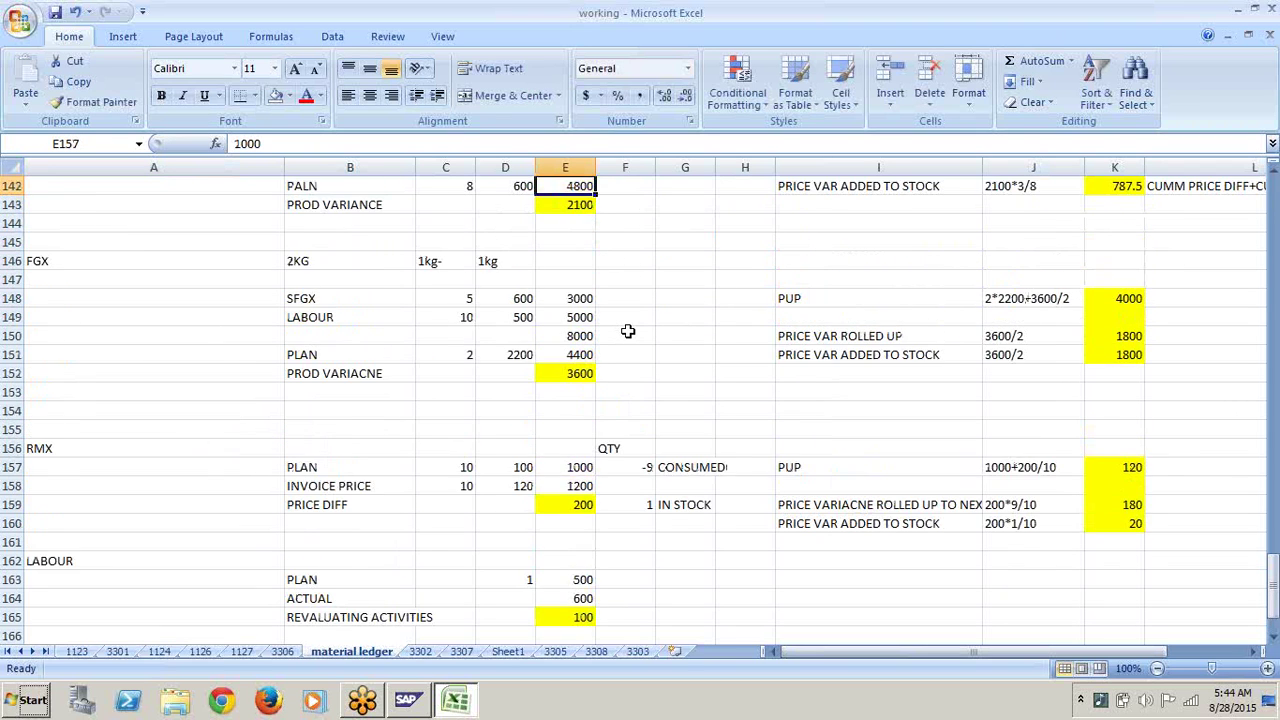
{"action": "key", "text": "Up"}
{"action": "key", "text": "Up"}
{"action": "key", "text": "Up"}
{"action": "key", "text": "Up"}
{"action": "key", "text": "Up"}
{"action": "key", "text": "Up"}
{"action": "key", "text": "Up"}
{"action": "key", "text": "Up"}
{"action": "key", "text": "Up"}
{"action": "key", "text": "Up"}
{"action": "key", "text": "Up"}
{"action": "key", "text": "Up"}
{"action": "key", "text": "Up"}
{"action": "key", "text": "Up"}
{"action": "key", "text": "Up"}
{"action": "key", "text": "Up"}
{"action": "key", "text": "Up"}
{"action": "key", "text": "Up"}
{"action": "key", "text": "Up"}
{"action": "key", "text": "Up"}
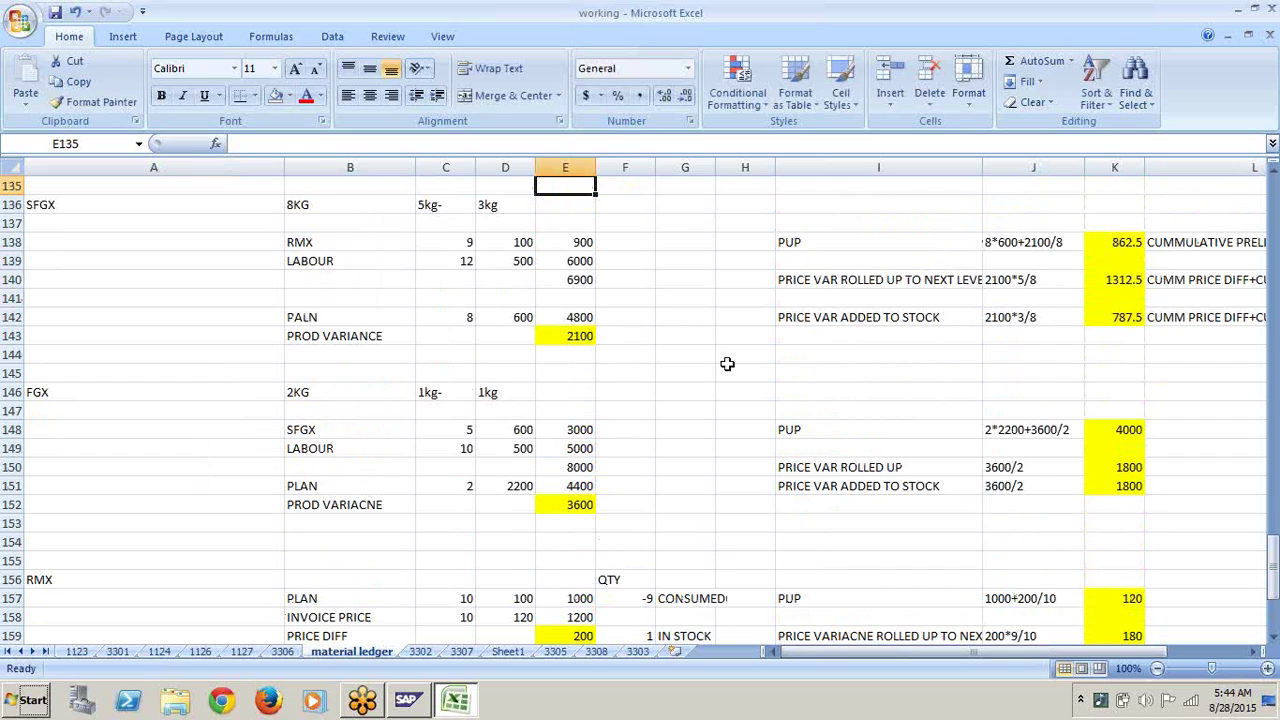
{"action": "left_click", "coordinate": [1129, 636]}
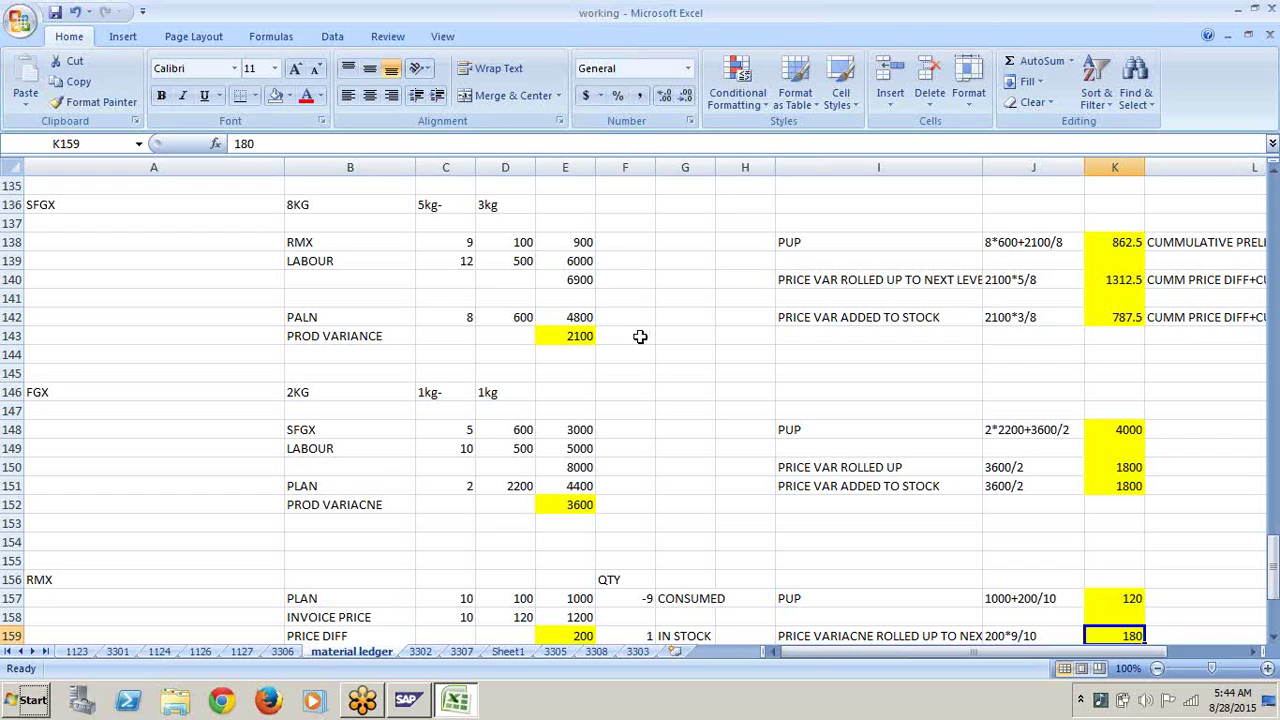
Step: Compare the RMX quantity and price used in the SFGX production with the RMX invoice price in D158
{"action": "left_click", "coordinate": [445, 245]}
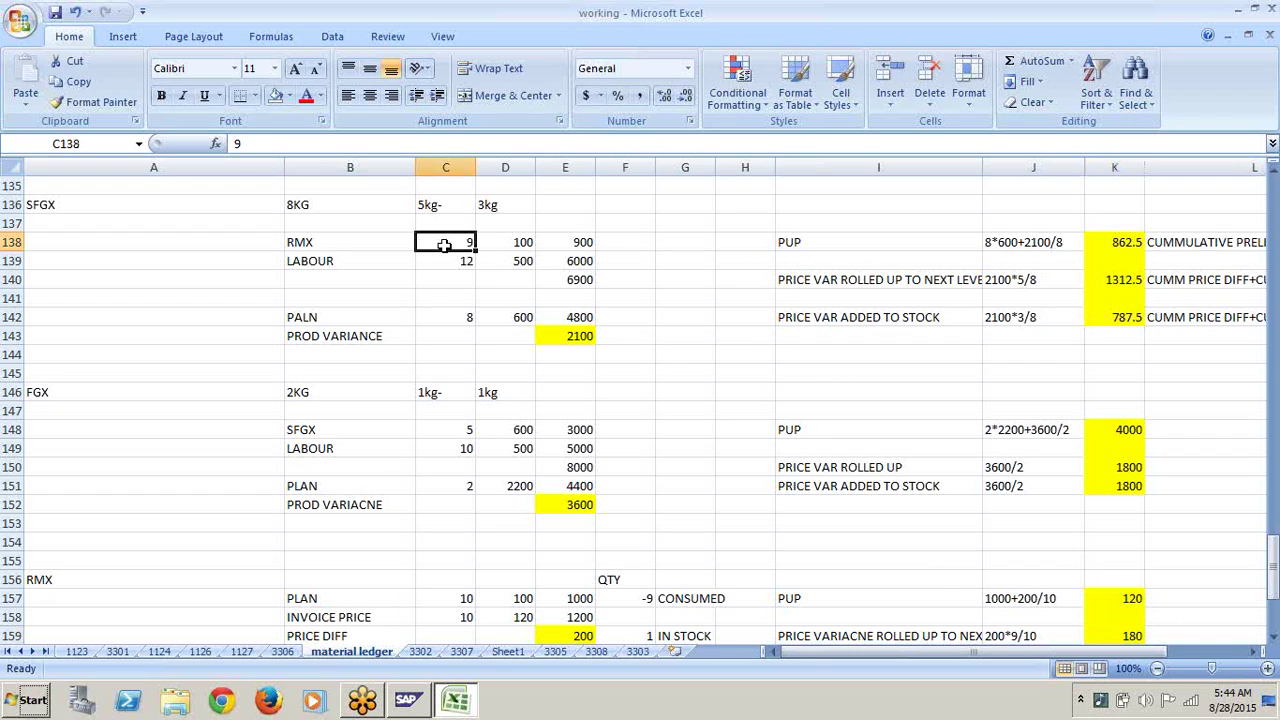
{"action": "left_click", "coordinate": [523, 242]}
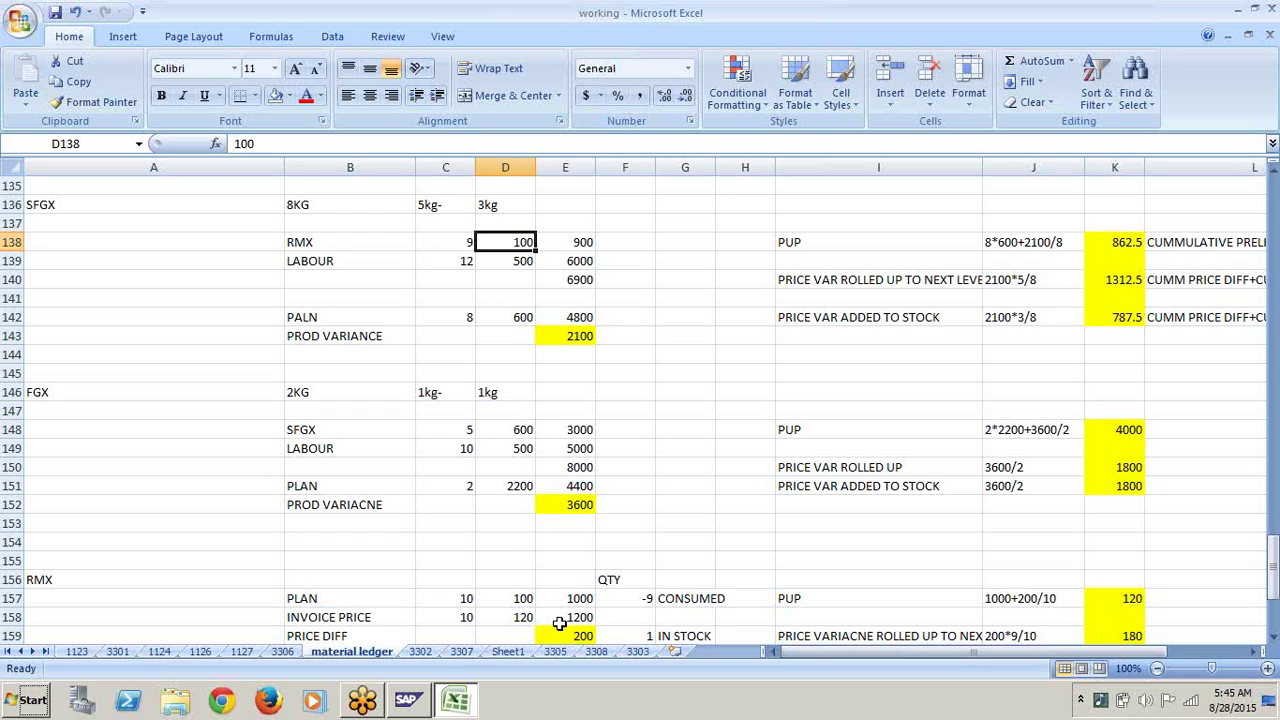
{"action": "left_click", "coordinate": [527, 620]}
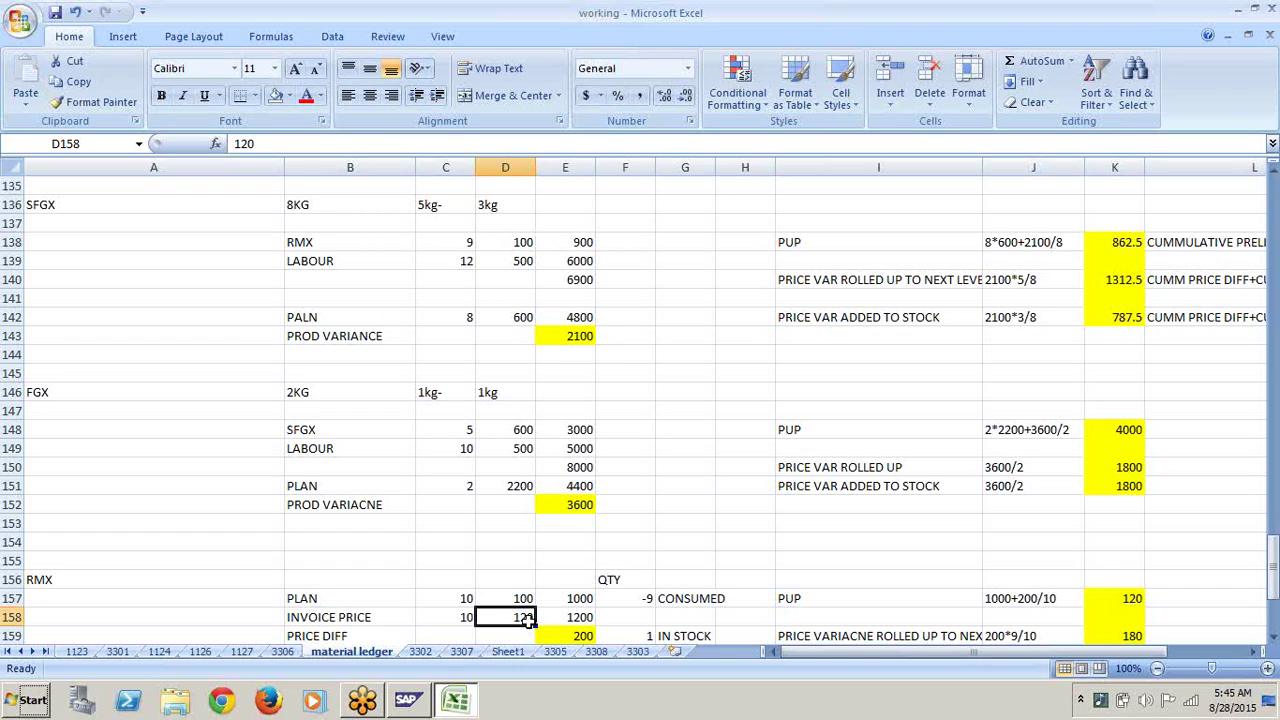
{"action": "left_click", "coordinate": [510, 256]}
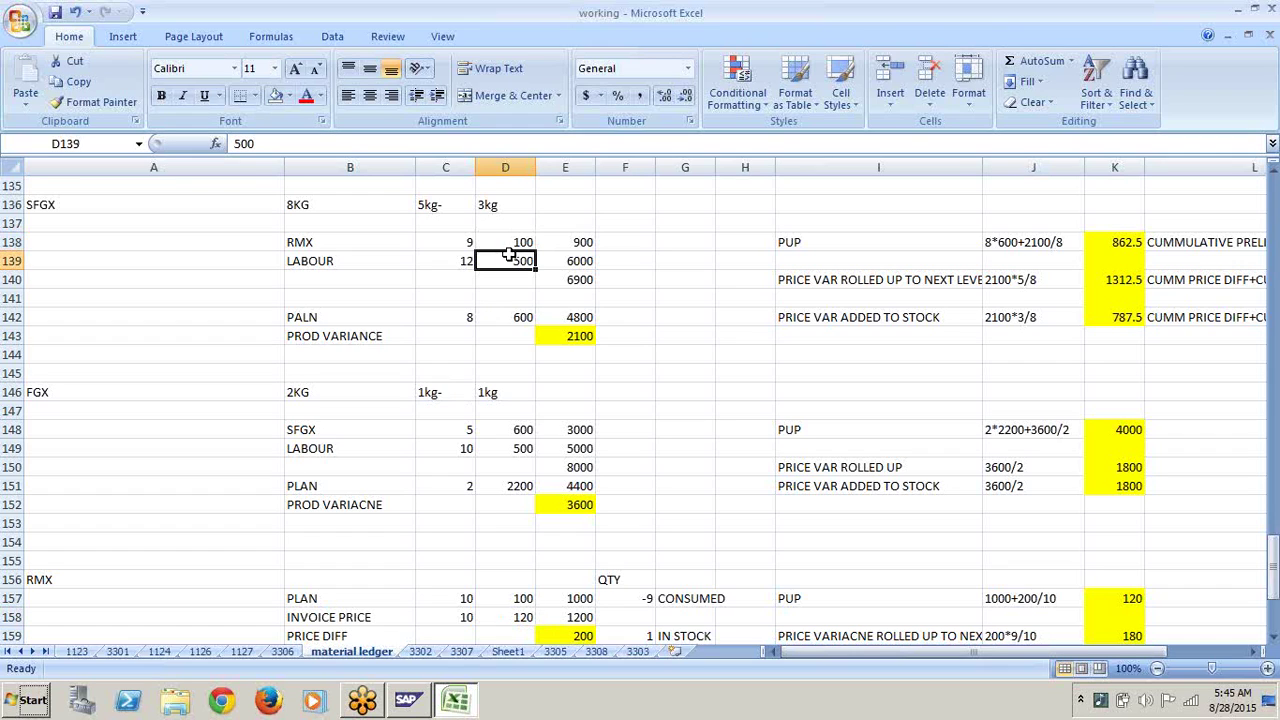
{"action": "left_click", "coordinate": [512, 246]}
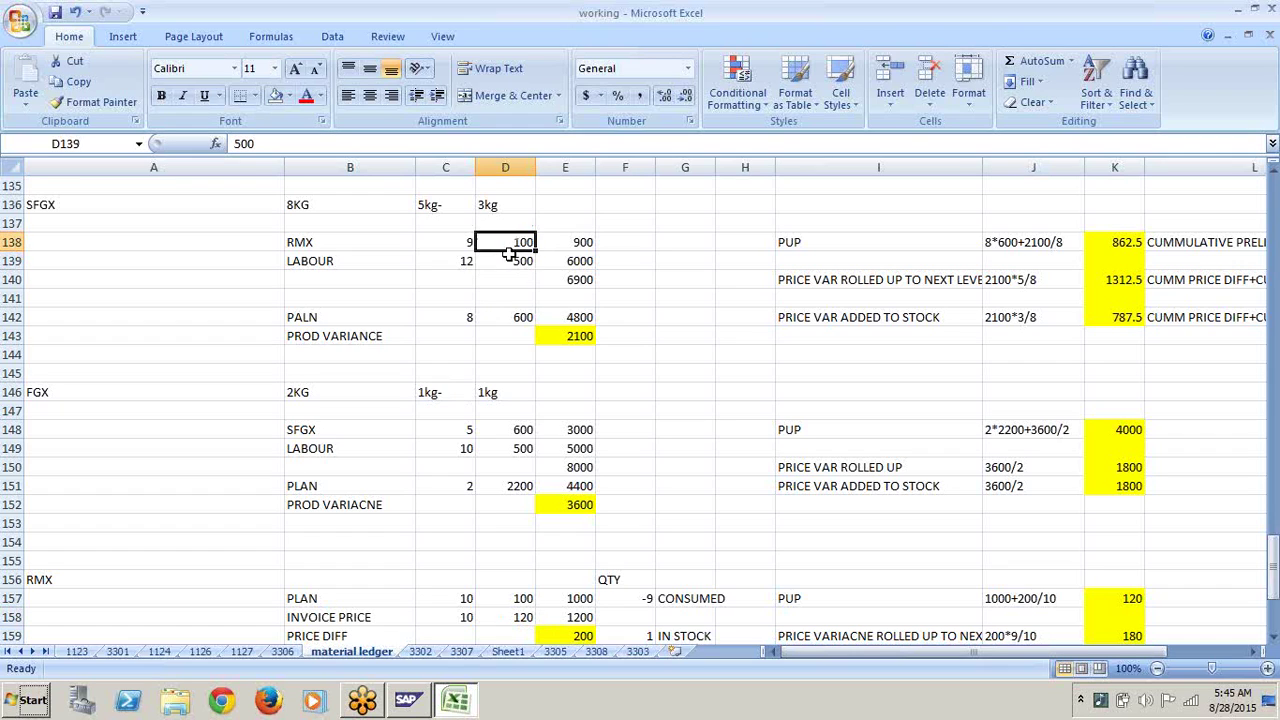
{"action": "left_click", "coordinate": [440, 243]}
{"action": "left_click", "coordinate": [508, 244]}
{"action": "left_click", "coordinate": [522, 616]}
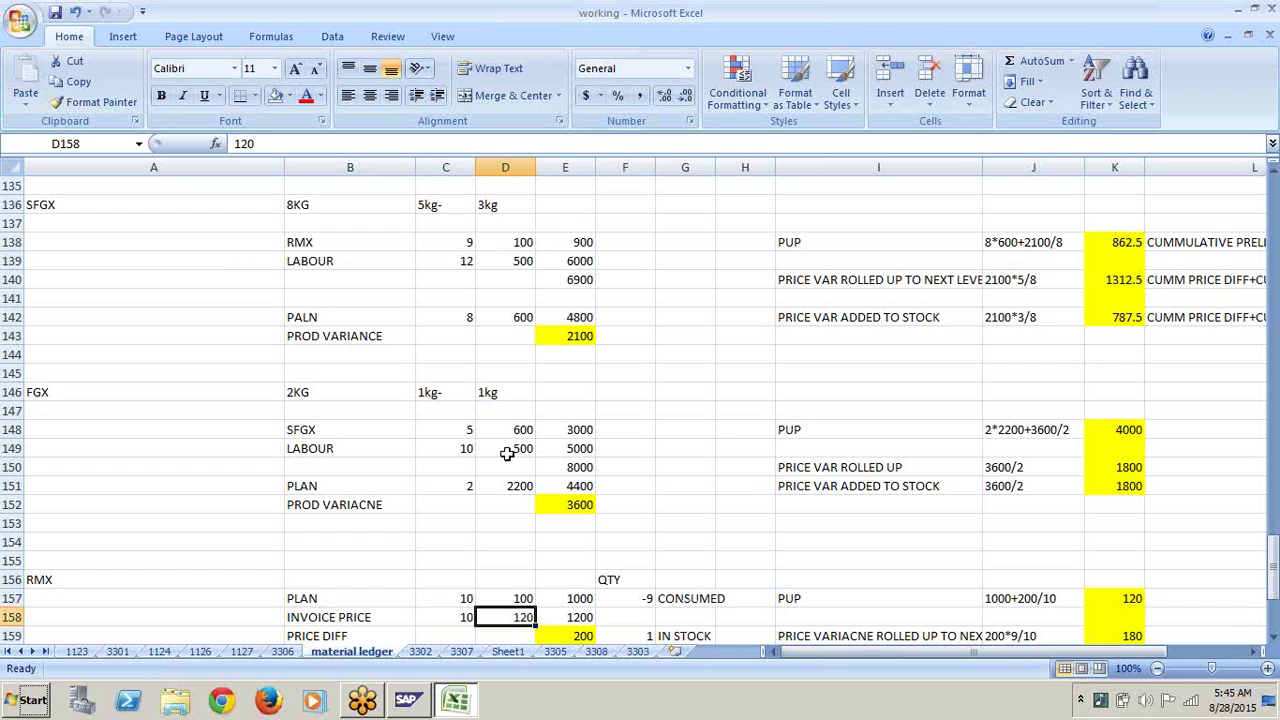
{"action": "left_click", "coordinate": [518, 242]}
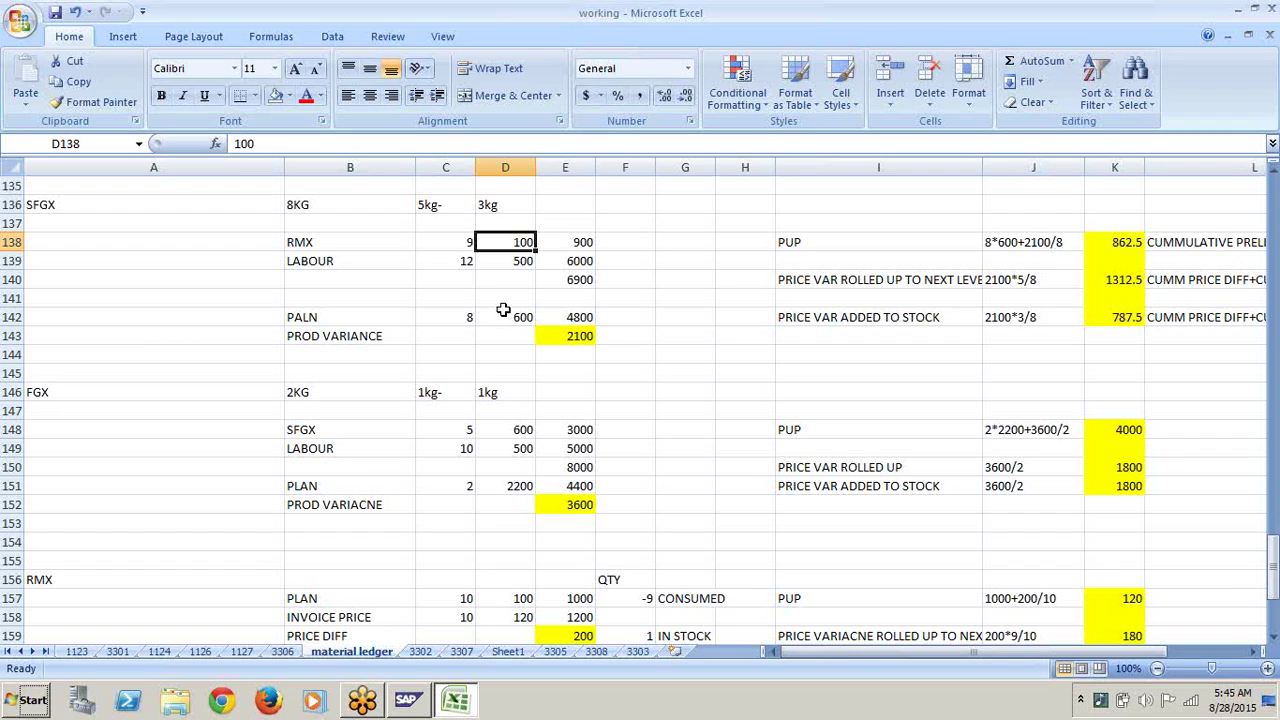
Step: Compare the SFGX price used in the FGX production with the SFGX actual cost total in E140
{"action": "left_click", "coordinate": [516, 429]}
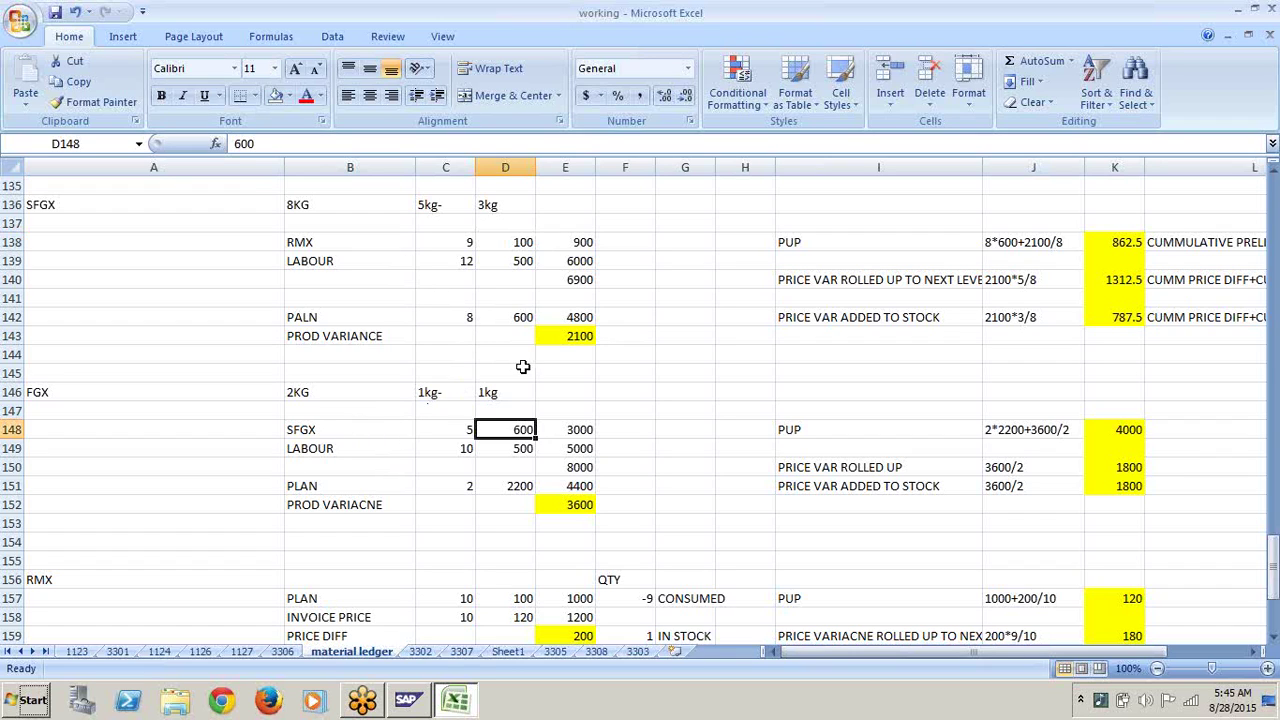
{"action": "left_click", "coordinate": [583, 282]}
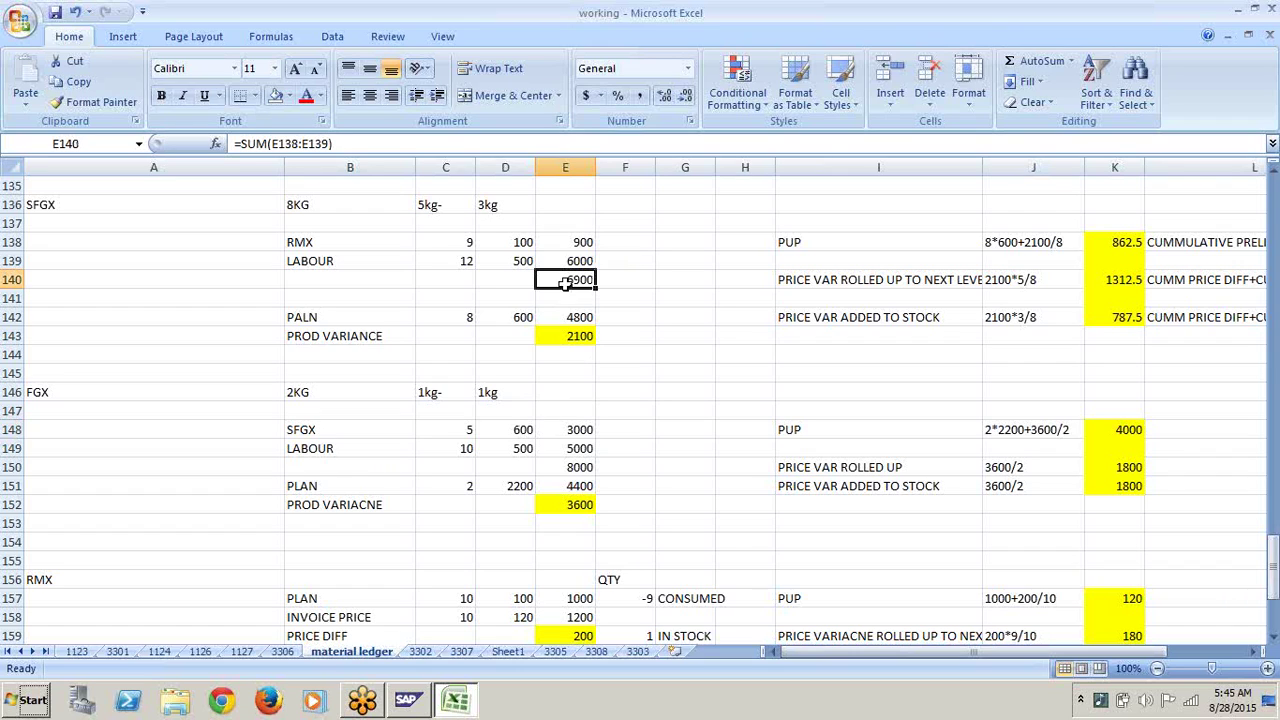
{"action": "left_click", "coordinate": [523, 430]}
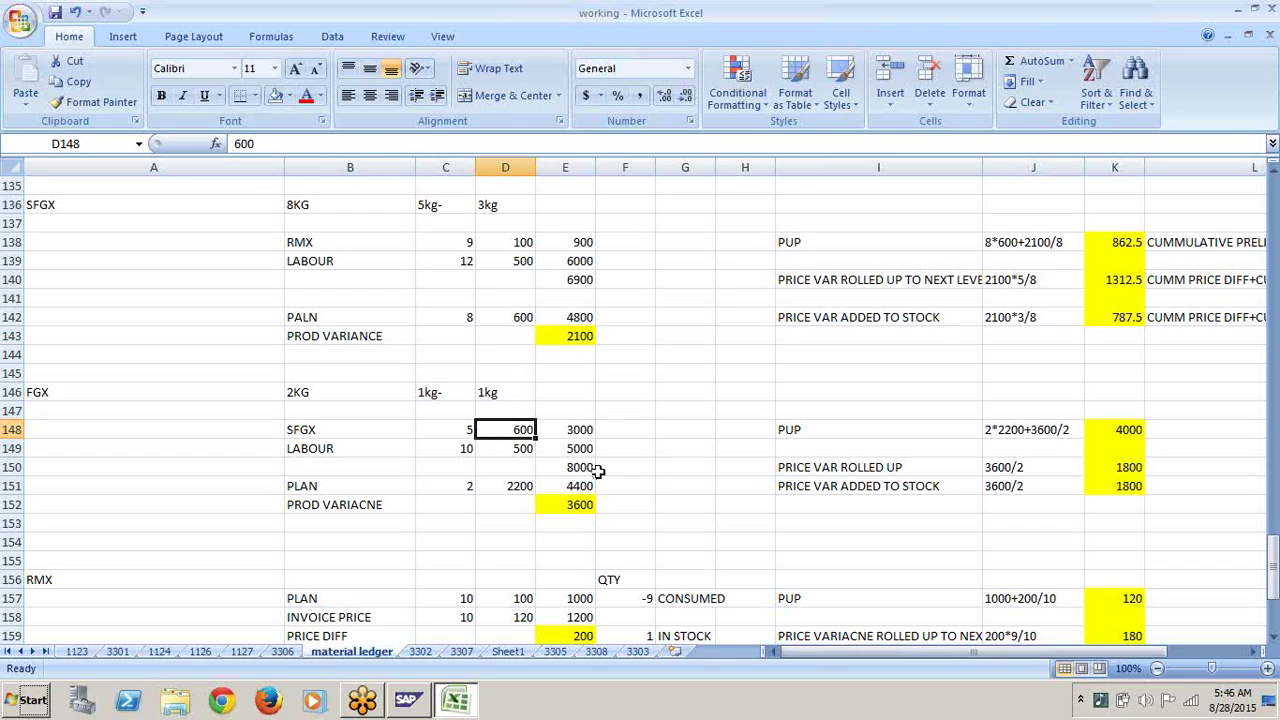
Step: Write the heading MULTI LEVEL PRICE DETERMINATION in A172, below the single-level notes
{"action": "key", "text": "Left"}
{"action": "key", "text": "Left"}
{"action": "key", "text": "Left"}
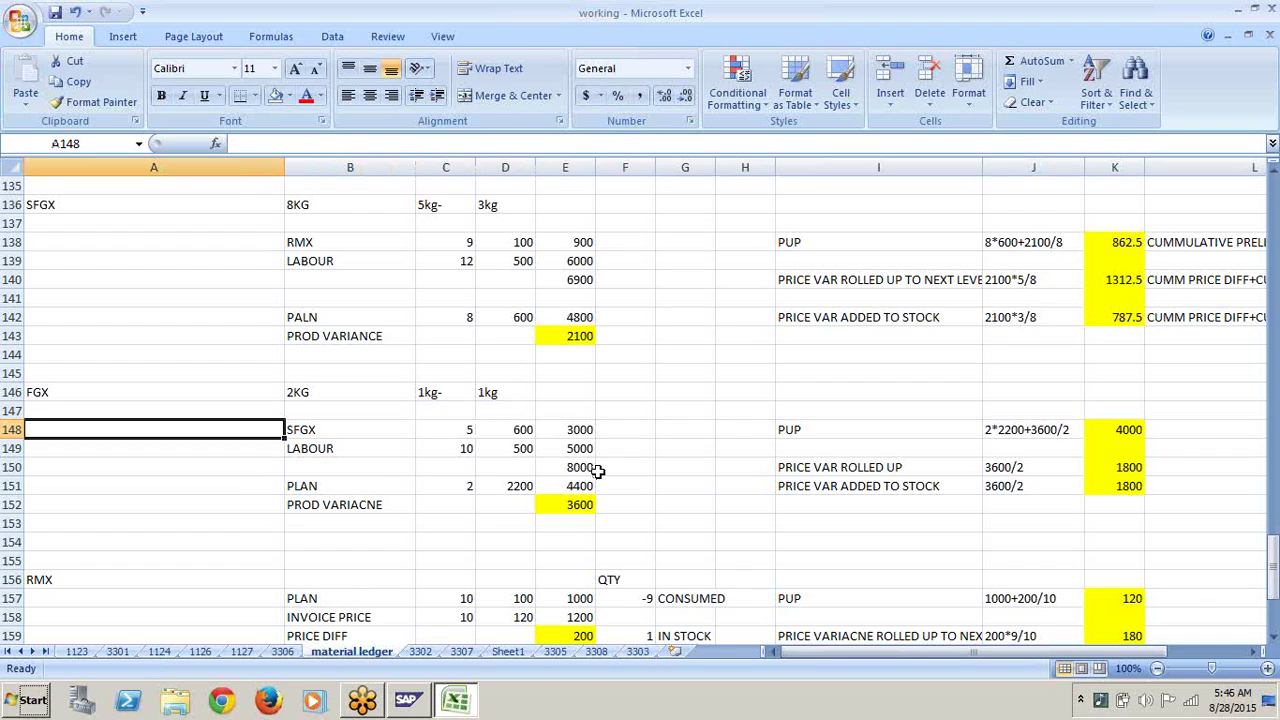
{"action": "key", "text": "Down"}
{"action": "key", "text": "Down"}
{"action": "key", "text": "Down"}
{"action": "key", "text": "Down"}
{"action": "key", "text": "Down"}
{"action": "key", "text": "Down"}
{"action": "key", "text": "Down"}
{"action": "key", "text": "Down"}
{"action": "key", "text": "Down"}
{"action": "key", "text": "Down"}
{"action": "key", "text": "Down"}
{"action": "key", "text": "Down"}
{"action": "key", "text": "Down"}
{"action": "key", "text": "Down"}
{"action": "key", "text": "Down"}
{"action": "key", "text": "Down"}
{"action": "key", "text": "Down"}
{"action": "key", "text": "Down"}
{"action": "key", "text": "Down"}
{"action": "key", "text": "Down"}
{"action": "key", "text": "Down"}
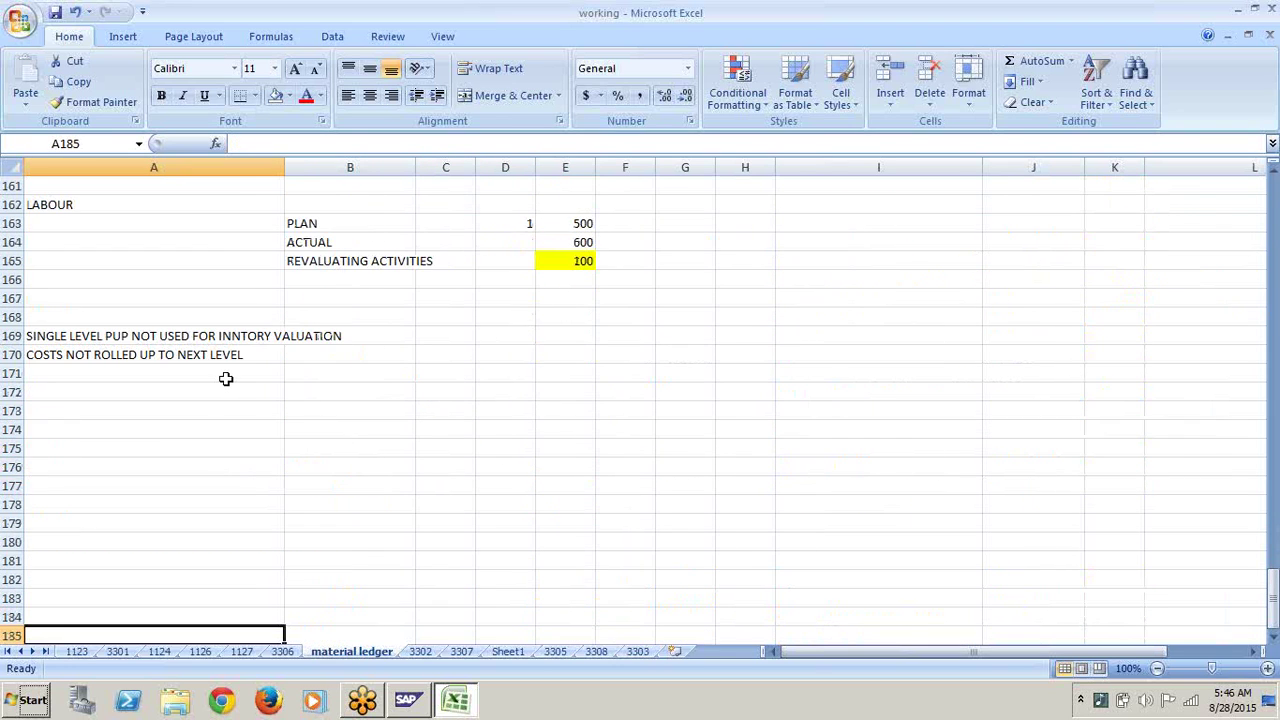
{"action": "left_click", "coordinate": [206, 389]}
{"action": "type", "text": "MULTIP"}
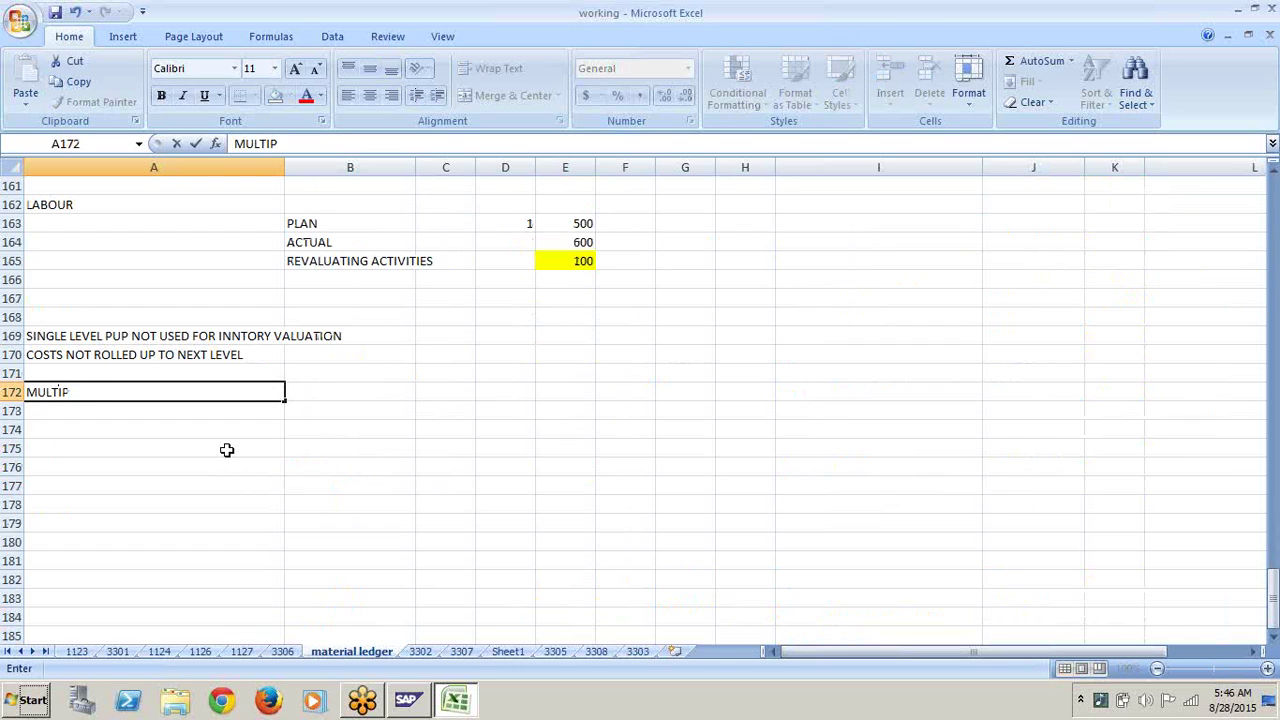
{"action": "key", "text": "BackSpace"}
{"action": "type", "text": "LEVEL PRICE "}
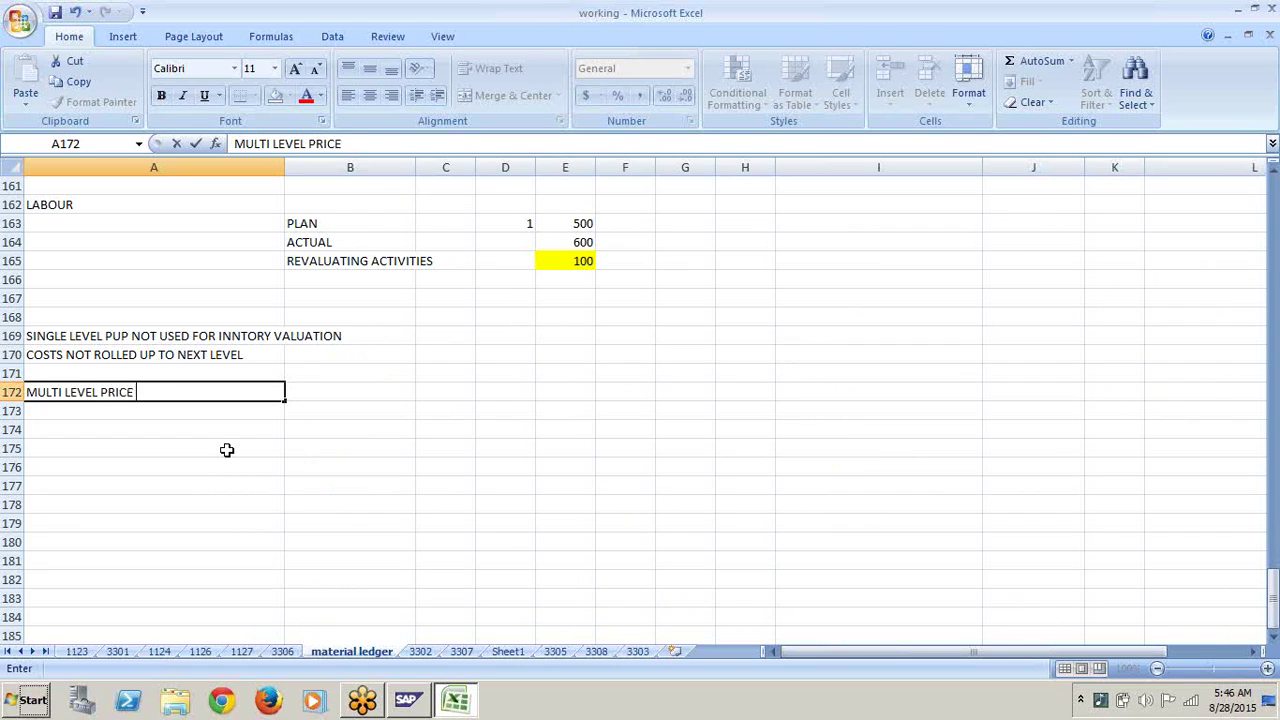
{"action": "type", "text": "DETERMINATION"}
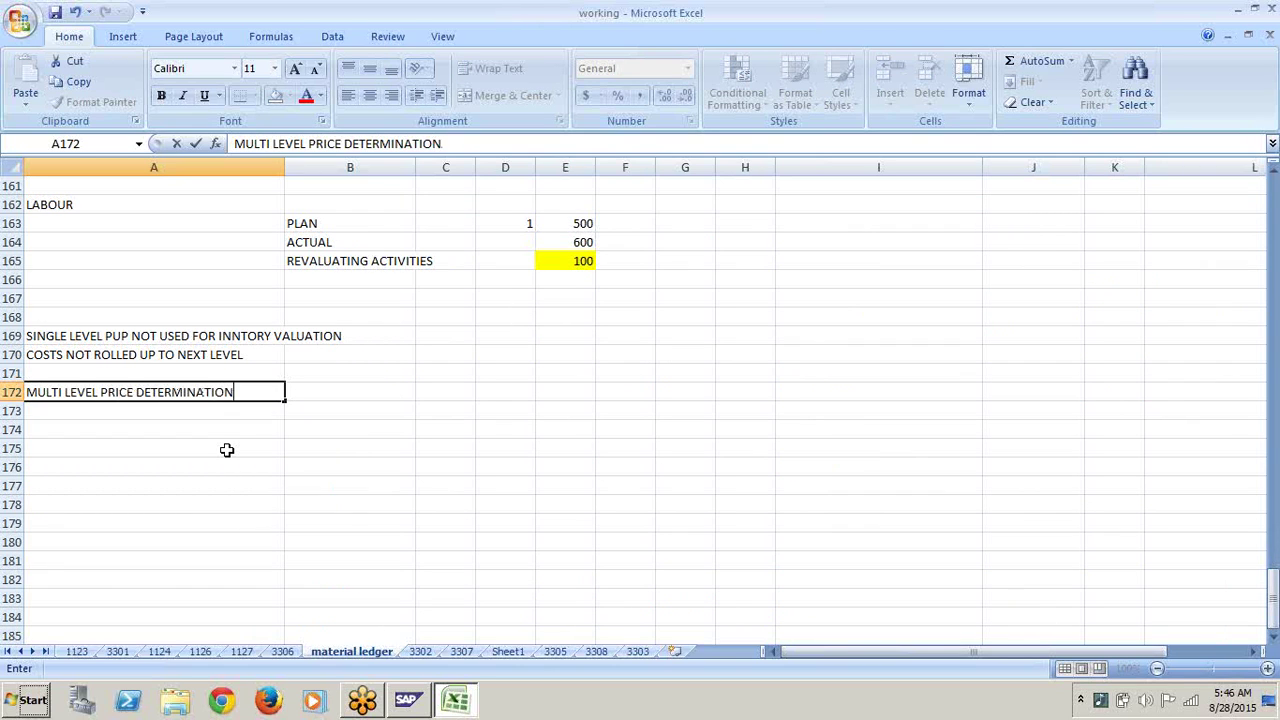
{"action": "left_click", "coordinate": [296, 468]}
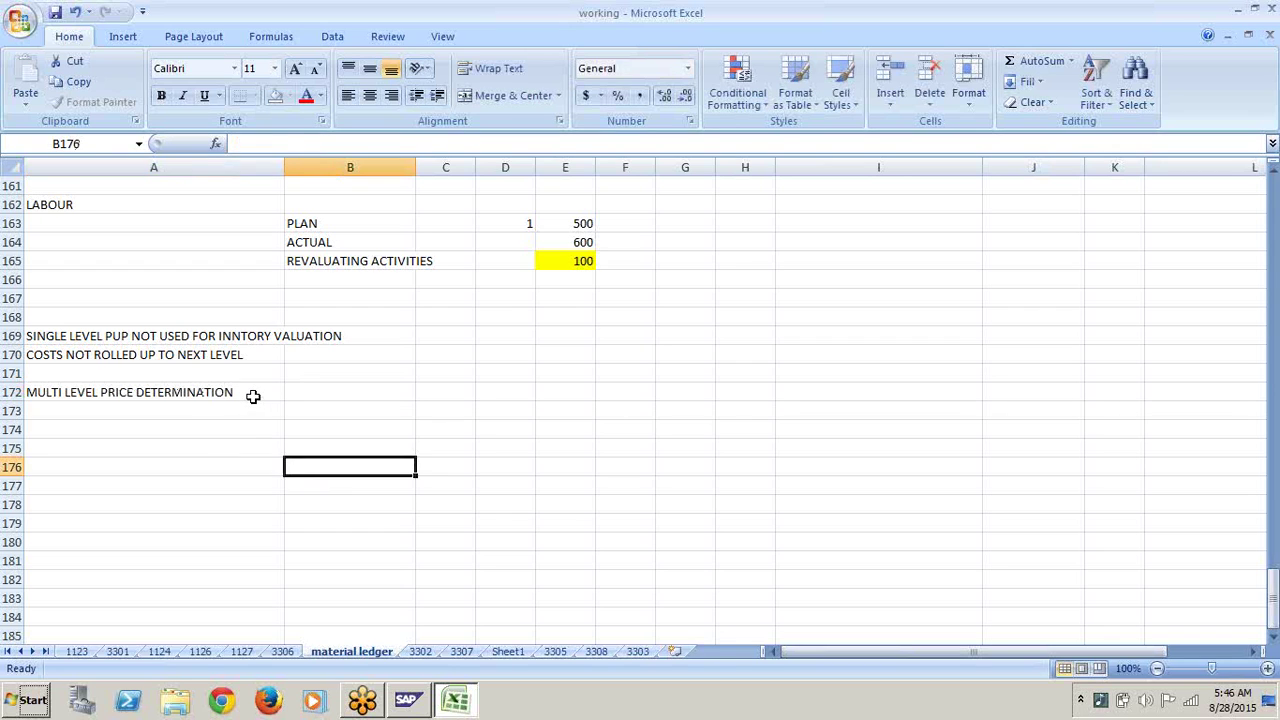
Step: Fill the MULTI LEVEL PRICE DETERMINATION heading cell A172 with standard yellow
{"action": "left_click", "coordinate": [248, 390]}
{"action": "left_click", "coordinate": [289, 96]}
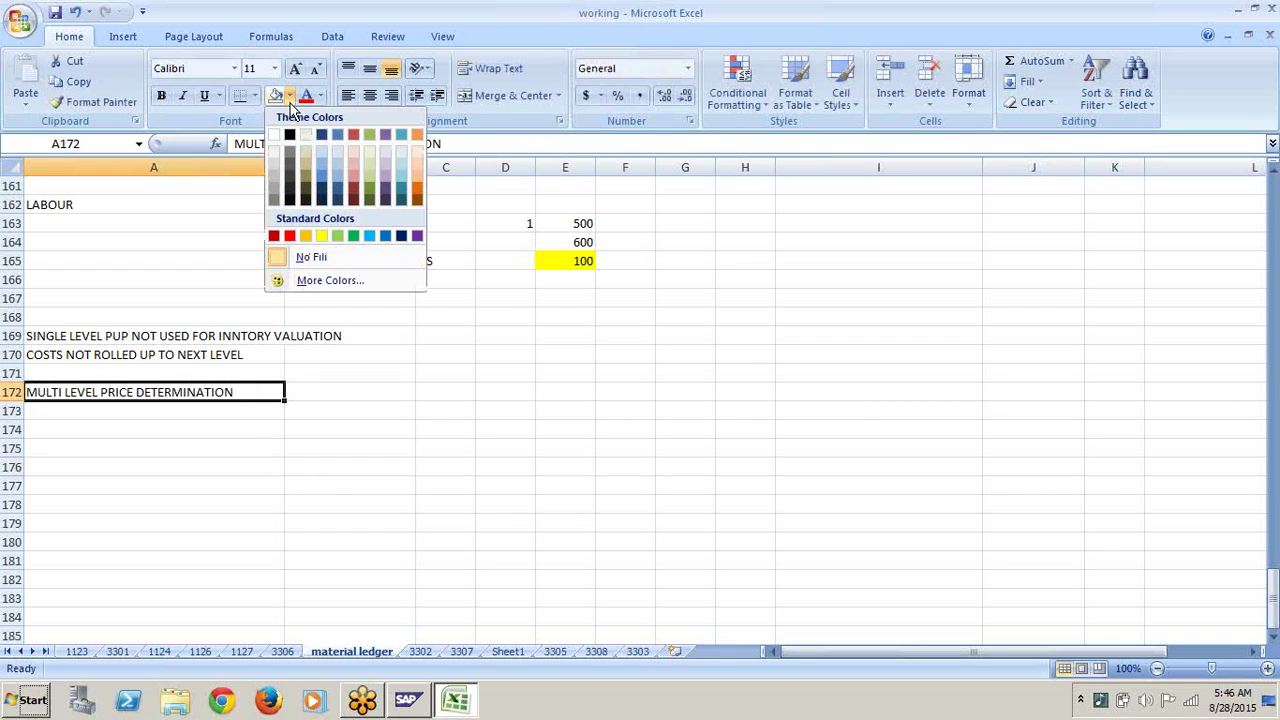
{"action": "left_click", "coordinate": [322, 237]}
{"action": "left_click", "coordinate": [301, 467]}
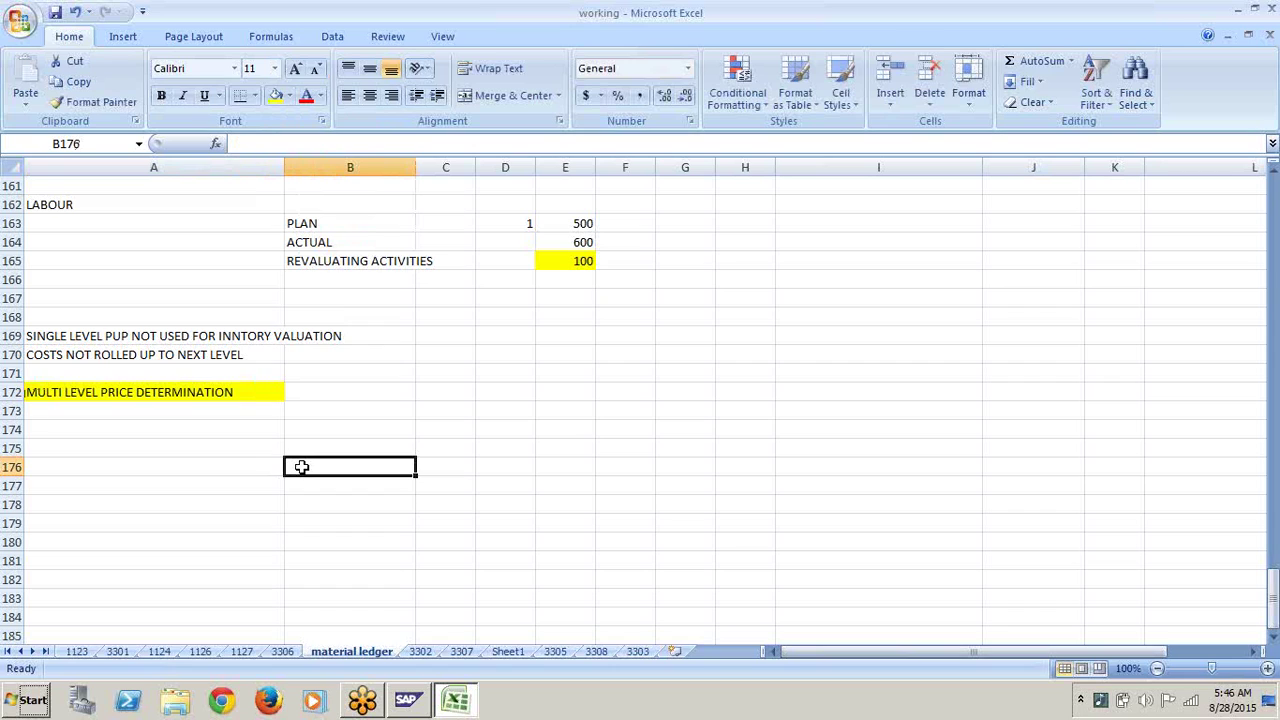
Step: Check the labour revaluation amount in E165 and write the note ACTIVITY PRICE DIFF CALCULATED in A174
{"action": "left_click", "coordinate": [324, 333]}
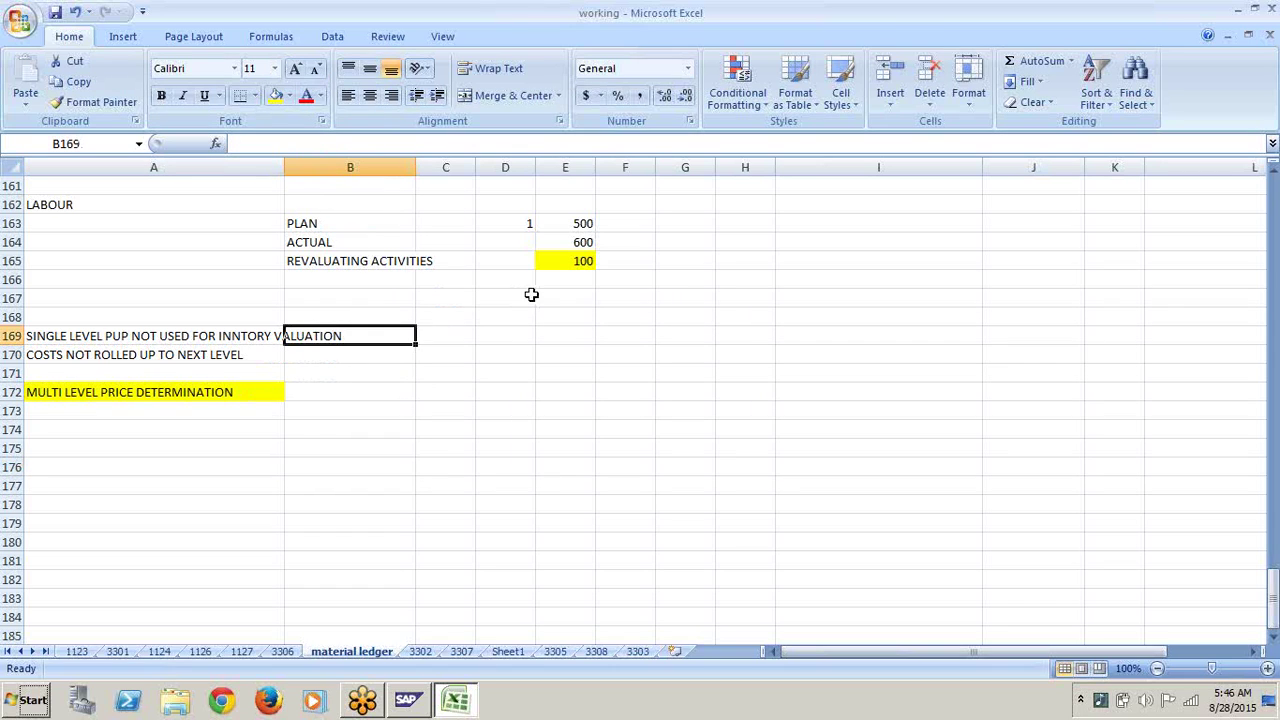
{"action": "left_click", "coordinate": [565, 264]}
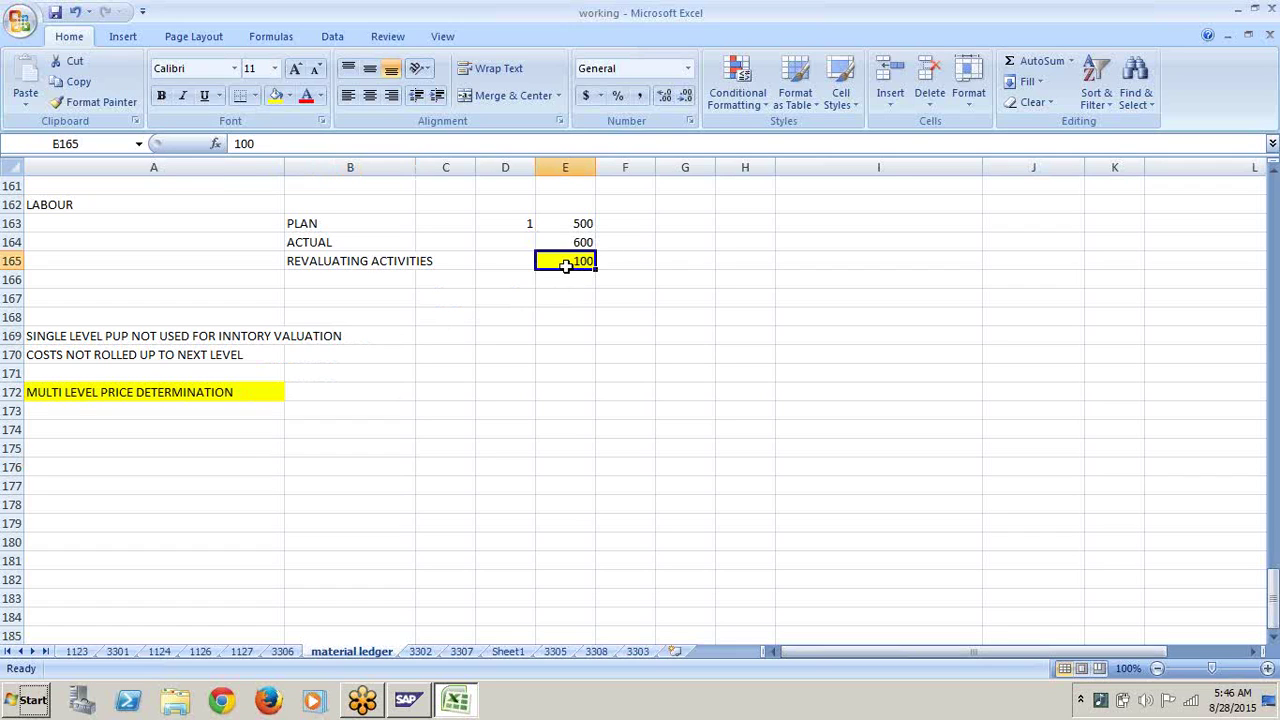
{"action": "left_click", "coordinate": [241, 443]}
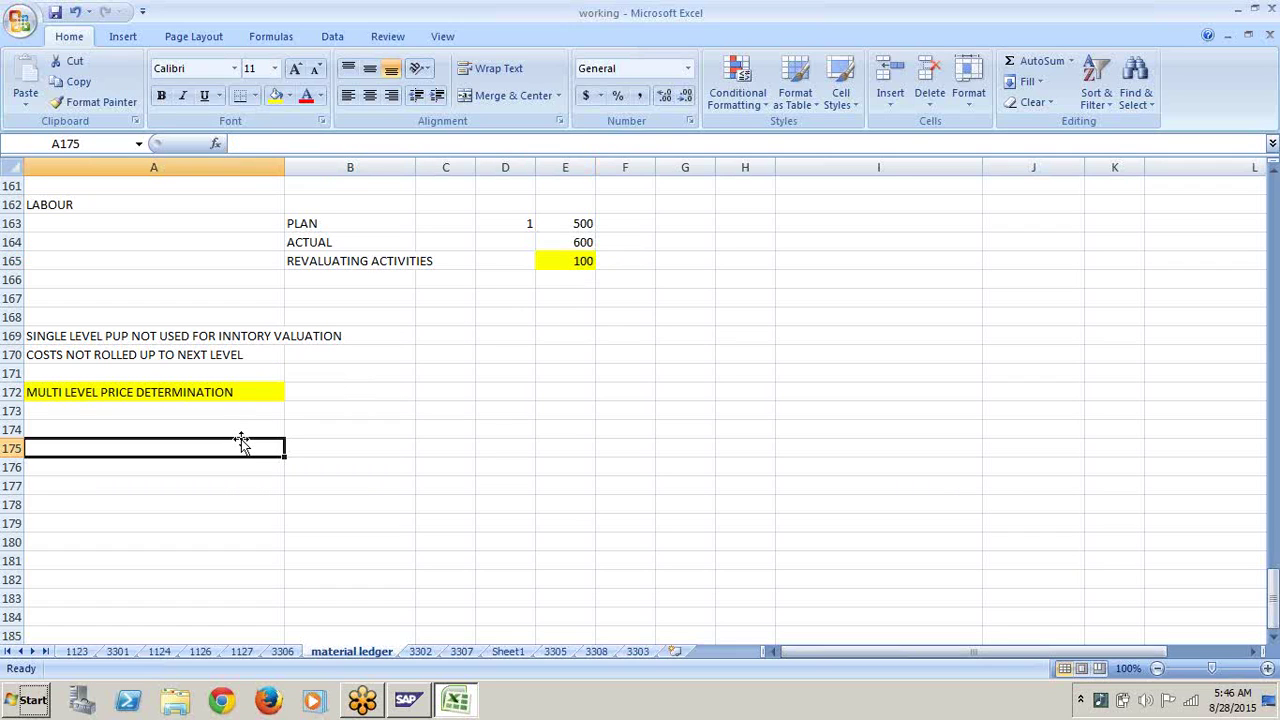
{"action": "key", "text": "Up"}
{"action": "type", "text": "ACT"}
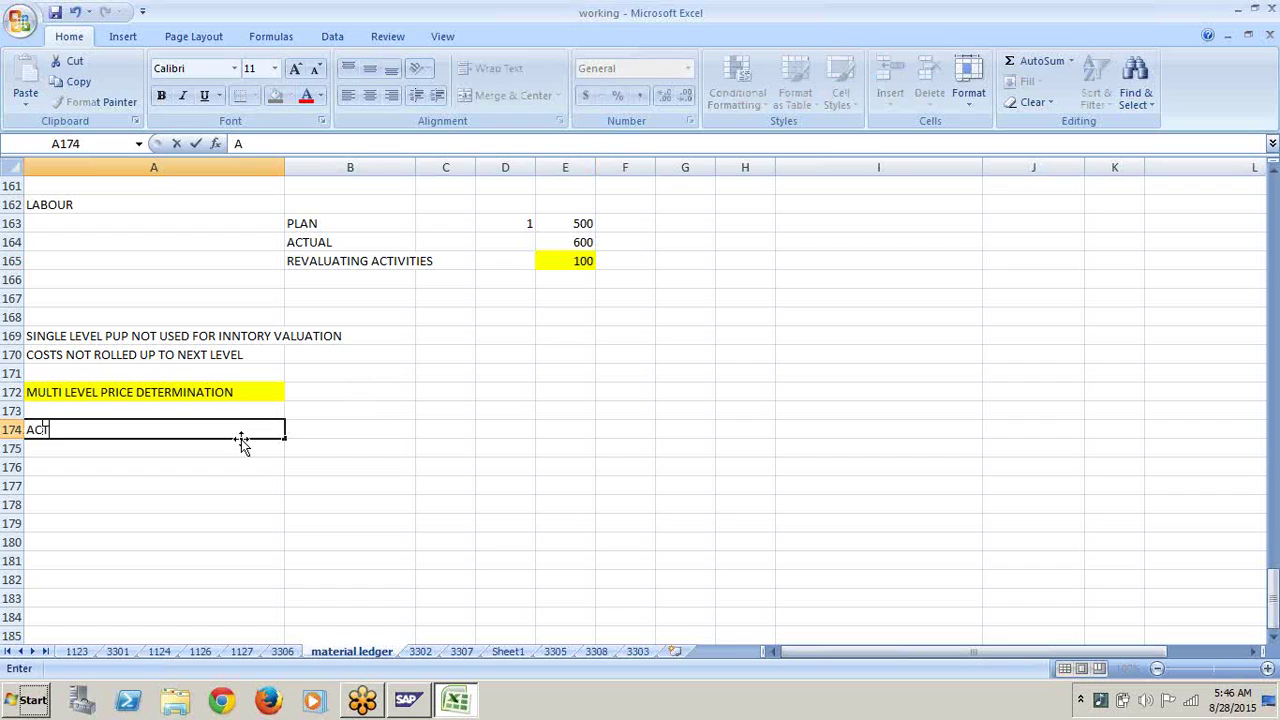
{"action": "type", "text": "IVITY PRI"}
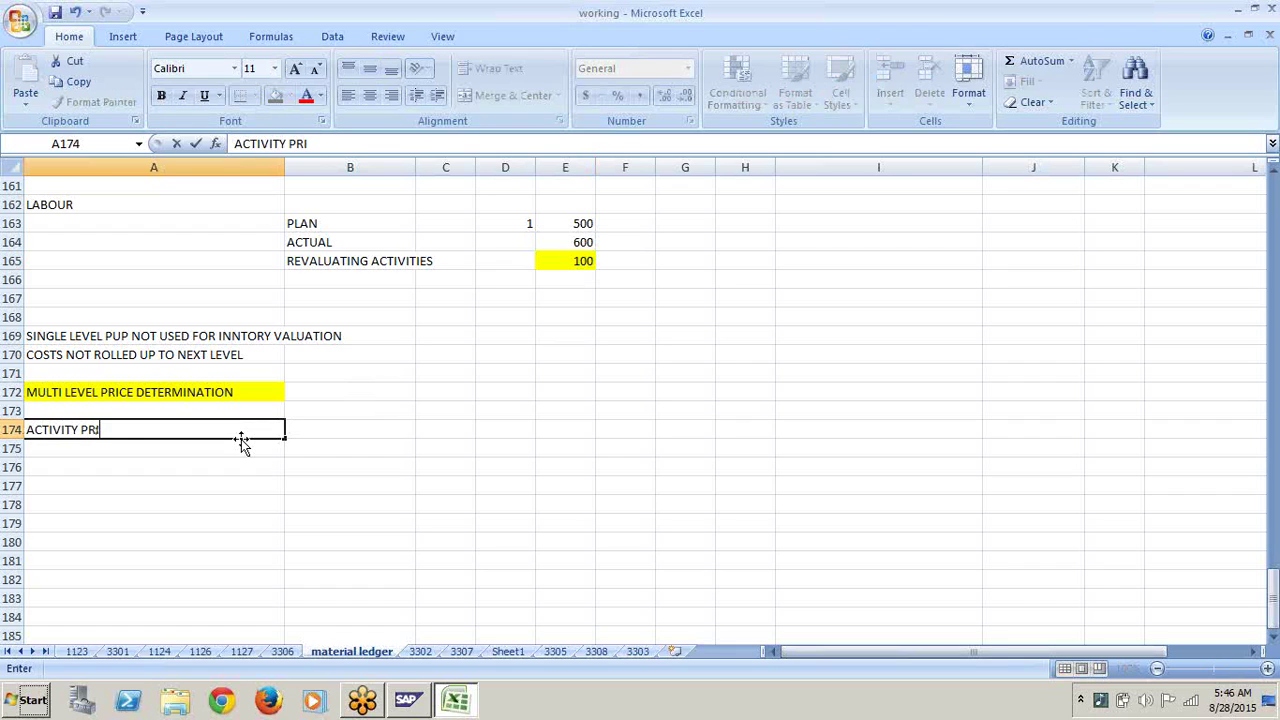
{"action": "type", "text": "CE DIFF CALCULATED"}
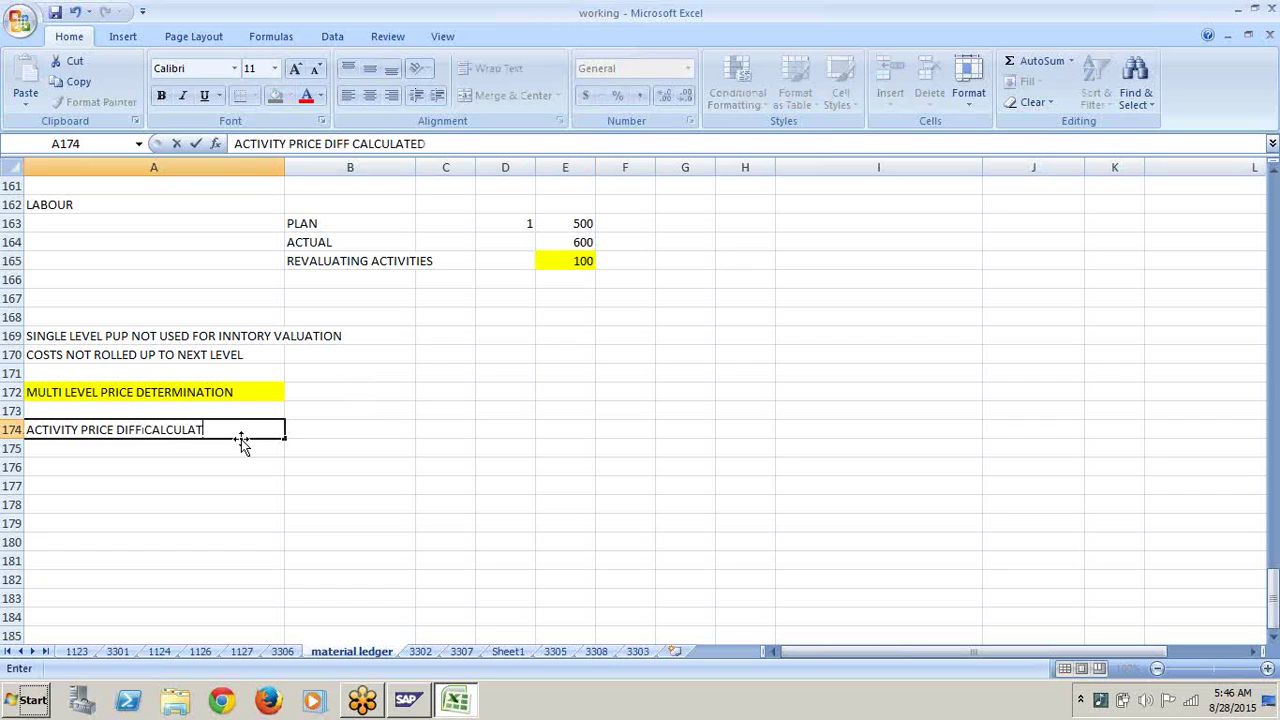
{"action": "key", "text": "Return"}
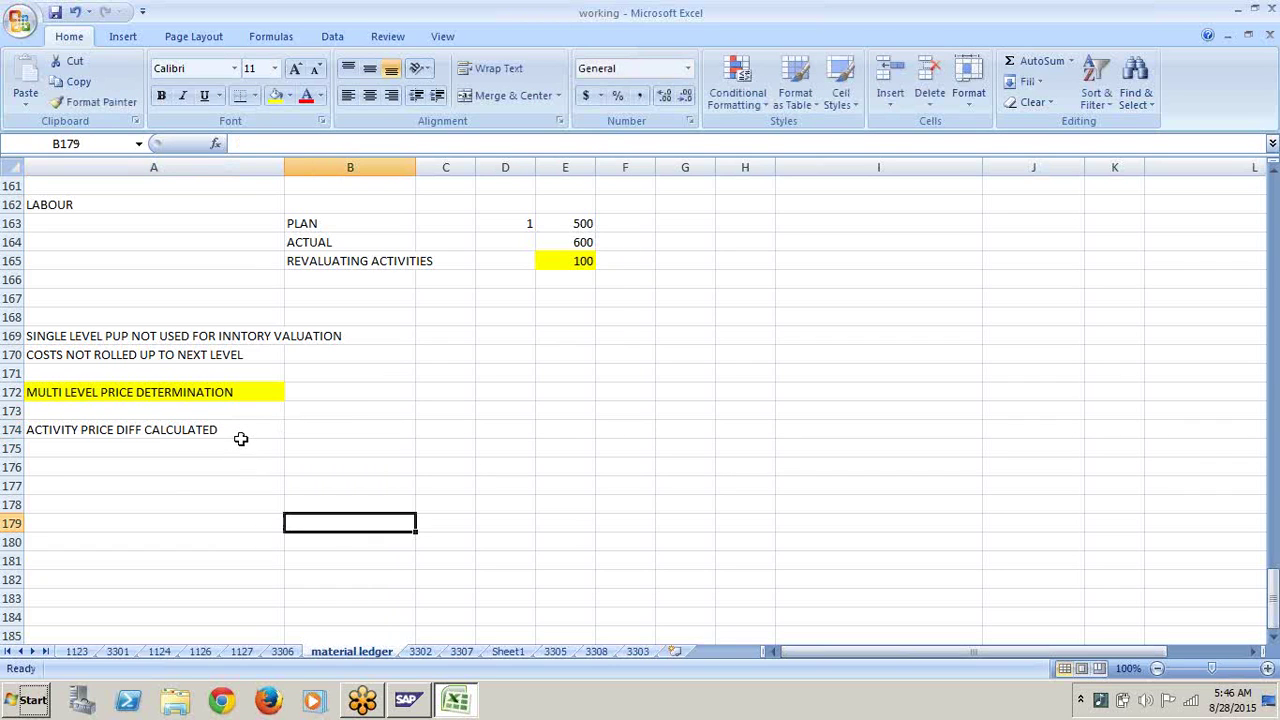
{"action": "left_click", "coordinate": [240, 428]}
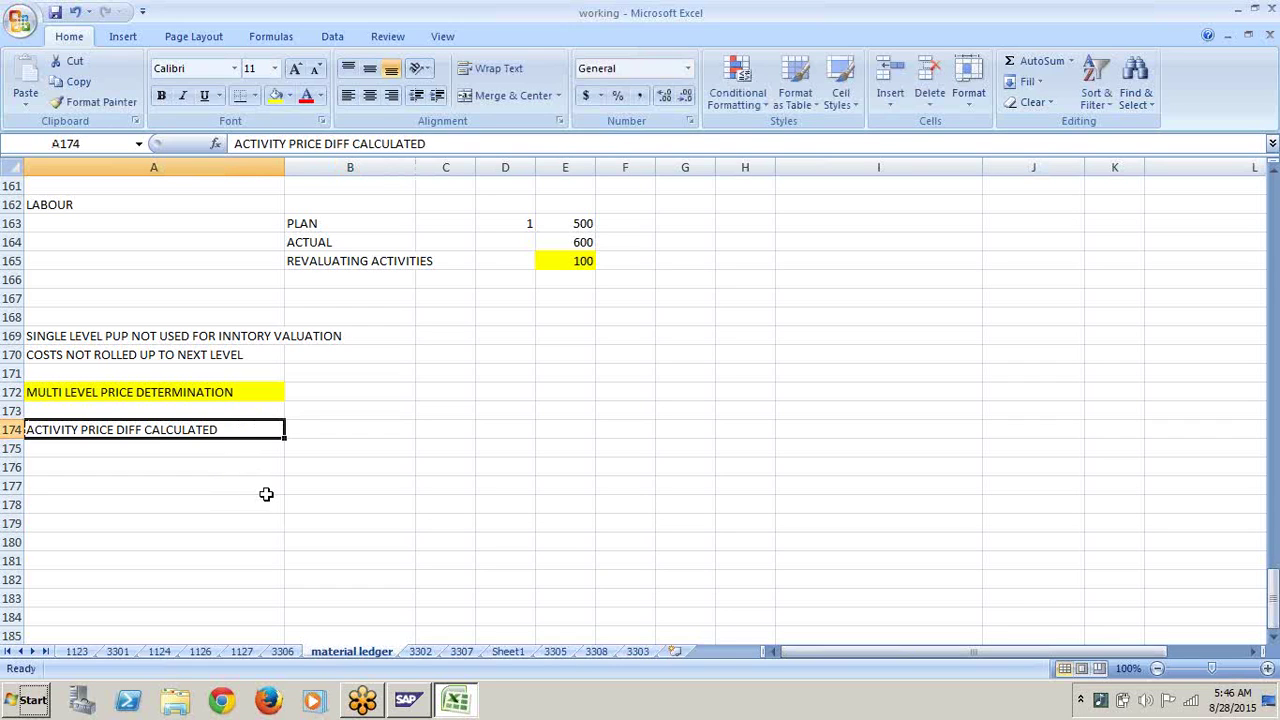
Step: Write the note VARIANCES ROLLED UP TO NEXT LEVEL in A175
{"action": "left_click", "coordinate": [225, 463]}
{"action": "key", "text": "Up"}
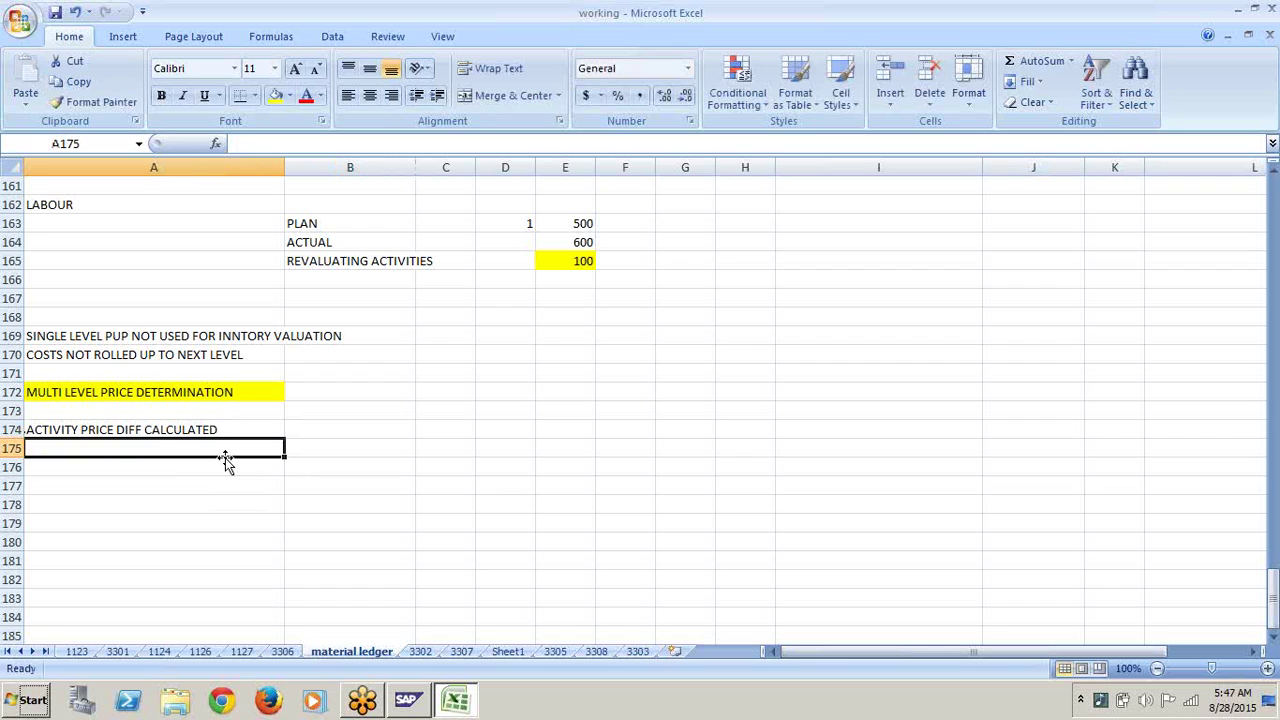
{"action": "type", "text": "VARI"}
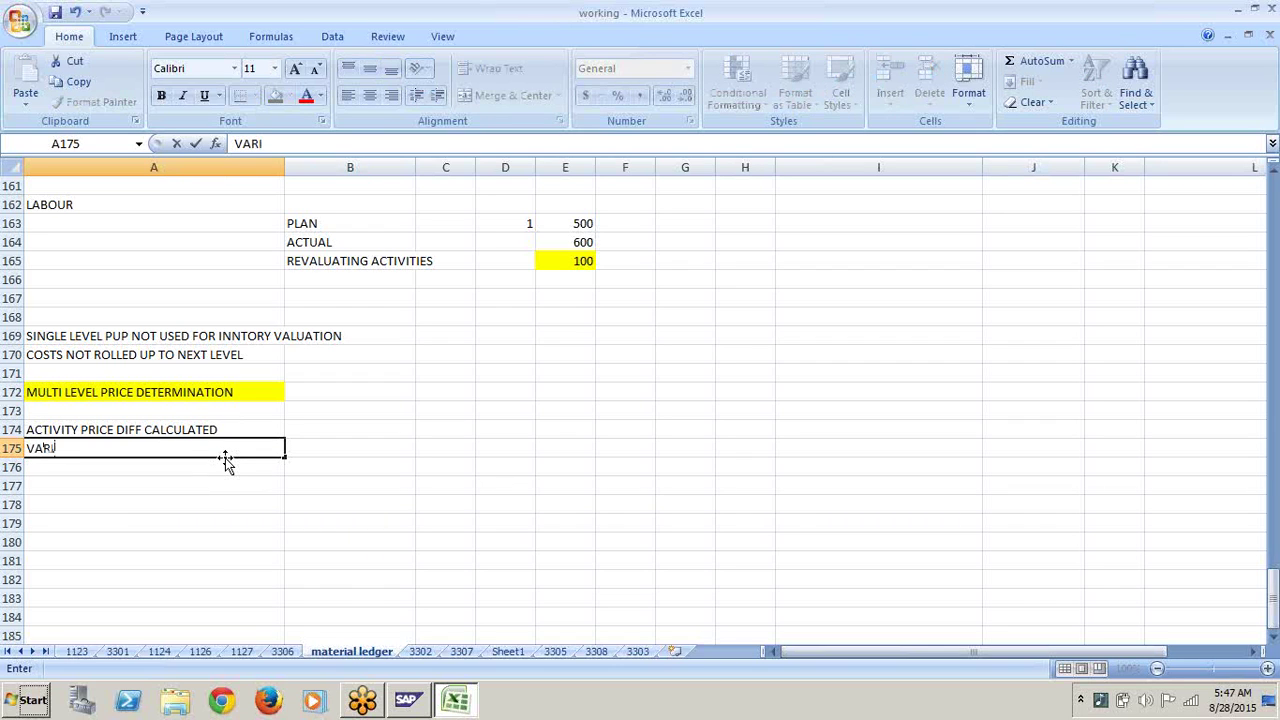
{"action": "type", "text": "ANCES ROL"}
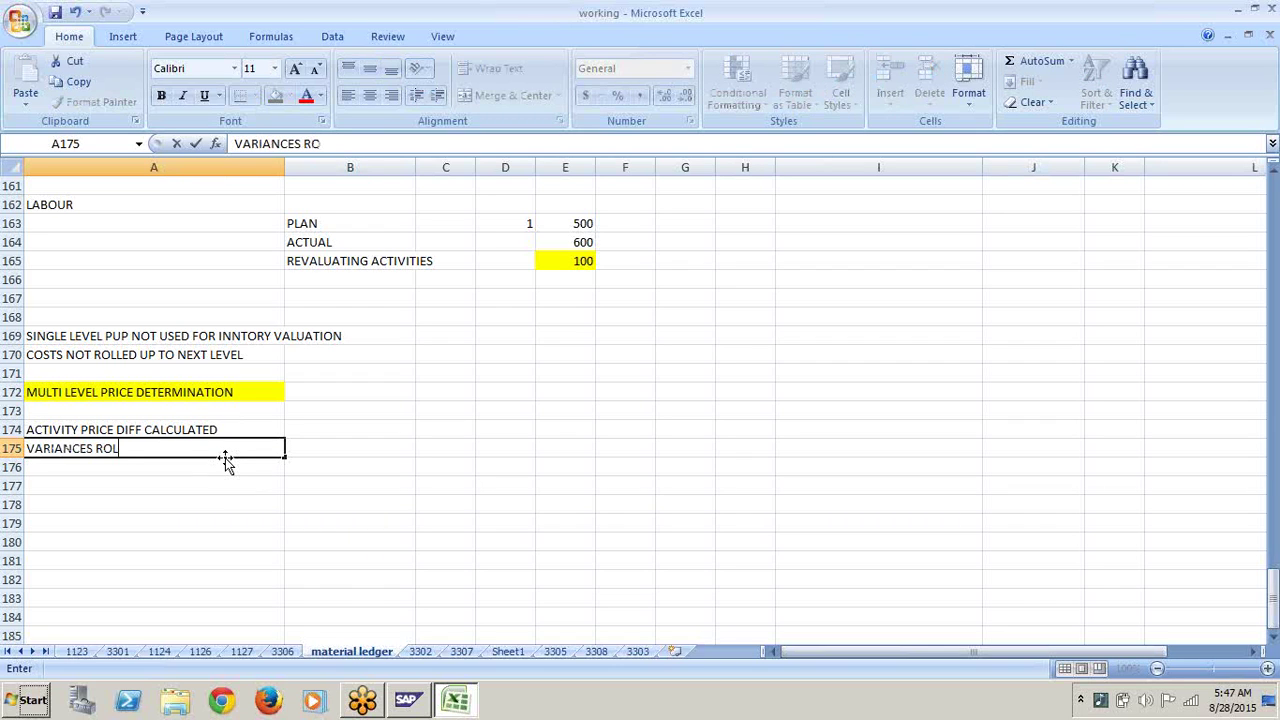
{"action": "type", "text": "LED UP TO"}
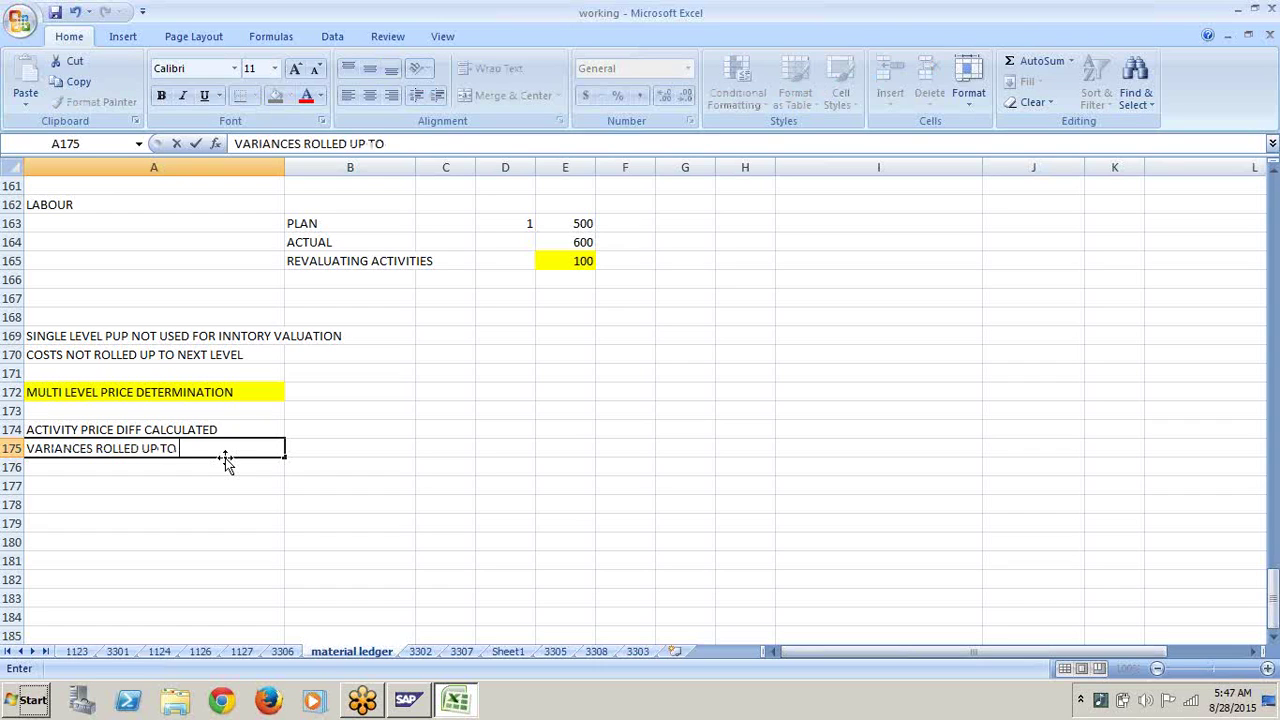
{"action": "type", "text": " NEXT LEVEL"}
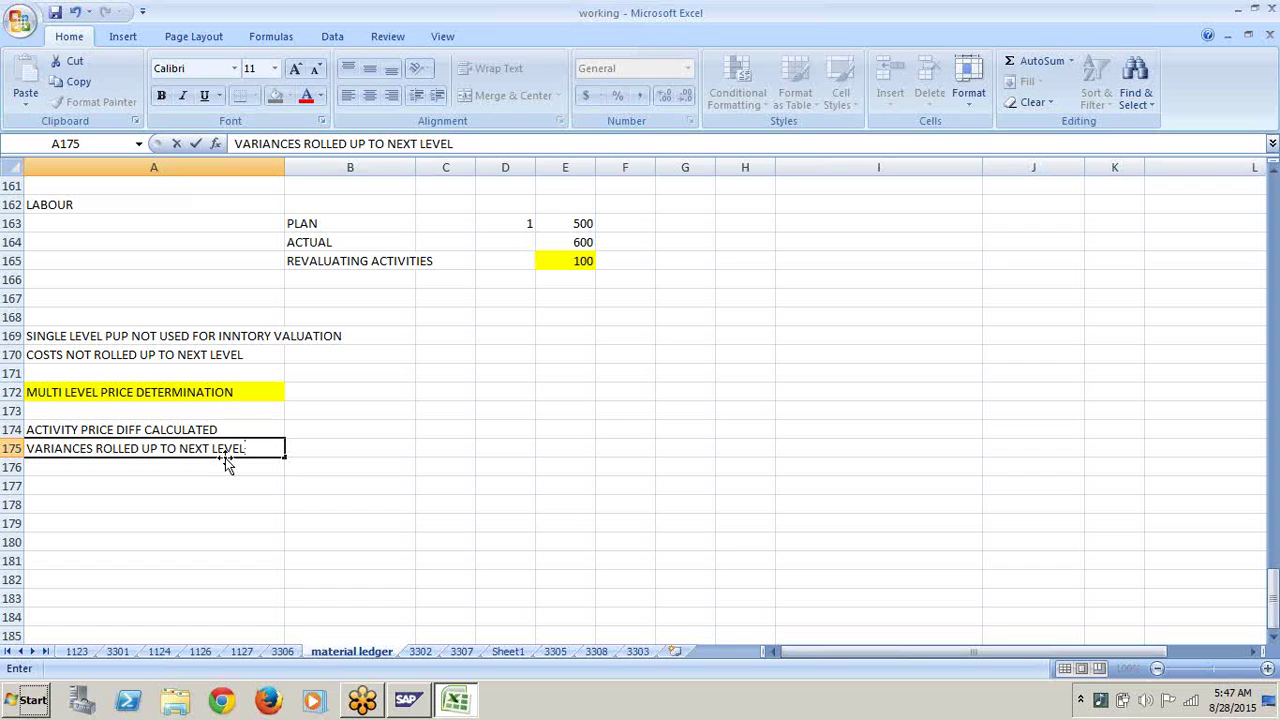
{"action": "left_click", "coordinate": [216, 508]}
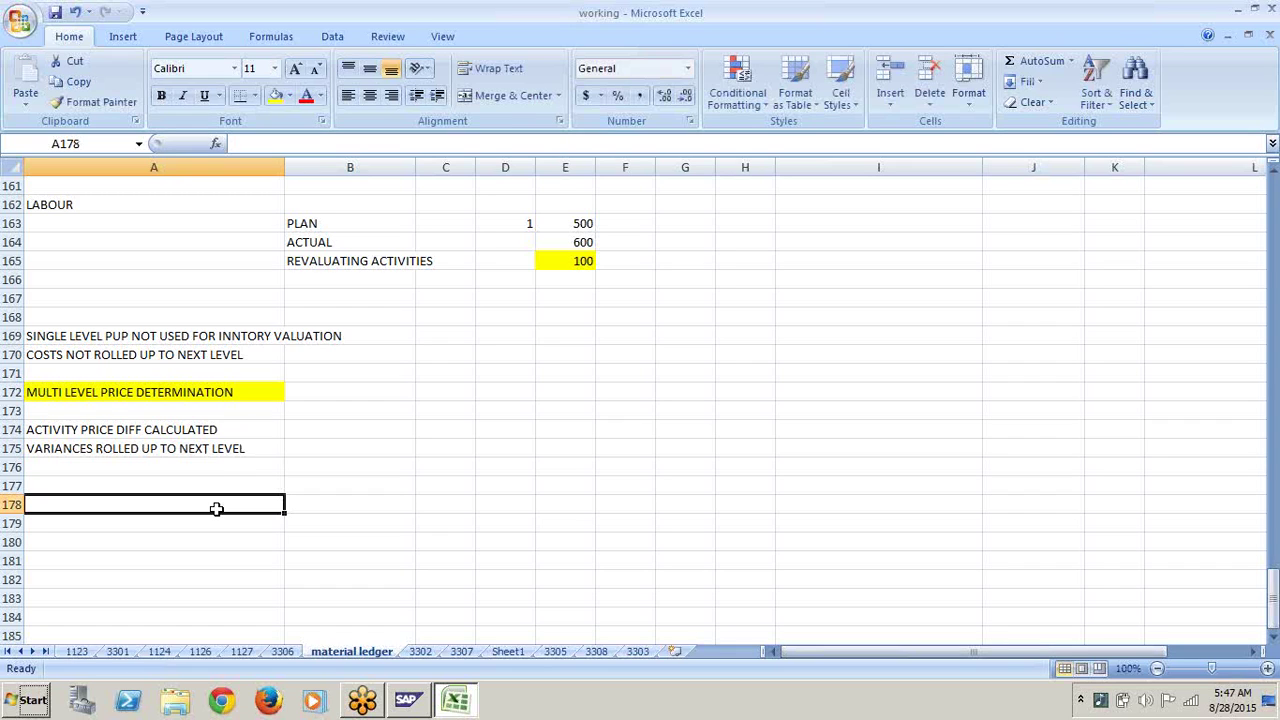
Step: Write the note LOWER LEVEL PRICE DIFFERENCES ROLLLED UP TO NEXT LEVEL UNTIL REACH END PRODUCT in A176
{"action": "left_click", "coordinate": [226, 467]}
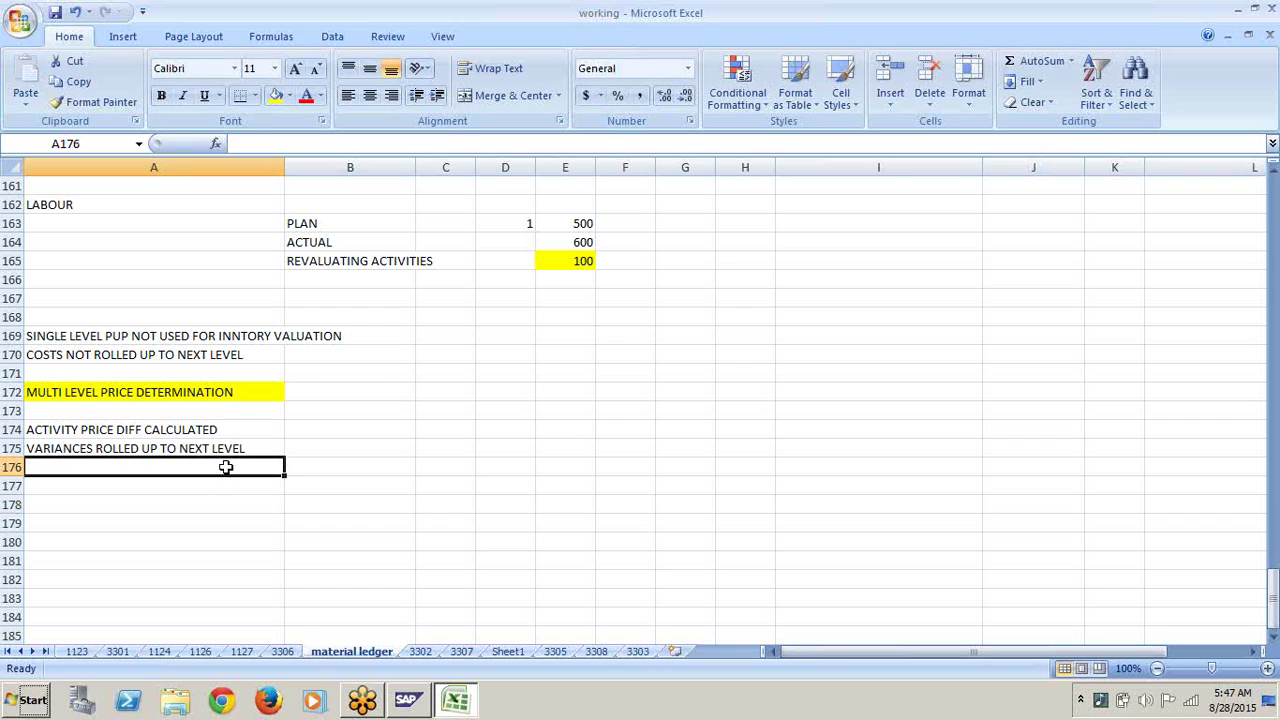
{"action": "type", "text": "LOWER LE"}
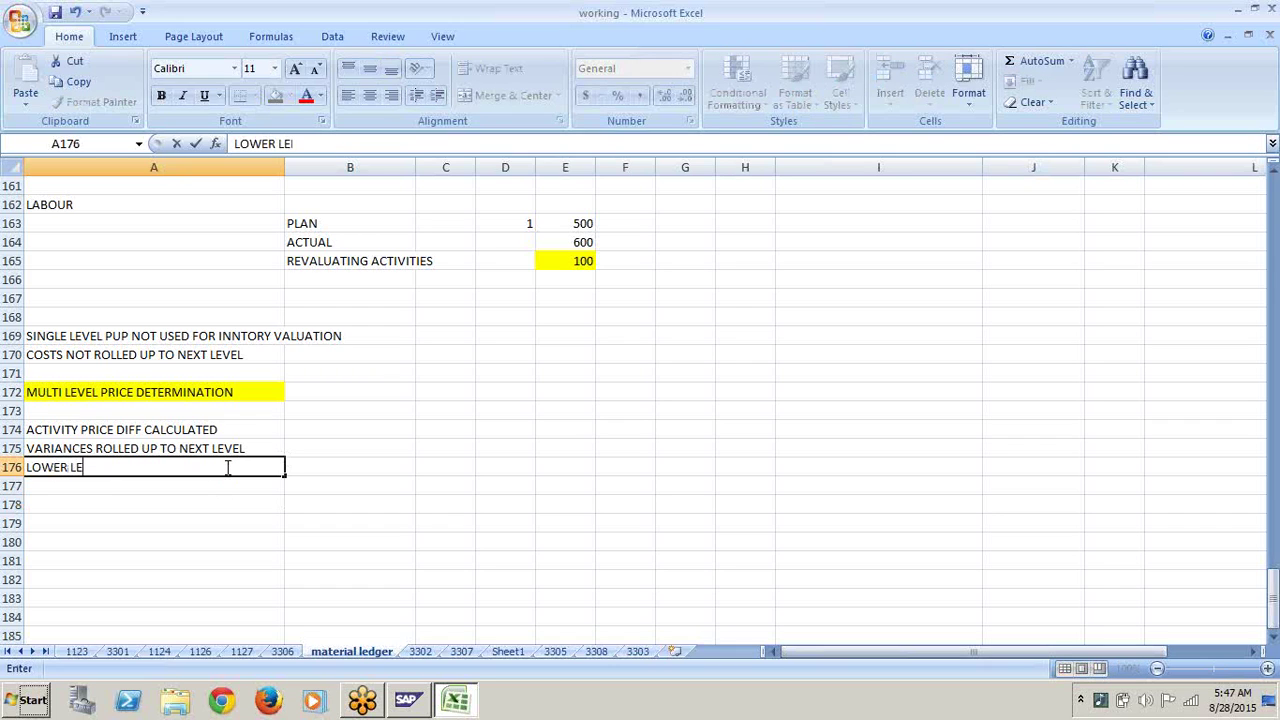
{"action": "type", "text": "VEL PRICE "}
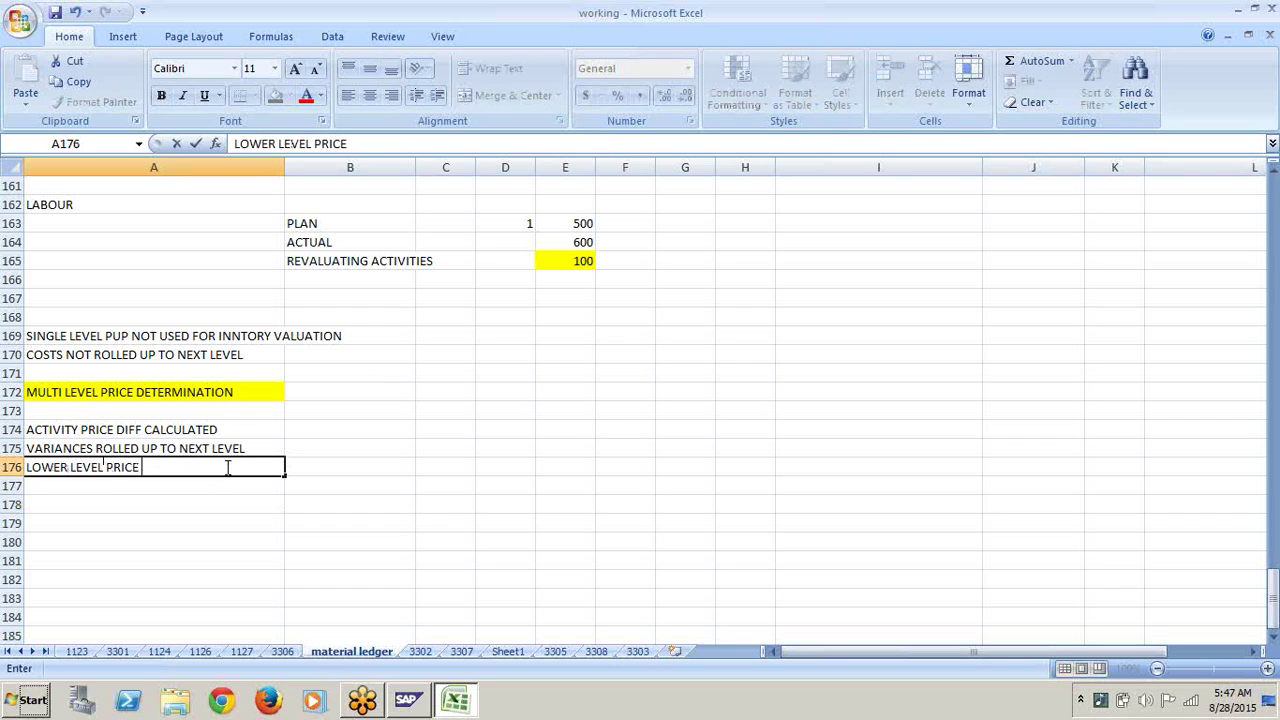
{"action": "type", "text": "DIFFERENCES"}
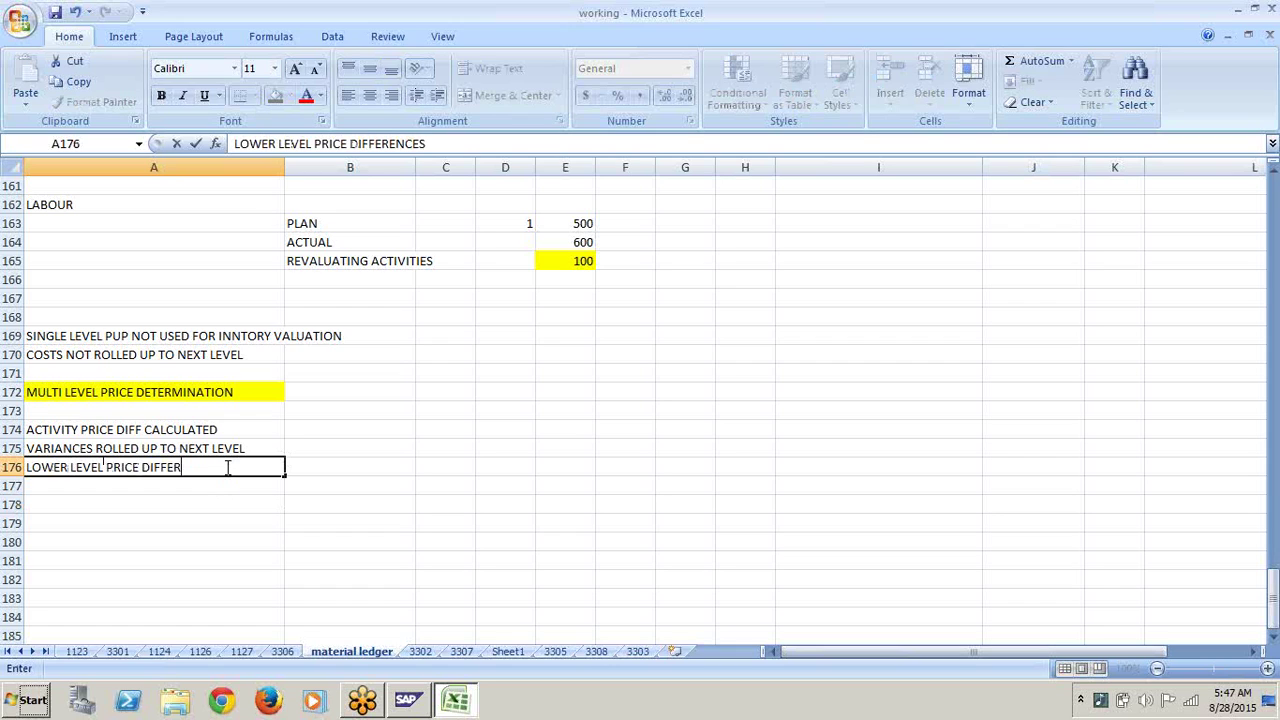
{"action": "type", "text": " ROLLLED "}
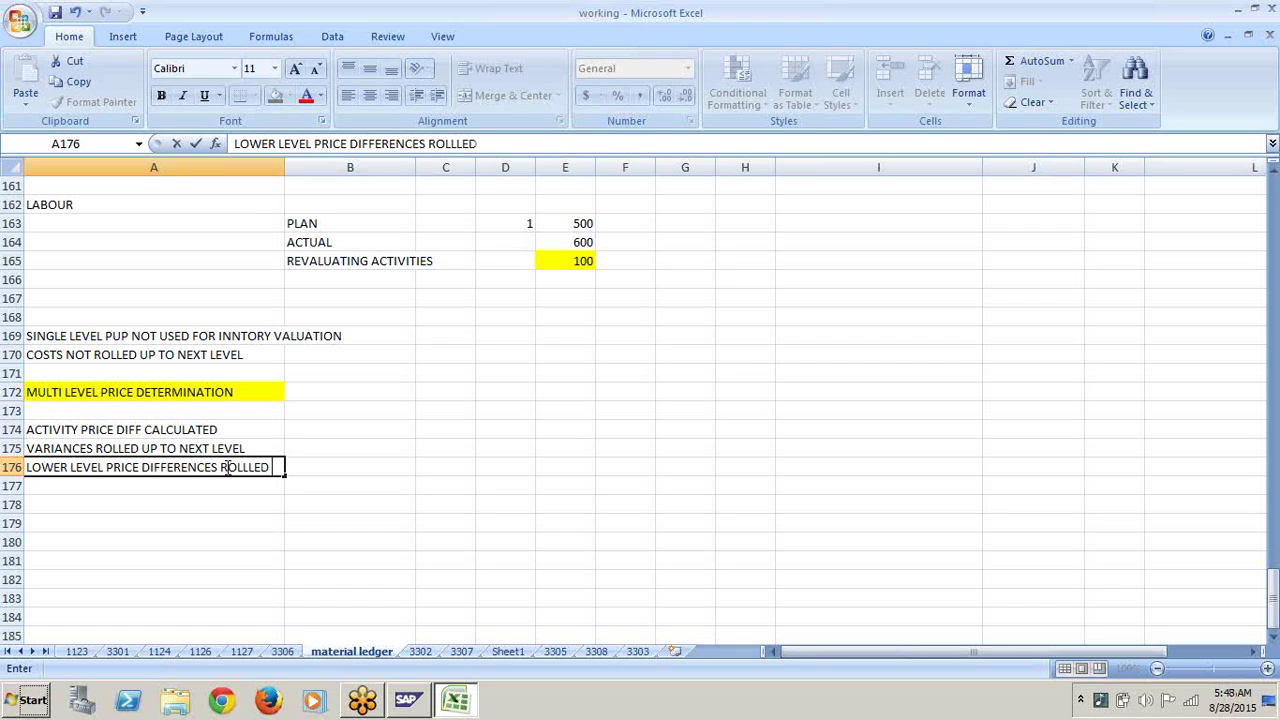
{"action": "type", "text": "UP TO NEXT"}
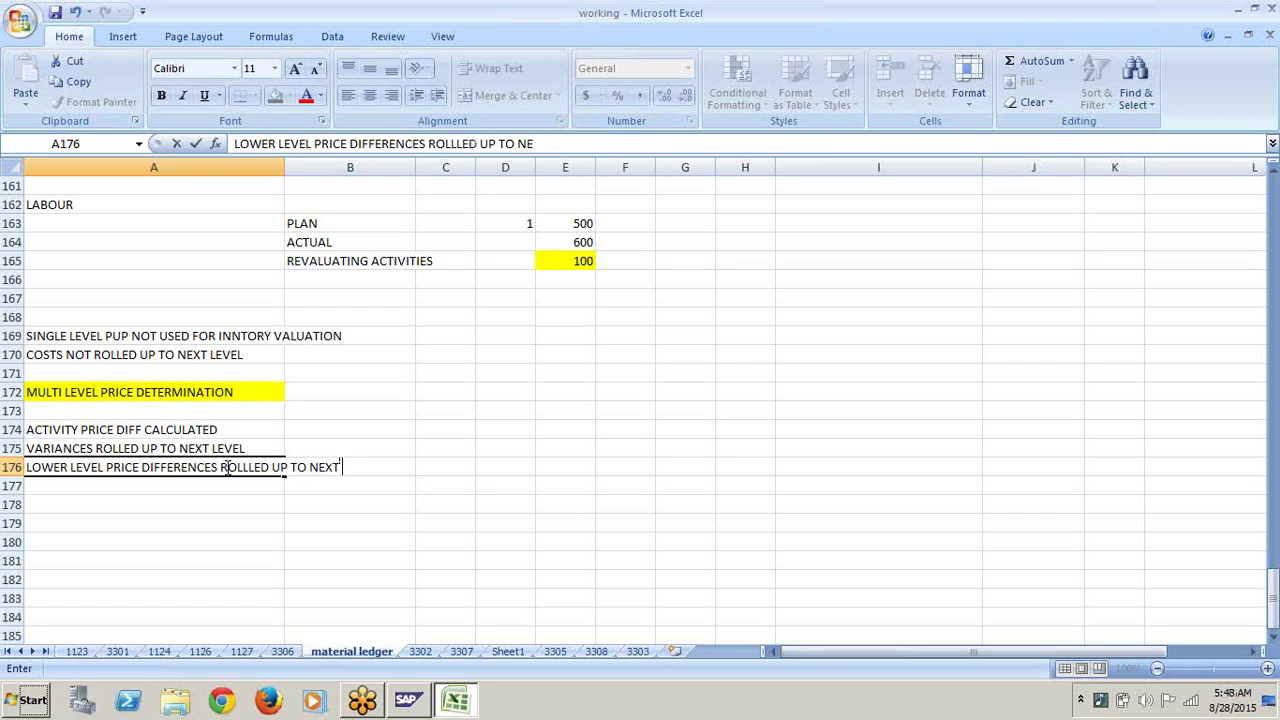
{"action": "type", "text": " LEVEL UNTI"}
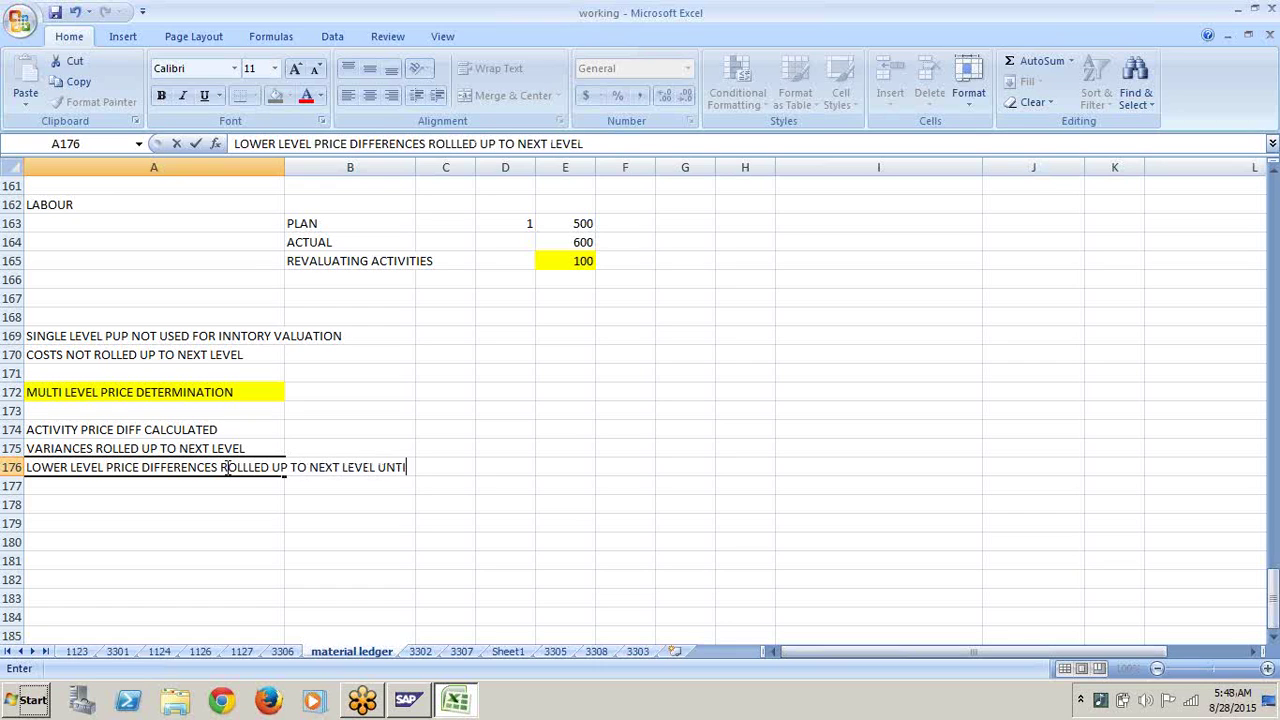
{"action": "type", "text": "L REAC"}
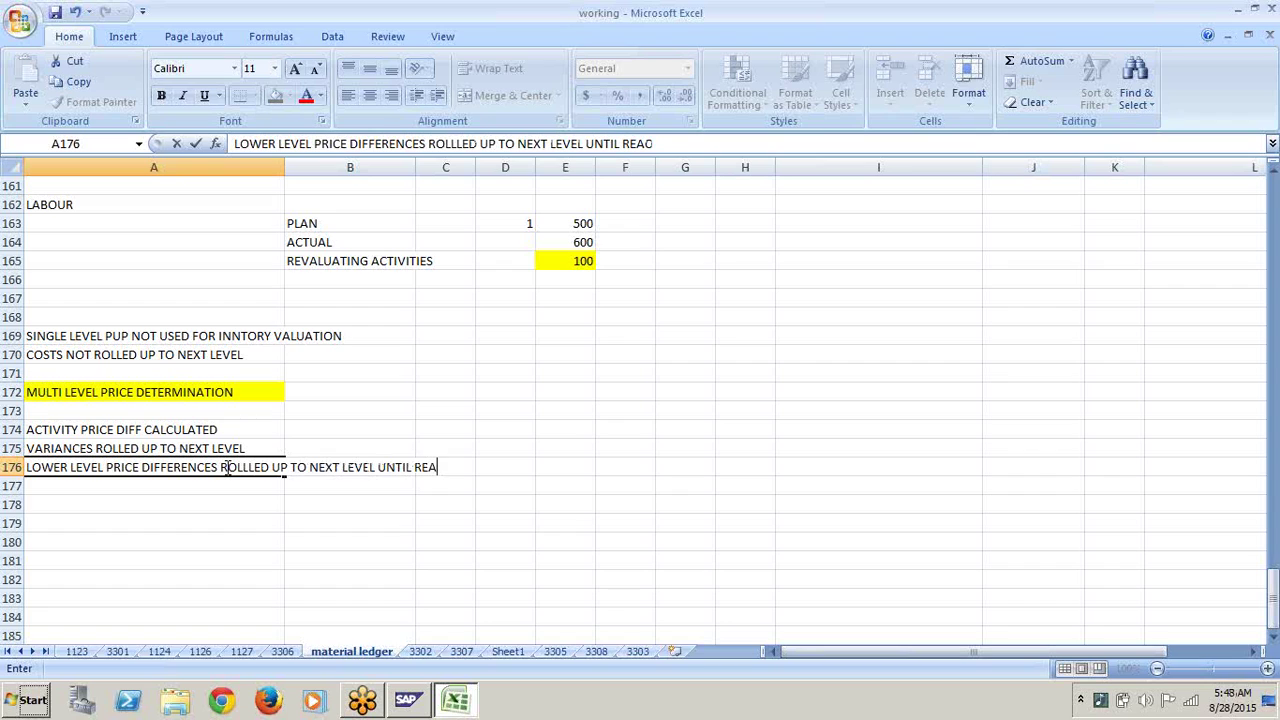
{"action": "type", "text": "H END PRODI"}
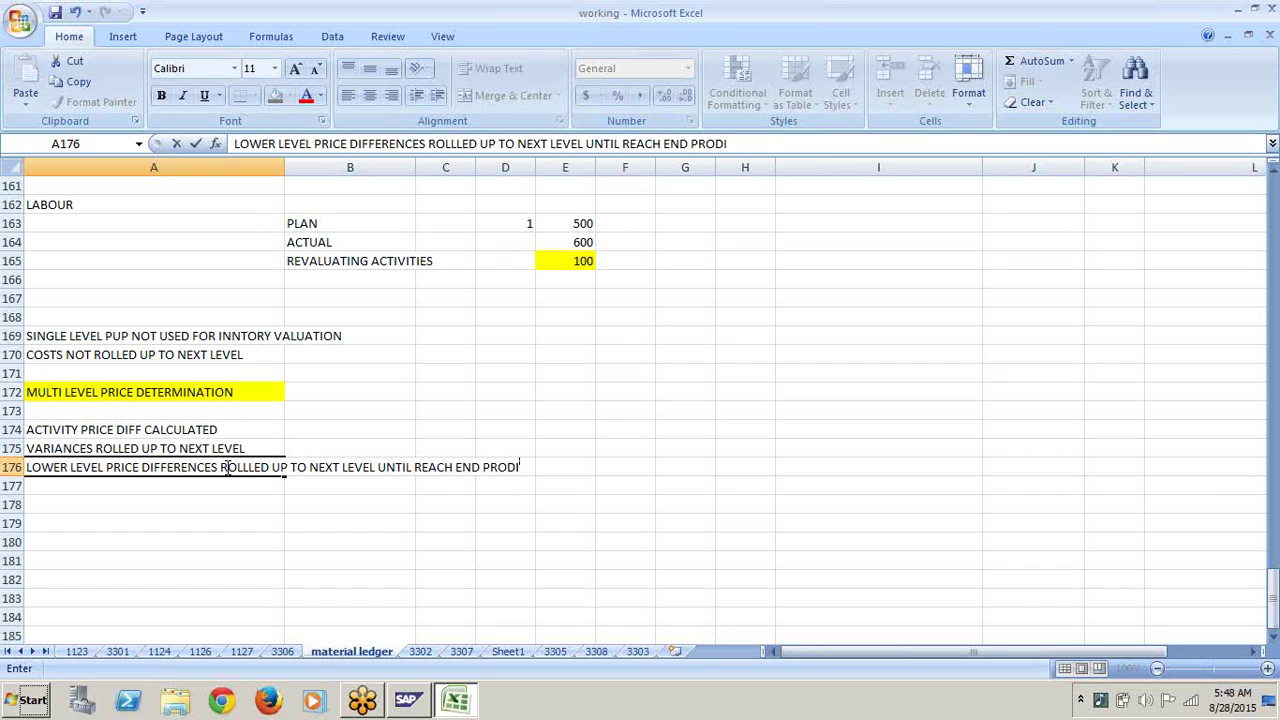
{"action": "key", "text": "BackSpace"}
{"action": "type", "text": "UCT"}
{"action": "left_click", "coordinate": [162, 429]}
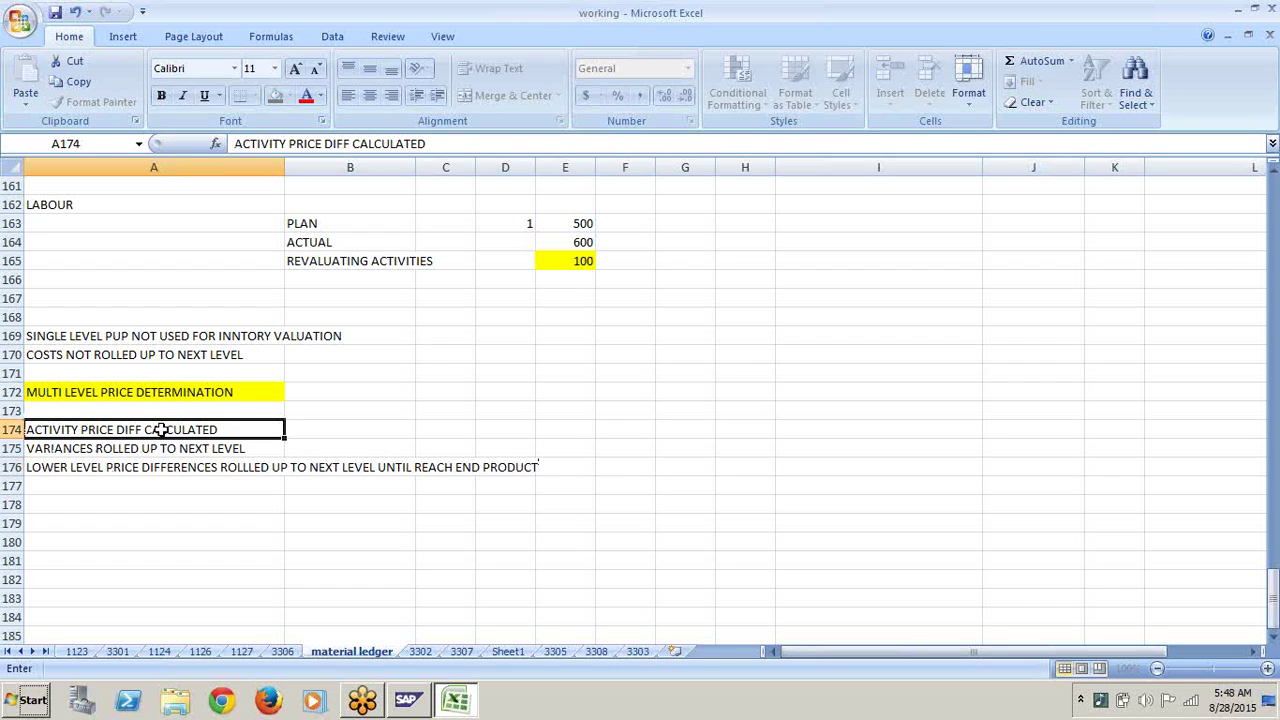
{"action": "left_click", "coordinate": [145, 484]}
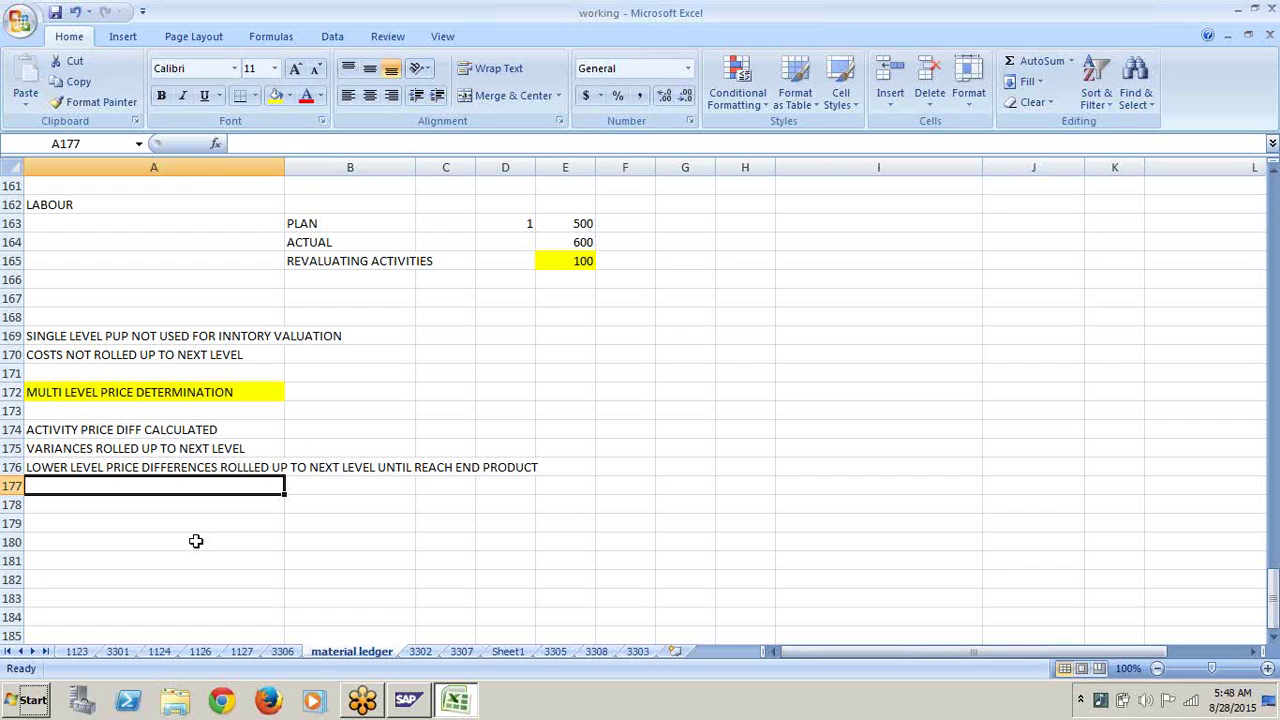
{"action": "type", "text": "ACT"}
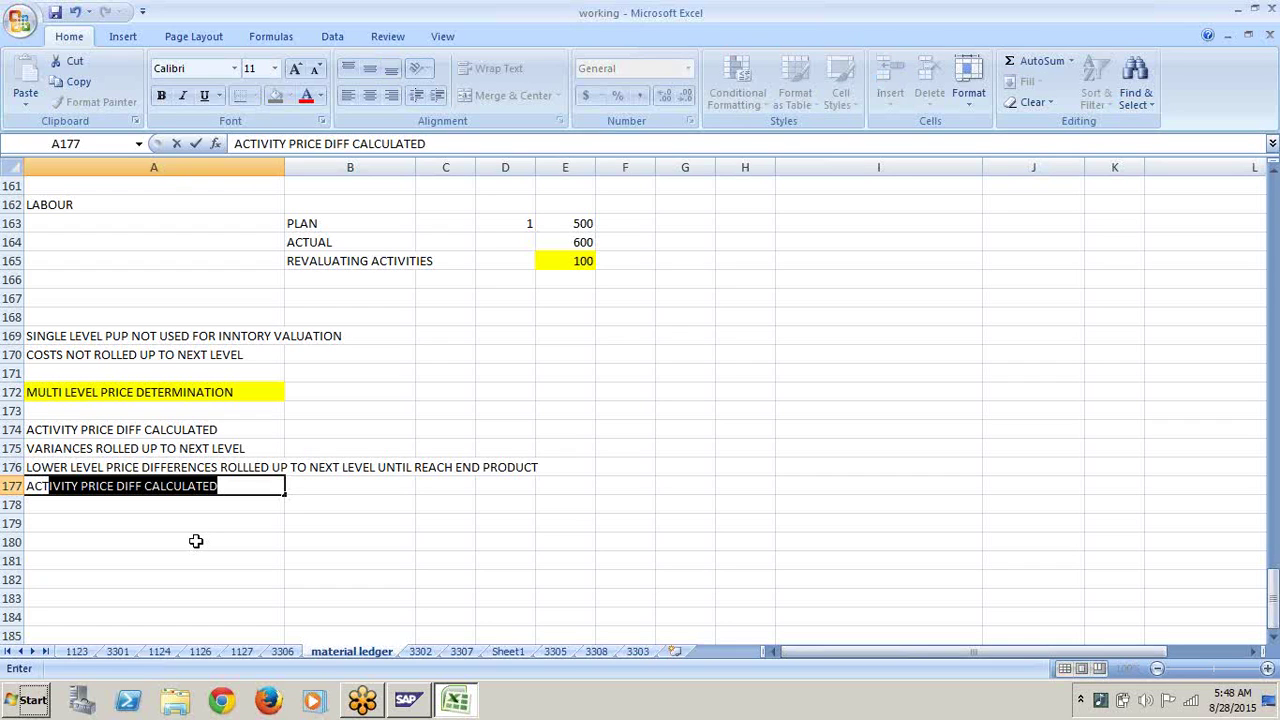
{"action": "type", "text": "Y COSTS"}
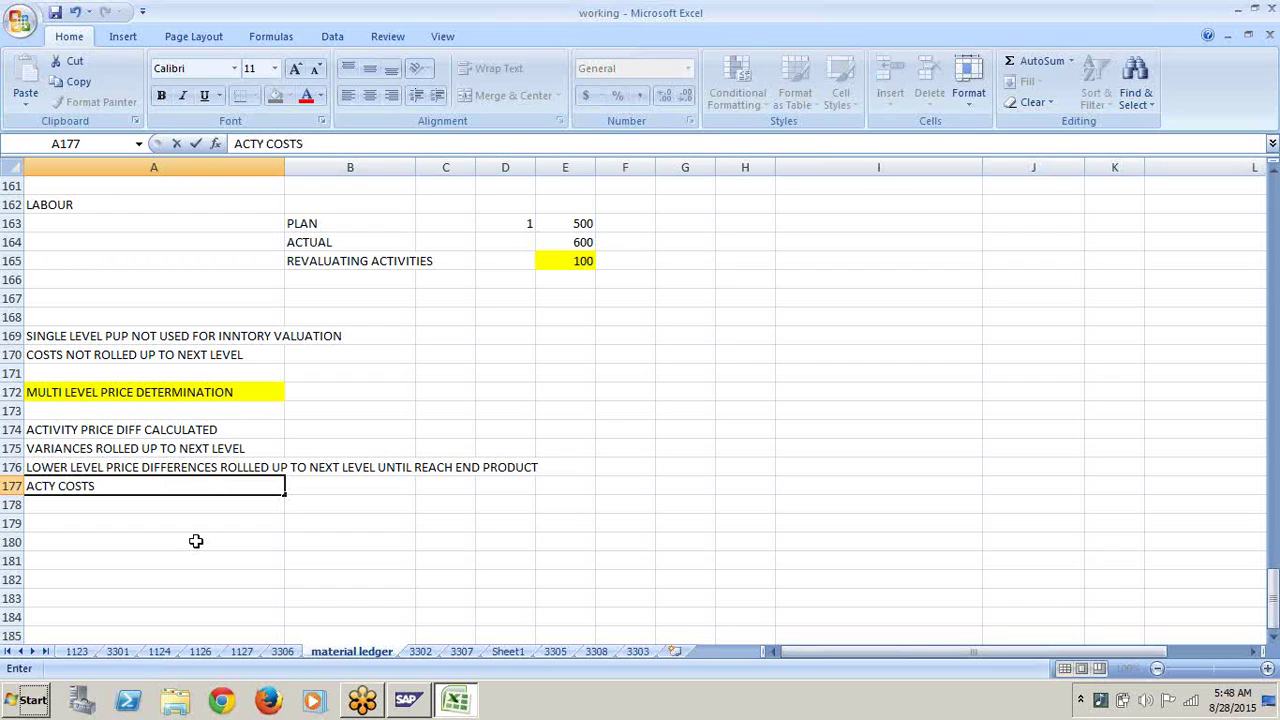
{"action": "key", "text": "BackSpace"}
{"action": "key", "text": "BackSpace"}
{"action": "key", "text": "BackSpace"}
{"action": "key", "text": "BackSpace"}
{"action": "key", "text": "BackSpace"}
{"action": "key", "text": "BackSpace"}
{"action": "key", "text": "BackSpace"}
{"action": "key", "text": "BackSpace"}
{"action": "key", "text": "BackSpace"}
{"action": "key", "text": "BackSpace"}
{"action": "key", "text": "BackSpace"}
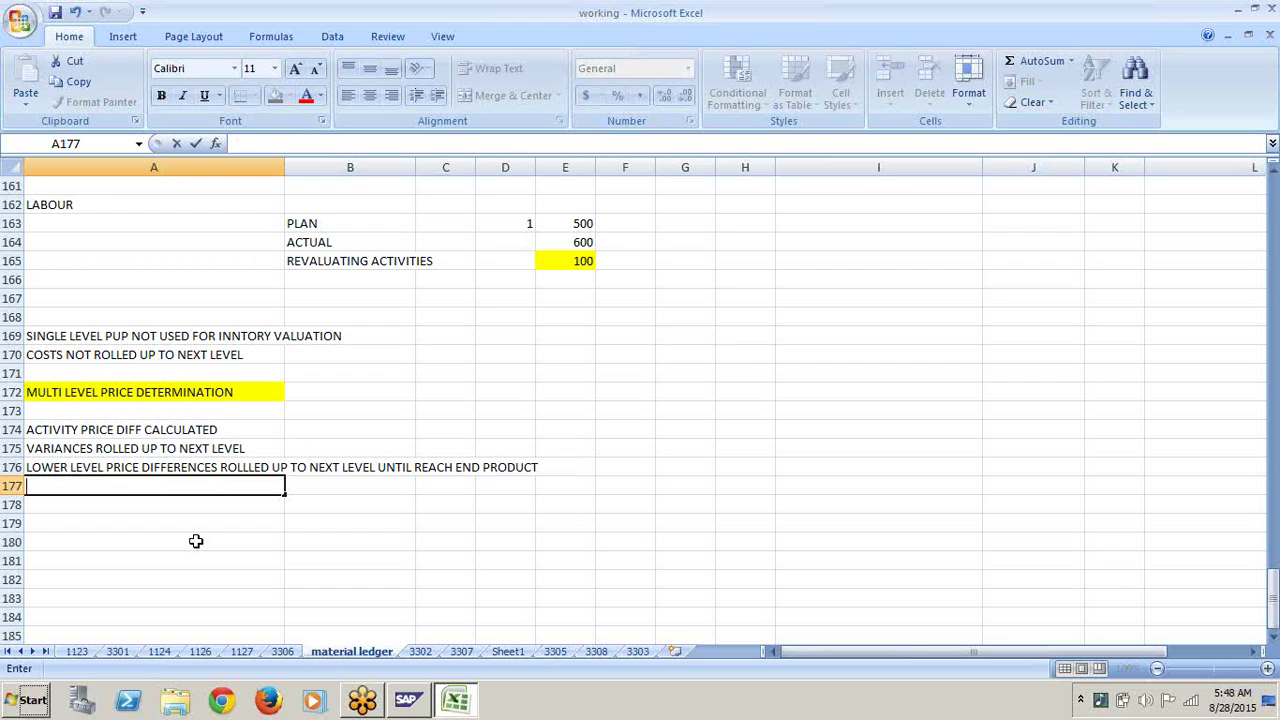
Step: Begin the note in A177 with the text REVALUATED ACTY COSTS DISTRIB
{"action": "type", "text": "REVALUATED "}
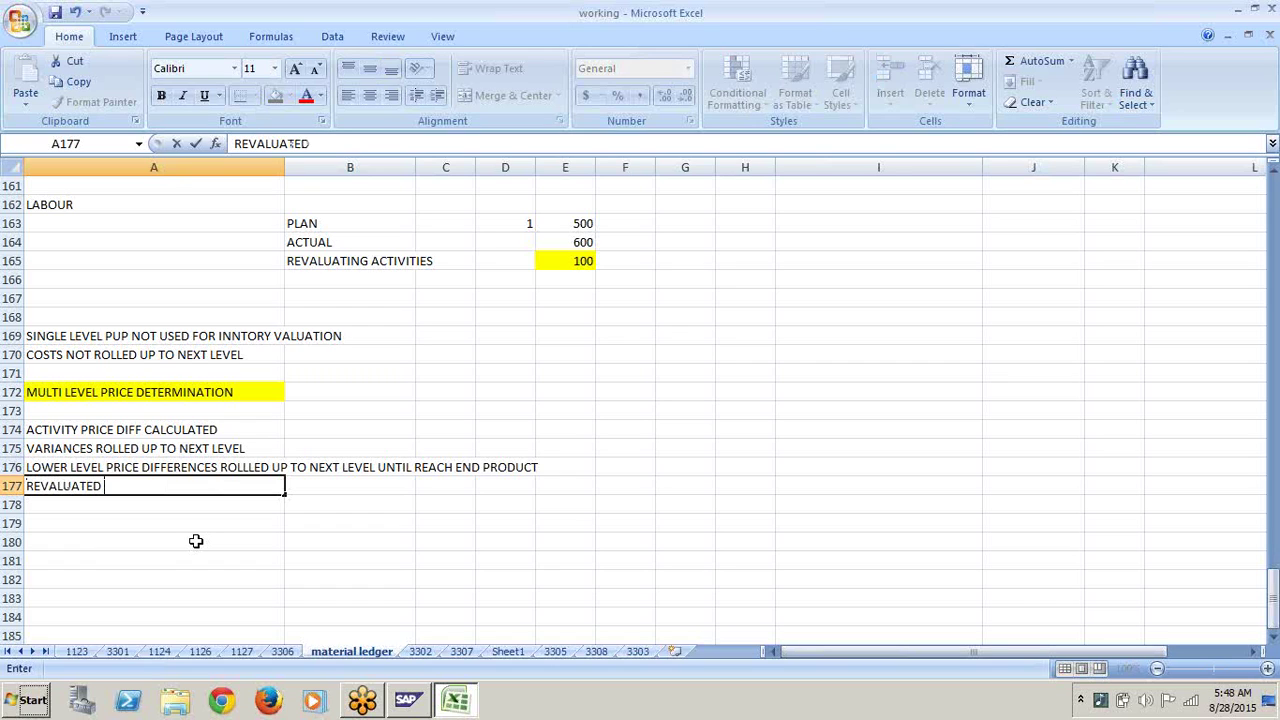
{"action": "type", "text": "ACTY COSTS"}
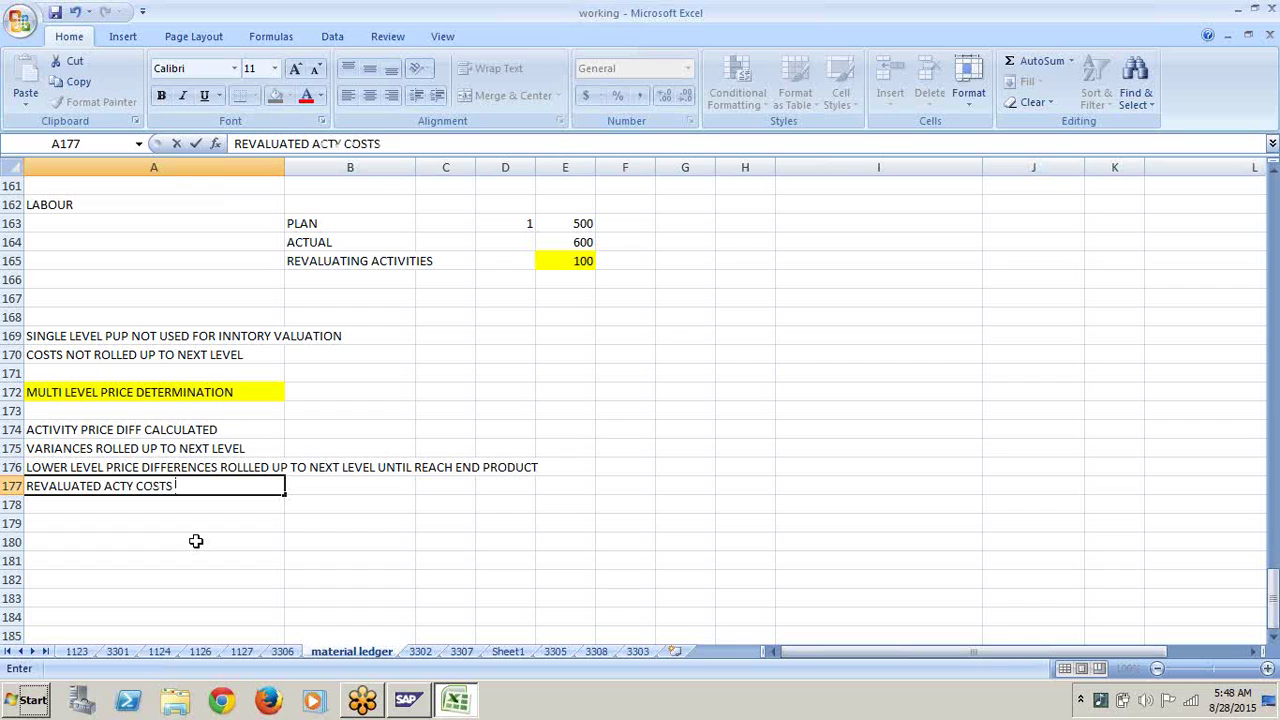
{"action": "type", "text": " DISTRIB"}
{"action": "left_click", "coordinate": [196, 541]}
{"action": "type", "text": "TED"}
{"action": "key", "text": "BackSpace"}
{"action": "key", "text": "BackSpace"}
{"action": "key", "text": "BackSpace"}
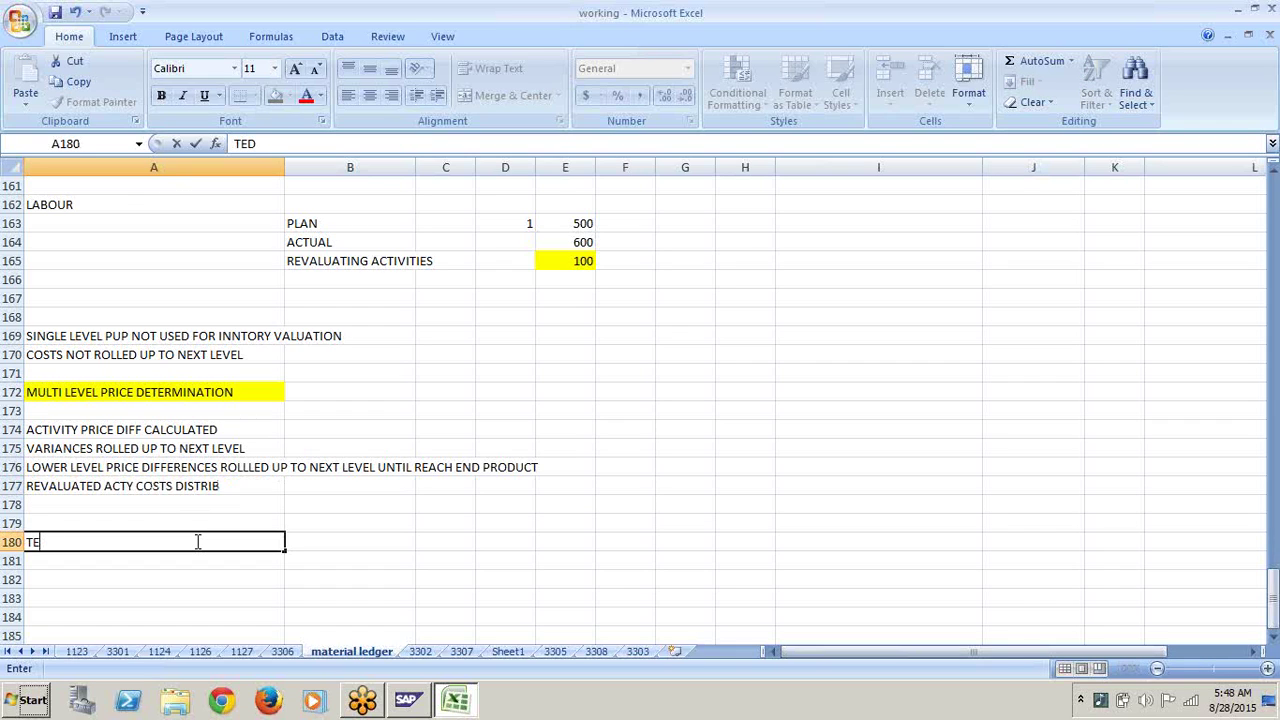
Step: Complete the A177 note to read REVALUATED ACTY COSTS DISTRIBUTED TO SAME LEVEL AND ALSO ROLLED UP TO NEXT LEVEL UNTIL REACHES END PRODUCT
{"action": "left_click", "coordinate": [226, 490]}
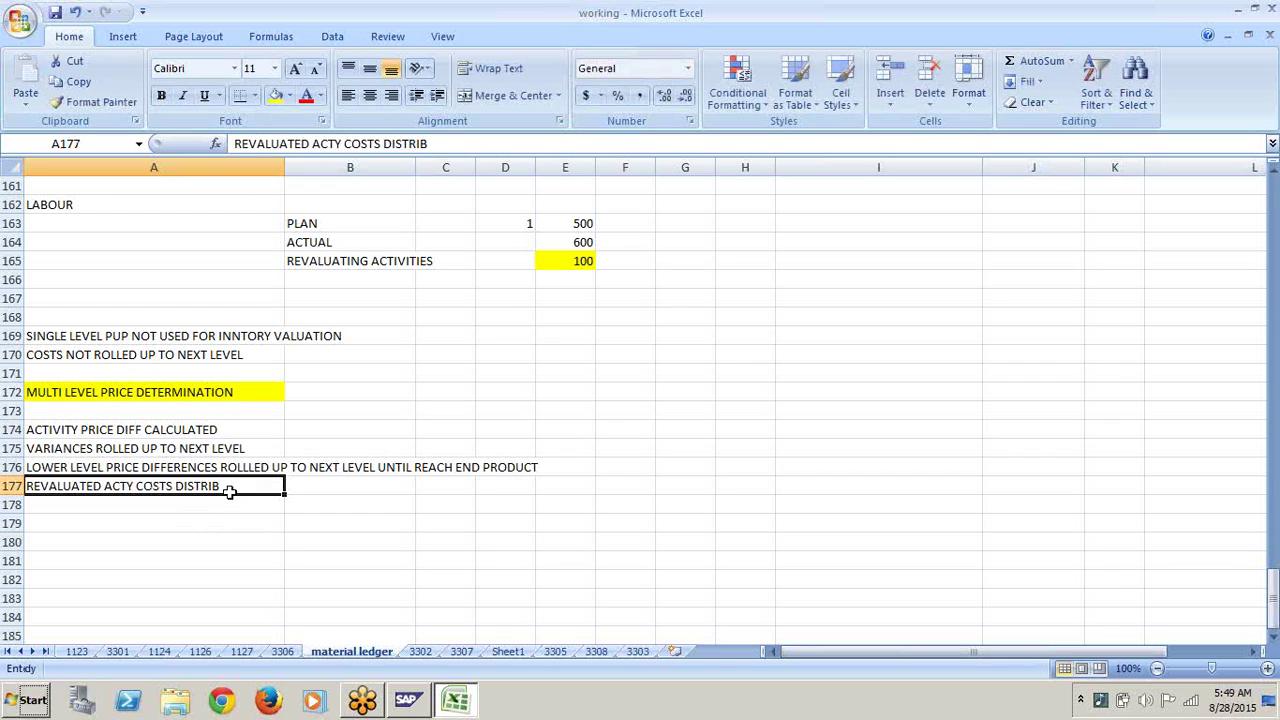
{"action": "key", "text": "F2"}
{"action": "type", "text": "U"}
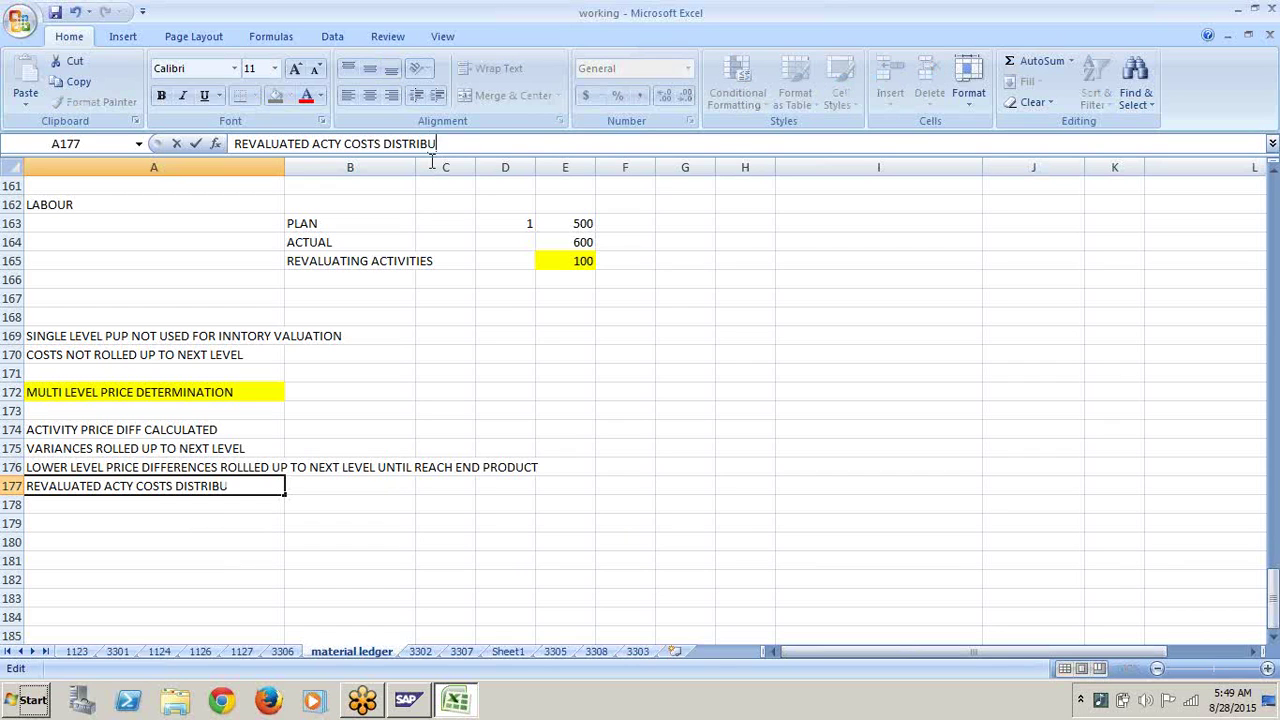
{"action": "type", "text": "TED TO SAM"}
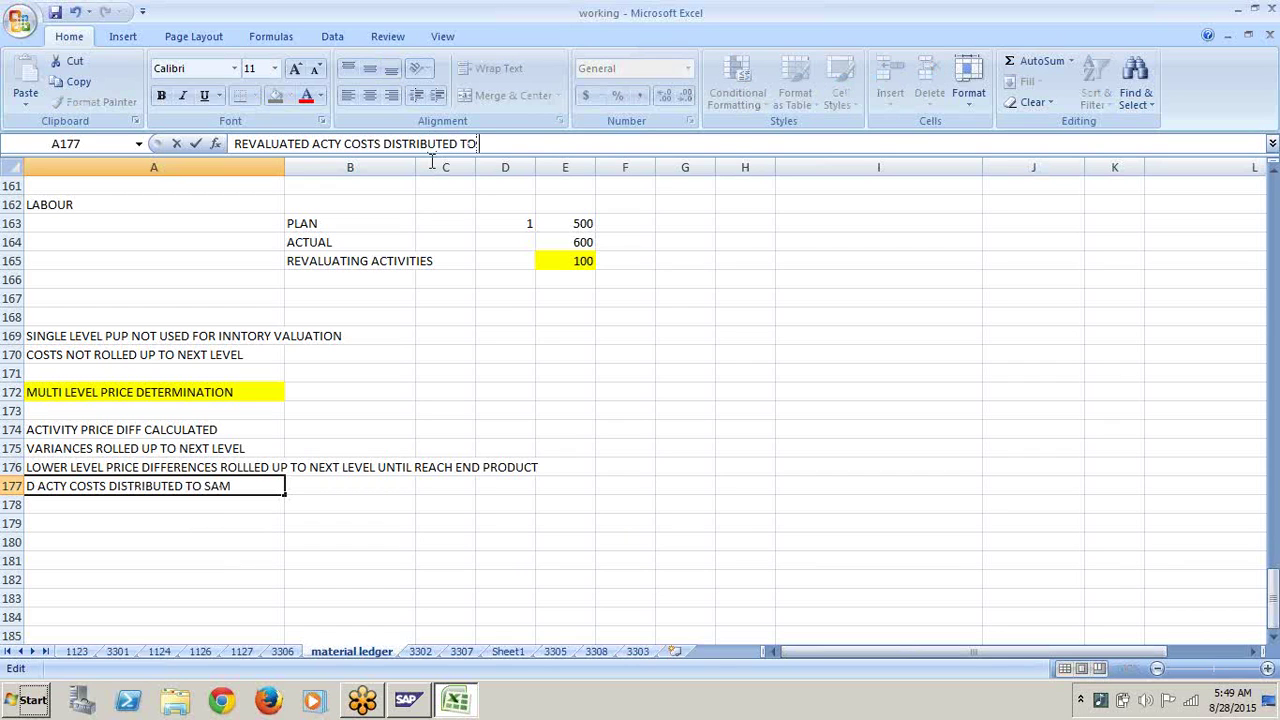
{"action": "type", "text": "E LEVEL AND"}
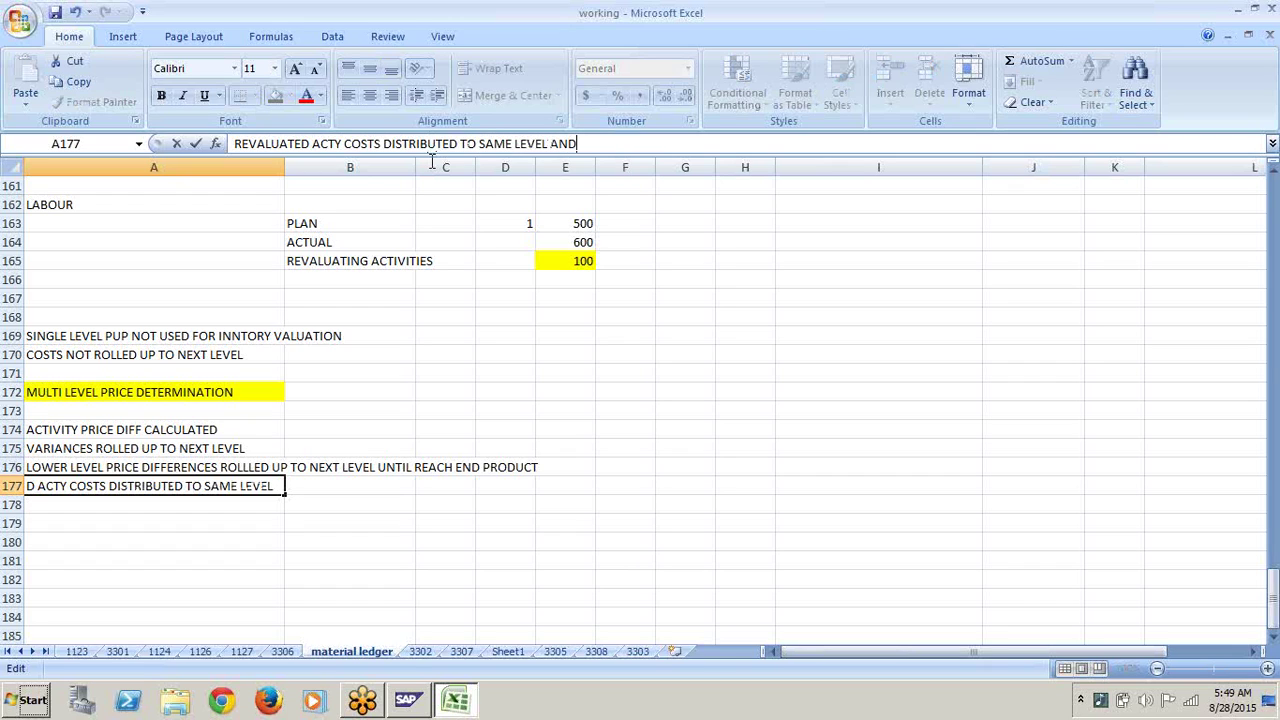
{"action": "type", "text": ";ALSO ROLLED U"}
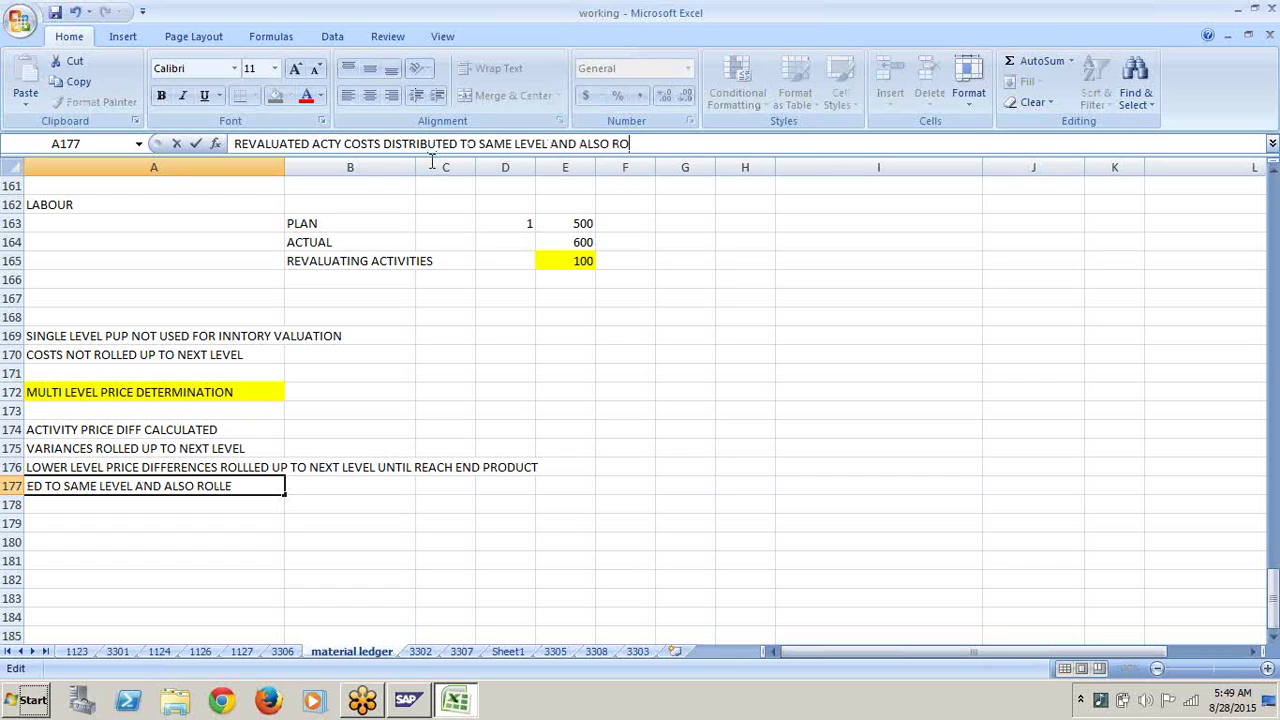
{"action": "type", "text": "P TO N"}
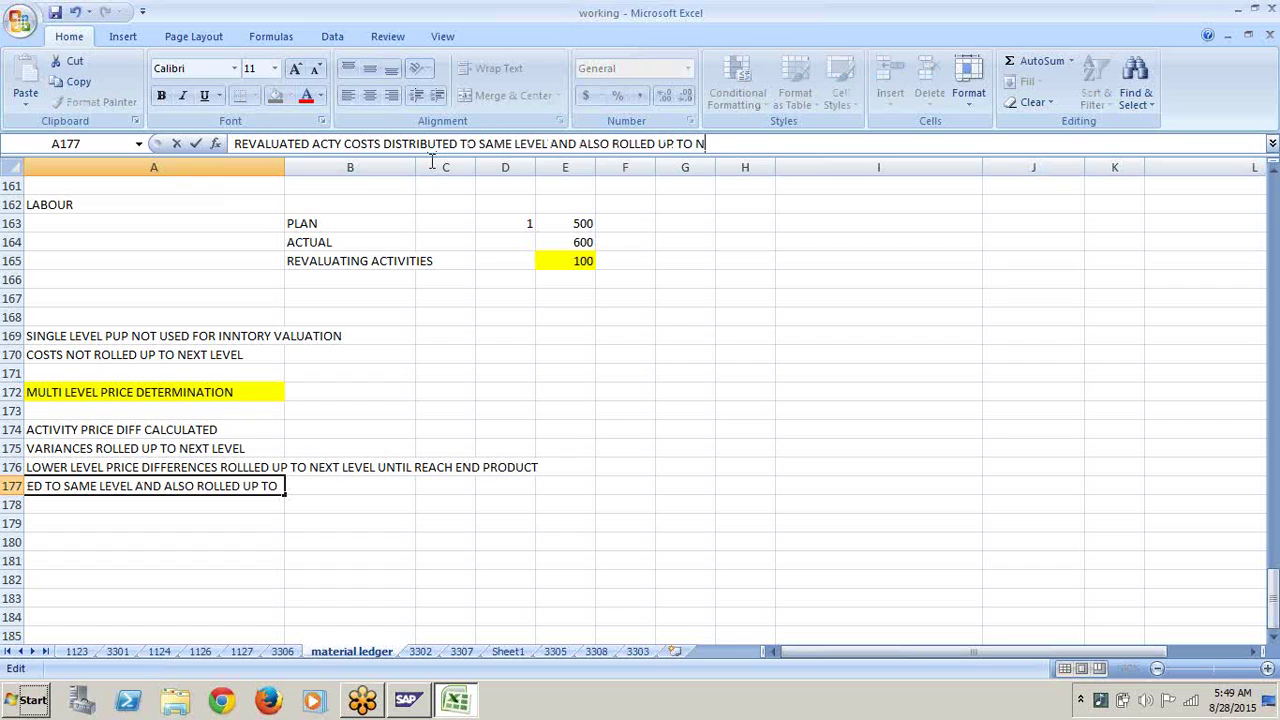
{"action": "type", "text": "EXT LVE"}
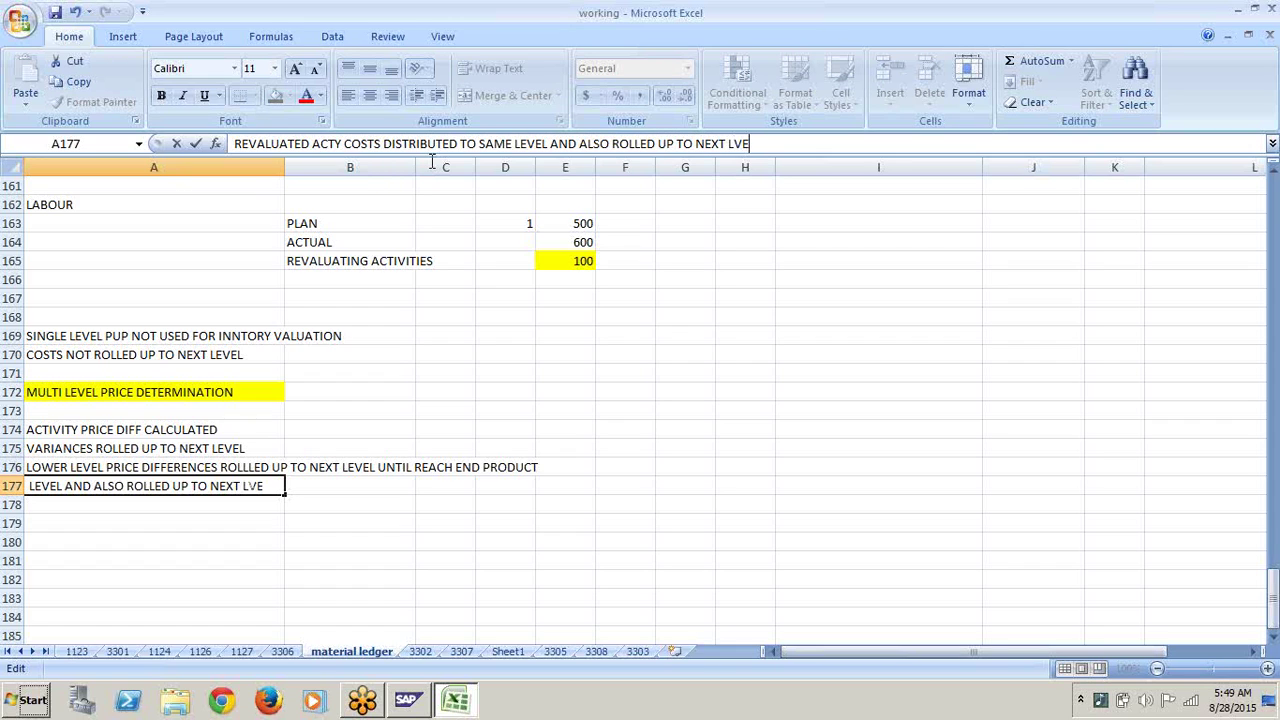
{"action": "key", "text": "BackSpace"}
{"action": "key", "text": "BackSpace"}
{"action": "type", "text": "EVEL UNTIL RE"}
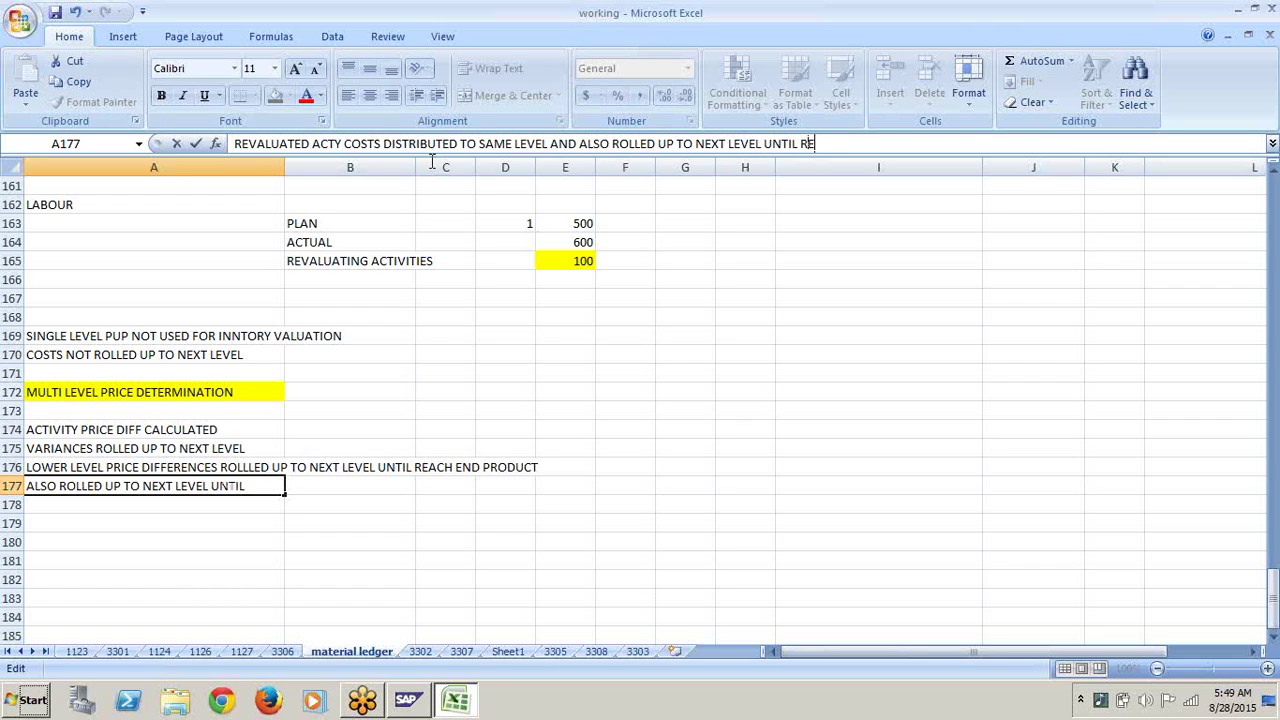
{"action": "type", "text": "ACHES END PT"}
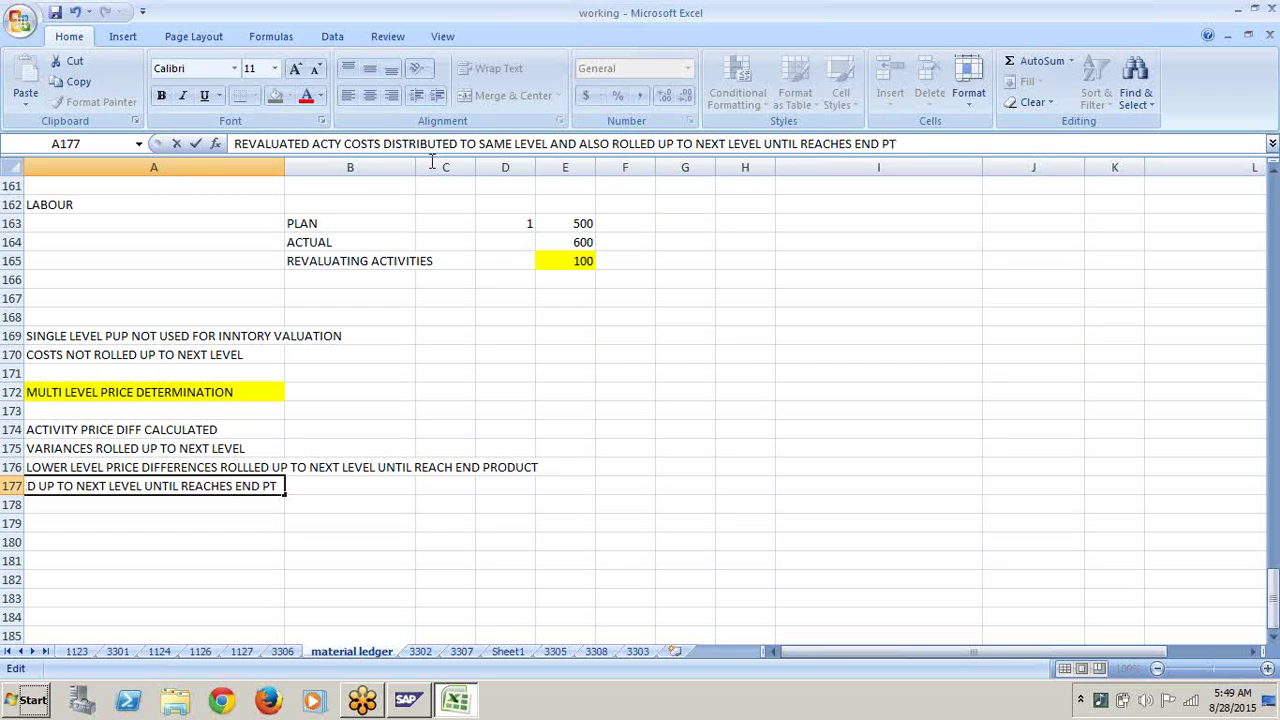
{"action": "key", "text": "BackSpace"}
{"action": "type", "text": "RODUCT"}
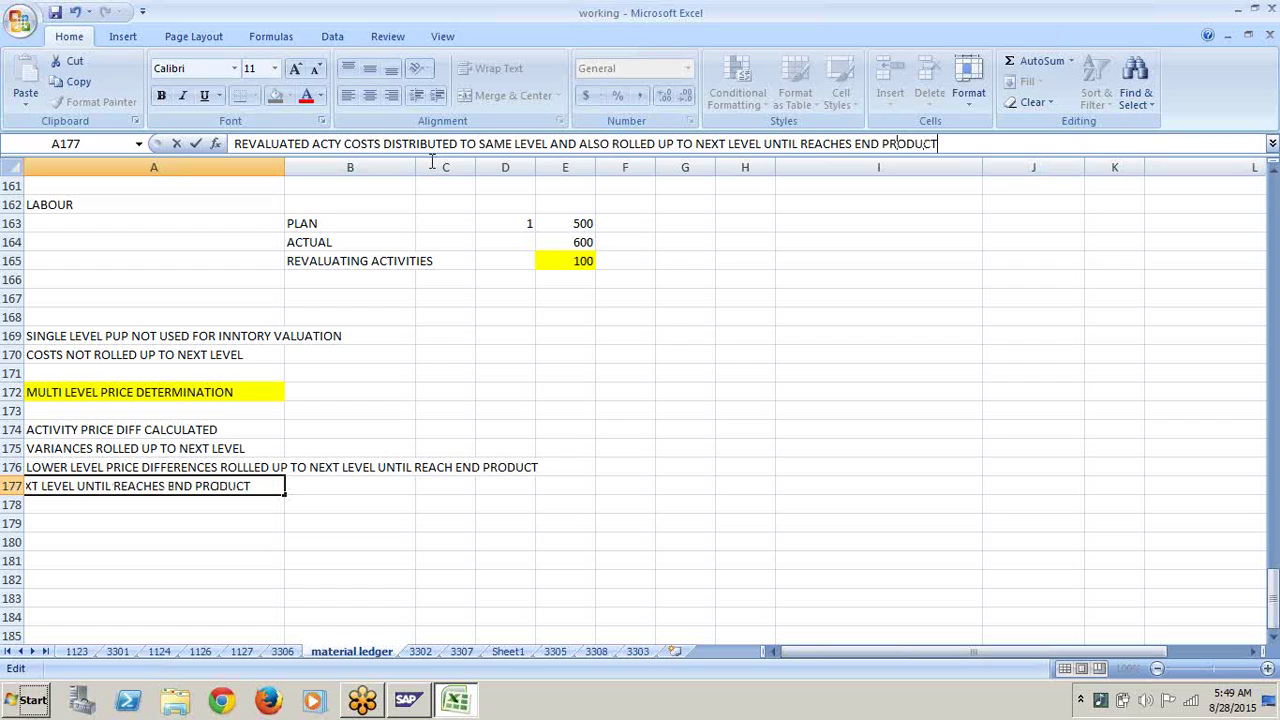
{"action": "left_click", "coordinate": [403, 535]}
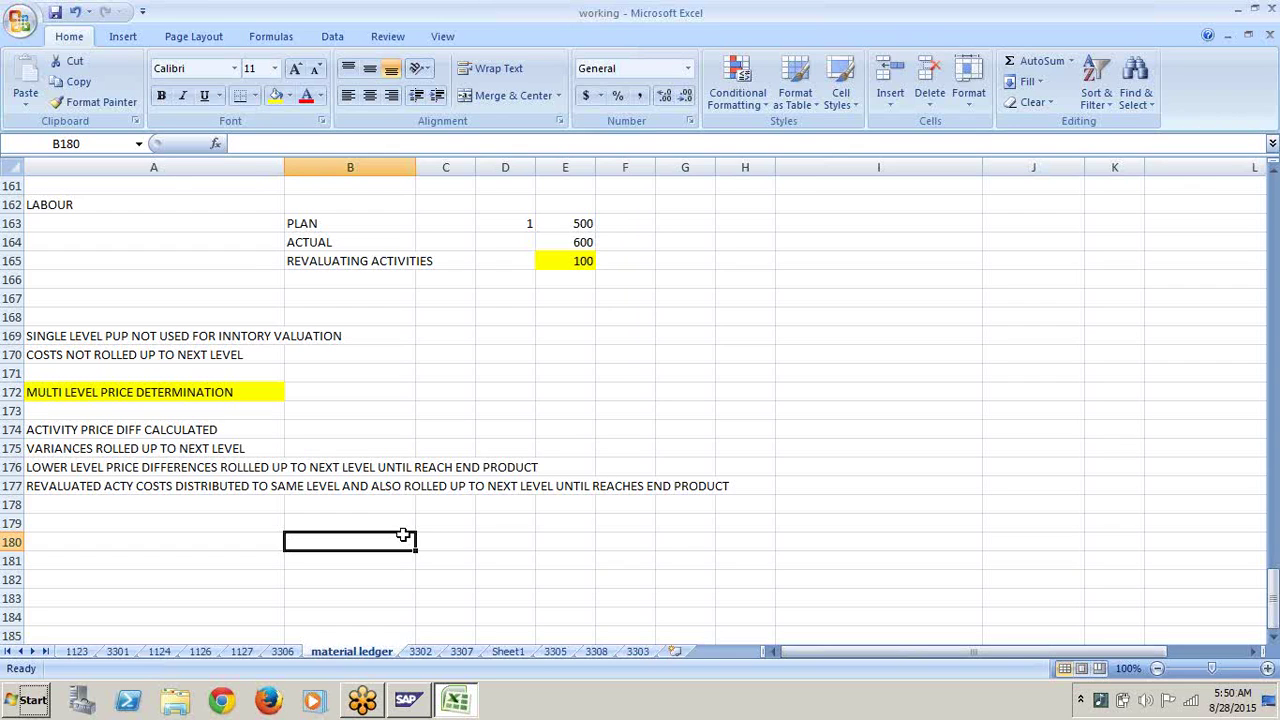
Step: Write the note PUP IS FINAL PRICE USED FOR CLOSING INVENTORY VALUATION in A179
{"action": "left_click", "coordinate": [228, 524]}
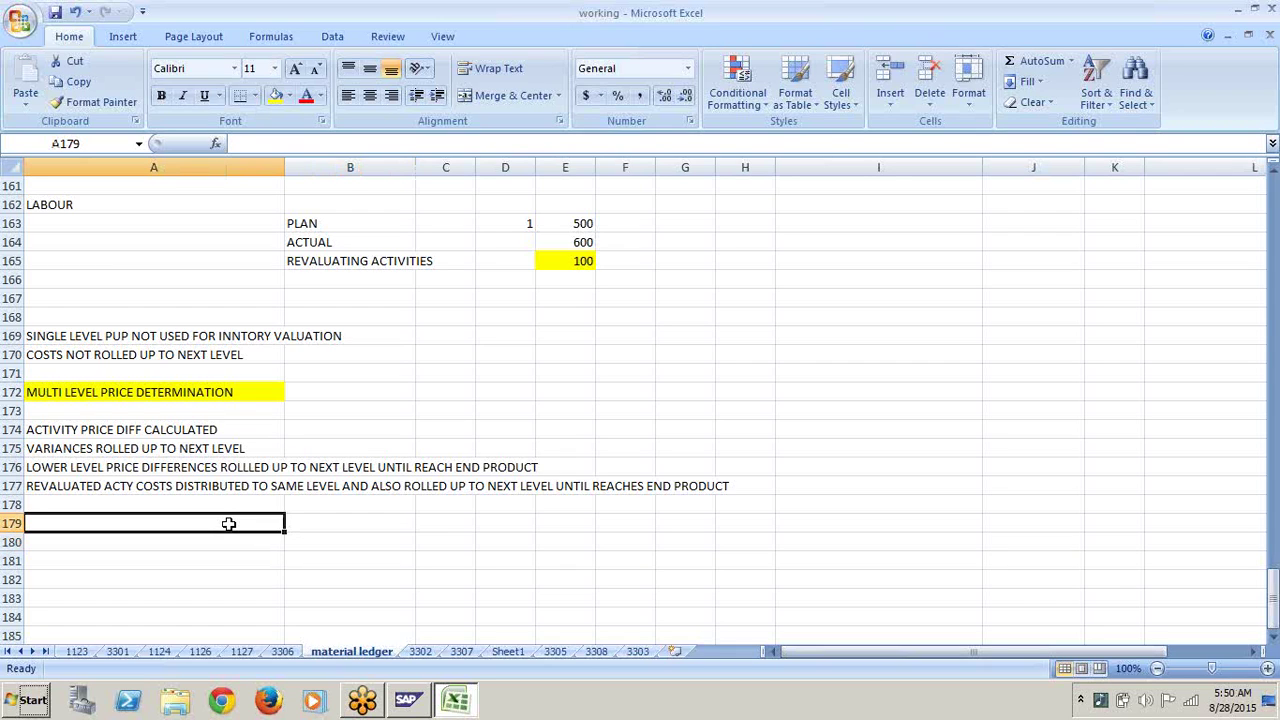
{"action": "type", "text": "P"}
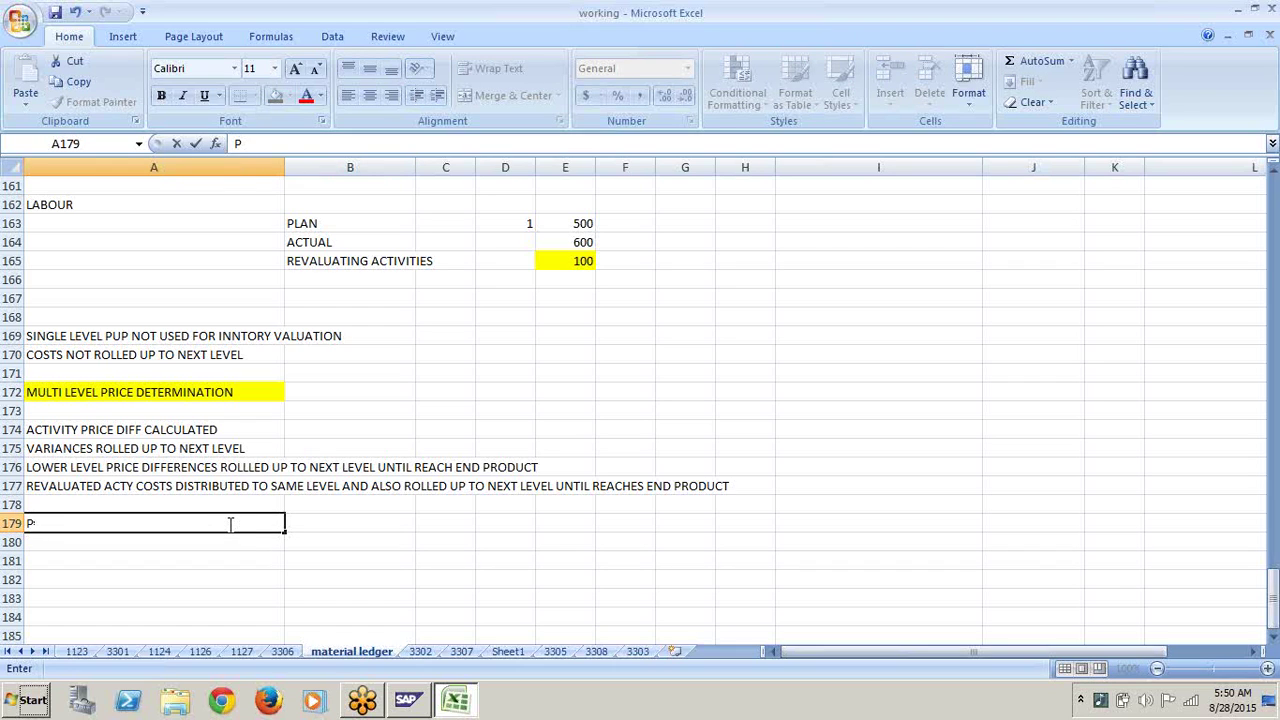
{"action": "type", "text": "UP IDS FINA"}
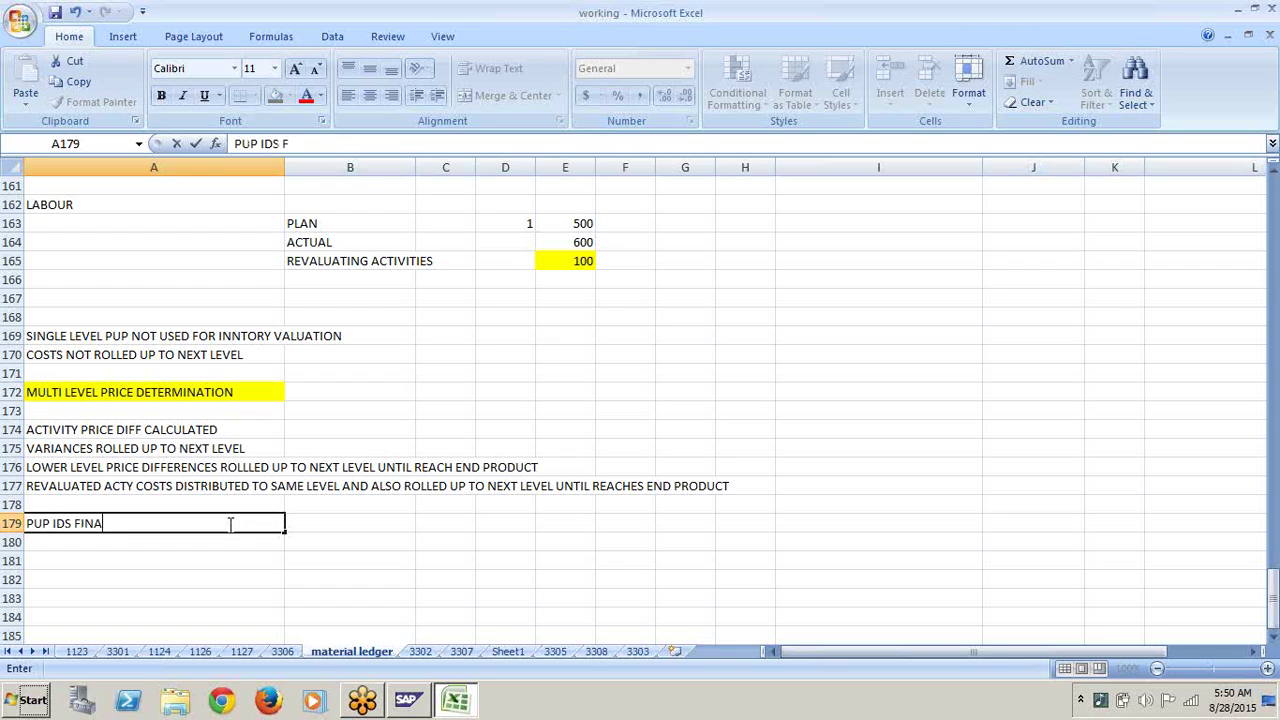
{"action": "type", "text": "L PRICE U"}
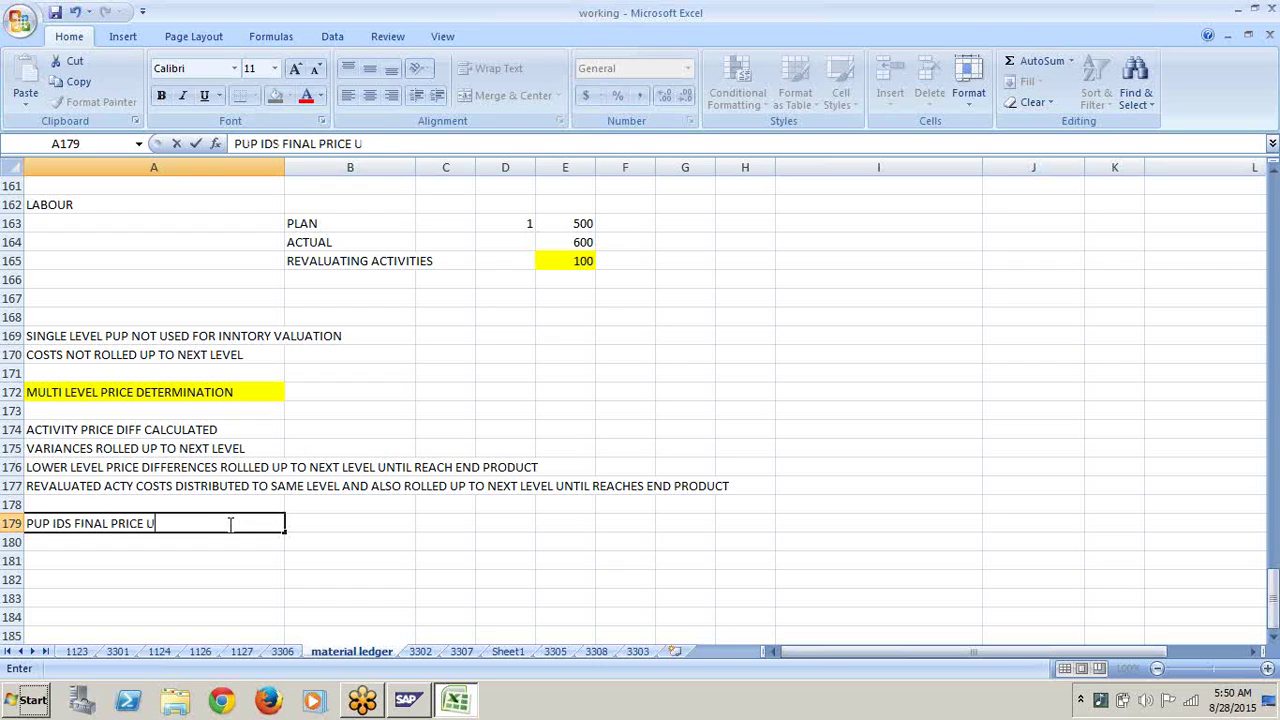
{"action": "type", "text": "SED FOR CLOS"}
{"action": "type", "text": "ING I"}
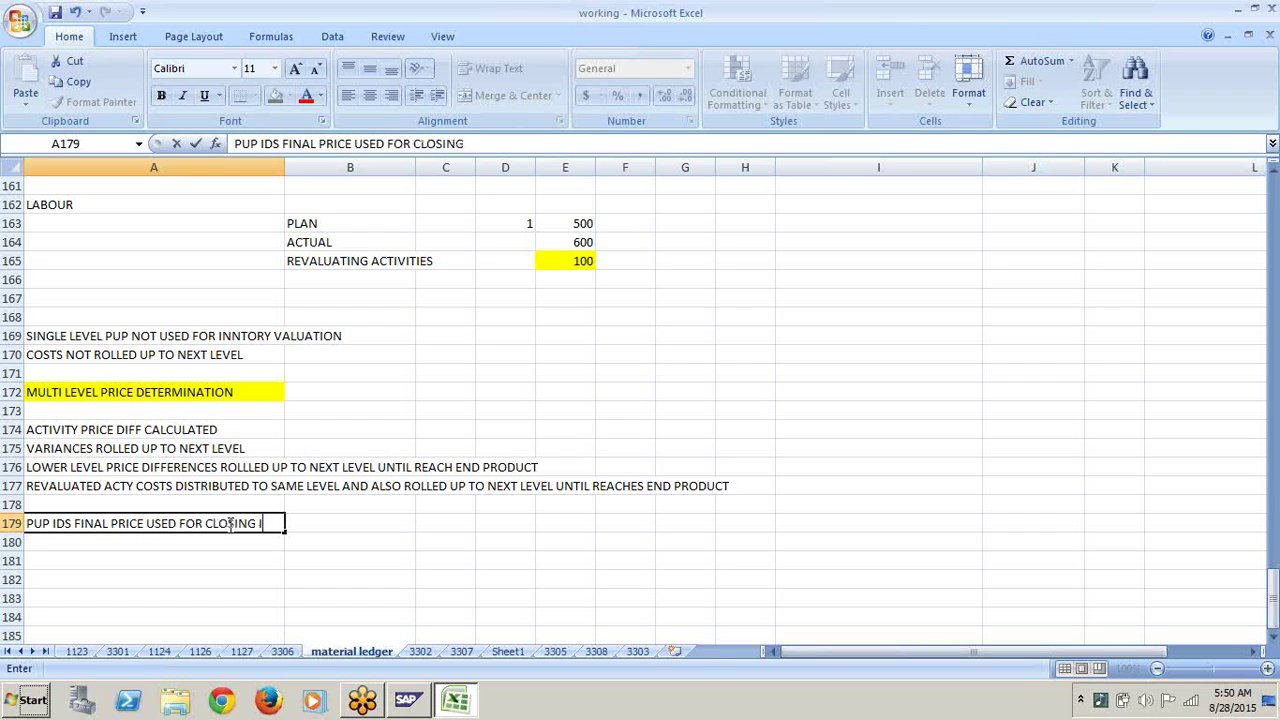
{"action": "type", "text": "NVENTORY V"}
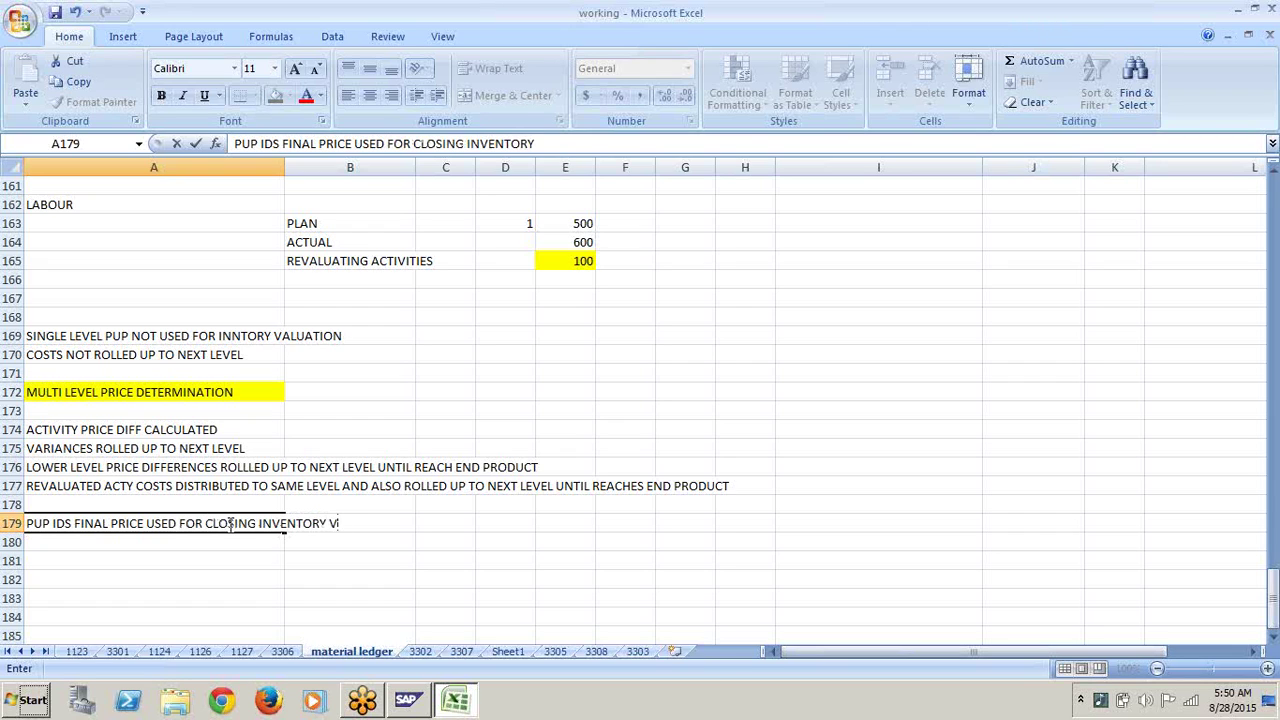
{"action": "type", "text": "ALUATION"}
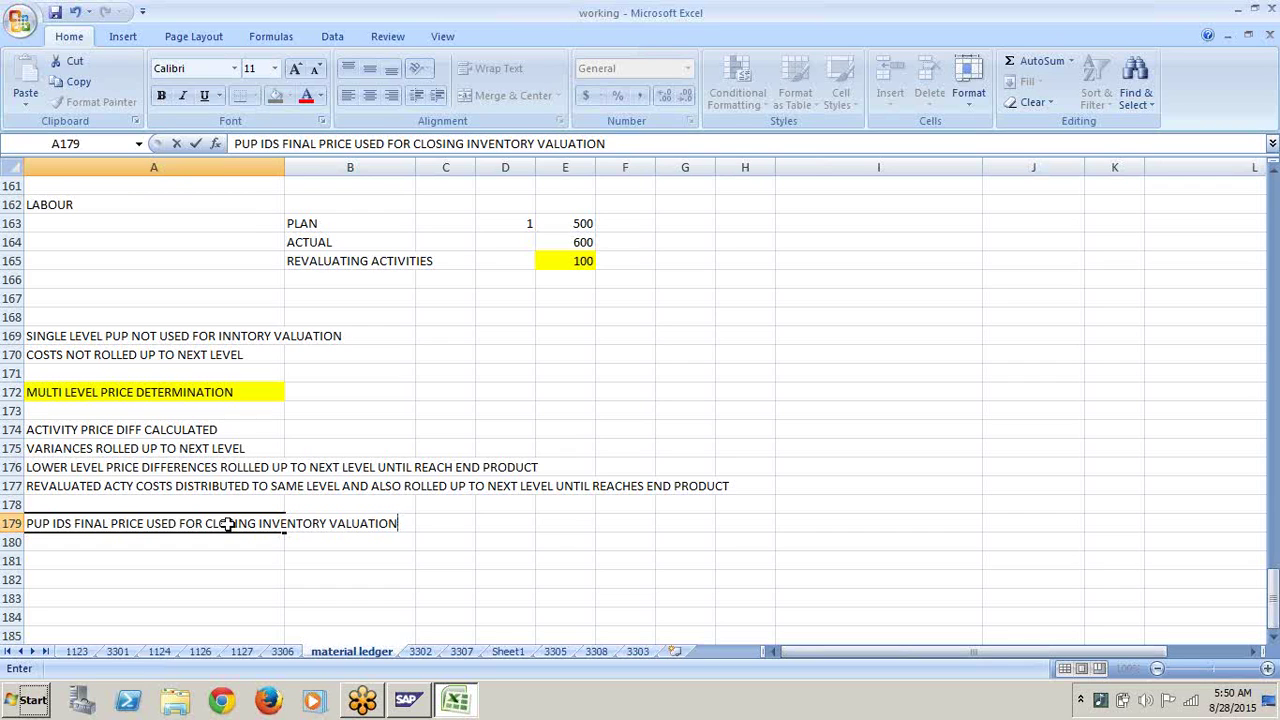
{"action": "left_click", "coordinate": [273, 145]}
{"action": "key", "text": "BackSpace"}
{"action": "left_click", "coordinate": [286, 574]}
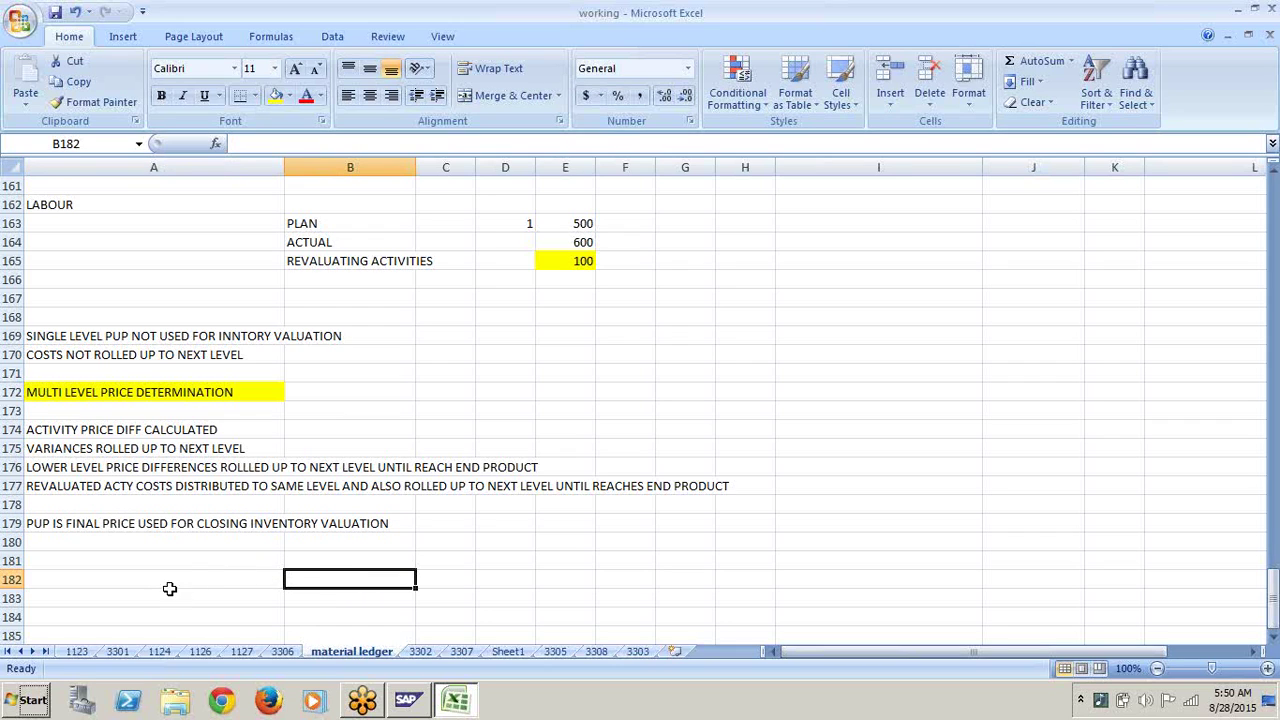
Step: Write the note PUP USED AS A FUTURE STD PRICE in A181
{"action": "left_click", "coordinate": [180, 560]}
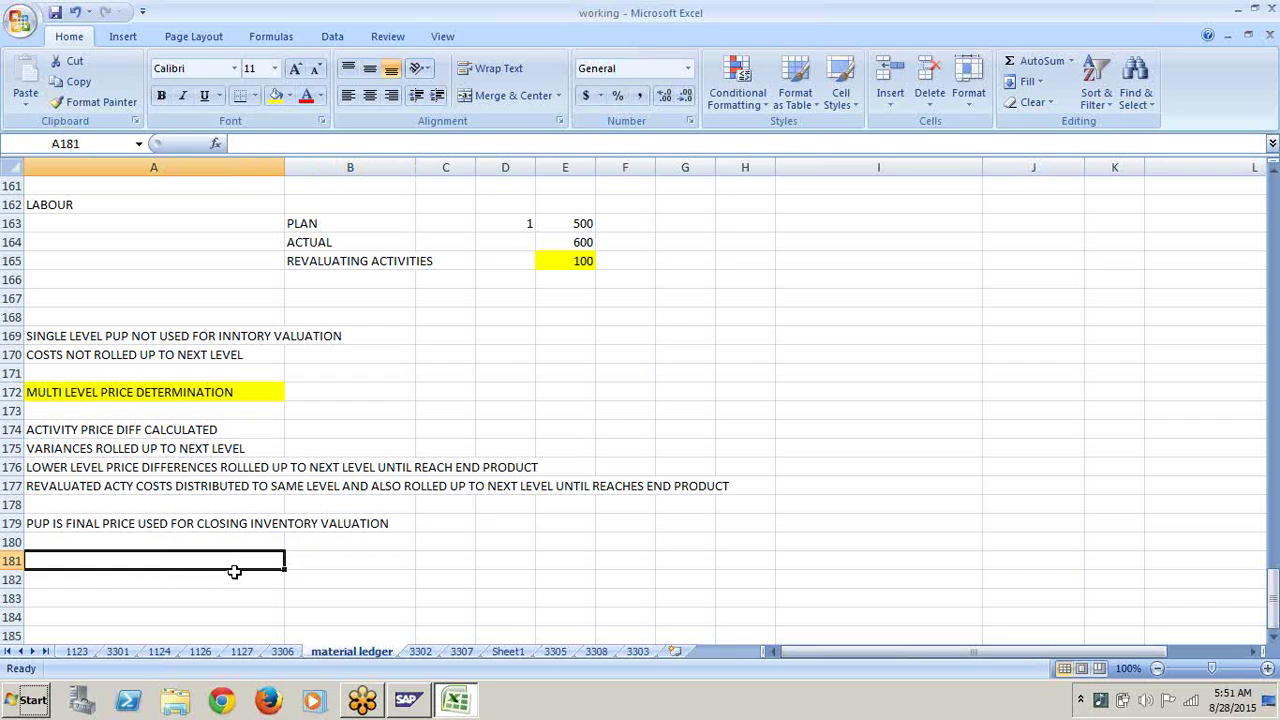
{"action": "type", "text": "PUP US"}
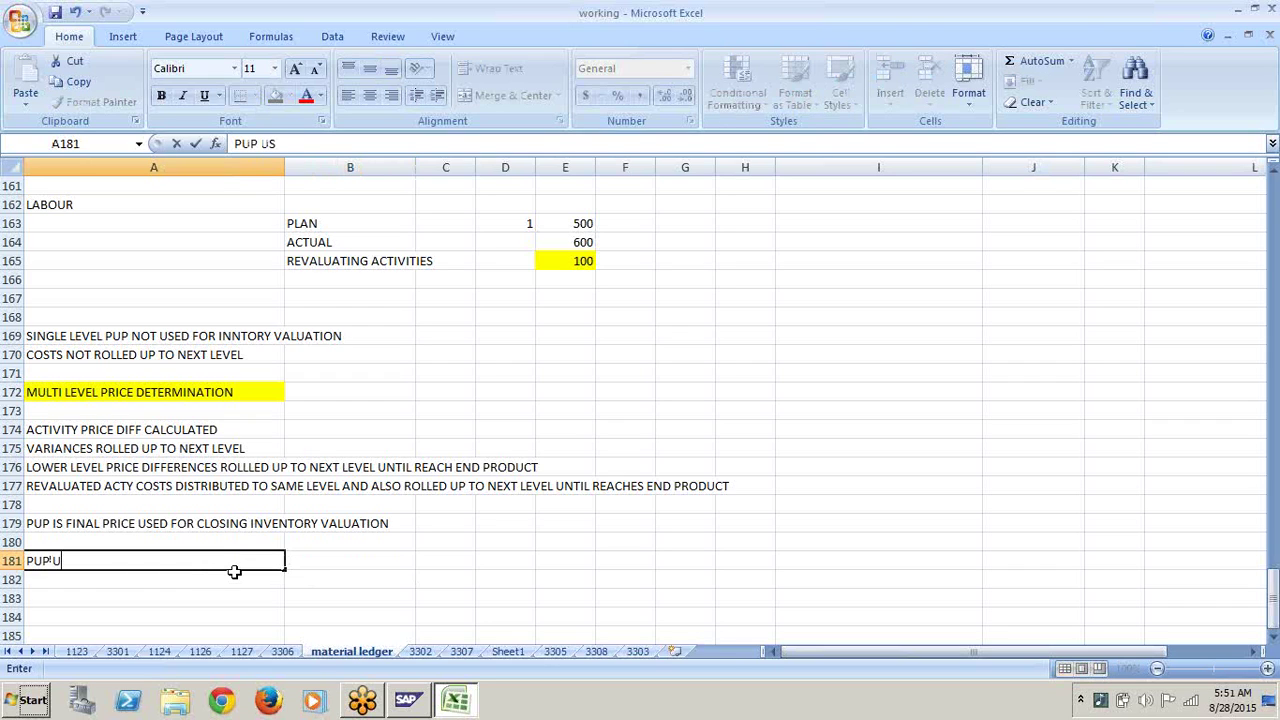
{"action": "type", "text": "ED AS A FUTU"}
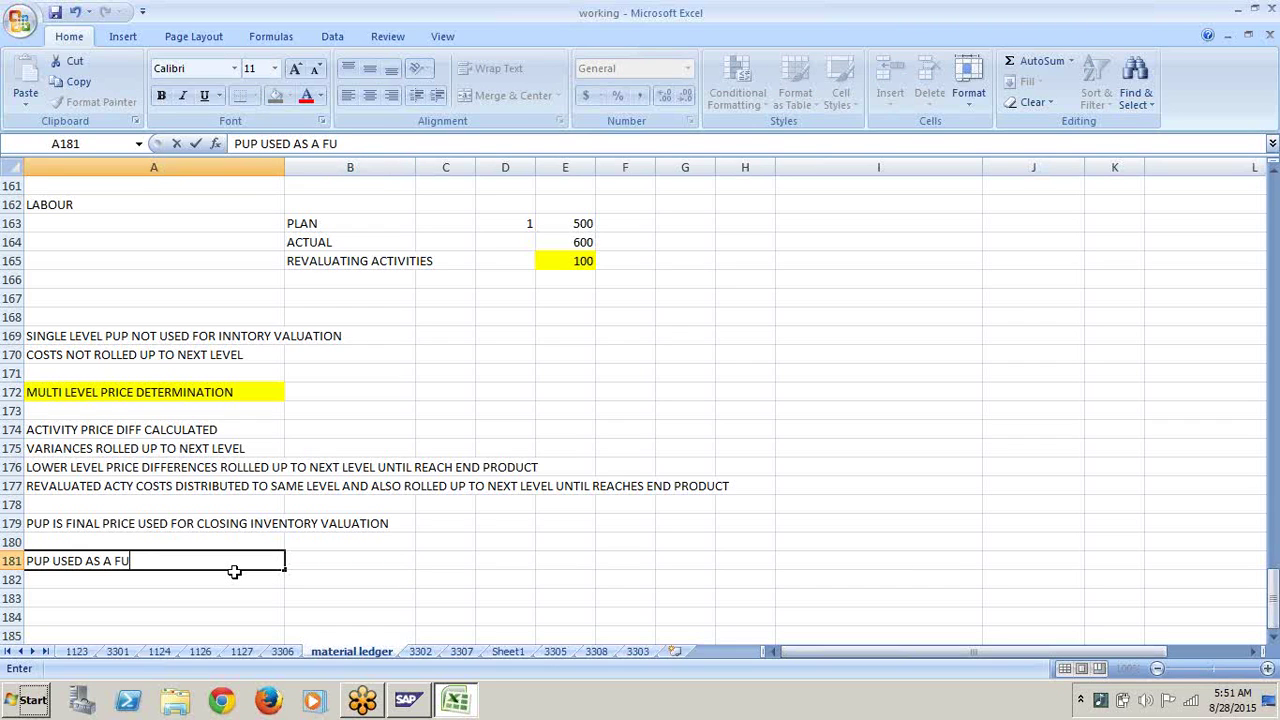
{"action": "key", "text": "Return"}
{"action": "type", "text": "E"}
{"action": "key", "text": "Escape"}
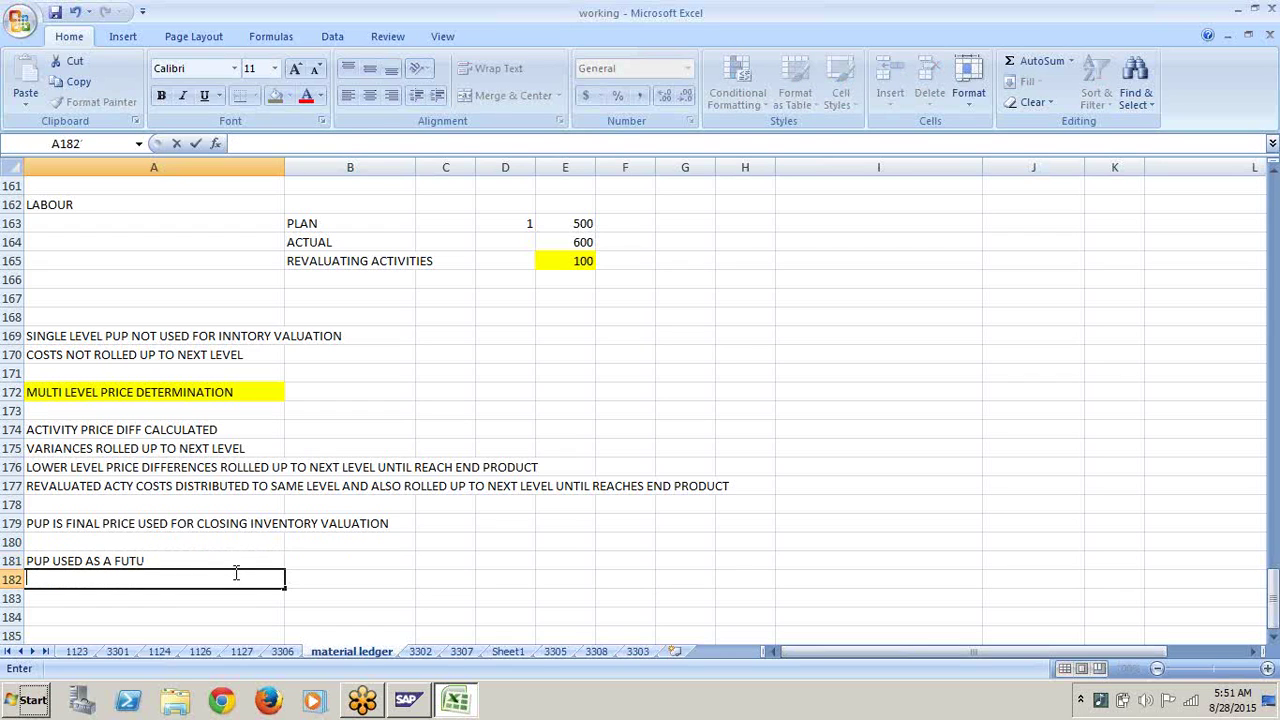
{"action": "left_click", "coordinate": [229, 561]}
{"action": "left_click", "coordinate": [380, 143]}
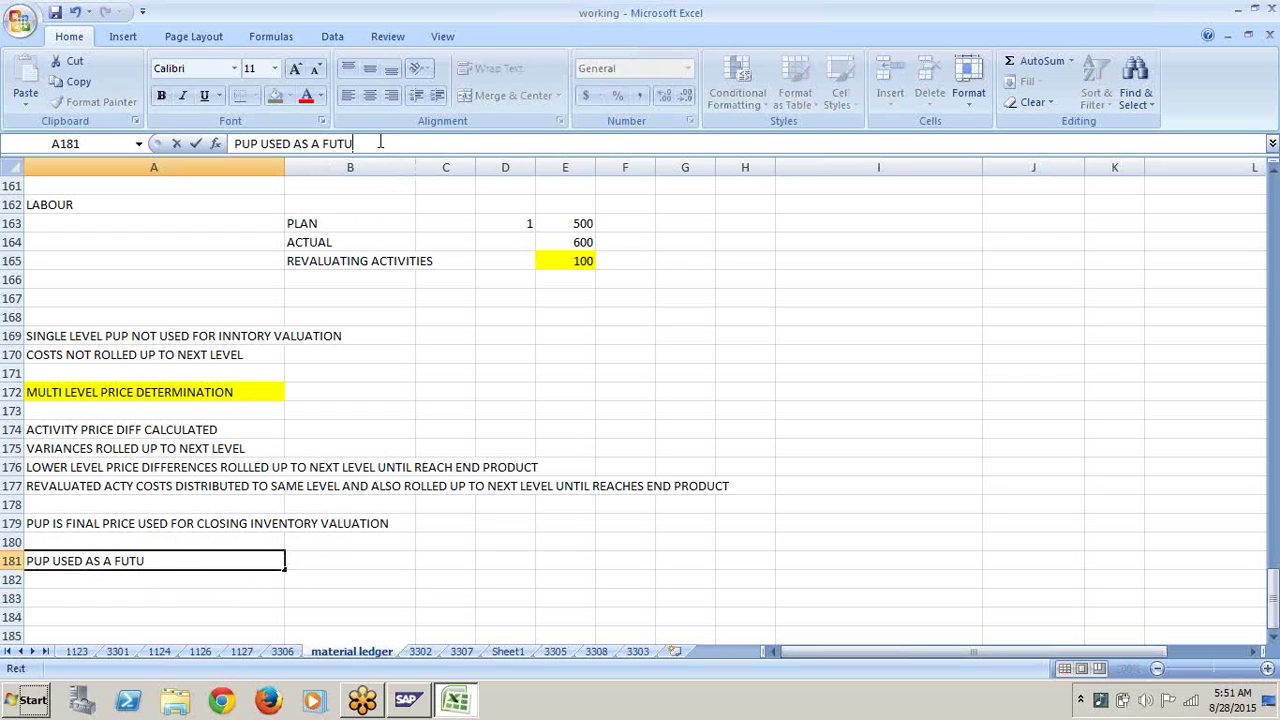
{"action": "type", "text": "RE STD PRICE"}
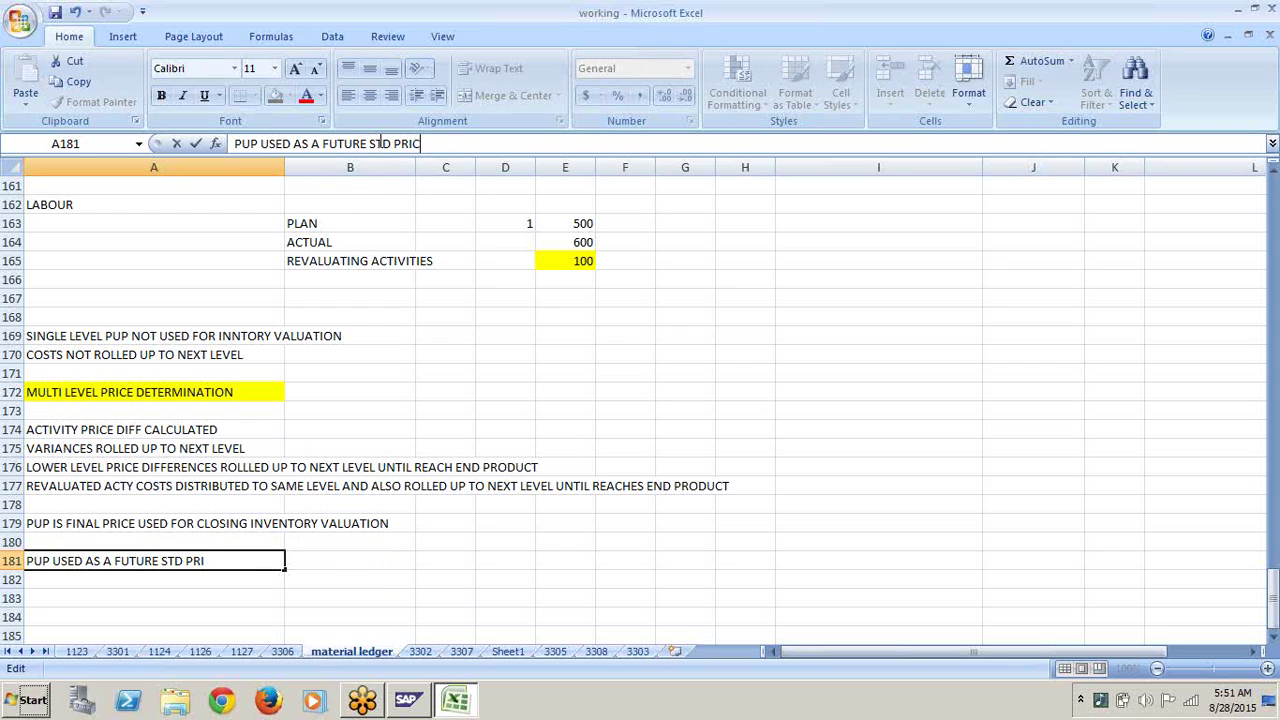
{"action": "left_click", "coordinate": [508, 577]}
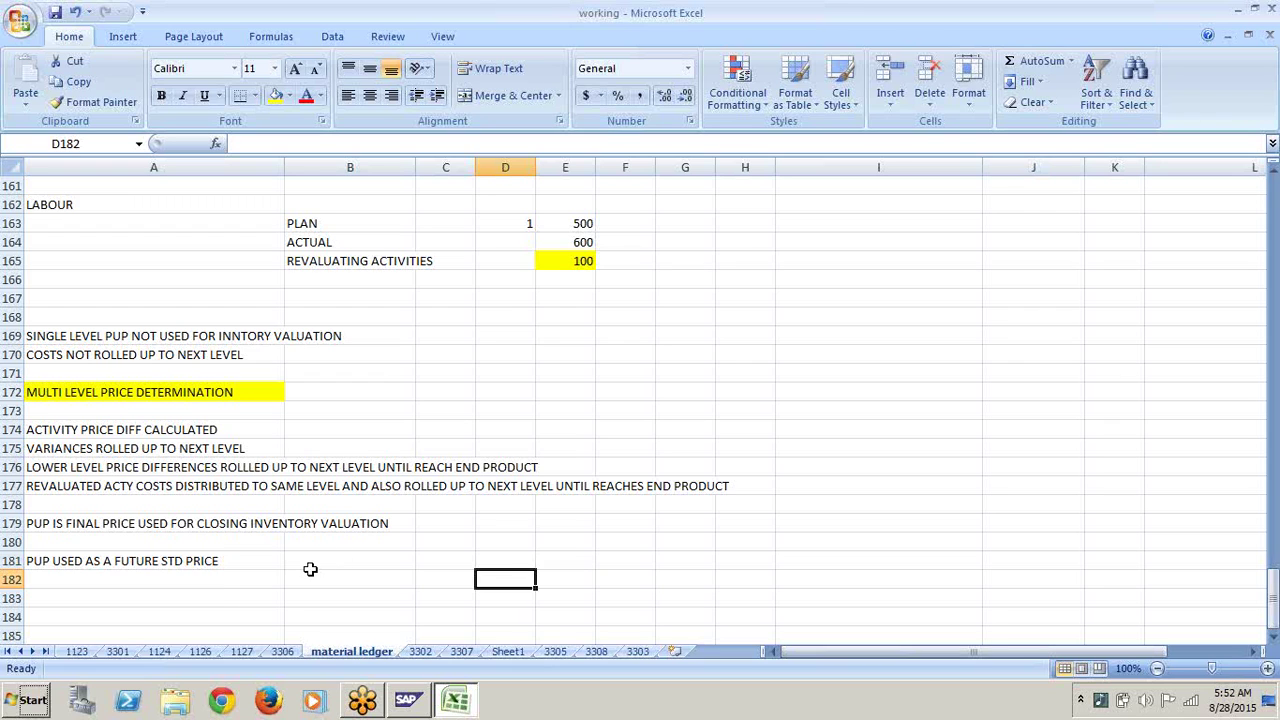
Step: Enter the material label RMX in A184, below the multi-level price determination notes
{"action": "left_click", "coordinate": [234, 591]}
{"action": "key", "text": "Down"}
{"action": "scroll", "coordinate": [234, 591], "scroll_direction": "down", "scroll_amount": 3}
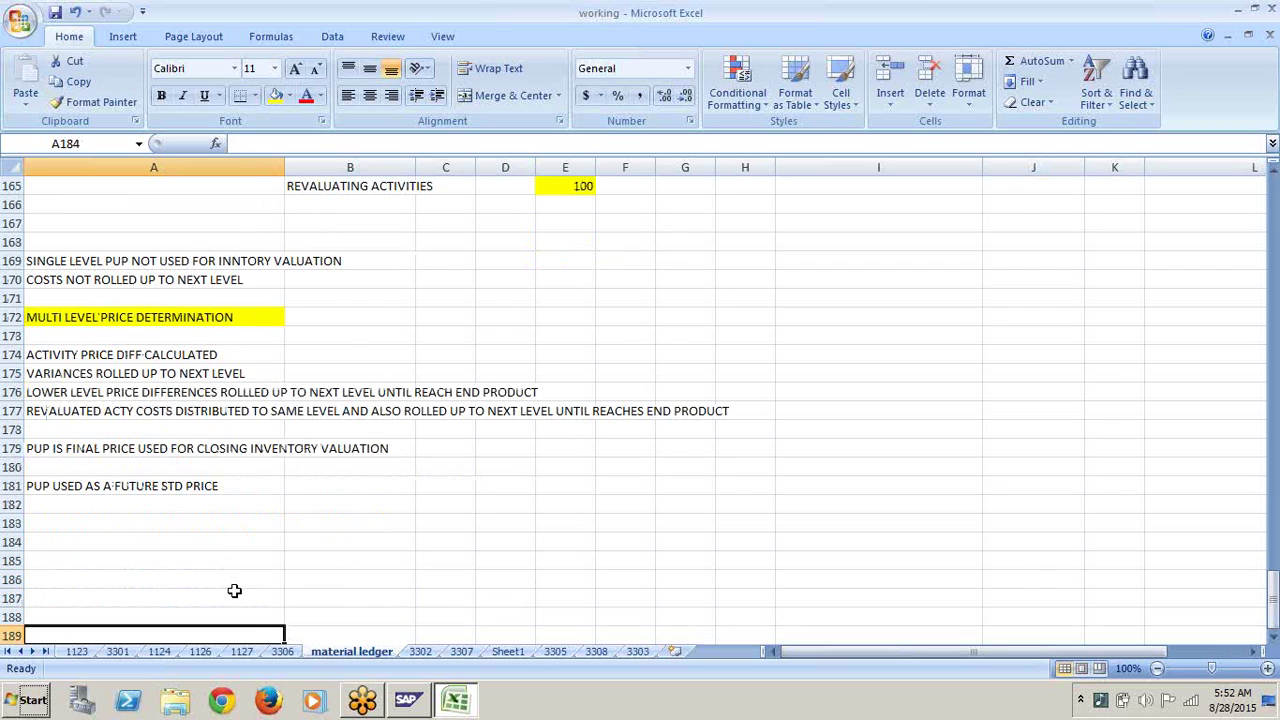
{"action": "type", "text": "RMX"}
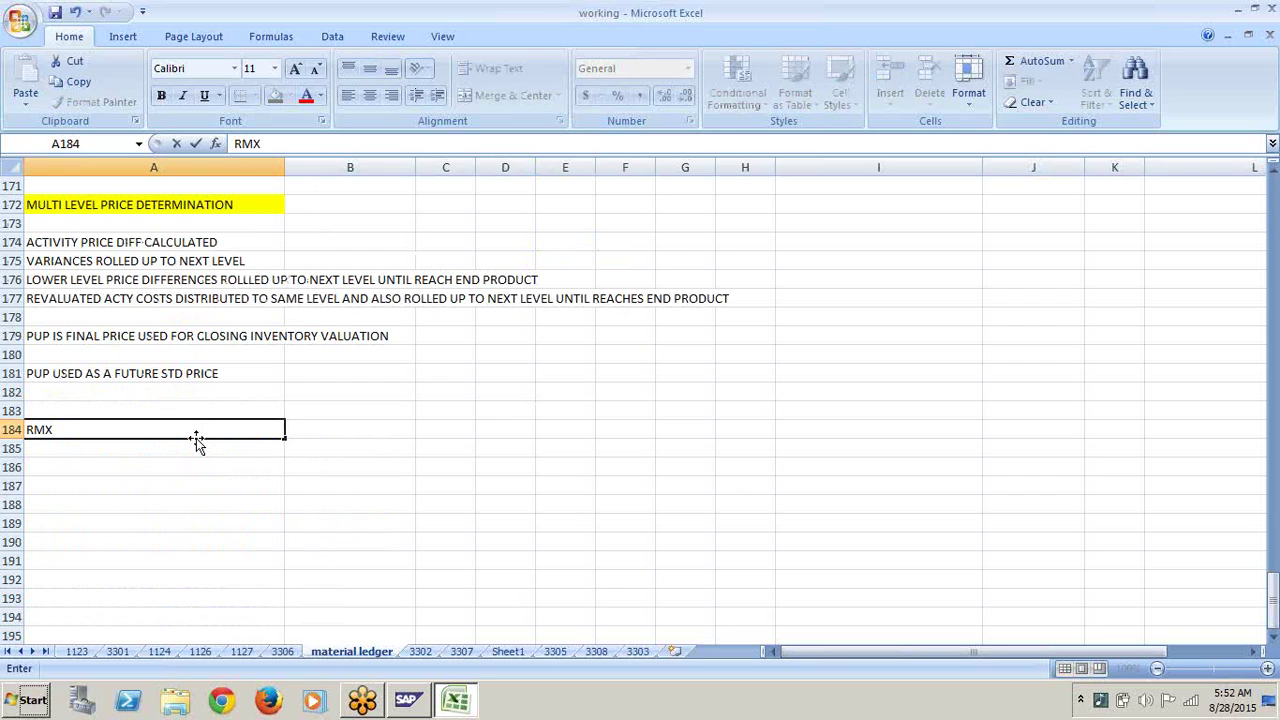
Step: Examine RMX's consumed and in-stock quantities in F157 and F159 against the price variance split in K159:K160
{"action": "left_click", "coordinate": [232, 506]}
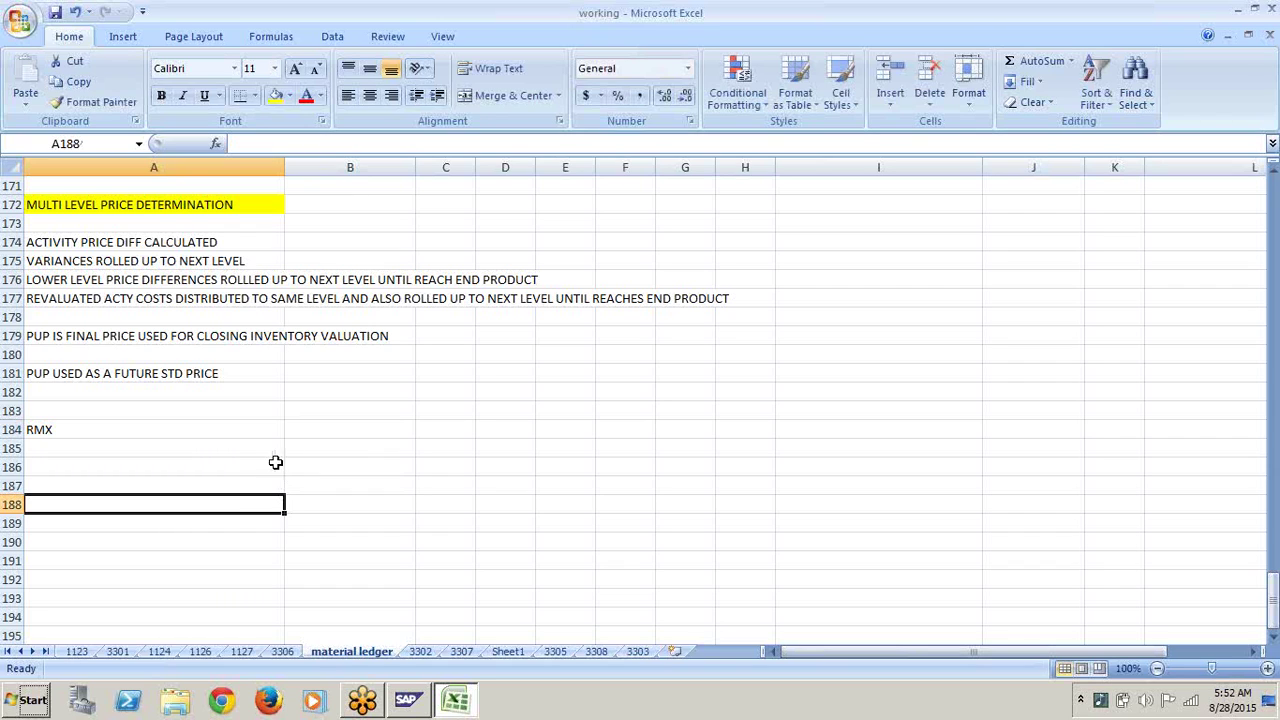
{"action": "left_click", "coordinate": [258, 417]}
{"action": "key", "text": "Up"}
{"action": "key", "text": "Up"}
{"action": "key", "text": "Up"}
{"action": "key", "text": "Up"}
{"action": "key", "text": "Up"}
{"action": "key", "text": "Up"}
{"action": "key", "text": "Up"}
{"action": "key", "text": "Up"}
{"action": "key", "text": "Up"}
{"action": "key", "text": "Up"}
{"action": "key", "text": "Up"}
{"action": "key", "text": "Up"}
{"action": "key", "text": "Up"}
{"action": "key", "text": "Up"}
{"action": "key", "text": "Up"}
{"action": "key", "text": "Up"}
{"action": "key", "text": "Up"}
{"action": "key", "text": "Up"}
{"action": "key", "text": "Up"}
{"action": "key", "text": "Up"}
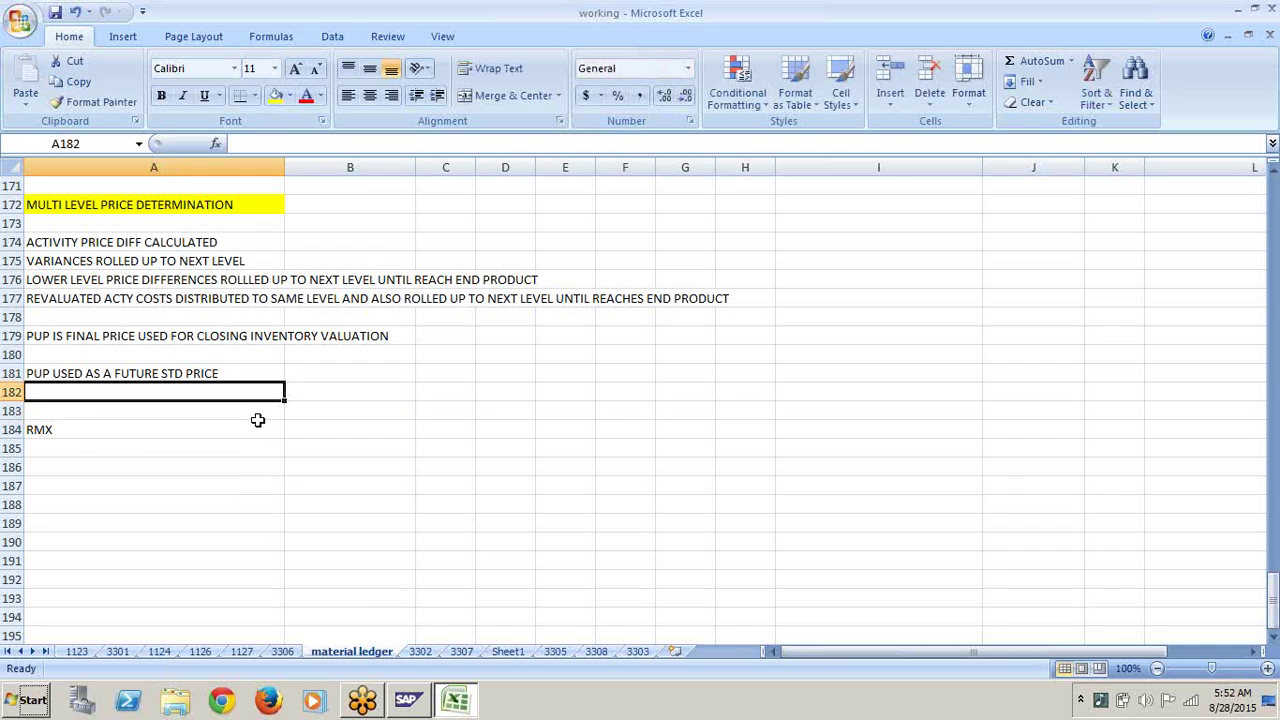
{"action": "key", "text": "Up"}
{"action": "key", "text": "Up"}
{"action": "key", "text": "Up"}
{"action": "key", "text": "Up"}
{"action": "key", "text": "Up"}
{"action": "key", "text": "Up"}
{"action": "key", "text": "Up"}
{"action": "key", "text": "Up"}
{"action": "key", "text": "Up"}
{"action": "key", "text": "Up"}
{"action": "key", "text": "Up"}
{"action": "key", "text": "Up"}
{"action": "key", "text": "Up"}
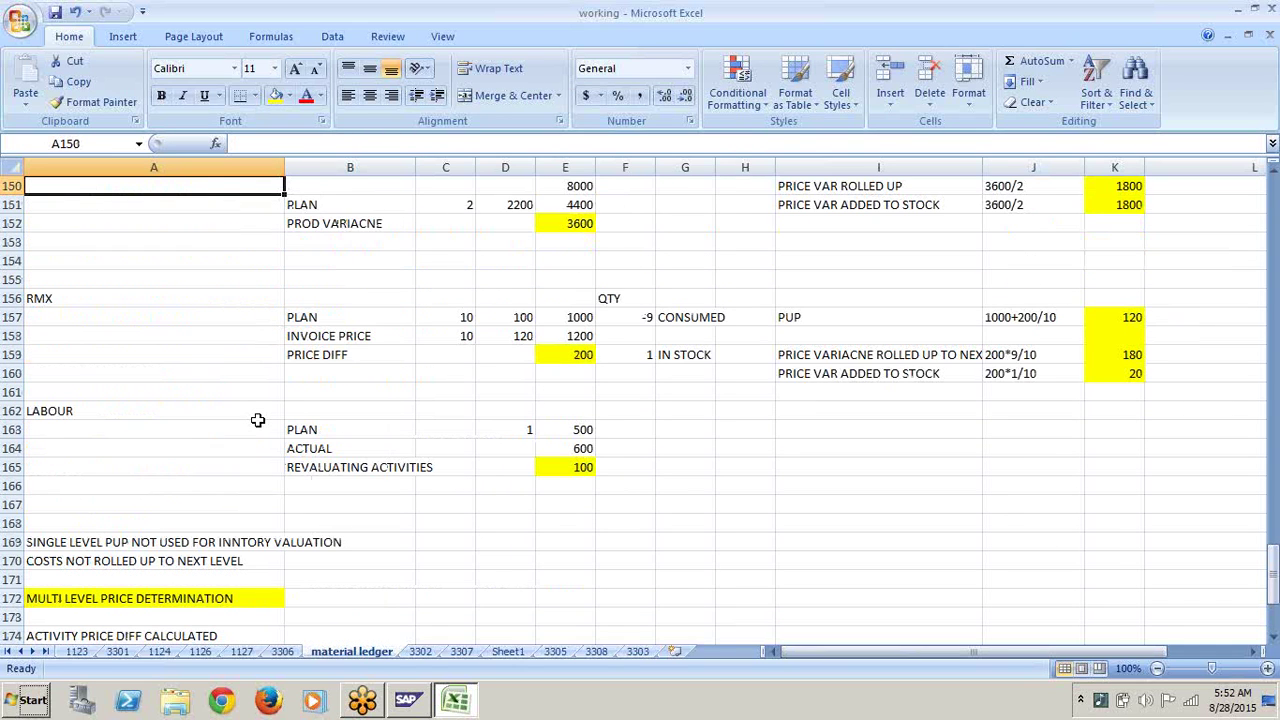
{"action": "left_click", "coordinate": [648, 316]}
{"action": "left_click", "coordinate": [641, 357]}
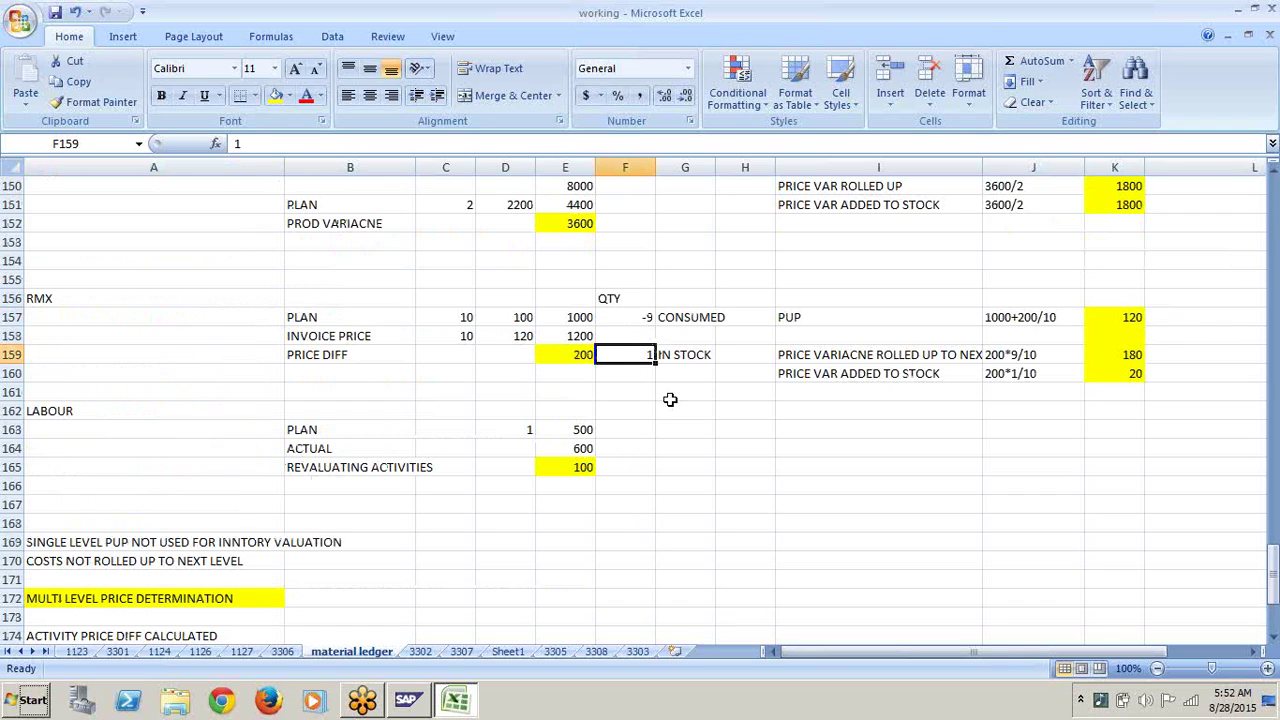
{"action": "left_click", "coordinate": [652, 318]}
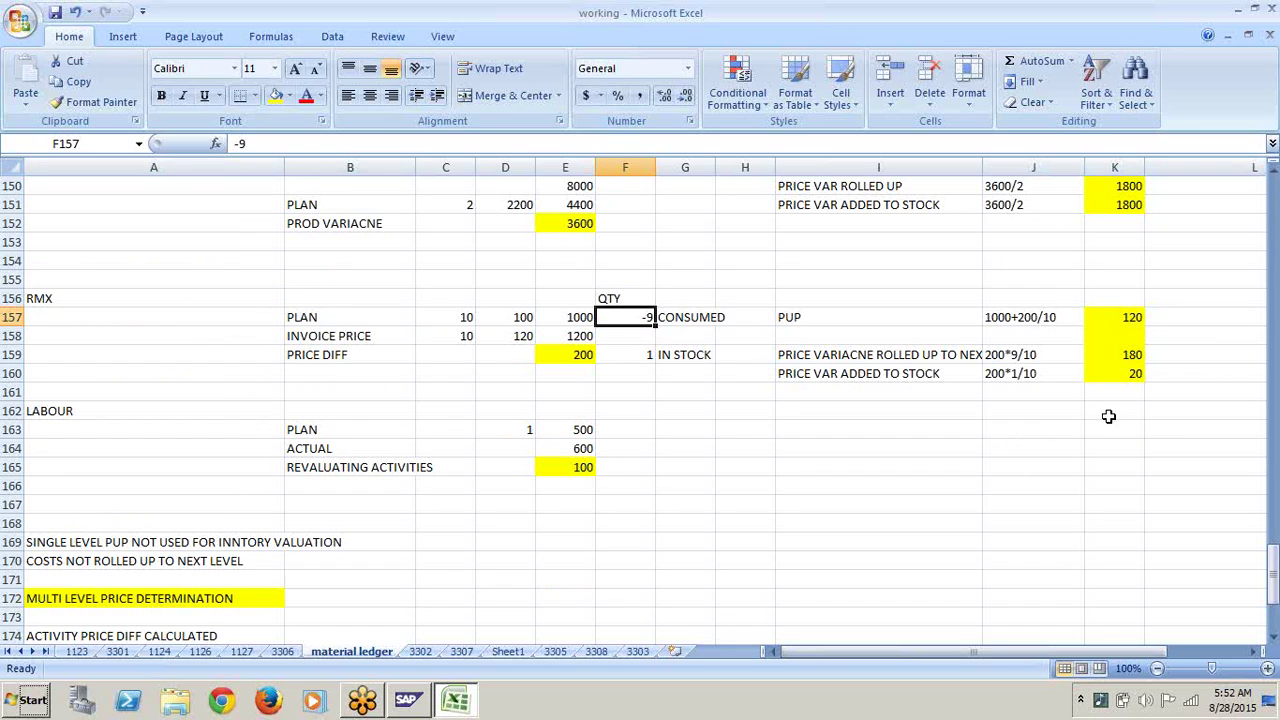
{"action": "left_click", "coordinate": [1132, 360]}
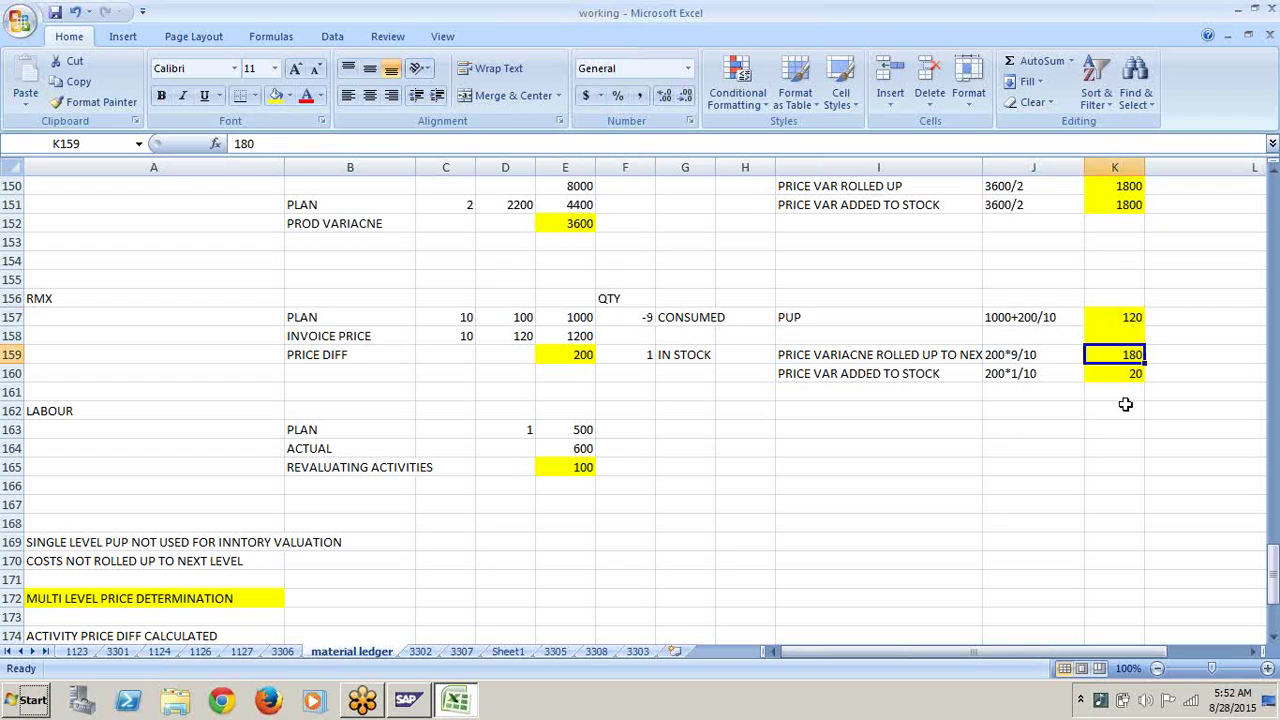
{"action": "left_click", "coordinate": [1122, 378]}
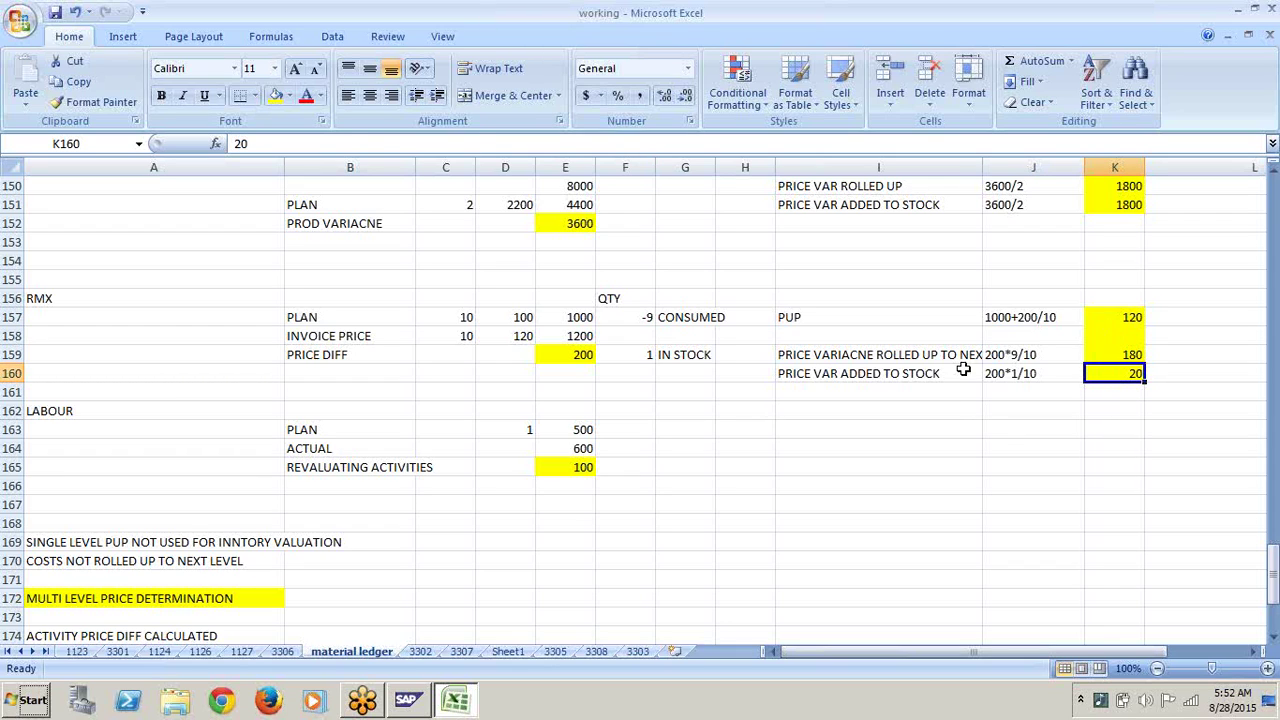
Step: Copy RMX's rolled-up and added-to-stock price variance rows from I159:K160 to A185, directly beneath the RMX label
{"action": "left_click_drag", "start_coordinate": [912, 354], "coordinate": [1123, 374]}
{"action": "key", "text": "ctrl+c"}
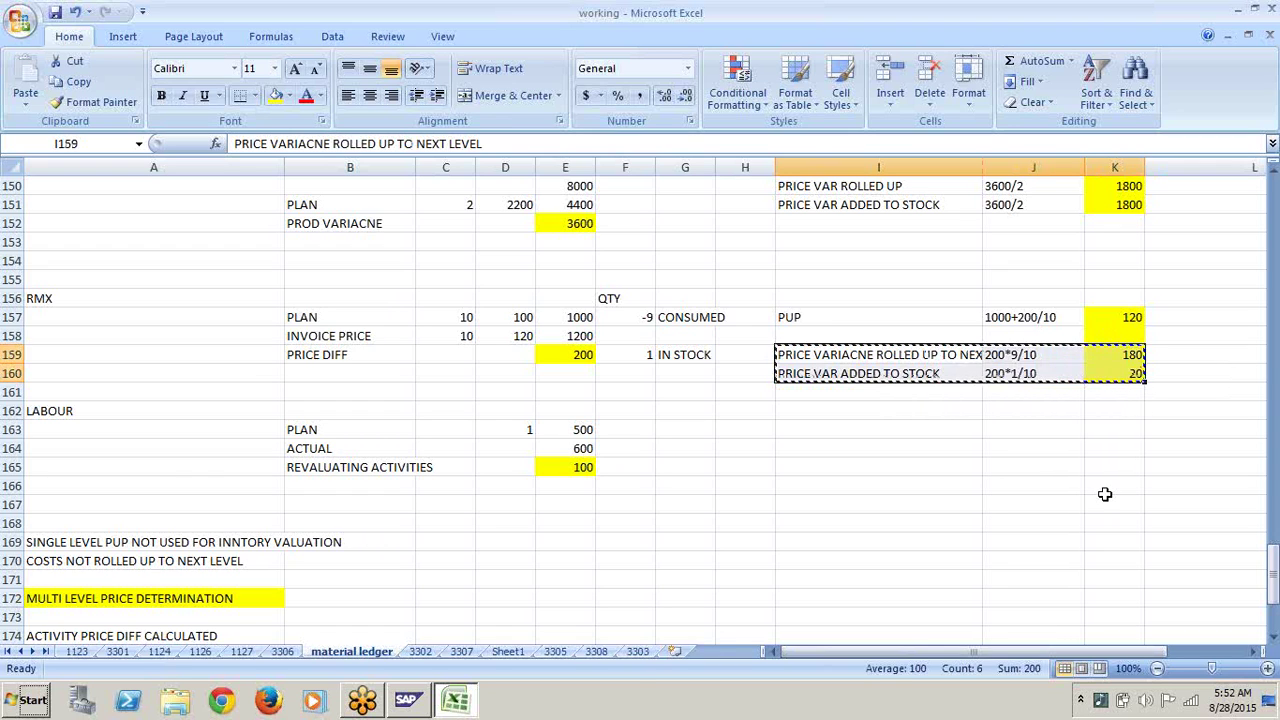
{"action": "key", "text": "Down"}
{"action": "key", "text": "Down"}
{"action": "key", "text": "Down"}
{"action": "key", "text": "Down"}
{"action": "key", "text": "Down"}
{"action": "key", "text": "Down"}
{"action": "key", "text": "Down"}
{"action": "key", "text": "Down"}
{"action": "key", "text": "Down"}
{"action": "key", "text": "Down"}
{"action": "key", "text": "Down"}
{"action": "key", "text": "Down"}
{"action": "key", "text": "Down"}
{"action": "key", "text": "Down"}
{"action": "key", "text": "Down"}
{"action": "key", "text": "Down"}
{"action": "key", "text": "Down"}
{"action": "key", "text": "Down"}
{"action": "key", "text": "Down"}
{"action": "key", "text": "Down"}
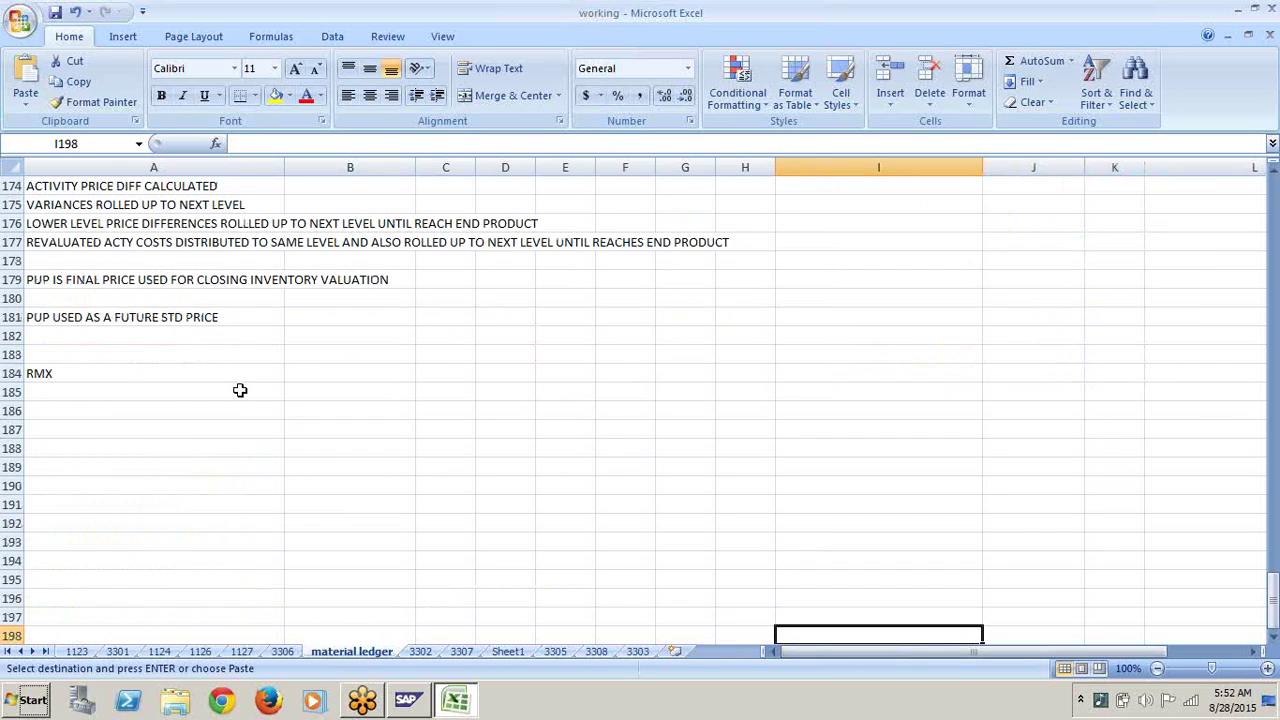
{"action": "left_click", "coordinate": [240, 393]}
{"action": "key", "text": "ctrl+v"}
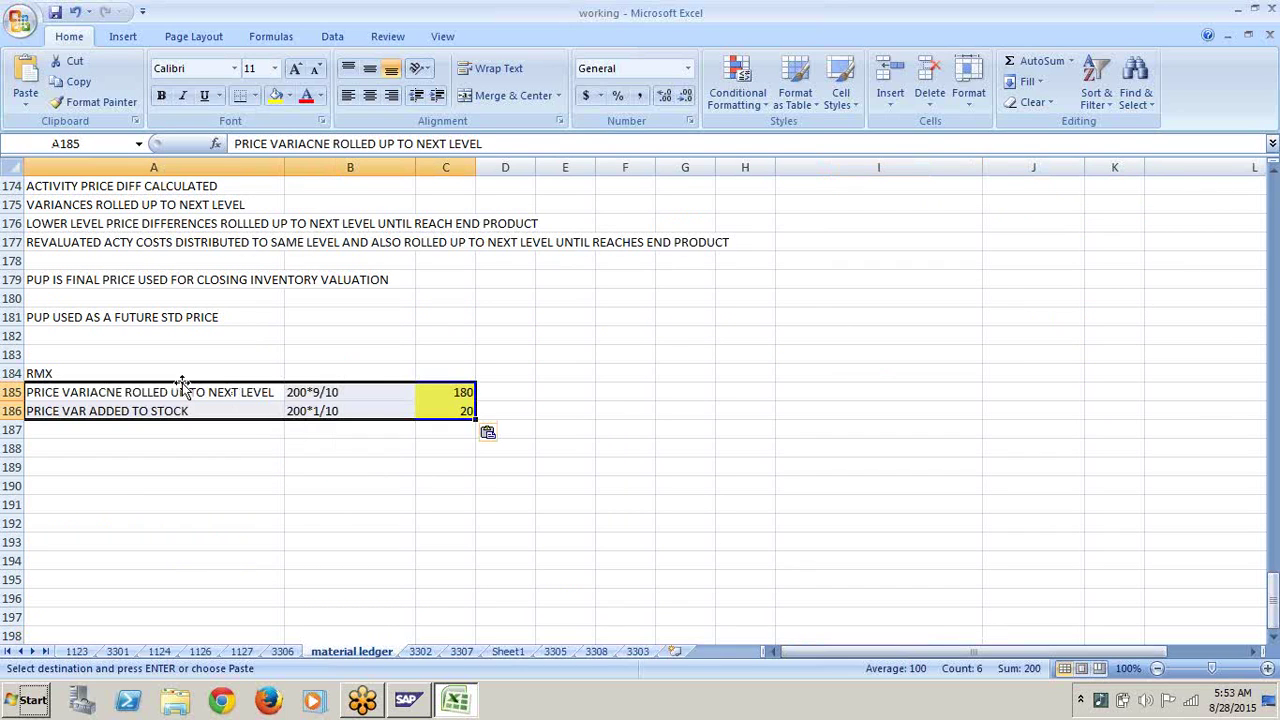
Step: Fill the RMX heading cell A184 with standard green
{"action": "left_click", "coordinate": [121, 368]}
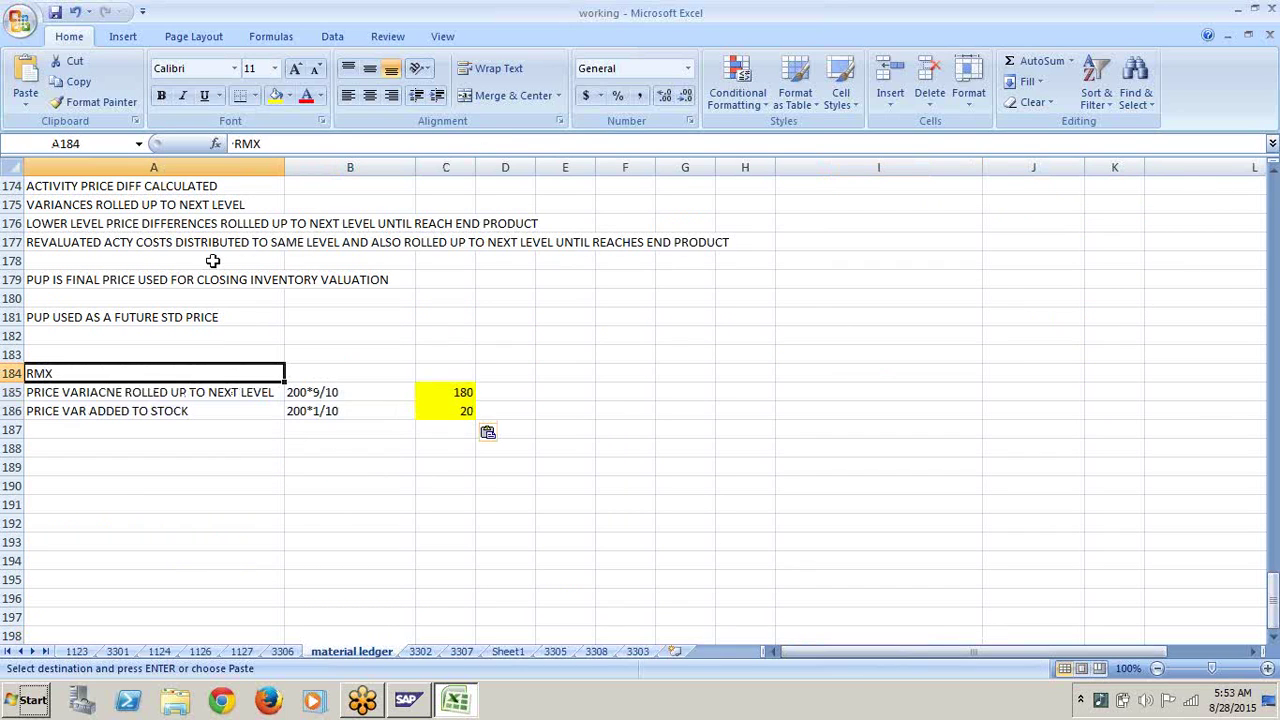
{"action": "left_click", "coordinate": [288, 96]}
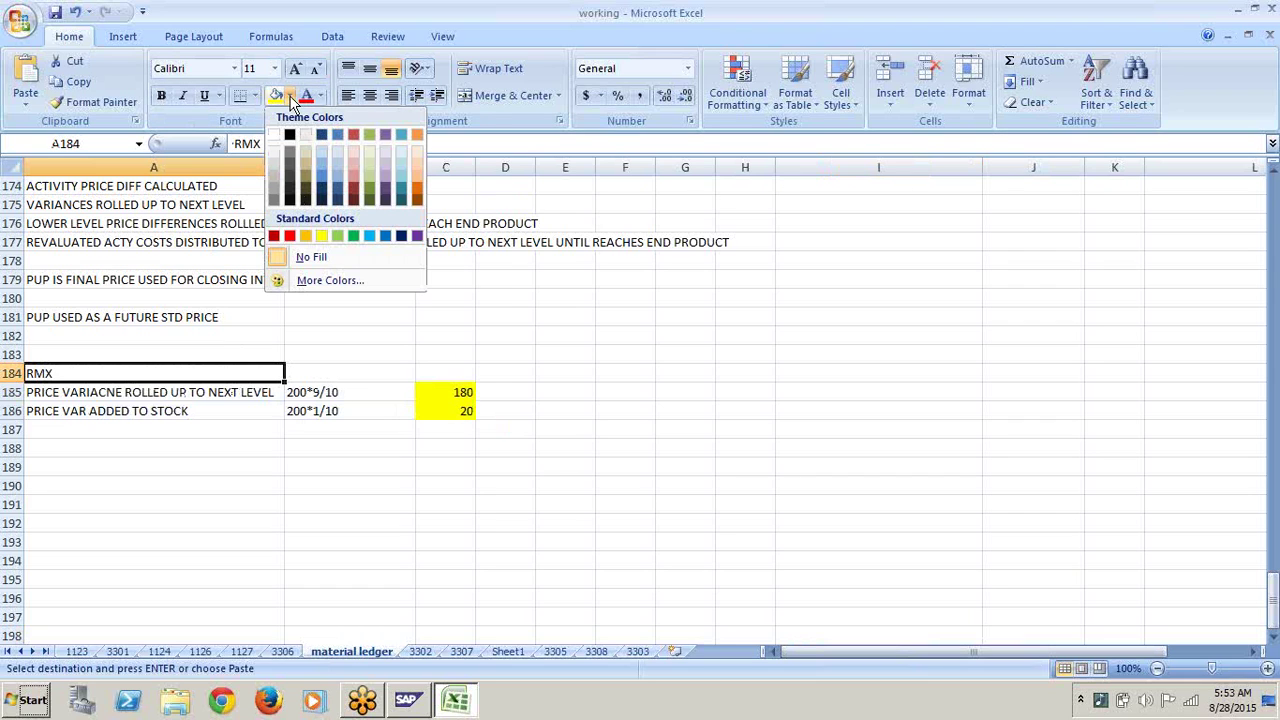
{"action": "left_click", "coordinate": [352, 236]}
{"action": "left_click", "coordinate": [297, 529]}
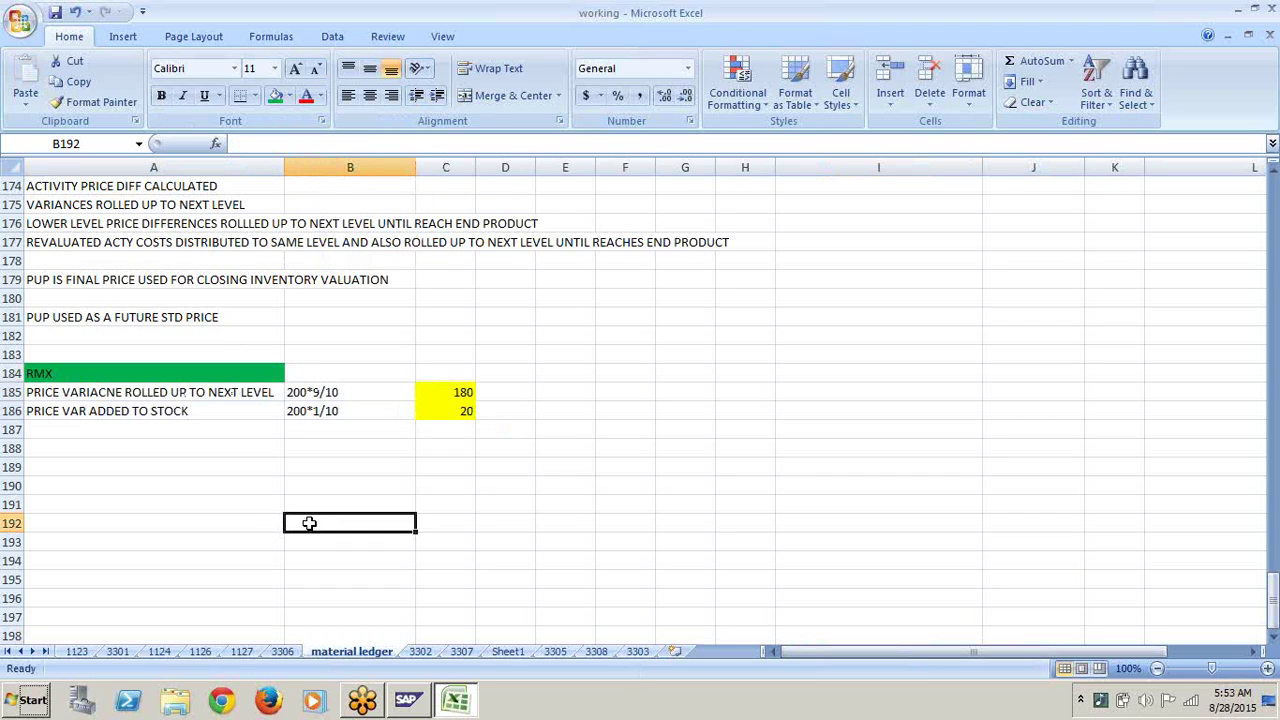
{"action": "left_click", "coordinate": [462, 396]}
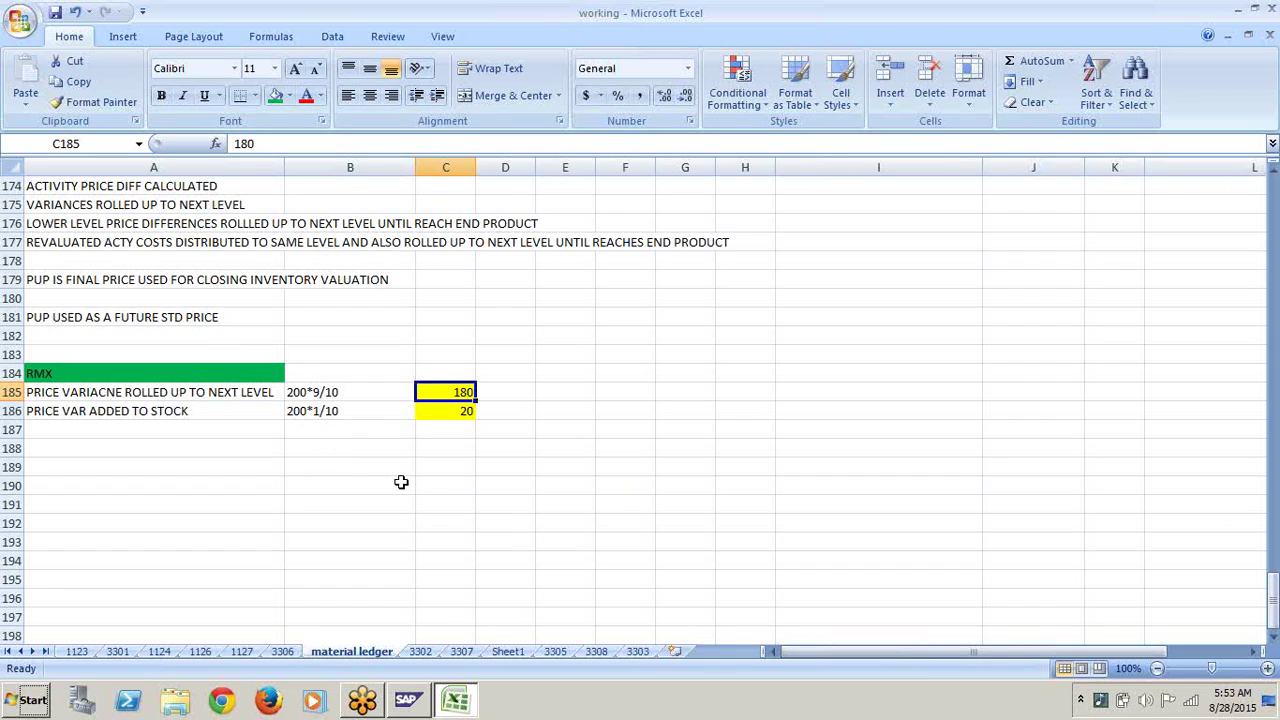
{"action": "left_click", "coordinate": [256, 394]}
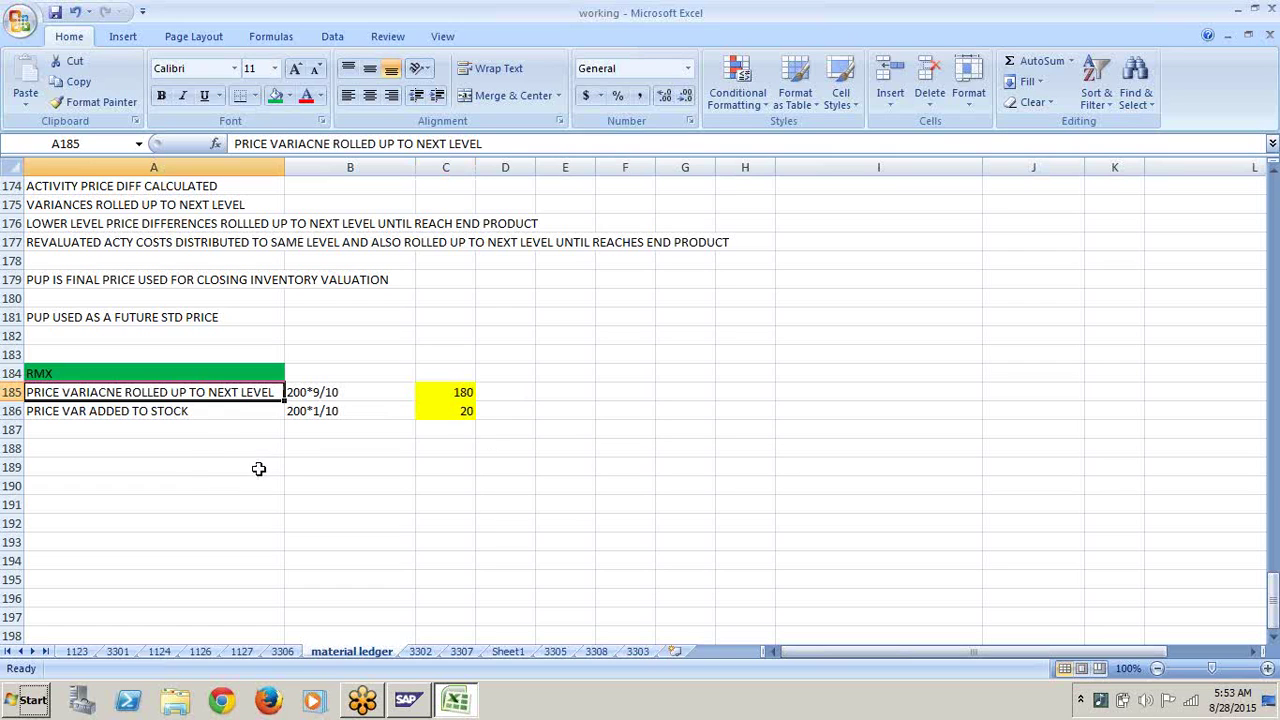
Step: Enter the heading SFGX in A189 and give it the same green fill as the RMX heading
{"action": "left_click", "coordinate": [185, 463]}
{"action": "type", "text": "SFGX"}
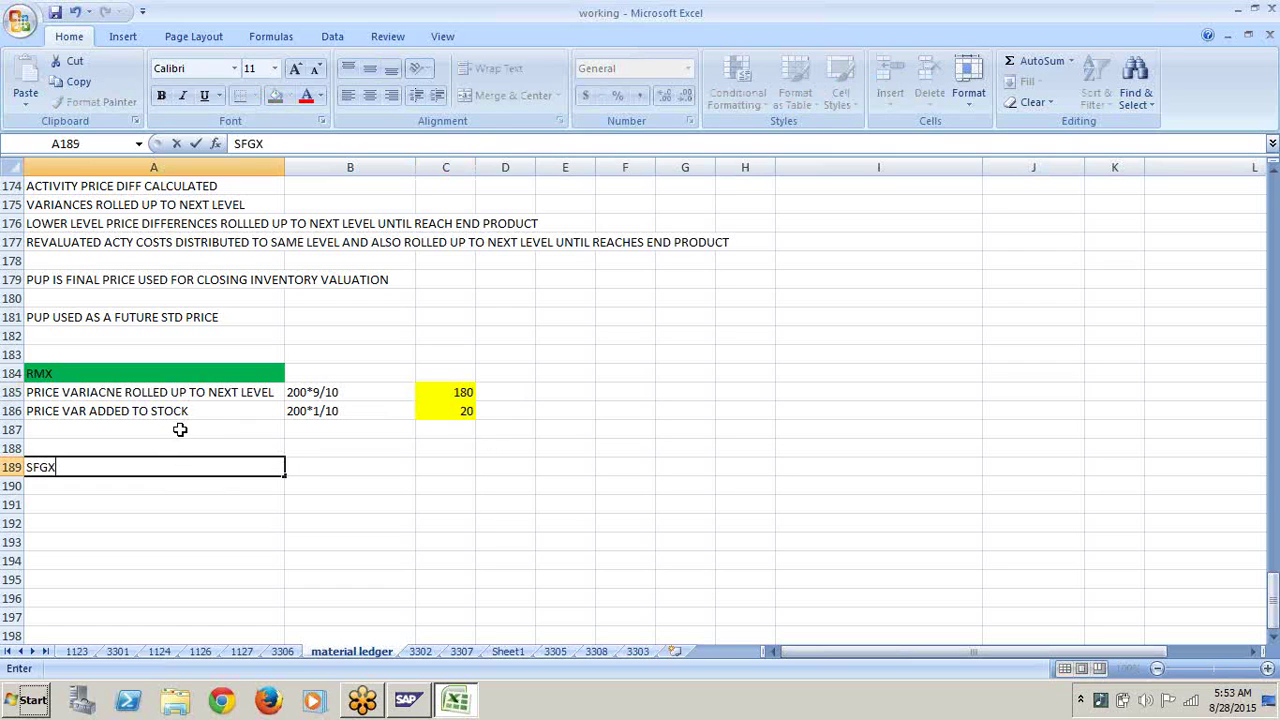
{"action": "left_click", "coordinate": [323, 543]}
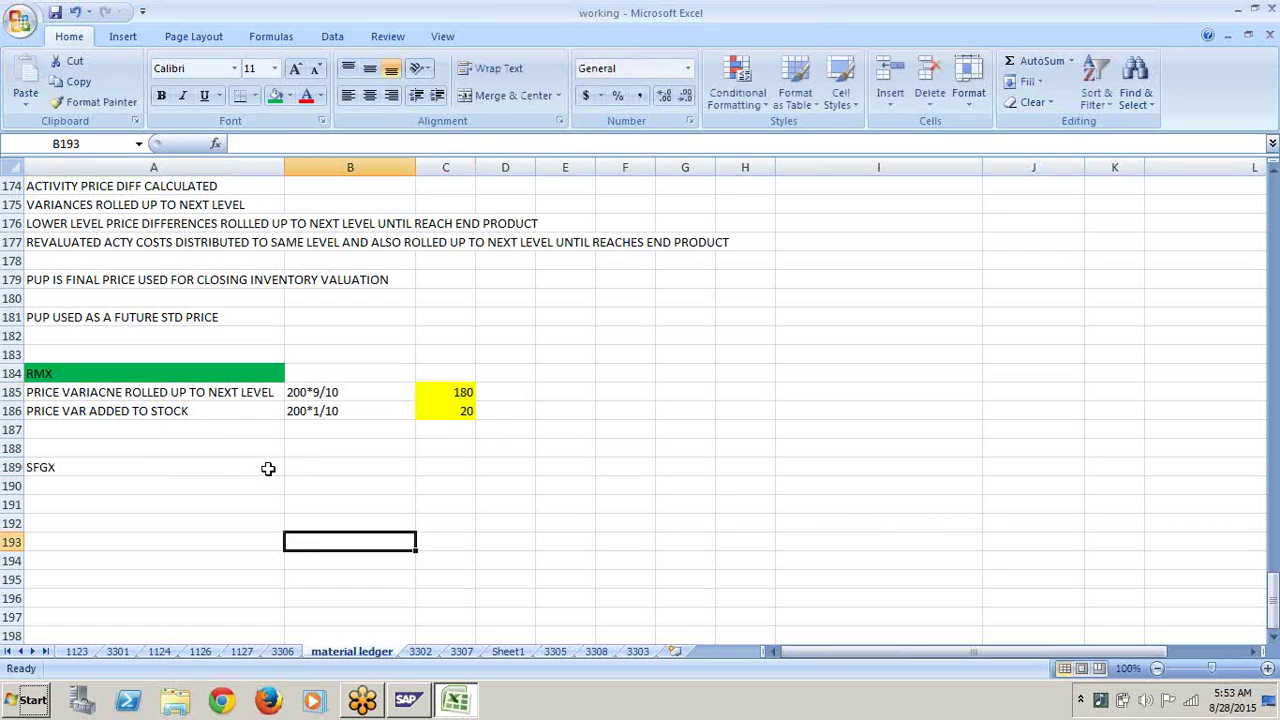
{"action": "left_click", "coordinate": [258, 466]}
{"action": "left_click", "coordinate": [275, 95]}
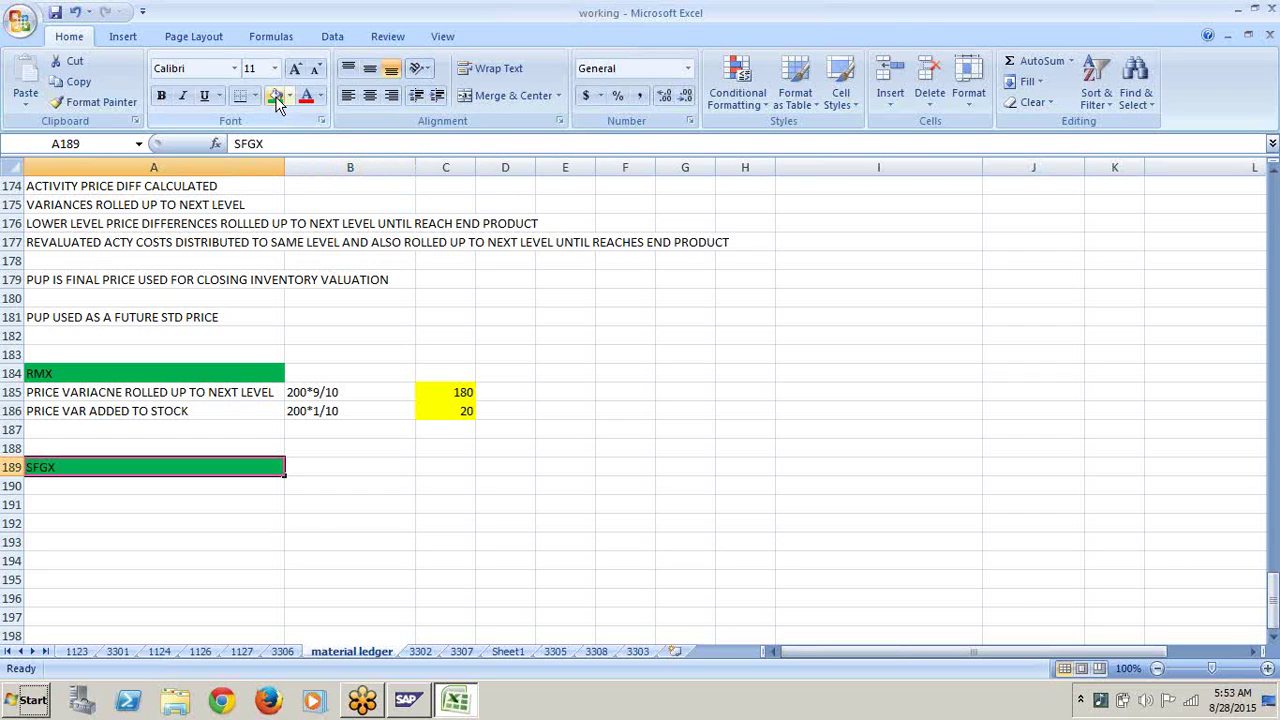
{"action": "left_click", "coordinate": [331, 506]}
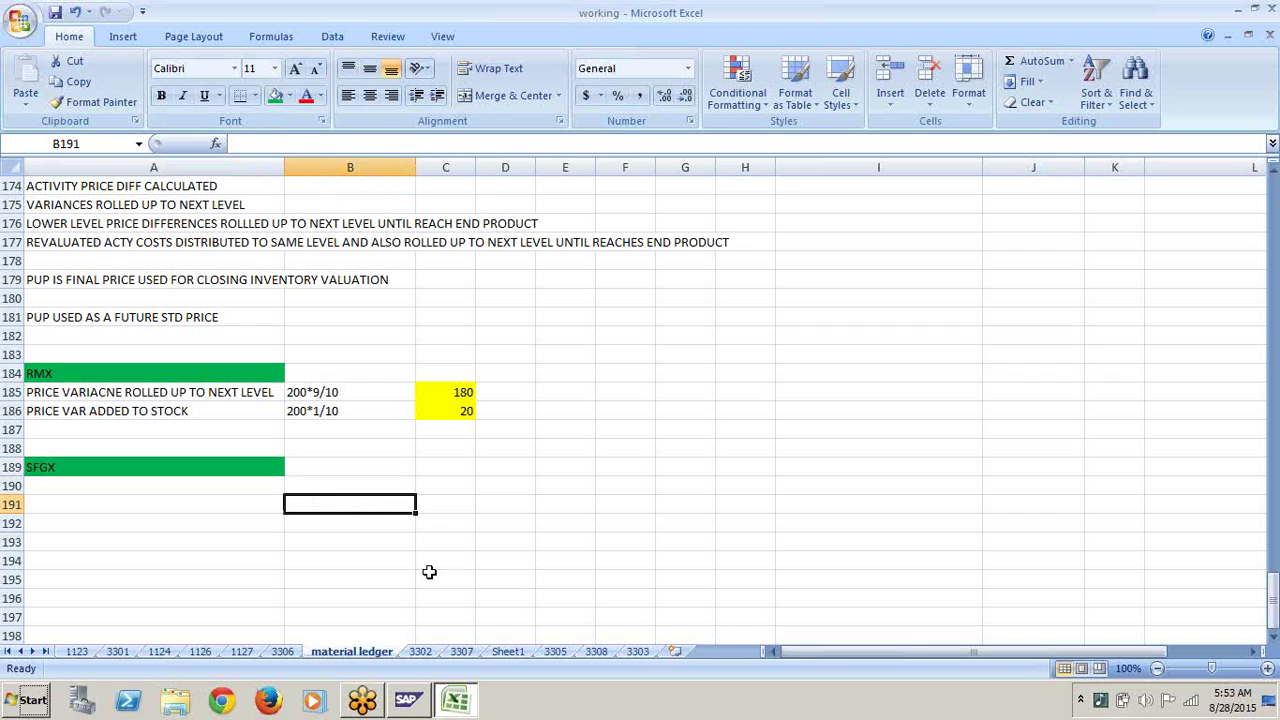
Step: Copy SFGX's rolled-up and added-to-stock price variance rows from I140:K142 to A190, under the SFGX heading
{"action": "key", "text": "Up"}
{"action": "key", "text": "Up"}
{"action": "key", "text": "Up"}
{"action": "key", "text": "Up"}
{"action": "key", "text": "Up"}
{"action": "key", "text": "Up"}
{"action": "key", "text": "Up"}
{"action": "key", "text": "Up"}
{"action": "key", "text": "Up"}
{"action": "key", "text": "Up"}
{"action": "key", "text": "Up"}
{"action": "key", "text": "Up"}
{"action": "key", "text": "Up"}
{"action": "key", "text": "Up"}
{"action": "key", "text": "Up"}
{"action": "key", "text": "Up"}
{"action": "key", "text": "Up"}
{"action": "key", "text": "Up"}
{"action": "key", "text": "Up"}
{"action": "key", "text": "Up"}
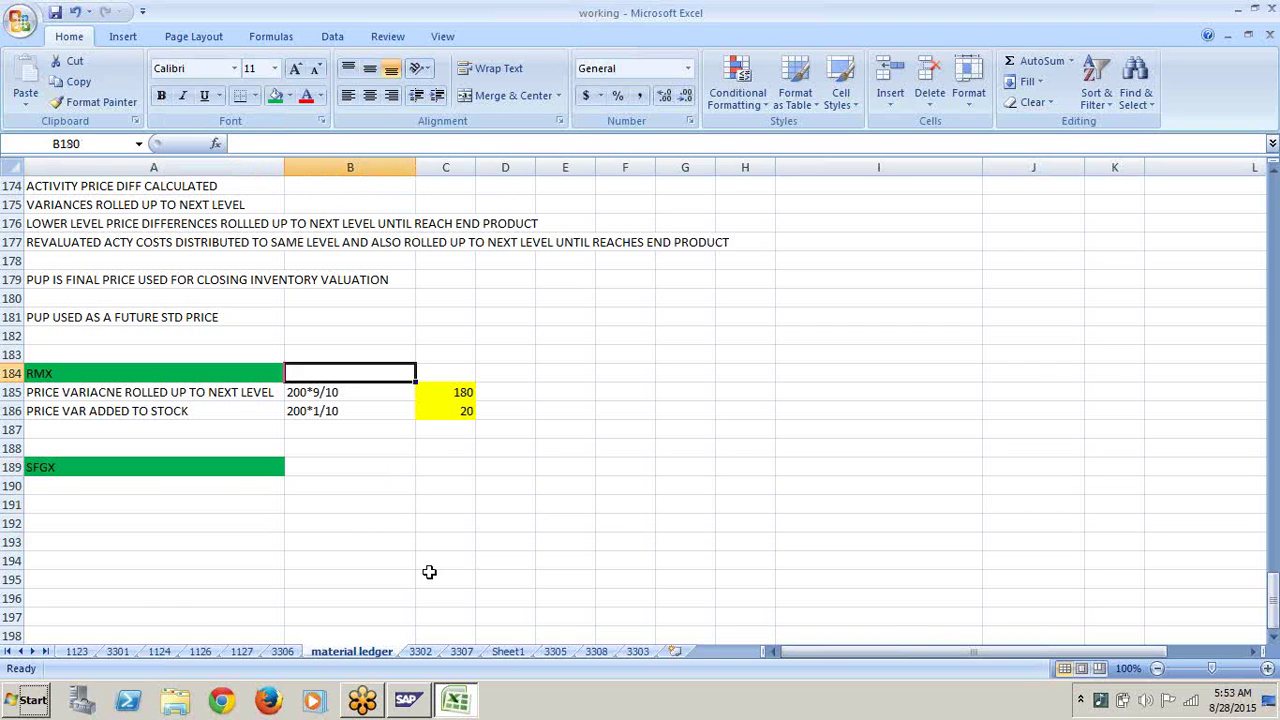
{"action": "key", "text": "Up"}
{"action": "key", "text": "Up"}
{"action": "key", "text": "Up"}
{"action": "key", "text": "Up"}
{"action": "key", "text": "Up"}
{"action": "key", "text": "Up"}
{"action": "key", "text": "Up"}
{"action": "key", "text": "Up"}
{"action": "key", "text": "Up"}
{"action": "key", "text": "Up"}
{"action": "key", "text": "Up"}
{"action": "key", "text": "Up"}
{"action": "key", "text": "Up"}
{"action": "key", "text": "Up"}
{"action": "key", "text": "Up"}
{"action": "key", "text": "Up"}
{"action": "key", "text": "Up"}
{"action": "key", "text": "Up"}
{"action": "key", "text": "Up"}
{"action": "key", "text": "Up"}
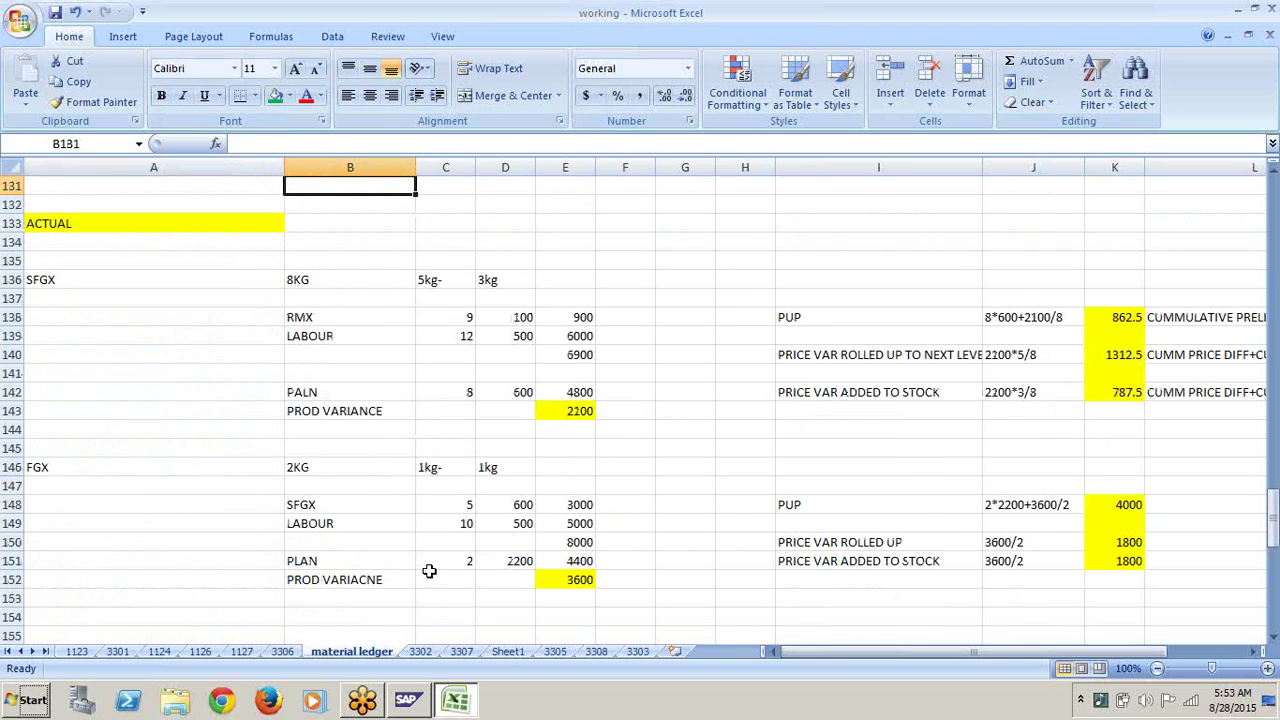
{"action": "left_click_drag", "start_coordinate": [906, 360], "coordinate": [1125, 392]}
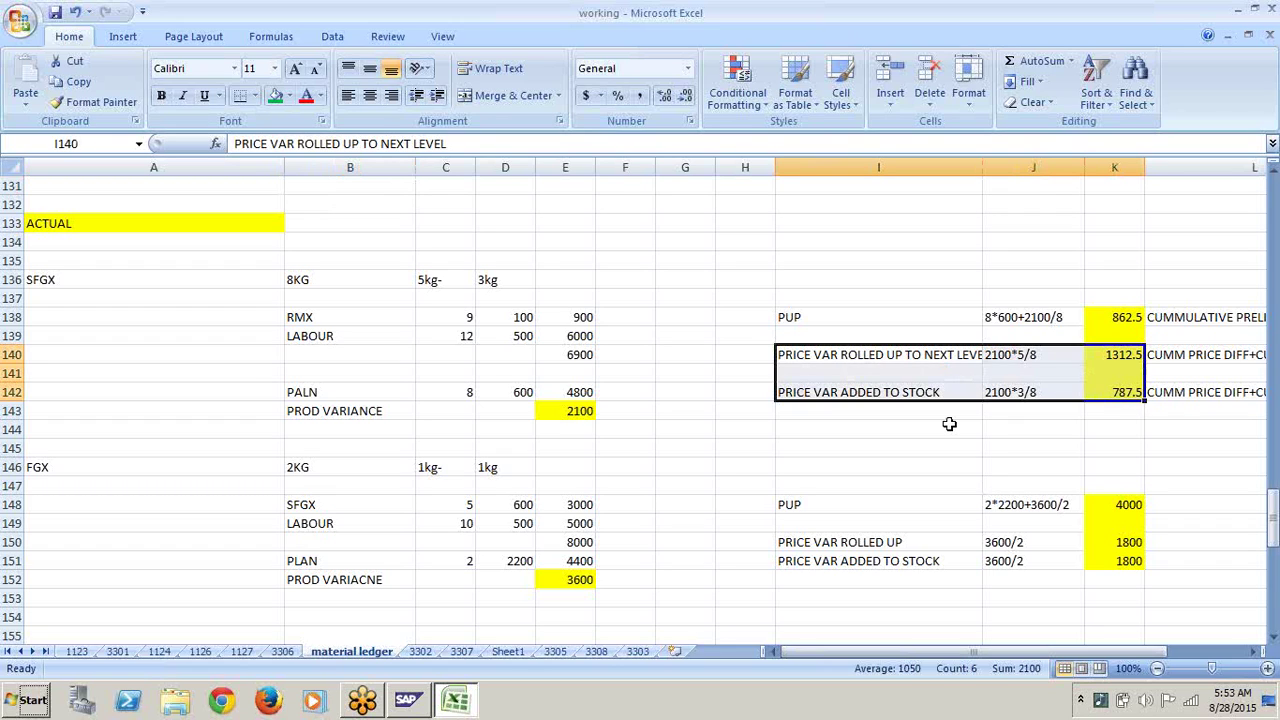
{"action": "key", "text": "ctrl+c"}
{"action": "key", "text": "Down"}
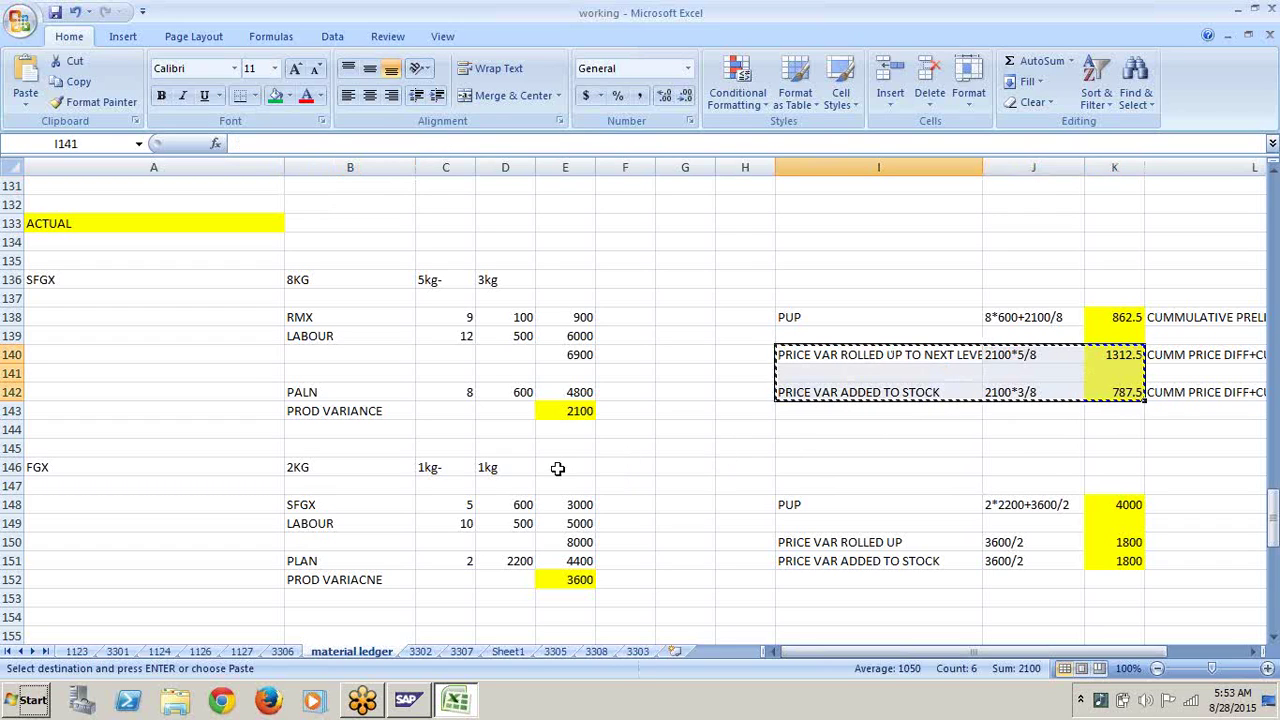
{"action": "key", "text": "Down"}
{"action": "key", "text": "Down"}
{"action": "key", "text": "Down"}
{"action": "key", "text": "Down"}
{"action": "key", "text": "Down"}
{"action": "key", "text": "Down"}
{"action": "key", "text": "Down"}
{"action": "key", "text": "Down"}
{"action": "key", "text": "Down"}
{"action": "key", "text": "Down"}
{"action": "key", "text": "Down"}
{"action": "key", "text": "Down"}
{"action": "key", "text": "Down"}
{"action": "key", "text": "Down"}
{"action": "key", "text": "Down"}
{"action": "key", "text": "Down"}
{"action": "key", "text": "Down"}
{"action": "key", "text": "Down"}
{"action": "key", "text": "Down"}
{"action": "key", "text": "Down"}
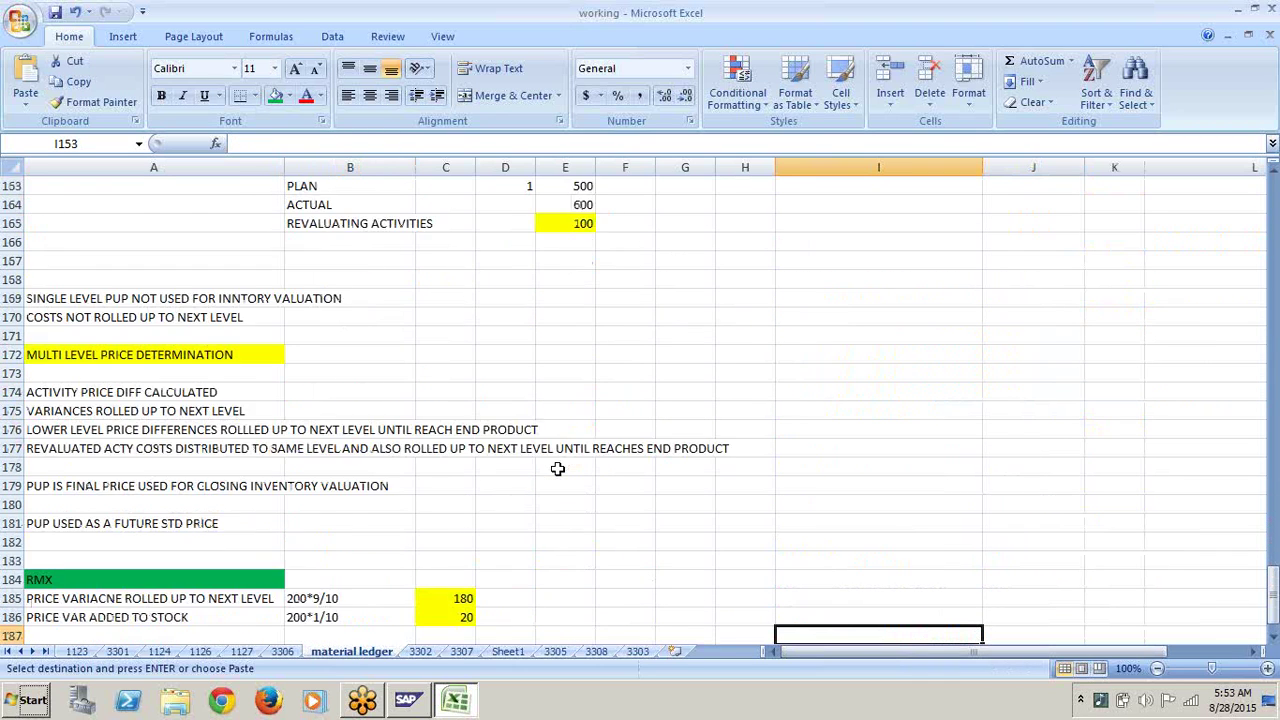
{"action": "key", "text": "Down"}
{"action": "key", "text": "Down"}
{"action": "key", "text": "Down"}
{"action": "key", "text": "Down"}
{"action": "key", "text": "Down"}
{"action": "key", "text": "Down"}
{"action": "key", "text": "Down"}
{"action": "key", "text": "Down"}
{"action": "key", "text": "Down"}
{"action": "key", "text": "Down"}
{"action": "key", "text": "Down"}
{"action": "key", "text": "Down"}
{"action": "key", "text": "Down"}
{"action": "key", "text": "Down"}
{"action": "key", "text": "Down"}
{"action": "key", "text": "Down"}
{"action": "left_click", "coordinate": [237, 397]}
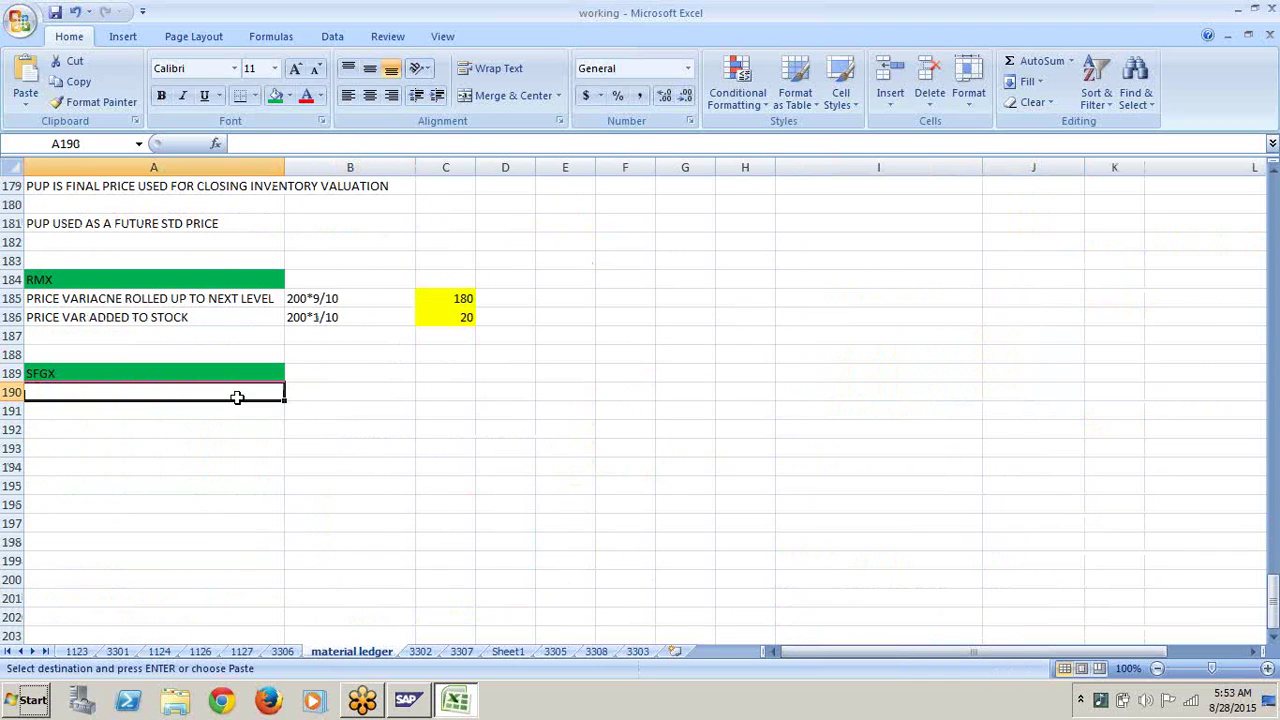
{"action": "key", "text": "ctrl+v"}
{"action": "left_click", "coordinate": [419, 518]}
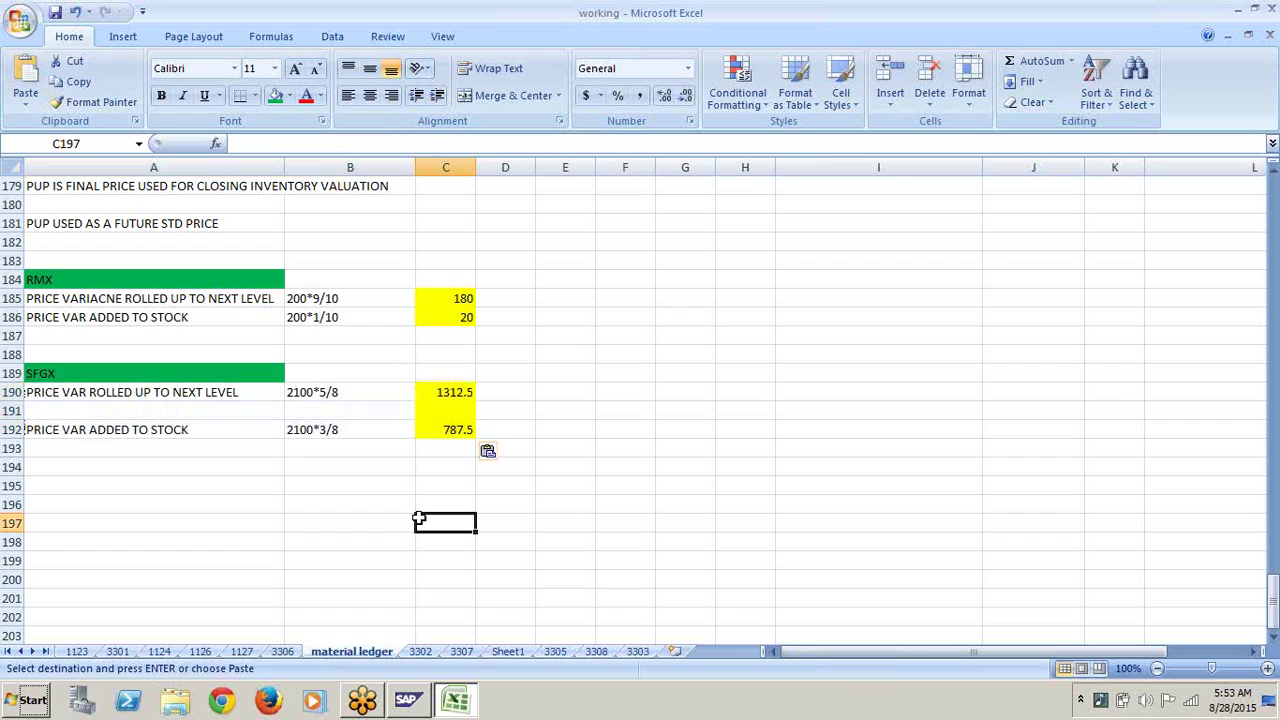
{"action": "left_click", "coordinate": [338, 392]}
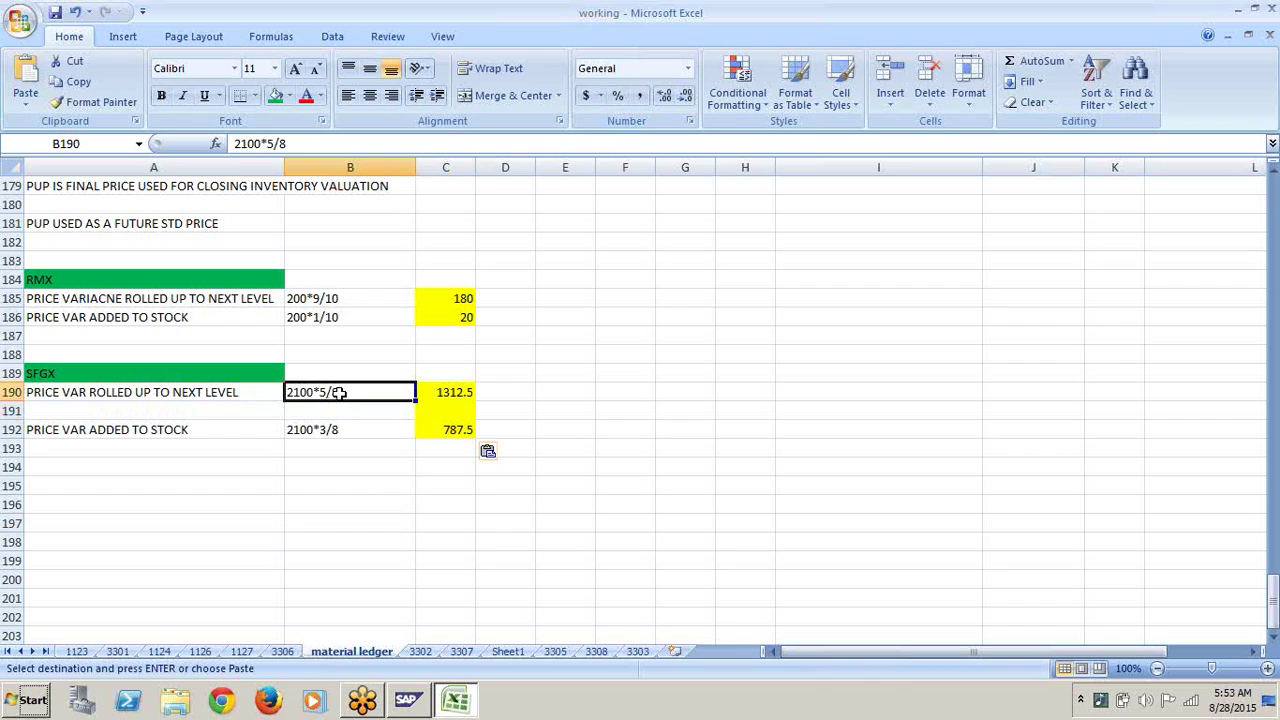
{"action": "left_click", "coordinate": [450, 392]}
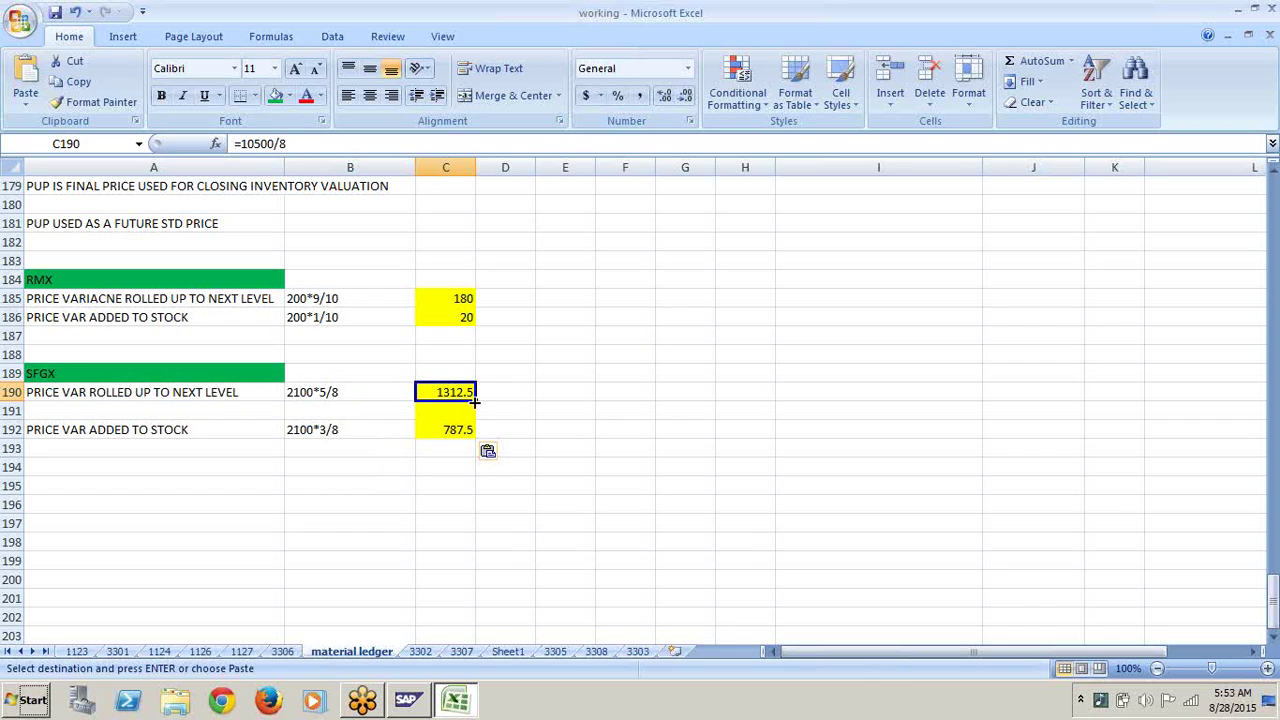
Step: Examine RMX's rolled-up price variance in C185 alongside SFGX's 5/8 and 3/8 splits in B190 and B192
{"action": "left_click", "coordinate": [466, 300]}
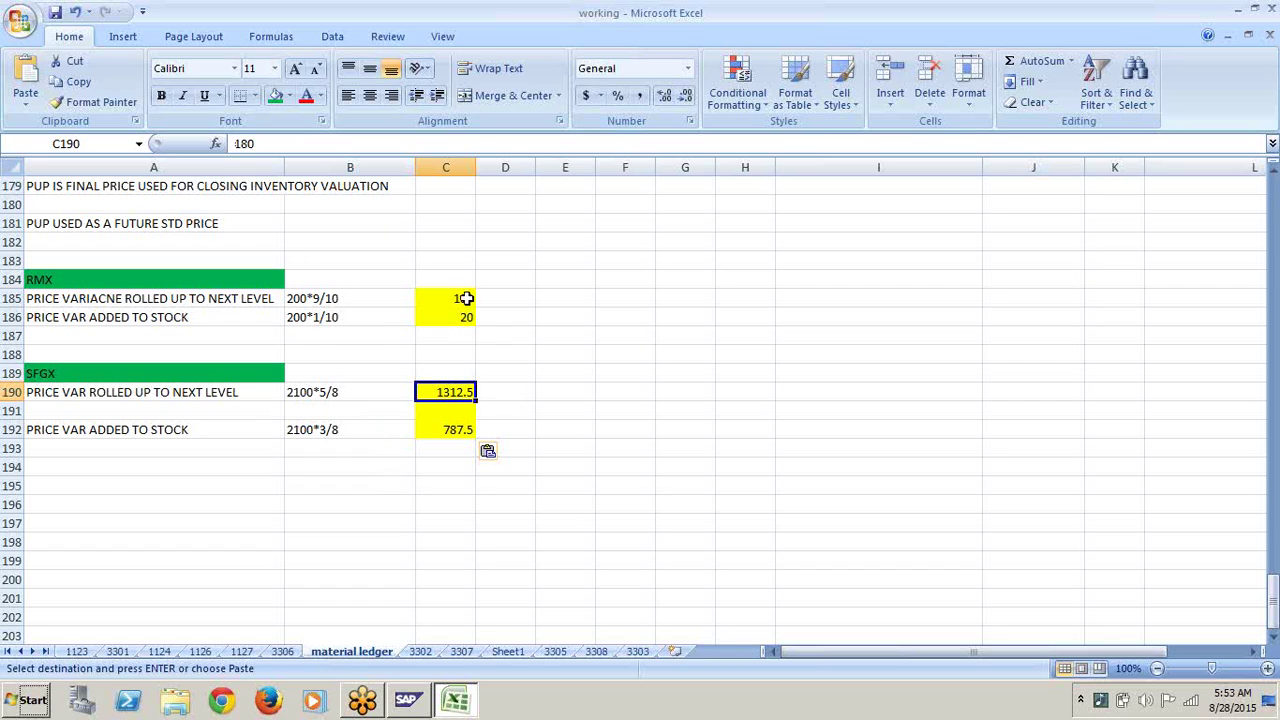
{"action": "left_click", "coordinate": [520, 390]}
{"action": "left_click", "coordinate": [462, 300]}
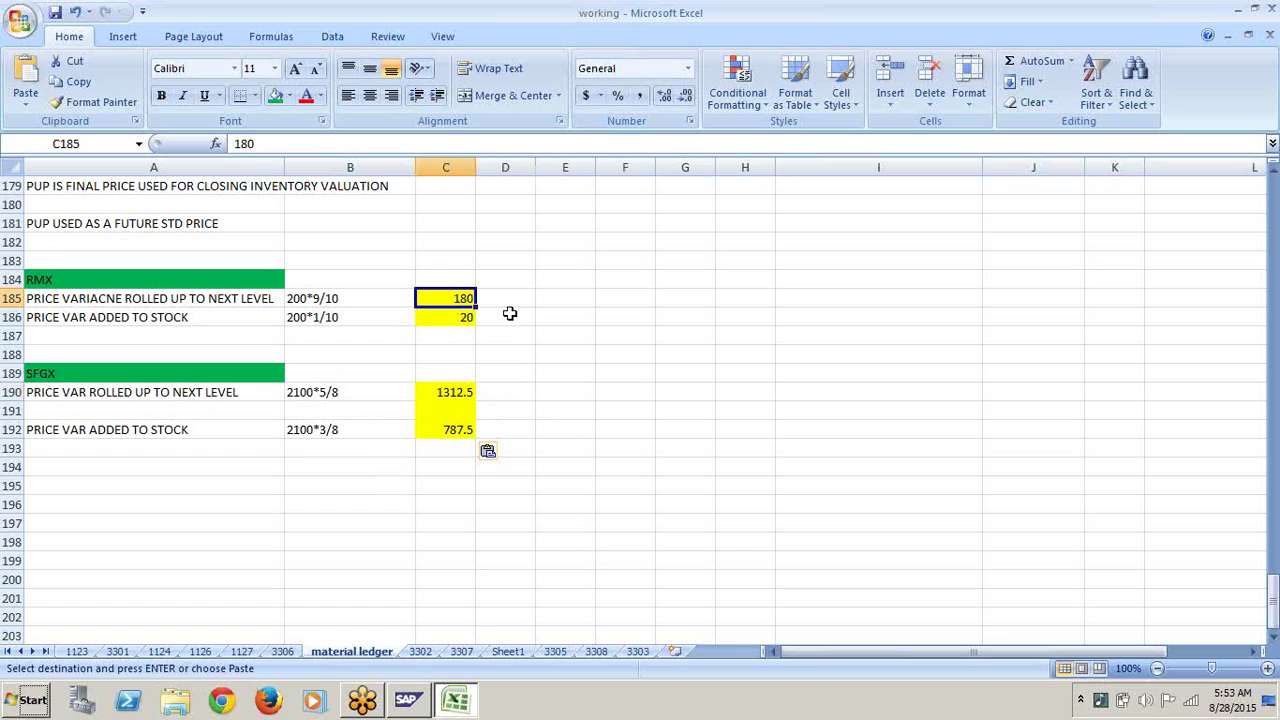
{"action": "left_click", "coordinate": [517, 392]}
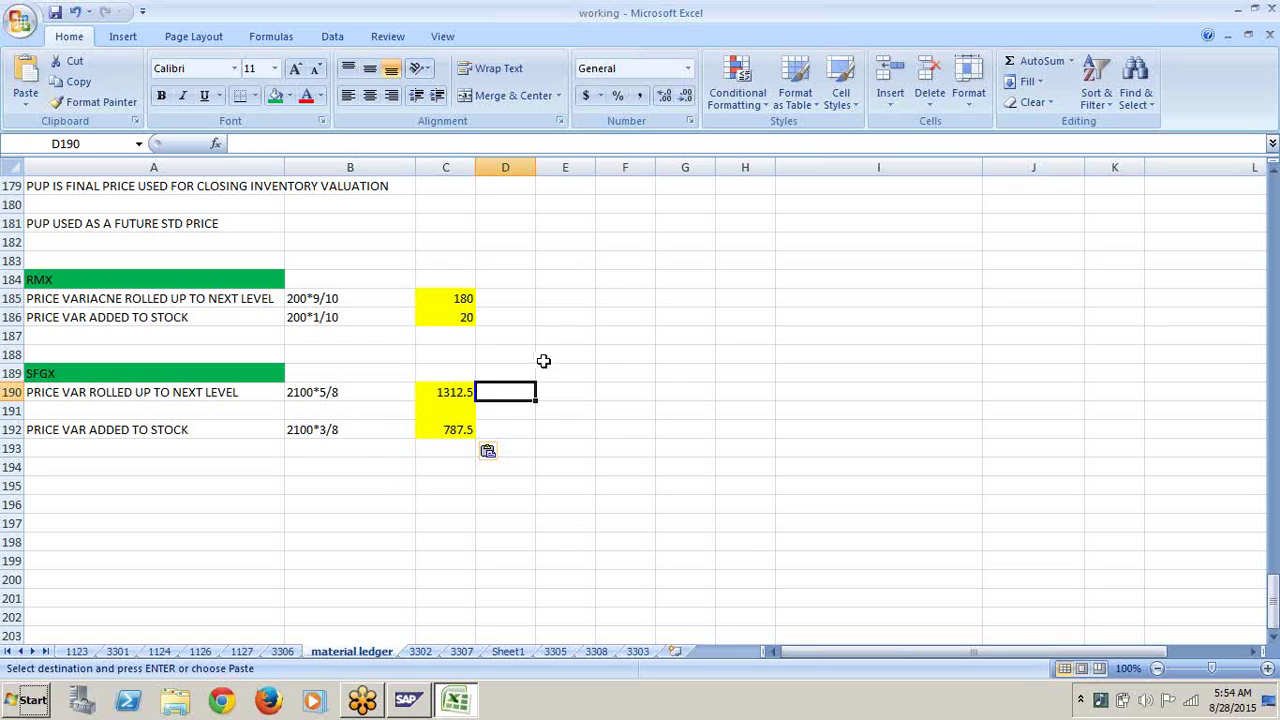
{"action": "left_click", "coordinate": [463, 300]}
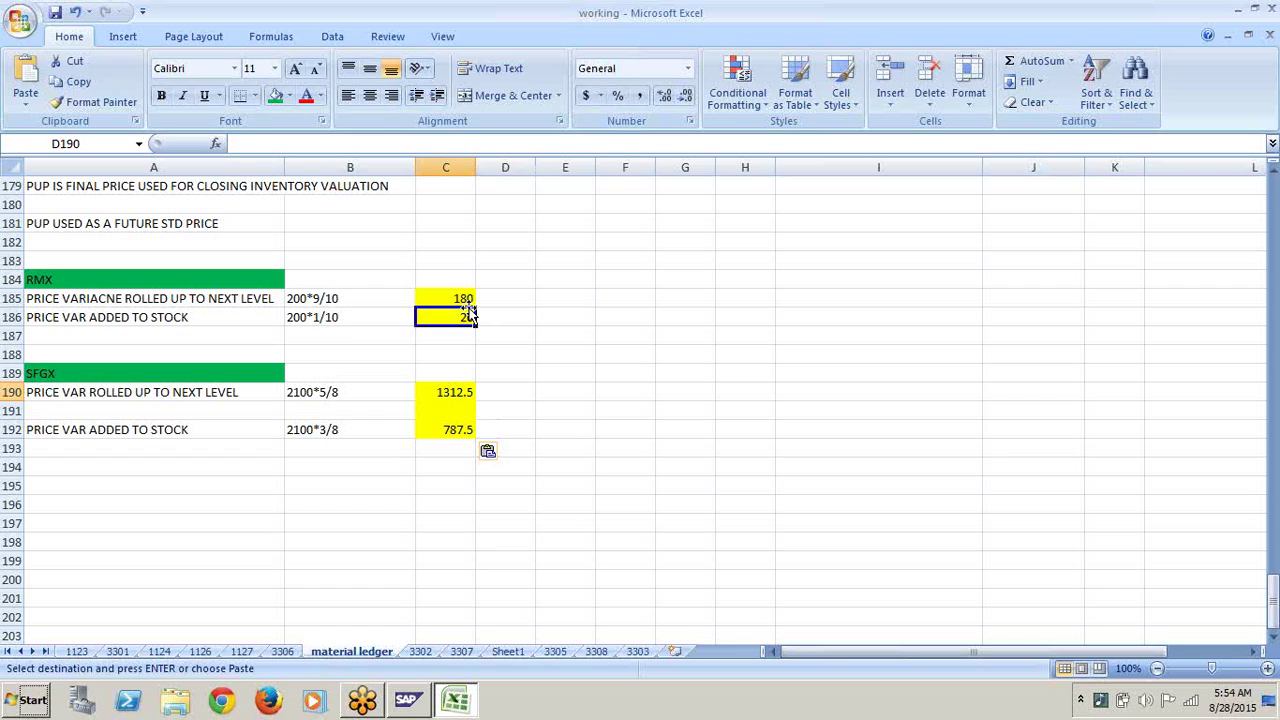
{"action": "left_click", "coordinate": [355, 394]}
{"action": "left_click", "coordinate": [350, 430]}
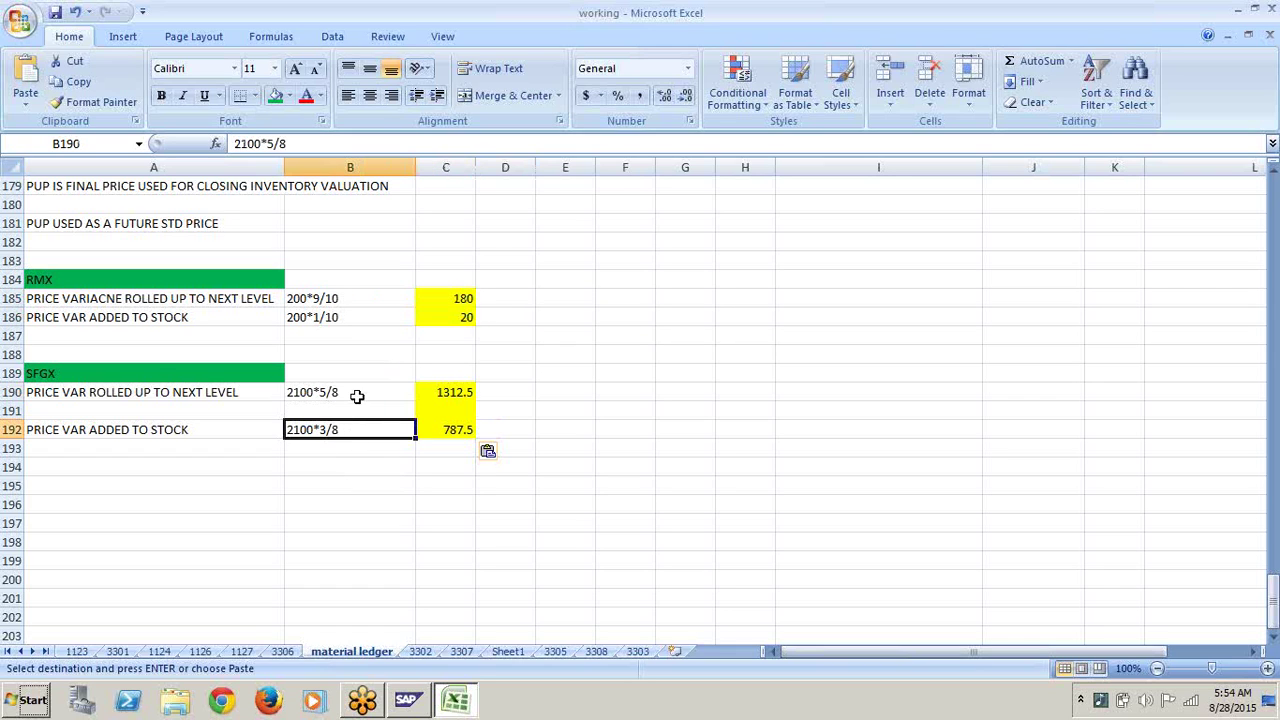
{"action": "left_click", "coordinate": [357, 397]}
{"action": "left_click", "coordinate": [355, 433]}
Step: Calculate the part of RMX's variance rolled up through SFGX in D190 with the formula =C185*5/8
{"action": "left_click", "coordinate": [512, 392]}
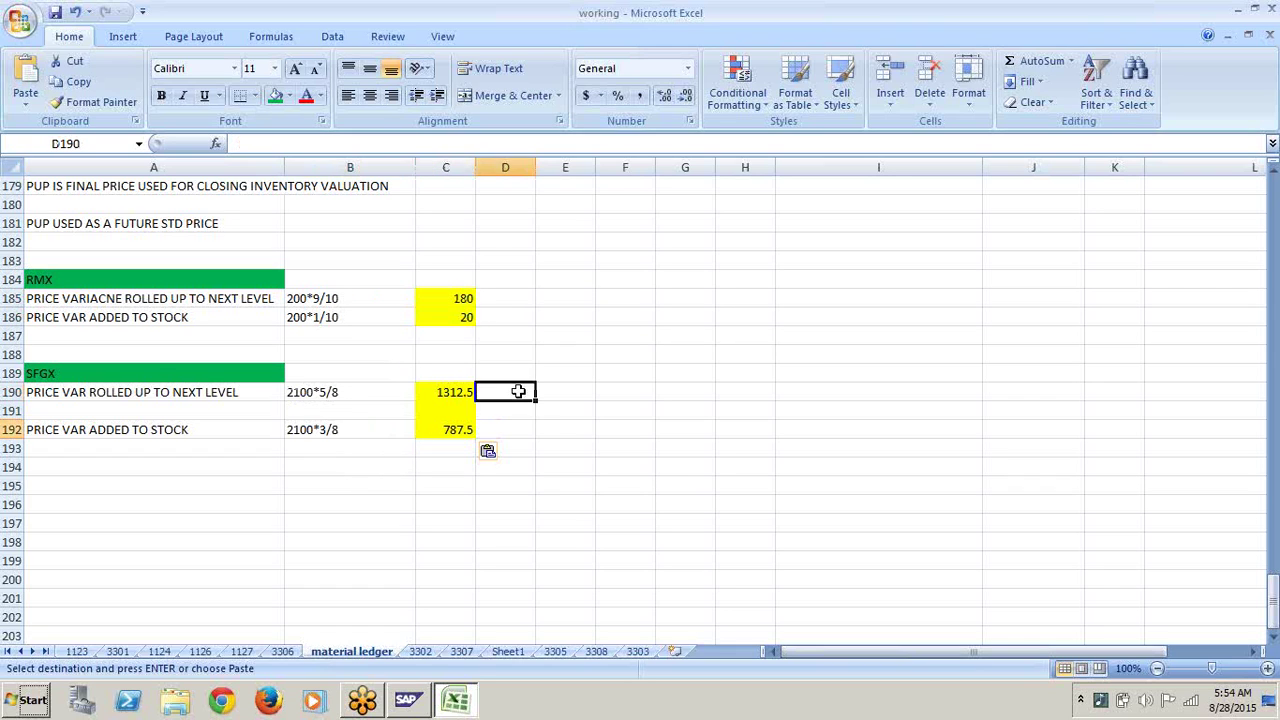
{"action": "type", "text": "="}
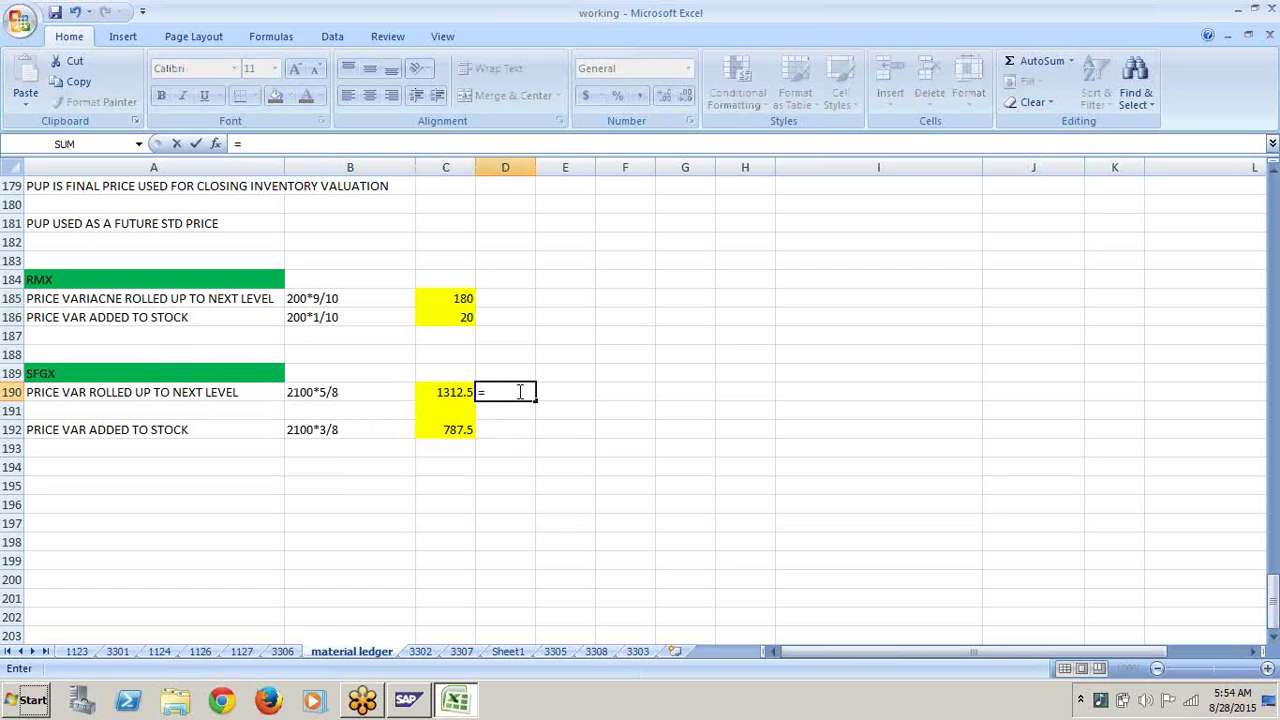
{"action": "left_click", "coordinate": [460, 298]}
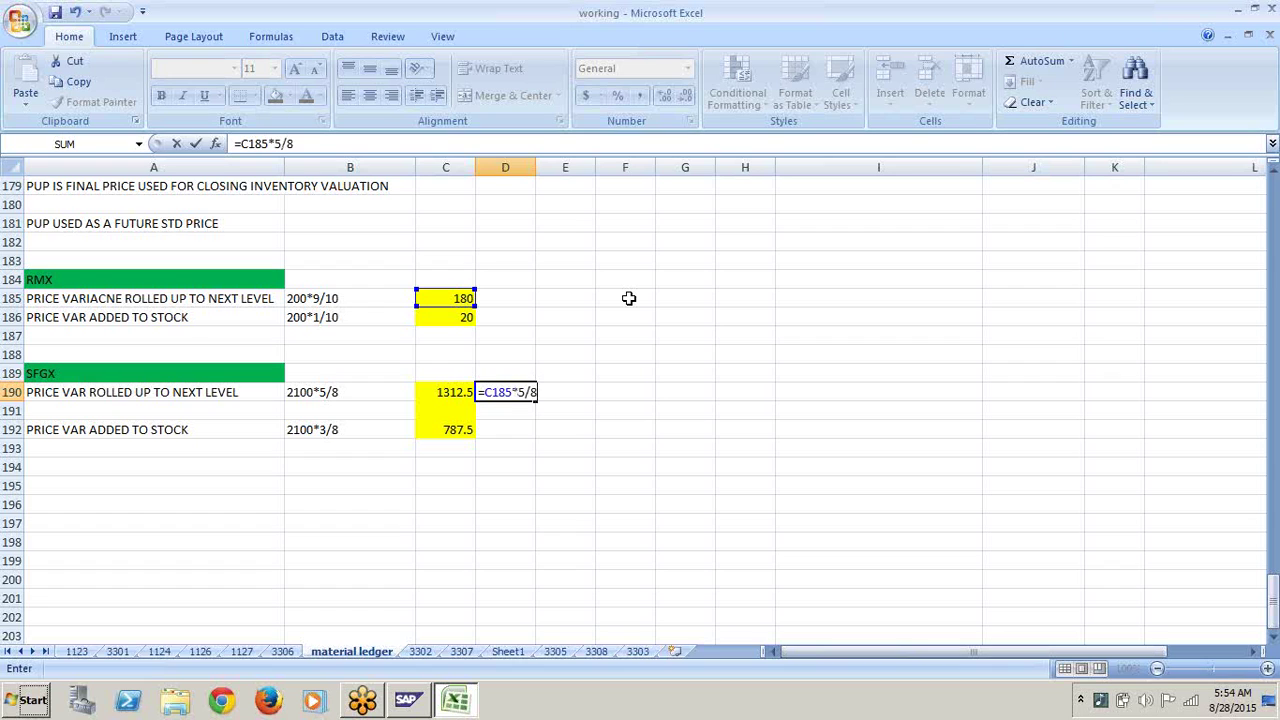
{"action": "key", "text": "Return"}
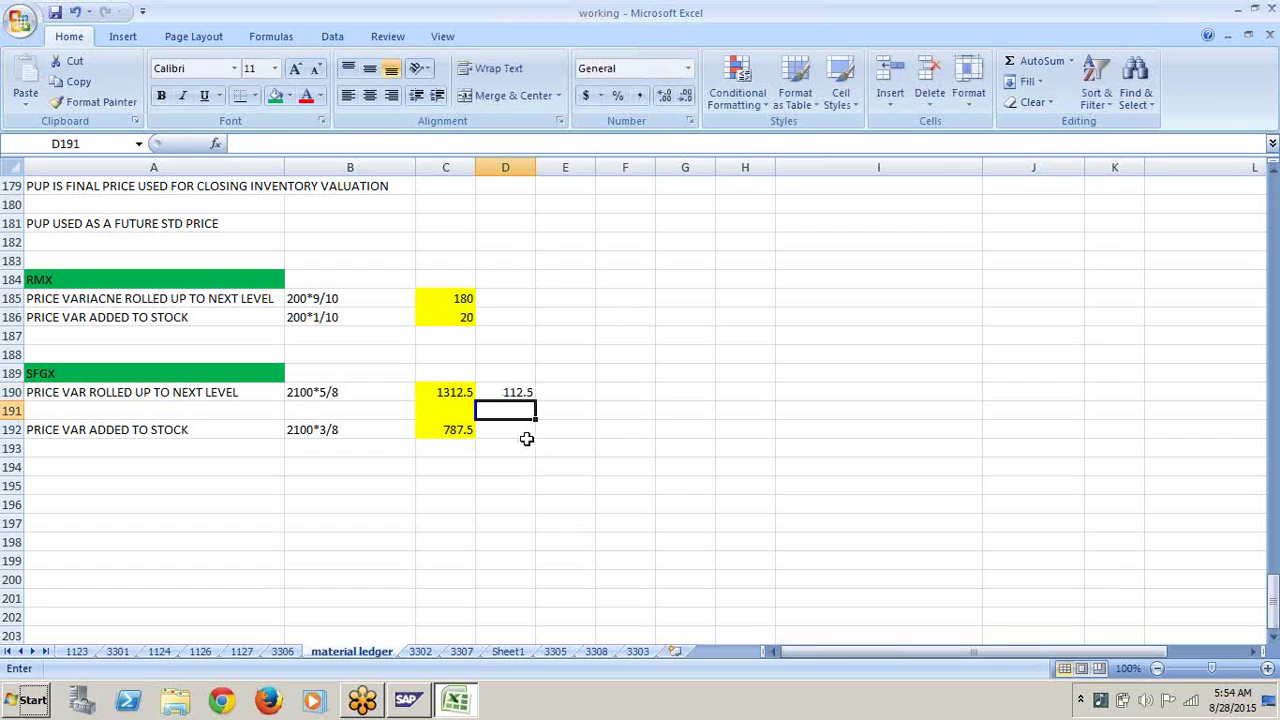
{"action": "left_click", "coordinate": [528, 445]}
{"action": "type", "text": "="}
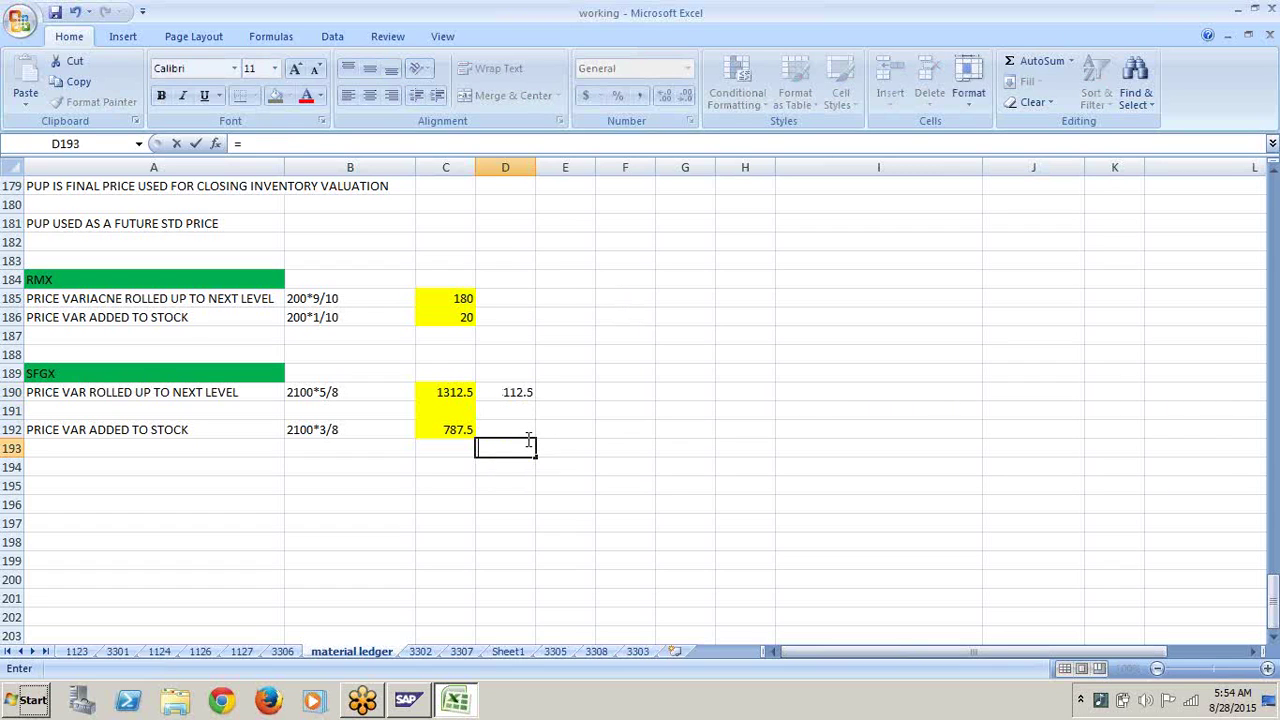
{"action": "key", "text": "Escape"}
Step: Calculate the part of RMX's variance that stays in SFGX stock in D192 with the formula =C185*3/8
{"action": "left_click", "coordinate": [528, 430]}
{"action": "type", "text": "="}
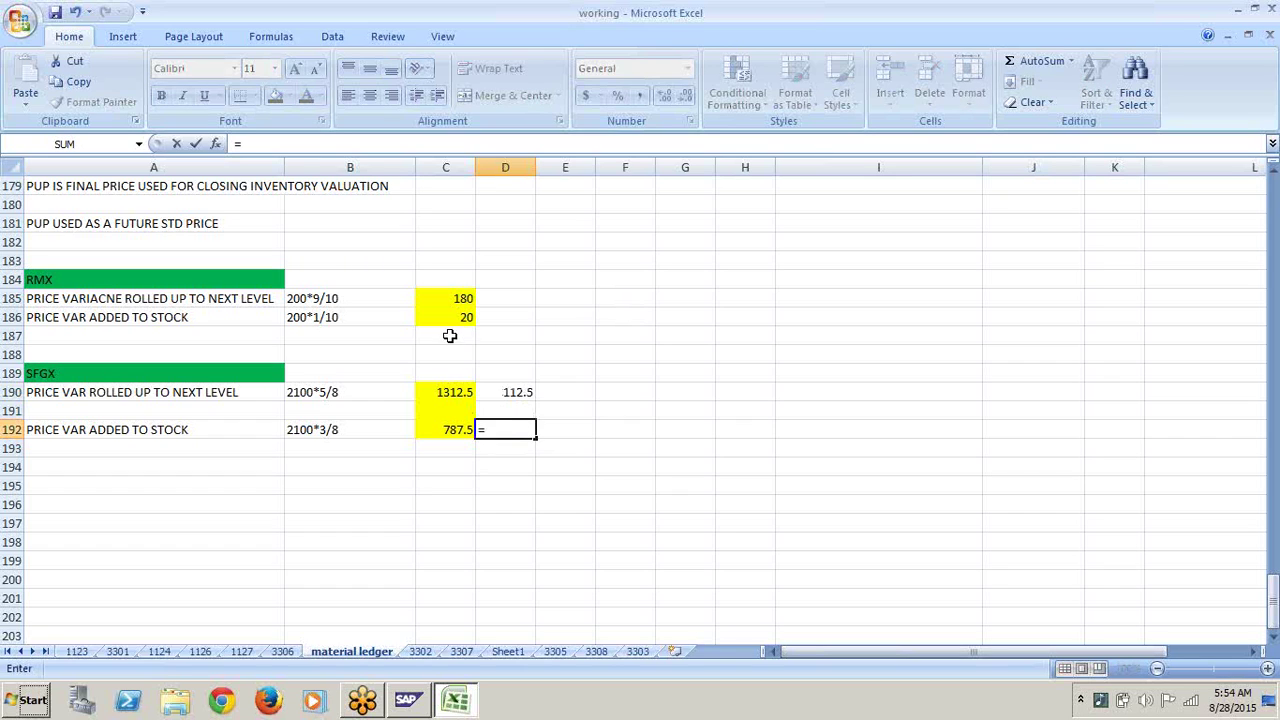
{"action": "left_click", "coordinate": [457, 299]}
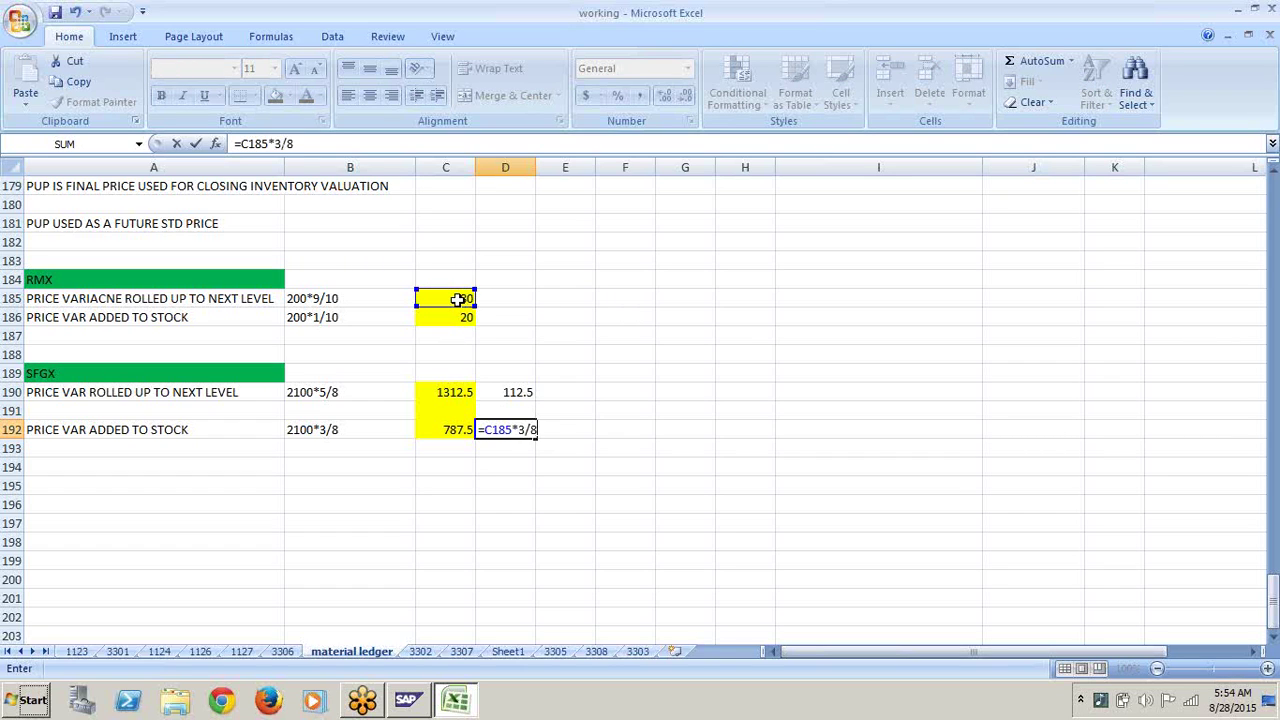
{"action": "type", "text": "*3/8"}
{"action": "key", "text": "Return"}
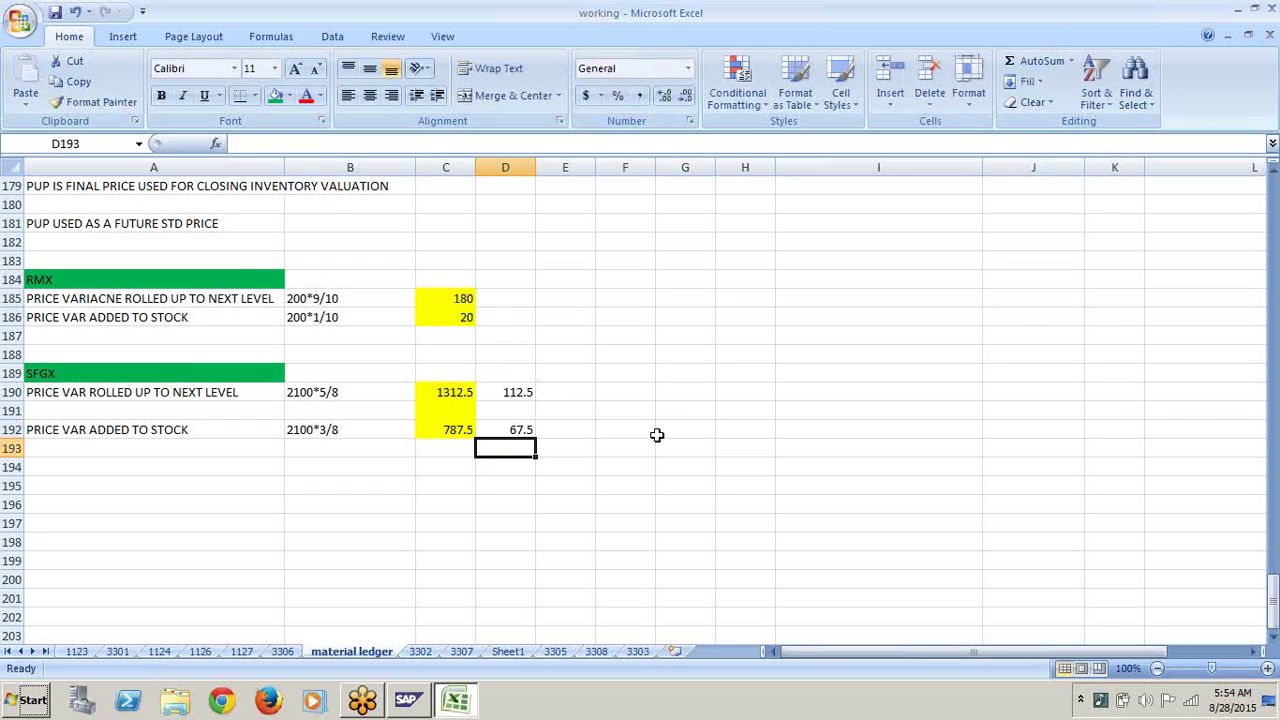
Step: Total SFGX's price variance rolled up to the next level in E190 with the formula =C190+D190
{"action": "left_click", "coordinate": [626, 482]}
{"action": "left_click", "coordinate": [584, 396]}
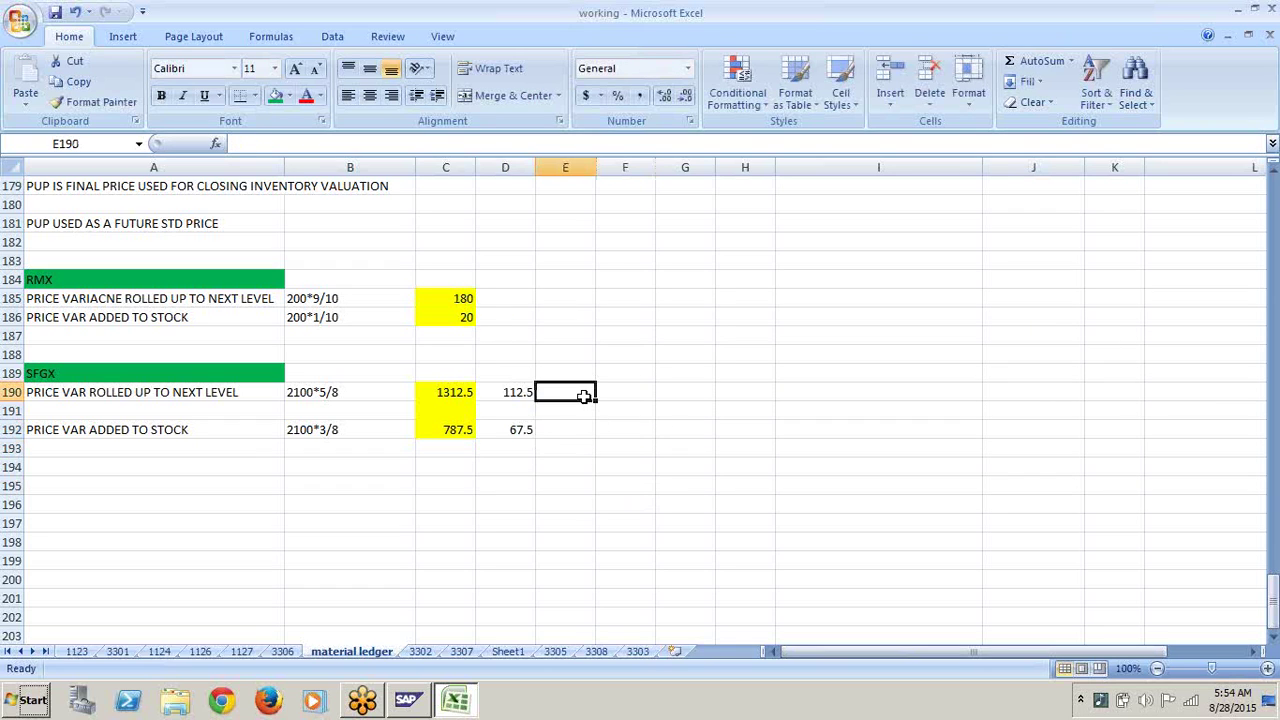
{"action": "type", "text": "="}
{"action": "left_click", "coordinate": [465, 391]}
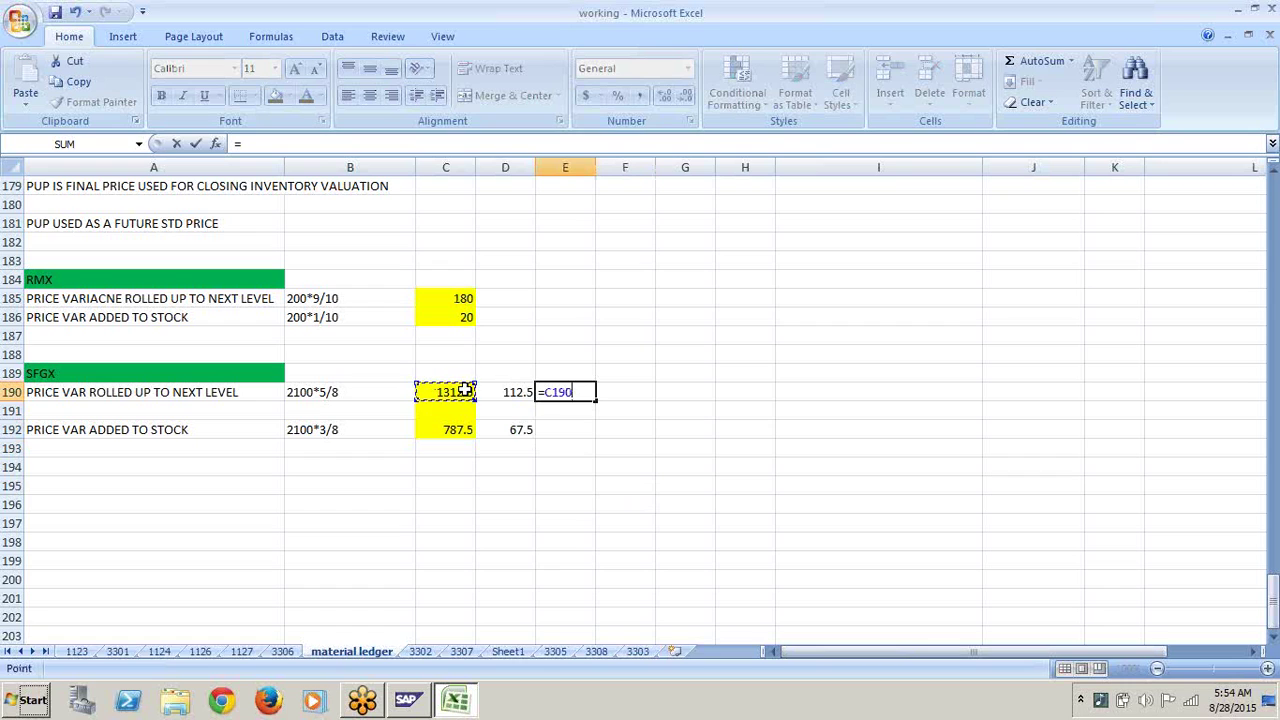
{"action": "type", "text": "+"}
{"action": "left_click", "coordinate": [513, 395]}
{"action": "key", "text": "Return"}
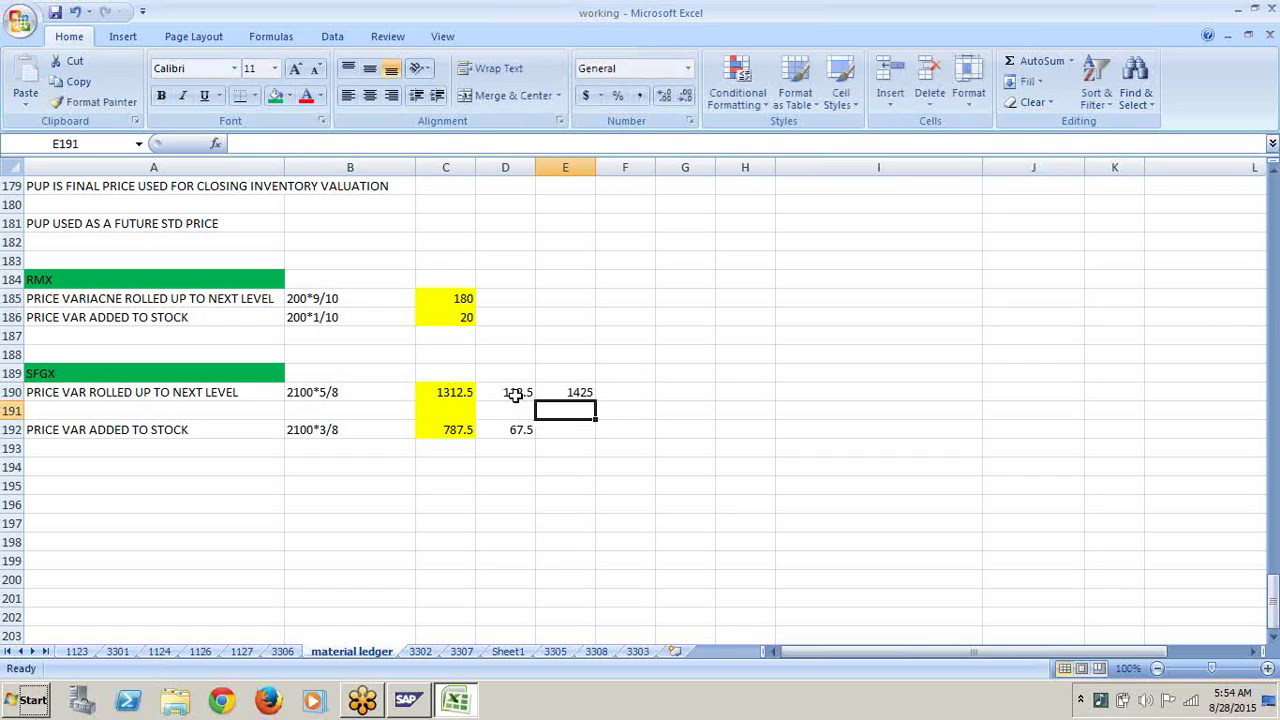
Step: Total SFGX's price variance added to stock in E192 with the formula =C192+D192
{"action": "left_click", "coordinate": [580, 435]}
{"action": "type", "text": "="}
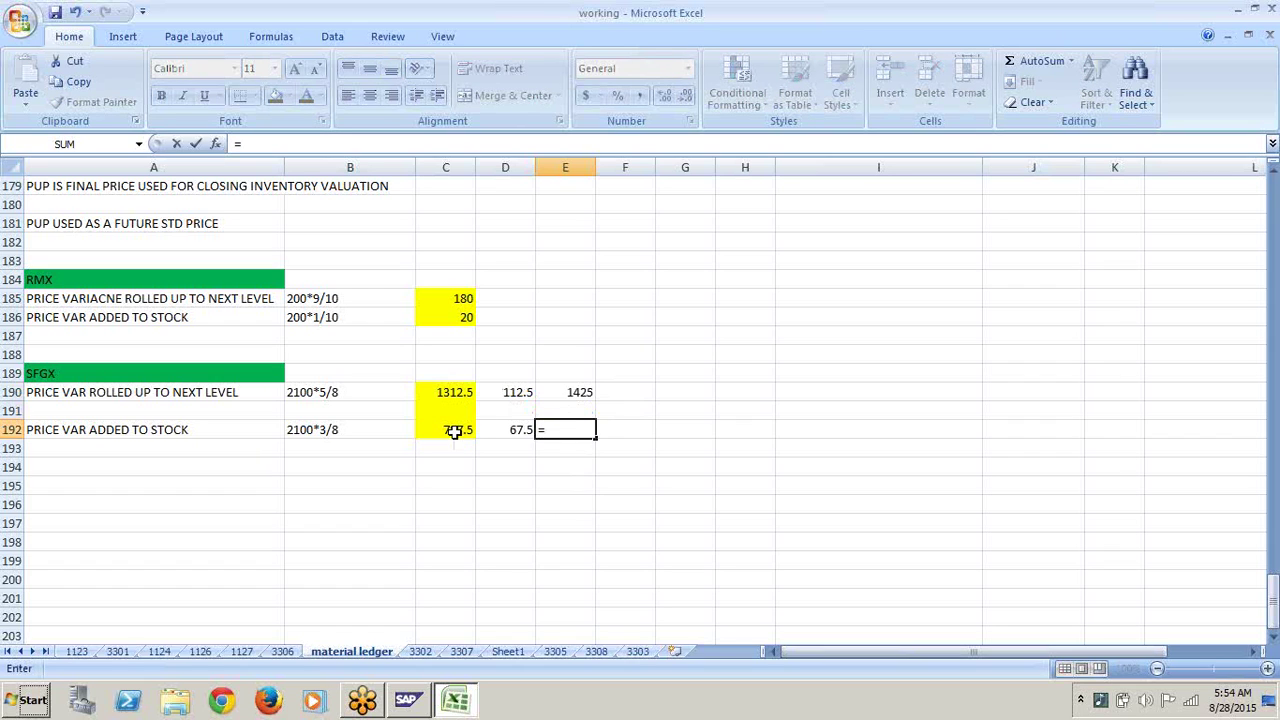
{"action": "left_click", "coordinate": [455, 432]}
{"action": "type", "text": "+"}
{"action": "left_click", "coordinate": [503, 432]}
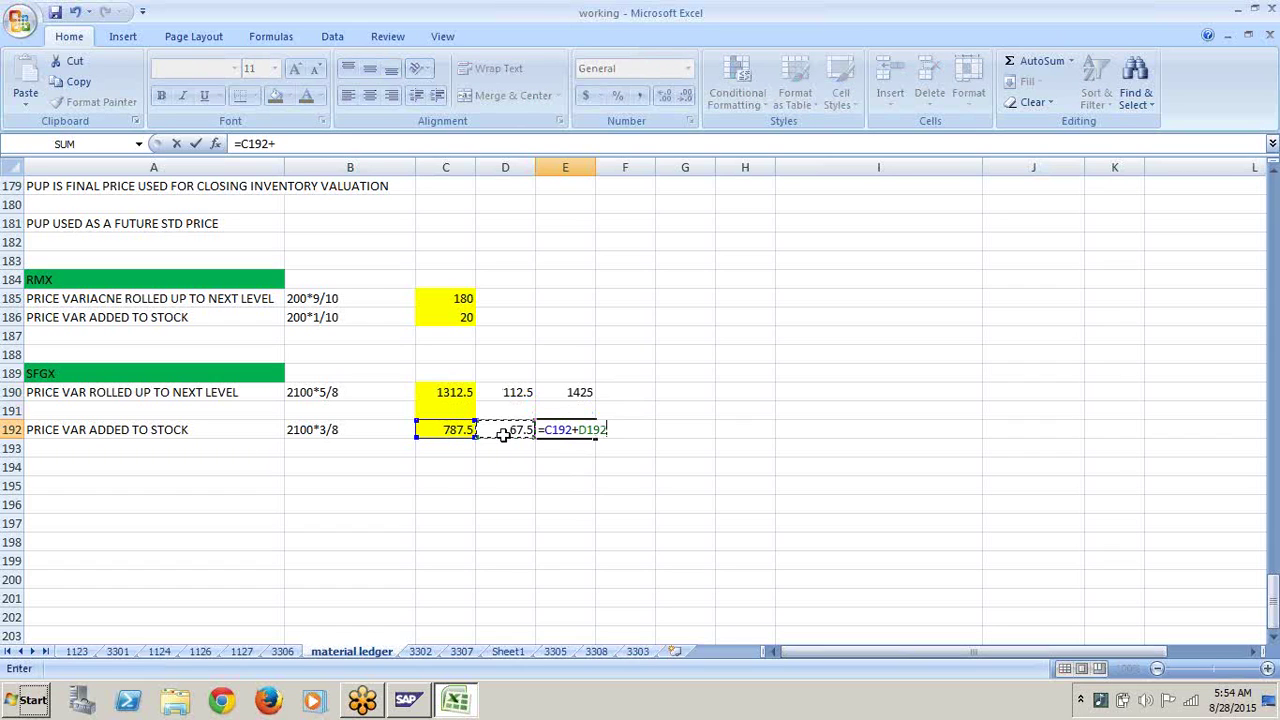
{"action": "key", "text": "Return"}
{"action": "left_click", "coordinate": [668, 466]}
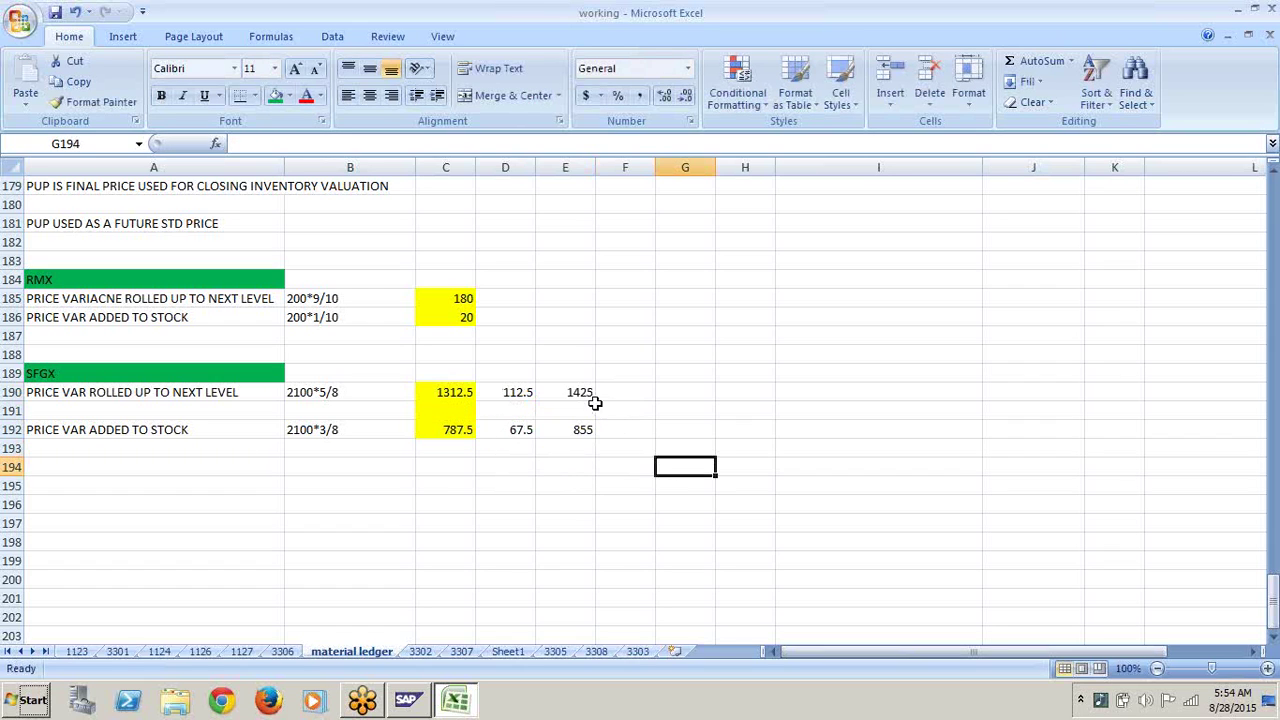
Step: Review how RMX's variance in C185 is split across D190 and D192 and feeds the SFGX totals in E190 and E192
{"action": "left_click", "coordinate": [585, 393]}
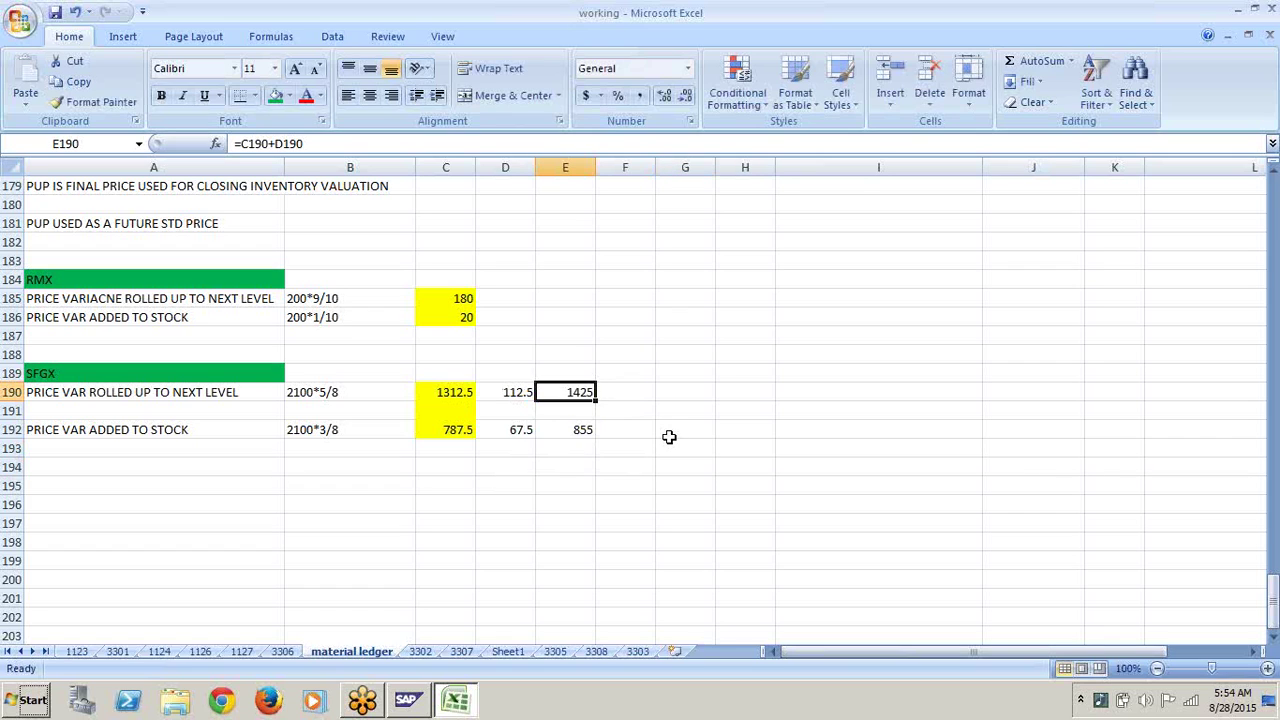
{"action": "left_click", "coordinate": [578, 432]}
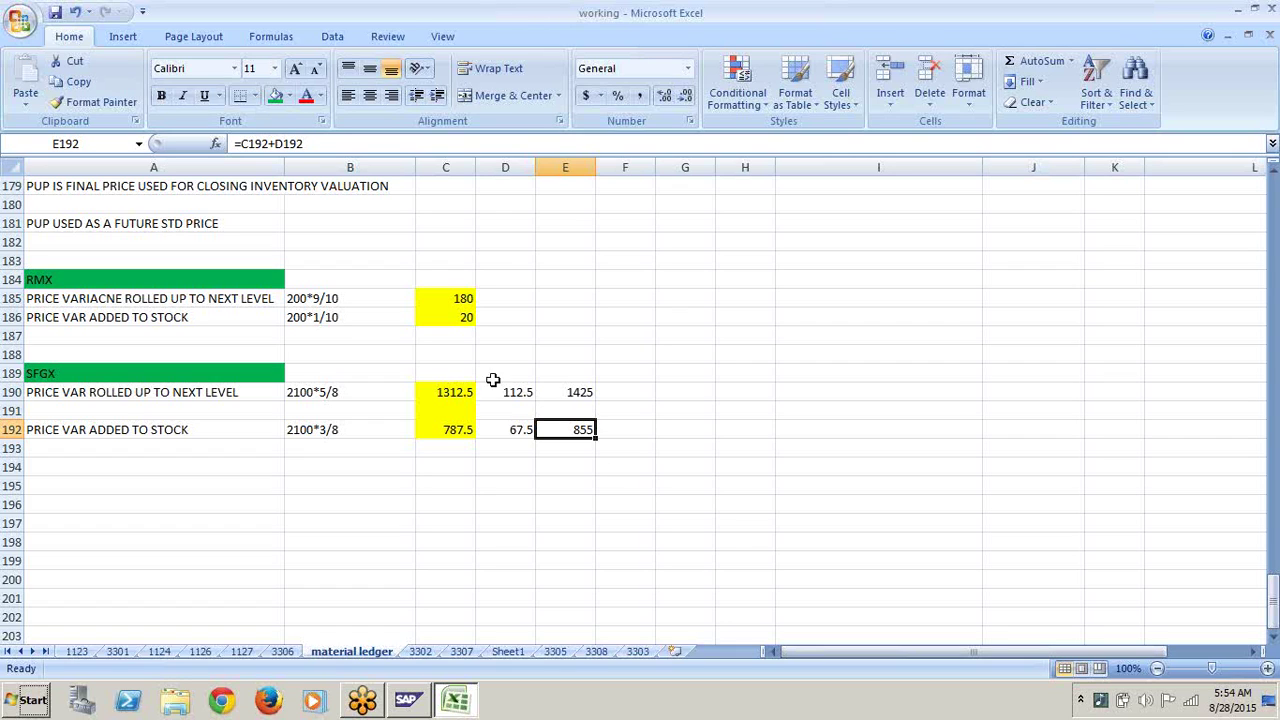
{"action": "left_click", "coordinate": [457, 297]}
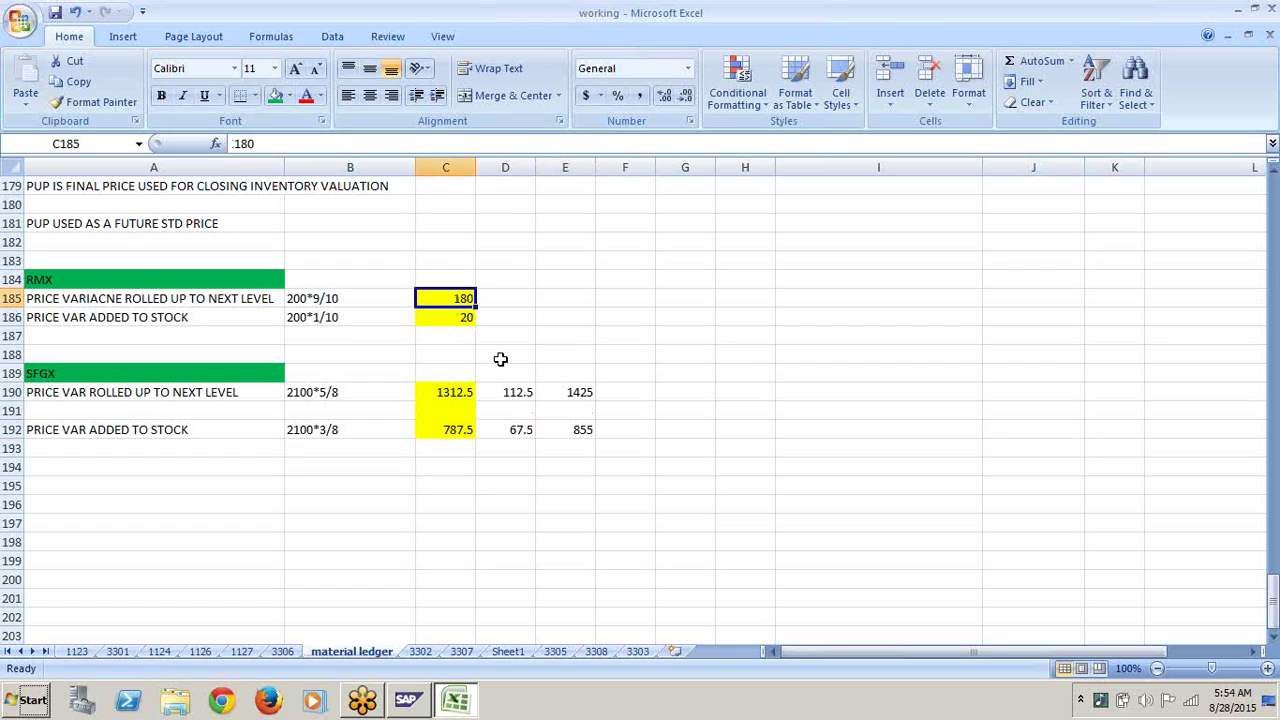
{"action": "left_click", "coordinate": [362, 393]}
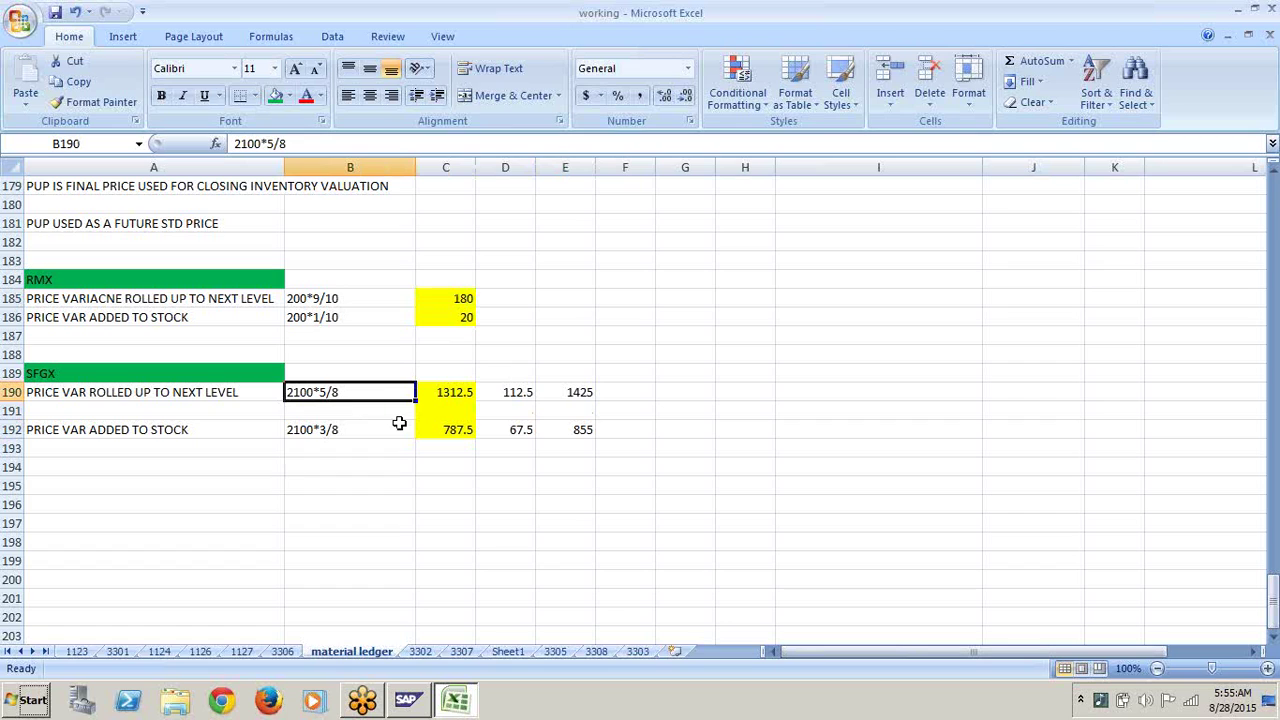
{"action": "left_click", "coordinate": [455, 392]}
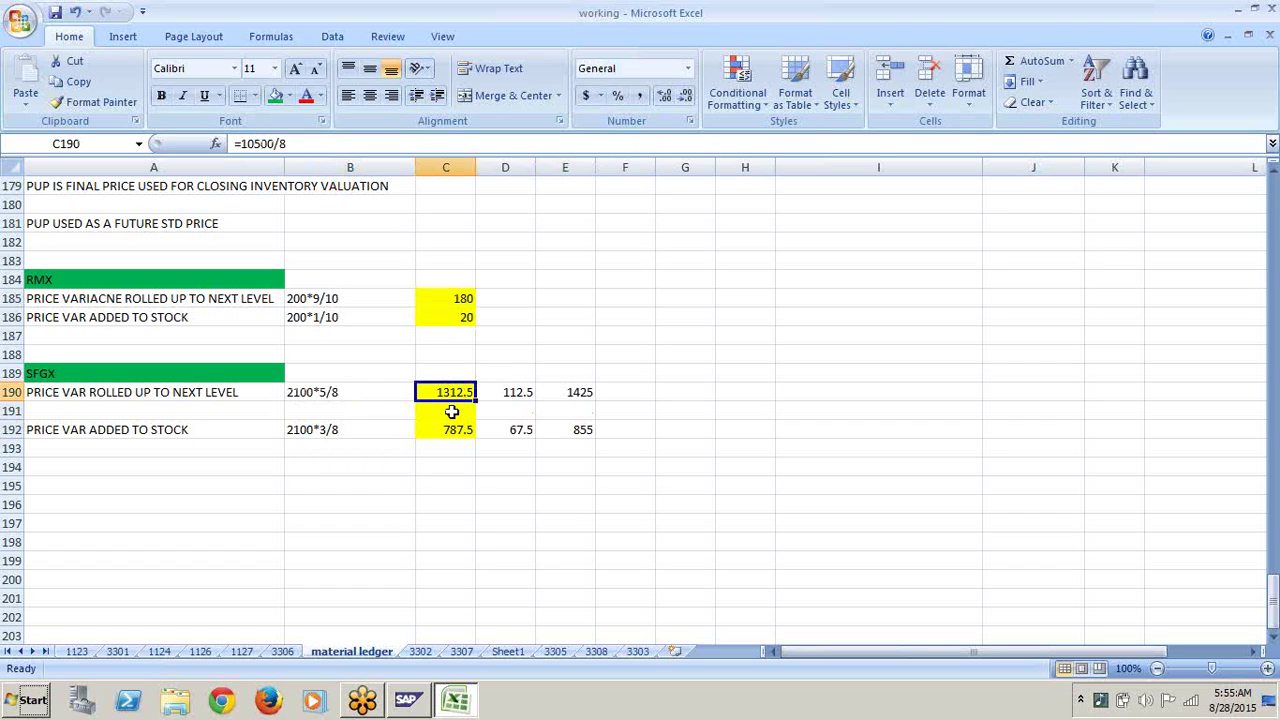
{"action": "left_click", "coordinate": [524, 396]}
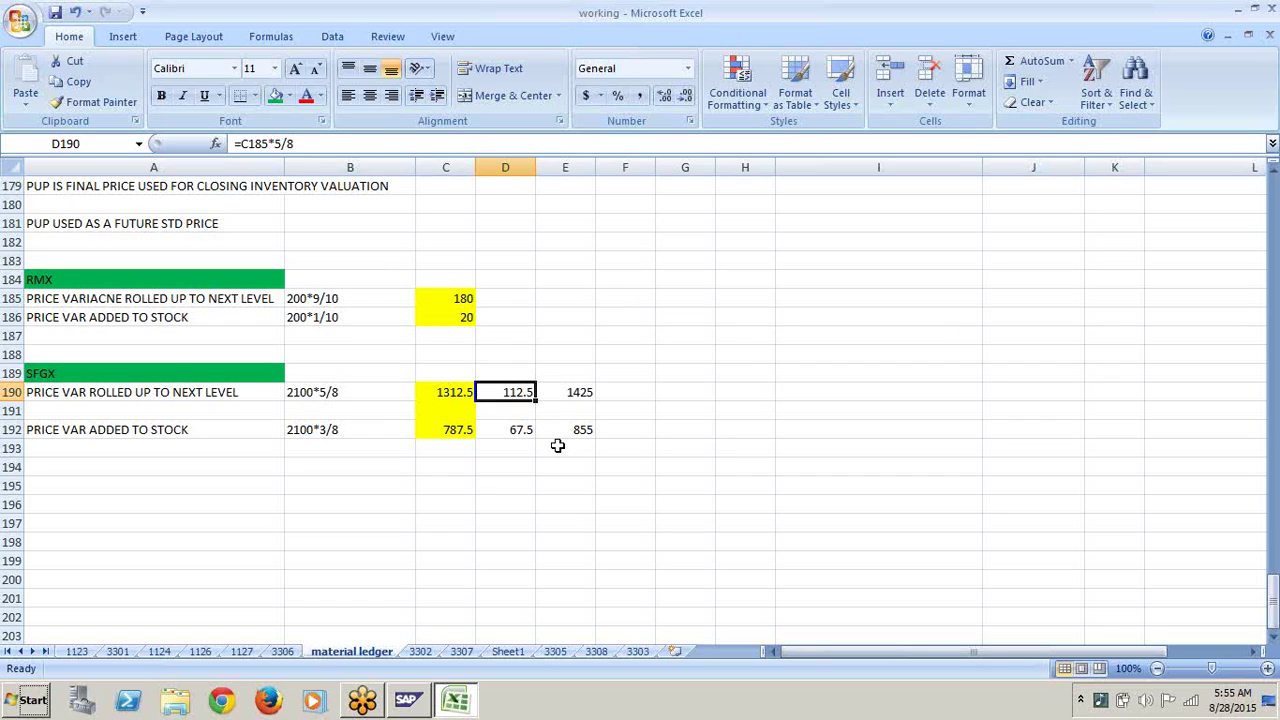
{"action": "left_click", "coordinate": [462, 300]}
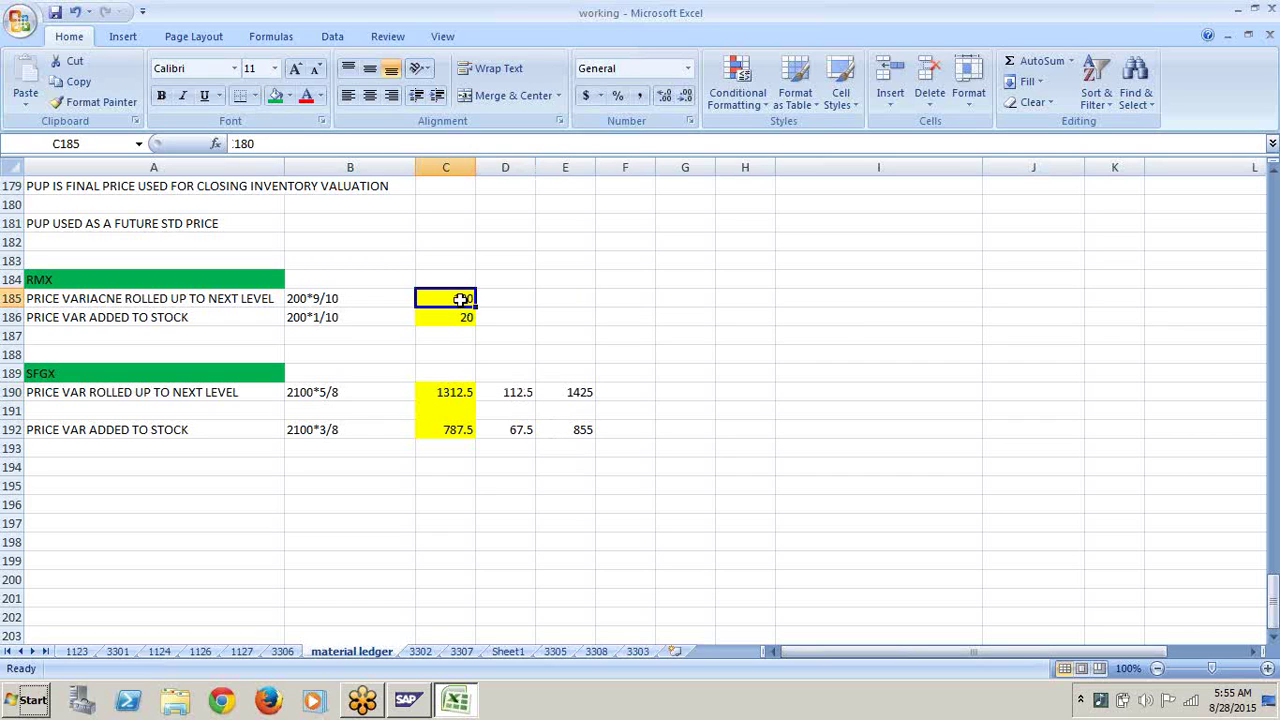
{"action": "left_click", "coordinate": [517, 394]}
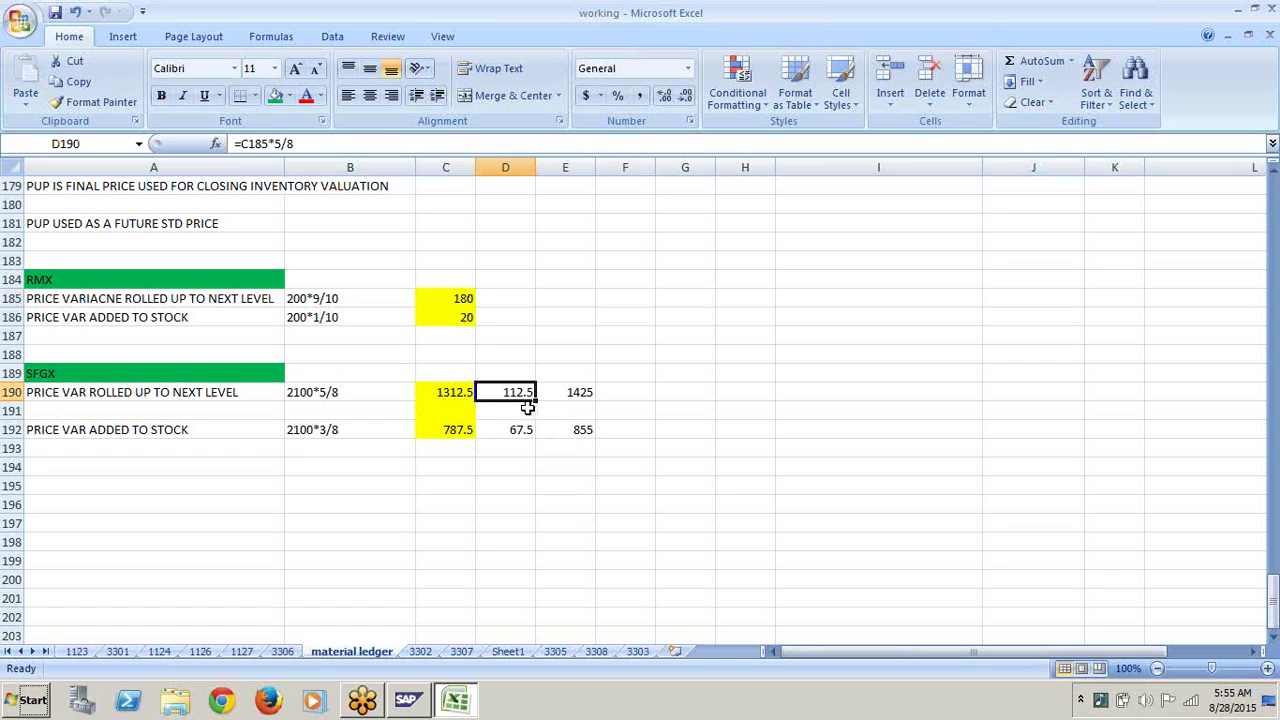
{"action": "left_click", "coordinate": [382, 393]}
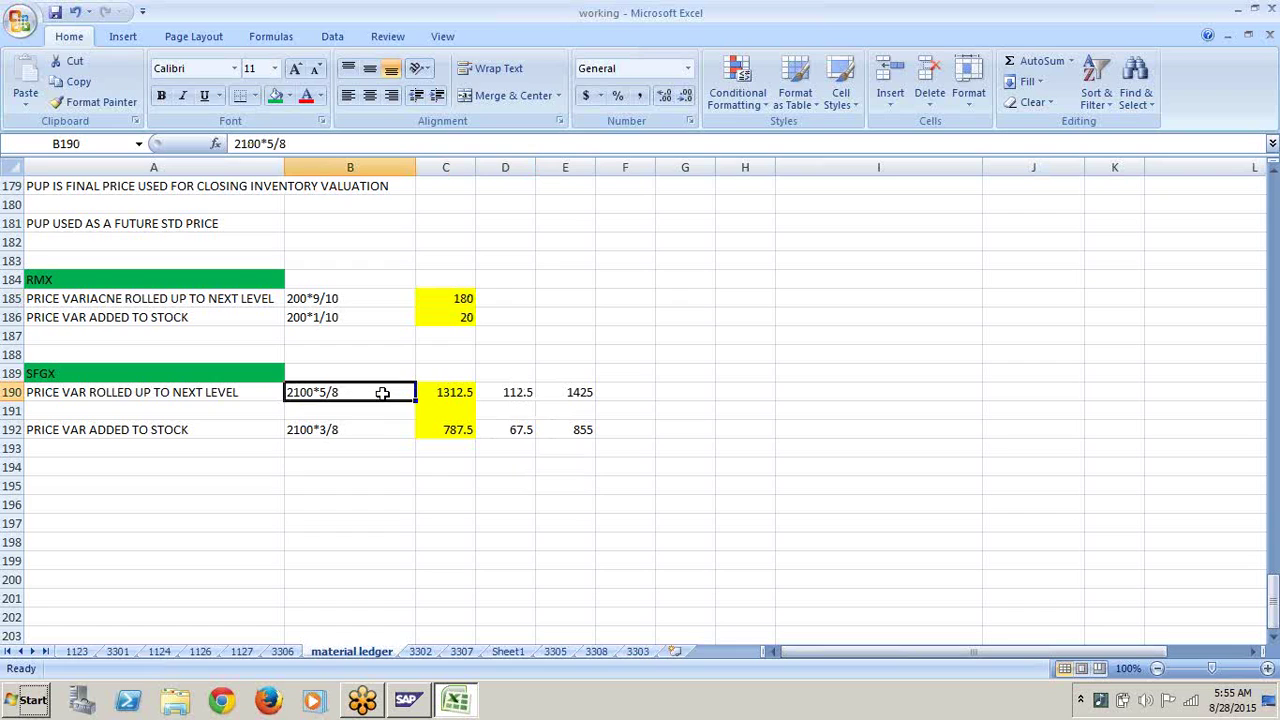
{"action": "left_click", "coordinate": [371, 446]}
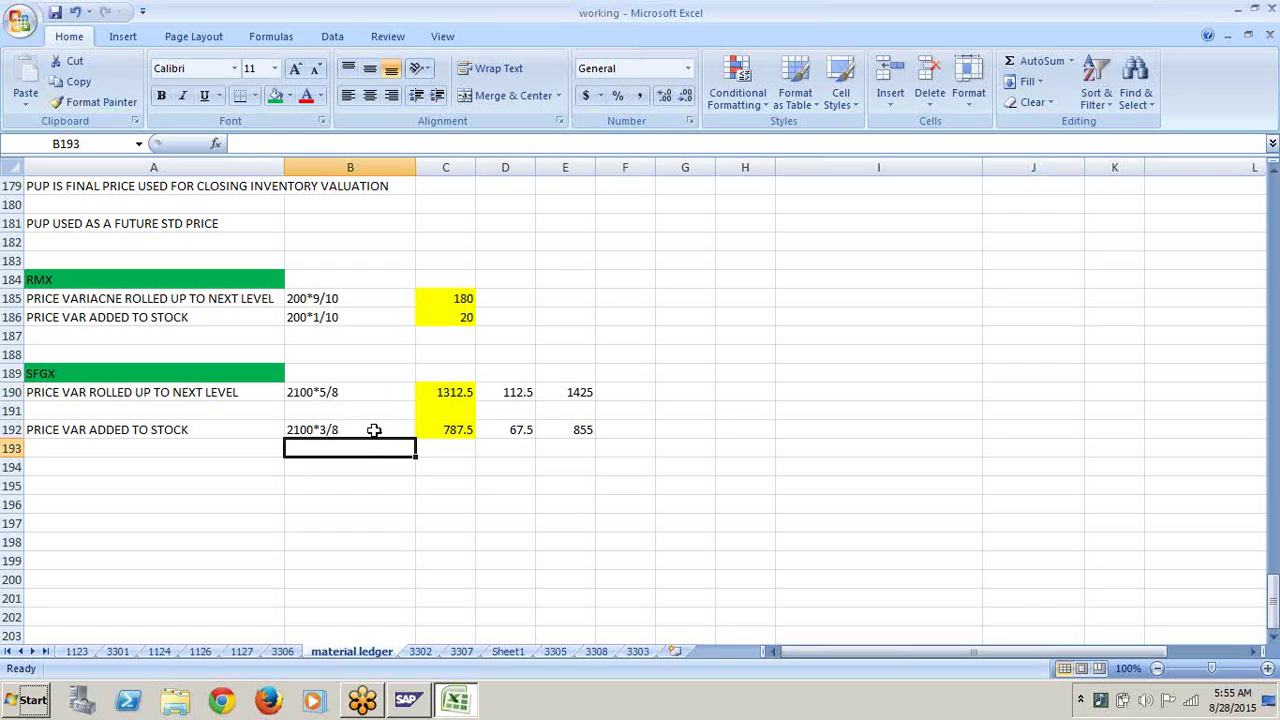
{"action": "left_click", "coordinate": [373, 430]}
{"action": "left_click", "coordinate": [506, 394]}
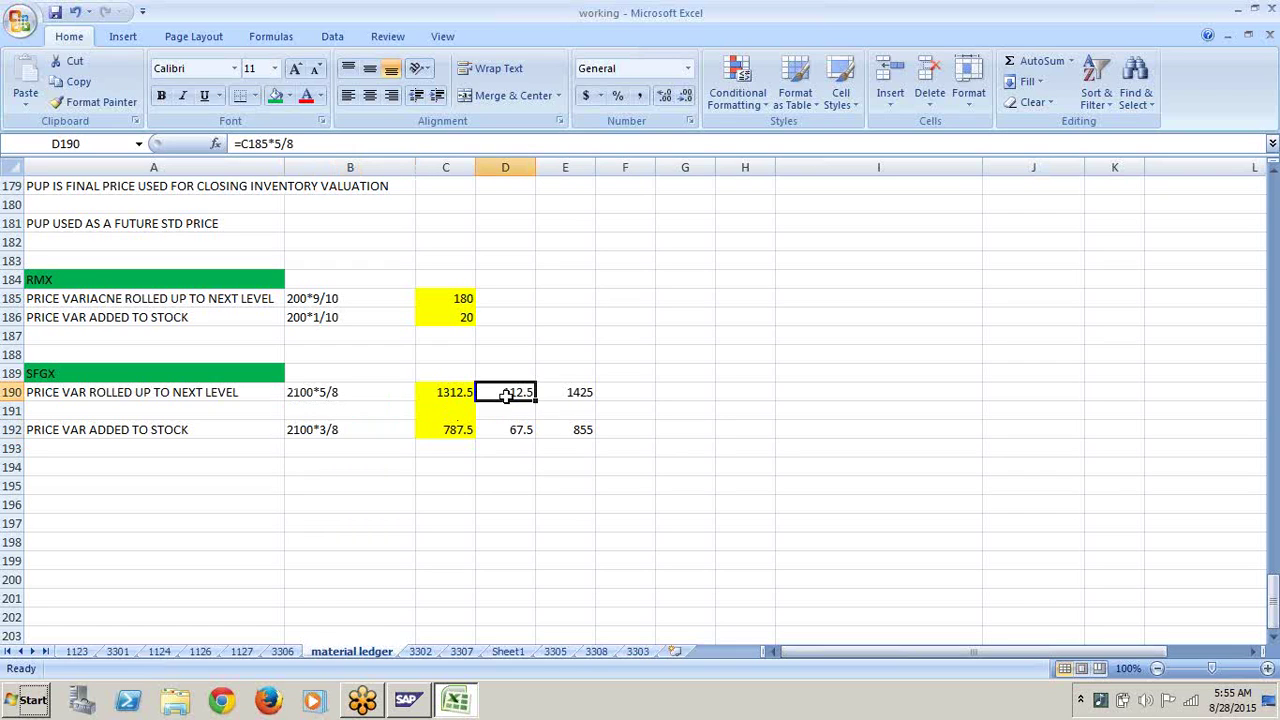
{"action": "left_click", "coordinate": [511, 432]}
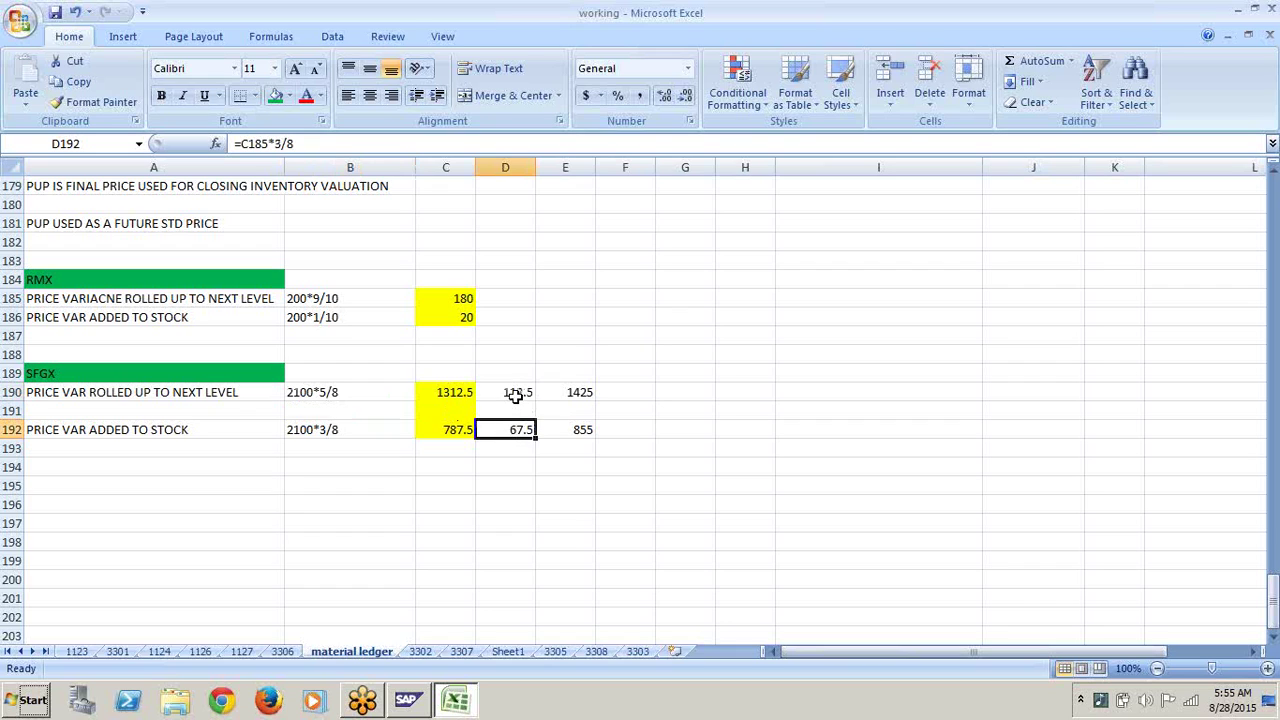
{"action": "left_click", "coordinate": [515, 397]}
{"action": "left_click", "coordinate": [515, 428]}
{"action": "left_click", "coordinate": [514, 394]}
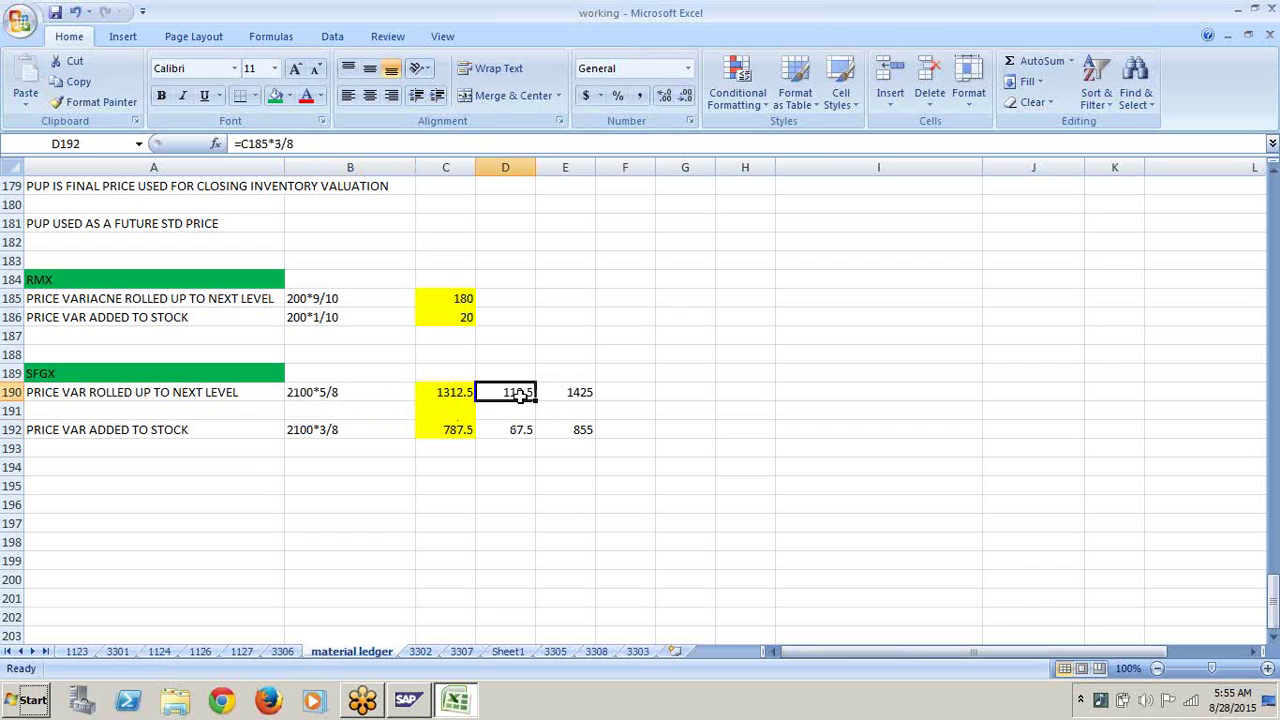
Step: Fill SFGX's total rolled-up variance cell E190 with standard light blue
{"action": "left_click", "coordinate": [578, 396]}
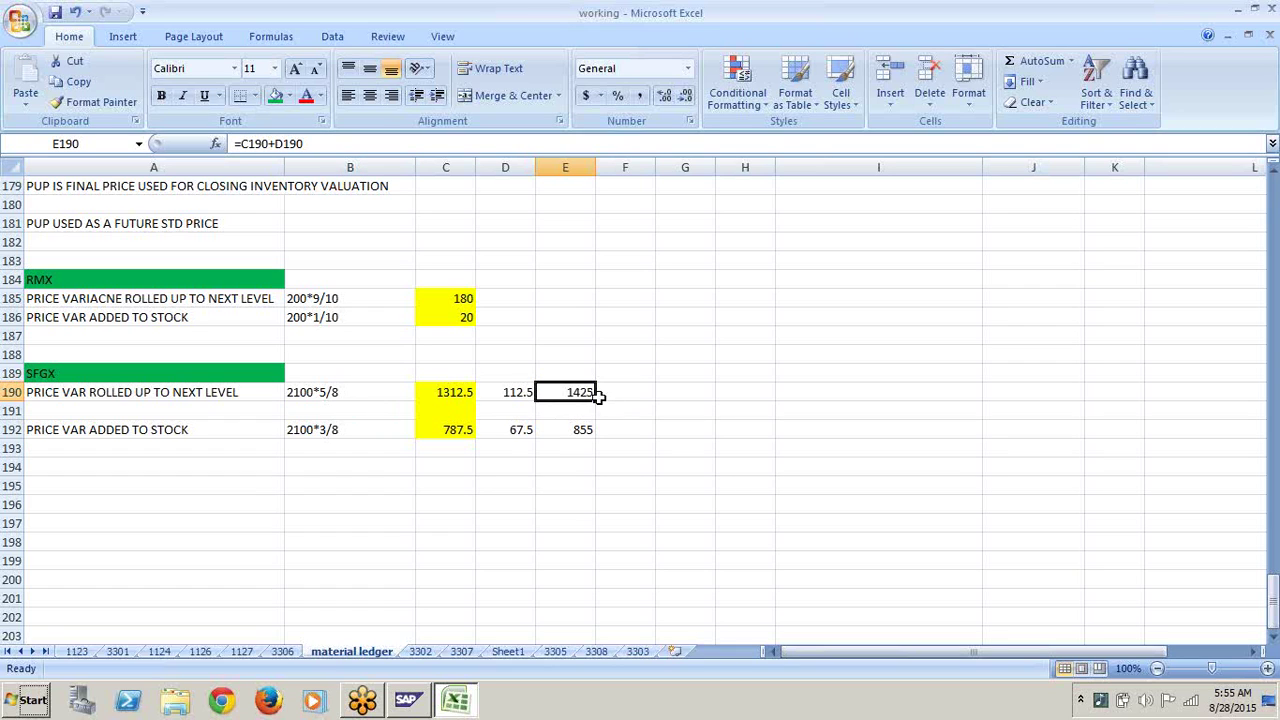
{"action": "left_click", "coordinate": [288, 96]}
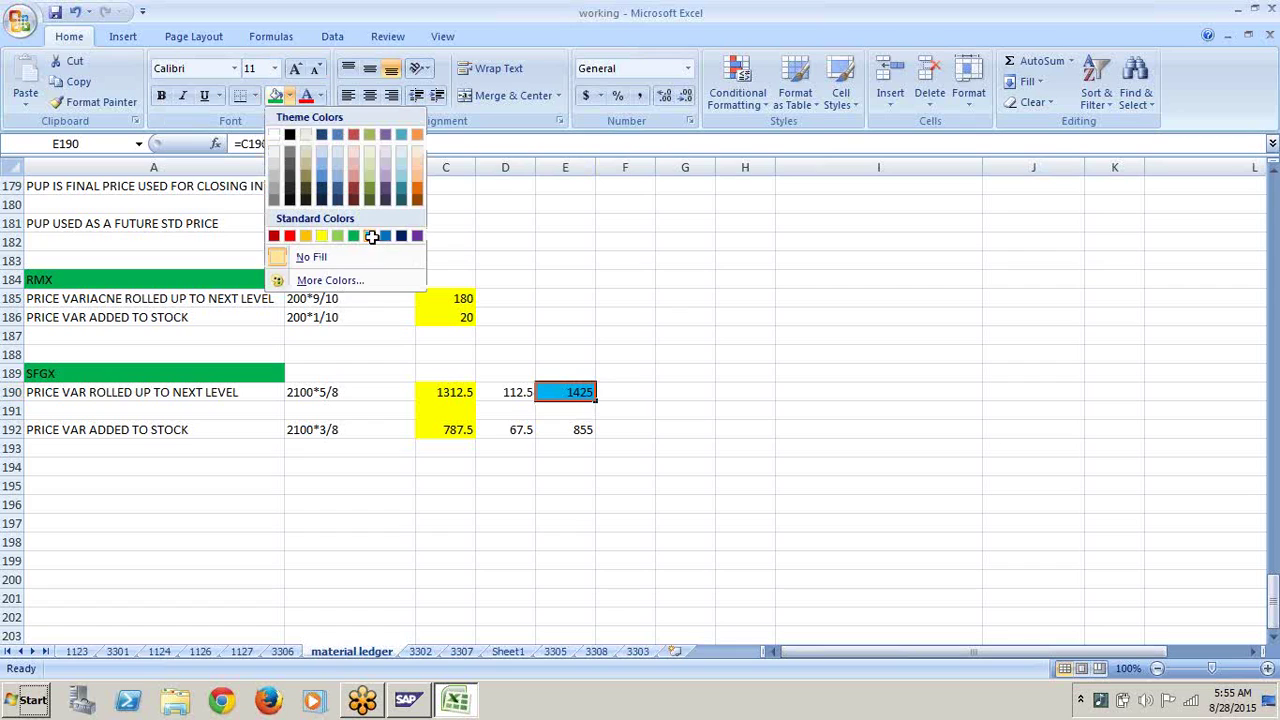
{"action": "left_click", "coordinate": [377, 240]}
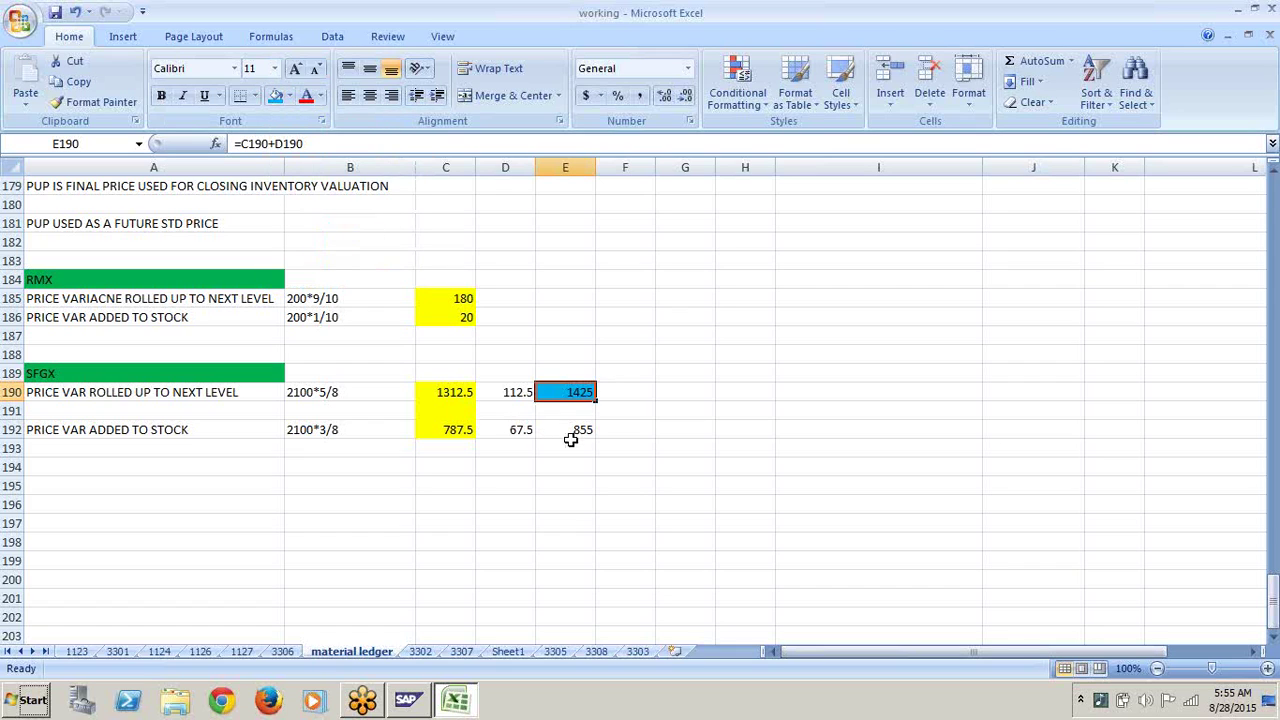
Step: Fill SFGX's total variance added to stock in E192 with standard light blue
{"action": "left_click", "coordinate": [570, 436]}
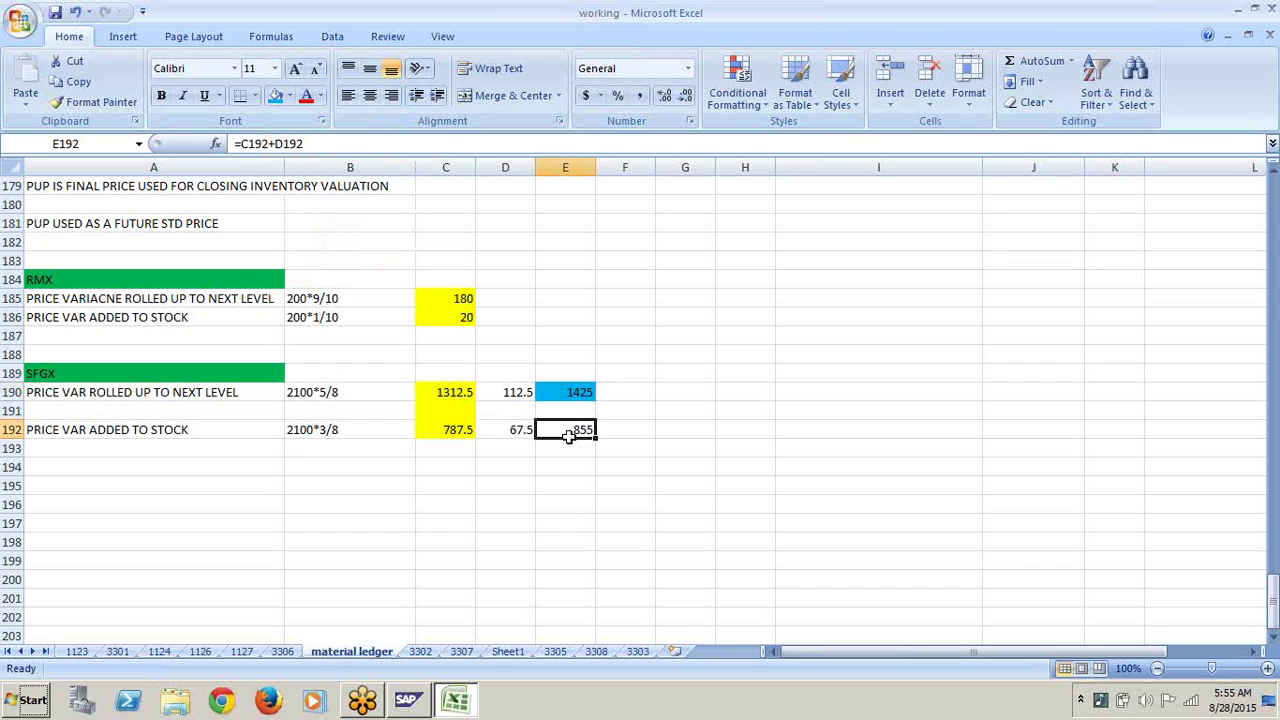
{"action": "left_click", "coordinate": [275, 95]}
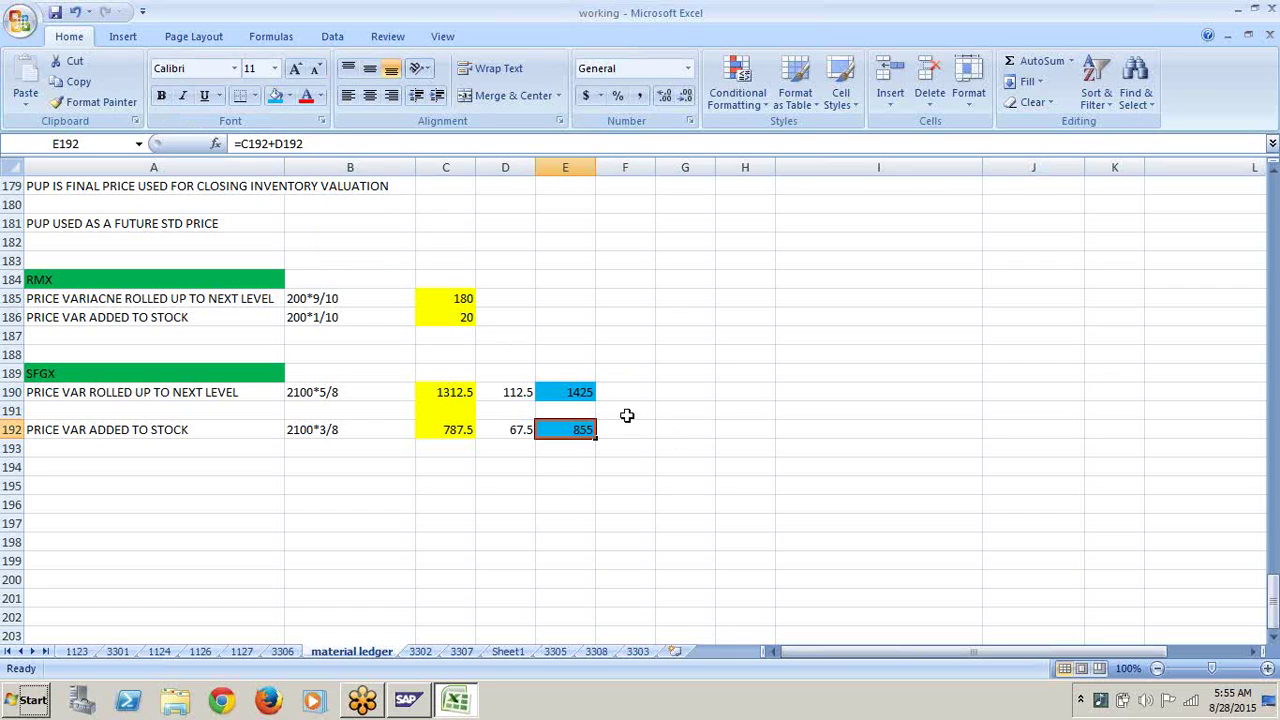
{"action": "left_click", "coordinate": [677, 441]}
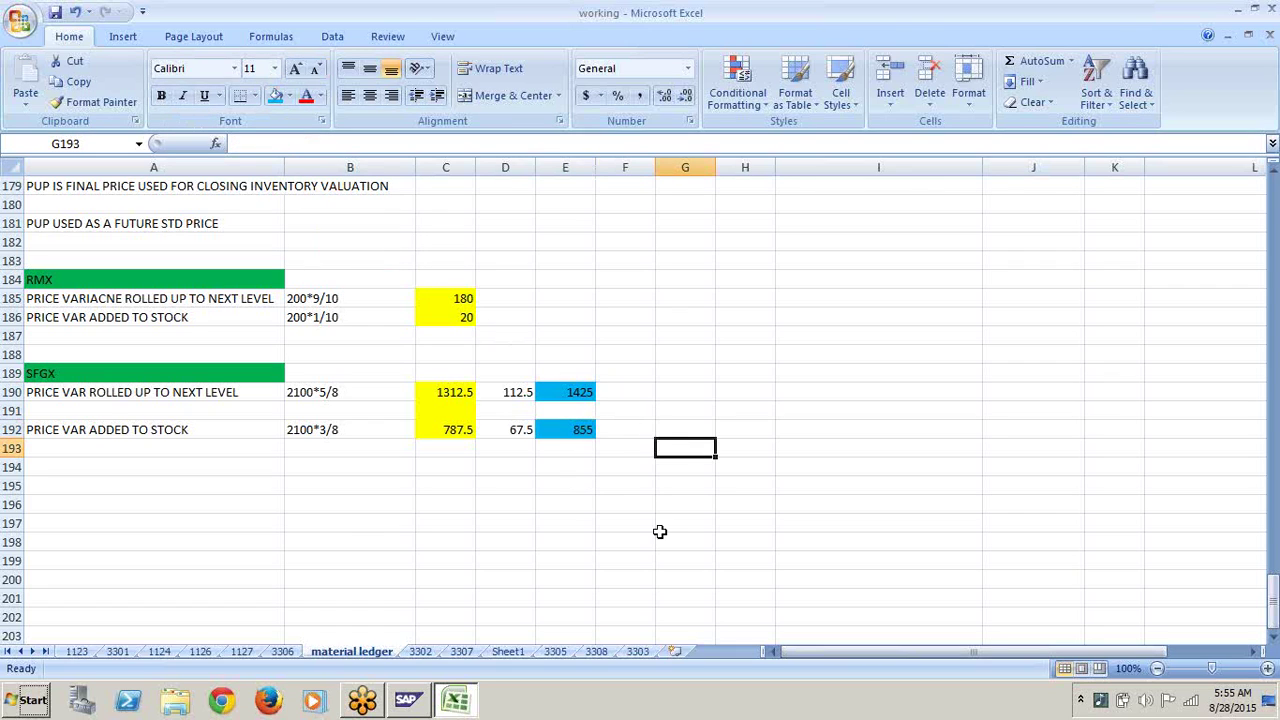
Step: Add the heading FGX in A195 and fill the cell with standard green
{"action": "left_click", "coordinate": [213, 485]}
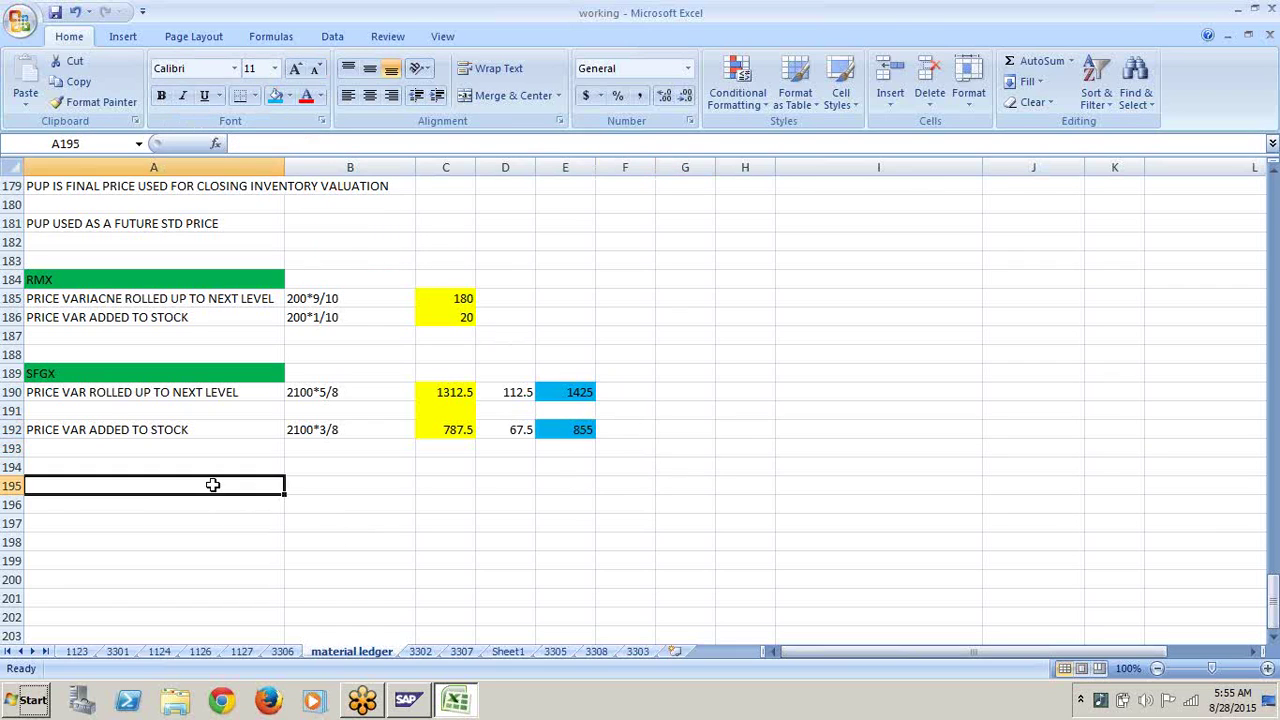
{"action": "type", "text": "FGX"}
{"action": "left_click", "coordinate": [337, 540]}
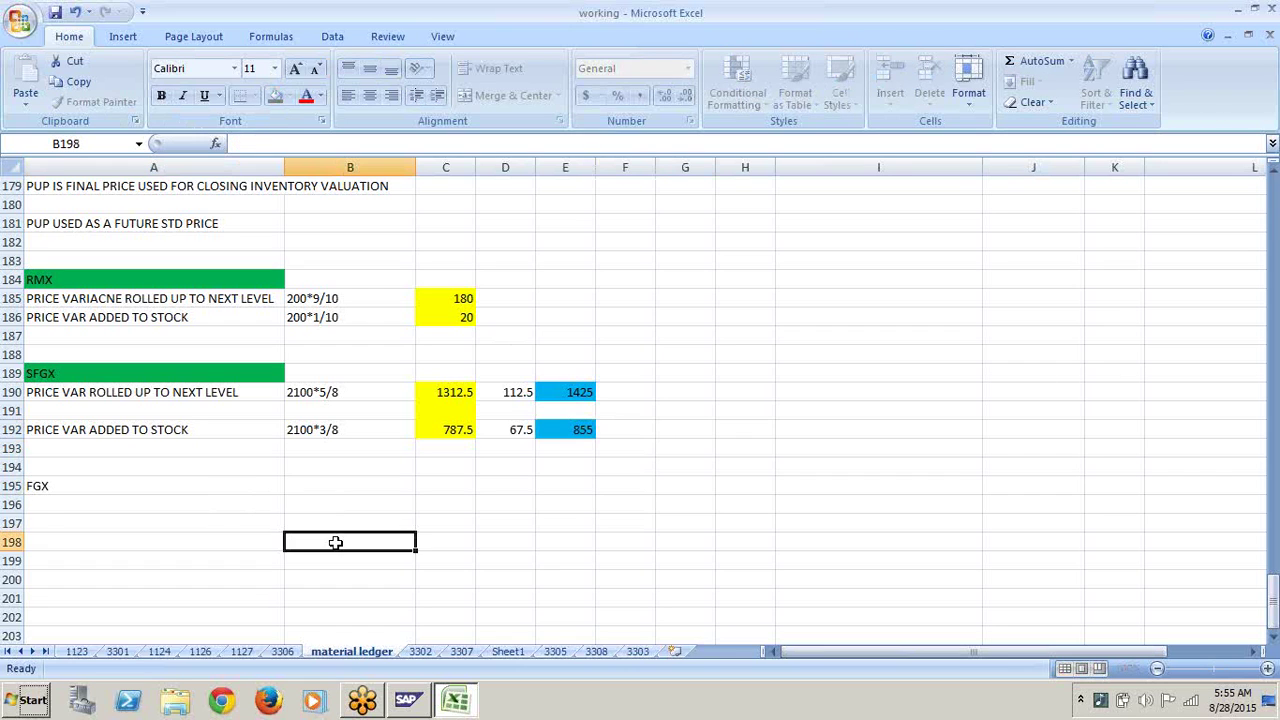
{"action": "left_click", "coordinate": [257, 484]}
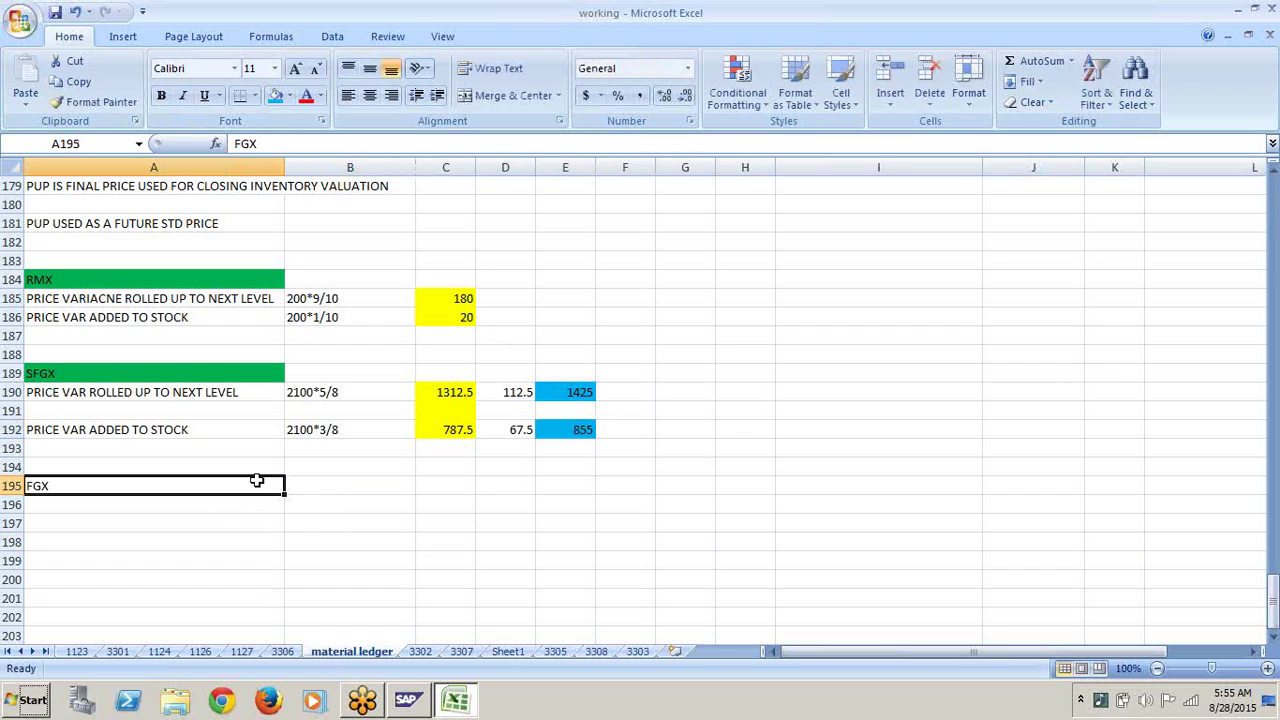
{"action": "left_click", "coordinate": [290, 97]}
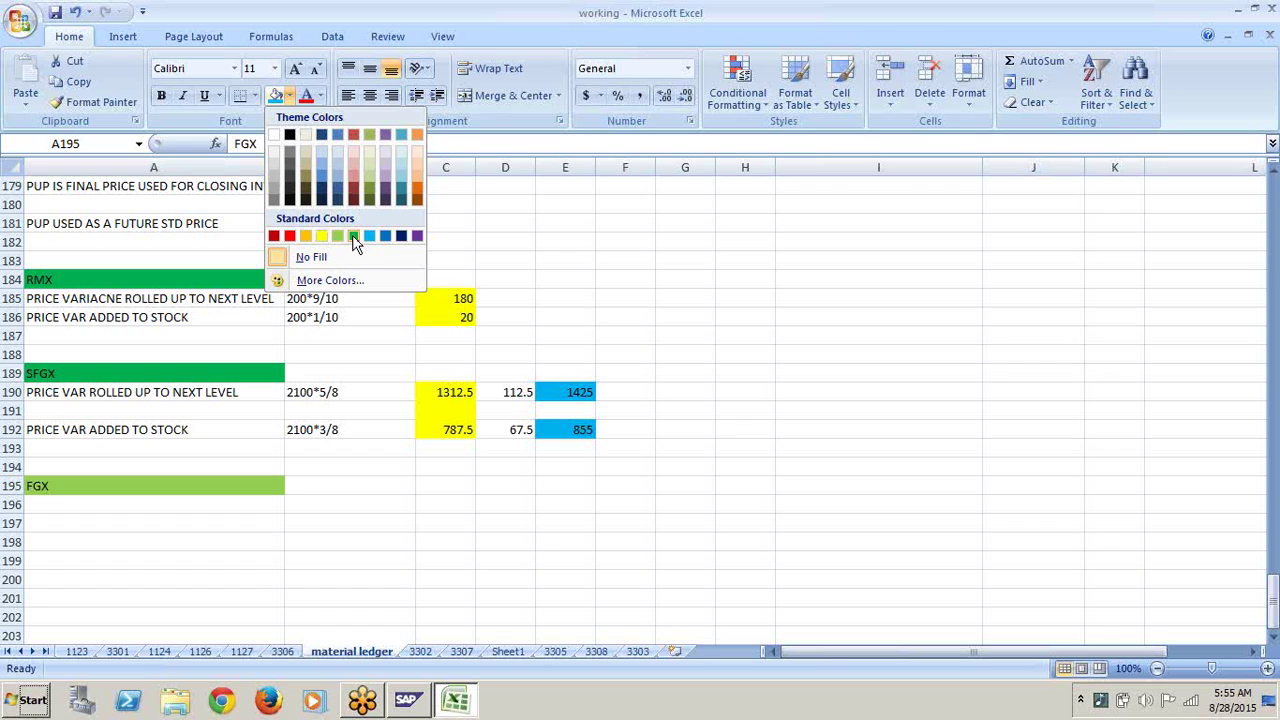
{"action": "left_click", "coordinate": [352, 236]}
Step: Copy FGX's rolled-up and added-to-stock price variance rows from I150:K151 to A197 under the FGX heading
{"action": "left_click", "coordinate": [366, 550]}
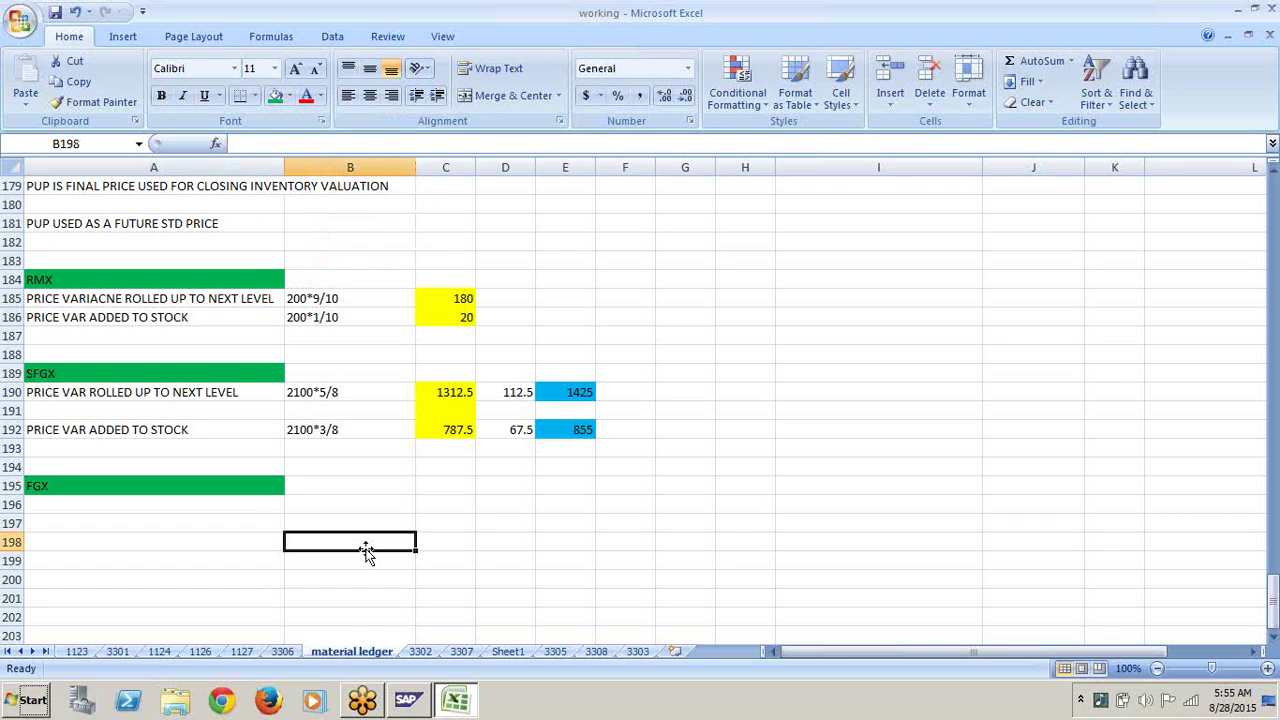
{"action": "key", "text": "Up"}
{"action": "key", "text": "Up"}
{"action": "key", "text": "Up"}
{"action": "key", "text": "Up"}
{"action": "key", "text": "Up"}
{"action": "key", "text": "Up"}
{"action": "key", "text": "Up"}
{"action": "key", "text": "Up"}
{"action": "key", "text": "Up"}
{"action": "key", "text": "Up"}
{"action": "key", "text": "Up"}
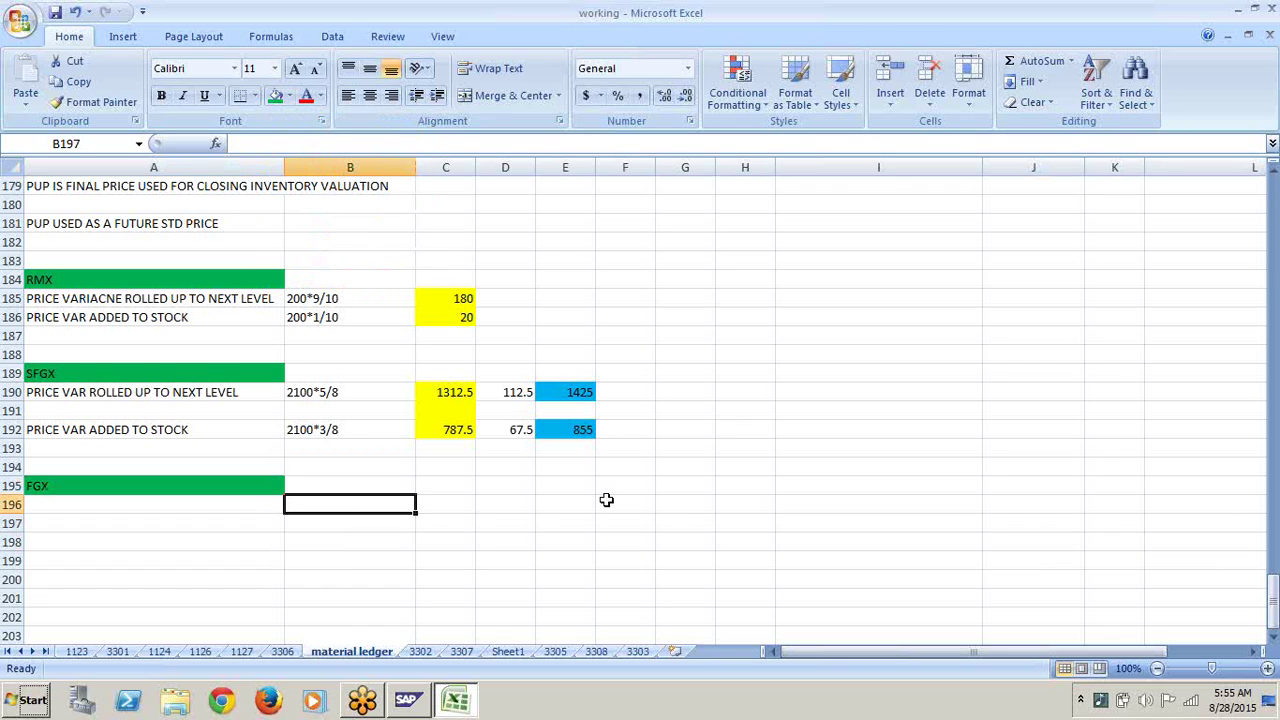
{"action": "key", "text": "Up"}
{"action": "key", "text": "Up"}
{"action": "key", "text": "Up"}
{"action": "key", "text": "Up"}
{"action": "key", "text": "Up"}
{"action": "key", "text": "Up"}
{"action": "key", "text": "Up"}
{"action": "key", "text": "Up"}
{"action": "key", "text": "Up"}
{"action": "key", "text": "Up"}
{"action": "key", "text": "Up"}
{"action": "key", "text": "Up"}
{"action": "key", "text": "Up"}
{"action": "key", "text": "Up"}
{"action": "key", "text": "Up"}
{"action": "key", "text": "Up"}
{"action": "key", "text": "Up"}
{"action": "key", "text": "Up"}
{"action": "key", "text": "Up"}
{"action": "key", "text": "Up"}
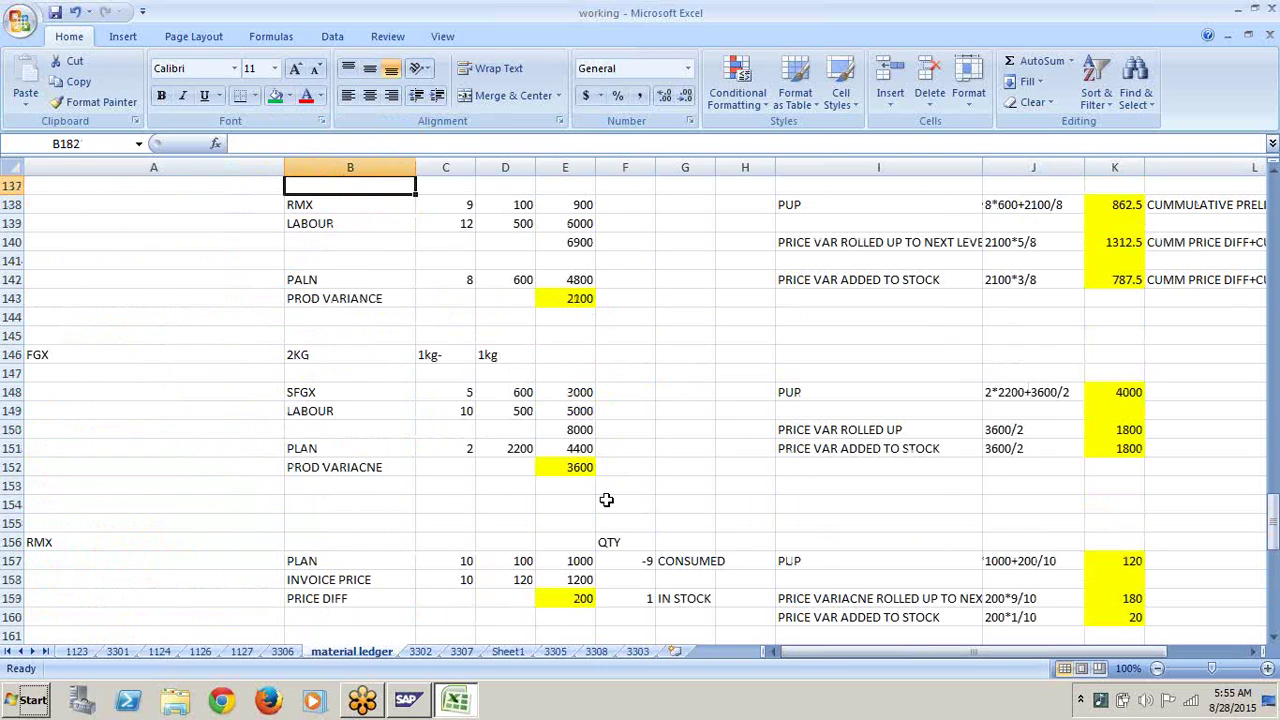
{"action": "left_click", "coordinate": [916, 429]}
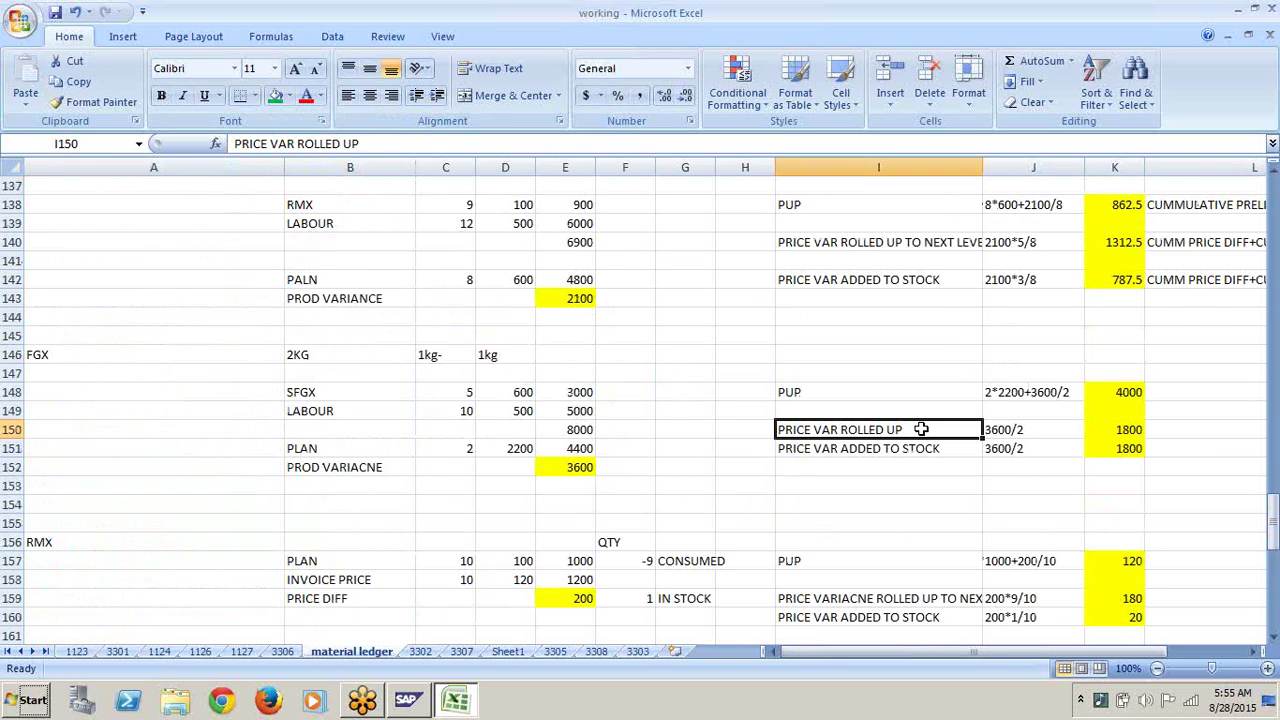
{"action": "key", "text": "shift+Right"}
{"action": "key", "text": "shift+Down"}
{"action": "key", "text": "ctrl+c"}
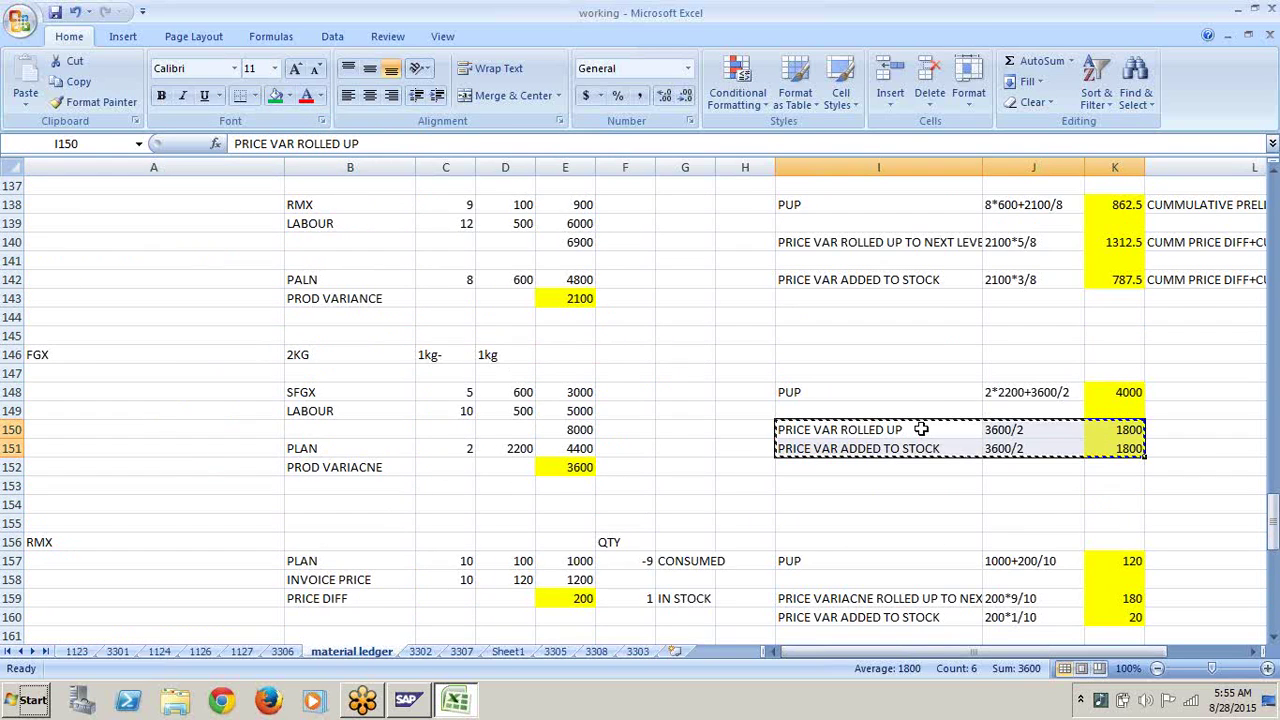
{"action": "left_click", "coordinate": [732, 514]}
{"action": "key", "text": "Down"}
{"action": "key", "text": "Down"}
{"action": "key", "text": "Down"}
{"action": "key", "text": "Down"}
{"action": "key", "text": "Down"}
{"action": "key", "text": "Down"}
{"action": "key", "text": "Down"}
{"action": "key", "text": "Down"}
{"action": "key", "text": "Down"}
{"action": "key", "text": "Down"}
{"action": "key", "text": "Down"}
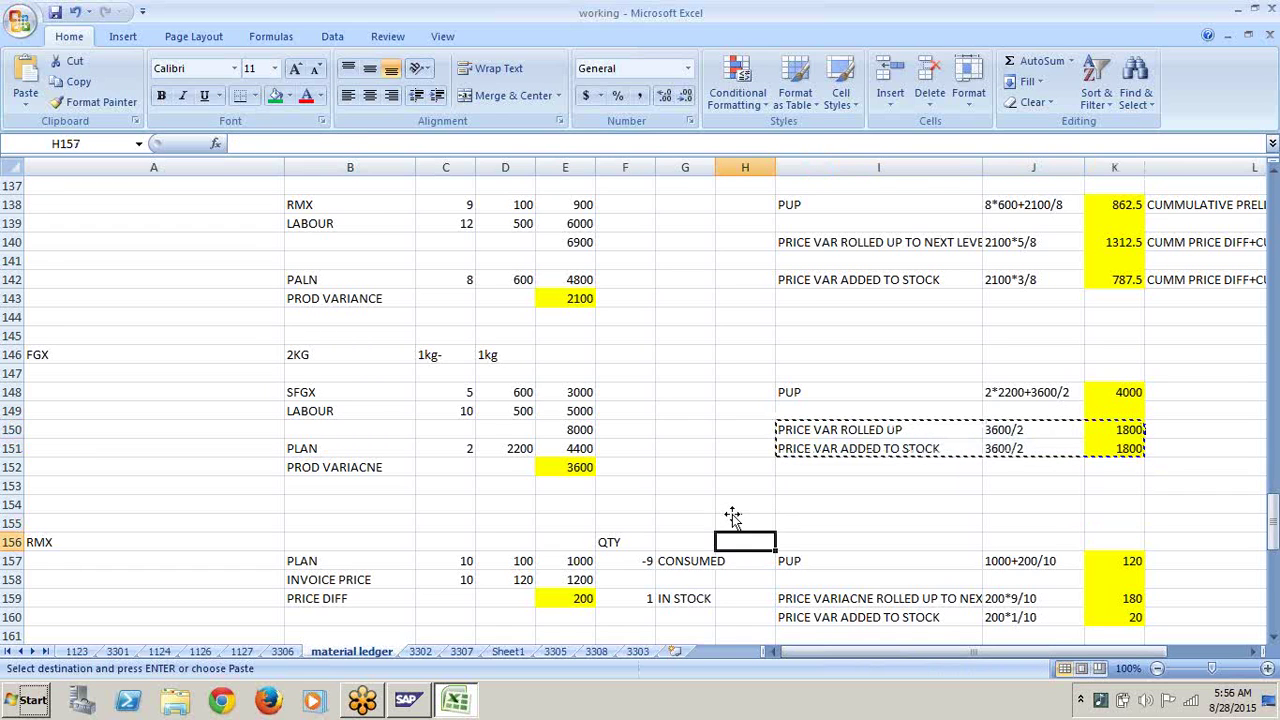
{"action": "key", "text": "Down"}
{"action": "key", "text": "Down"}
{"action": "key", "text": "Down"}
{"action": "key", "text": "Down"}
{"action": "key", "text": "Down"}
{"action": "key", "text": "Down"}
{"action": "key", "text": "Down"}
{"action": "key", "text": "Down"}
{"action": "key", "text": "Down"}
{"action": "key", "text": "Down"}
{"action": "key", "text": "Down"}
{"action": "key", "text": "Down"}
{"action": "key", "text": "Down"}
{"action": "key", "text": "Down"}
{"action": "key", "text": "Down"}
{"action": "key", "text": "Down"}
{"action": "key", "text": "Down"}
{"action": "key", "text": "Down"}
{"action": "key", "text": "Down"}
{"action": "key", "text": "Down"}
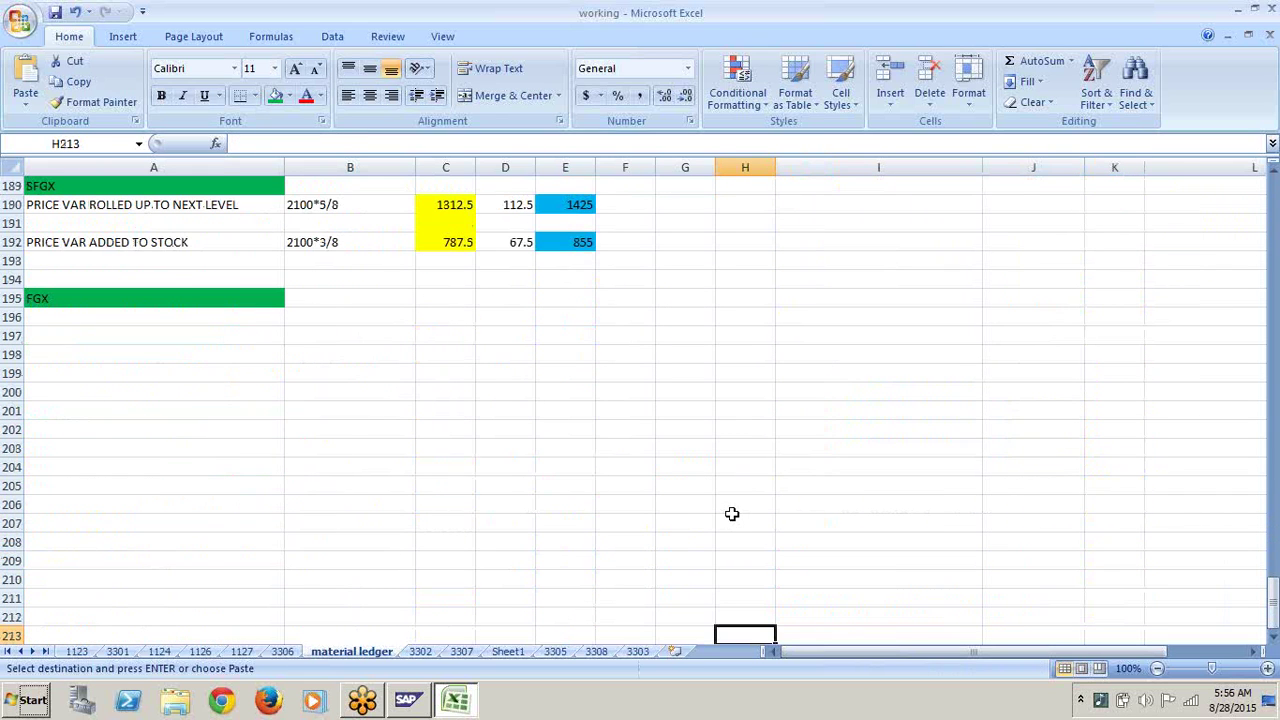
{"action": "left_click", "coordinate": [250, 337]}
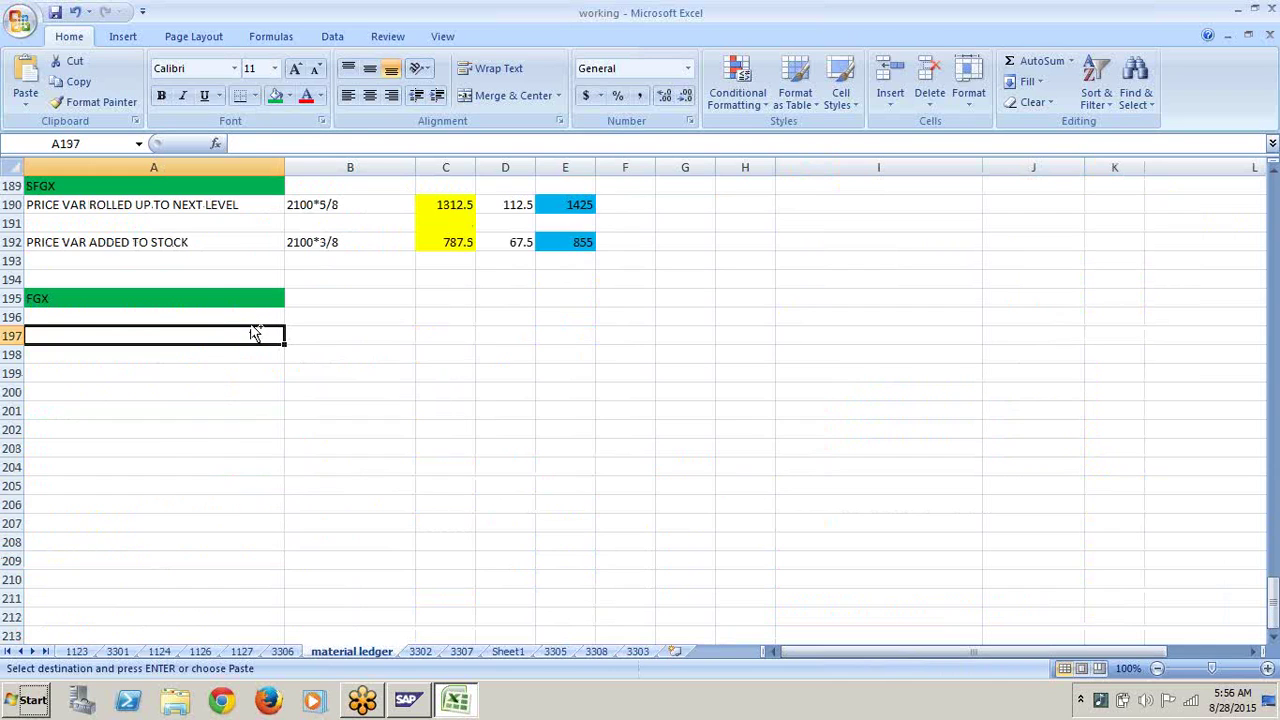
{"action": "key", "text": "ctrl+v"}
{"action": "left_click", "coordinate": [457, 500]}
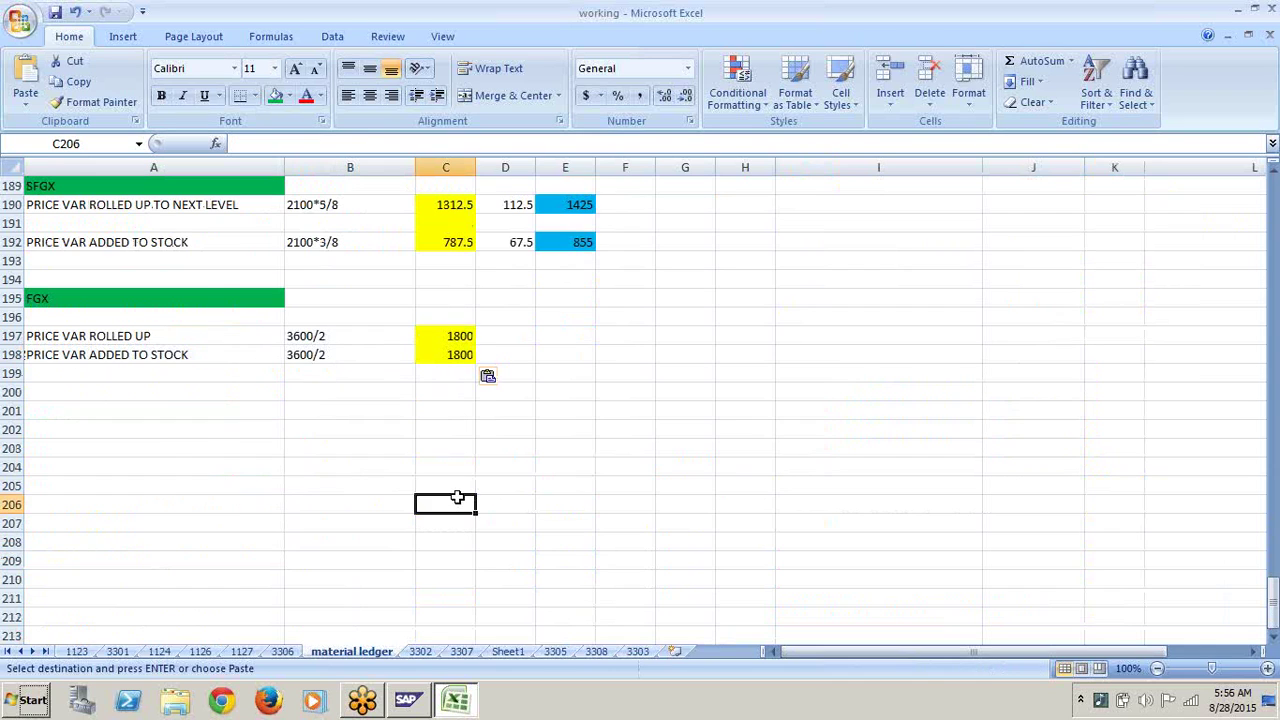
Step: Calculate the share of SFGX's rolled-up variance that FGX rolls up in D197 with the formula =E190/2
{"action": "left_click", "coordinate": [590, 207]}
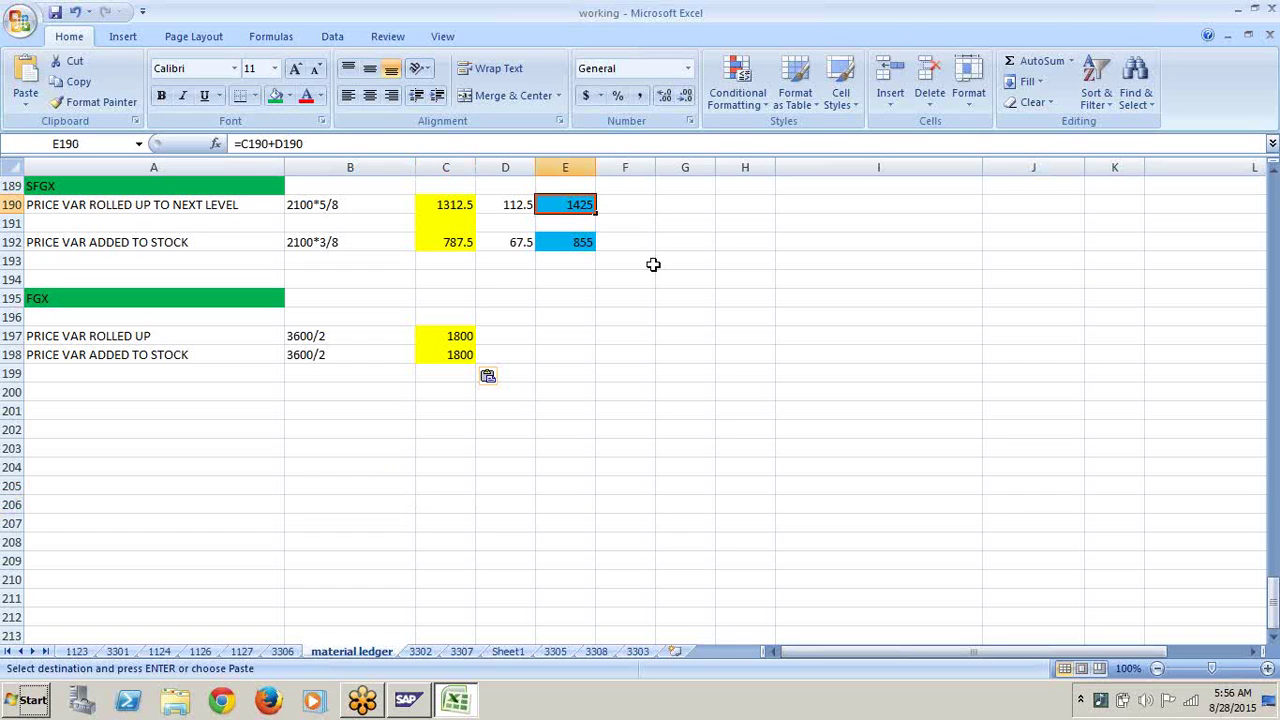
{"action": "left_click", "coordinate": [503, 336]}
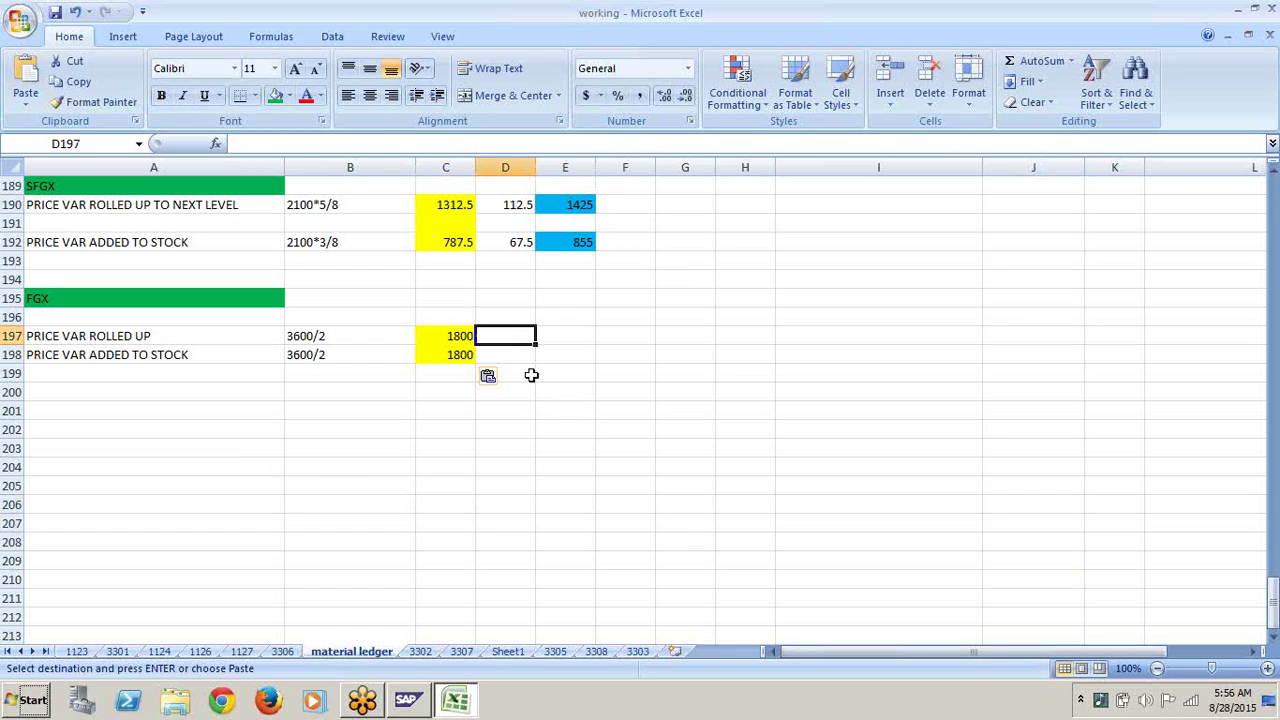
{"action": "left_click", "coordinate": [583, 205]}
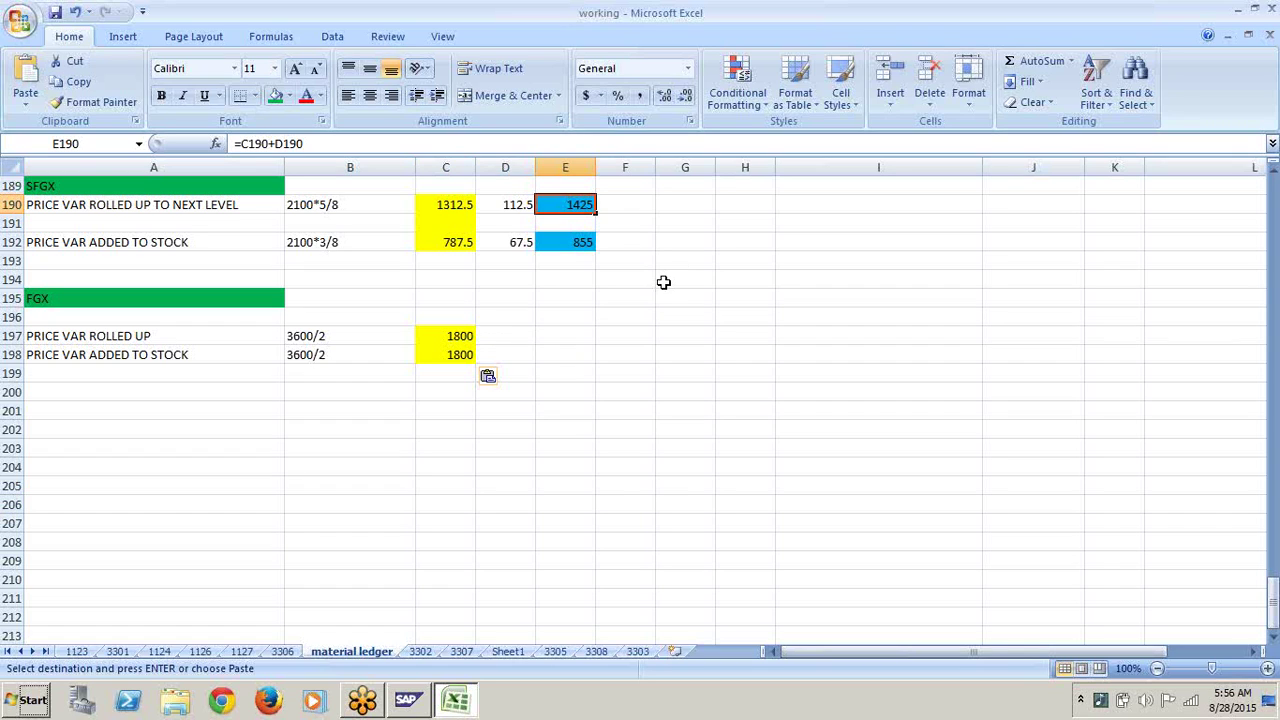
{"action": "left_click", "coordinate": [515, 334]}
{"action": "type", "text": "="}
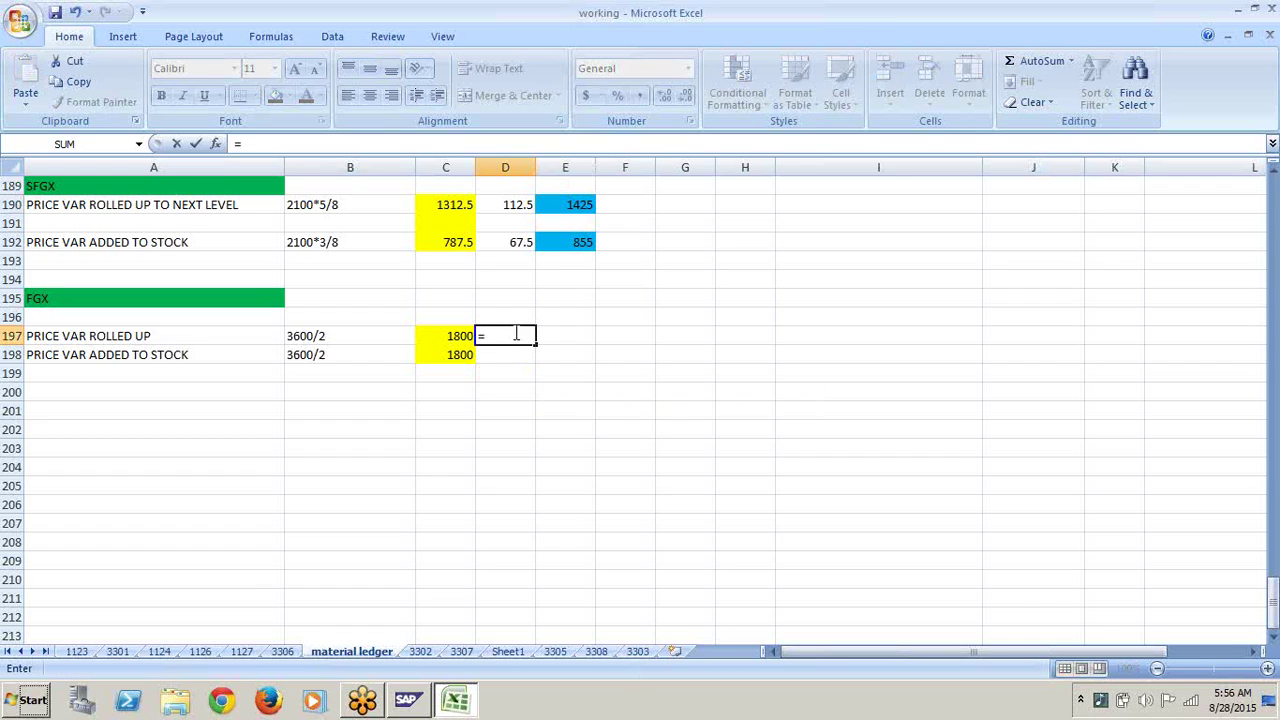
{"action": "left_click", "coordinate": [578, 205]}
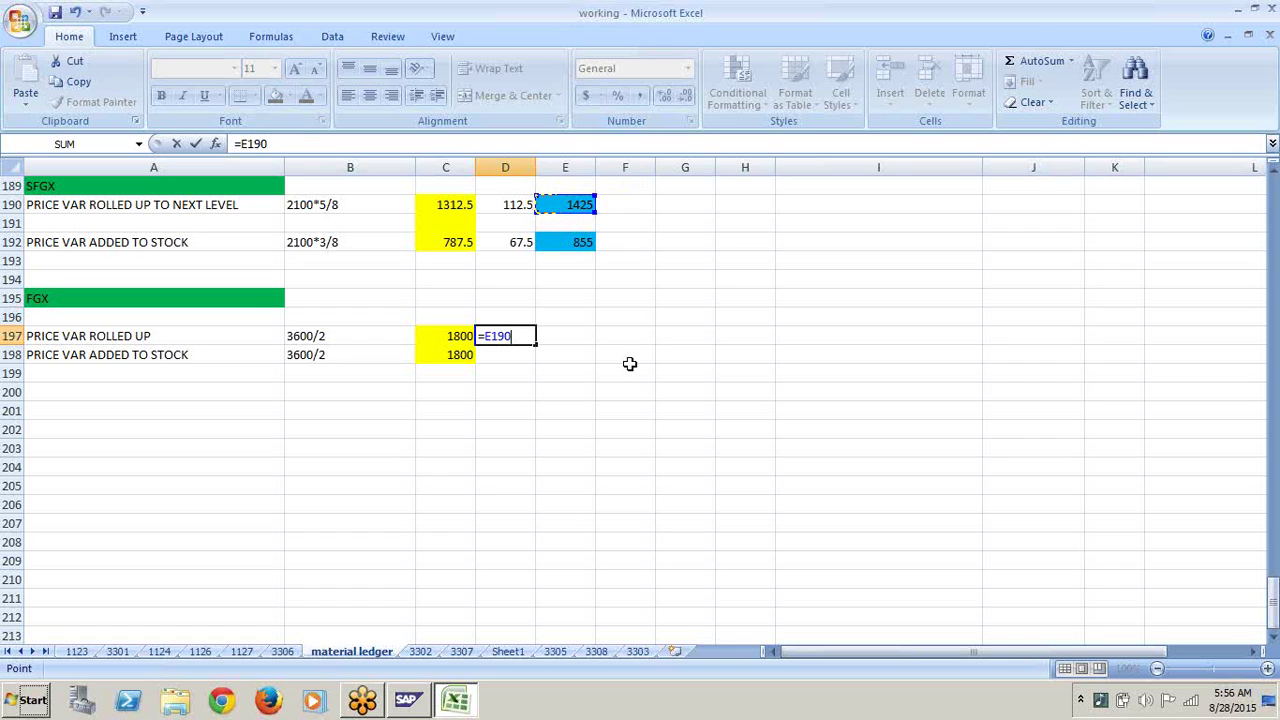
{"action": "key", "text": "Return"}
Step: Calculate the share of SFGX's rolled-up variance added to FGX stock in D198 with the formula =E190/2
{"action": "type", "text": "="}
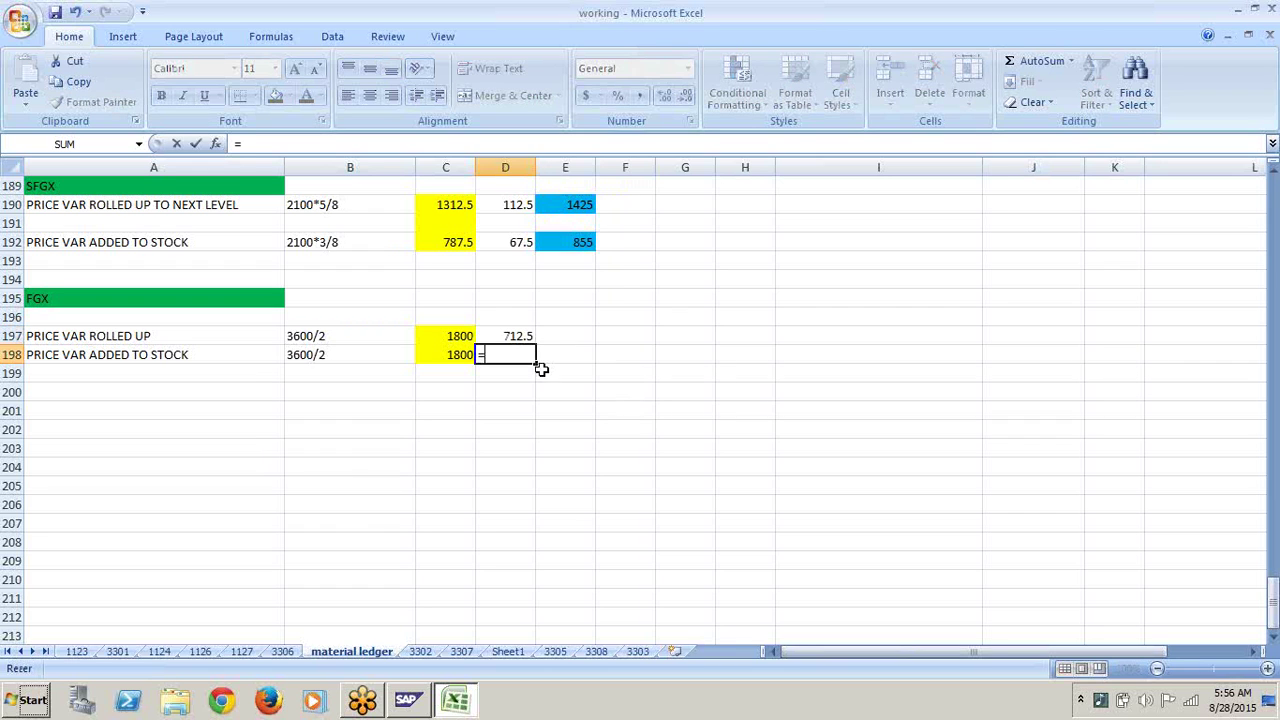
{"action": "left_click", "coordinate": [567, 206]}
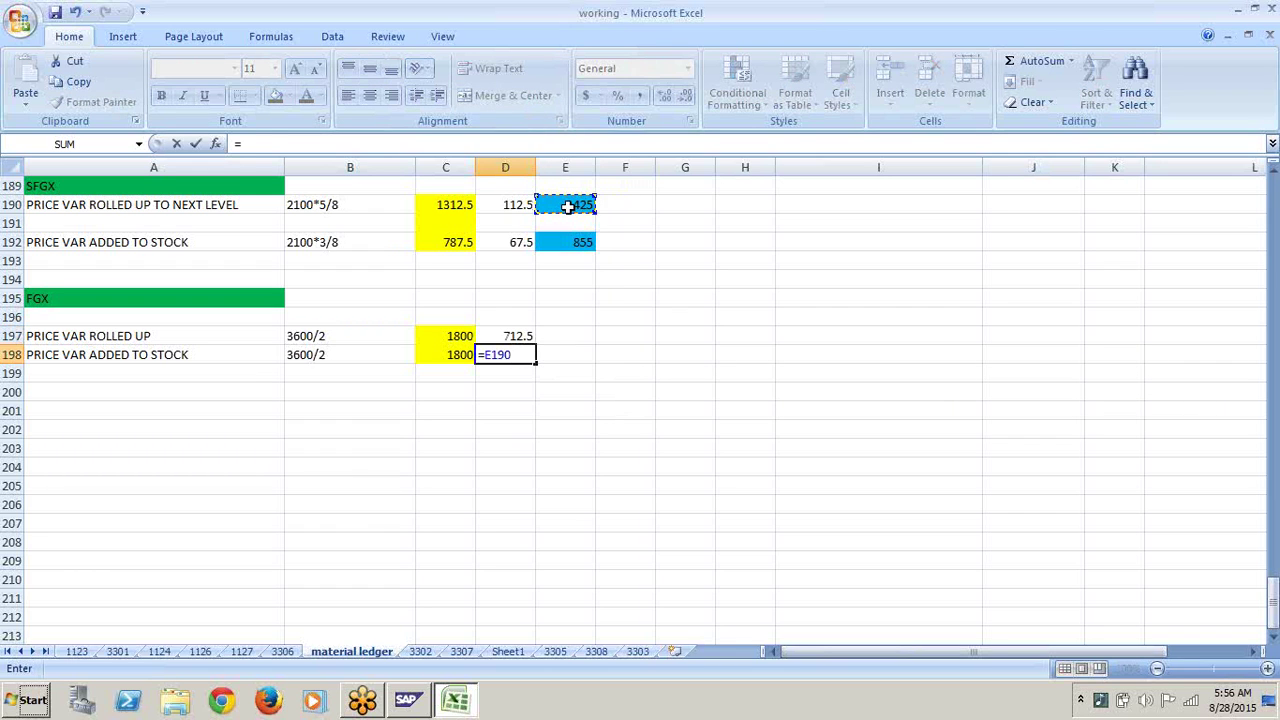
{"action": "type", "text": "/2"}
{"action": "key", "text": "Return"}
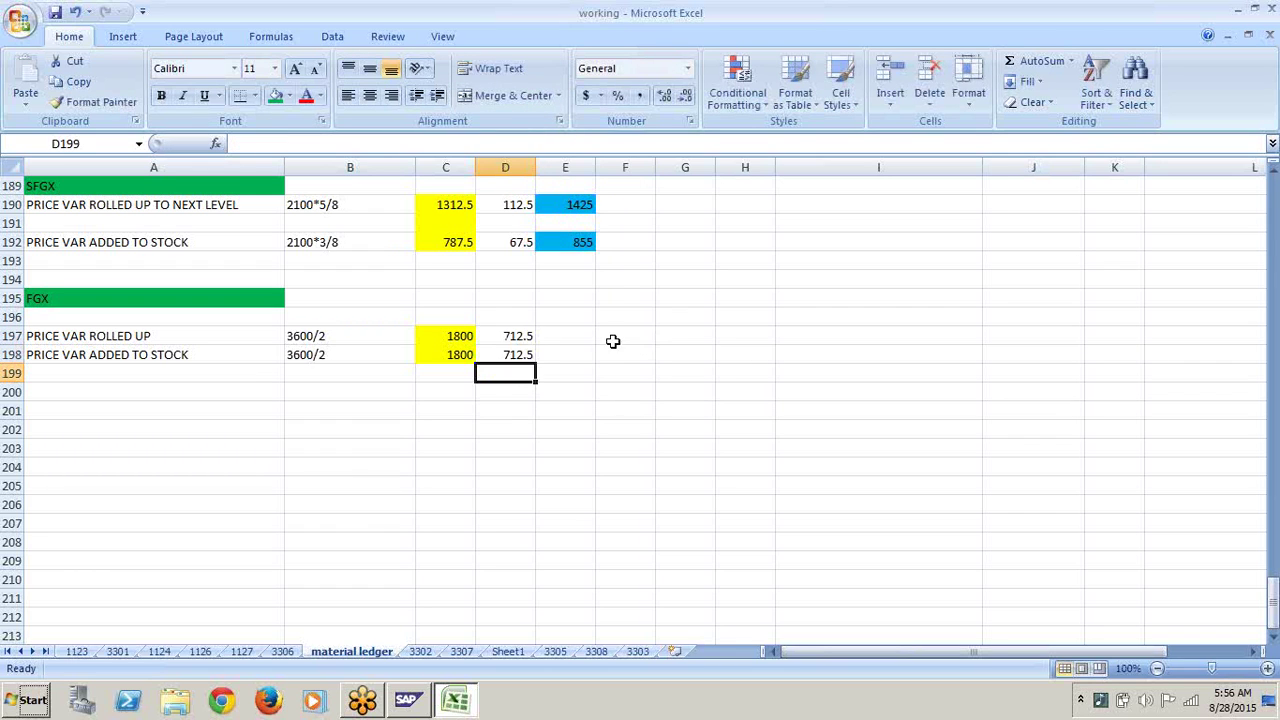
Step: Total FGX's rolled-up price variance in E197 with the formula =C197+D197
{"action": "left_click", "coordinate": [584, 337]}
{"action": "type", "text": "=C197"}
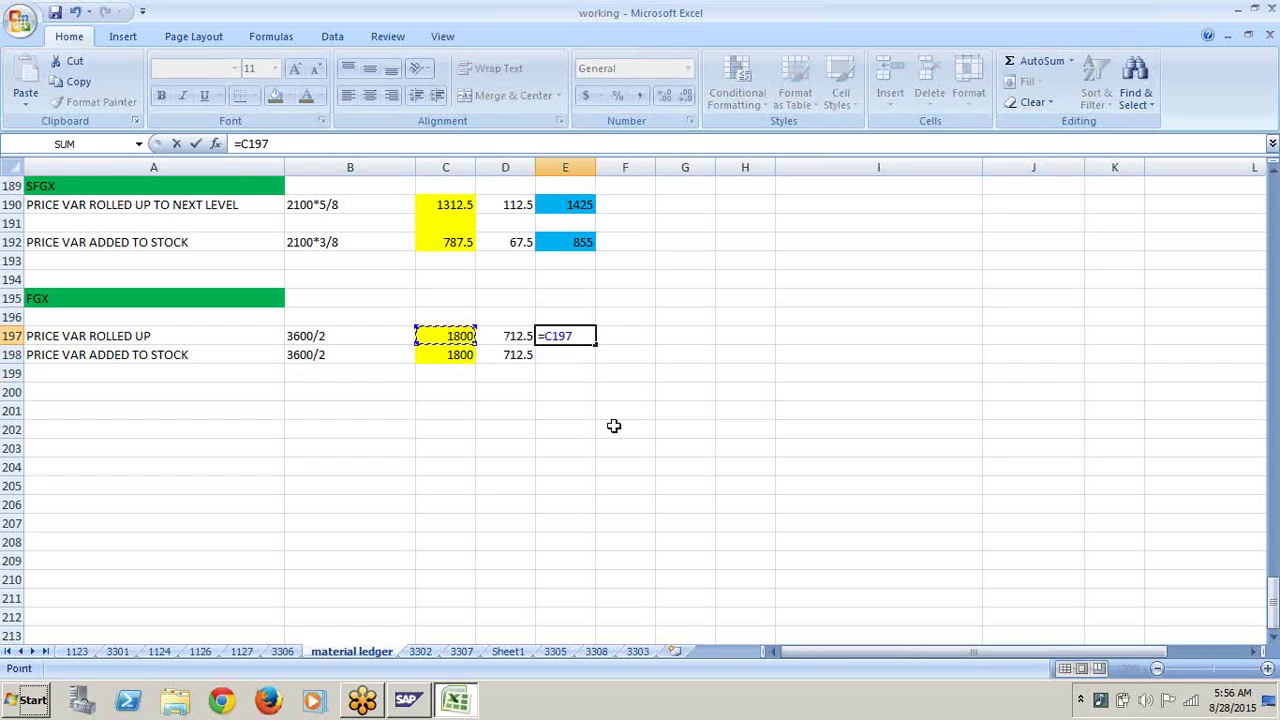
{"action": "type", "text": "+"}
{"action": "left_click", "coordinate": [520, 338]}
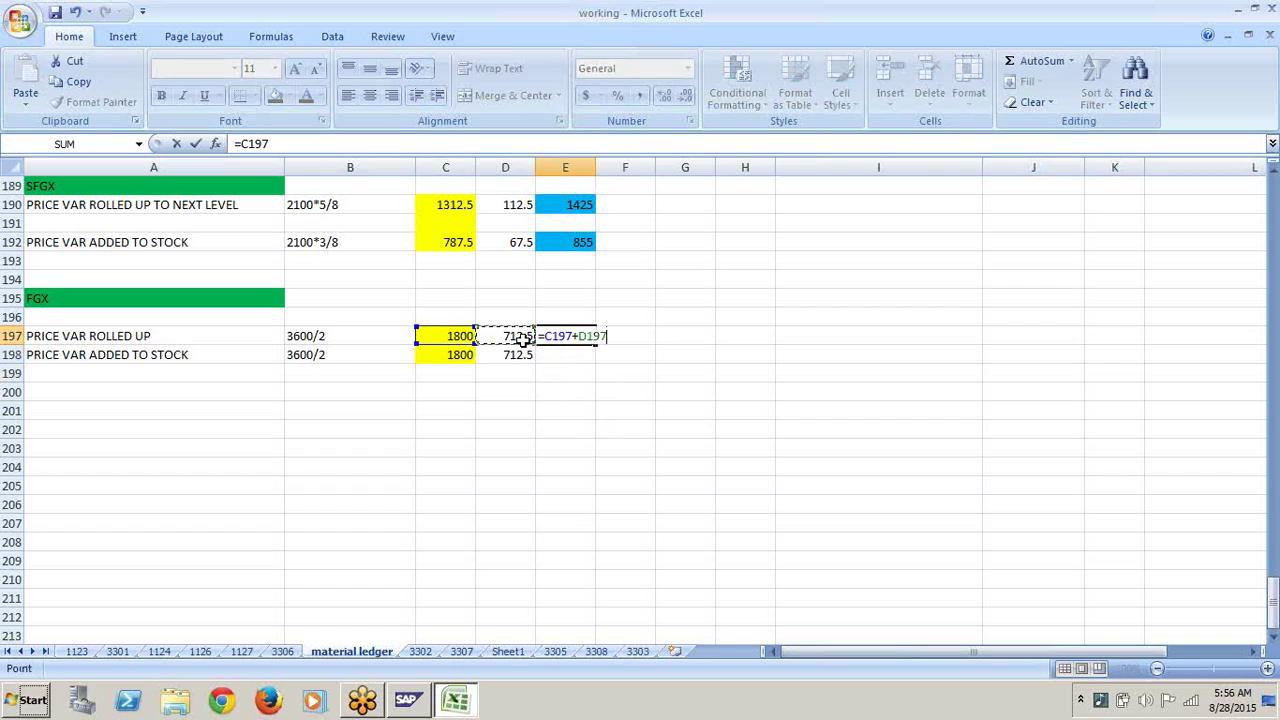
{"action": "key", "text": "Return"}
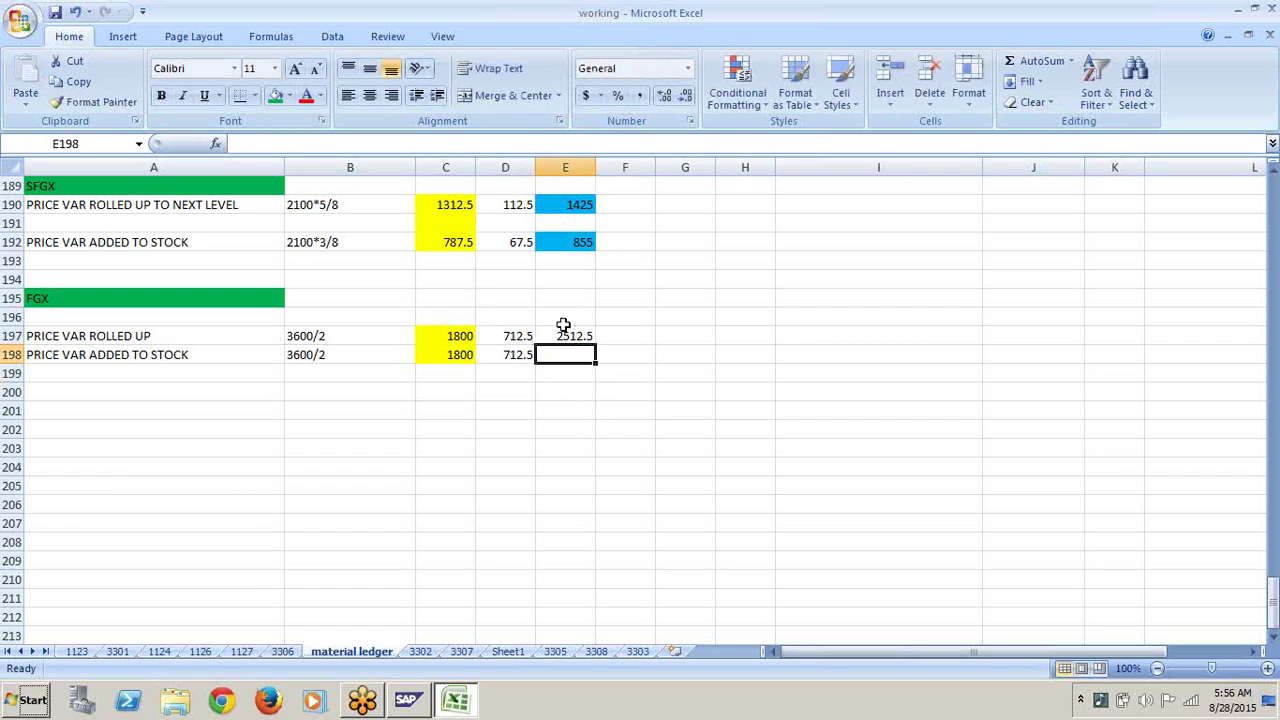
Step: Total FGX's price variance added to stock in E198 with the formula =C198+D198
{"action": "left_click", "coordinate": [241, 338]}
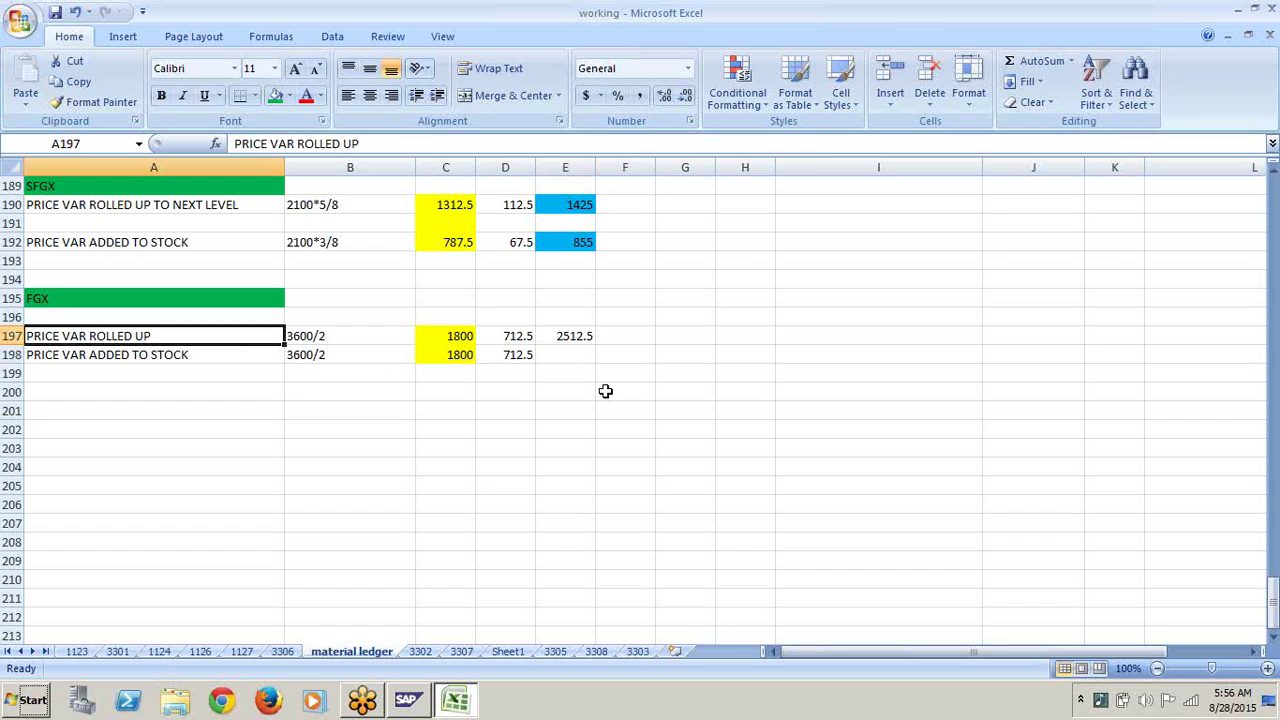
{"action": "left_click", "coordinate": [581, 359]}
{"action": "type", "text": "="}
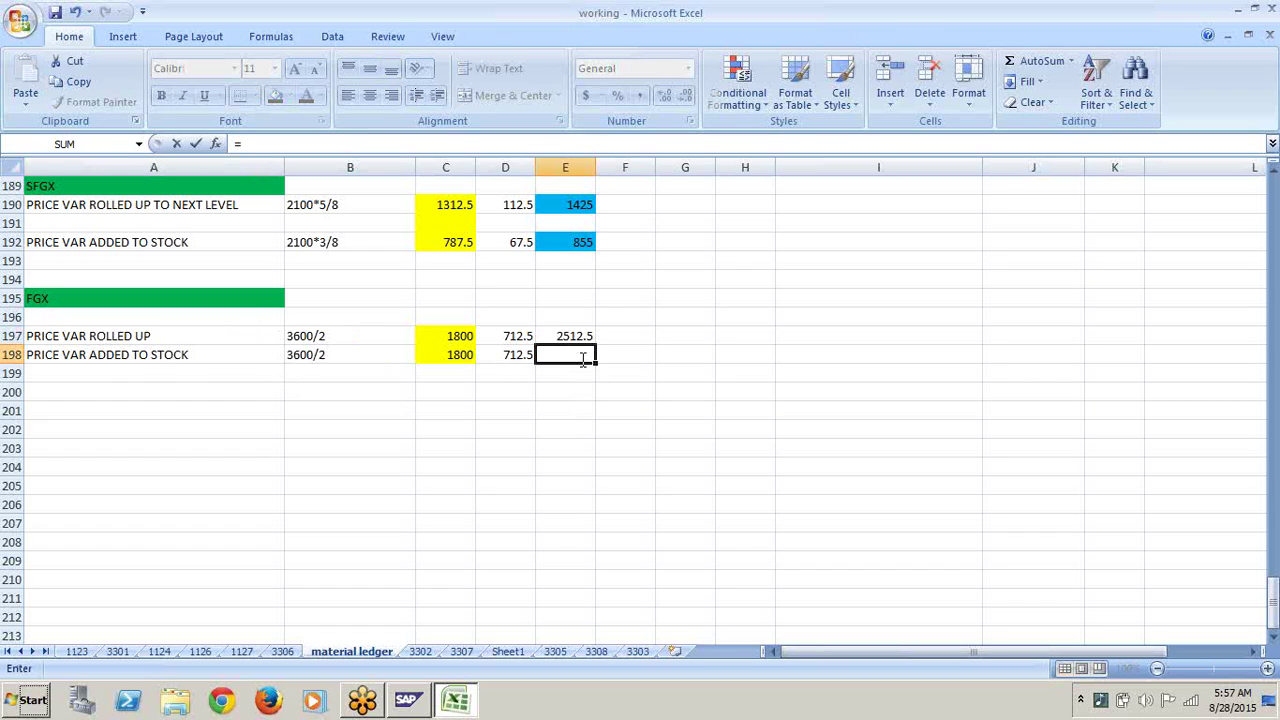
{"action": "left_click", "coordinate": [459, 358]}
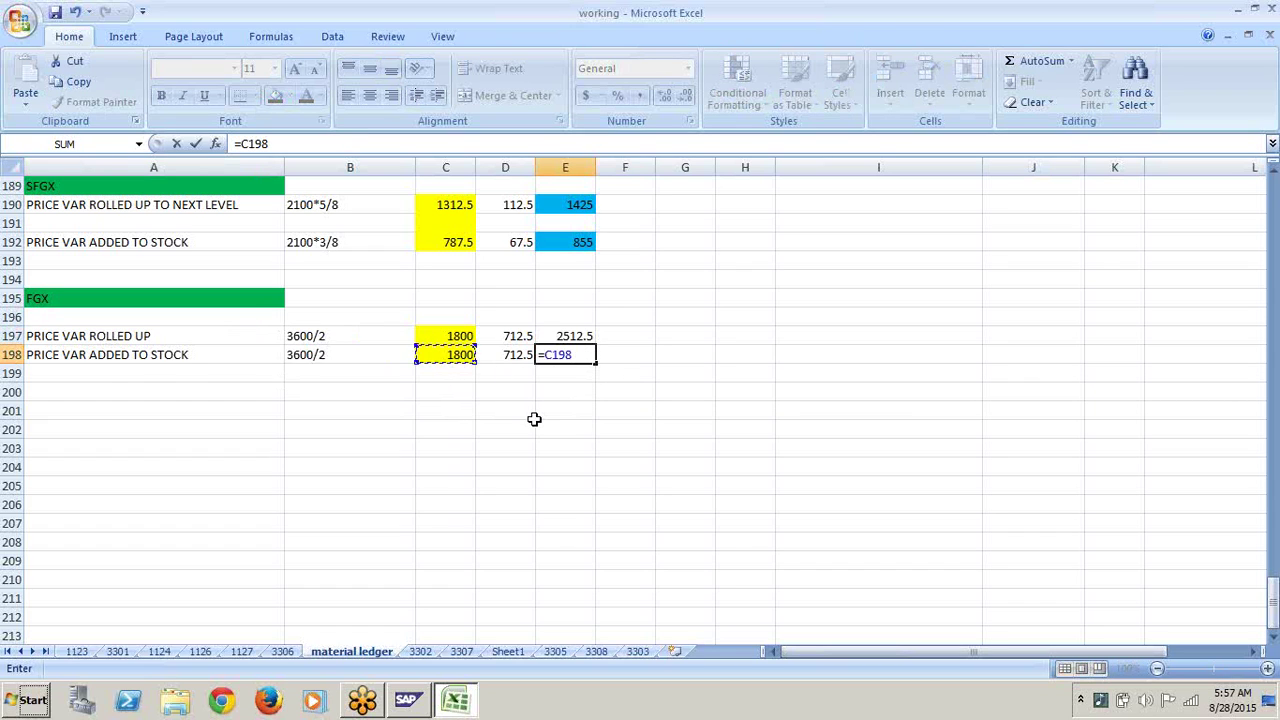
{"action": "type", "text": "+"}
{"action": "left_click", "coordinate": [516, 361]}
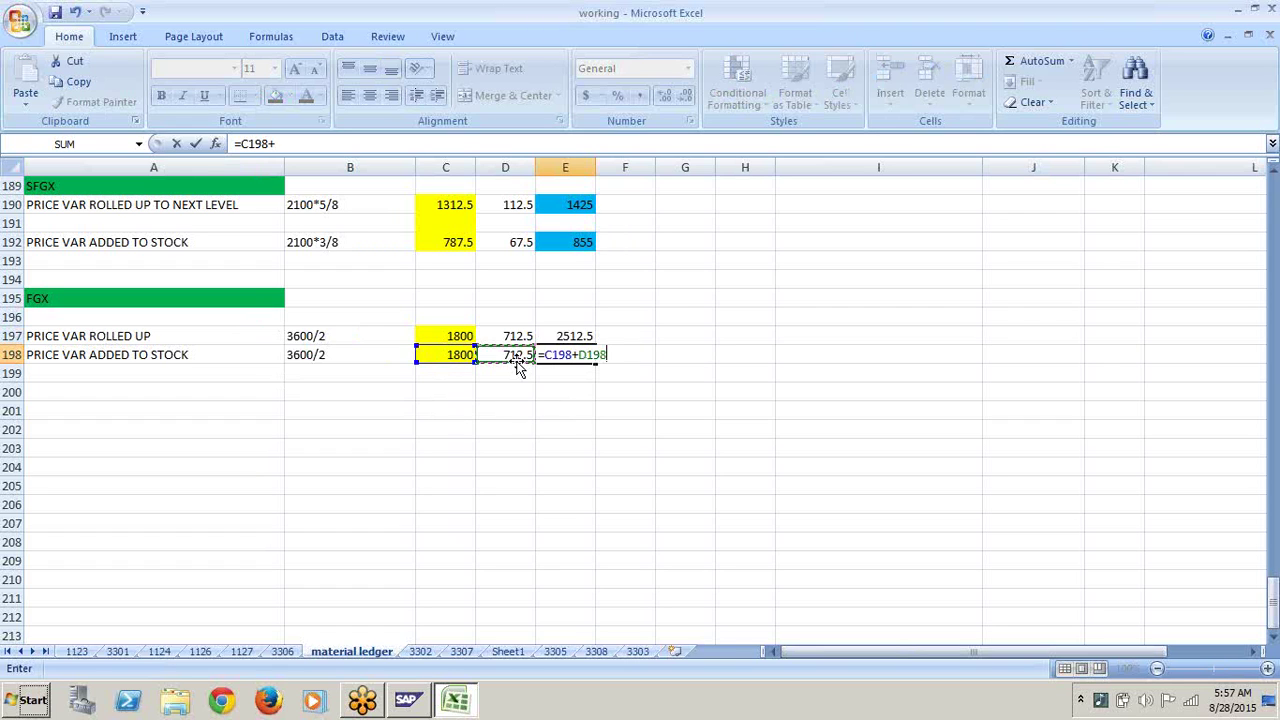
{"action": "key", "text": "Return"}
{"action": "left_click", "coordinate": [694, 416]}
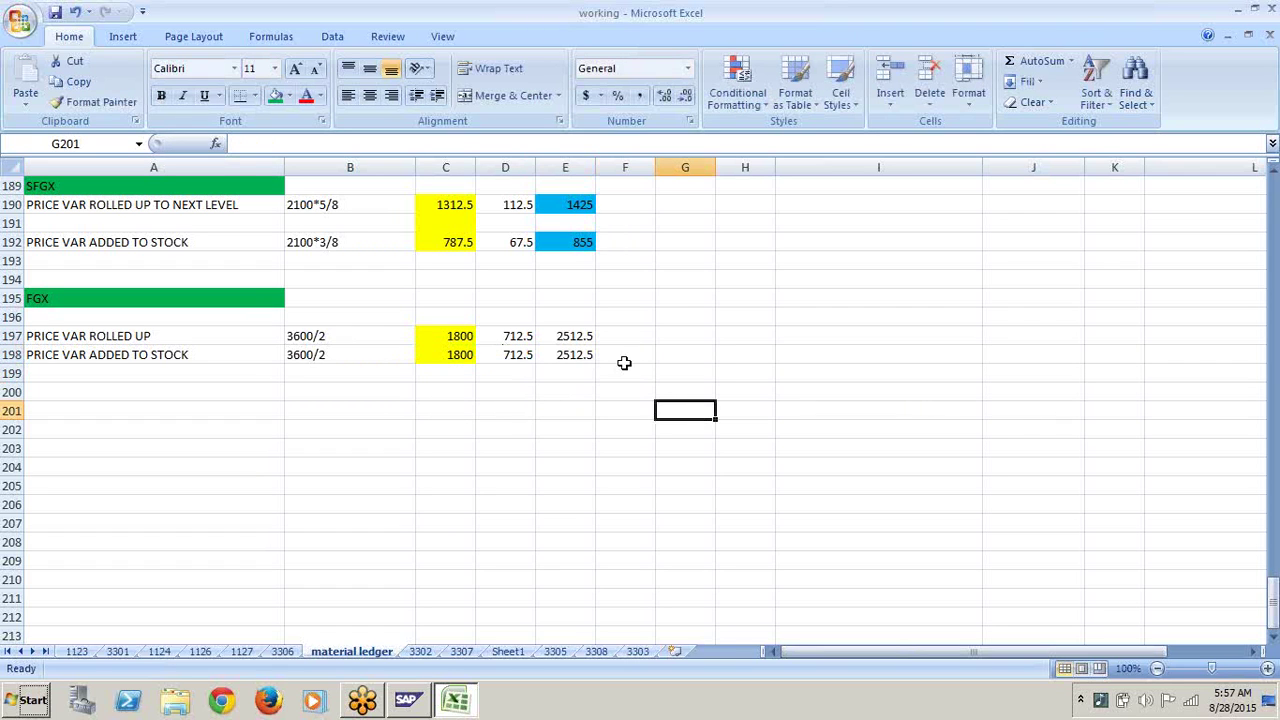
Step: Fill FGX's total price variance cells E197:E198 with light blue
{"action": "left_click", "coordinate": [580, 337]}
{"action": "left_click", "coordinate": [598, 378]}
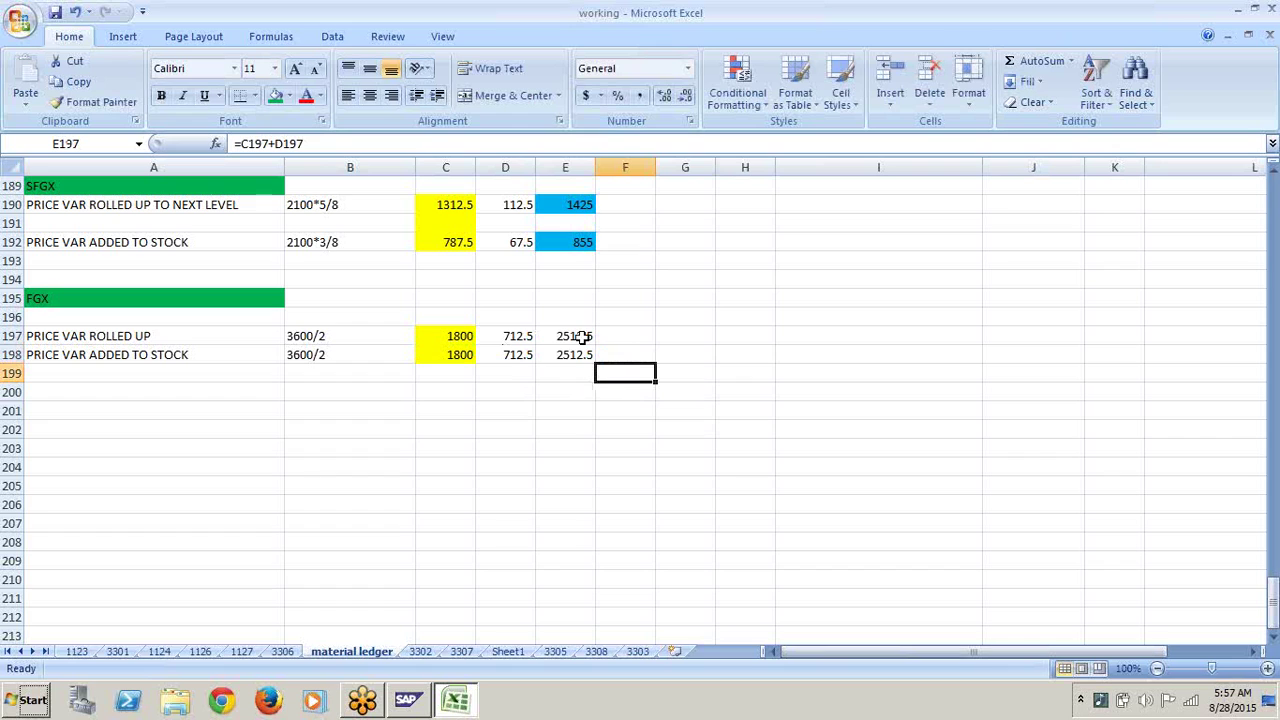
{"action": "left_click_drag", "start_coordinate": [580, 341], "coordinate": [583, 358]}
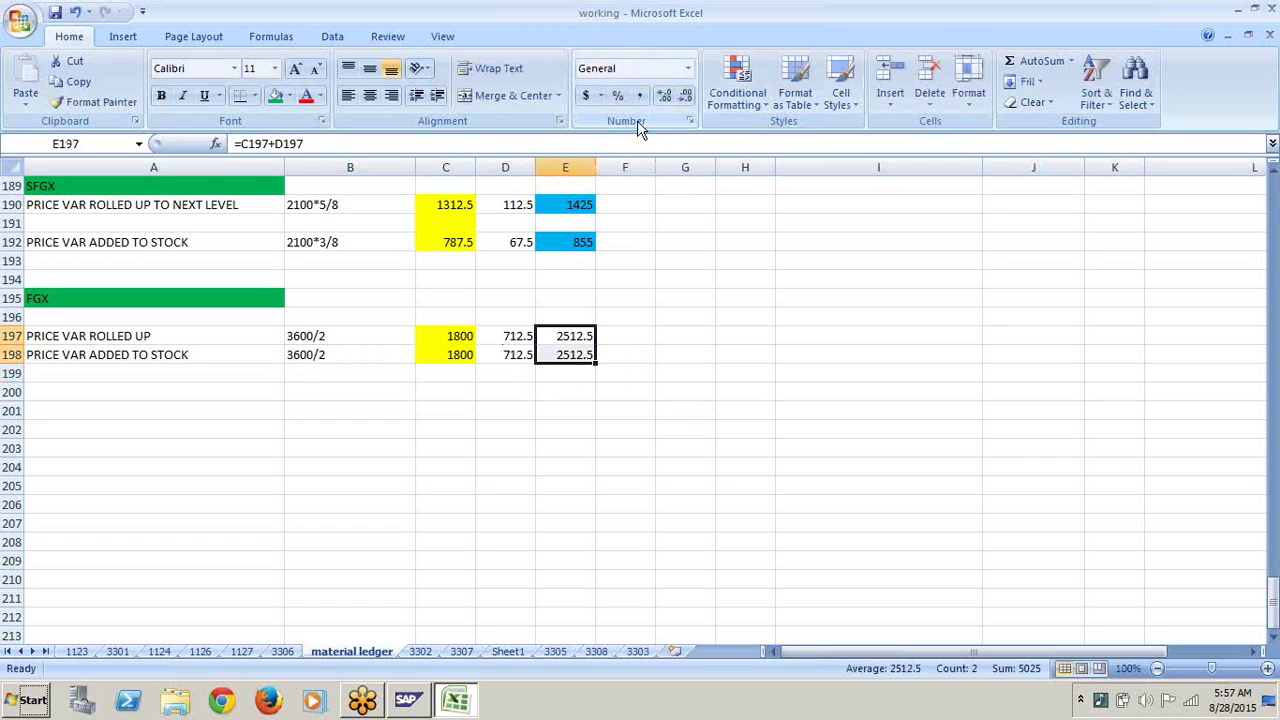
{"action": "left_click", "coordinate": [289, 96]}
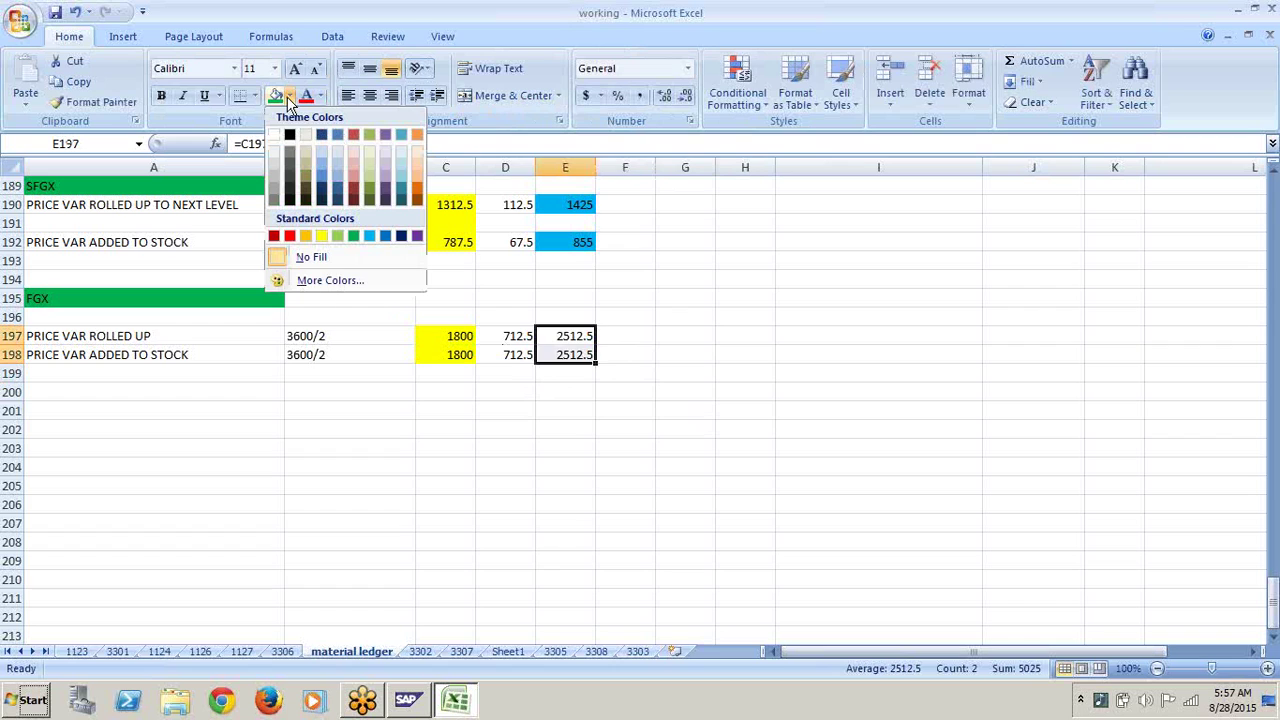
{"action": "left_click", "coordinate": [369, 238]}
{"action": "left_click", "coordinate": [630, 518]}
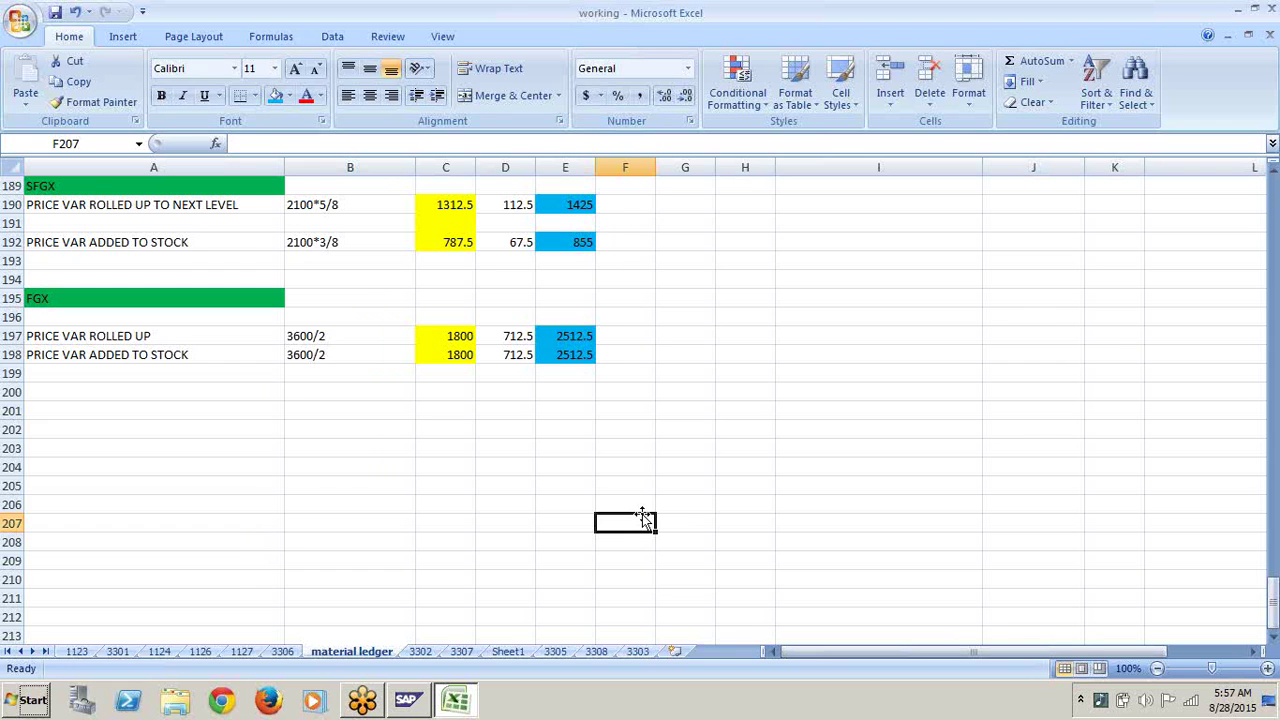
Step: Examine the plan, actual and revaluating activities amounts for LABOUR in E163:E165
{"action": "key", "text": "Up"}
{"action": "key", "text": "Up"}
{"action": "key", "text": "Up"}
{"action": "key", "text": "Up"}
{"action": "key", "text": "Up"}
{"action": "key", "text": "Up"}
{"action": "key", "text": "Up"}
{"action": "key", "text": "Up"}
{"action": "key", "text": "Up"}
{"action": "key", "text": "Up"}
{"action": "key", "text": "Up"}
{"action": "key", "text": "Up"}
{"action": "key", "text": "Up"}
{"action": "key", "text": "Up"}
{"action": "key", "text": "Up"}
{"action": "key", "text": "Up"}
{"action": "key", "text": "Up"}
{"action": "key", "text": "Up"}
{"action": "key", "text": "Up"}
{"action": "key", "text": "Up"}
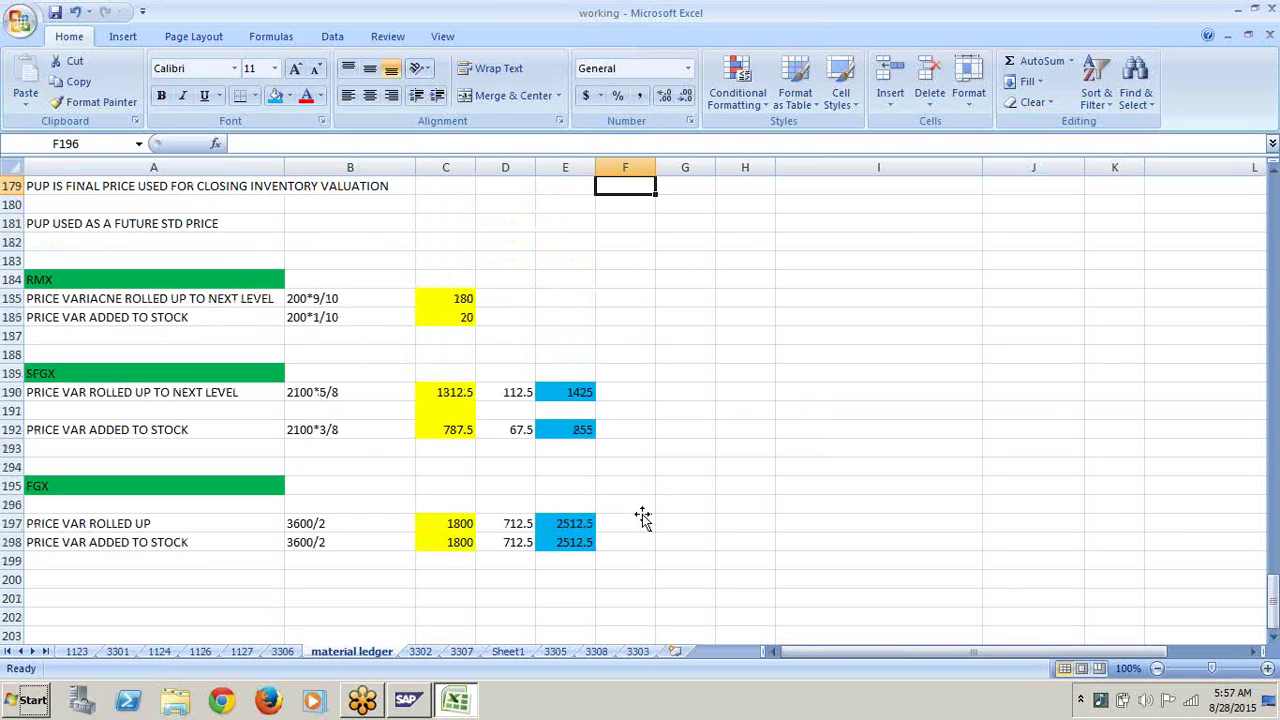
{"action": "key", "text": "Up"}
{"action": "key", "text": "Up"}
{"action": "key", "text": "Up"}
{"action": "key", "text": "Up"}
{"action": "key", "text": "Up"}
{"action": "key", "text": "Up"}
{"action": "key", "text": "Up"}
{"action": "key", "text": "Up"}
{"action": "key", "text": "Up"}
{"action": "key", "text": "Up"}
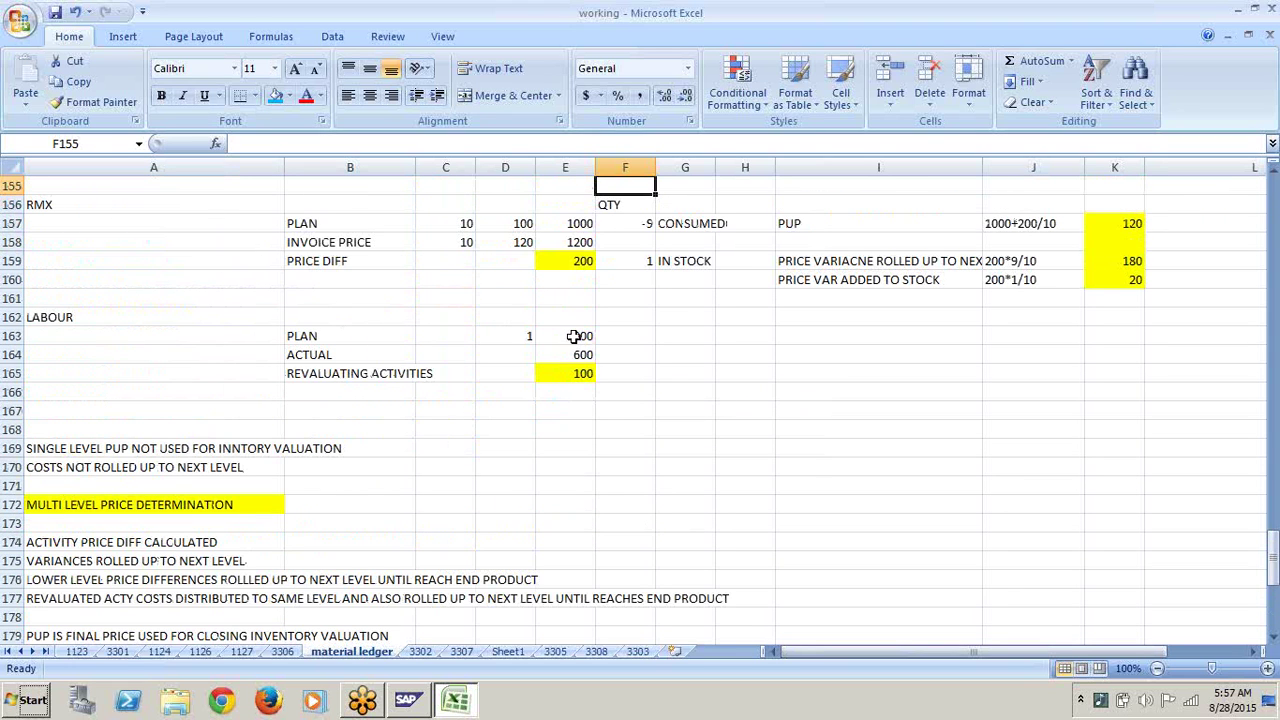
{"action": "left_click", "coordinate": [573, 336]}
{"action": "left_click_drag", "start_coordinate": [585, 373], "coordinate": [584, 356]}
{"action": "left_click", "coordinate": [584, 356]}
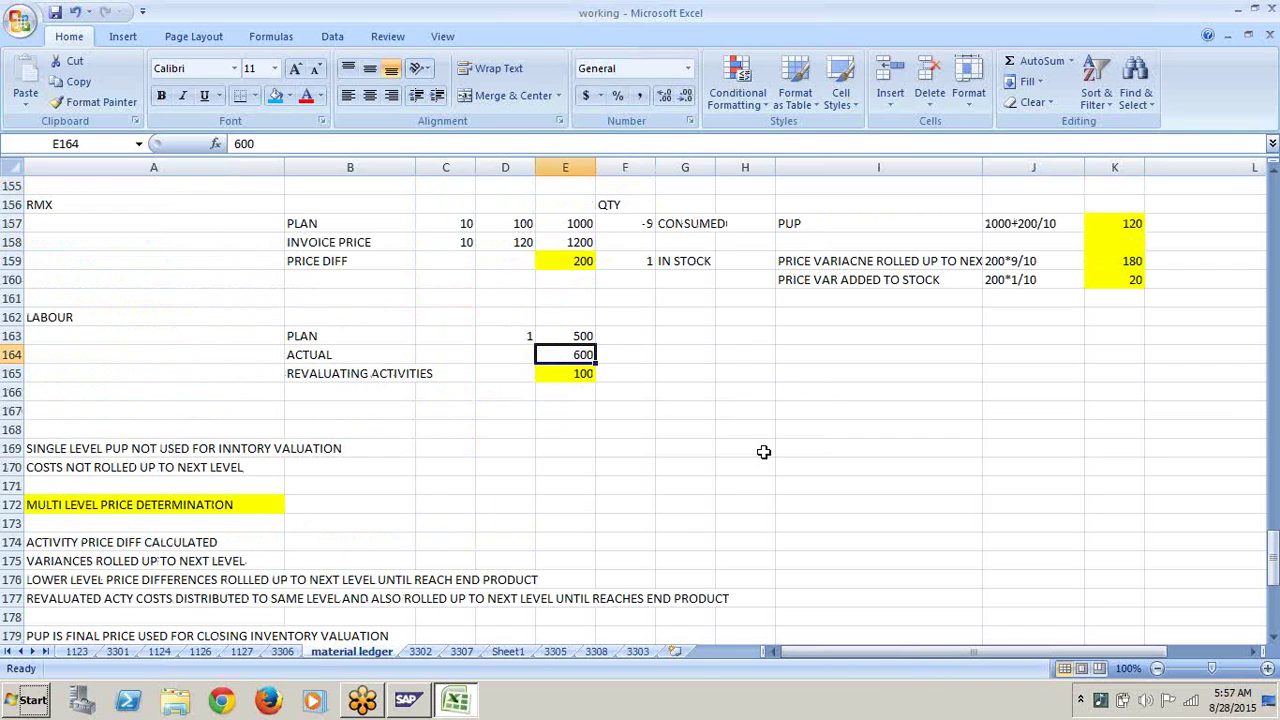
{"action": "left_click", "coordinate": [578, 373]}
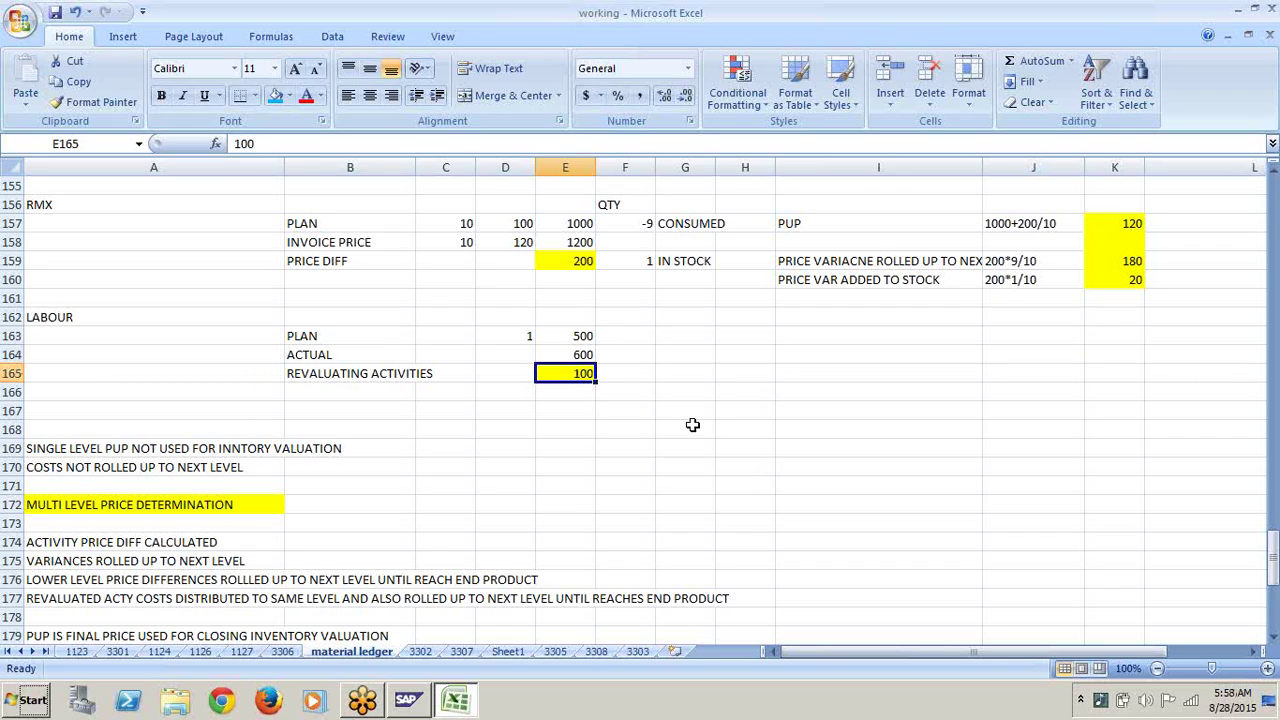
Step: Review the LABOUR lines in the SFGX and FGX cost blocks, including FGX's labour quantity in C149
{"action": "key", "text": "Up"}
{"action": "key", "text": "Up"}
{"action": "key", "text": "Up"}
{"action": "key", "text": "Up"}
{"action": "key", "text": "Up"}
{"action": "key", "text": "Up"}
{"action": "key", "text": "Up"}
{"action": "key", "text": "Up"}
{"action": "key", "text": "Up"}
{"action": "key", "text": "Up"}
{"action": "key", "text": "Up"}
{"action": "key", "text": "Up"}
{"action": "key", "text": "Up"}
{"action": "key", "text": "Up"}
{"action": "key", "text": "Up"}
{"action": "key", "text": "Up"}
{"action": "key", "text": "Up"}
{"action": "key", "text": "Up"}
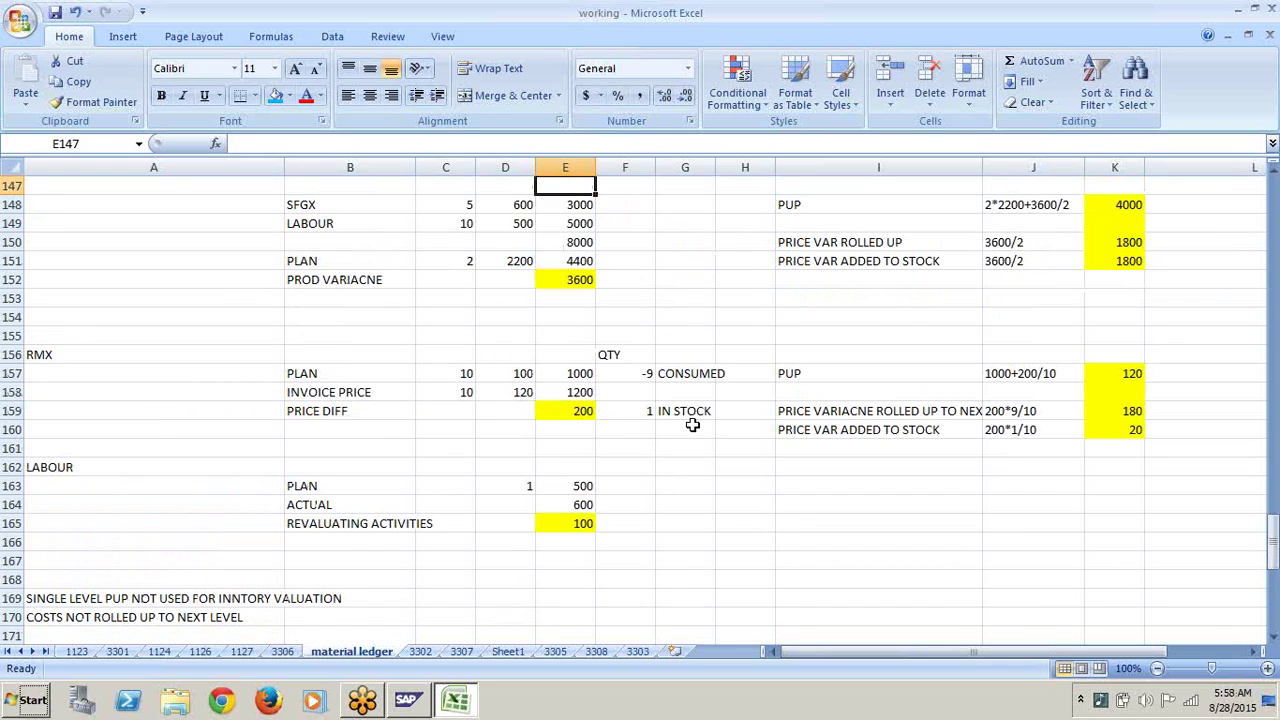
{"action": "key", "text": "Up"}
{"action": "key", "text": "Up"}
{"action": "key", "text": "Up"}
{"action": "key", "text": "Up"}
{"action": "key", "text": "Up"}
{"action": "key", "text": "Up"}
{"action": "key", "text": "Up"}
{"action": "key", "text": "Up"}
{"action": "key", "text": "Up"}
{"action": "key", "text": "Up"}
{"action": "key", "text": "Up"}
{"action": "key", "text": "Up"}
{"action": "key", "text": "Up"}
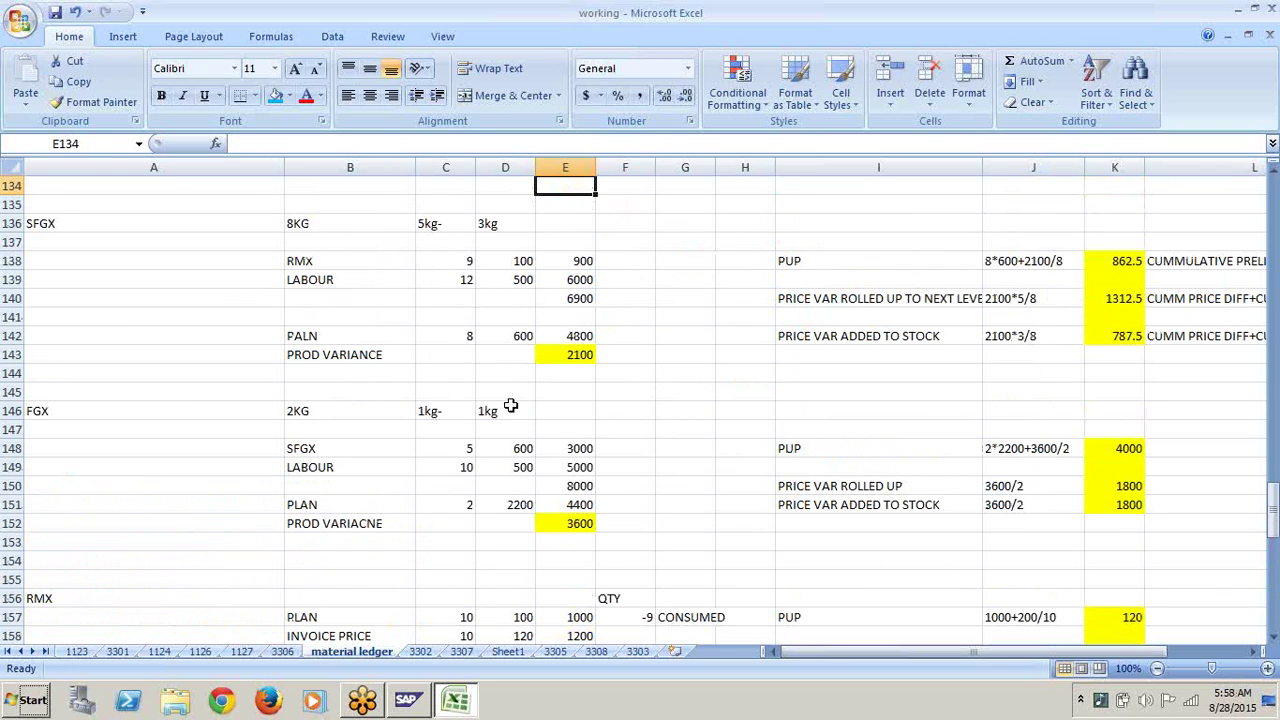
{"action": "left_click", "coordinate": [400, 283]}
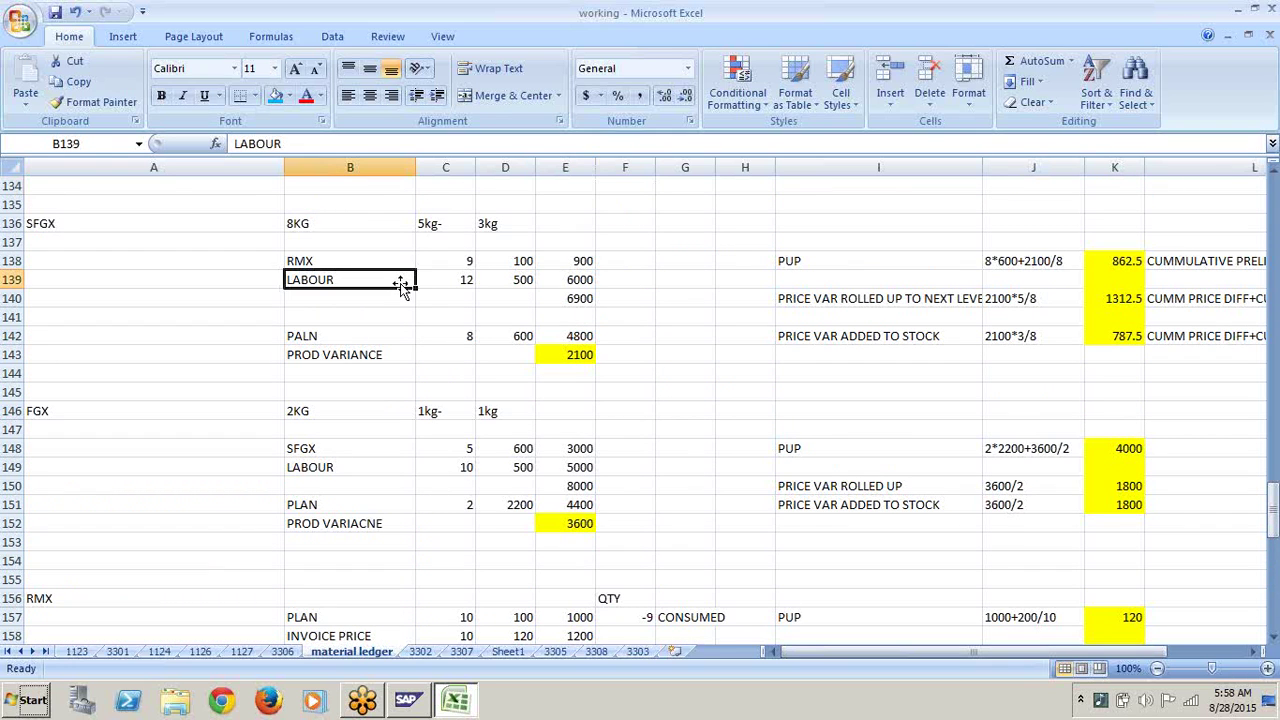
{"action": "left_click", "coordinate": [357, 473]}
{"action": "left_click", "coordinate": [357, 479]}
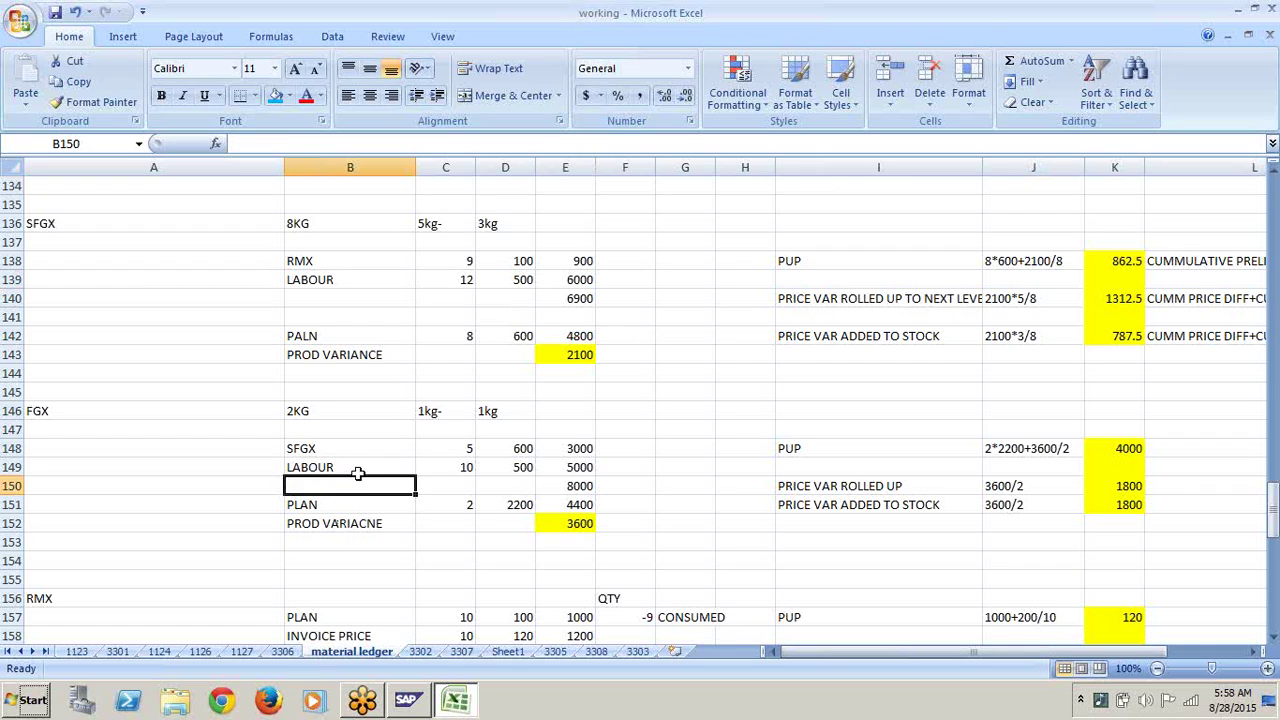
{"action": "left_click", "coordinate": [362, 466]}
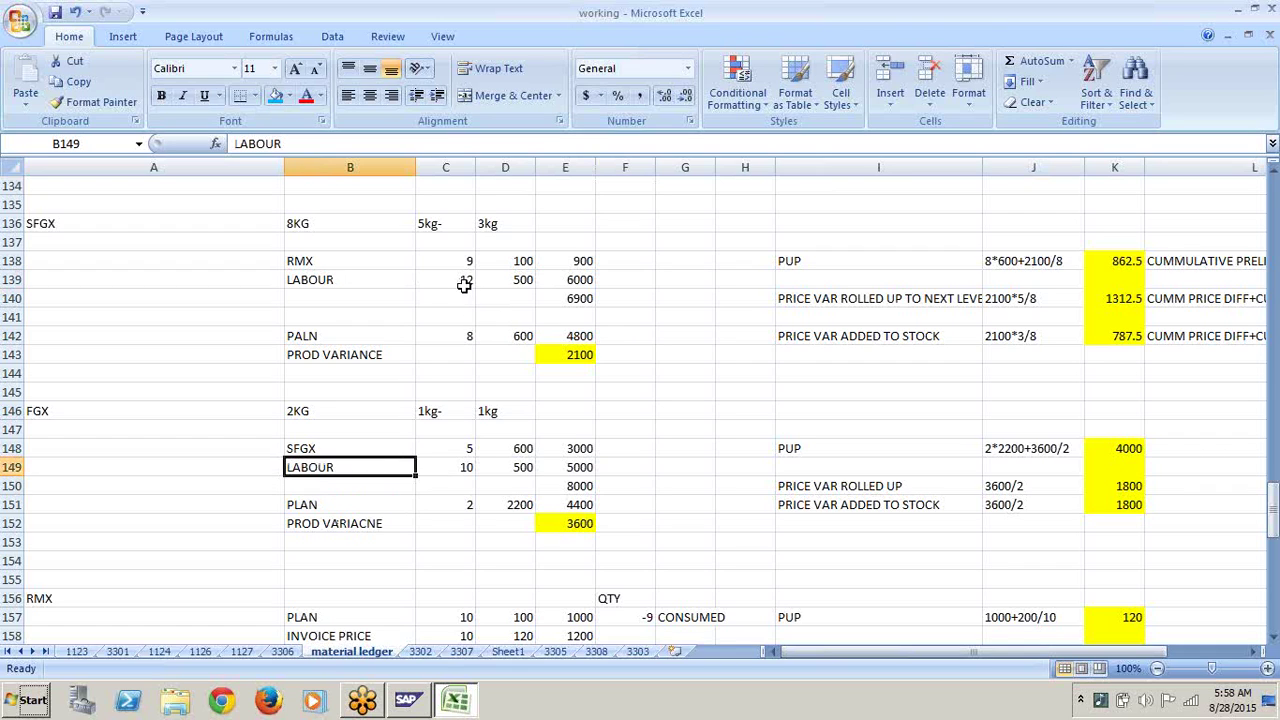
{"action": "left_click", "coordinate": [466, 470]}
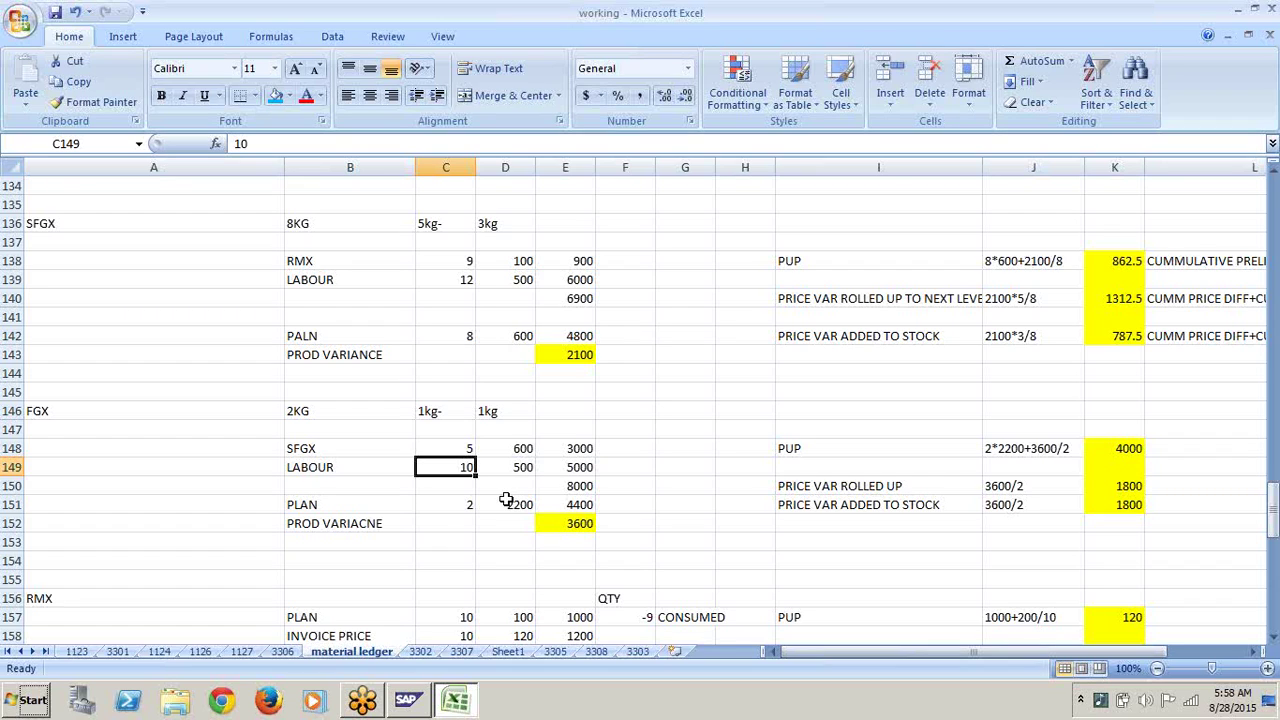
{"action": "left_click", "coordinate": [1100, 33]}
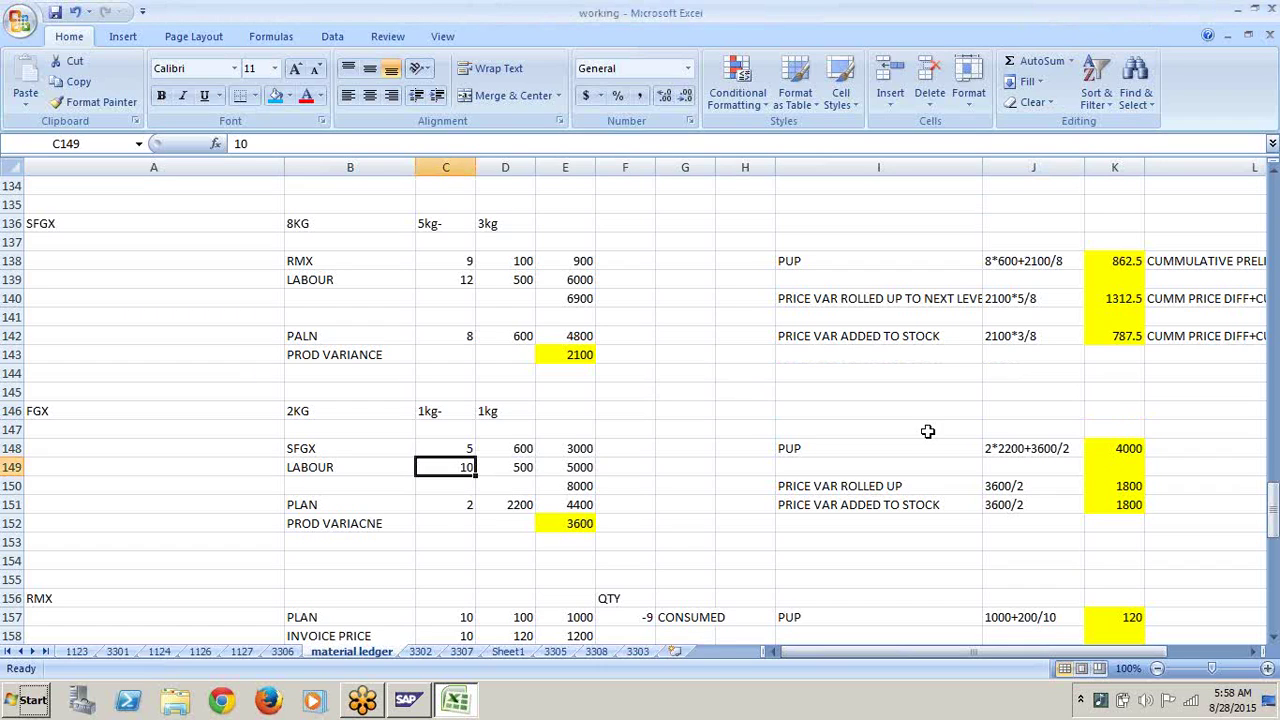